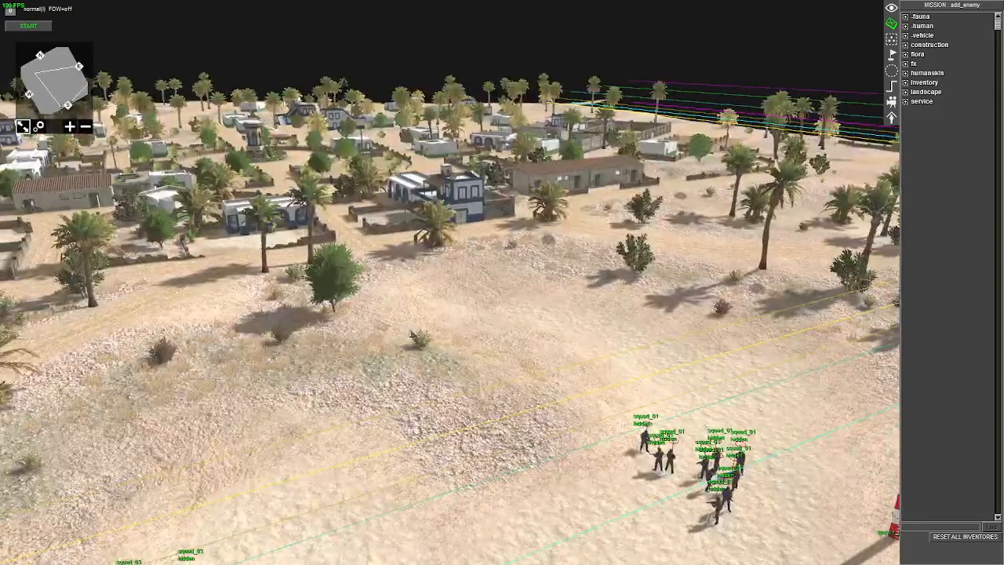
Examine the existing player squads and spawn points, and review the player squads listed under the spawns trigger
{"action": "key", "text": "Down"}
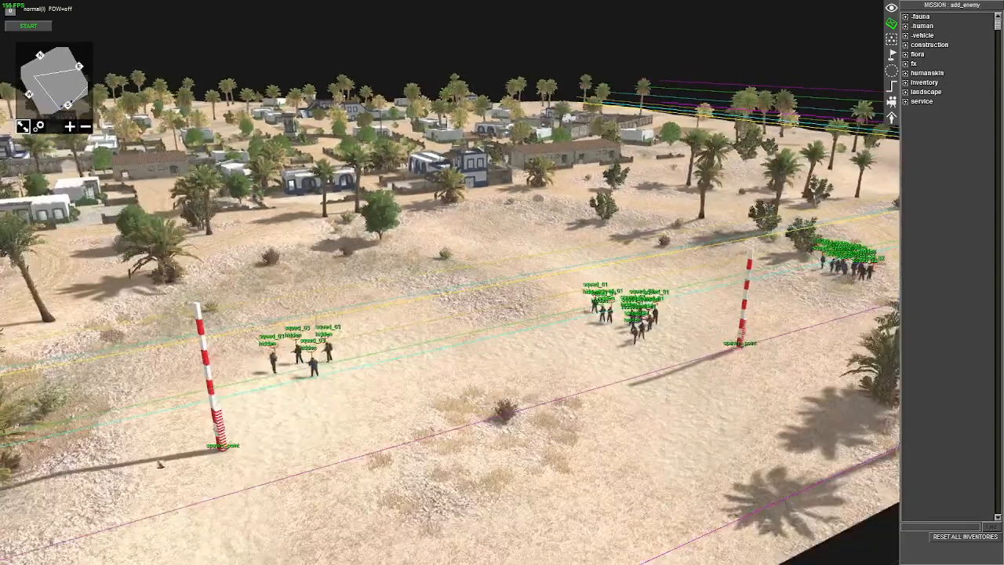
{"action": "middle_click_drag", "start_coordinate": [159, 462], "coordinate": [322, 461]}
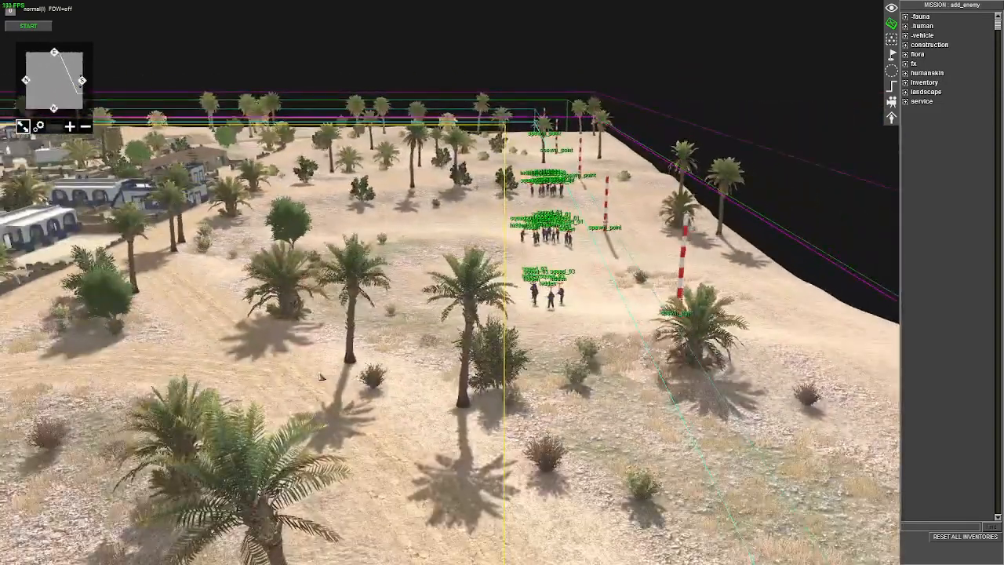
{"action": "middle_click_drag", "start_coordinate": [319, 369], "coordinate": [656, 198]}
{"action": "scroll", "coordinate": [656, 198], "scroll_direction": "down", "scroll_amount": 2}
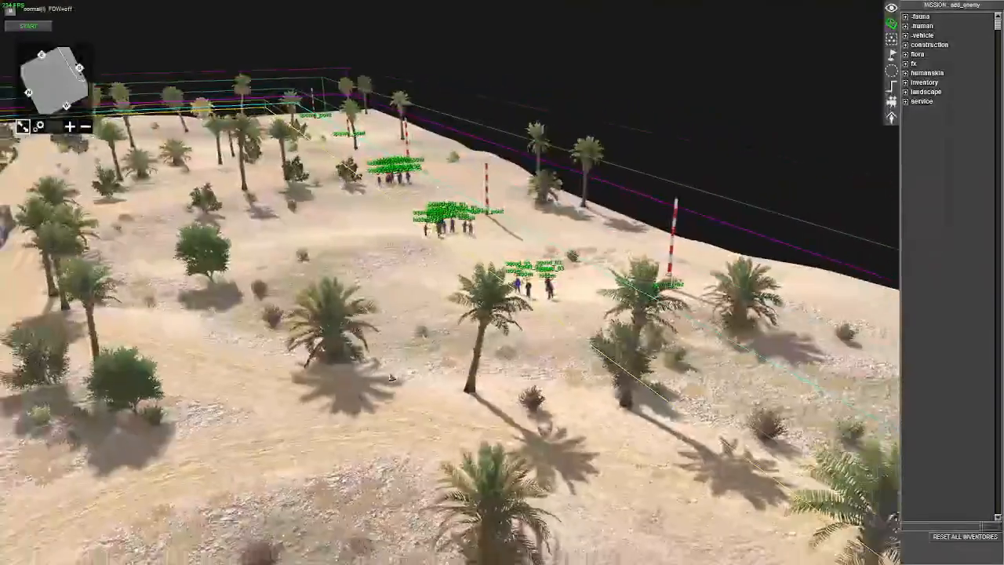
{"action": "left_click", "coordinate": [892, 88]}
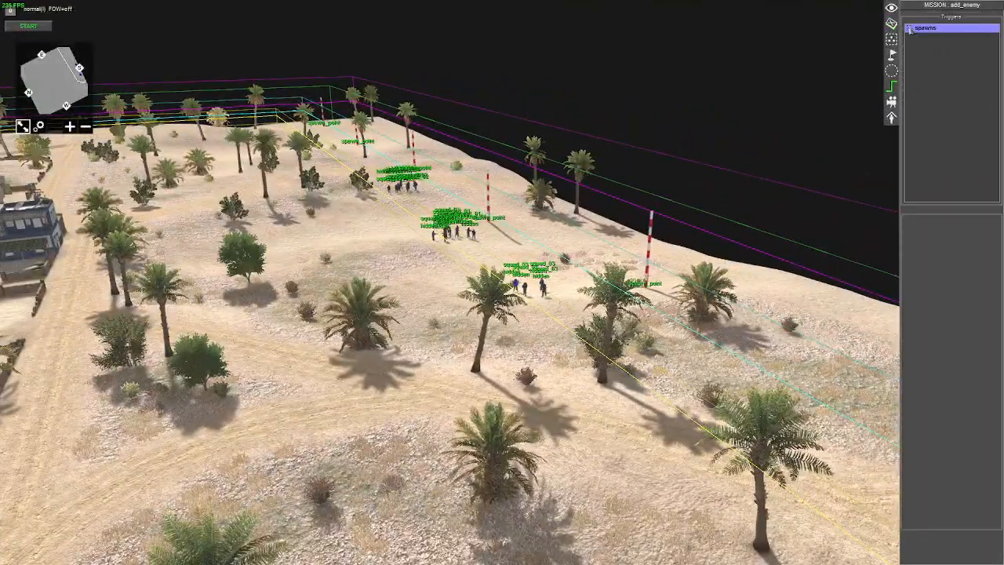
{"action": "left_click", "coordinate": [909, 29]}
{"action": "middle_click_drag", "start_coordinate": [612, 157], "coordinate": [481, 233]}
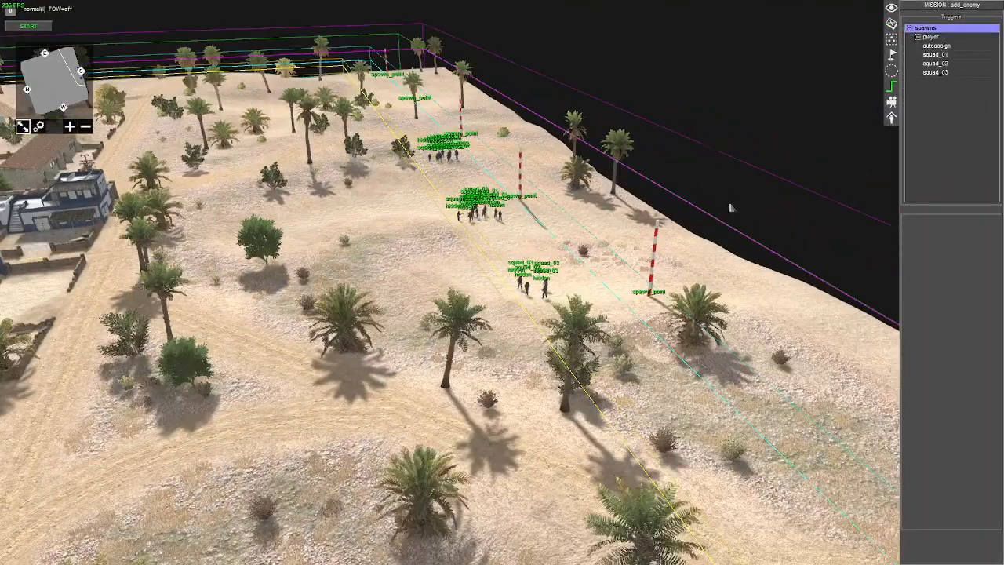
{"action": "middle_click_drag", "start_coordinate": [730, 208], "coordinate": [490, 318]}
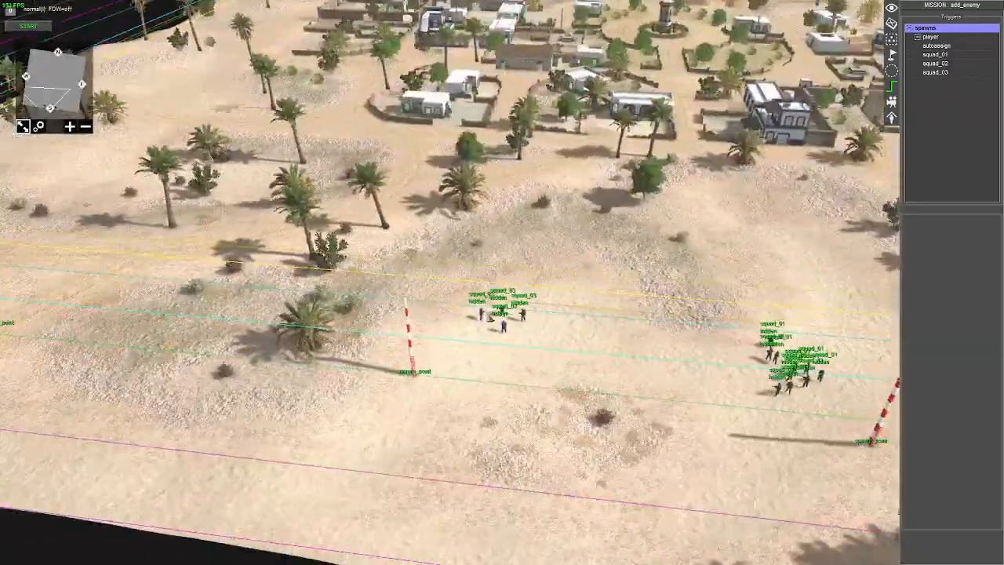
List the factions in the mp group of human entities, ready for placing units beside the walled military base
{"action": "key", "text": "Up"}
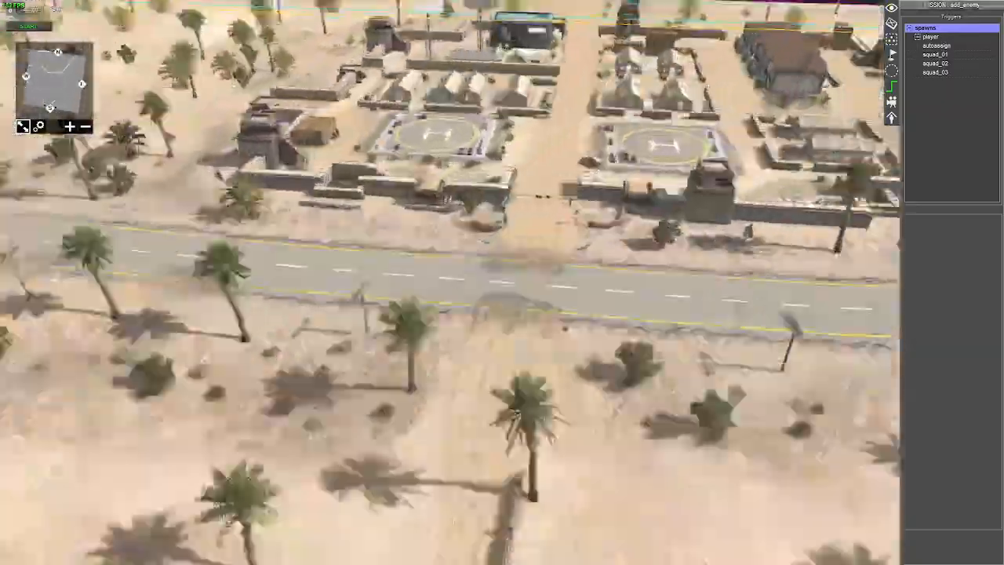
{"action": "middle_click_drag", "start_coordinate": [711, 48], "coordinate": [786, 129]}
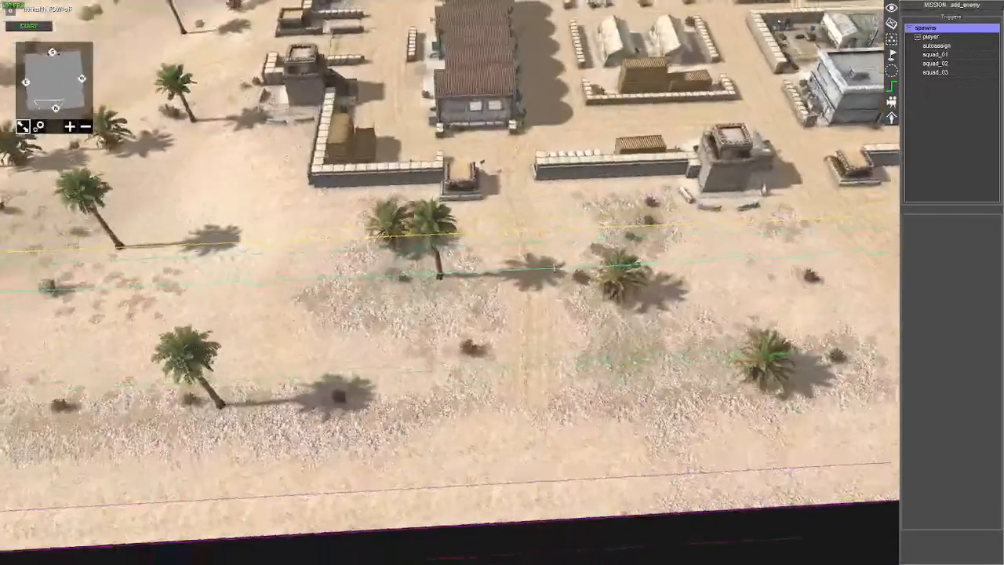
{"action": "scroll", "coordinate": [559, 268], "scroll_direction": "up", "scroll_amount": 3}
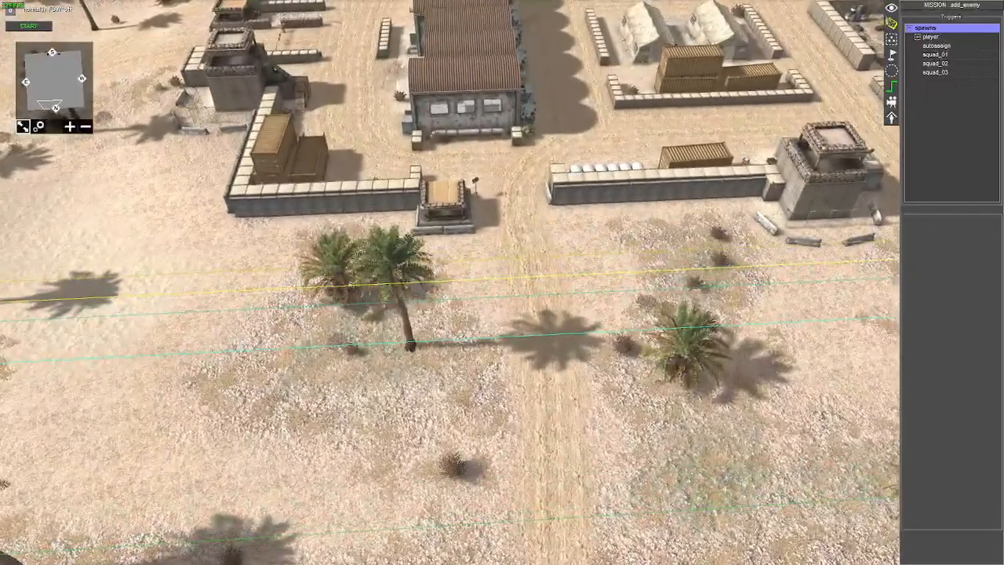
{"action": "left_click", "coordinate": [891, 23]}
{"action": "left_click", "coordinate": [905, 27]}
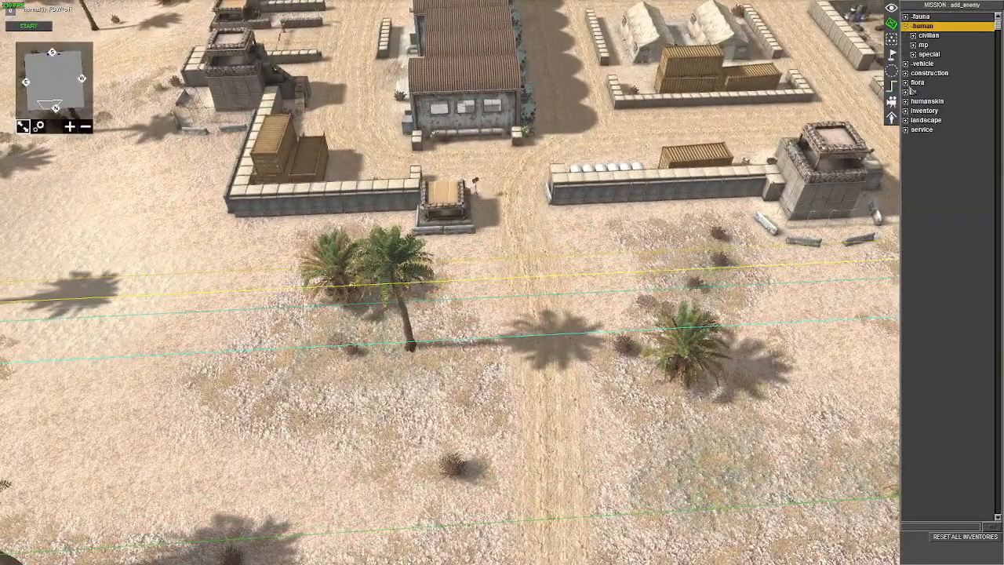
{"action": "left_click", "coordinate": [914, 44]}
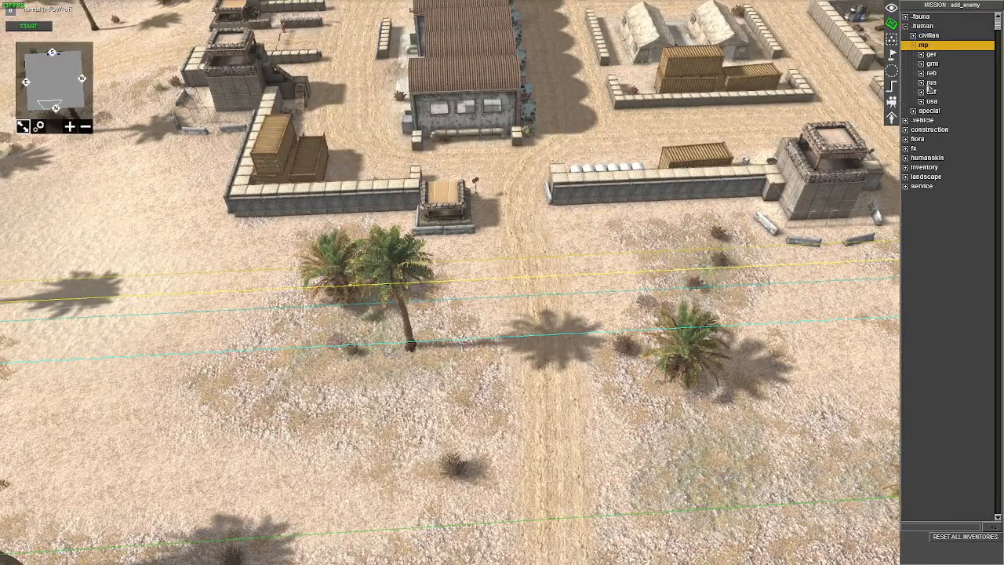
Inspect the properties of a soldier in the existing squad_01 group near its spawn point
{"action": "key", "text": "Up"}
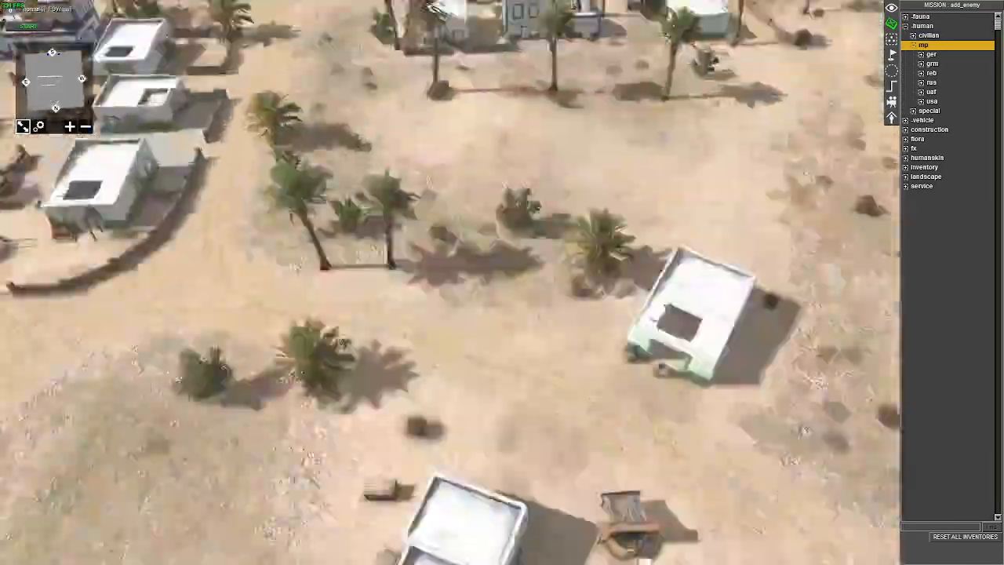
{"action": "key", "text": "Up"}
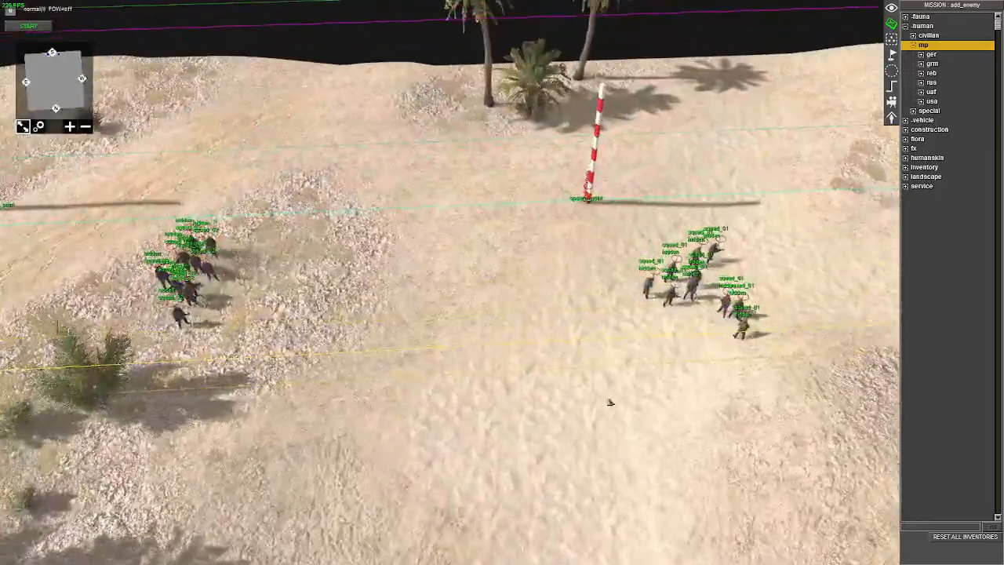
{"action": "scroll", "coordinate": [620, 384], "scroll_direction": "up", "scroll_amount": 3}
{"action": "left_click", "coordinate": [710, 295]}
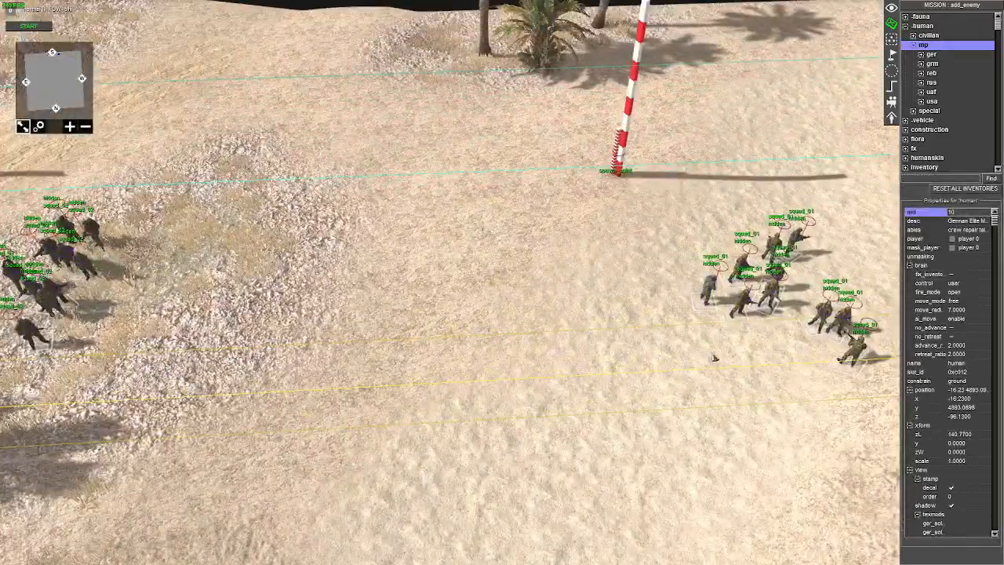
{"action": "scroll", "coordinate": [735, 361], "scroll_direction": "down", "scroll_amount": 3}
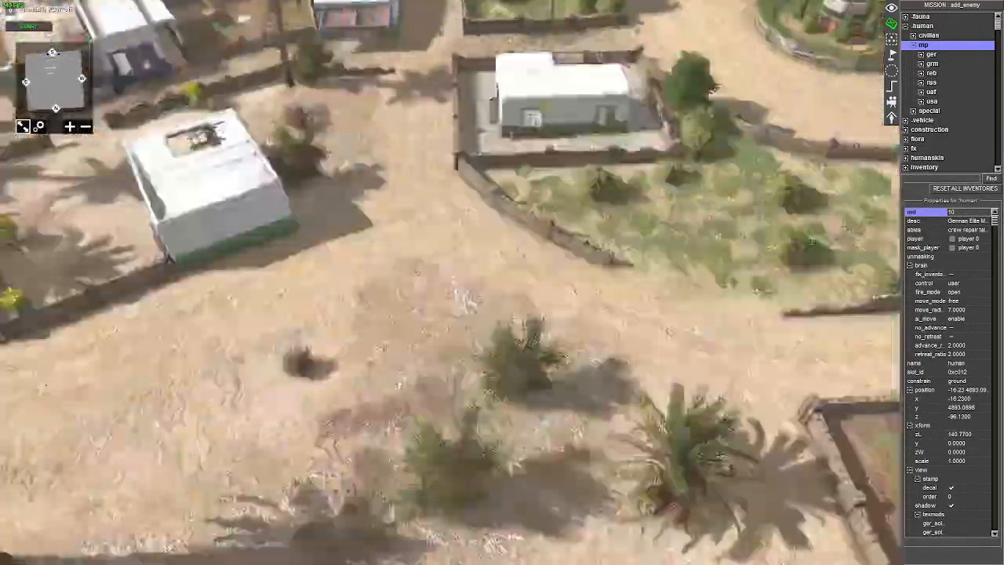
{"action": "scroll", "coordinate": [502, 314], "scroll_direction": "down", "scroll_amount": 5}
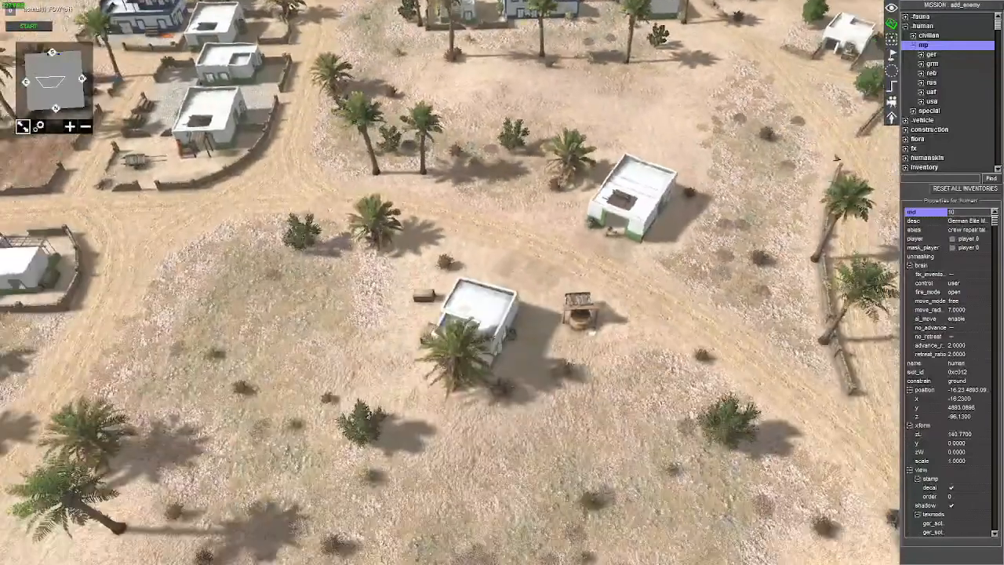
Place the rus soldiers t2_01, t2_02, t2_03 and t2_04 close together on the open sand outside the base wall
{"action": "double_click", "coordinate": [931, 82]}
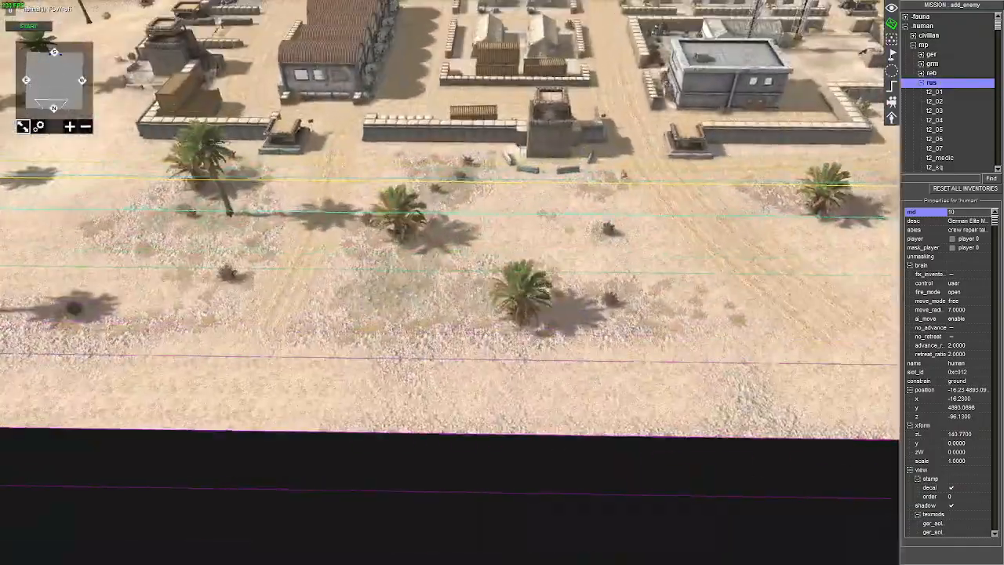
{"action": "left_click", "coordinate": [928, 94]}
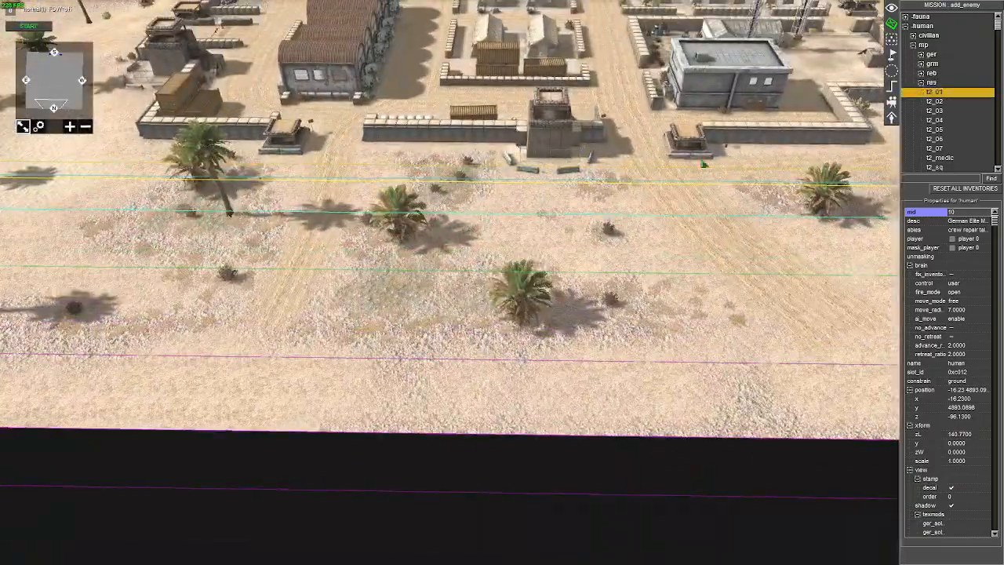
{"action": "left_click", "coordinate": [397, 313]}
{"action": "left_click", "coordinate": [931, 104]}
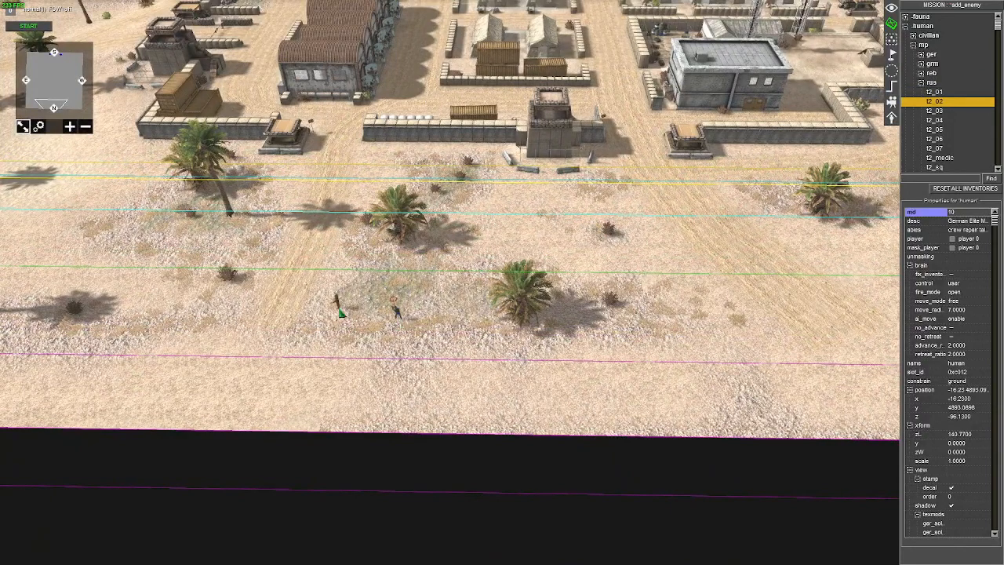
{"action": "left_click", "coordinate": [365, 306]}
{"action": "left_click", "coordinate": [932, 111]}
{"action": "left_click", "coordinate": [371, 314]}
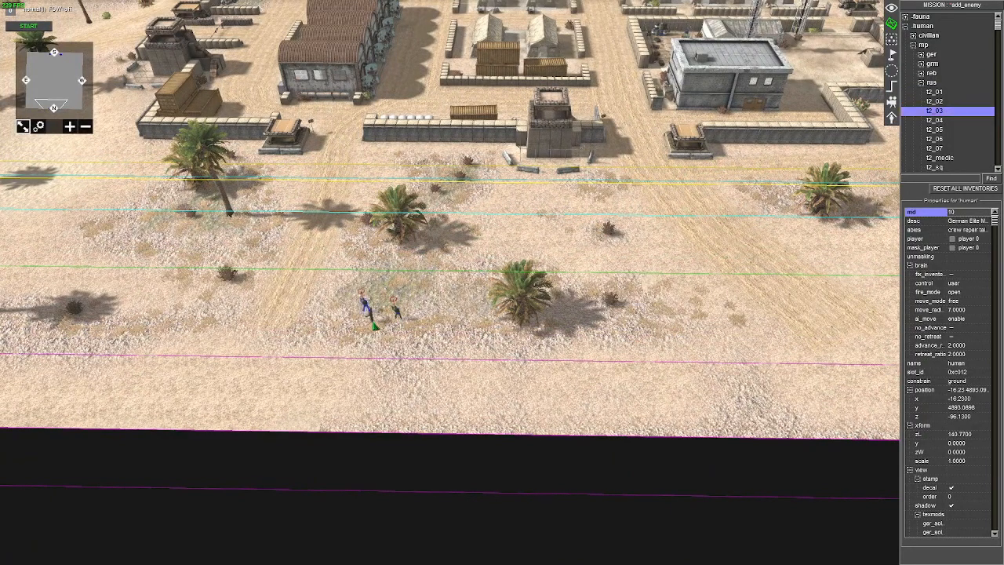
{"action": "left_click", "coordinate": [932, 120]}
{"action": "left_click", "coordinate": [463, 297]}
{"action": "left_click", "coordinate": [395, 300]}
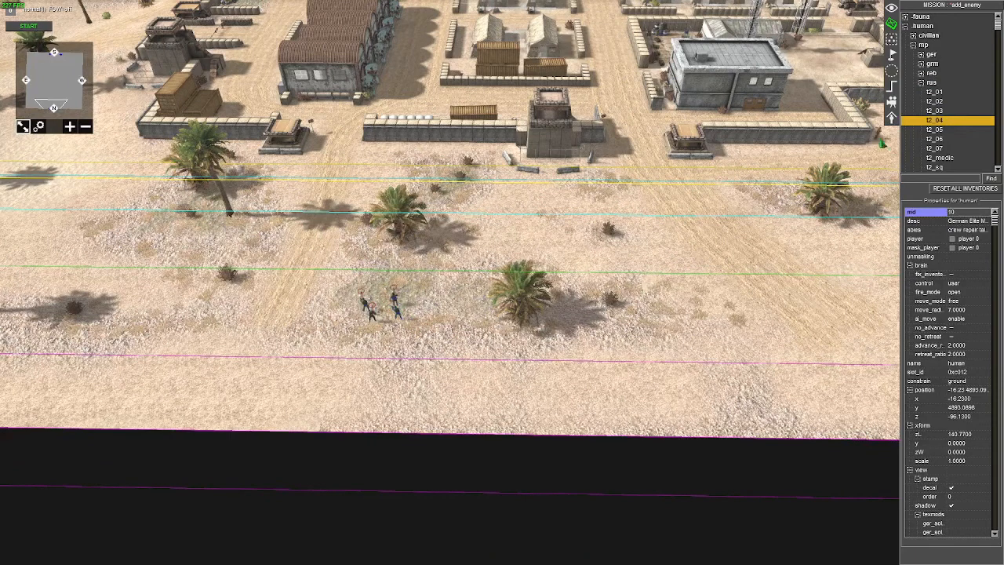
Complete the Russian squad by placing t2_05, t2_06, t2_07, t2_medic and t2_sq beside the first four soldiers
{"action": "left_click", "coordinate": [922, 131]}
{"action": "left_click", "coordinate": [389, 304]}
{"action": "left_click", "coordinate": [943, 140]}
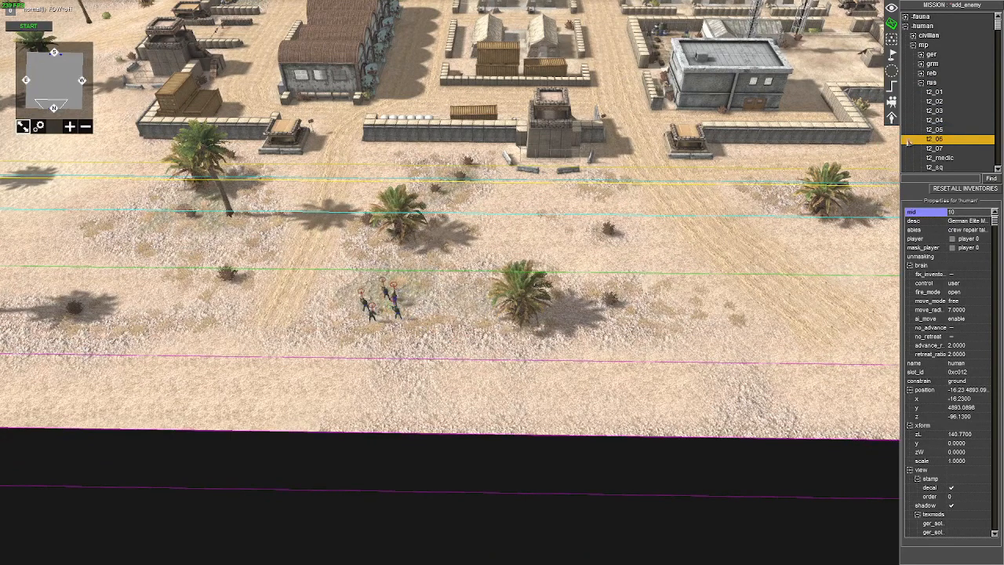
{"action": "left_click", "coordinate": [373, 303]}
{"action": "left_click", "coordinate": [935, 148]}
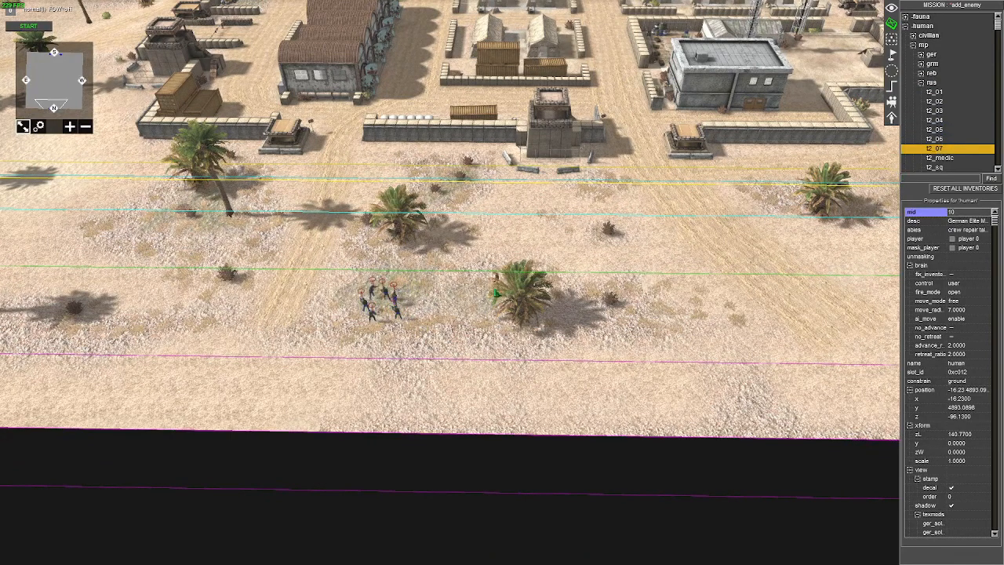
{"action": "left_click", "coordinate": [400, 301]}
{"action": "left_click", "coordinate": [939, 158]}
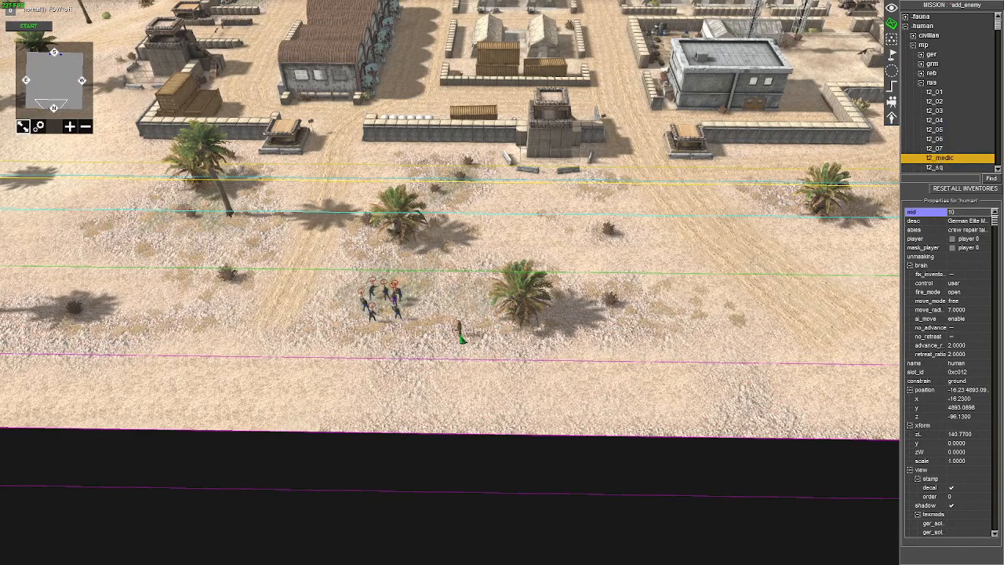
{"action": "left_click", "coordinate": [417, 302]}
{"action": "scroll", "coordinate": [934, 145], "scroll_direction": "down", "scroll_amount": 1}
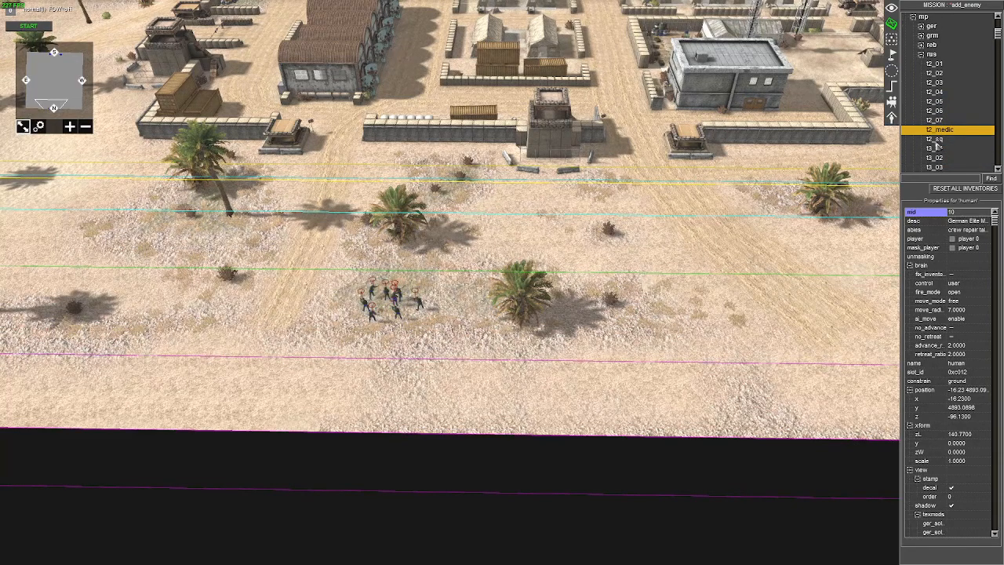
{"action": "left_click", "coordinate": [936, 139]}
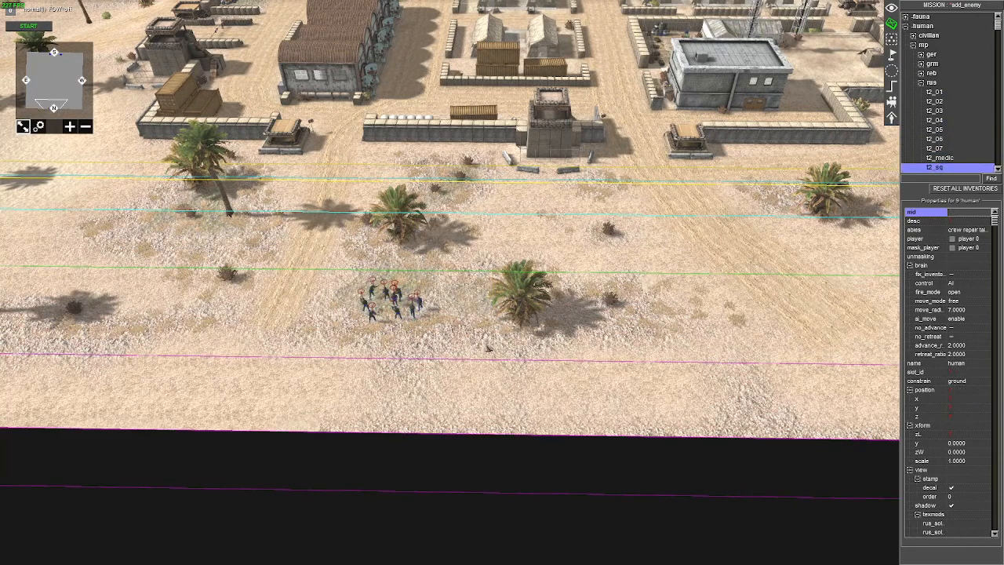
Assign all nine placed Russian soldiers to player 1
{"action": "left_click", "coordinate": [977, 239]}
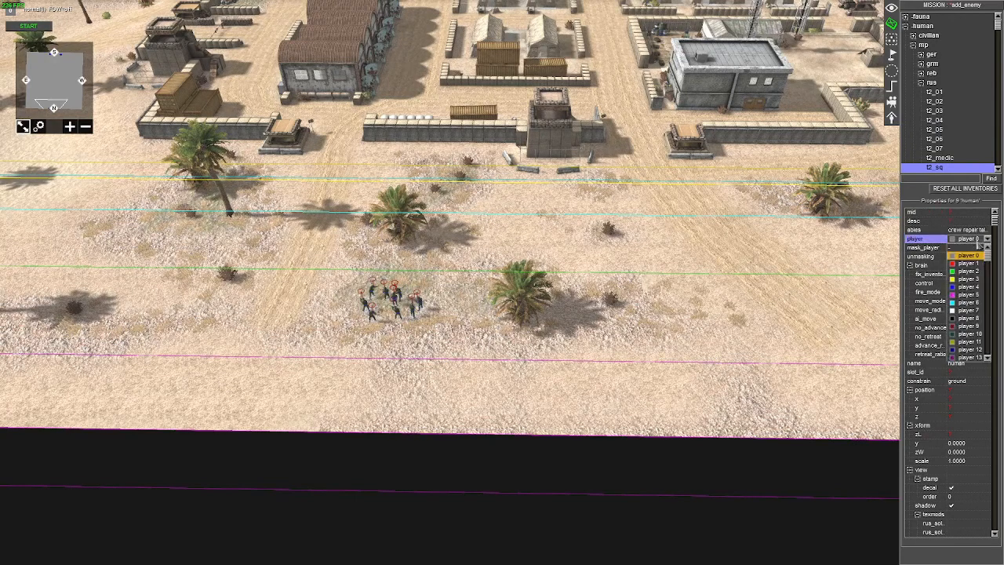
{"action": "left_click", "coordinate": [967, 258]}
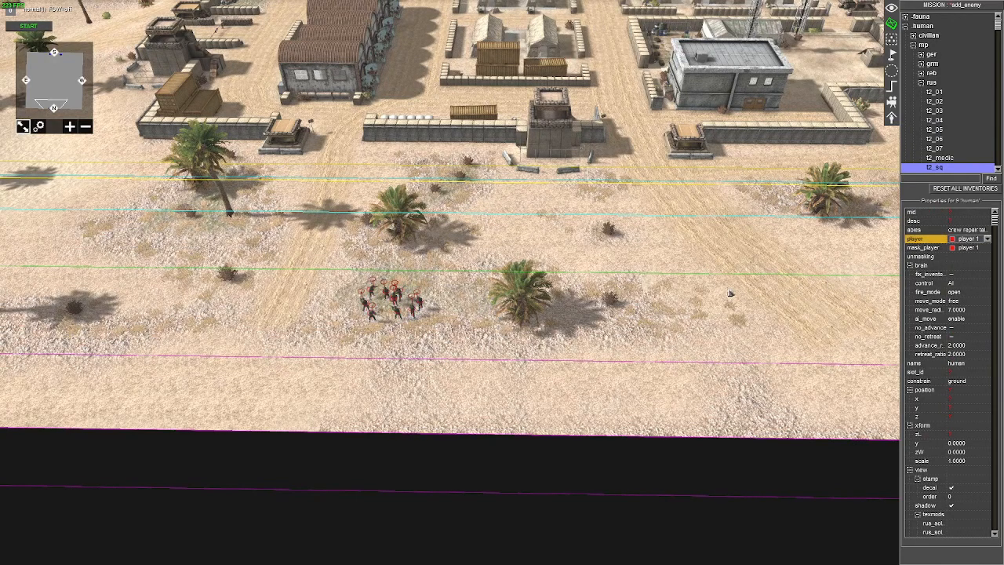
{"action": "key", "text": "e"}
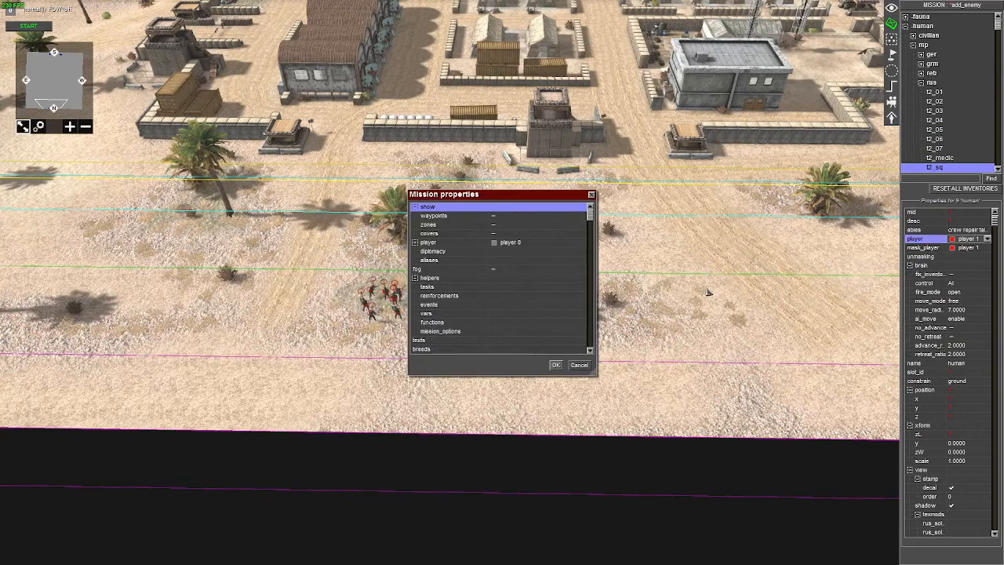
{"action": "left_click", "coordinate": [579, 365]}
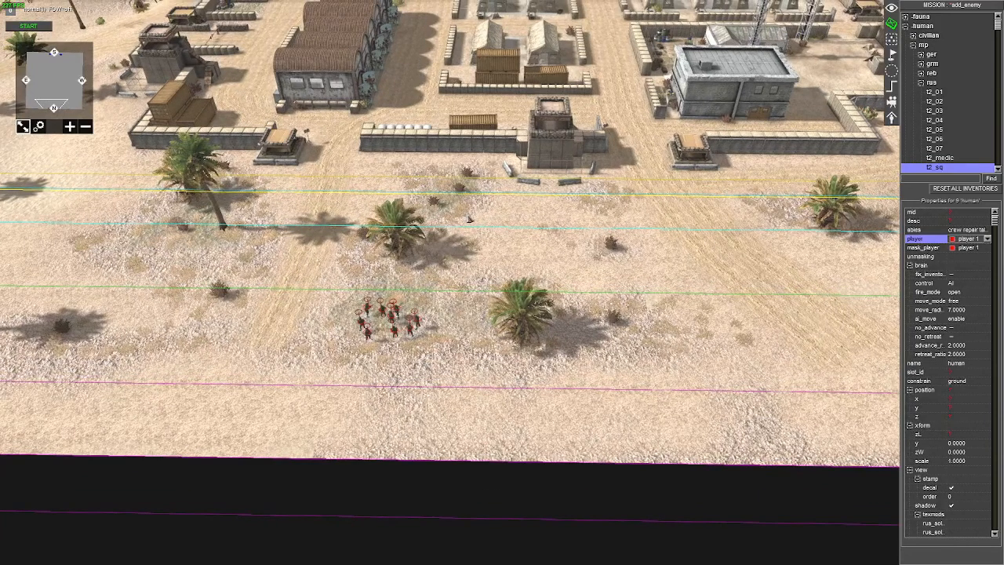
Tag the selected Russian soldiers with hidden and enemy_squad_01
{"action": "key", "text": "alt+t"}
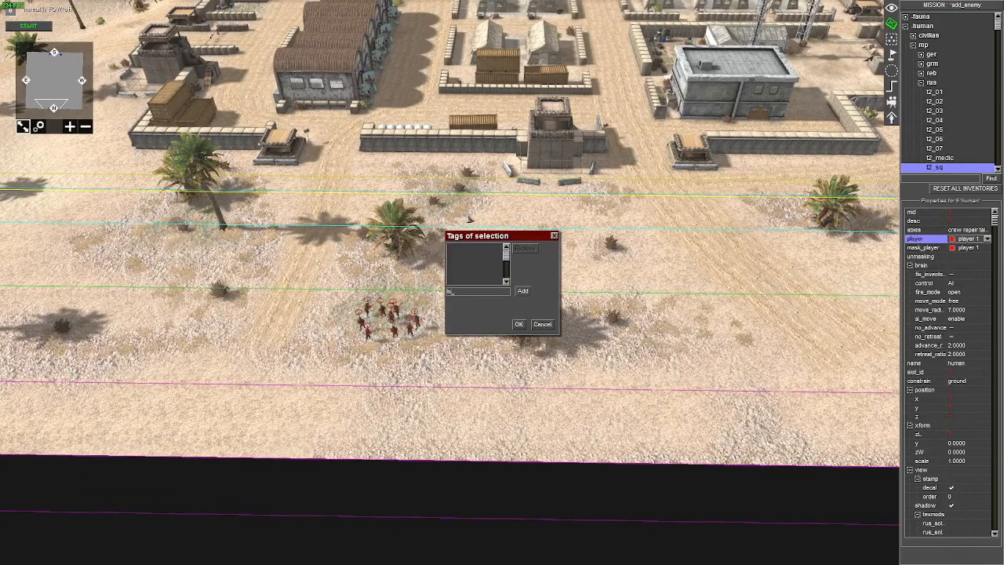
{"action": "key", "text": "Return"}
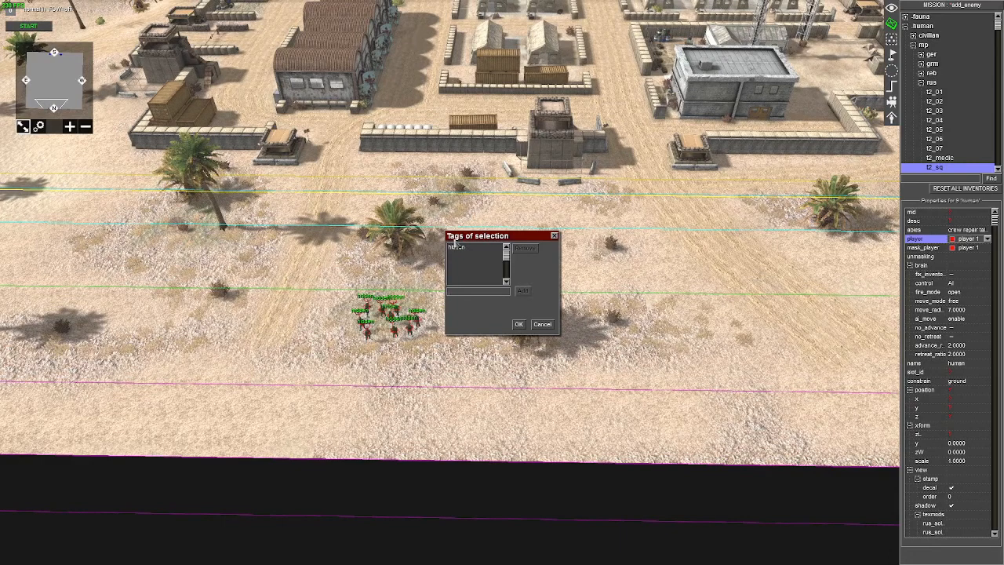
{"action": "type", "text": "enemy_squad_0"}
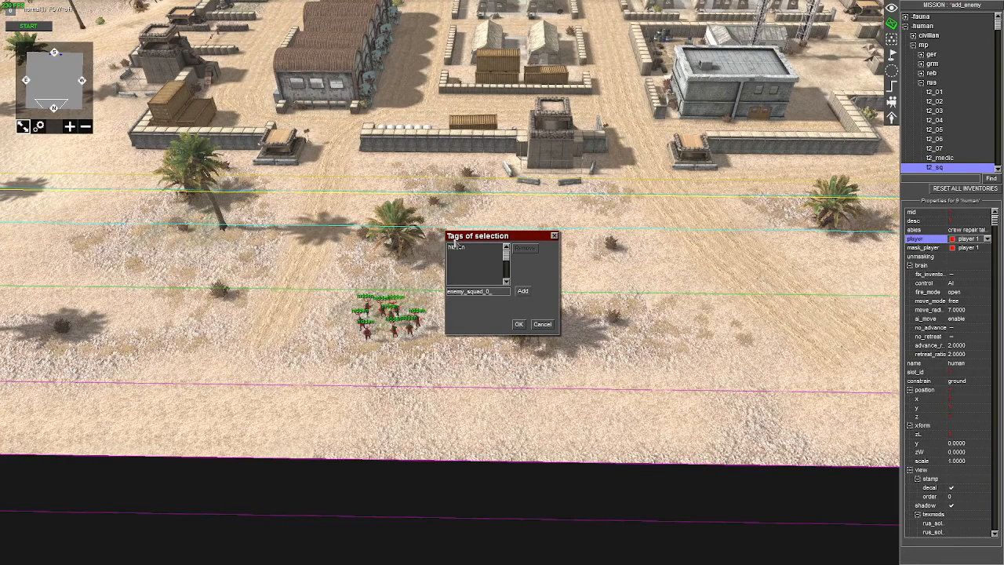
{"action": "type", "text": "1"}
{"action": "left_click", "coordinate": [523, 290]}
{"action": "left_click", "coordinate": [518, 324]}
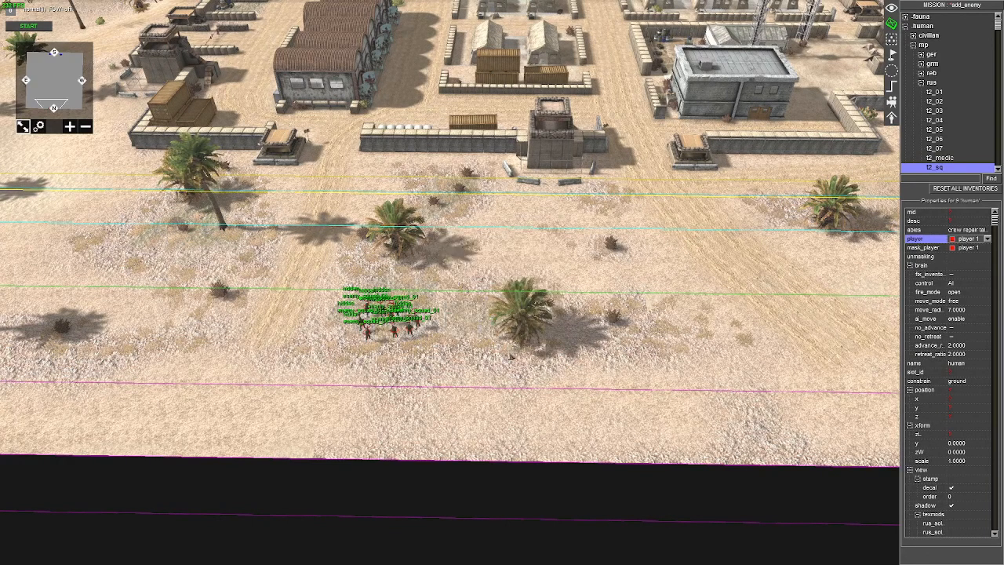
{"action": "scroll", "coordinate": [417, 353], "scroll_direction": "down", "scroll_amount": 2}
{"action": "middle_click_drag", "start_coordinate": [416, 353], "coordinate": [598, 315]}
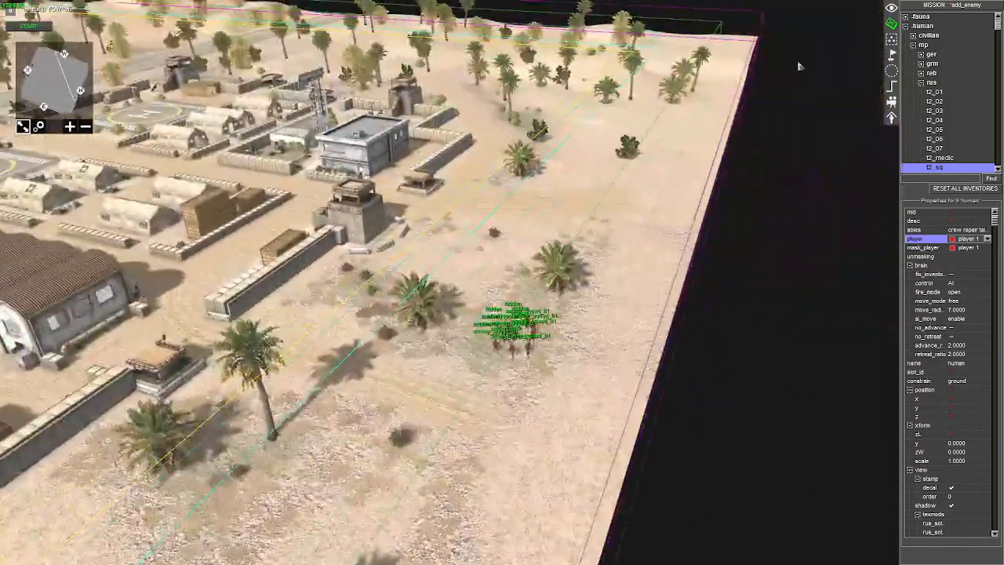
Add a waypoint on the sand between the base wall and the placed Russian squad
{"action": "left_click", "coordinate": [892, 55]}
{"action": "scroll", "coordinate": [748, 149], "scroll_direction": "up", "scroll_amount": 1}
{"action": "middle_click_drag", "start_coordinate": [748, 149], "coordinate": [539, 100]}
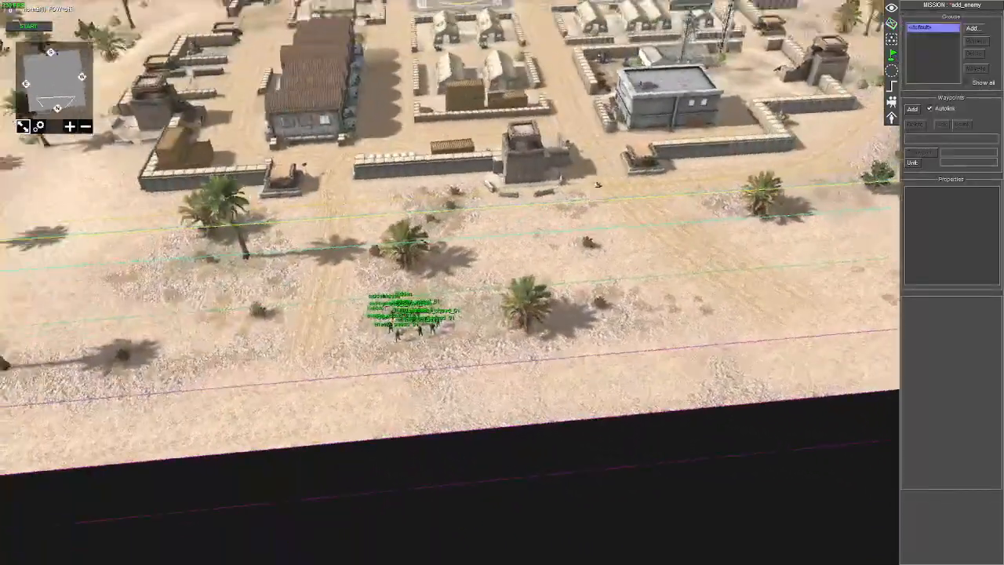
{"action": "left_click", "coordinate": [912, 109]}
{"action": "middle_click_drag", "start_coordinate": [632, 197], "coordinate": [622, 233]}
{"action": "left_click", "coordinate": [307, 245]}
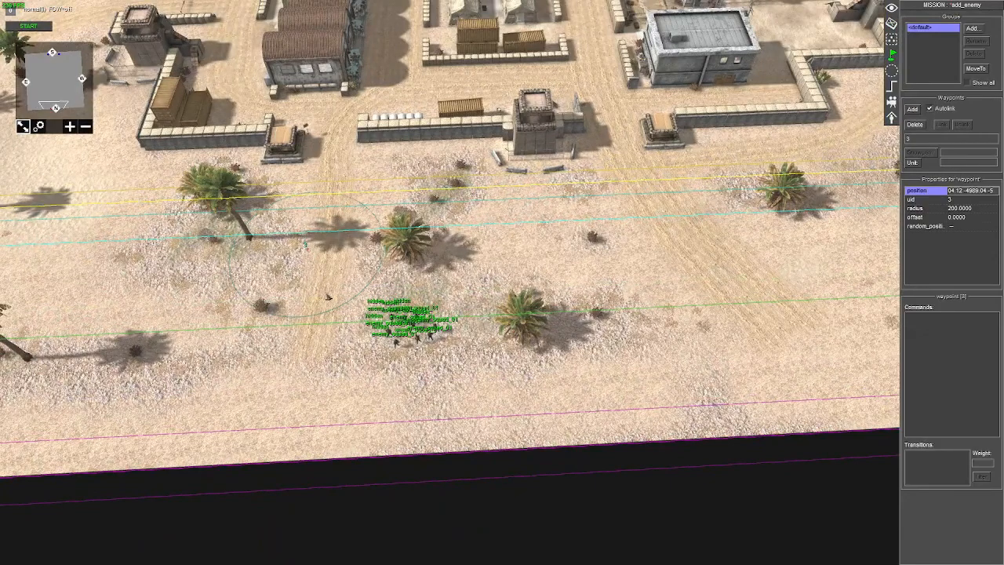
Give the new waypoint an actor_state command with the movement speed set to assault
{"action": "right_click", "coordinate": [931, 332]}
{"action": "left_click", "coordinate": [939, 331]}
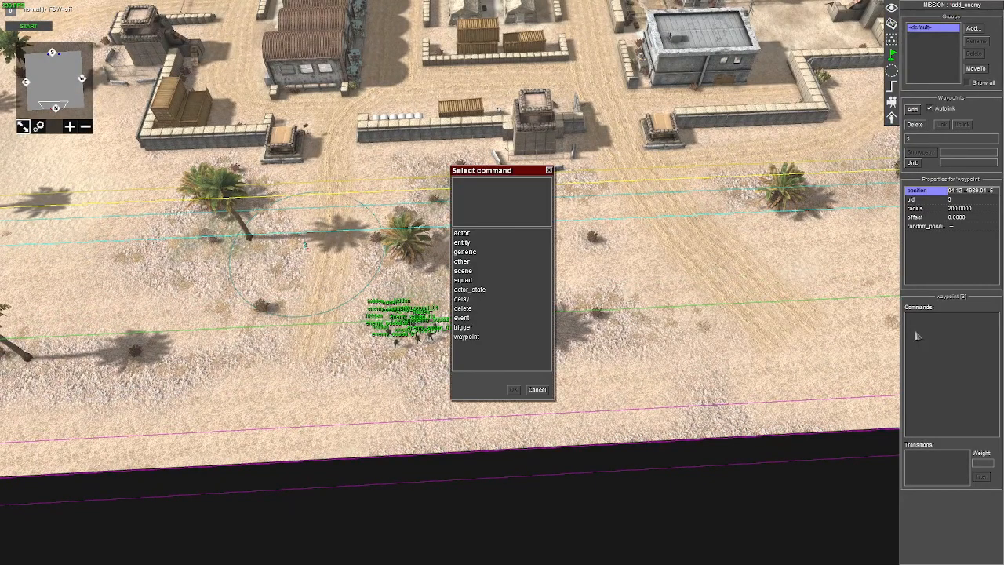
{"action": "double_click", "coordinate": [470, 290]}
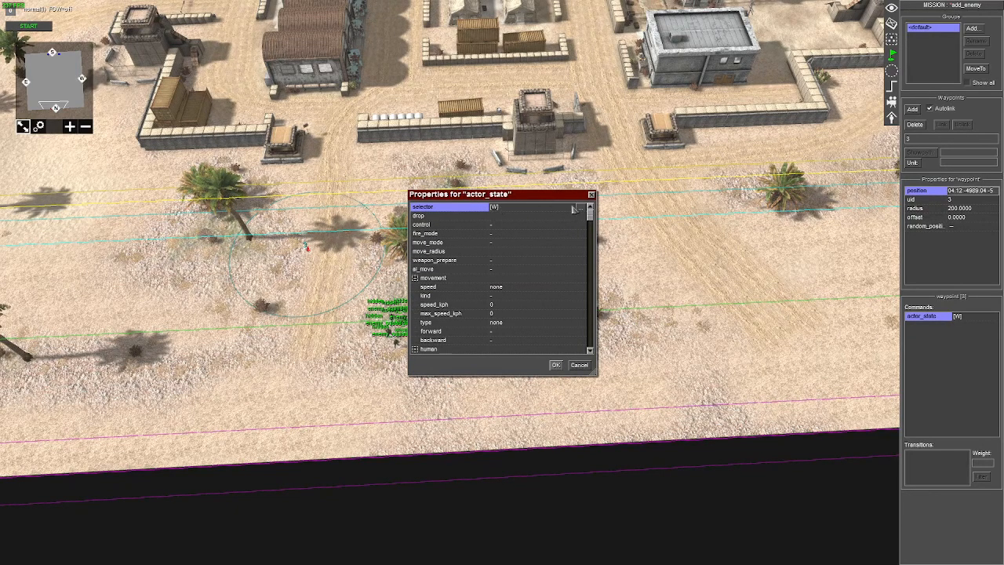
{"action": "scroll", "coordinate": [519, 289], "scroll_direction": "down", "scroll_amount": 2}
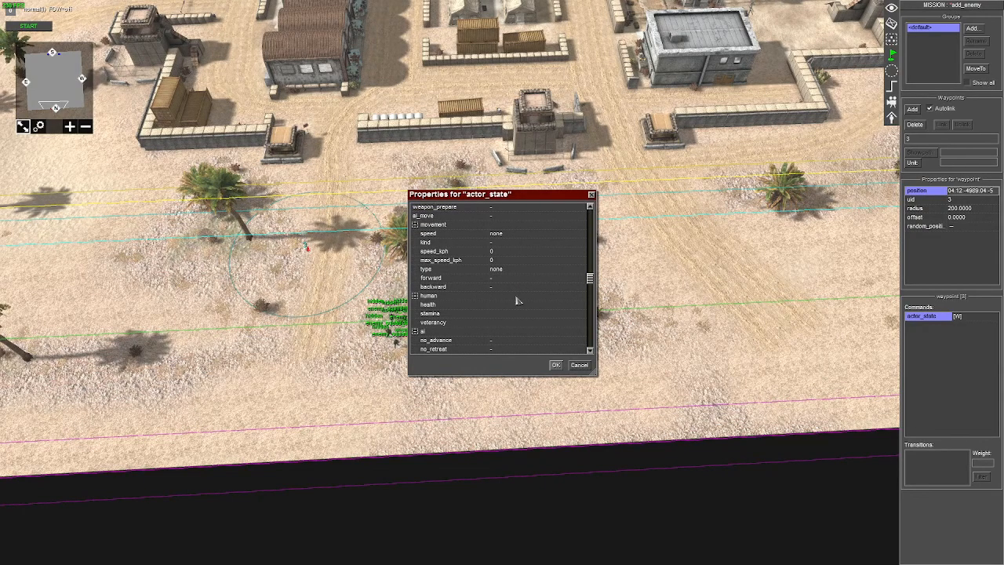
{"action": "scroll", "coordinate": [498, 275], "scroll_direction": "up", "scroll_amount": 2}
{"action": "left_click", "coordinate": [478, 206]}
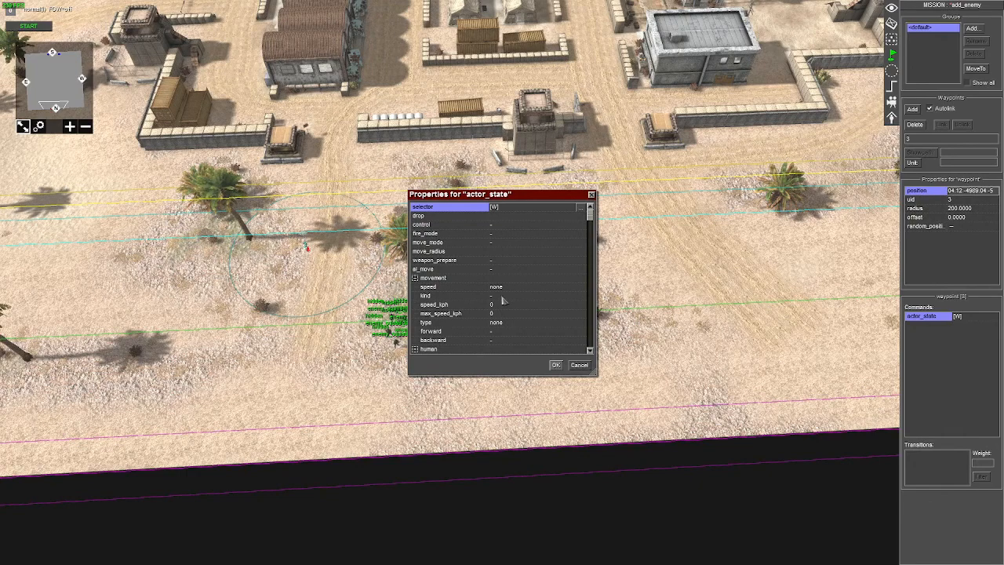
{"action": "scroll", "coordinate": [506, 301], "scroll_direction": "down", "scroll_amount": 2}
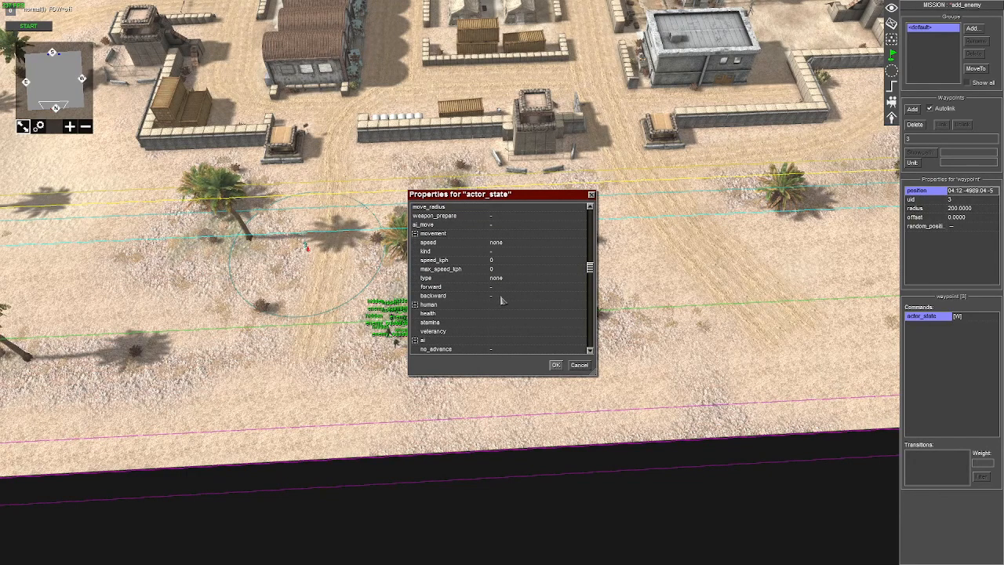
{"action": "left_click", "coordinate": [517, 243]}
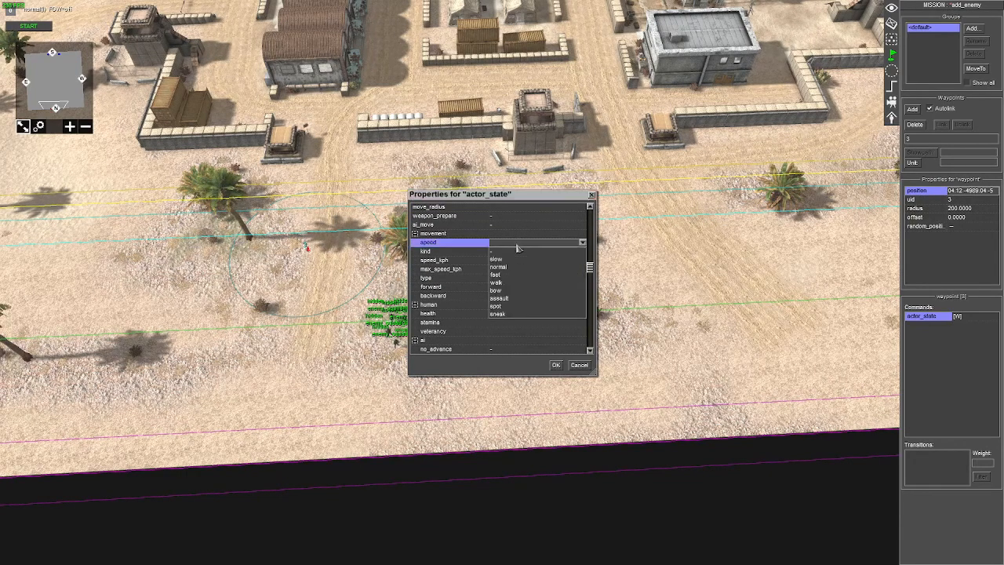
{"action": "left_click", "coordinate": [512, 300]}
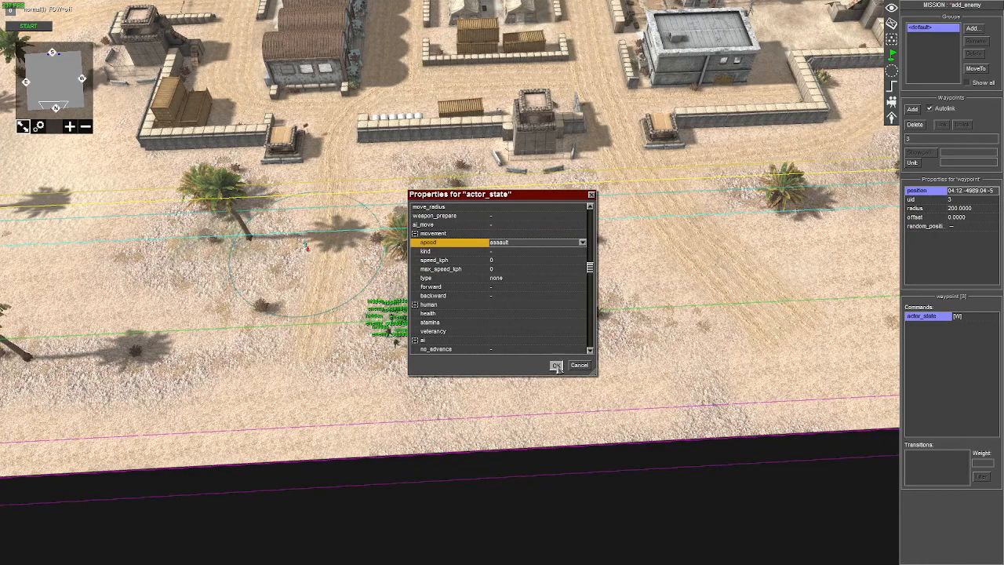
{"action": "left_click", "coordinate": [556, 365]}
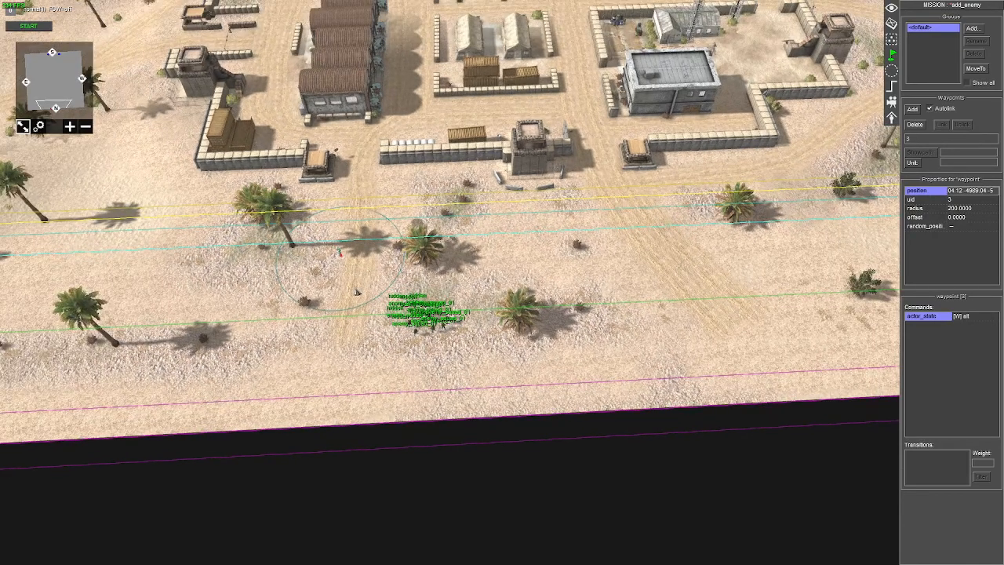
Place two copies of the waypoint, including its actor_state command, along the sand in front of the base wall
{"action": "left_click", "coordinate": [518, 266]}
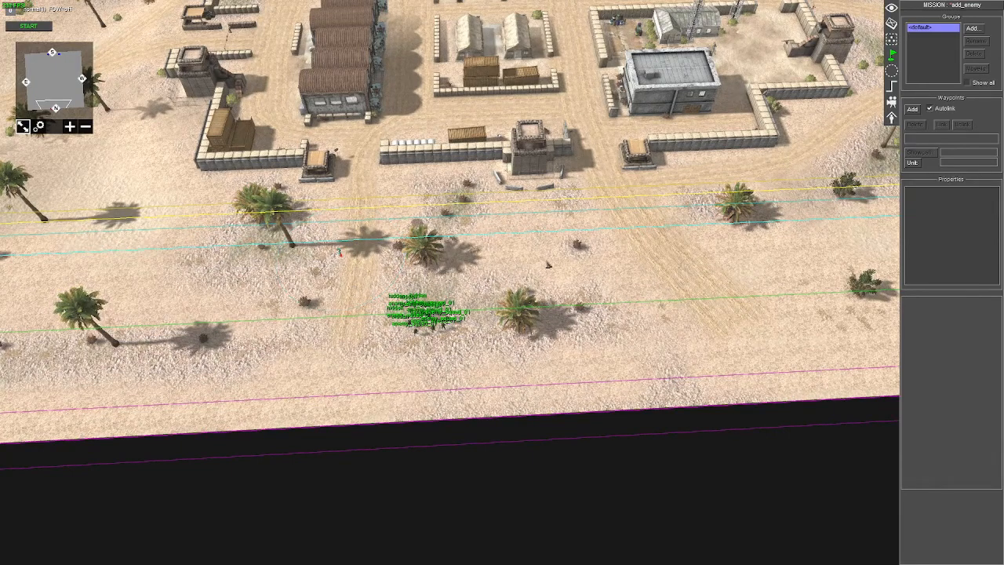
{"action": "key", "text": "Insert"}
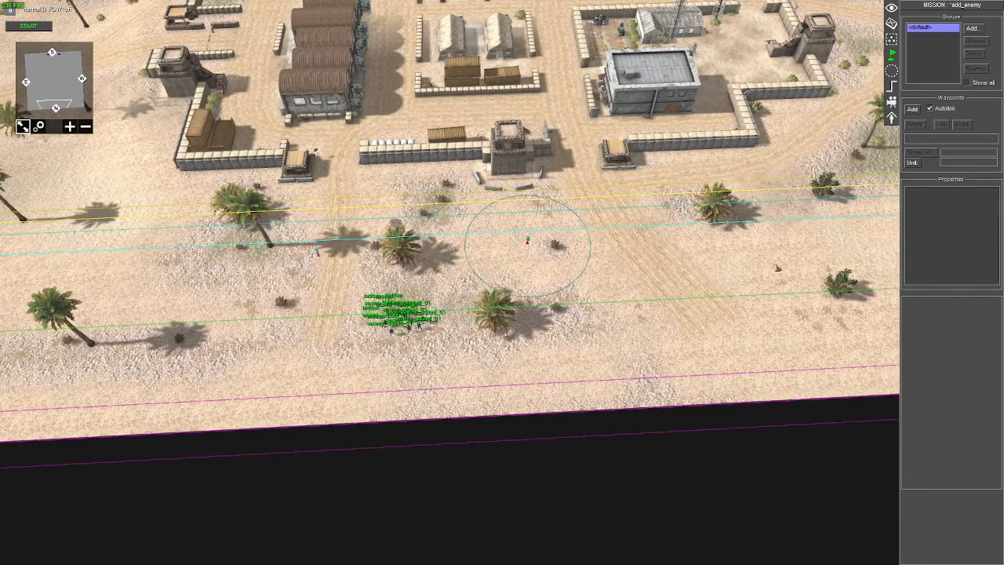
{"action": "left_click", "coordinate": [692, 260]}
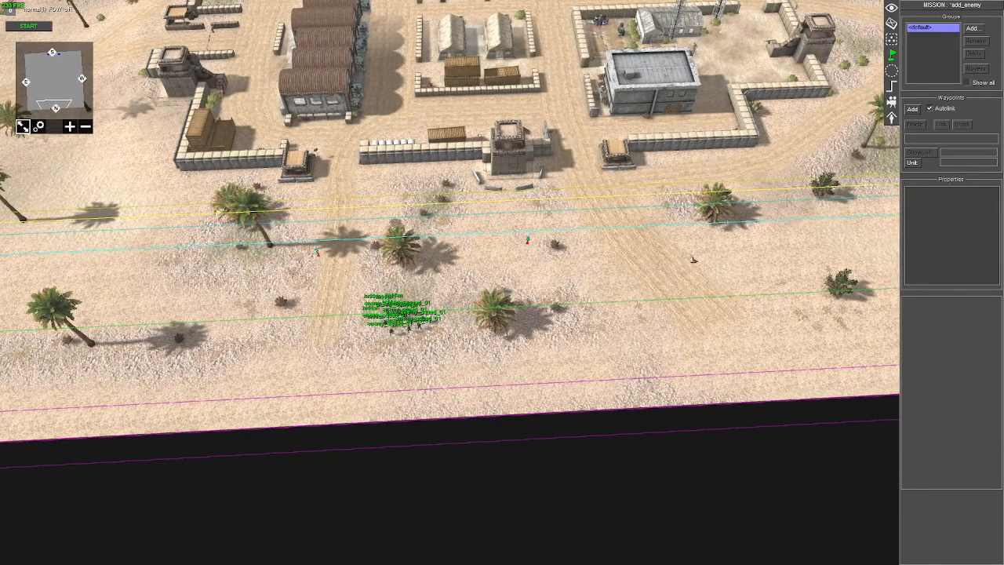
{"action": "key", "text": "Insert"}
{"action": "key", "text": "Insert"}
{"action": "left_click", "coordinate": [617, 324]}
{"action": "left_click_drag", "start_coordinate": [596, 309], "coordinate": [626, 339]}
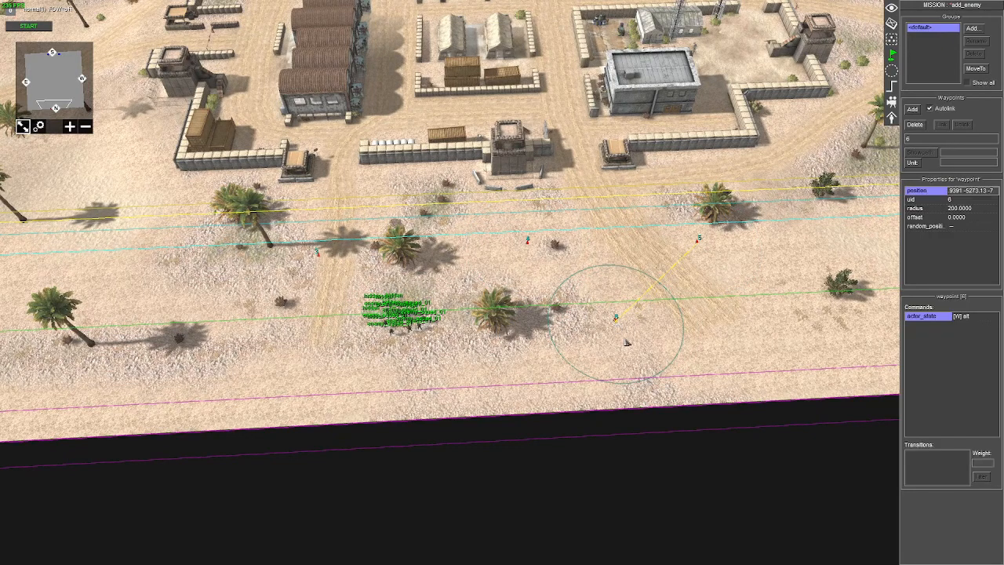
{"action": "key", "text": "Delete"}
Check the copied actor_state command on waypoints 5 and 4
{"action": "left_click_drag", "start_coordinate": [656, 225], "coordinate": [715, 272]}
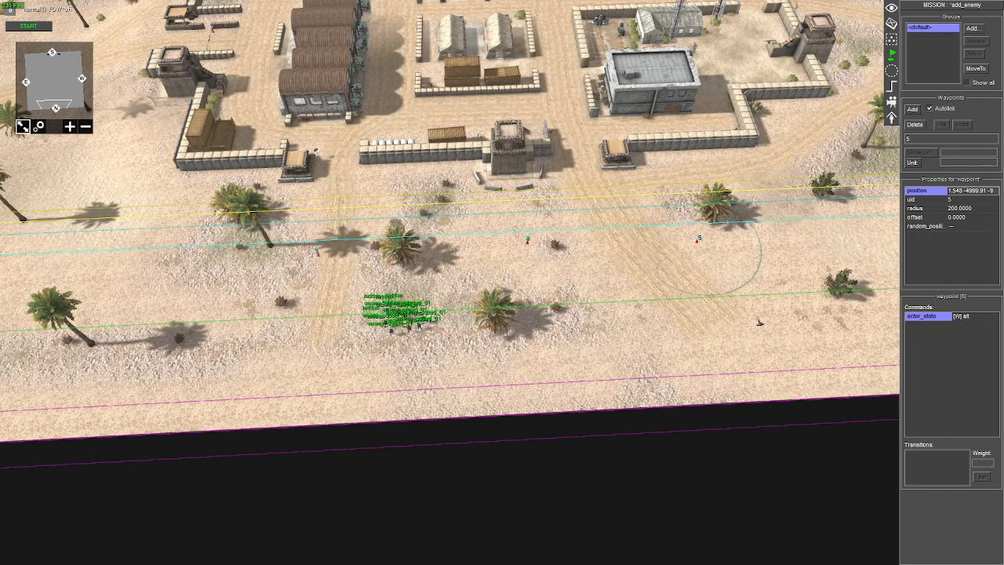
{"action": "middle_click_drag", "start_coordinate": [768, 306], "coordinate": [691, 306]}
{"action": "left_click_drag", "start_coordinate": [504, 233], "coordinate": [568, 276]}
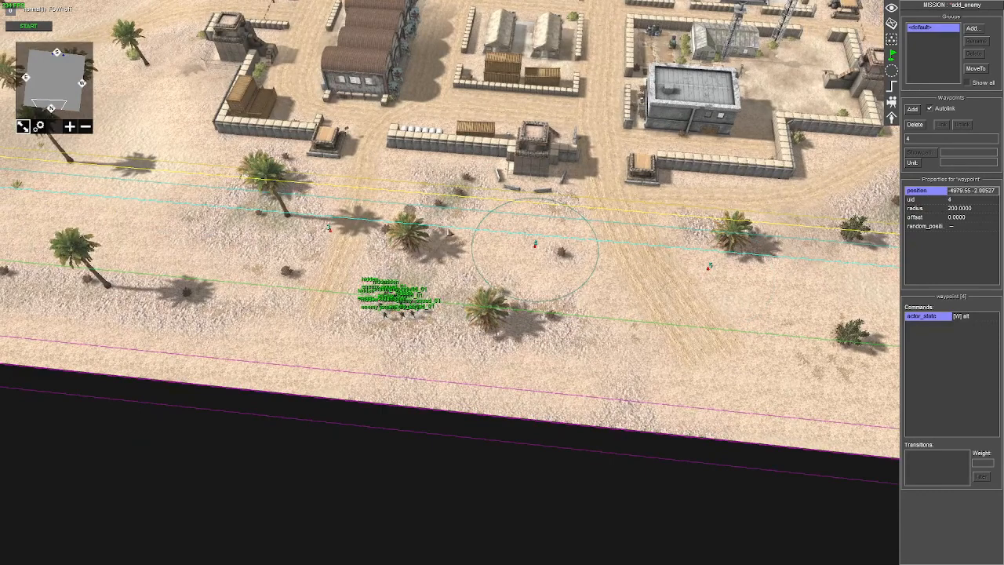
{"action": "middle_click_drag", "start_coordinate": [783, 298], "coordinate": [810, 302]}
{"action": "left_click_drag", "start_coordinate": [666, 210], "coordinate": [716, 271]}
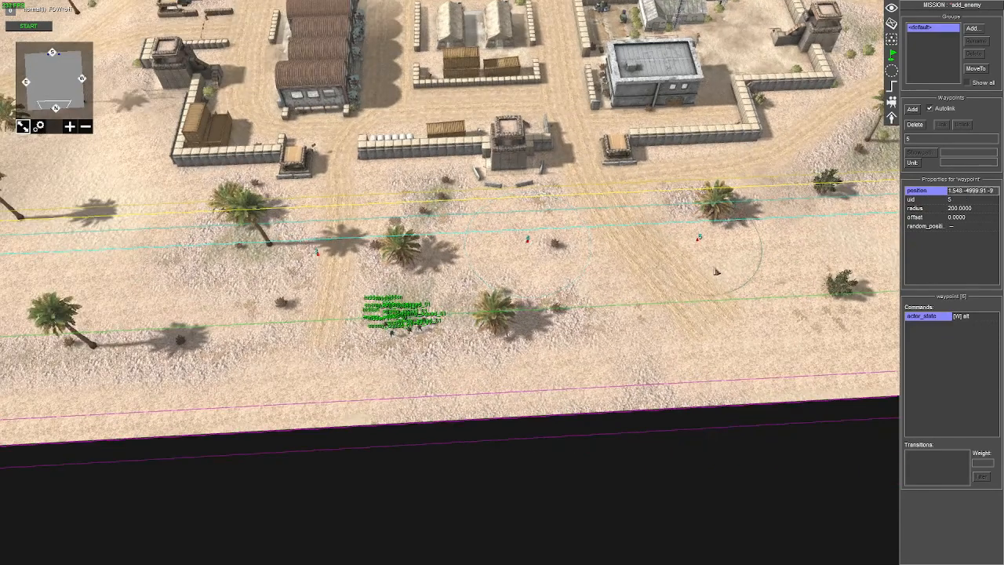
{"action": "left_click", "coordinate": [626, 323]}
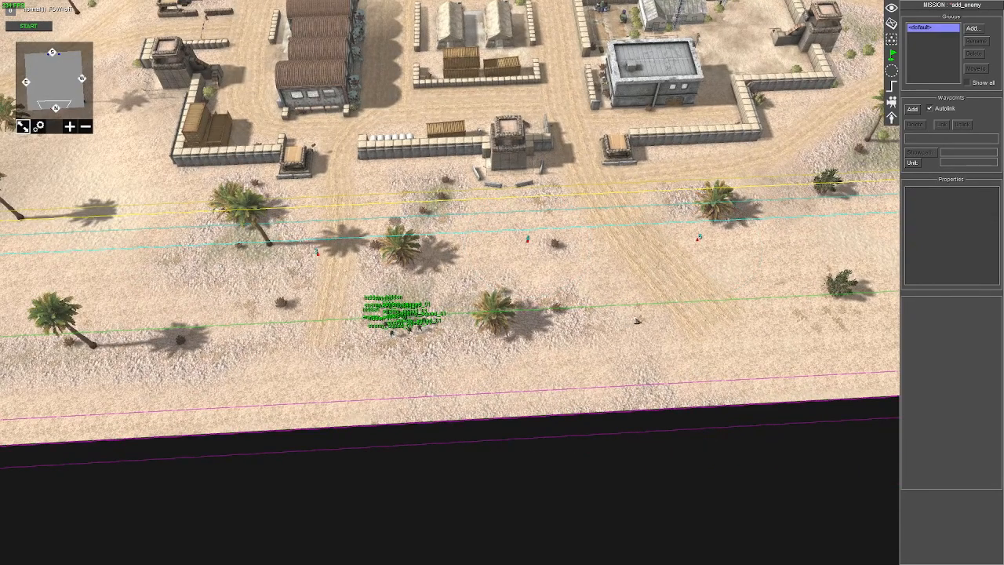
Place two more waypoint copies further along the sand strip, past the far end of the base wall
{"action": "key", "text": "Right"}
{"action": "right_click", "coordinate": [659, 231]}
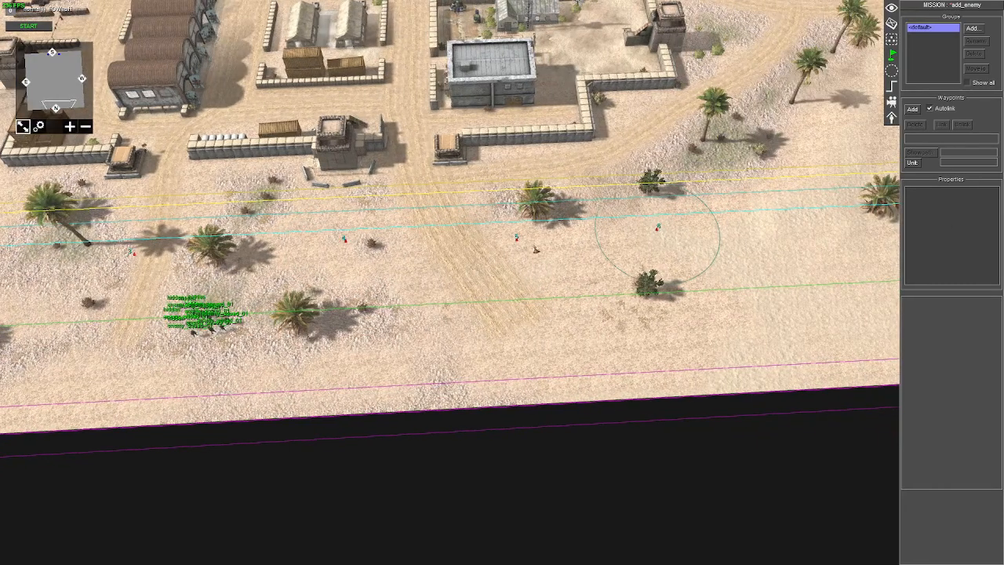
{"action": "scroll", "coordinate": [502, 276], "scroll_direction": "down", "scroll_amount": 1}
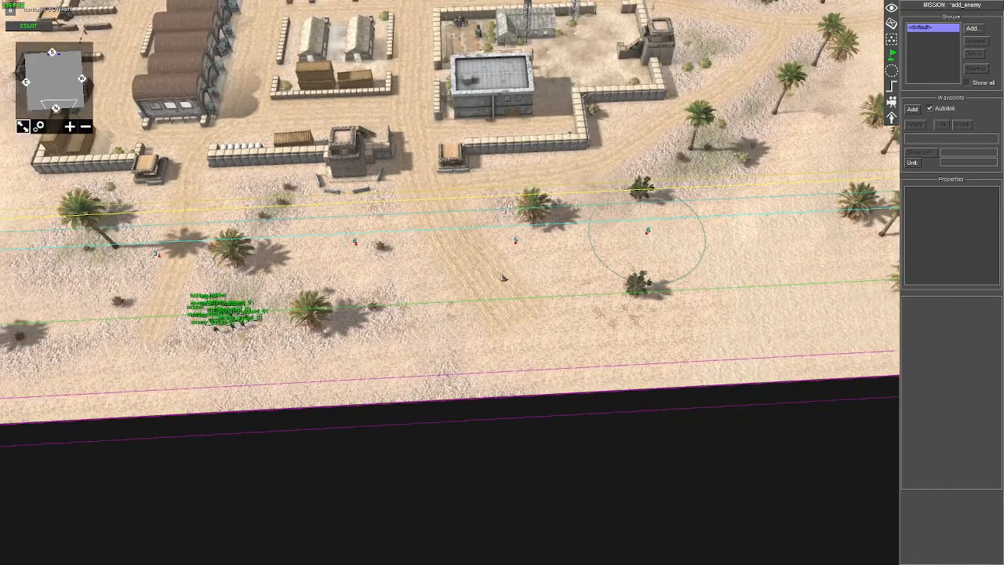
{"action": "key", "text": "Left"}
{"action": "key", "text": "Right"}
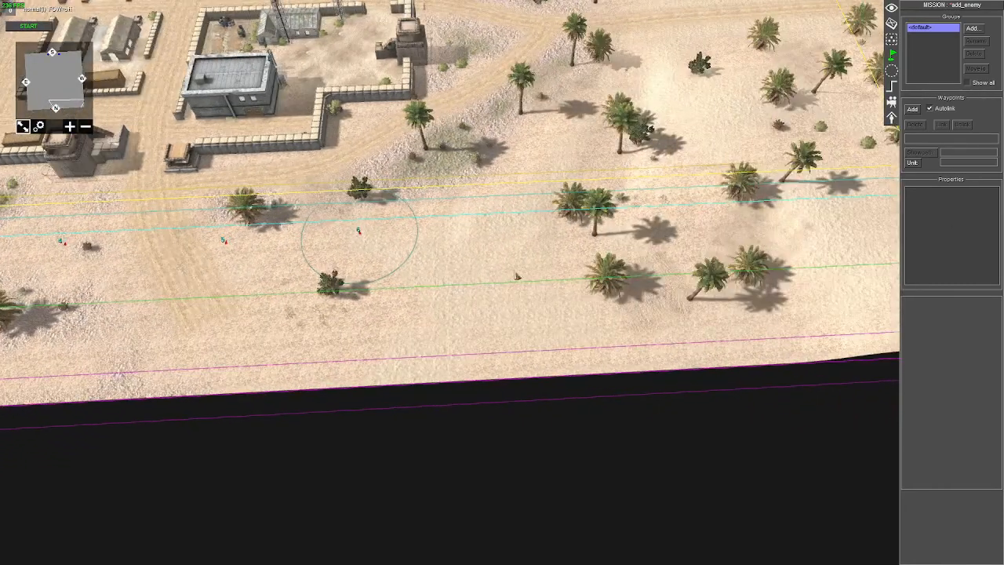
{"action": "right_click", "coordinate": [512, 229]}
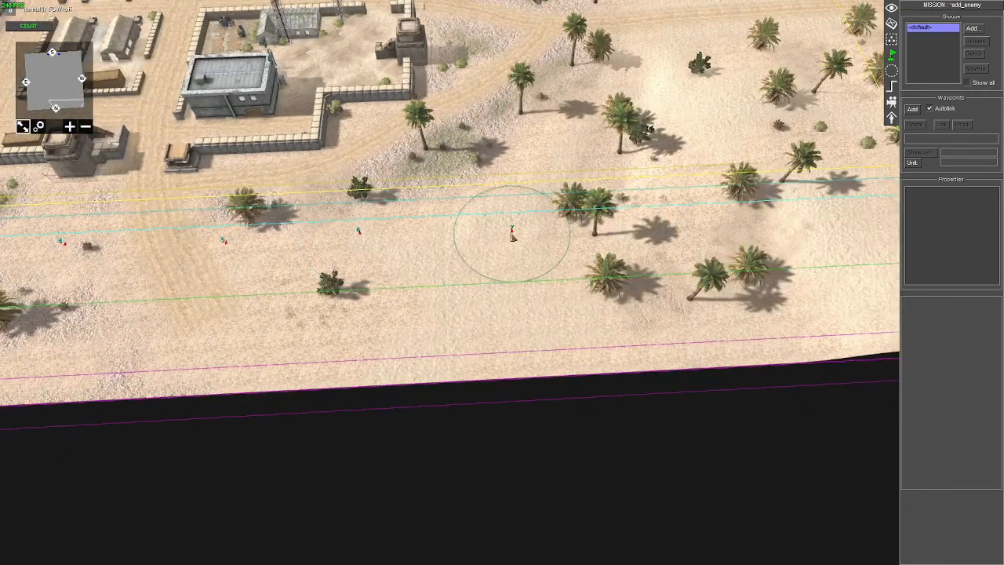
Continue the row with two more waypoint copies, the last one beside the boundary corner beyond the palm trees
{"action": "right_click", "coordinate": [679, 232]}
{"action": "scroll", "coordinate": [679, 232], "scroll_direction": "down", "scroll_amount": 3}
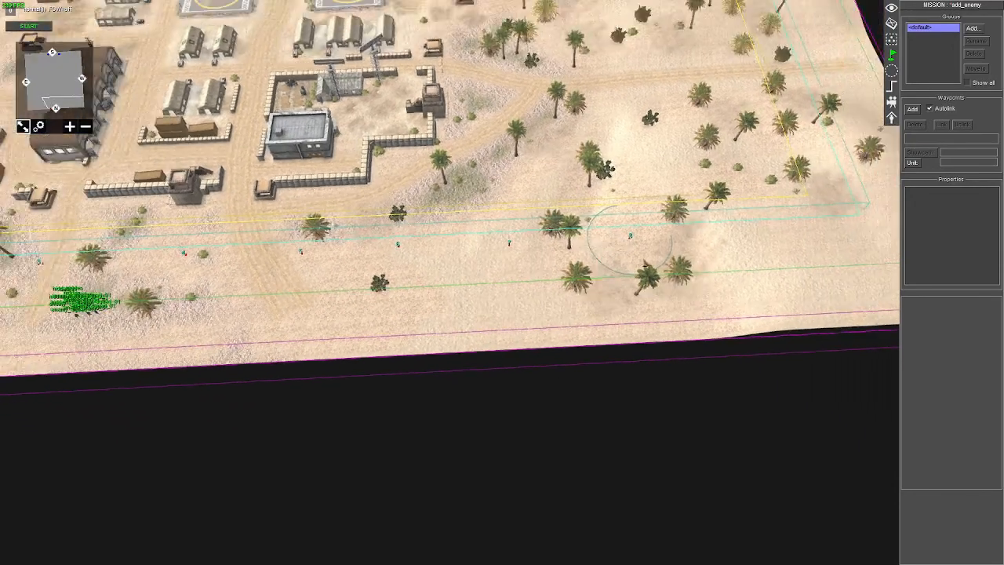
{"action": "right_click", "coordinate": [723, 239]}
{"action": "left_click_drag", "start_coordinate": [726, 246], "coordinate": [821, 246]}
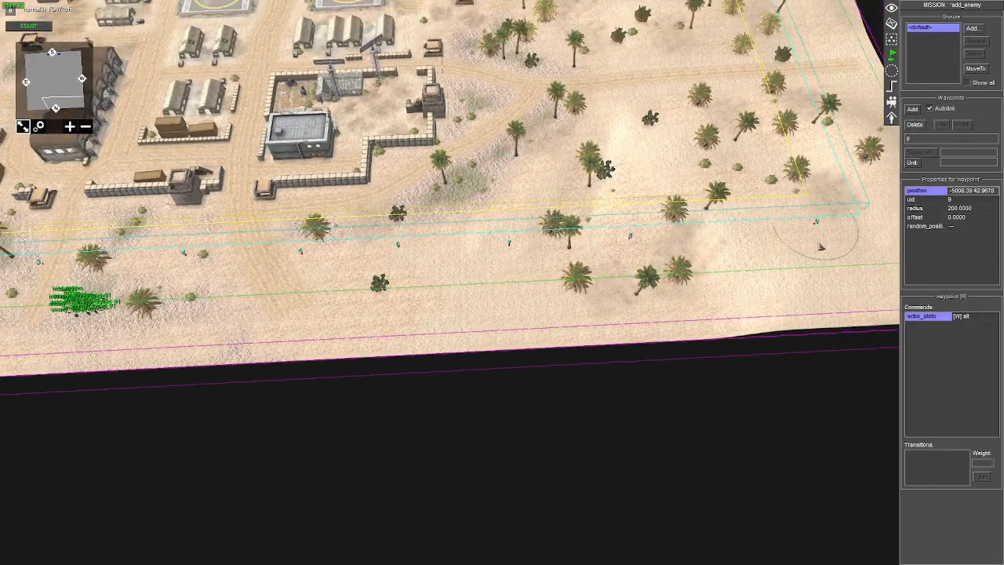
Move waypoint 3 to the opposite end of the sand strip, near the other map corner
{"action": "left_click", "coordinate": [630, 235]}
{"action": "key", "text": "Left"}
{"action": "left_click_drag", "start_coordinate": [216, 239], "coordinate": [317, 291]}
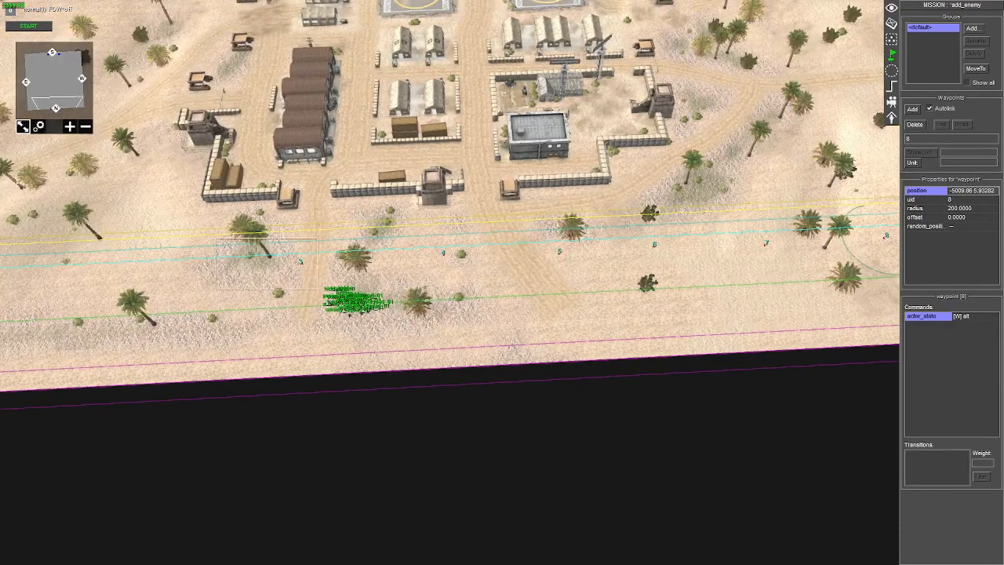
{"action": "left_click_drag", "start_coordinate": [317, 239], "coordinate": [319, 234]}
{"action": "key", "text": "Left"}
{"action": "key", "text": "Left"}
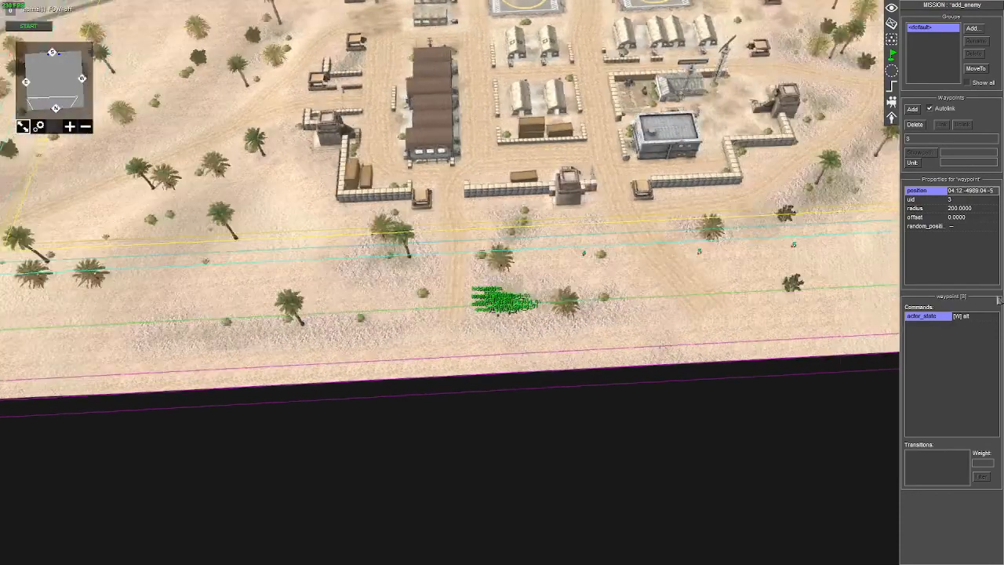
Shift waypoints 4, 5, 6, 7 and 8 along the sand strip toward waypoint 3
{"action": "left_click", "coordinate": [237, 278]}
{"action": "key", "text": "Left"}
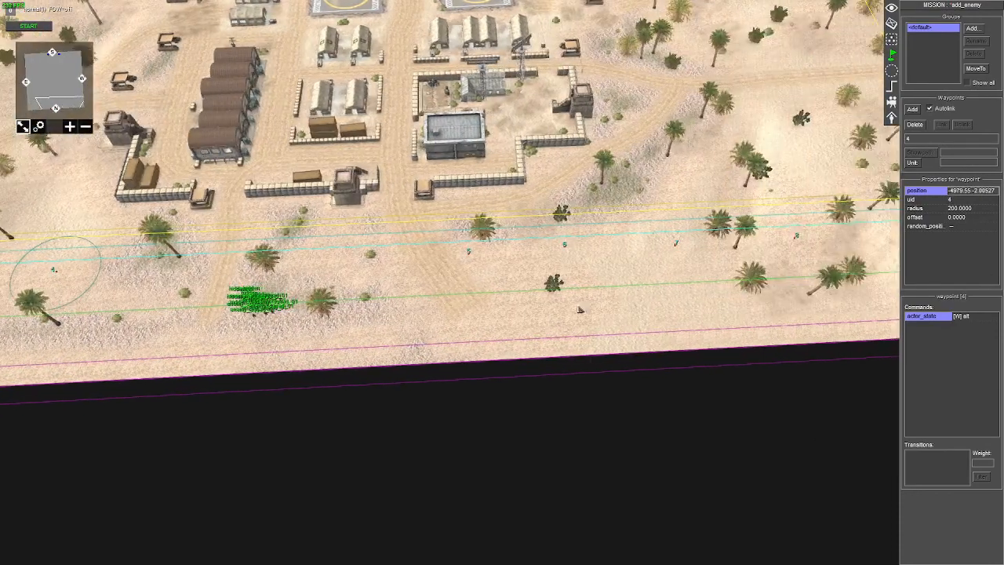
{"action": "left_click", "coordinate": [232, 288]}
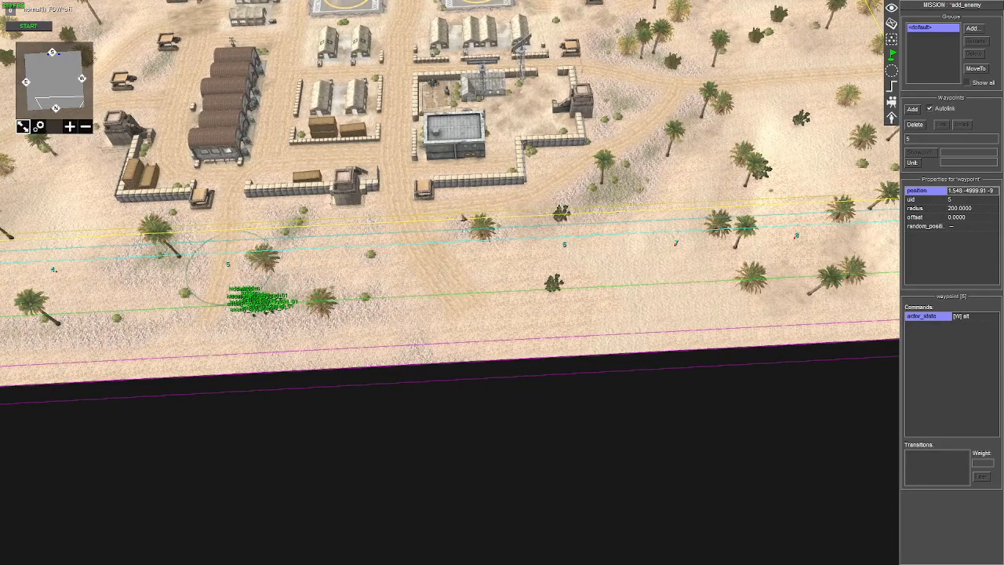
{"action": "left_click_drag", "start_coordinate": [564, 249], "coordinate": [404, 282]}
{"action": "key", "text": "Right"}
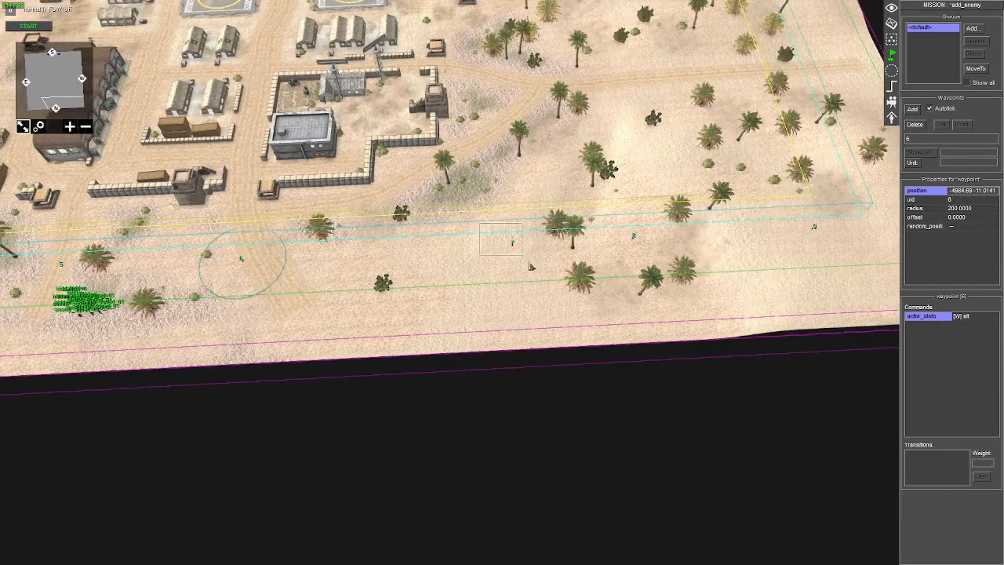
{"action": "left_click_drag", "start_coordinate": [512, 242], "coordinate": [404, 249]}
{"action": "left_click", "coordinate": [634, 236]}
{"action": "left_click_drag", "start_coordinate": [635, 262], "coordinate": [525, 262]}
Adjust waypoints 4 to 8 so the row is evenly spaced between waypoints 3 and 9
{"action": "key", "text": "Left"}
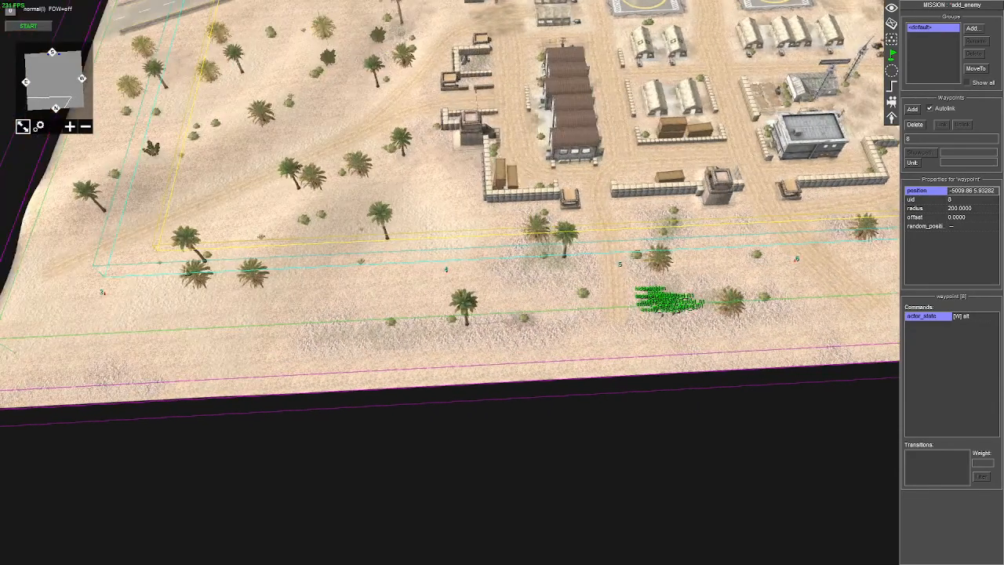
{"action": "left_click_drag", "start_coordinate": [446, 276], "coordinate": [303, 290]}
{"action": "left_click_drag", "start_coordinate": [619, 266], "coordinate": [525, 280]}
{"action": "key", "text": "Right"}
{"action": "left_click_drag", "start_coordinate": [524, 235], "coordinate": [596, 273]}
{"action": "left_click_drag", "start_coordinate": [596, 273], "coordinate": [535, 275]}
{"action": "key", "text": "Right"}
{"action": "left_click_drag", "start_coordinate": [429, 225], "coordinate": [474, 270]}
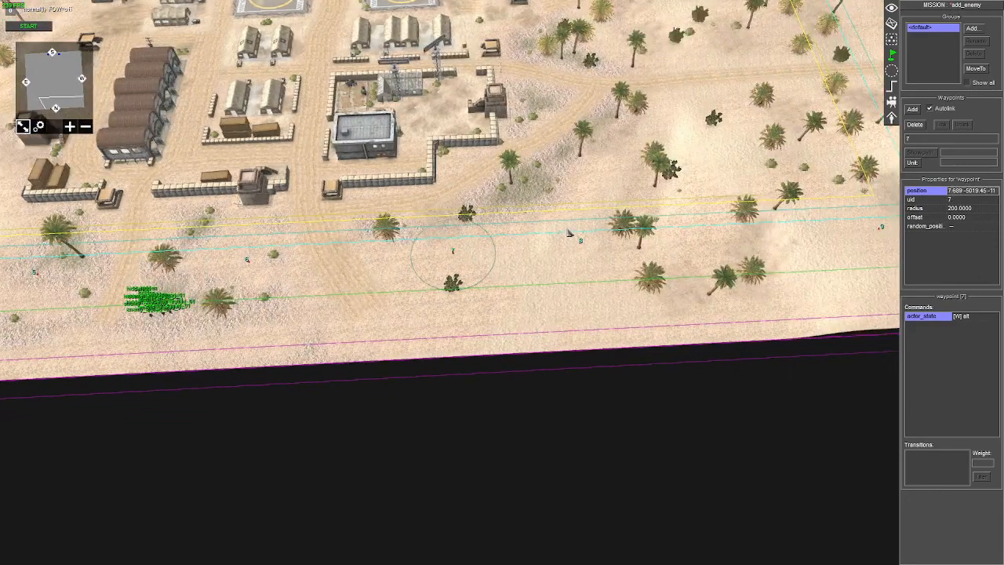
{"action": "left_click_drag", "start_coordinate": [566, 220], "coordinate": [669, 256]}
Add two waypoints linked from waypoint 3 among the palms between the sand strip and the road
{"action": "scroll", "coordinate": [650, 284], "scroll_direction": "down", "scroll_amount": 2}
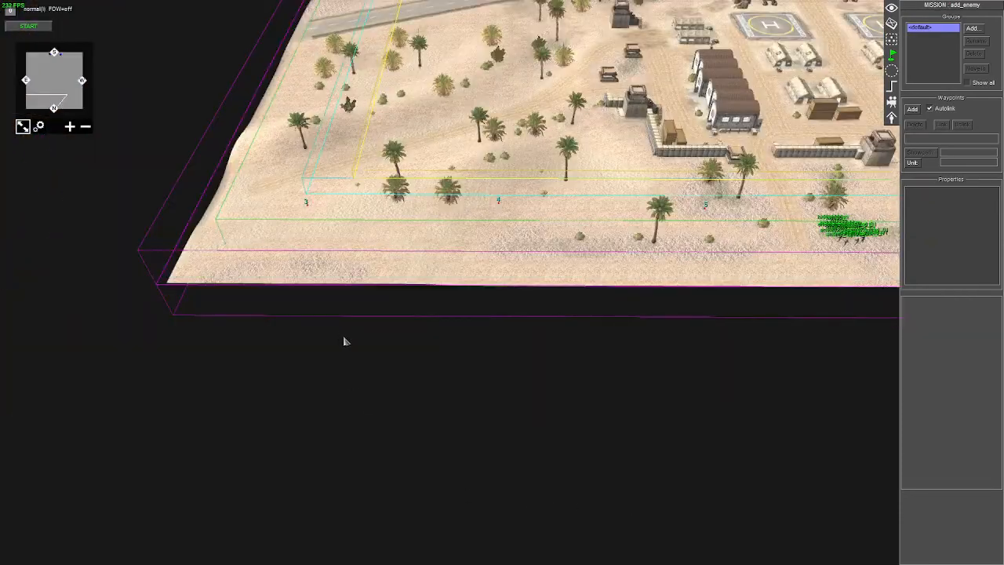
{"action": "scroll", "coordinate": [345, 366], "scroll_direction": "up", "scroll_amount": 2}
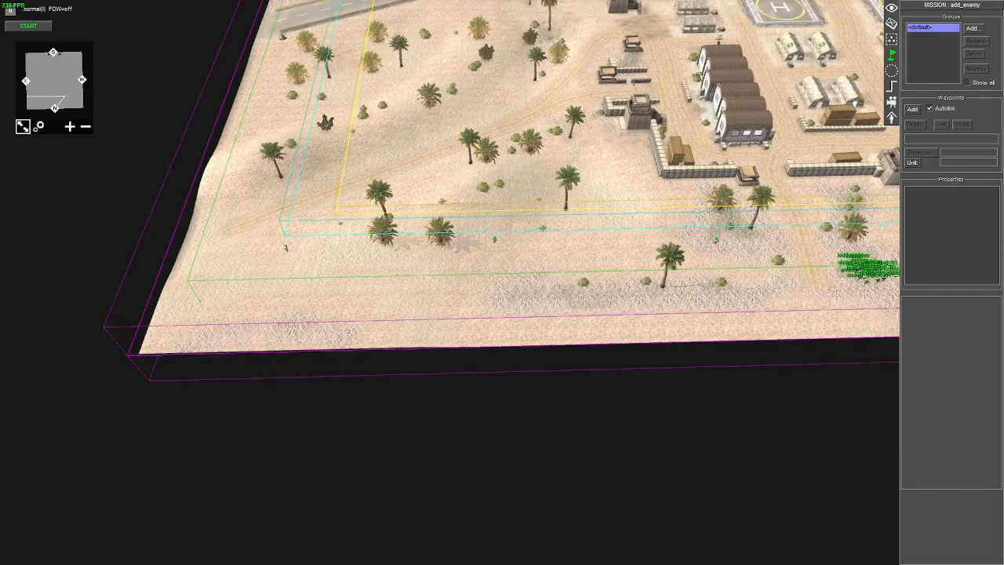
{"action": "scroll", "coordinate": [486, 283], "scroll_direction": "up", "scroll_amount": 2}
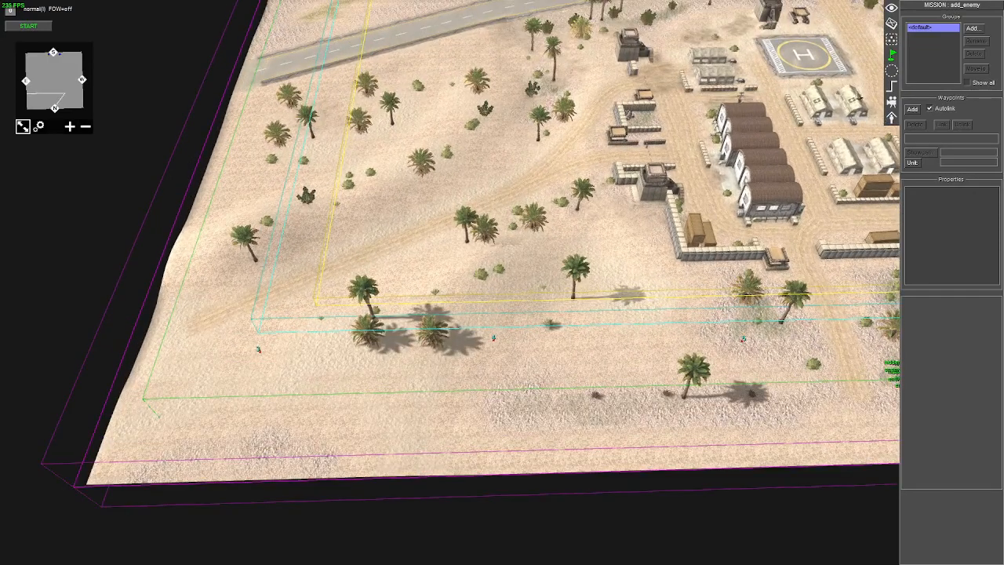
{"action": "left_click_drag", "start_coordinate": [216, 333], "coordinate": [316, 404]}
{"action": "middle_click_drag", "start_coordinate": [317, 400], "coordinate": [335, 293]}
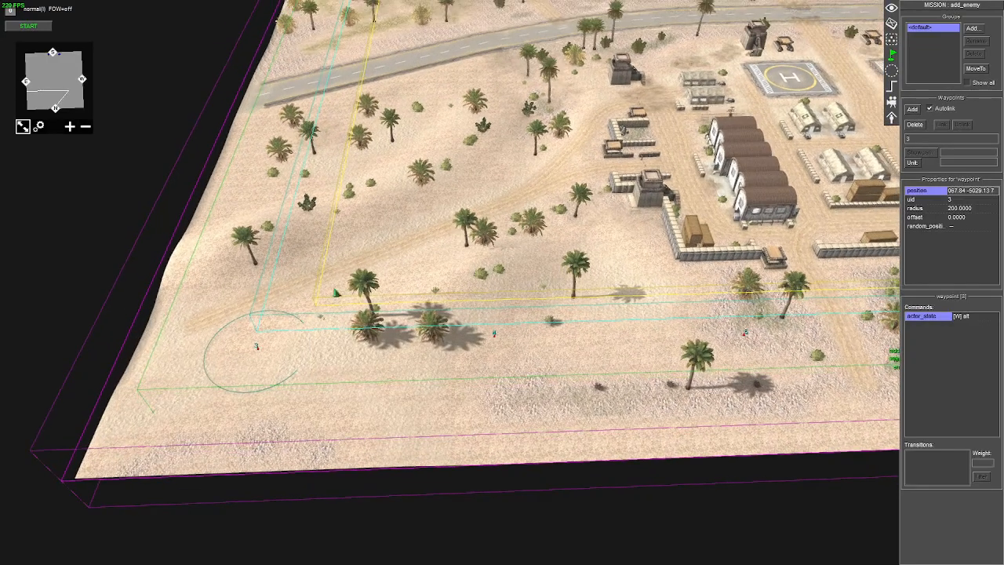
{"action": "left_click", "coordinate": [384, 100]}
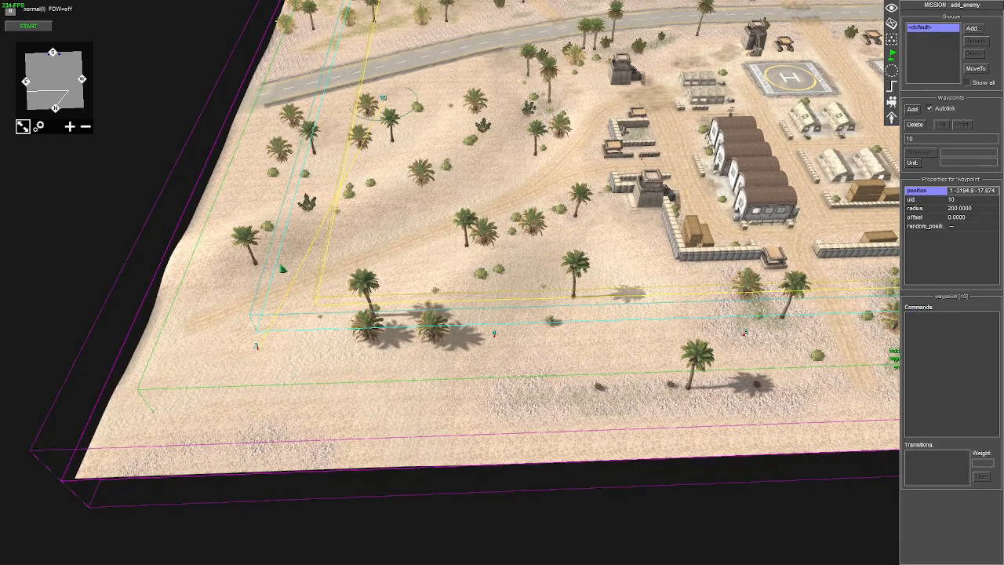
{"action": "left_click", "coordinate": [255, 344]}
{"action": "left_click", "coordinate": [453, 146]}
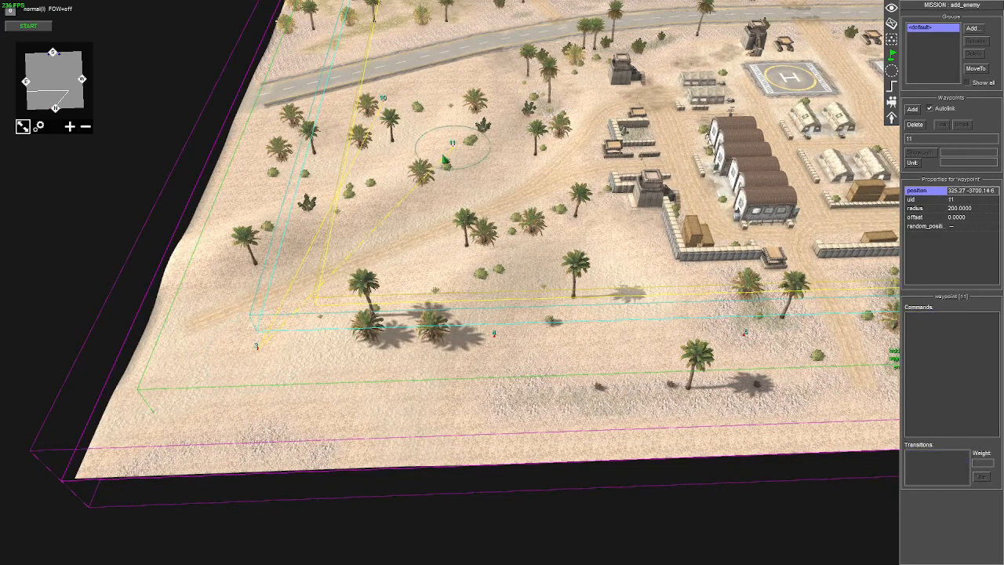
Extend the branches from waypoint 11 to the corner tower and onto the road, and from waypoint 10 to beyond the road
{"action": "key", "text": "Up"}
{"action": "left_click", "coordinate": [601, 160]}
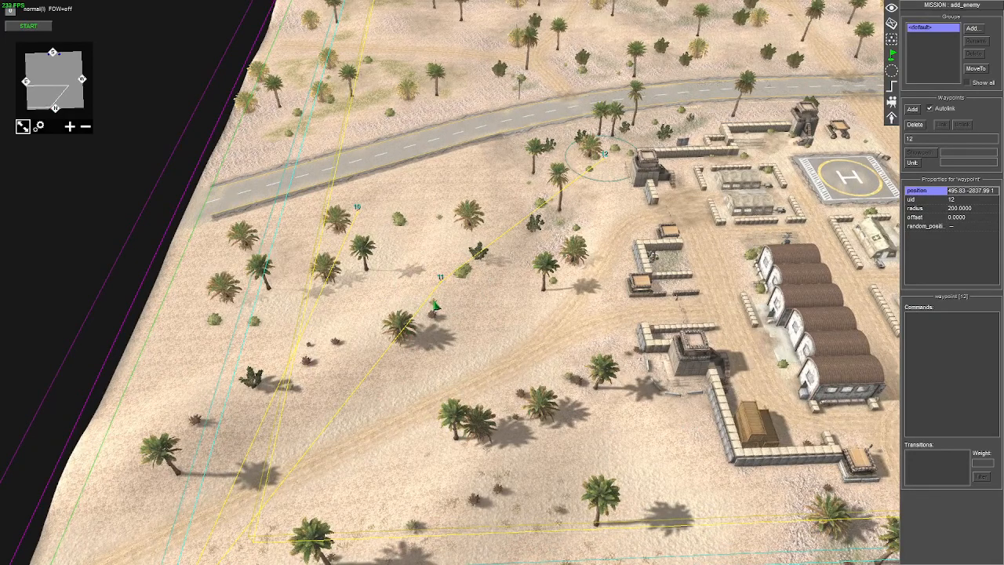
{"action": "left_click", "coordinate": [373, 78]}
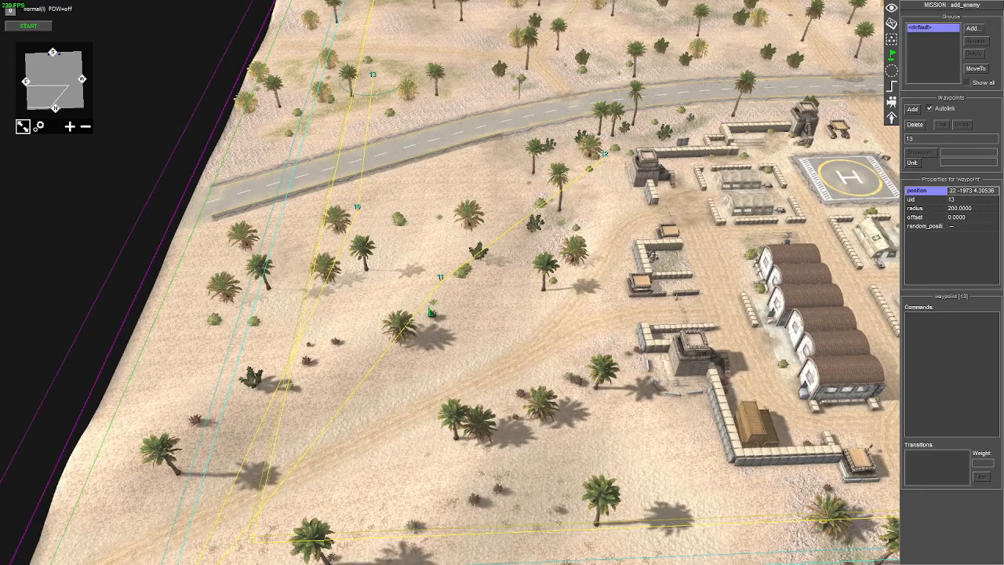
{"action": "left_click", "coordinate": [432, 279]}
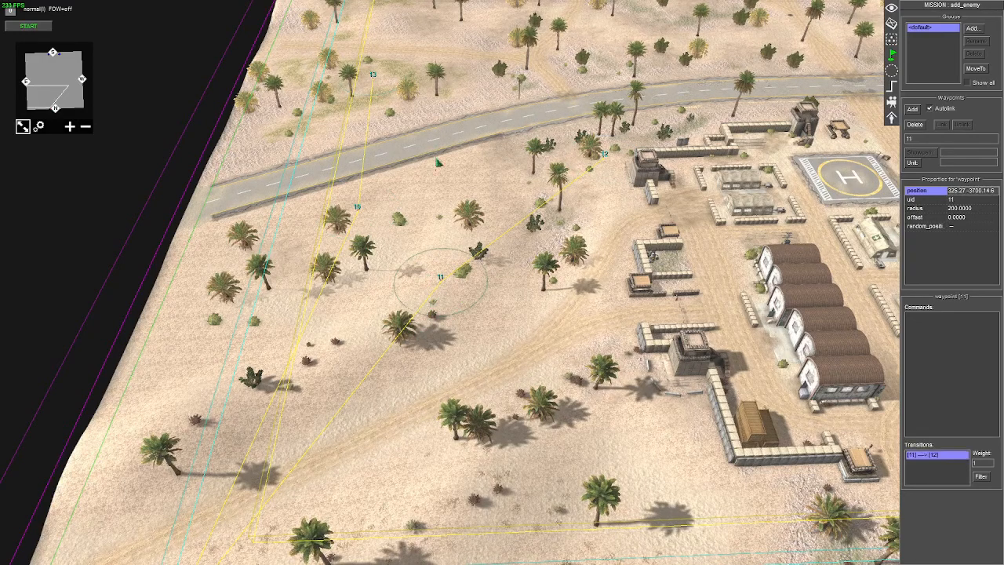
{"action": "left_click", "coordinate": [454, 119]}
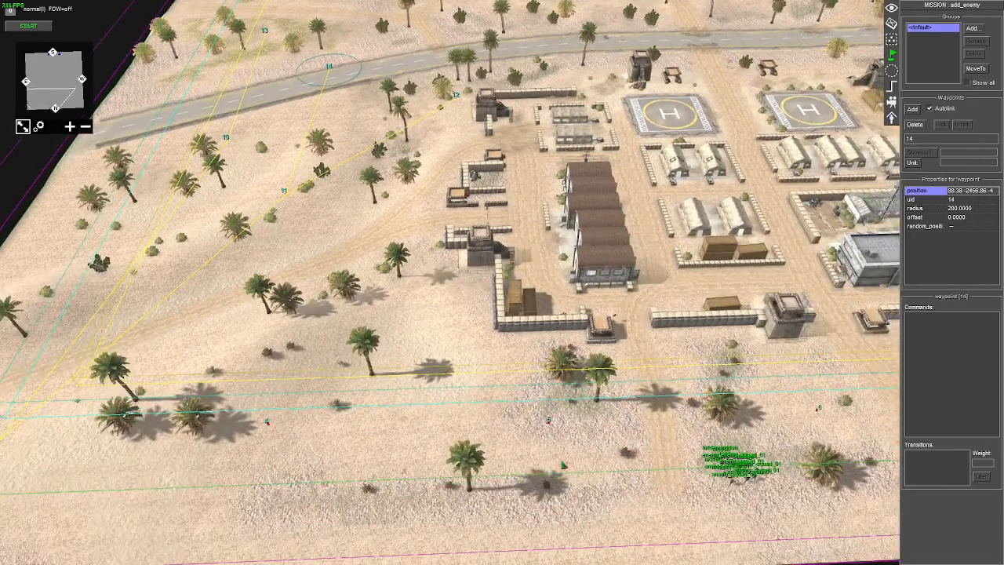
Add a waypoint linked from waypoint 5 beside the base's corner watchtower near the brown hangars, and reselect waypoint 5
{"action": "left_click_drag", "start_coordinate": [518, 408], "coordinate": [586, 448]}
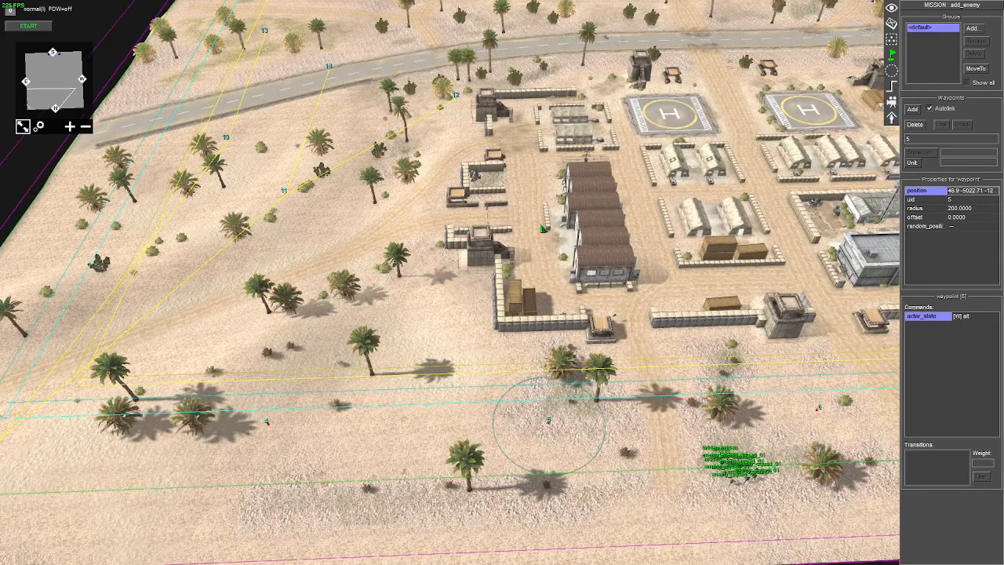
{"action": "left_click", "coordinate": [446, 215]}
{"action": "left_click_drag", "start_coordinate": [524, 409], "coordinate": [570, 459]}
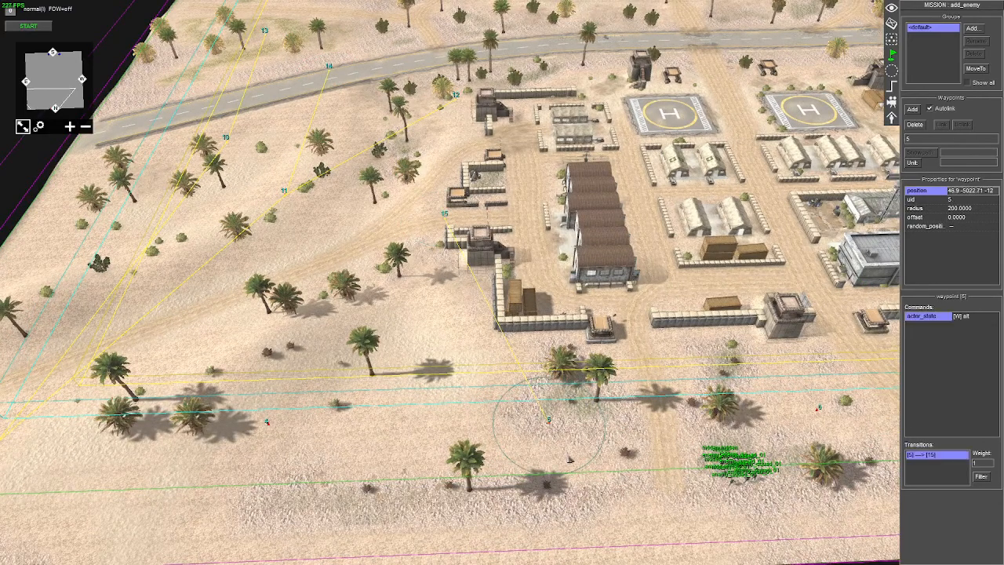
{"action": "double_click", "coordinate": [926, 317]}
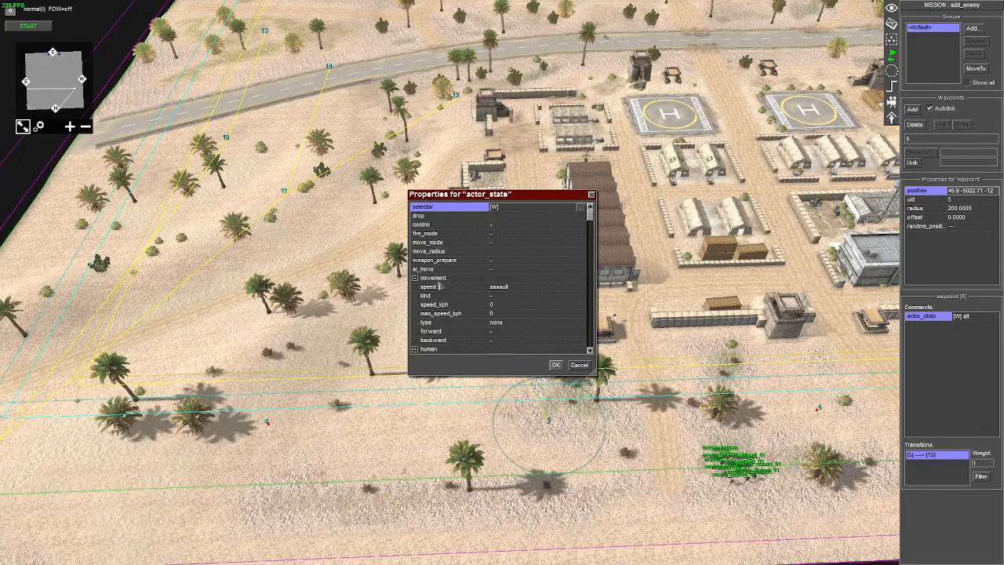
{"action": "left_click", "coordinate": [505, 244]}
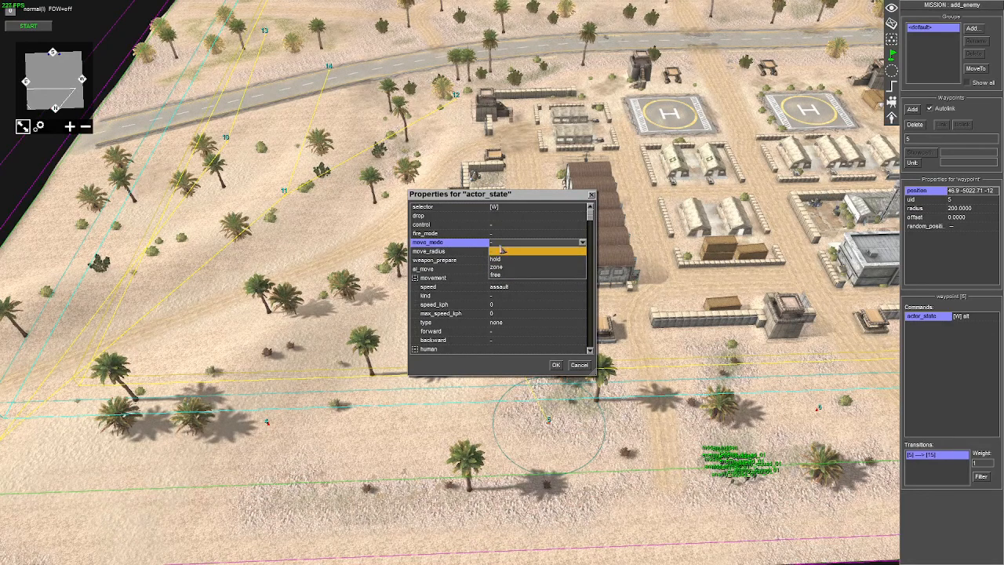
{"action": "left_click", "coordinate": [504, 250]}
{"action": "left_click", "coordinate": [578, 366]}
Set move_mode to hold in the actor_state command of waypoint 6
{"action": "key", "text": "Right"}
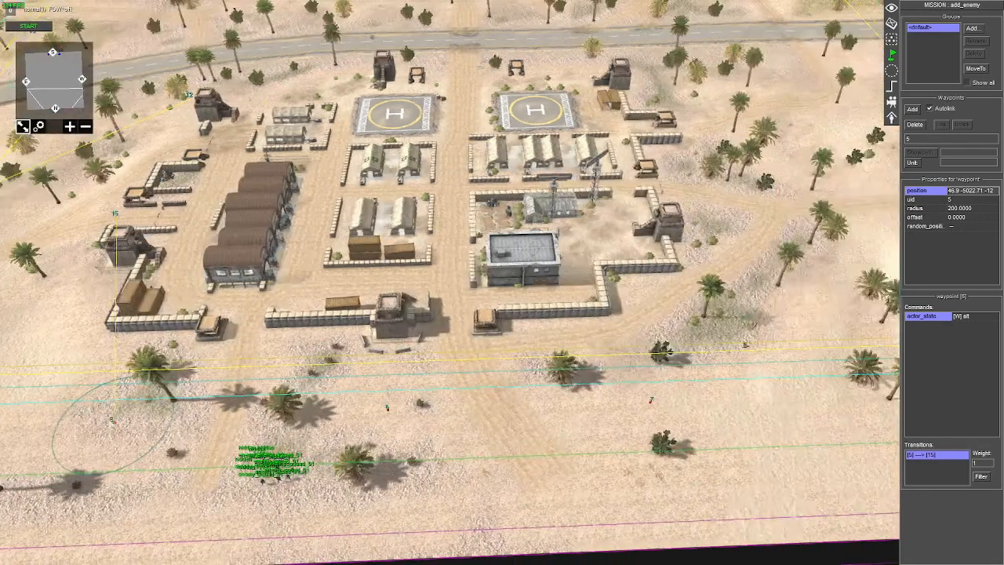
{"action": "key", "text": "Down"}
{"action": "left_click", "coordinate": [393, 363]}
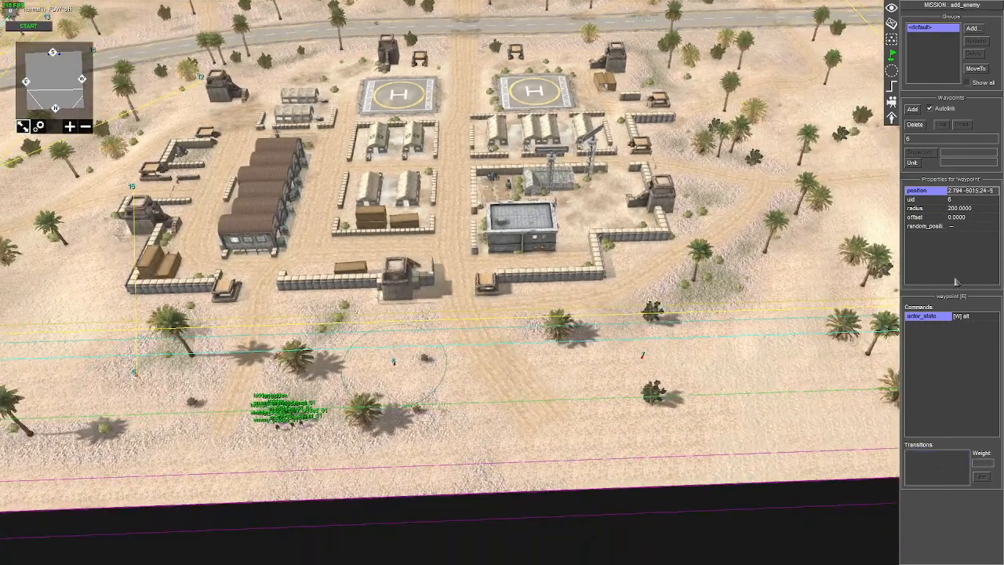
{"action": "double_click", "coordinate": [914, 317]}
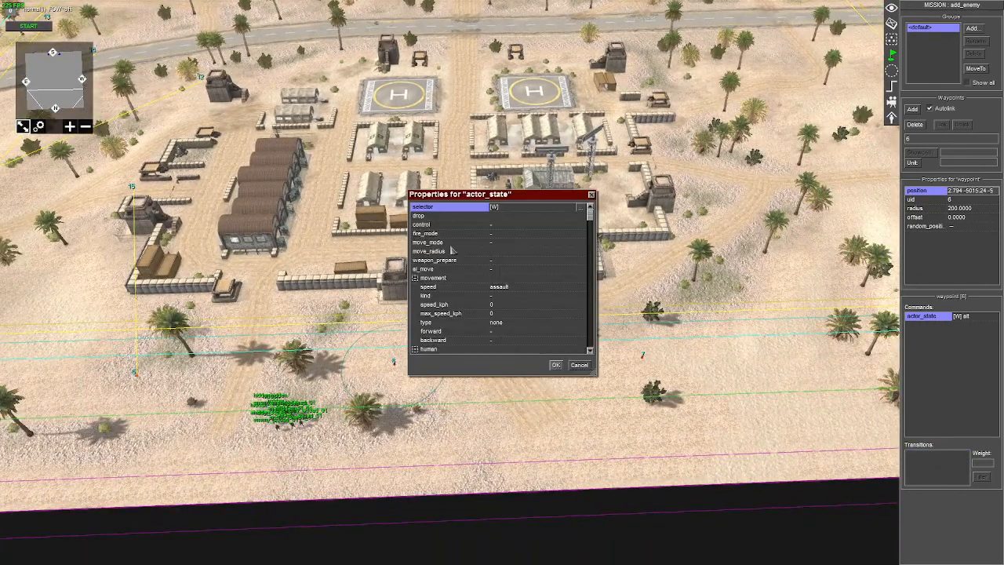
{"action": "left_click", "coordinate": [503, 243]}
{"action": "left_click", "coordinate": [518, 259]}
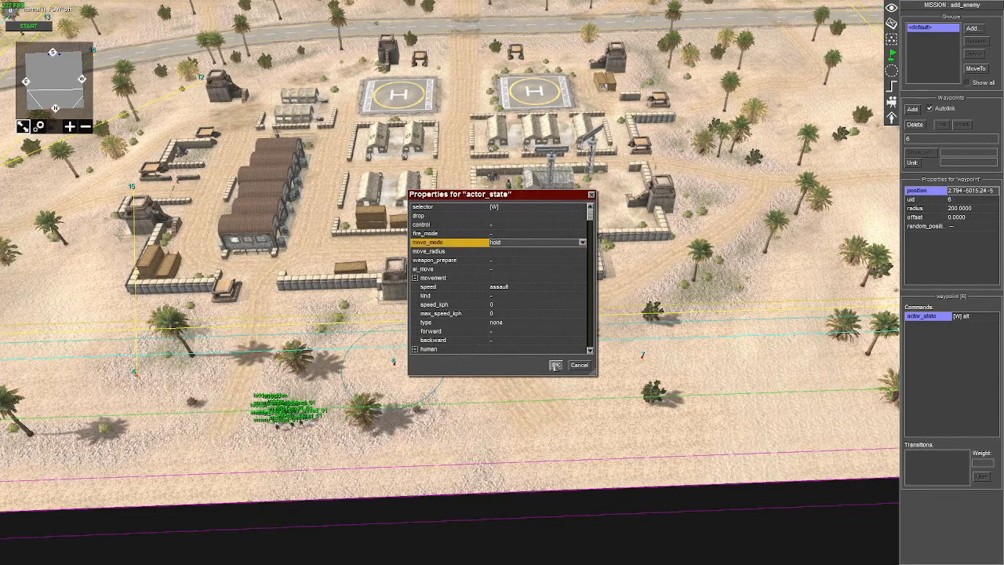
{"action": "left_click", "coordinate": [556, 365]}
Set move_mode to hold in the actor_state command of waypoint 7
{"action": "left_click", "coordinate": [643, 357]}
{"action": "double_click", "coordinate": [936, 317]}
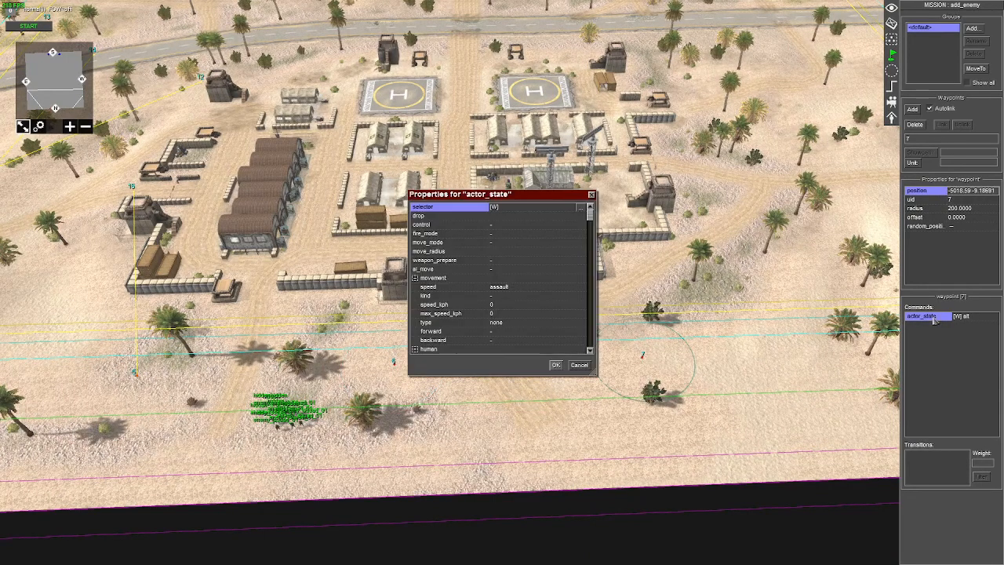
{"action": "left_click", "coordinate": [500, 244]}
{"action": "left_click", "coordinate": [503, 243]}
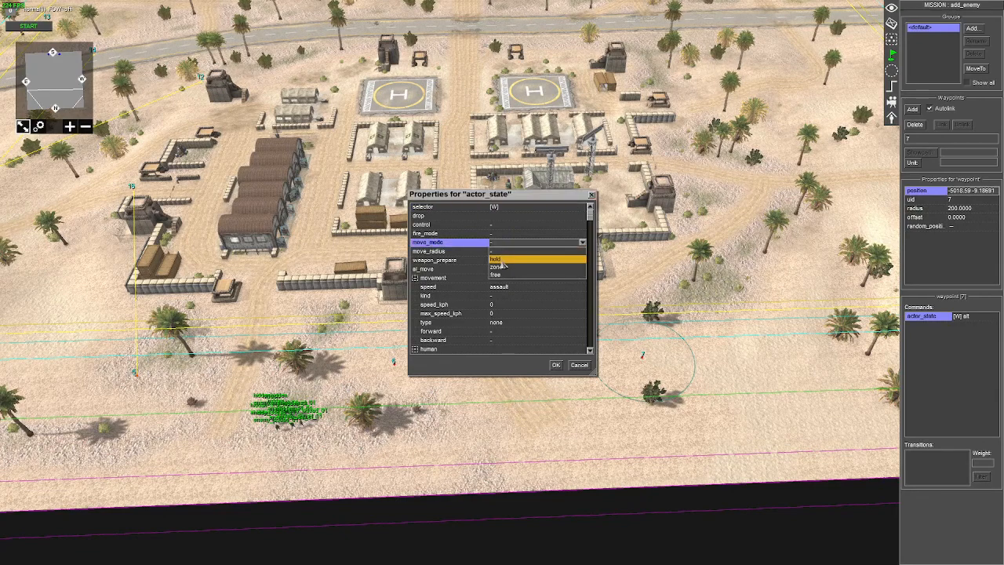
{"action": "left_click", "coordinate": [504, 263]}
{"action": "left_click", "coordinate": [557, 366]}
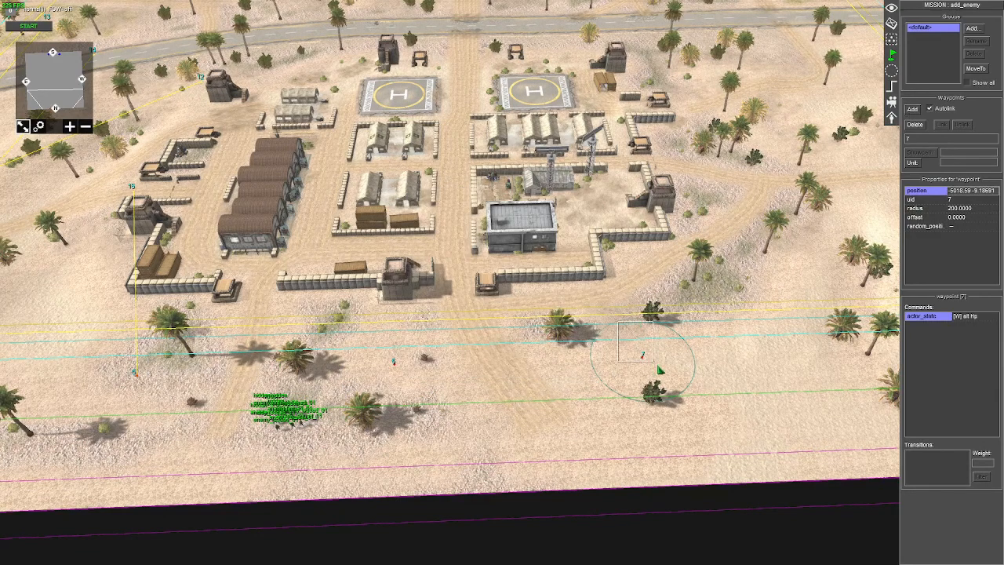
Add two waypoints linked from waypoint 7, one in the antenna compound and one outside its wall near the watchtower
{"action": "key", "text": "Insert"}
{"action": "left_click", "coordinate": [643, 357]}
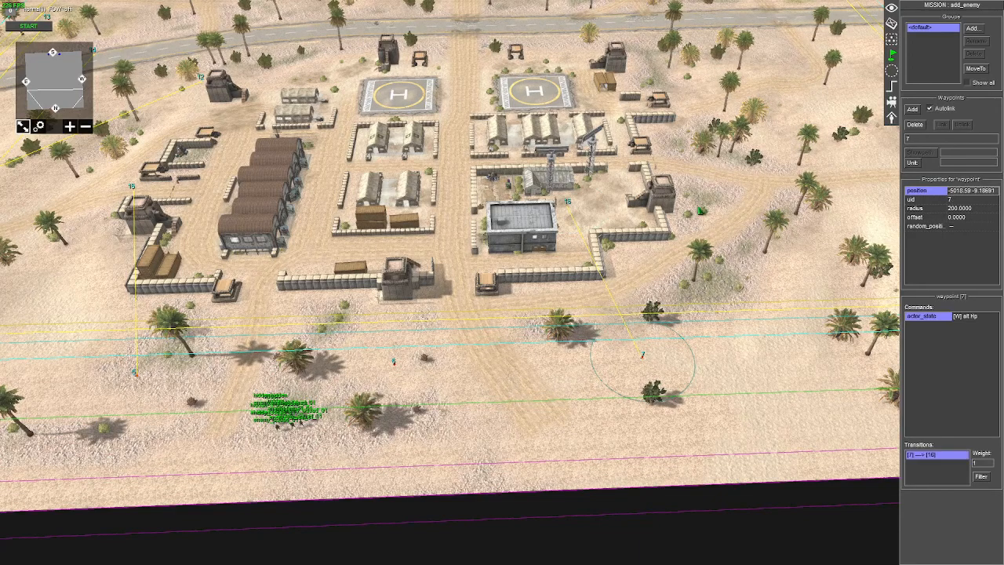
{"action": "key", "text": "Insert"}
Branch waypoint 16 to the central road and the tents, and waypoint 17 to the wall opening and the palms outside
{"action": "left_click", "coordinate": [567, 205]}
{"action": "key", "text": "Insert"}
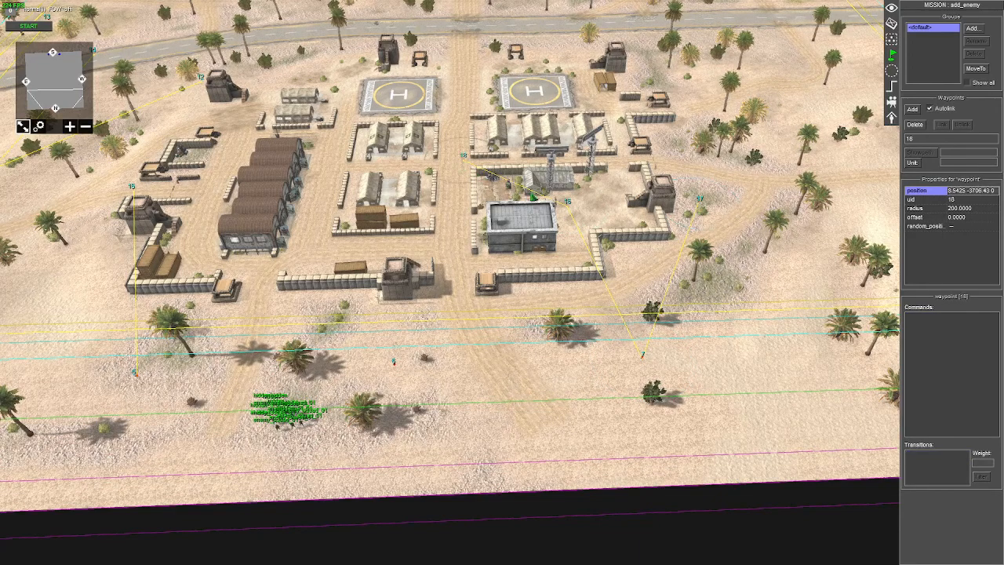
{"action": "left_click", "coordinate": [568, 205]}
{"action": "left_click", "coordinate": [701, 197]}
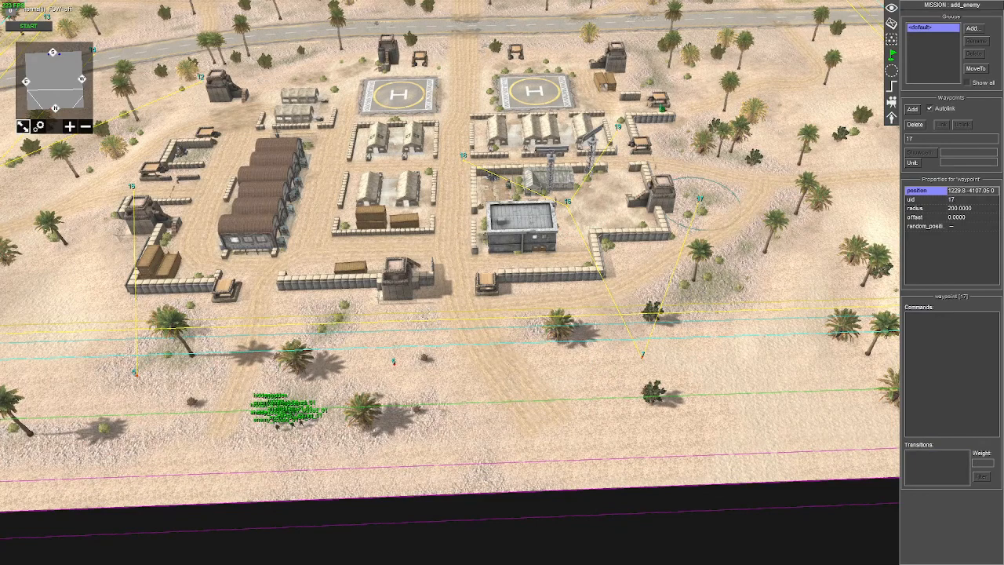
{"action": "key", "text": "Insert"}
{"action": "key", "text": "Insert"}
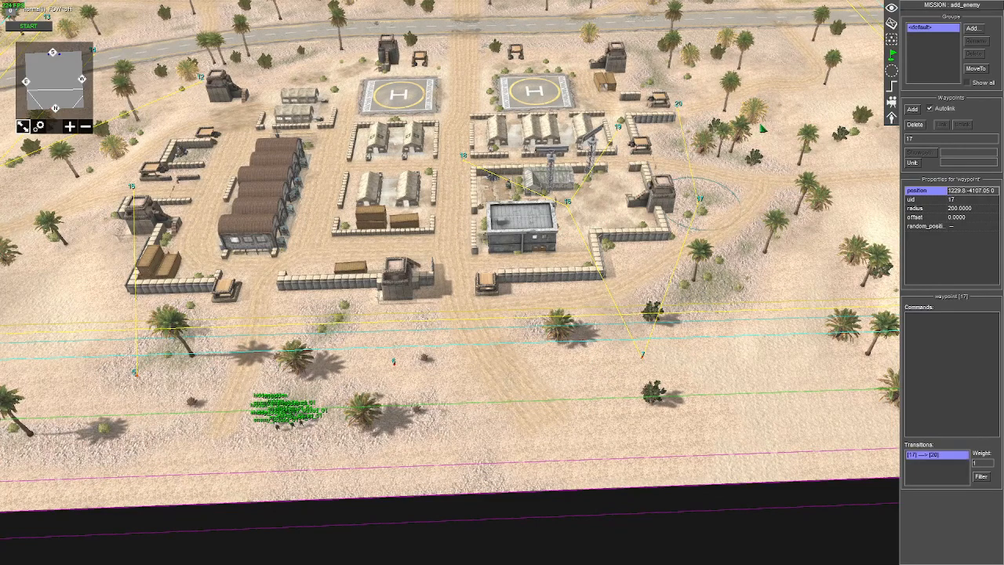
Add two waypoints linked from waypoint 6 inside the base, one on each side of the tents beside the hangars
{"action": "left_click", "coordinate": [393, 361]}
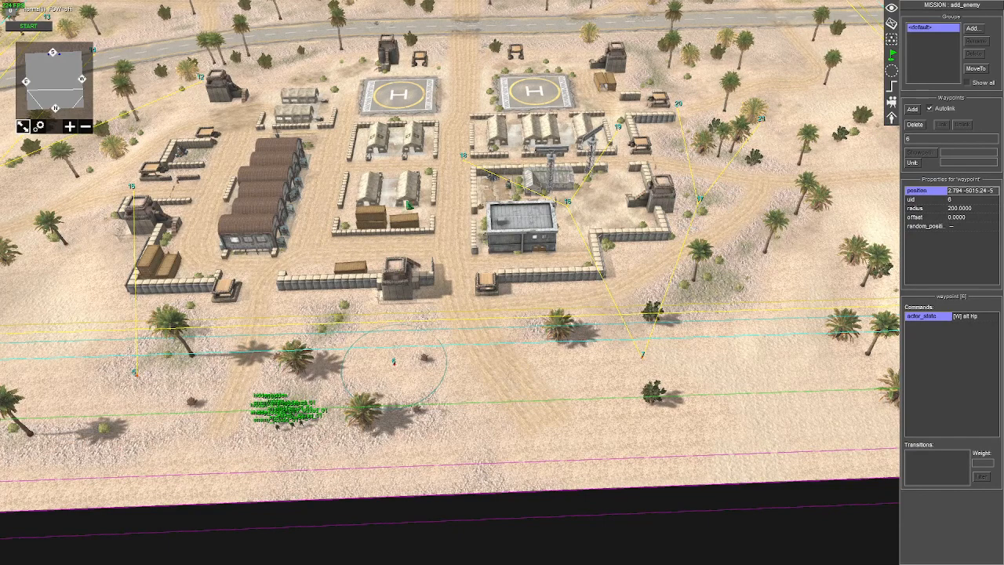
{"action": "key", "text": "Insert"}
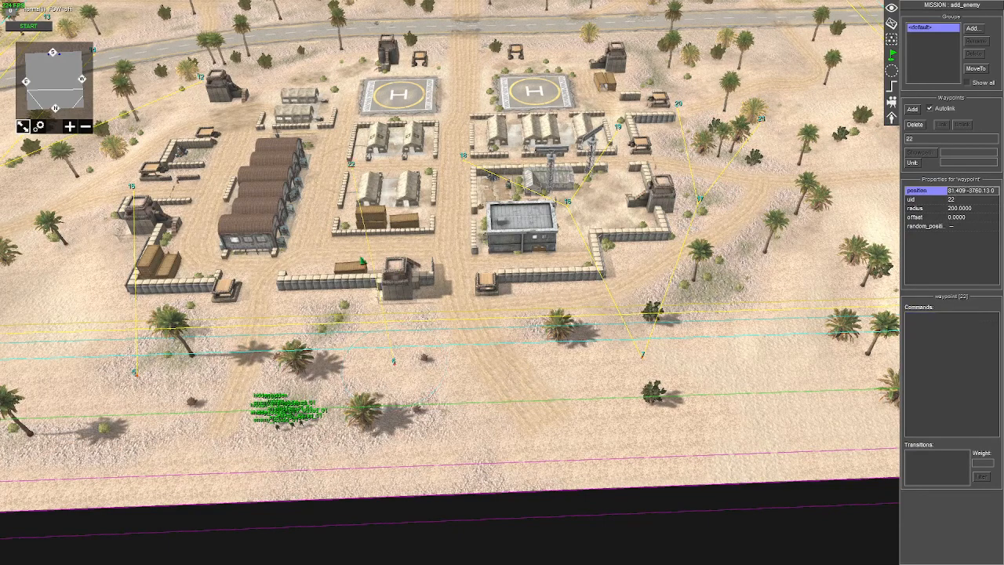
{"action": "key", "text": "Insert"}
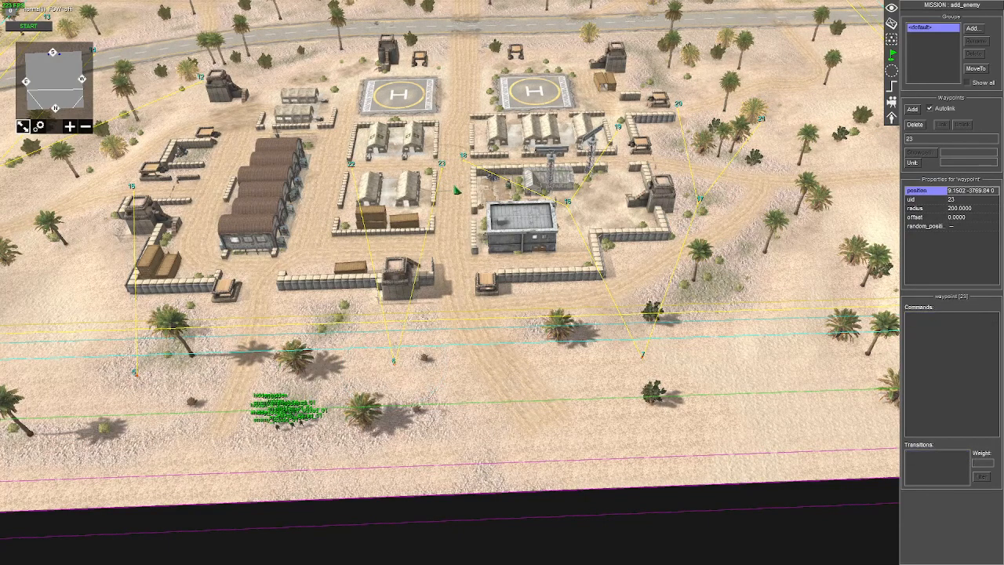
Add two waypoints linked from waypoint 23 near the helipad-side tents, and one linked from waypoint 22 behind the hangars
{"action": "key", "text": "Insert"}
{"action": "left_click", "coordinate": [442, 164]}
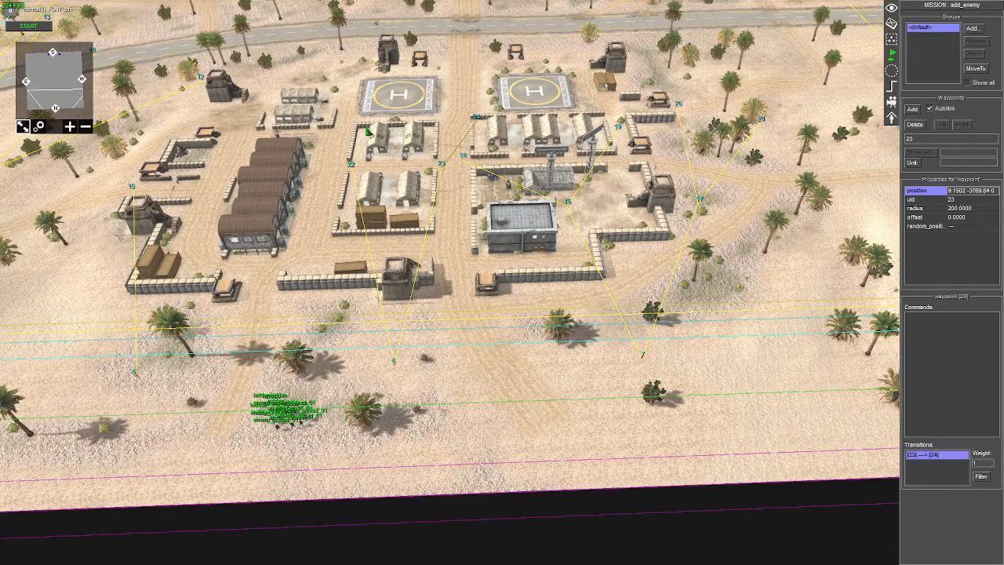
{"action": "key", "text": "Insert"}
{"action": "left_click", "coordinate": [351, 164]}
{"action": "key", "text": "Insert"}
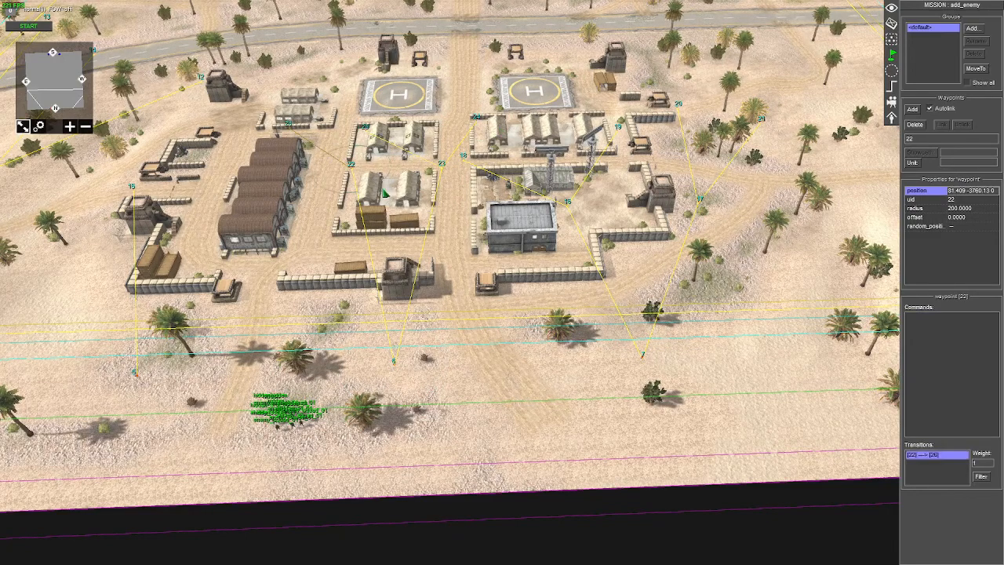
Link waypoint 22 with waypoint 24, and waypoint 18 with waypoint 25
{"action": "left_click", "coordinate": [474, 117], "text": "ctrl"}
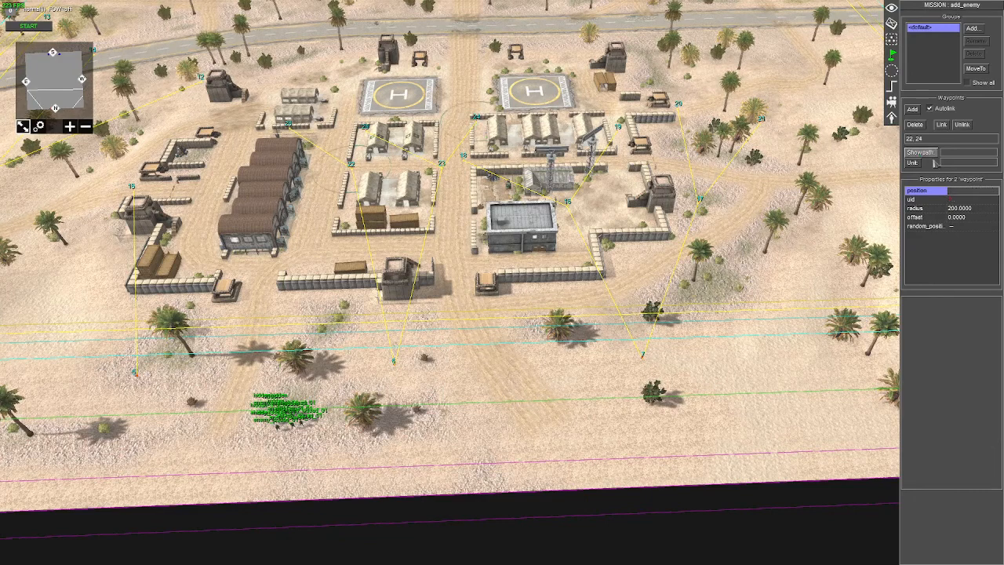
{"action": "key", "text": "Up"}
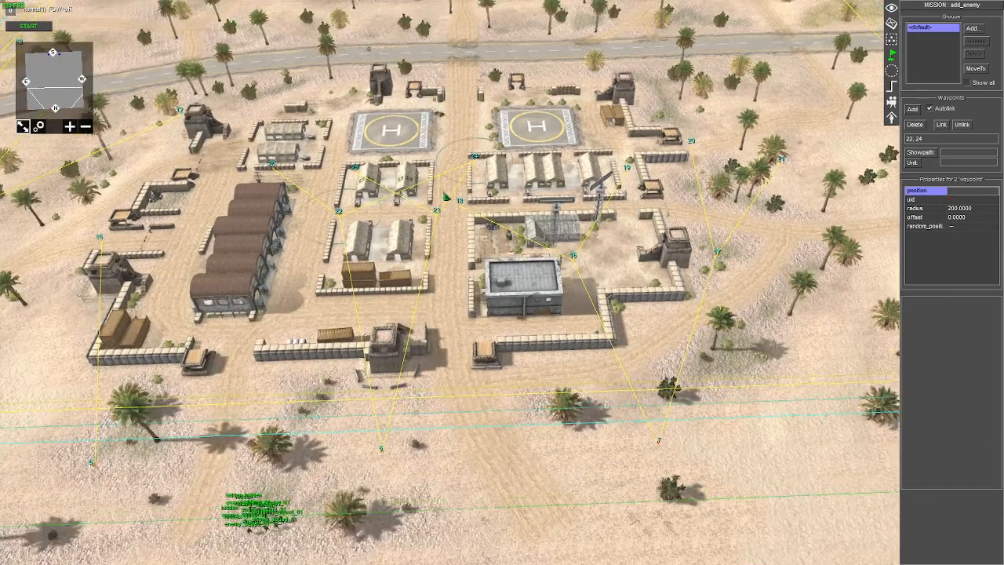
{"action": "left_click", "coordinate": [459, 202]}
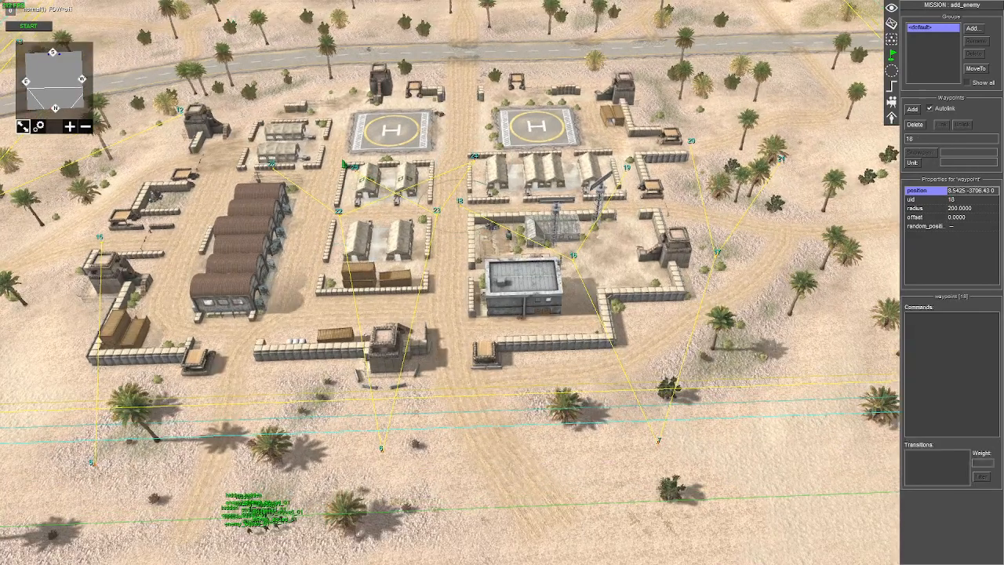
{"action": "left_click", "coordinate": [353, 167], "text": "ctrl"}
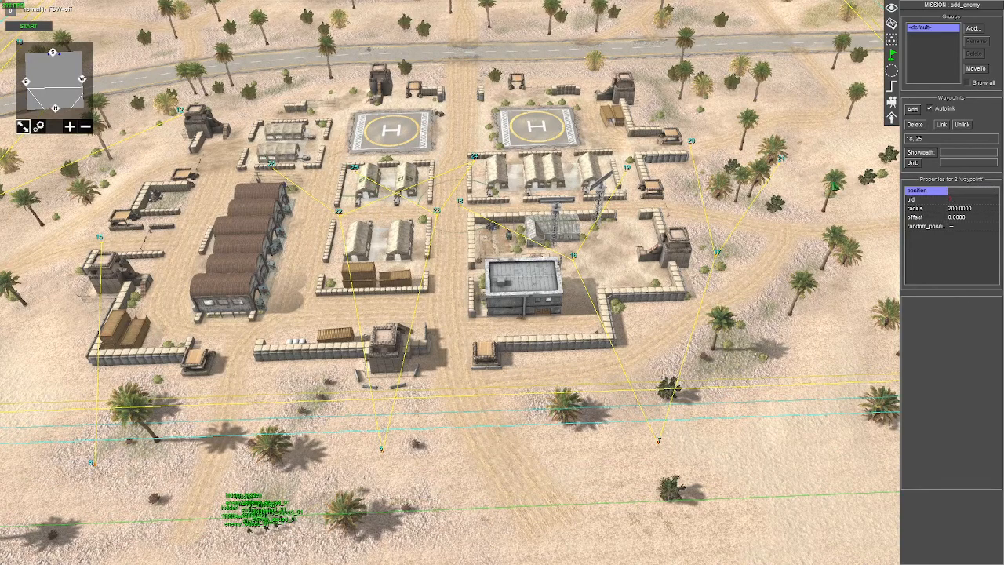
{"action": "left_click", "coordinate": [941, 125]}
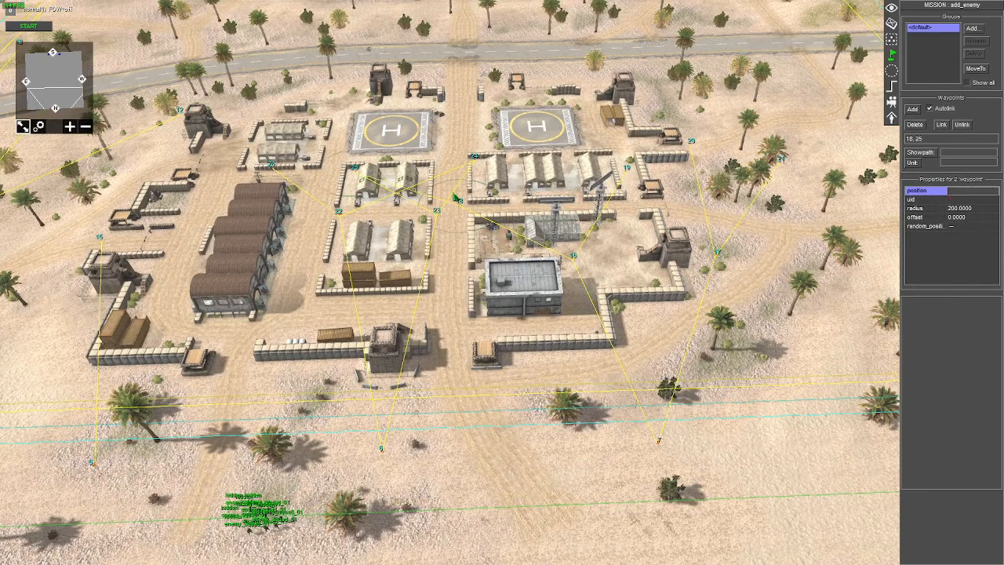
Link waypoint 18 on the central road with waypoint 24, and with waypoint 19 near the antenna
{"action": "left_click", "coordinate": [943, 126]}
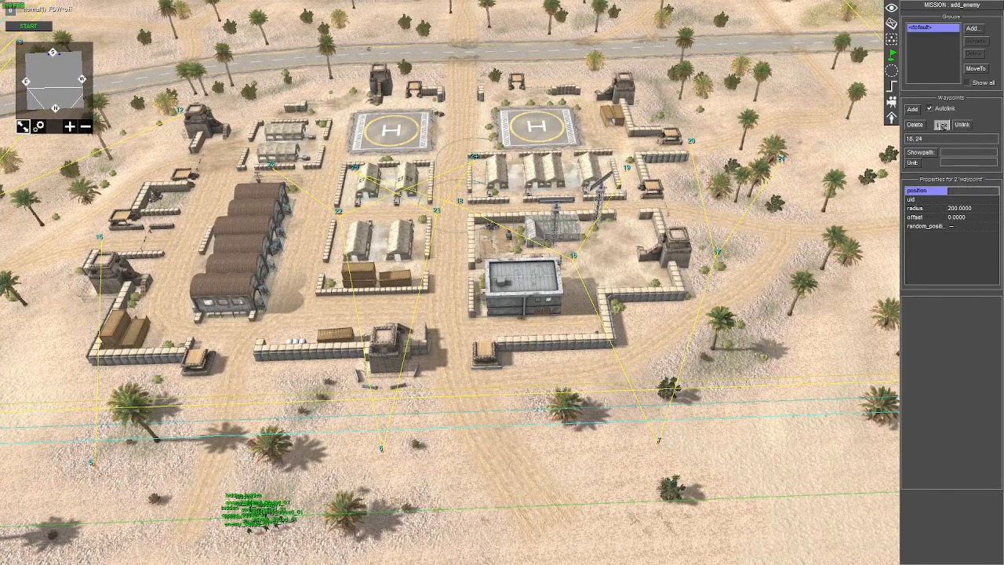
{"action": "left_click", "coordinate": [460, 201]}
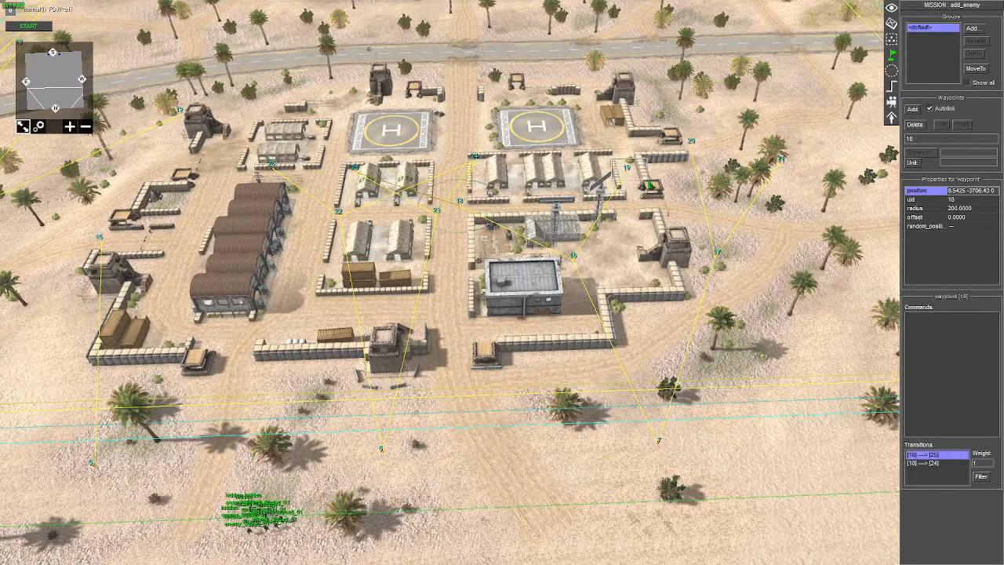
{"action": "left_click", "coordinate": [628, 174], "text": "ctrl"}
{"action": "left_click", "coordinate": [942, 125]}
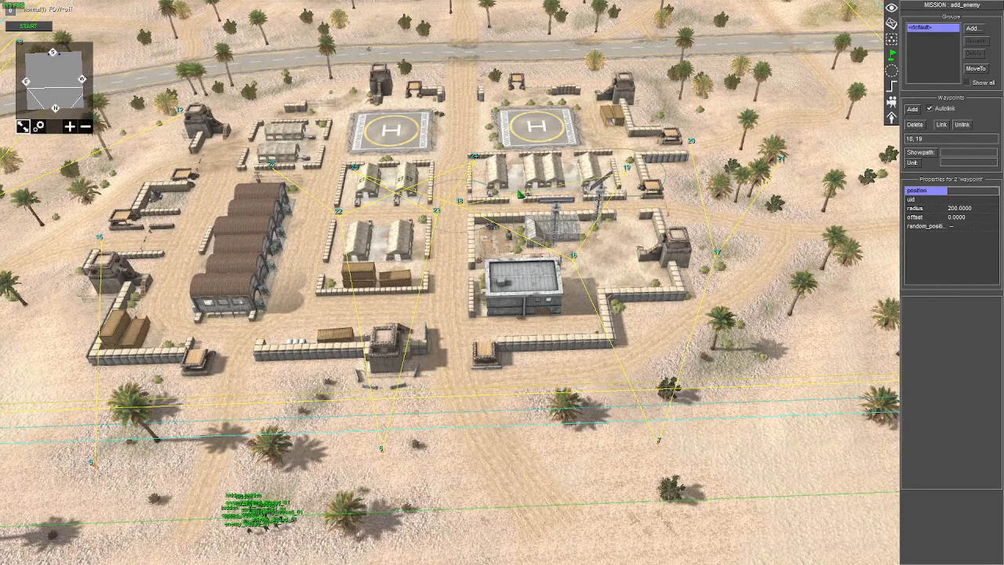
Link waypoint 17 outside the wall with waypoints 19 and 24 by the tents below the helipad
{"action": "left_click", "coordinate": [704, 263]}
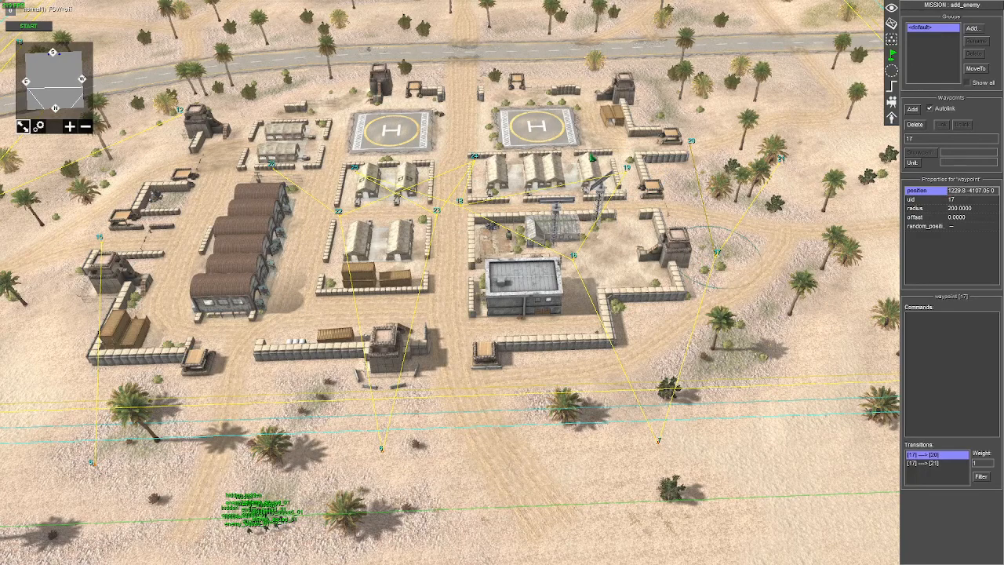
{"action": "left_click", "coordinate": [627, 168], "text": "ctrl"}
{"action": "left_click", "coordinate": [704, 263]}
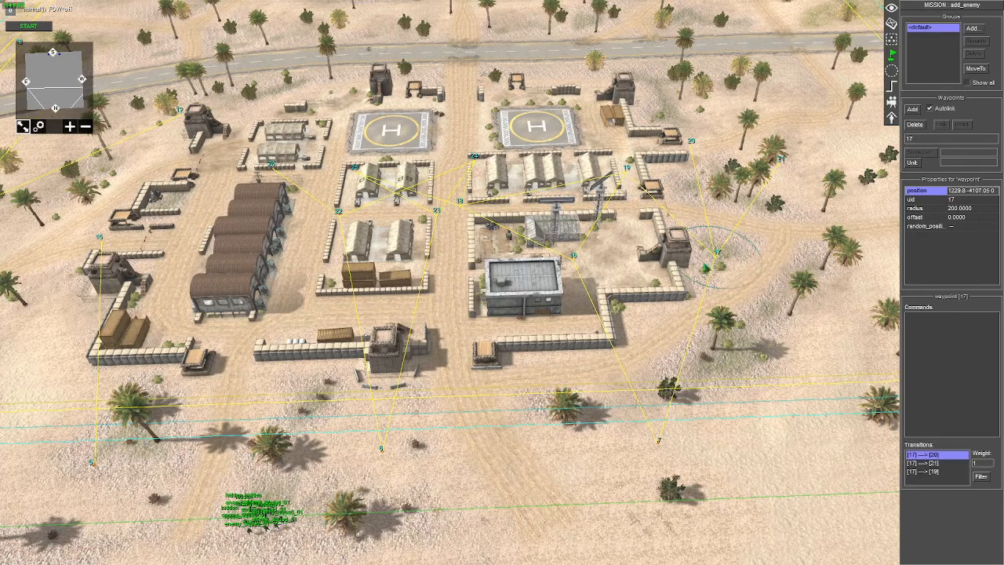
{"action": "left_click", "coordinate": [466, 151], "text": "ctrl"}
{"action": "left_click", "coordinate": [943, 128]}
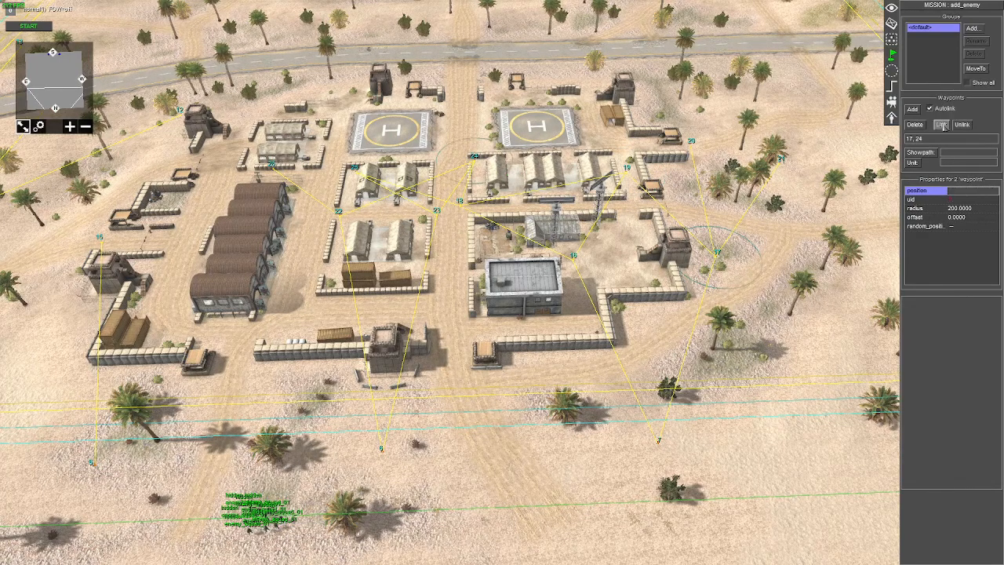
Link waypoint 6 in front of the base with waypoint 20, and waypoint 7 with waypoint 25
{"action": "key", "text": "Down"}
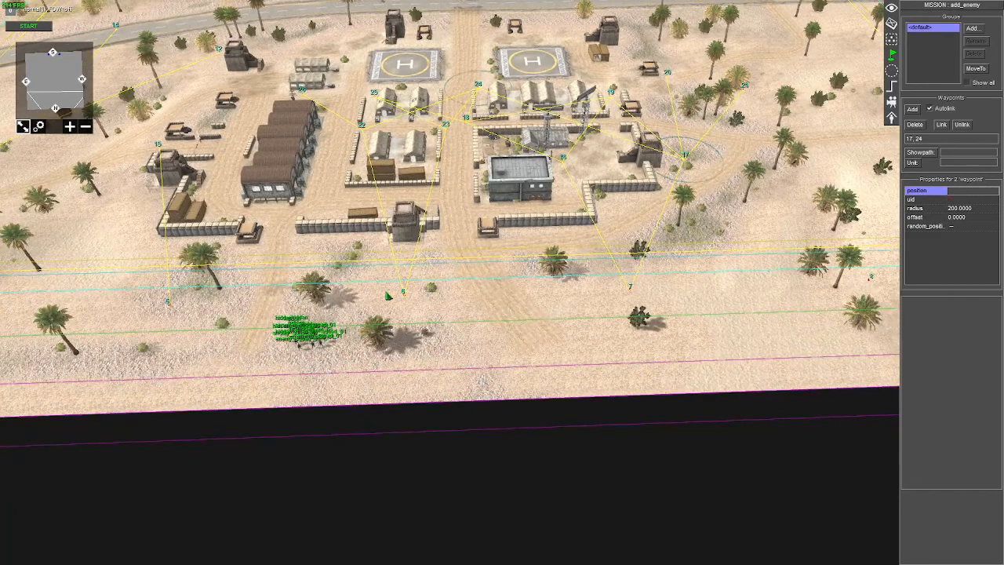
{"action": "left_click", "coordinate": [403, 292]}
{"action": "left_click", "coordinate": [668, 74], "text": "ctrl"}
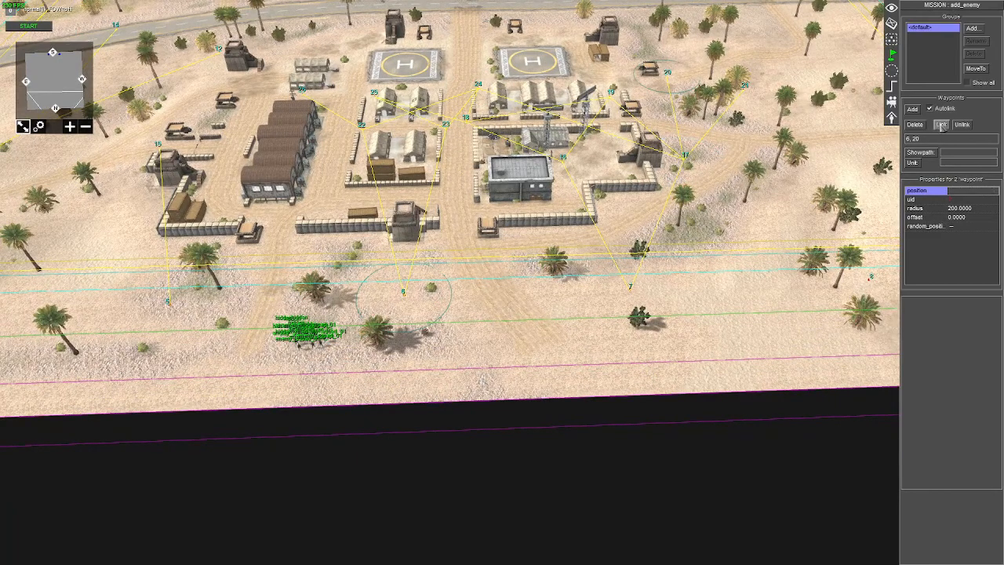
{"action": "left_click", "coordinate": [942, 124]}
{"action": "left_click", "coordinate": [630, 288]}
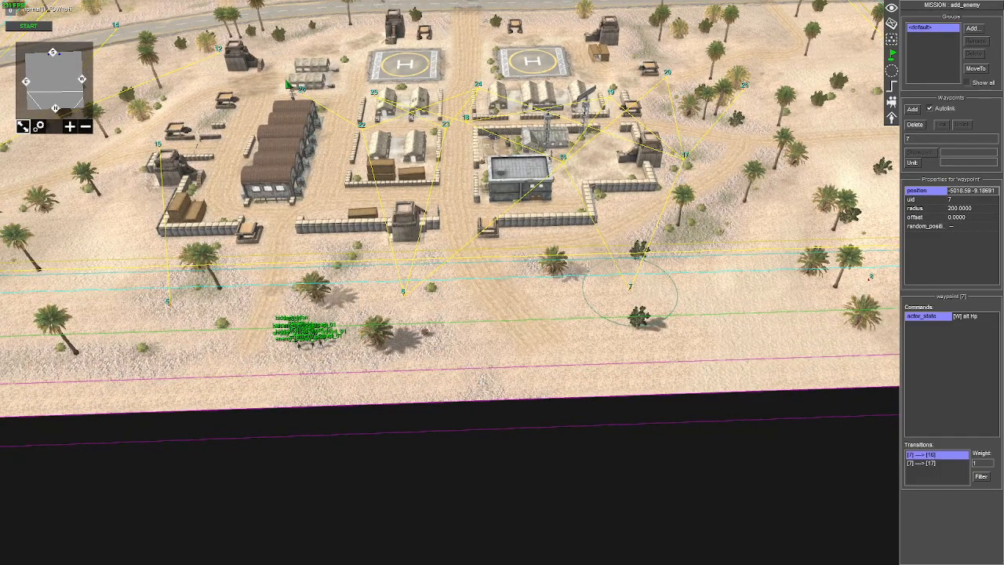
{"action": "left_click", "coordinate": [374, 93], "text": "ctrl"}
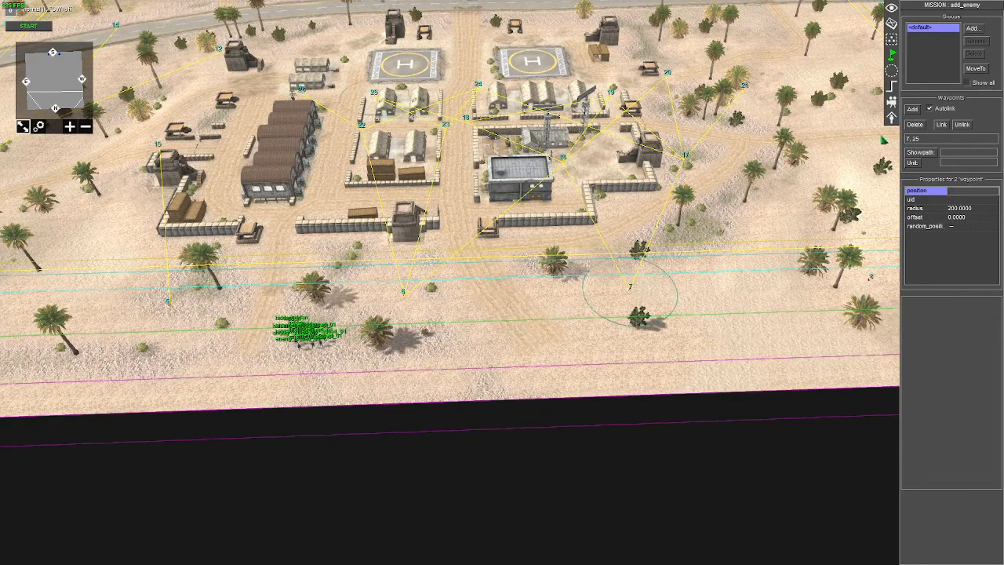
{"action": "left_click", "coordinate": [942, 124]}
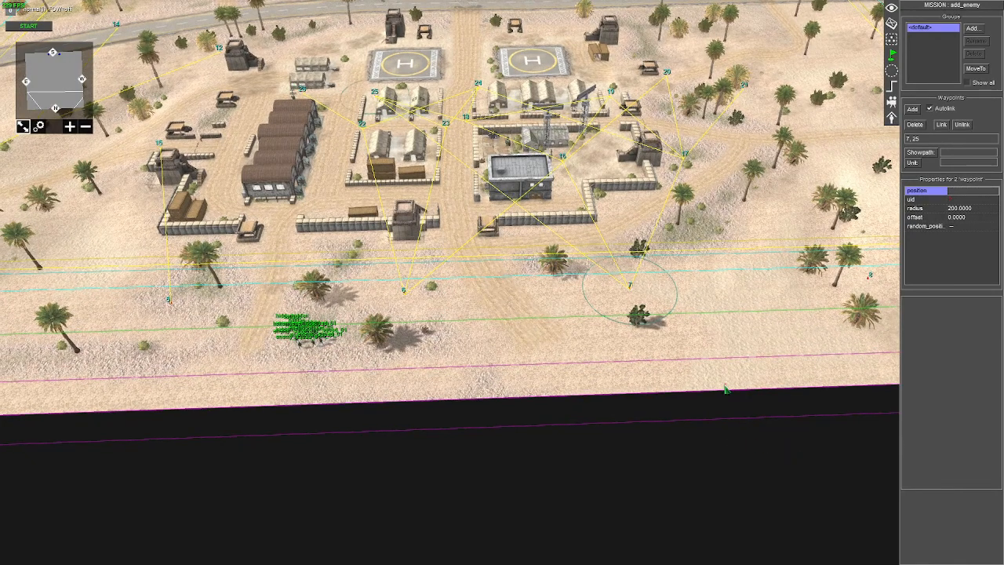
Examine the actor_state command properties of waypoint 6
{"action": "left_click", "coordinate": [404, 289]}
{"action": "double_click", "coordinate": [919, 316]}
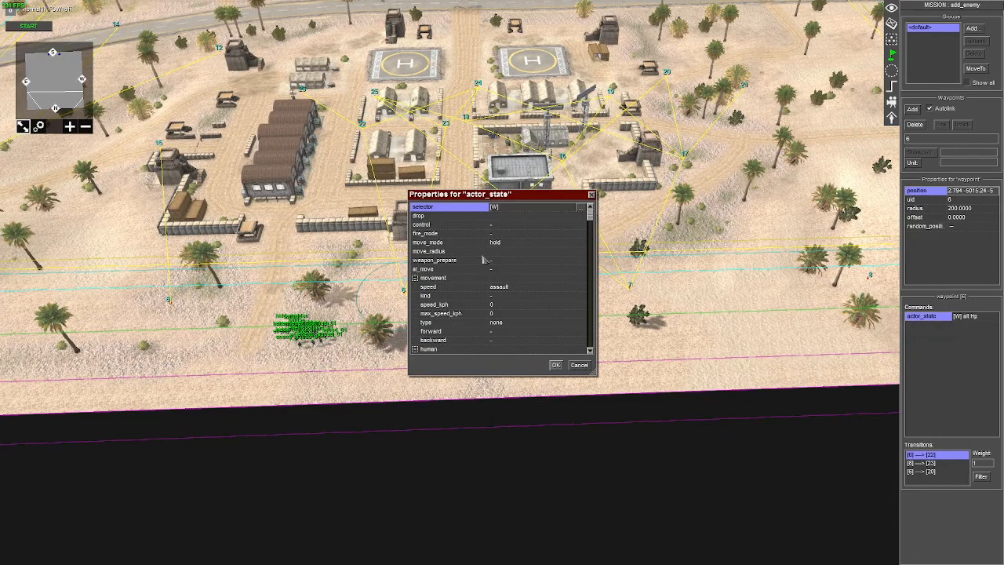
{"action": "left_click", "coordinate": [579, 364]}
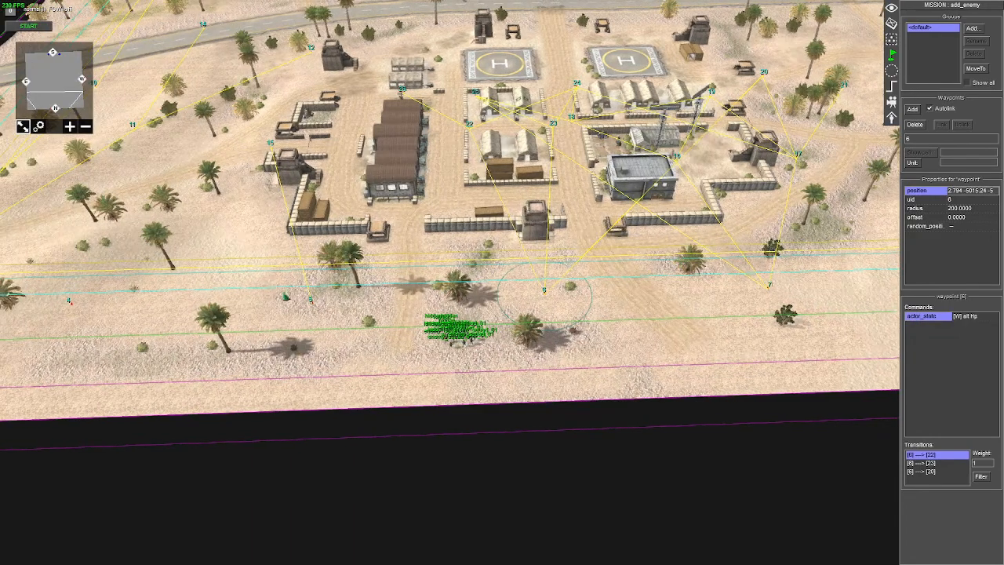
Set move_mode to zone in the actor_state command of waypoint 5
{"action": "left_click", "coordinate": [311, 299]}
{"action": "double_click", "coordinate": [920, 315]}
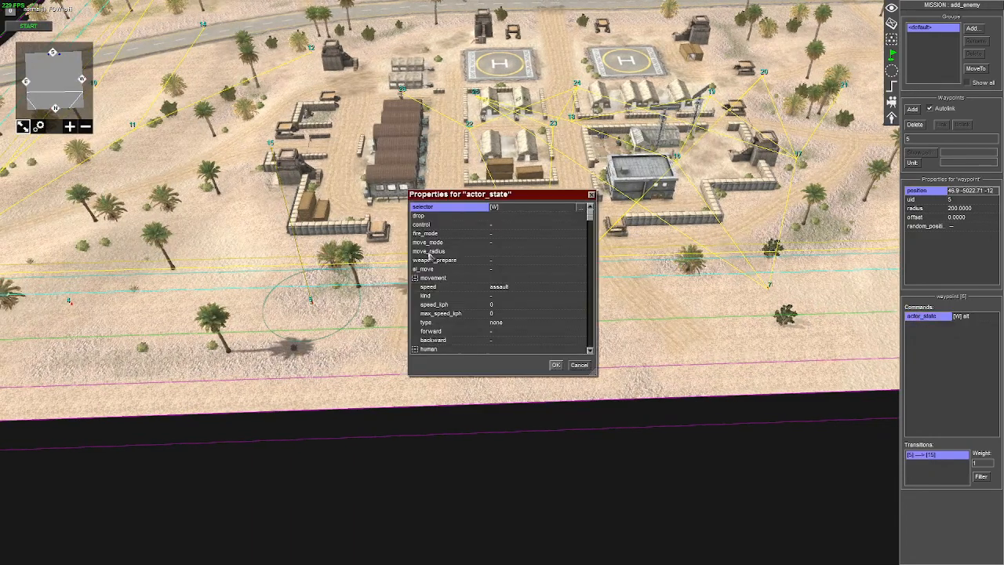
{"action": "left_click", "coordinate": [485, 244]}
{"action": "left_click", "coordinate": [494, 268]}
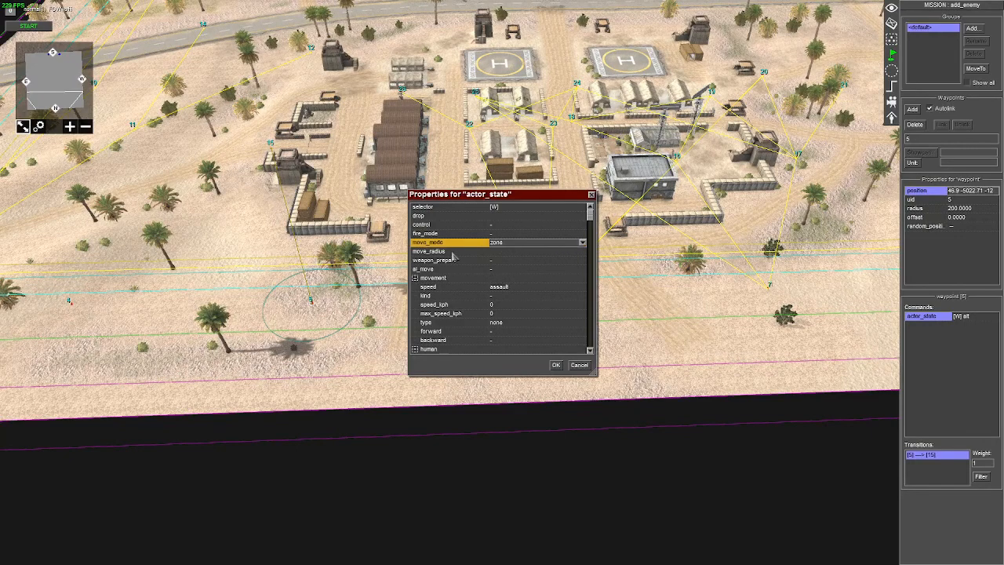
{"action": "left_click", "coordinate": [506, 252]}
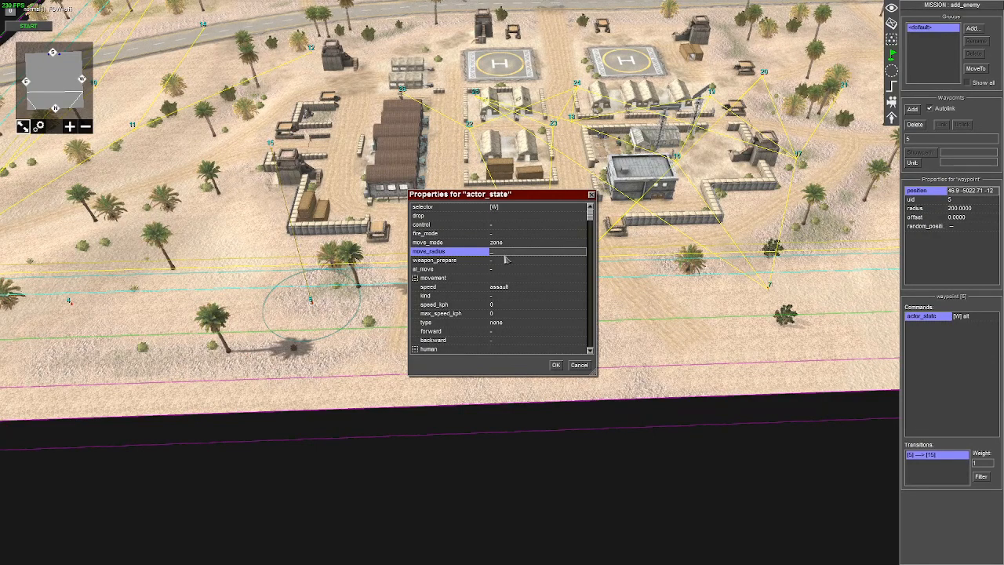
{"action": "left_click", "coordinate": [557, 365]}
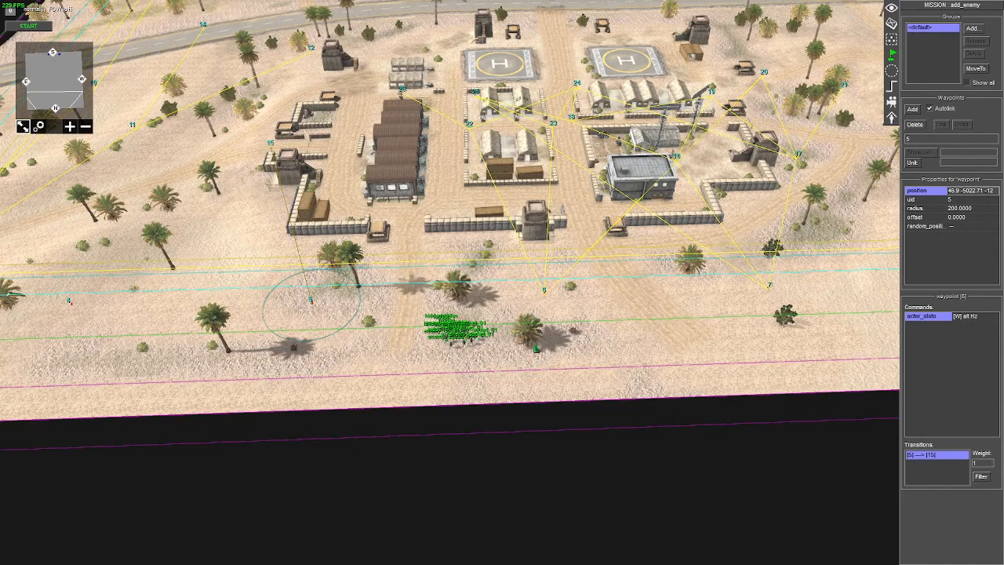
Set move_mode to zone and move_radius to 3 in the actor_state command of waypoint 8
{"action": "left_click", "coordinate": [798, 277]}
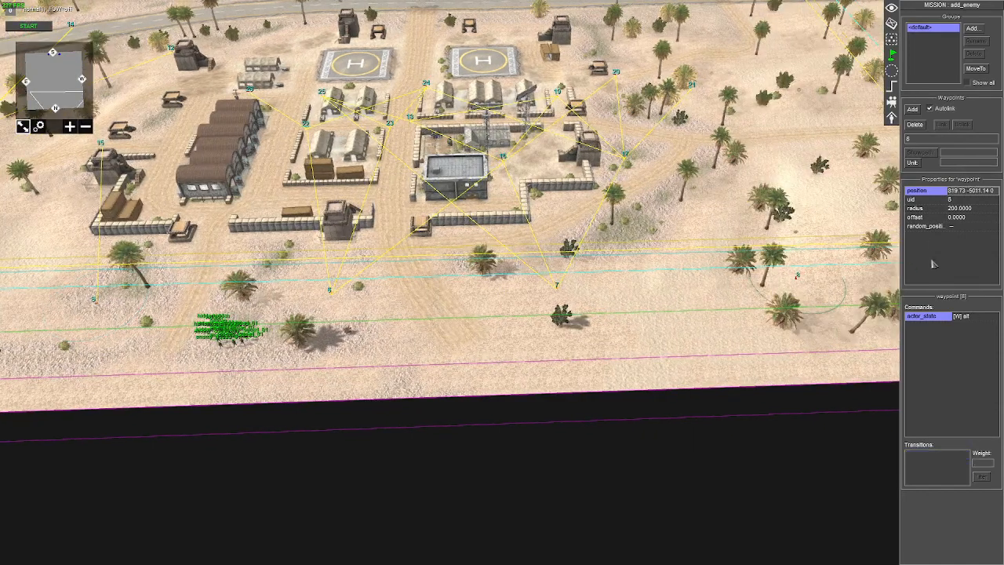
{"action": "double_click", "coordinate": [922, 317]}
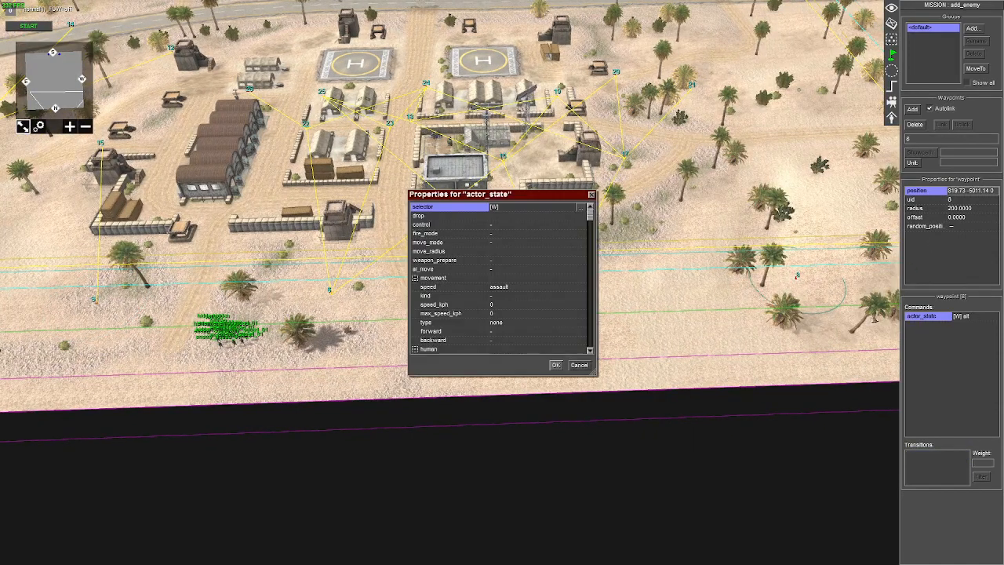
{"action": "left_click", "coordinate": [505, 246]}
{"action": "left_click", "coordinate": [502, 261]}
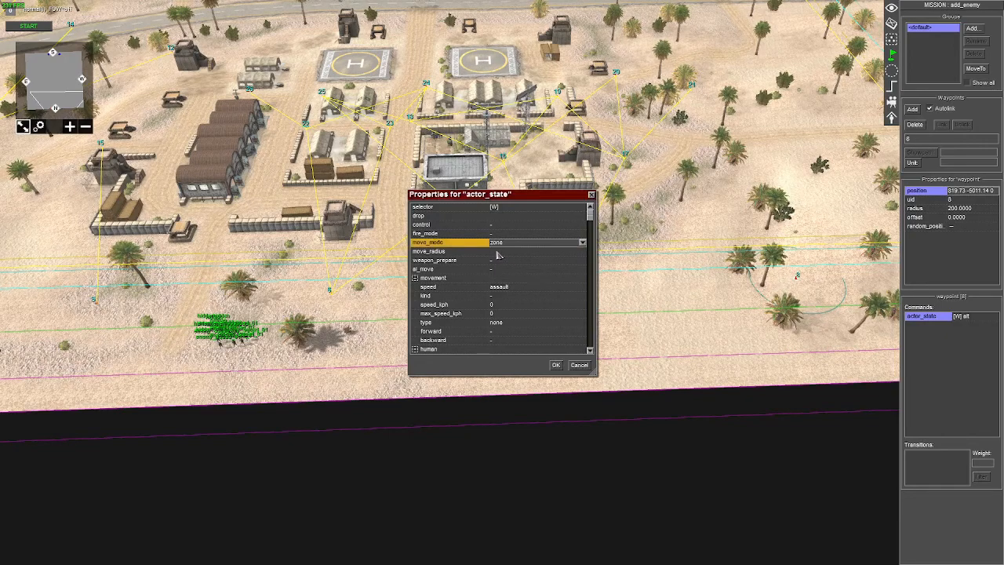
{"action": "left_click", "coordinate": [497, 252]}
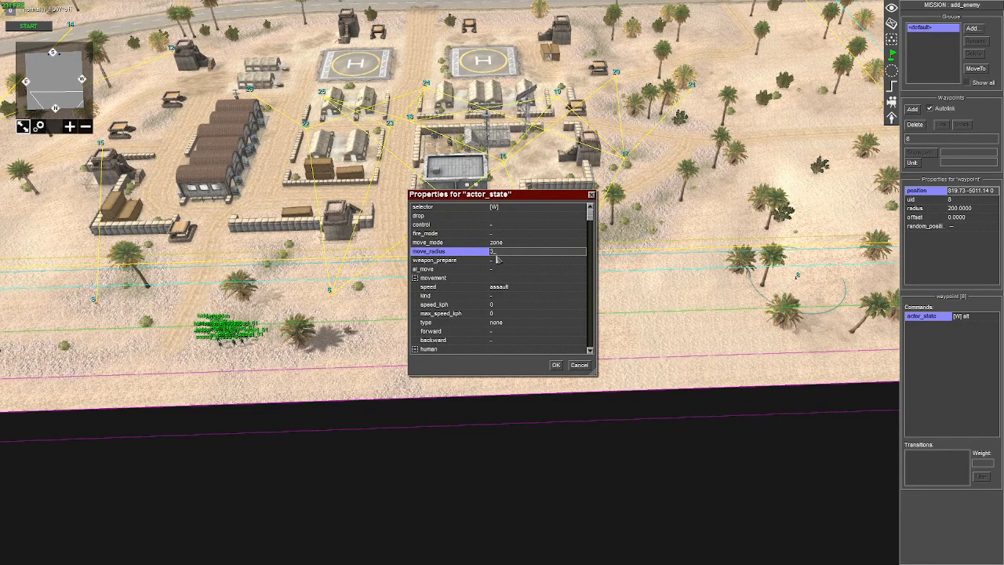
{"action": "type", "text": "3"}
{"action": "left_click", "coordinate": [556, 365]}
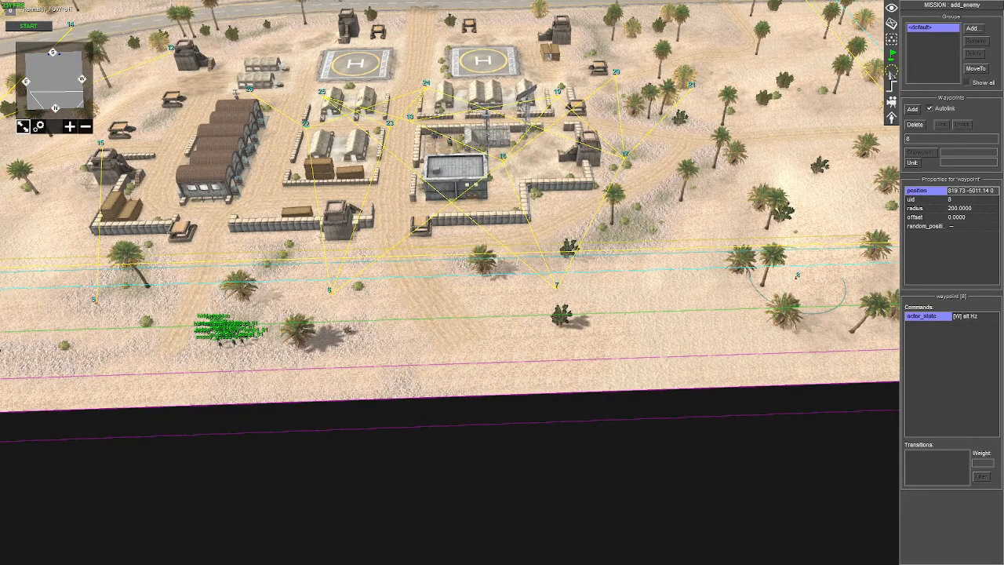
Create a circular zone named 30 and set its radius to 30
{"action": "left_click", "coordinate": [893, 68]}
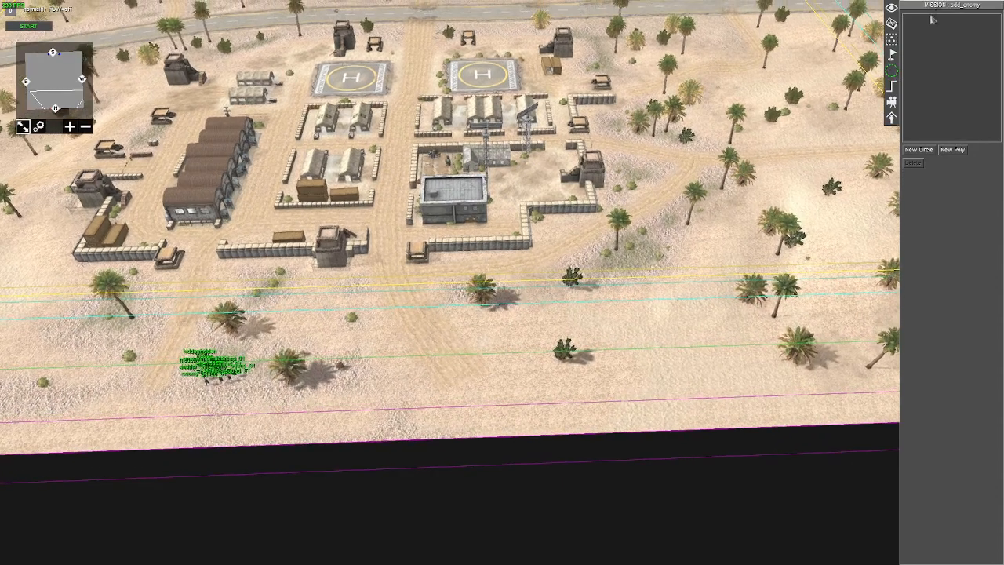
{"action": "left_click", "coordinate": [919, 150]}
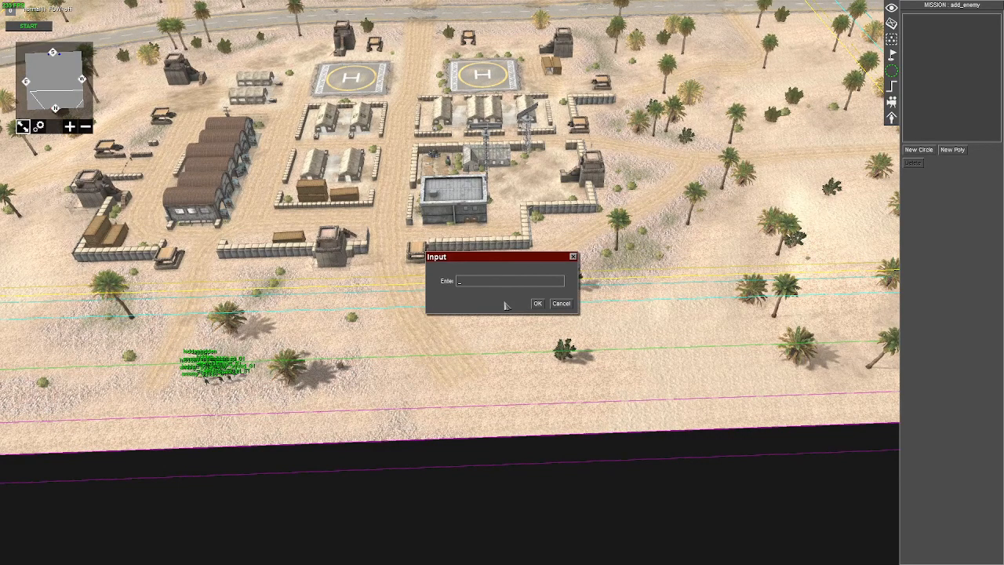
{"action": "key", "text": "Return"}
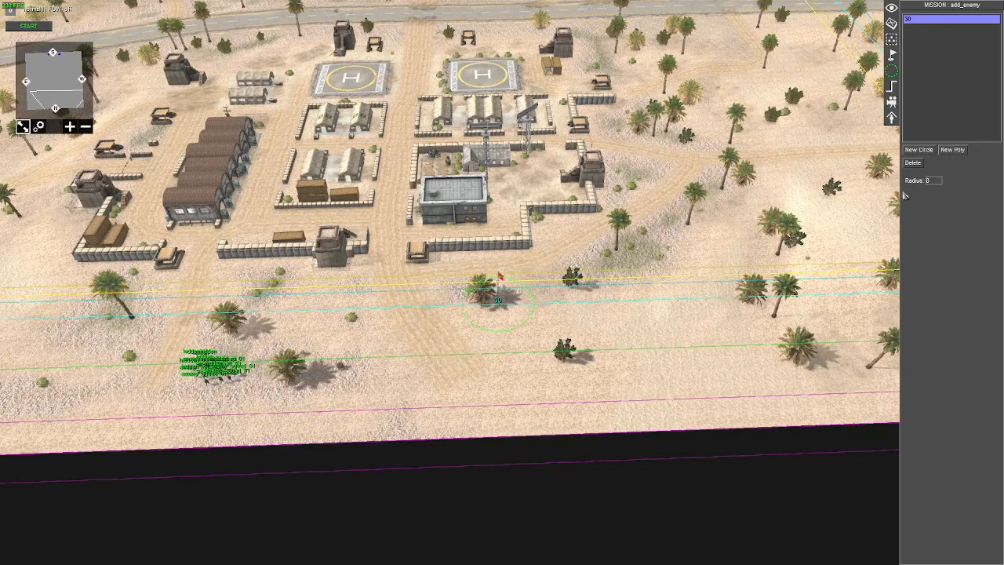
{"action": "left_click", "coordinate": [938, 181]}
{"action": "key", "text": "Return"}
Try the circular zone at several spots along the front of the base and delete it
{"action": "left_click_drag", "start_coordinate": [504, 309], "coordinate": [160, 329]}
{"action": "key", "text": "Left"}
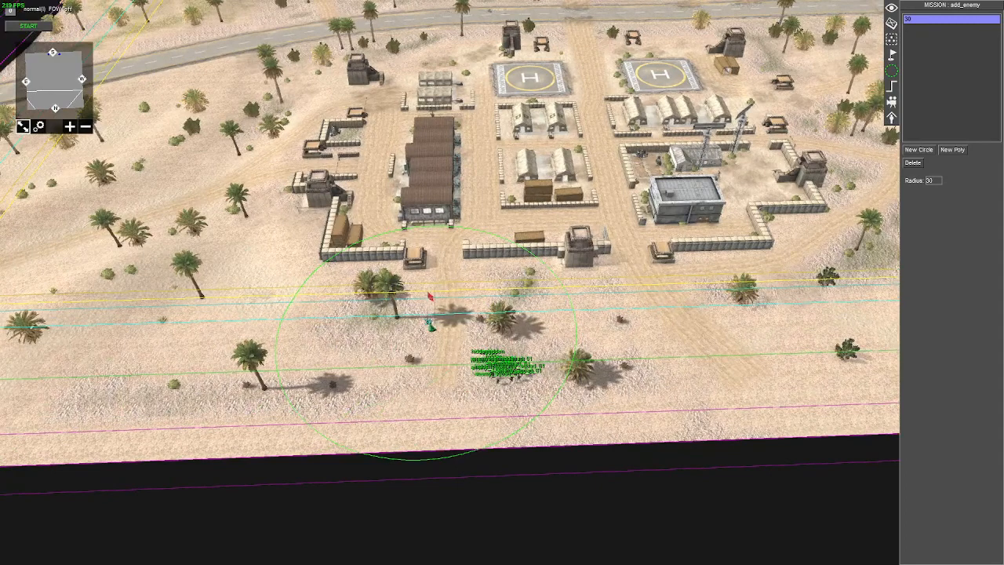
{"action": "left_click_drag", "start_coordinate": [430, 324], "coordinate": [319, 232]}
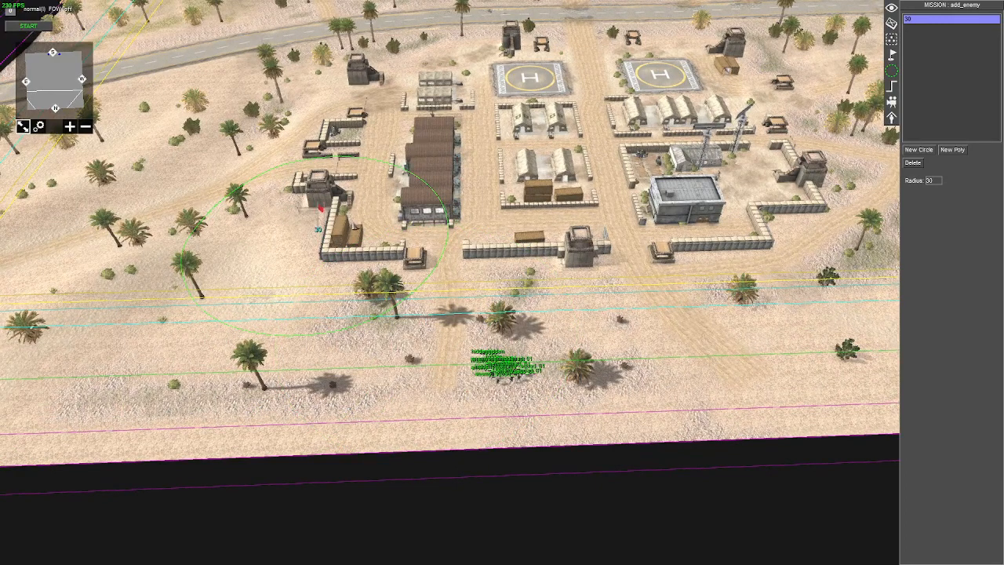
{"action": "left_click_drag", "start_coordinate": [319, 232], "coordinate": [587, 288]}
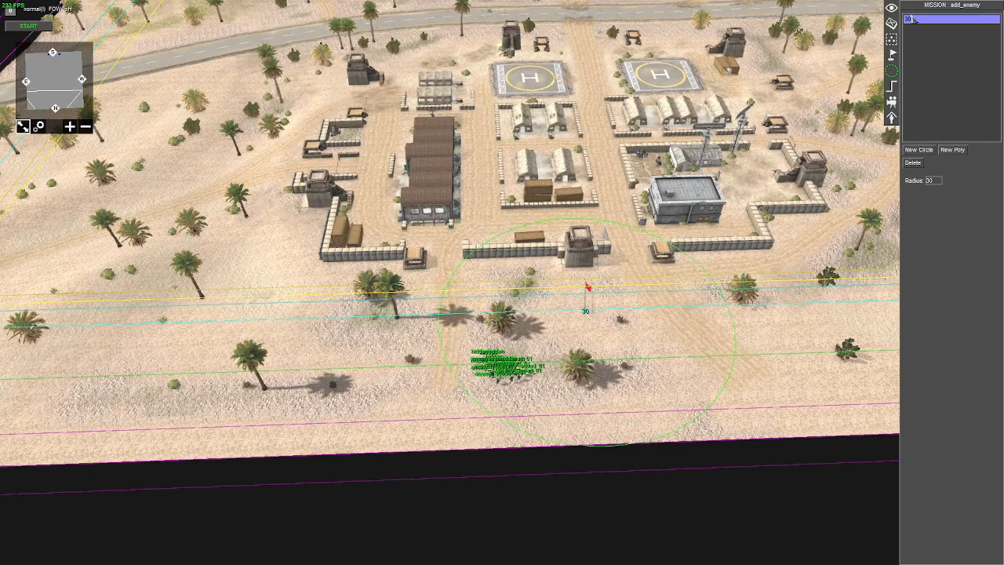
{"action": "left_click", "coordinate": [913, 163]}
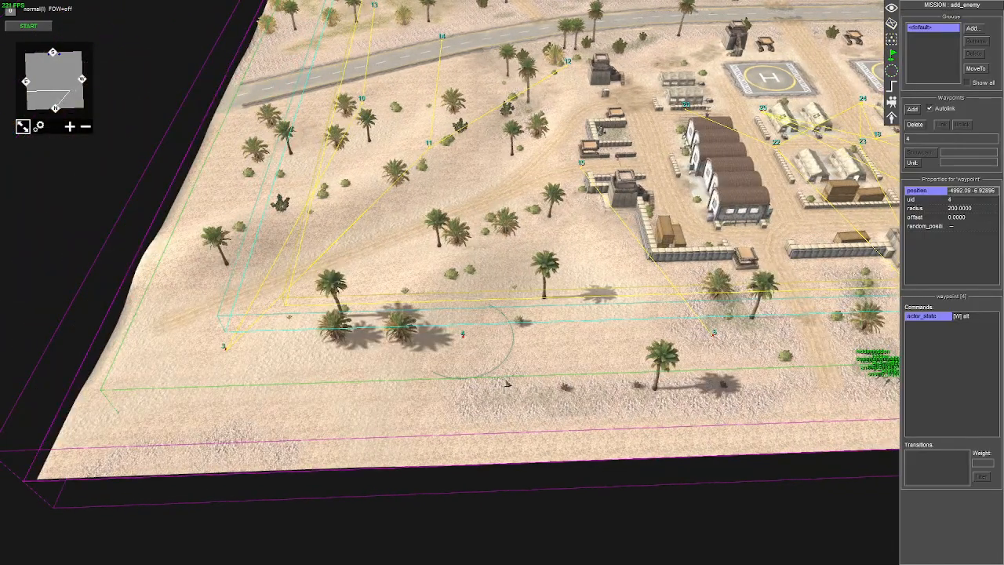
Set move_mode to zone and move_radius to 50 in the actor_state command of waypoint 4
{"action": "double_click", "coordinate": [916, 317]}
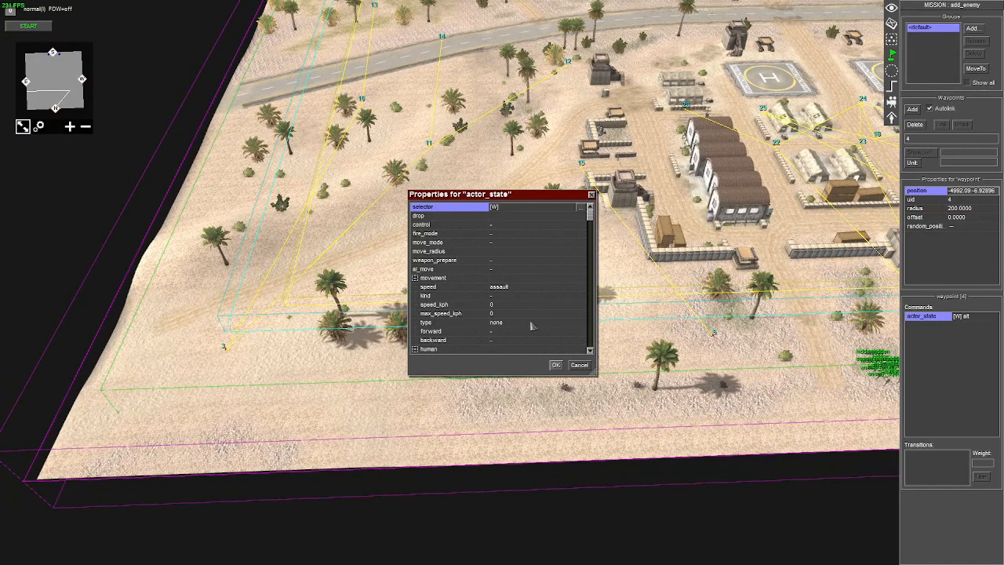
{"action": "left_click", "coordinate": [511, 253]}
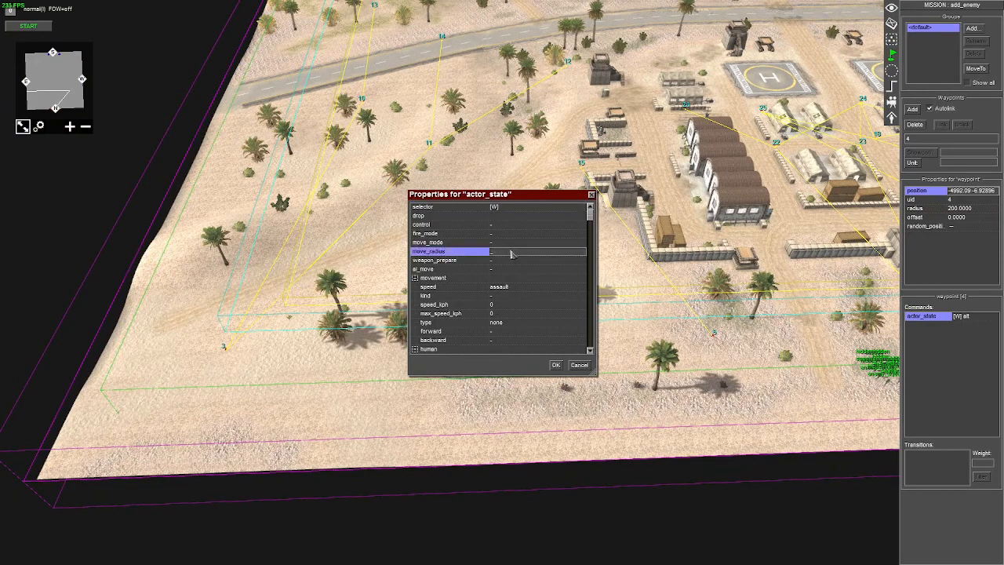
{"action": "left_click", "coordinate": [508, 244]}
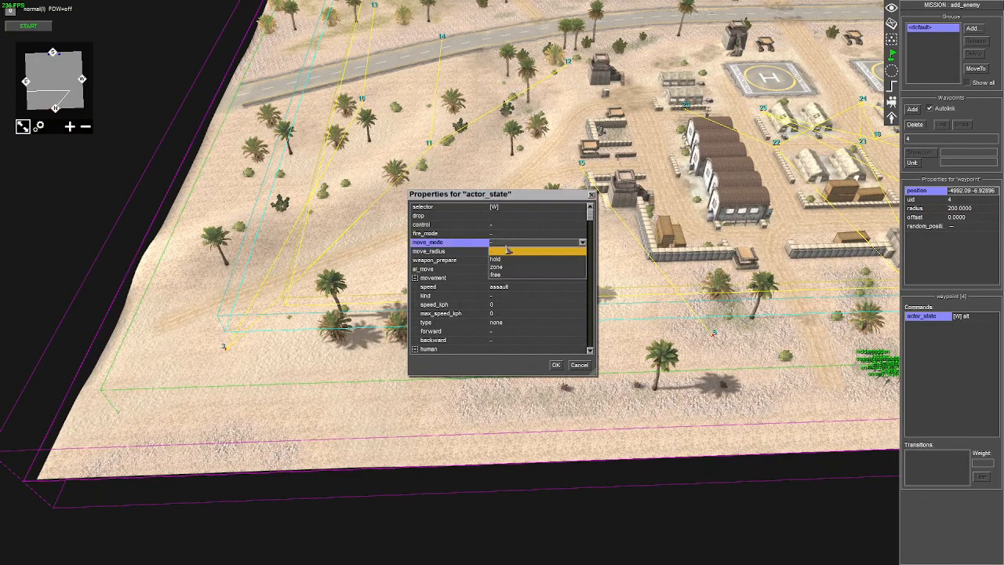
{"action": "left_click", "coordinate": [505, 268]}
{"action": "left_click", "coordinate": [502, 255]}
{"action": "left_click", "coordinate": [502, 256]}
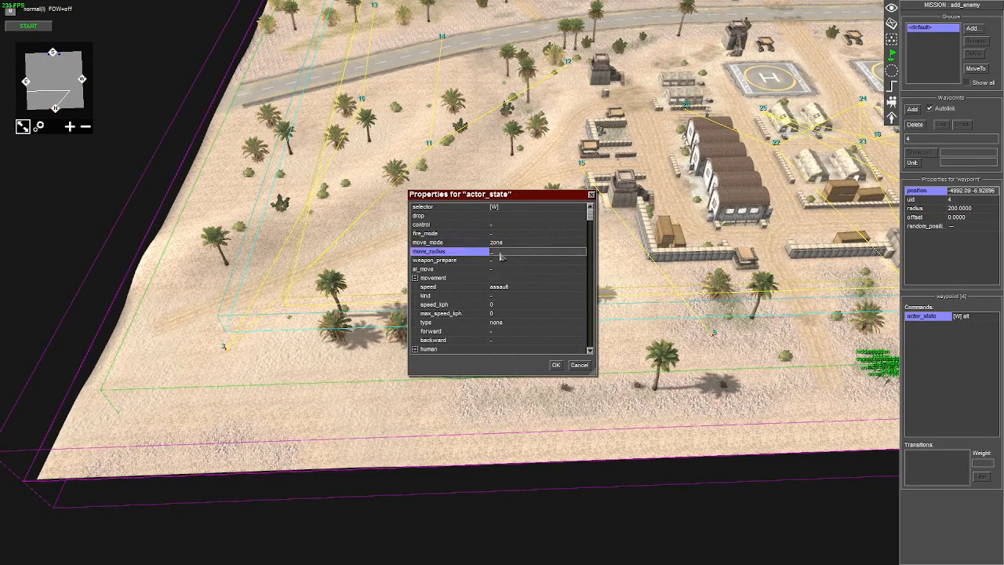
{"action": "type", "text": "50"}
{"action": "key", "text": "Return"}
Check the move_mode and move_radius settings in the actor_state command of waypoint 8
{"action": "key", "text": "Right"}
{"action": "key", "text": "Right"}
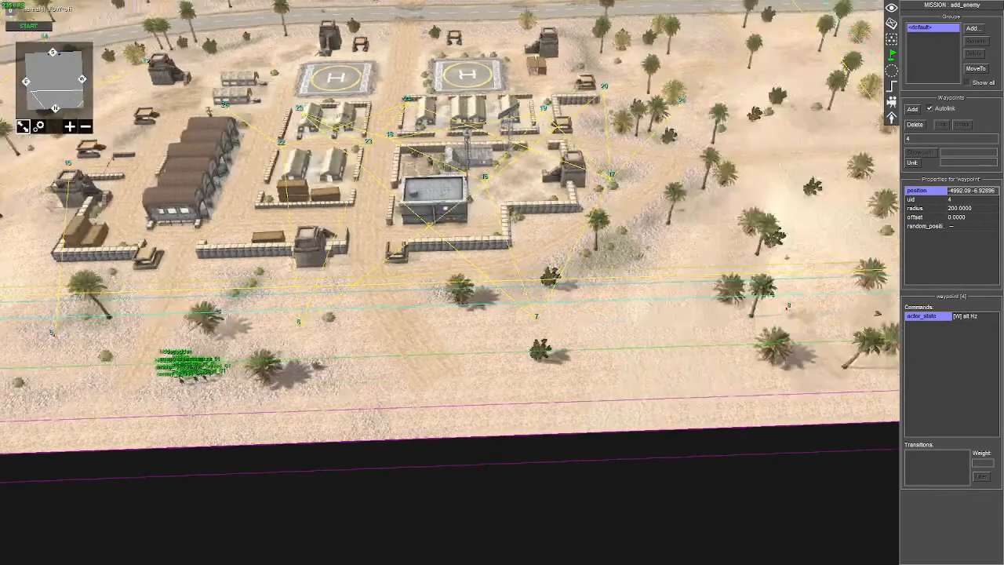
{"action": "left_click", "coordinate": [607, 305]}
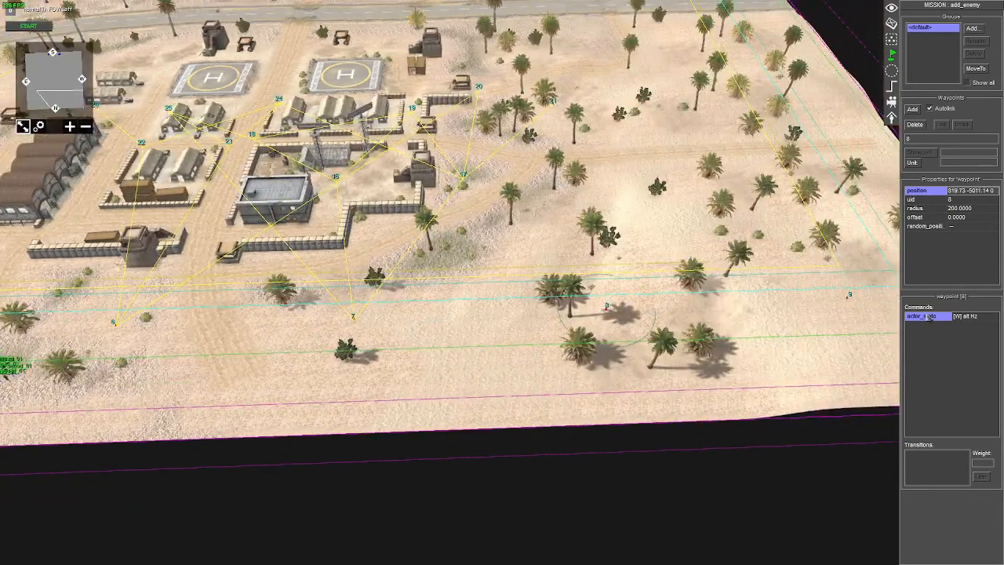
{"action": "double_click", "coordinate": [930, 316]}
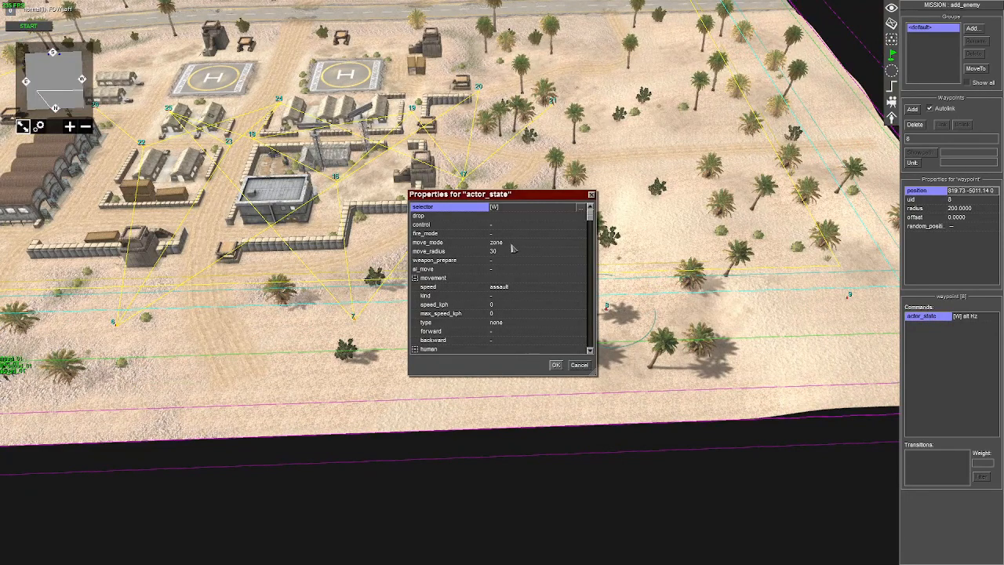
{"action": "left_click", "coordinate": [580, 366]}
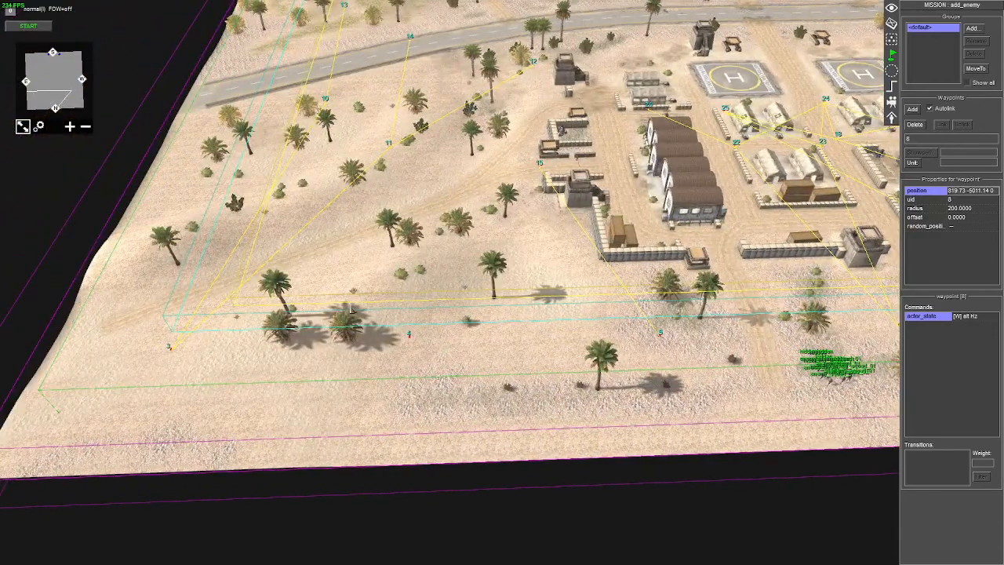
Delete waypoint 4 and shift waypoint 5 a little toward the deleted waypoint's spot, outside the front corner of the base
{"action": "left_click", "coordinate": [426, 363]}
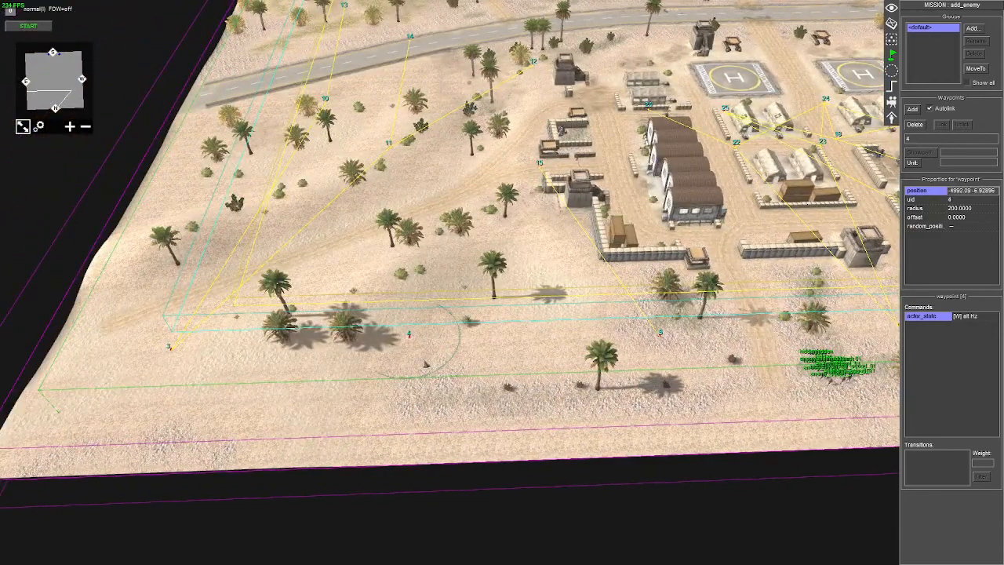
{"action": "key", "text": "Delete"}
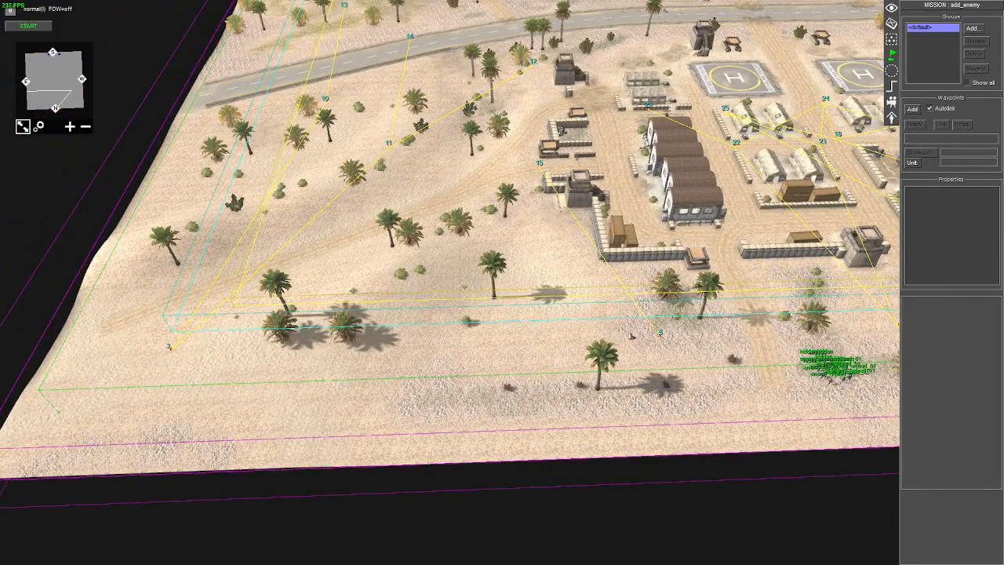
{"action": "left_click_drag", "start_coordinate": [660, 332], "coordinate": [582, 330]}
Set move_mode to free in the actor_state command of waypoint 3
{"action": "left_click", "coordinate": [170, 347]}
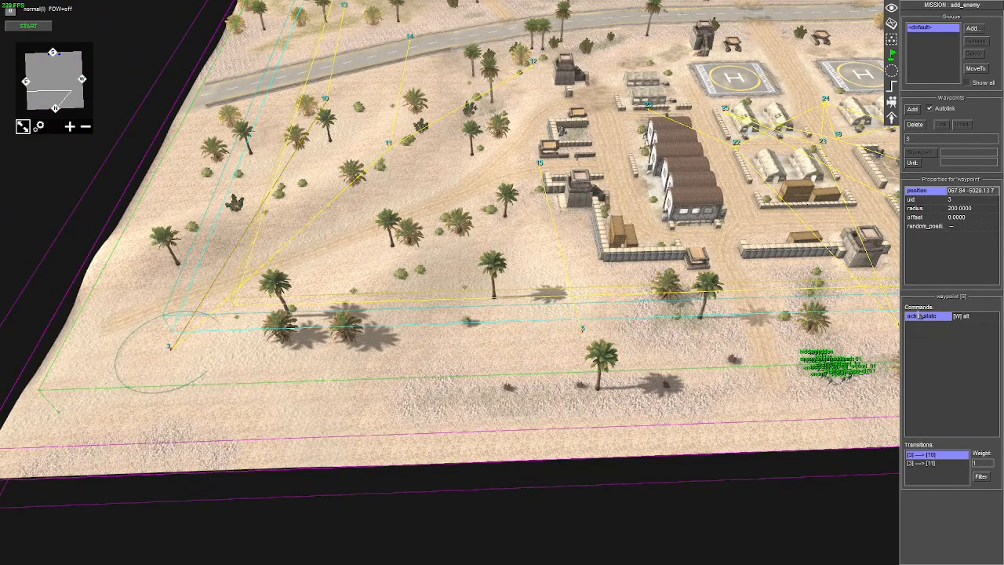
{"action": "double_click", "coordinate": [921, 315]}
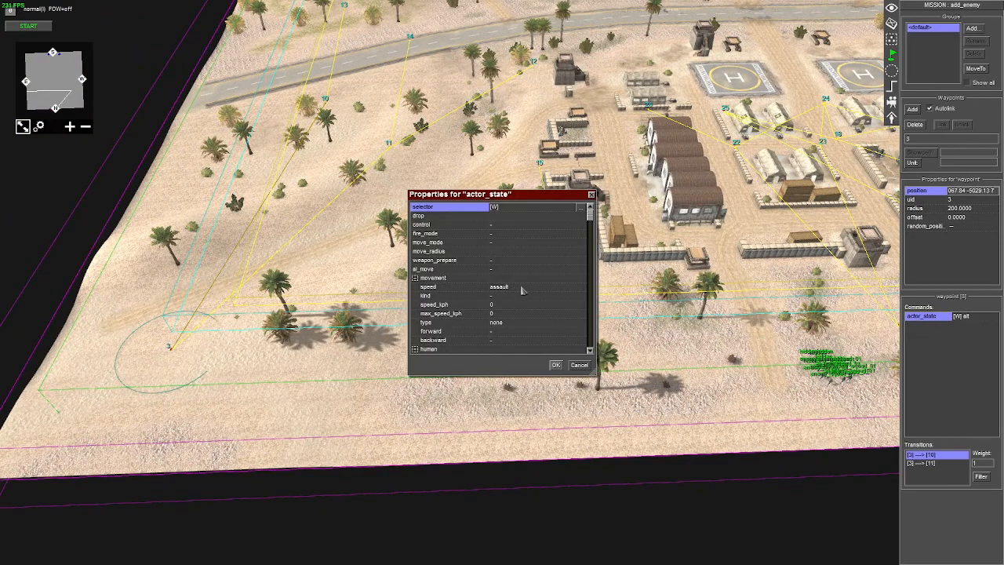
{"action": "left_click", "coordinate": [516, 244]}
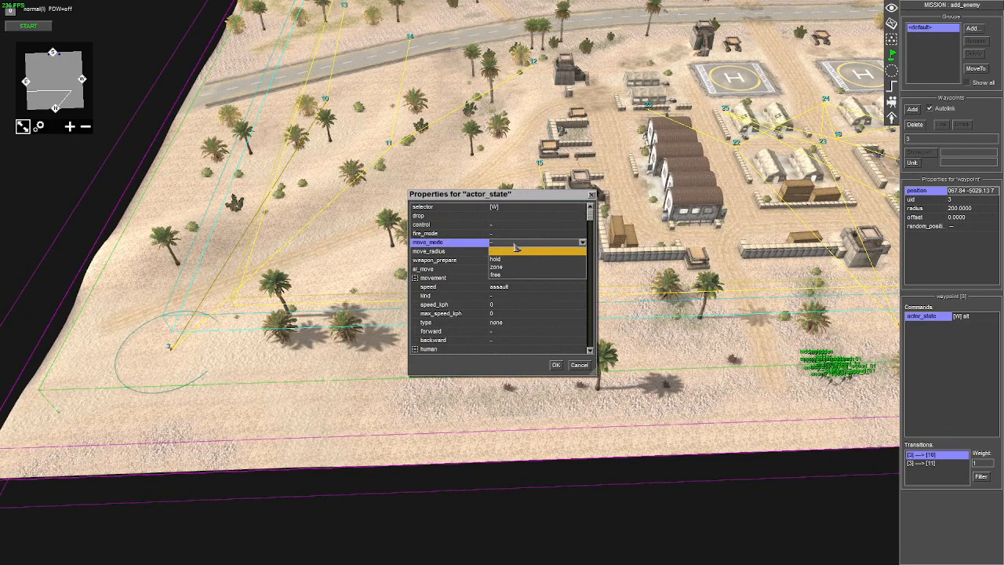
{"action": "left_click", "coordinate": [502, 279]}
{"action": "left_click", "coordinate": [556, 365]}
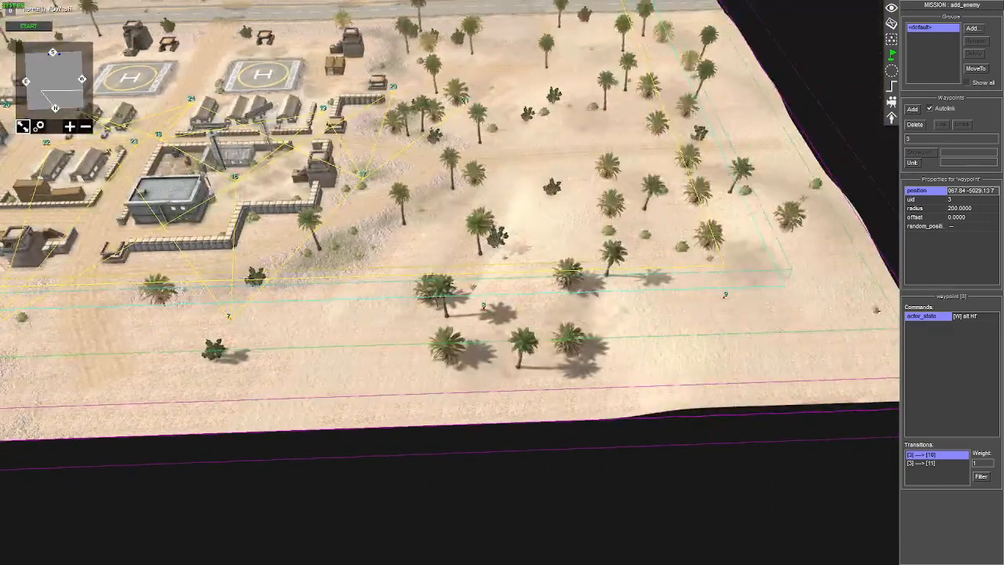
Set move_mode to free in the actor_state command of waypoint 9
{"action": "left_click_drag", "start_coordinate": [673, 274], "coordinate": [755, 340]}
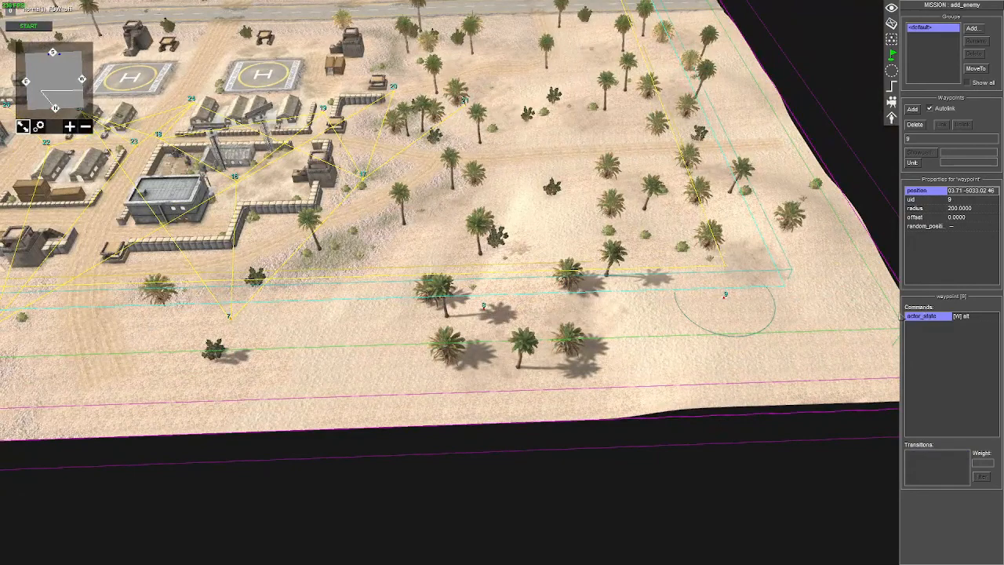
{"action": "double_click", "coordinate": [928, 316]}
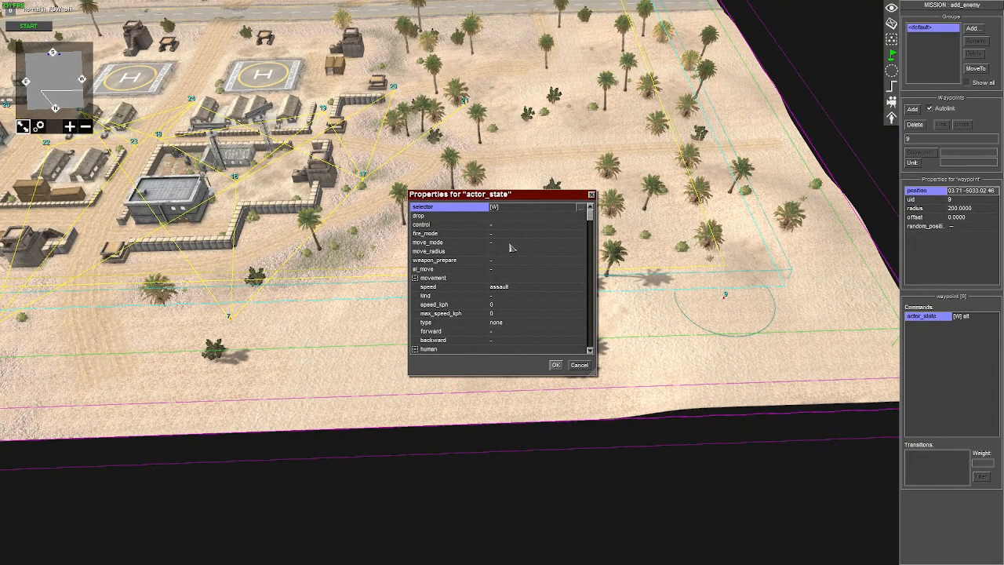
{"action": "left_click", "coordinate": [511, 249]}
{"action": "left_click", "coordinate": [518, 259]}
{"action": "left_click", "coordinate": [555, 364]}
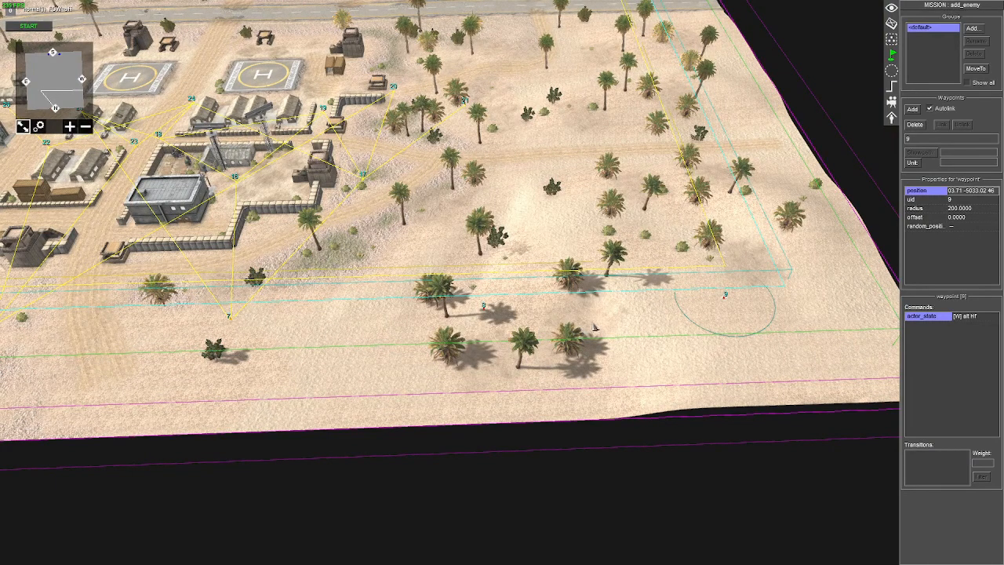
Add more waypoints among the palms beside the base and near the road, branching from waypoint 9
{"action": "left_click", "coordinate": [912, 110]}
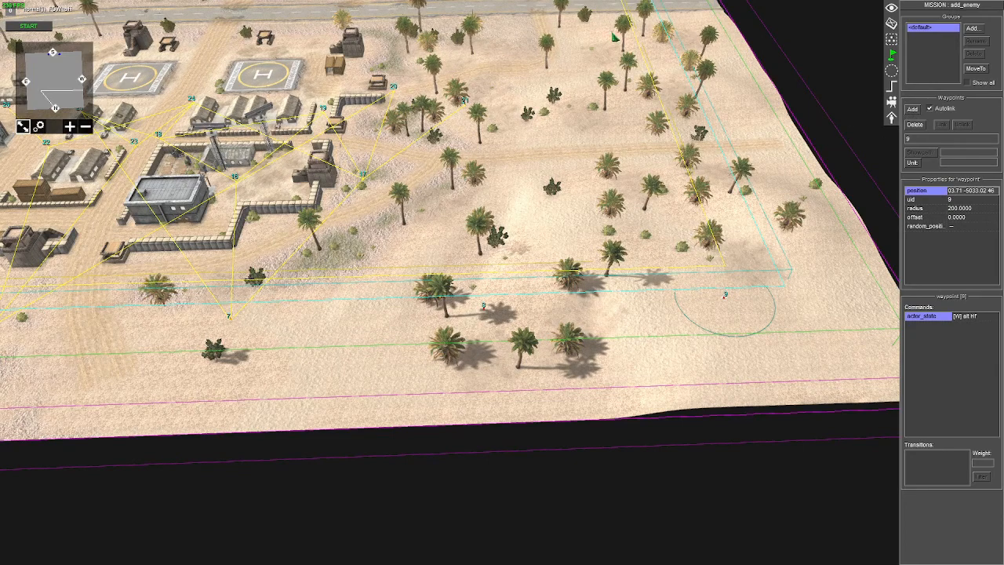
{"action": "left_click", "coordinate": [605, 39]}
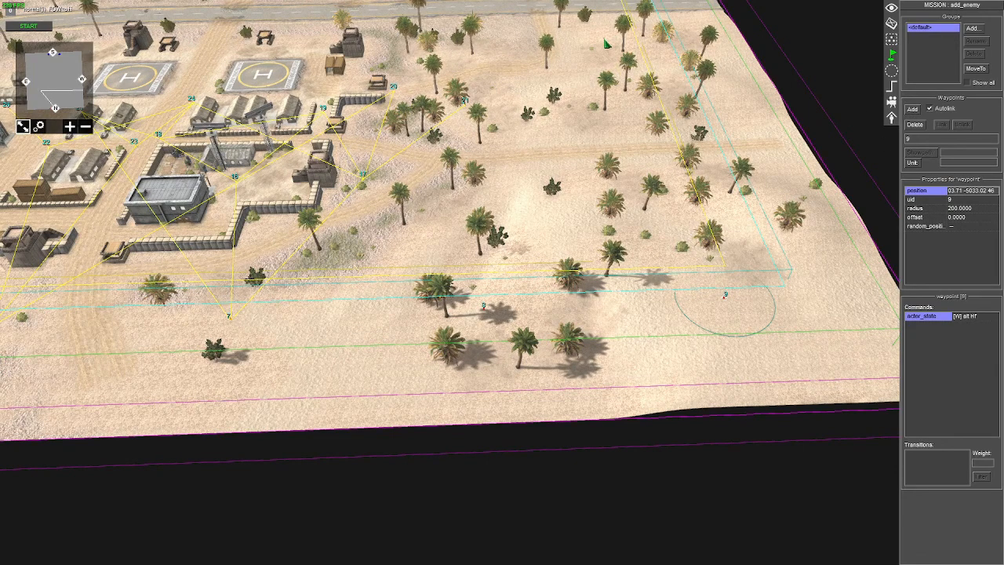
{"action": "left_click", "coordinate": [450, 45]}
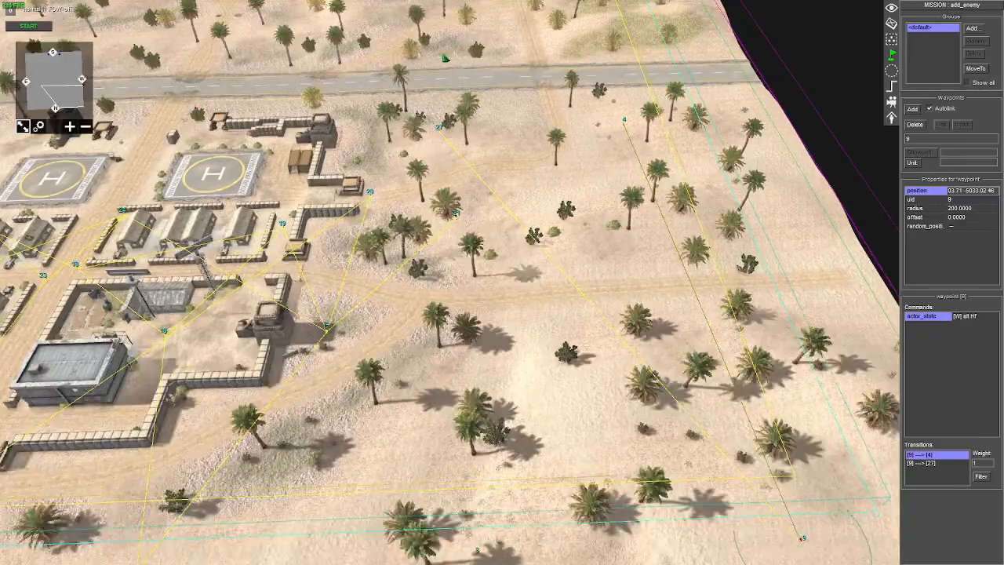
{"action": "left_click", "coordinate": [445, 58]}
Examine the waypoint network across the village and the base, and the hidden enemy squads in front of it
{"action": "middle_click_drag", "start_coordinate": [445, 58], "coordinate": [572, 155]}
{"action": "middle_click_drag", "start_coordinate": [339, 194], "coordinate": [323, 126]}
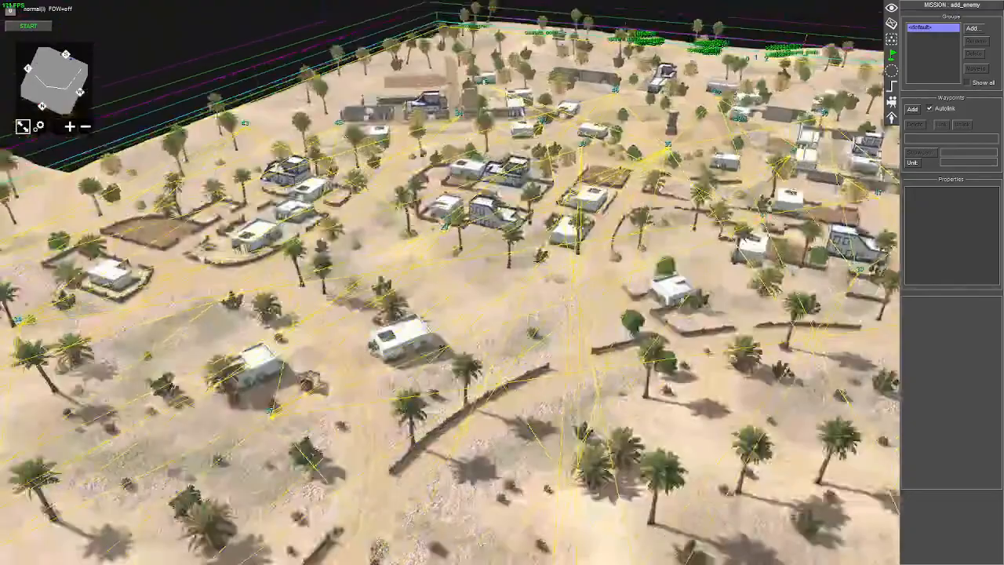
{"action": "middle_click_drag", "start_coordinate": [471, 253], "coordinate": [508, 264]}
{"action": "middle_click_drag", "start_coordinate": [658, 491], "coordinate": [564, 356]}
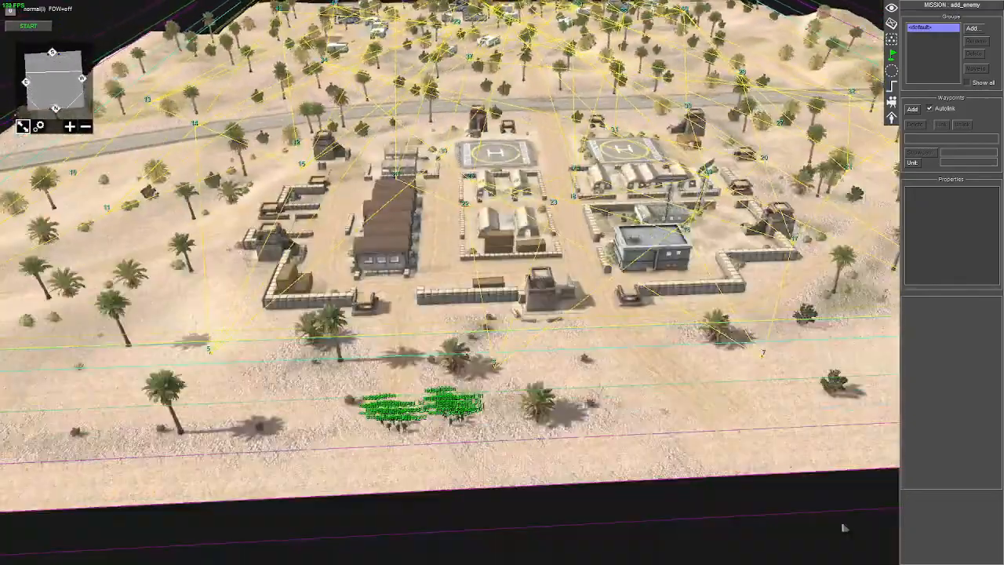
{"action": "scroll", "coordinate": [697, 416], "scroll_direction": "up", "scroll_amount": 4}
{"action": "middle_click_drag", "start_coordinate": [698, 416], "coordinate": [684, 459]}
{"action": "scroll", "coordinate": [502, 314], "scroll_direction": "up", "scroll_amount": 2}
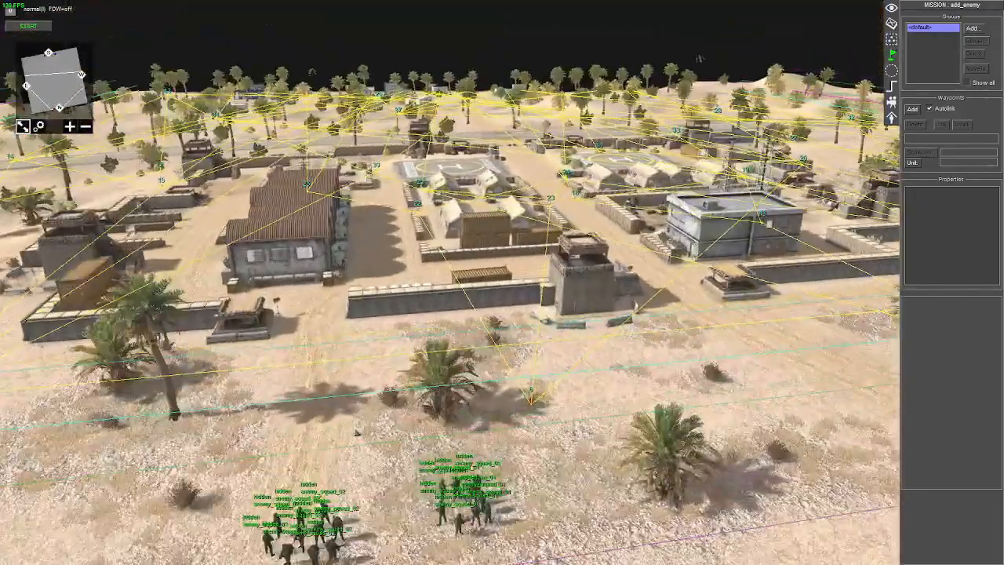
{"action": "middle_click_drag", "start_coordinate": [502, 314], "coordinate": [501, 354]}
{"action": "scroll", "coordinate": [500, 353], "scroll_direction": "up", "scroll_amount": 2}
{"action": "scroll", "coordinate": [450, 314], "scroll_direction": "down", "scroll_amount": 2}
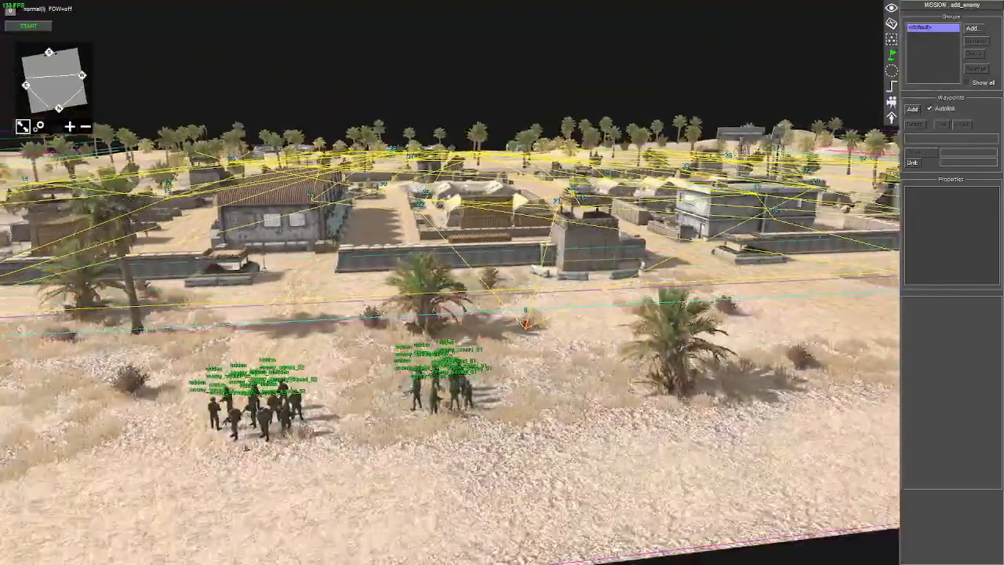
{"action": "scroll", "coordinate": [450, 314], "scroll_direction": "up", "scroll_amount": 2}
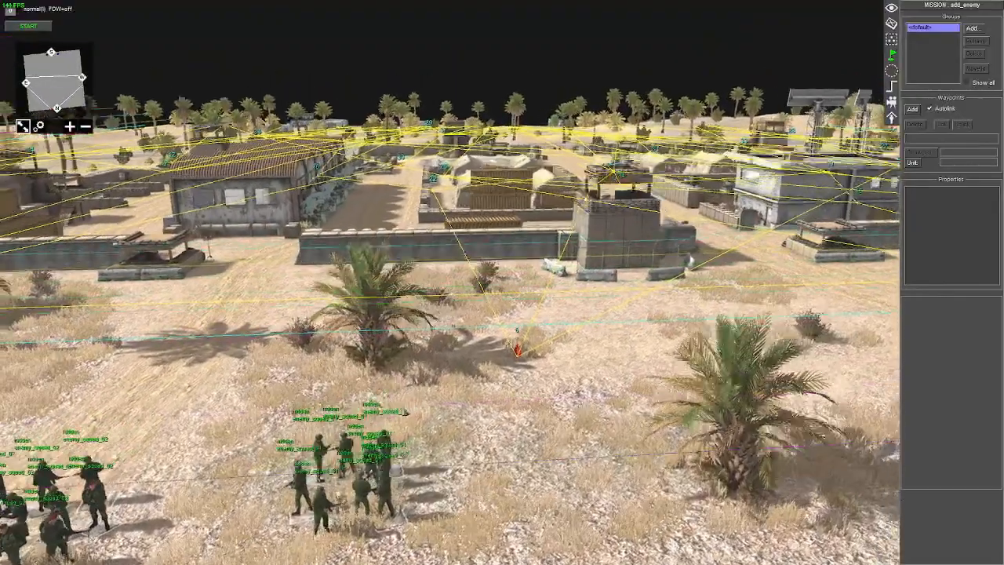
{"action": "scroll", "coordinate": [450, 314], "scroll_direction": "down", "scroll_amount": 3}
{"action": "middle_click_drag", "start_coordinate": [451, 314], "coordinate": [443, 376]}
Look at the mission's triggers and return to the waypoint view of the base
{"action": "left_click", "coordinate": [892, 85]}
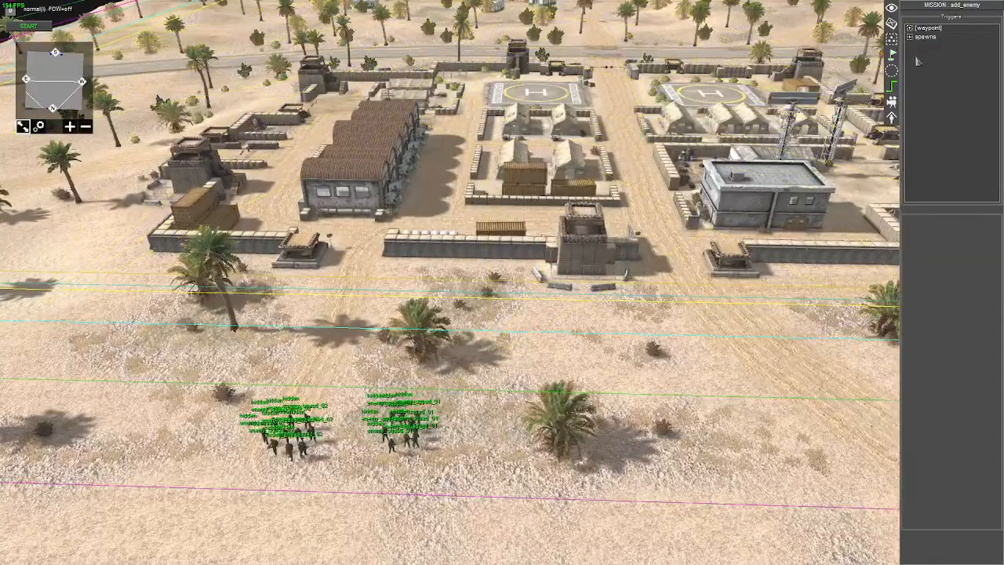
{"action": "scroll", "coordinate": [450, 283], "scroll_direction": "down", "scroll_amount": 3}
{"action": "key", "text": "Right"}
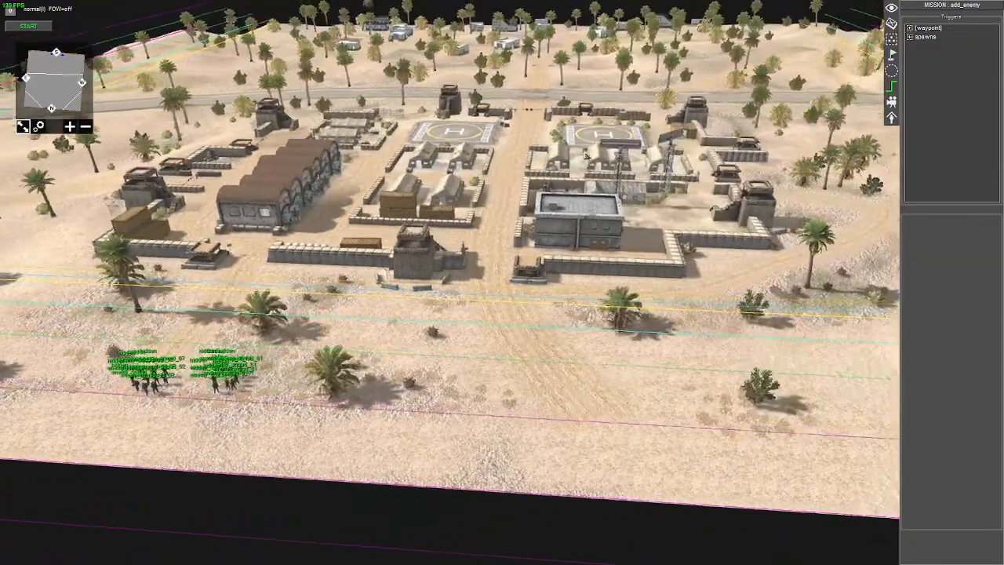
{"action": "left_click", "coordinate": [891, 54]}
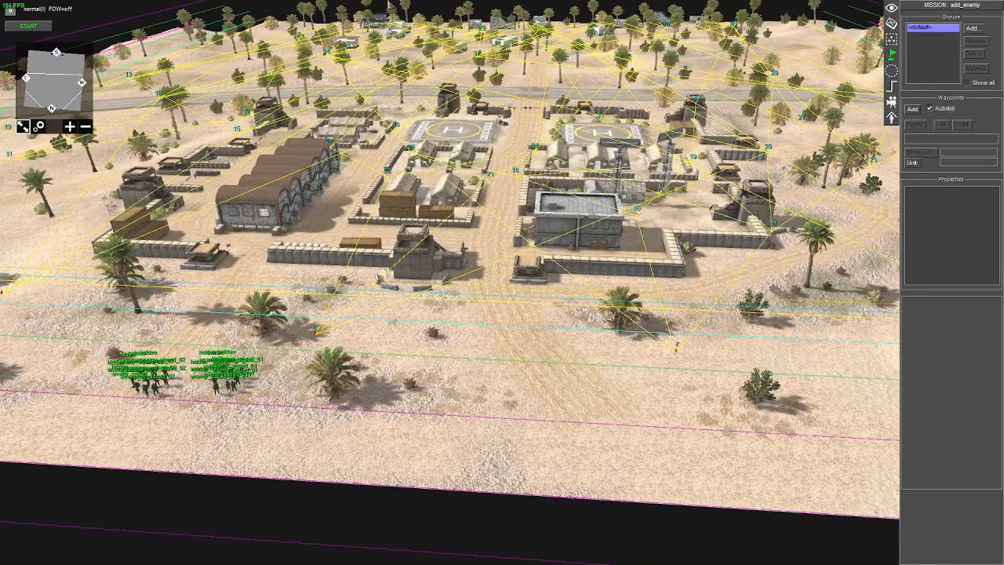
{"action": "scroll", "coordinate": [534, 187], "scroll_direction": "up", "scroll_amount": 1}
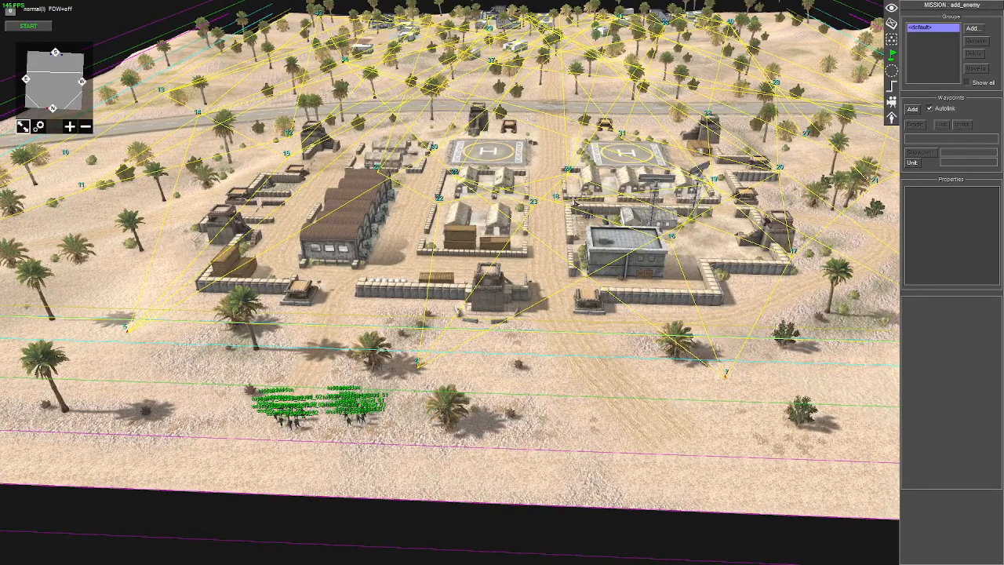
Add a mission variable named enemy_reiforcements in the mission properties
{"action": "key", "text": "e"}
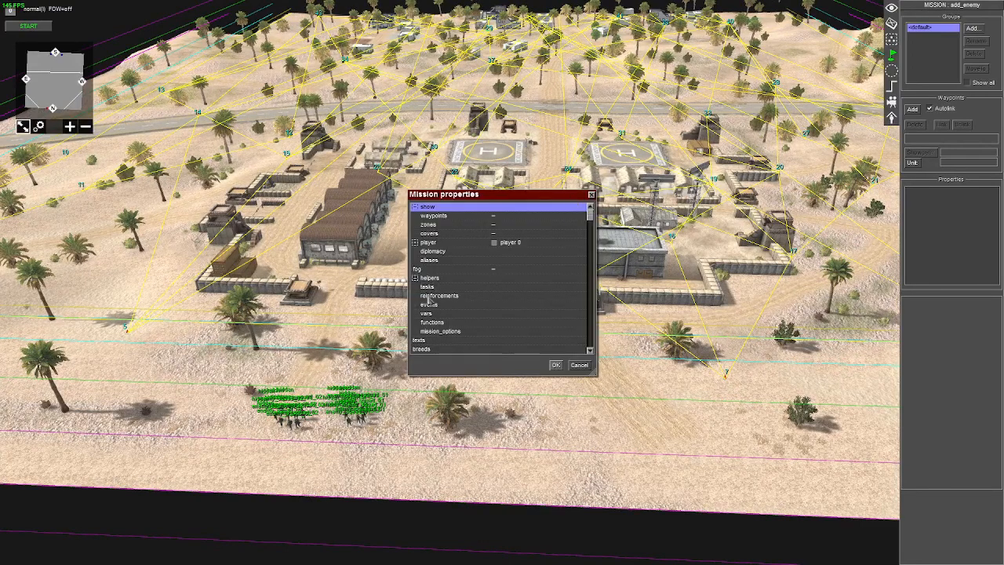
{"action": "left_click", "coordinate": [443, 315]}
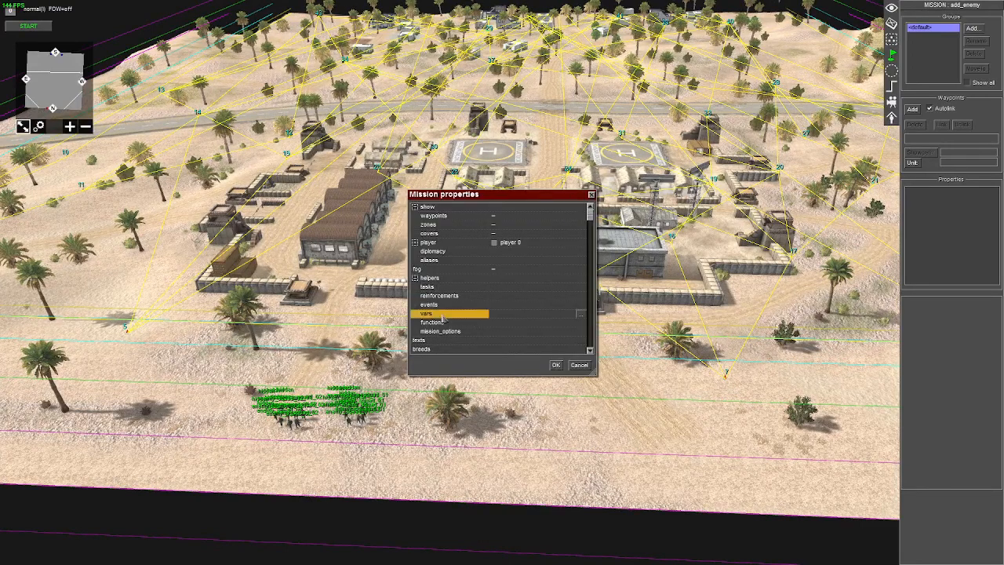
{"action": "left_click", "coordinate": [581, 315]}
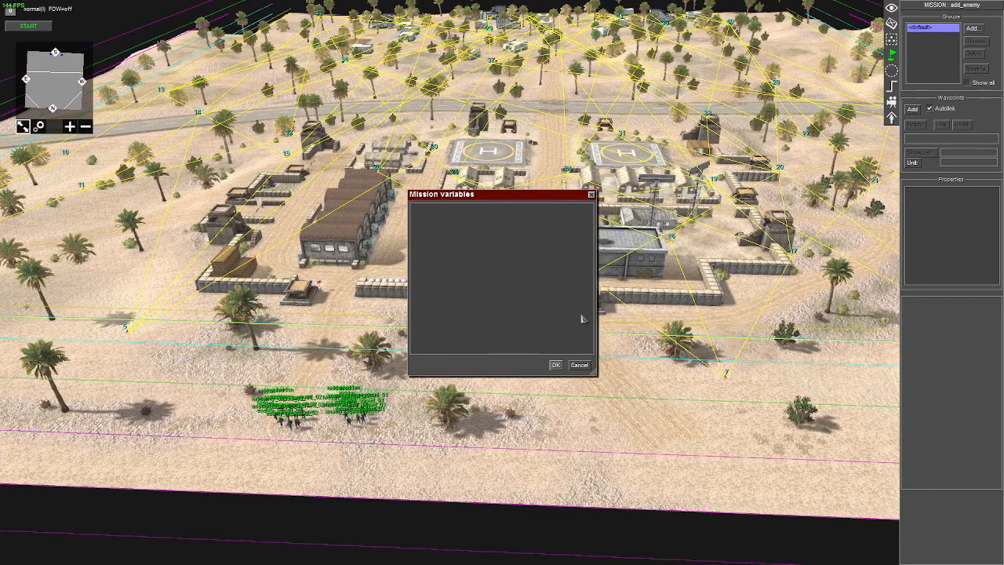
{"action": "right_click", "coordinate": [470, 241]}
{"action": "left_click", "coordinate": [478, 245]}
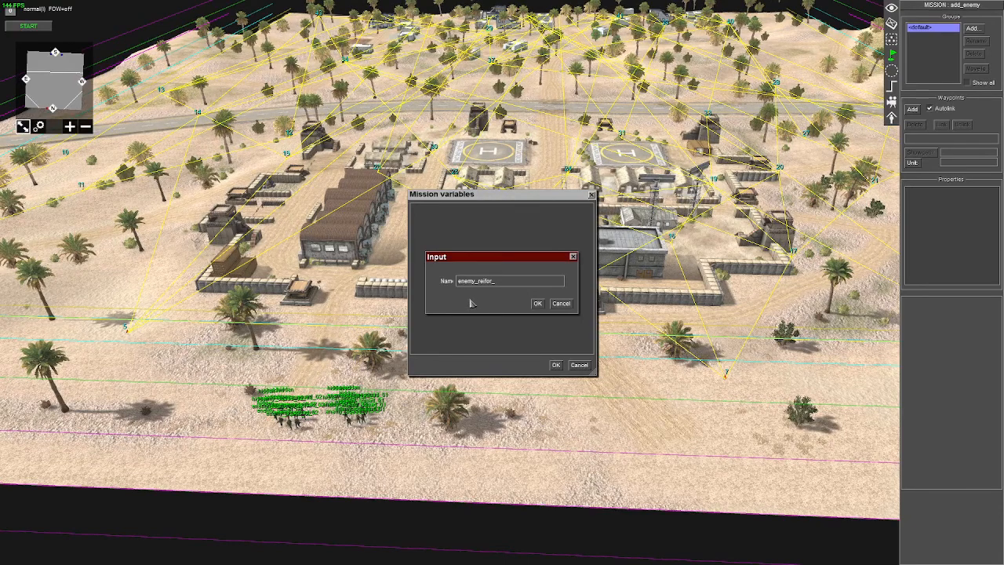
{"action": "type", "text": "cem"}
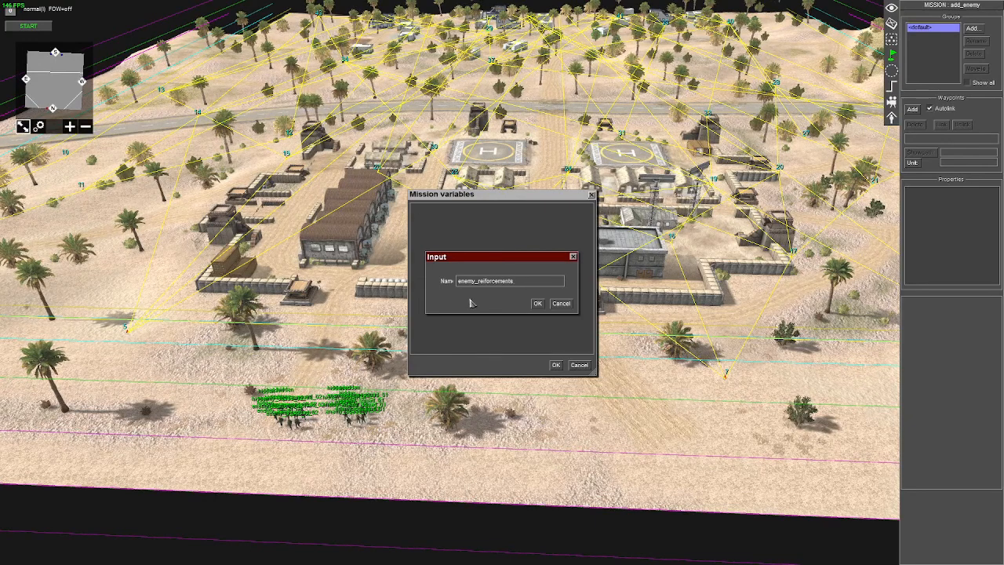
{"action": "type", "text": "ents"}
{"action": "key", "text": "Return"}
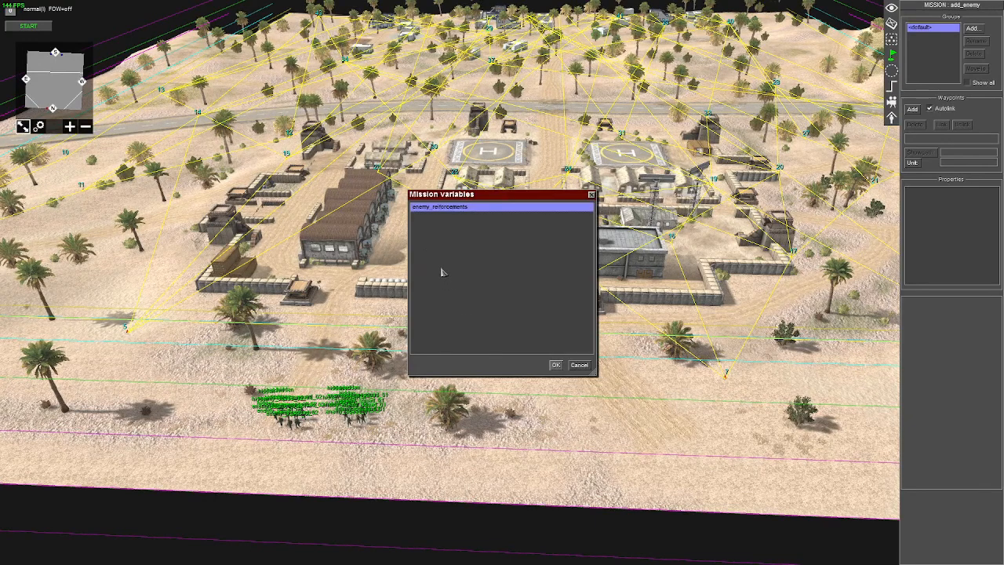
Rename the mission variable to enemy_reinforcements
{"action": "right_click", "coordinate": [441, 207]}
{"action": "left_click", "coordinate": [451, 217]}
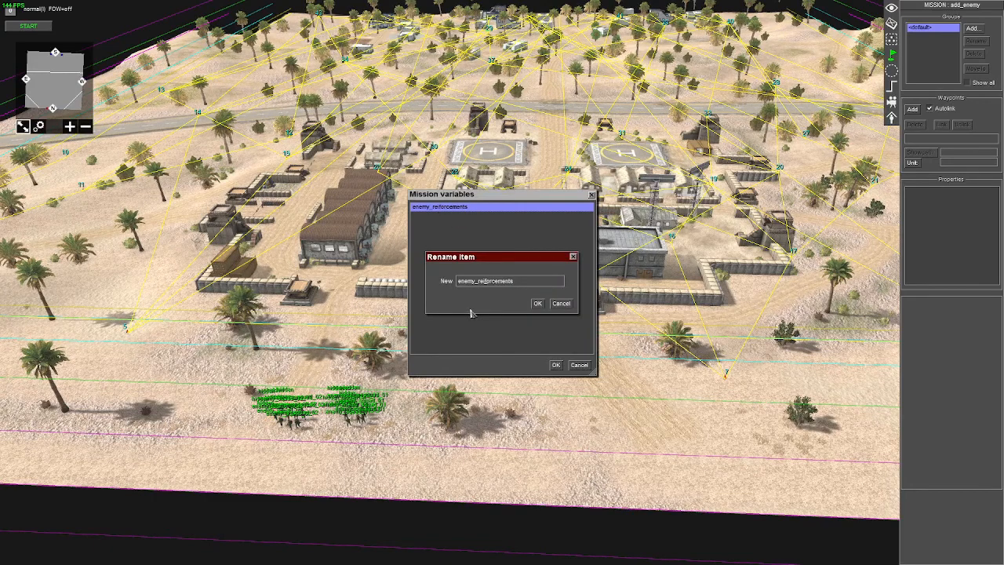
{"action": "type", "text": "n"}
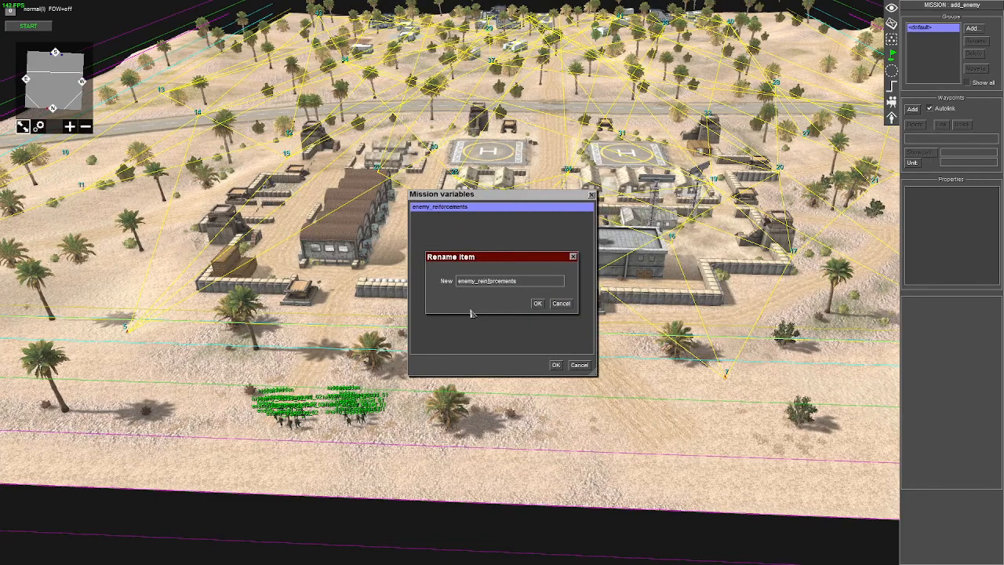
{"action": "left_click", "coordinate": [536, 304]}
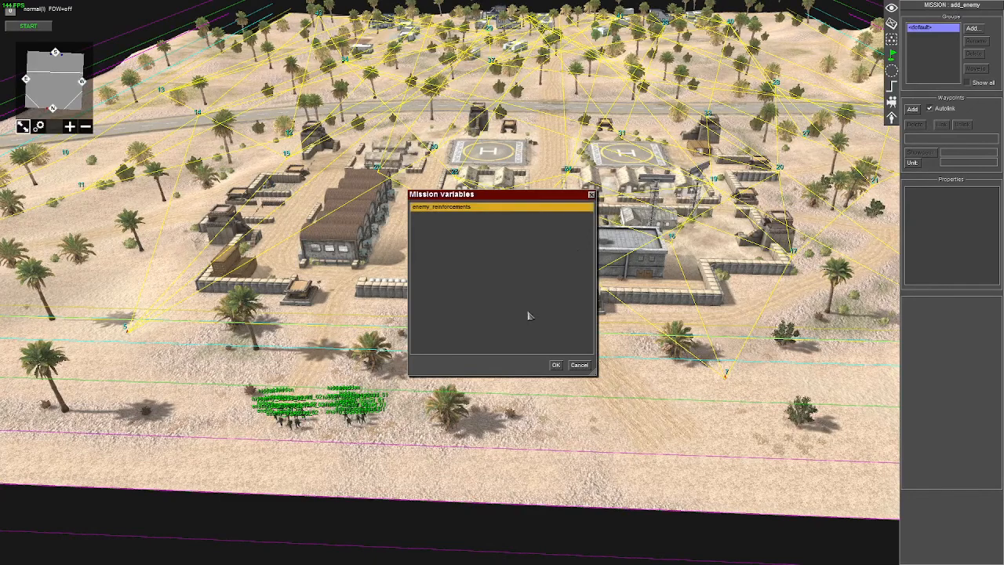
Add a second mission variable named enemy_limit and save the mission properties
{"action": "right_click", "coordinate": [445, 248]}
{"action": "left_click", "coordinate": [449, 249]}
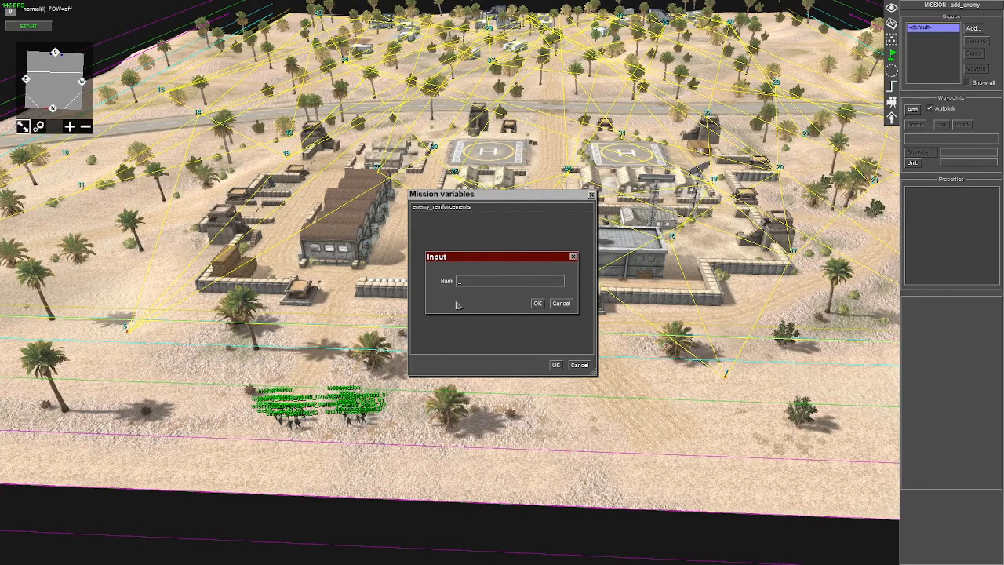
{"action": "type", "text": "enemy"}
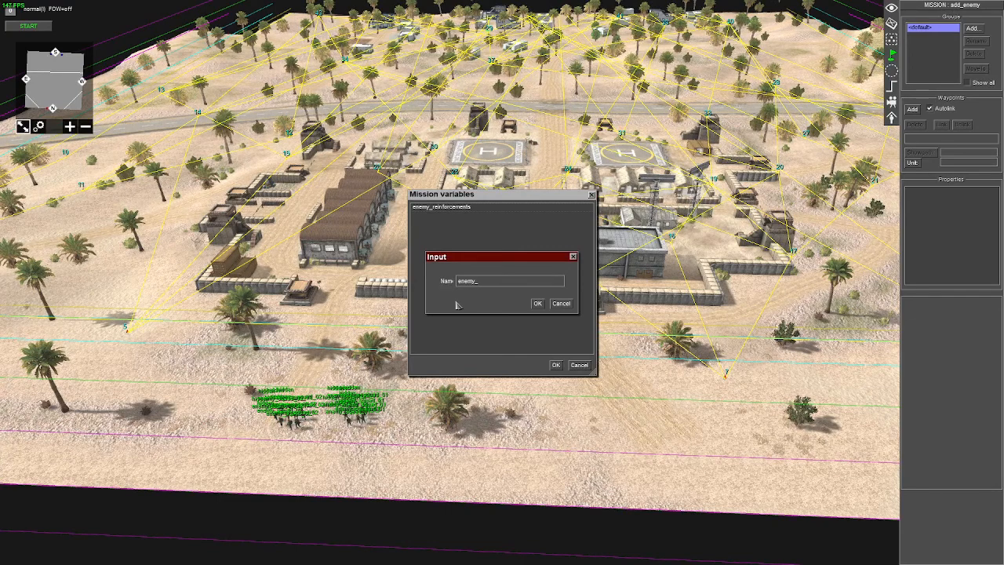
{"action": "type", "text": "_limit"}
{"action": "key", "text": "Return"}
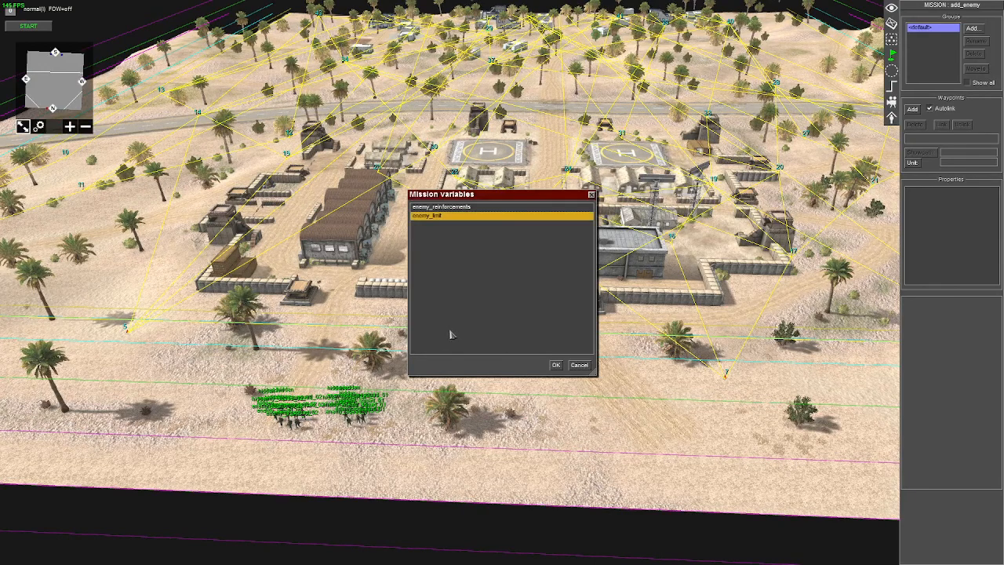
{"action": "left_click", "coordinate": [556, 365]}
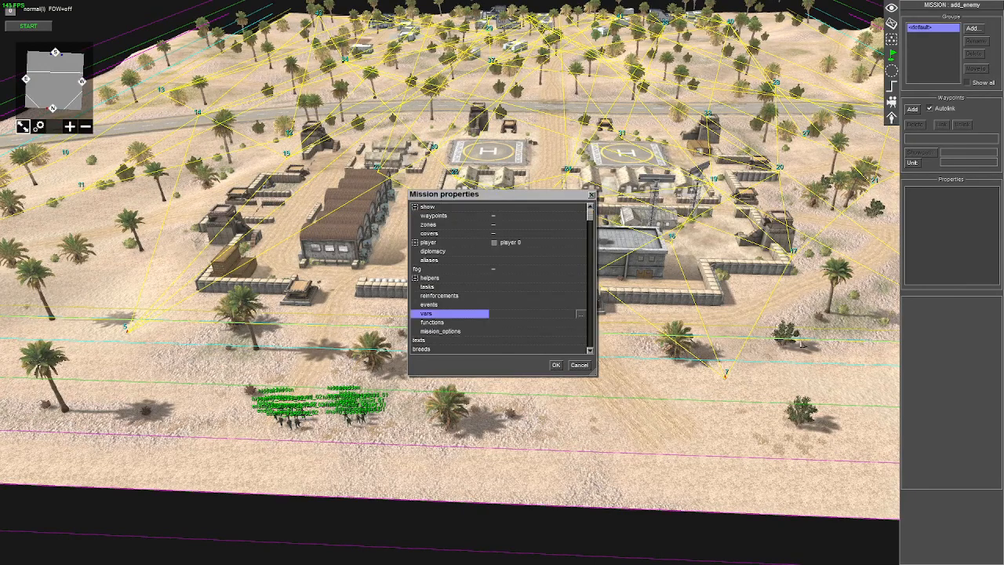
{"action": "left_click", "coordinate": [557, 365]}
Add a new trigger named spawns/enemy/mission_start to the mission's triggers
{"action": "left_click", "coordinate": [891, 86]}
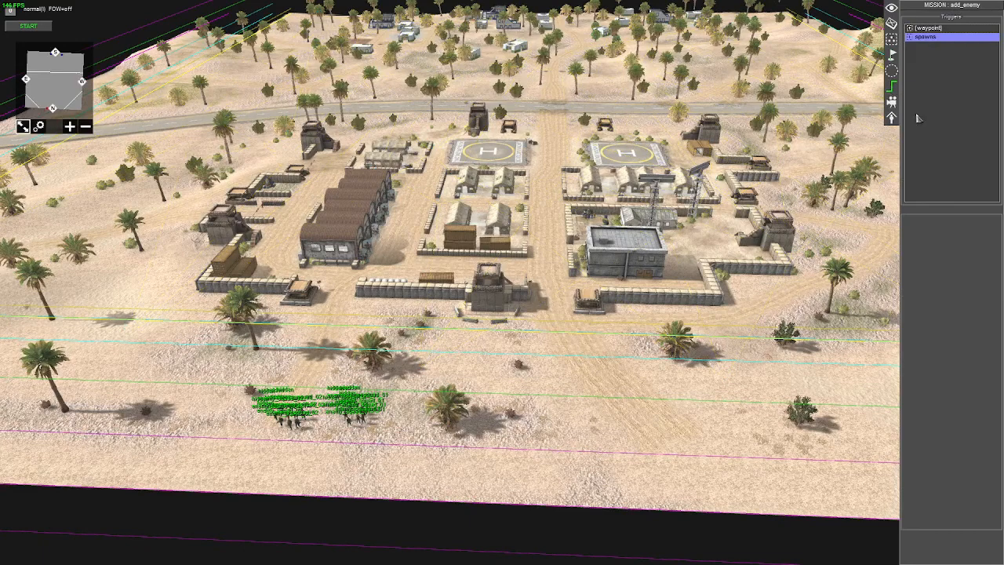
{"action": "left_click", "coordinate": [910, 36]}
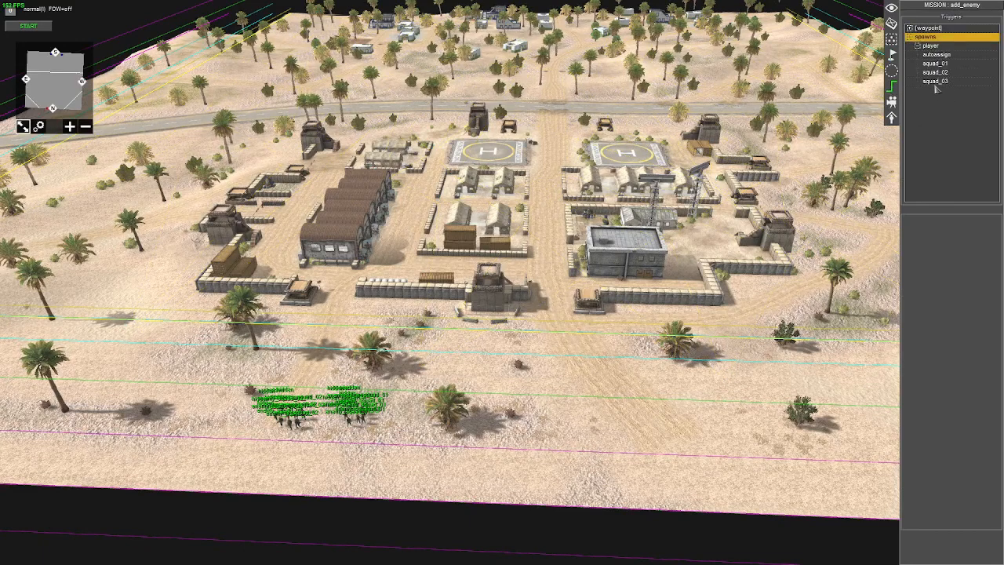
{"action": "right_click", "coordinate": [936, 83]}
{"action": "left_click", "coordinate": [942, 87]}
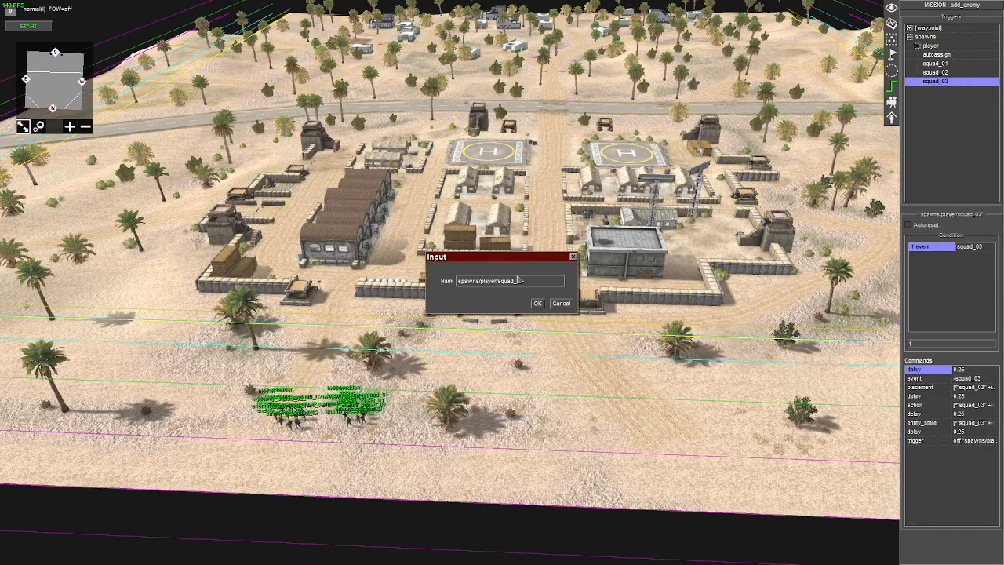
{"action": "key", "text": "BackSpace"}
{"action": "key", "text": "BackSpace"}
{"action": "key", "text": "BackSpace"}
{"action": "key", "text": "BackSpace"}
{"action": "key", "text": "BackSpace"}
{"action": "key", "text": "BackSpace"}
{"action": "key", "text": "BackSpace"}
{"action": "key", "text": "BackSpace"}
{"action": "key", "text": "BackSpace"}
{"action": "key", "text": "BackSpace"}
{"action": "key", "text": "BackSpace"}
{"action": "key", "text": "BackSpace"}
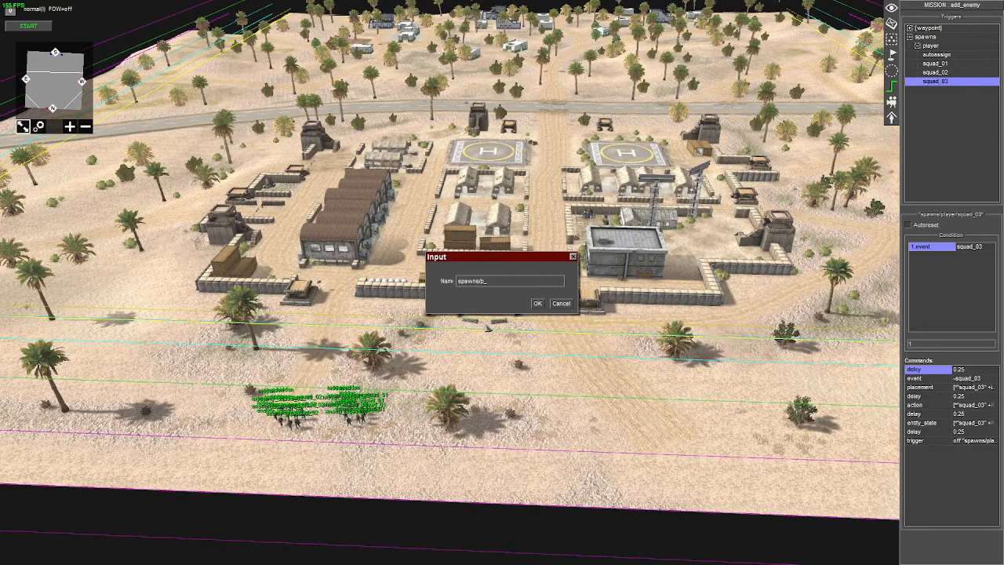
{"action": "type", "text": "e"}
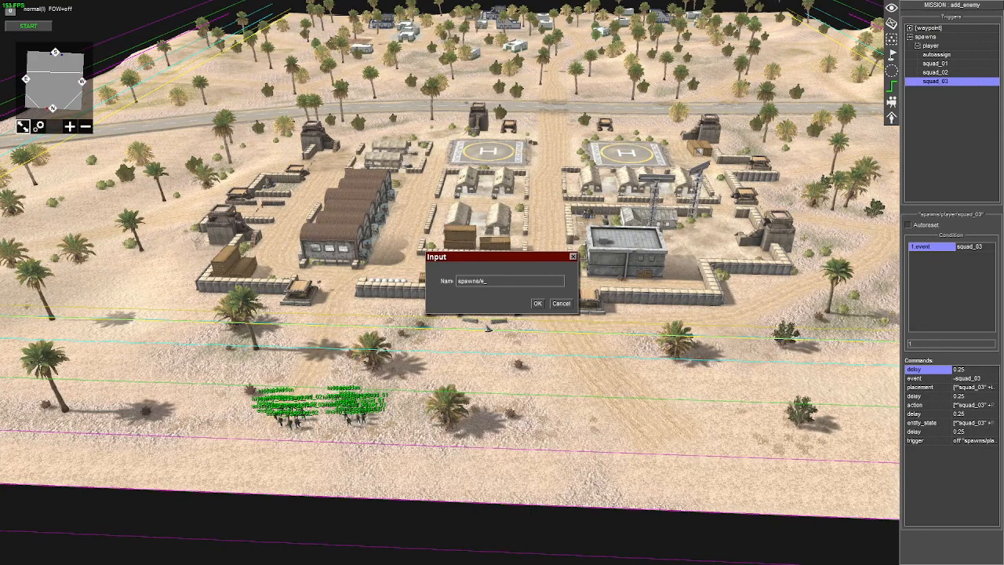
{"action": "type", "text": "nemy/infan"}
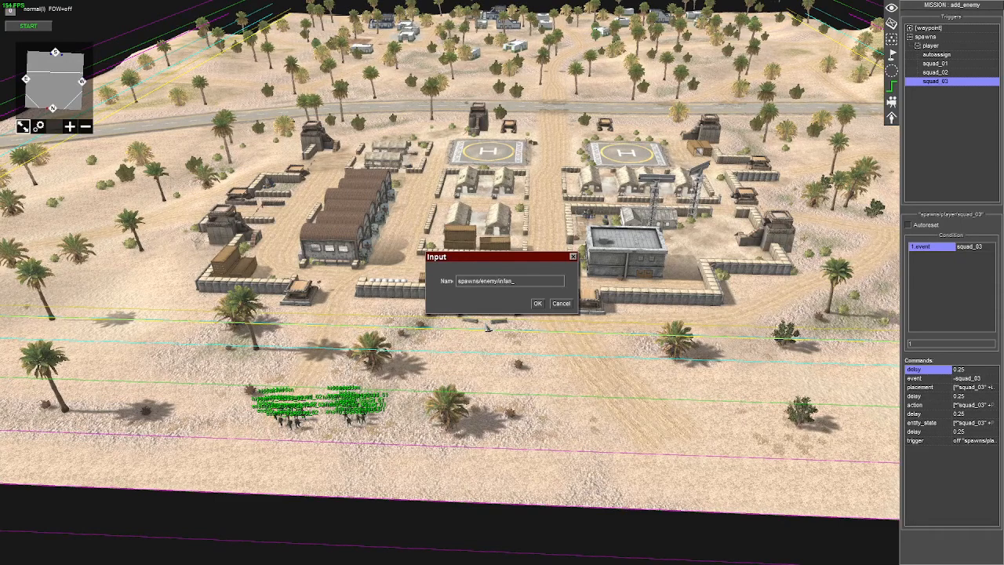
{"action": "type", "text": "try/"}
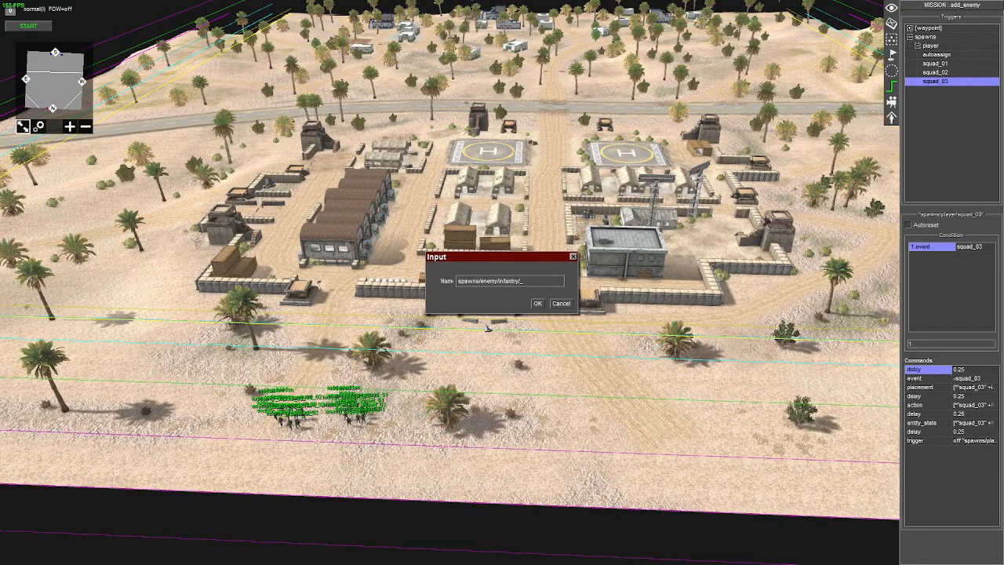
{"action": "key", "text": "BackSpace"}
{"action": "key", "text": "BackSpace"}
{"action": "key", "text": "BackSpace"}
{"action": "key", "text": "BackSpace"}
{"action": "key", "text": "BackSpace"}
{"action": "key", "text": "BackSpace"}
{"action": "key", "text": "BackSpace"}
{"action": "type", "text": "ssion"}
{"action": "type", "text": "_a"}
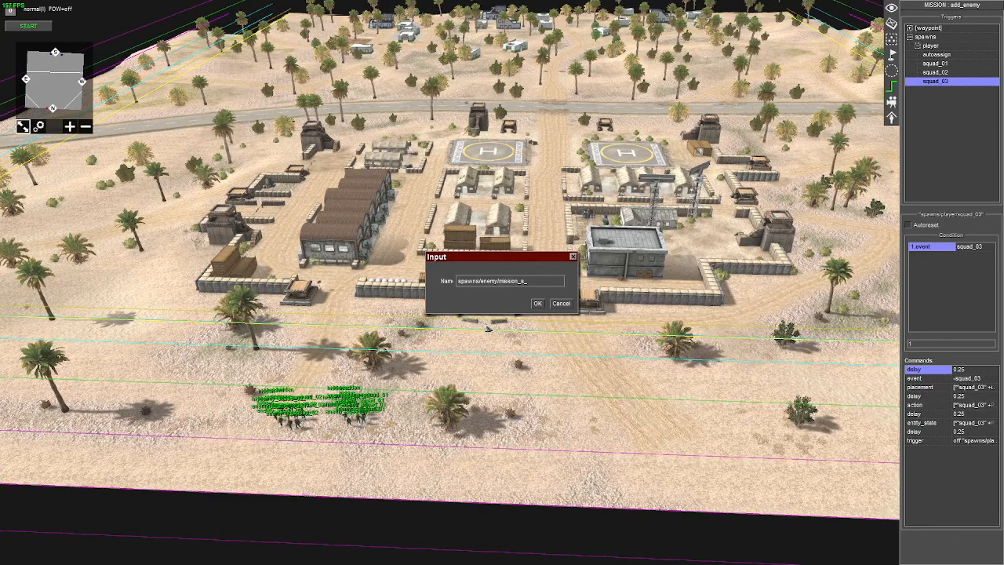
{"action": "type", "text": "ts"}
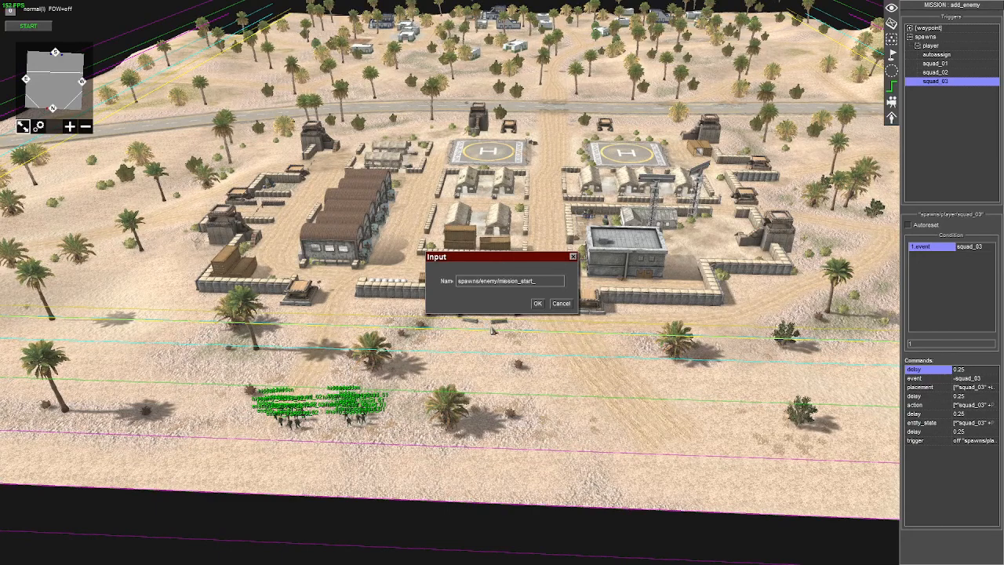
{"action": "key", "text": "Return"}
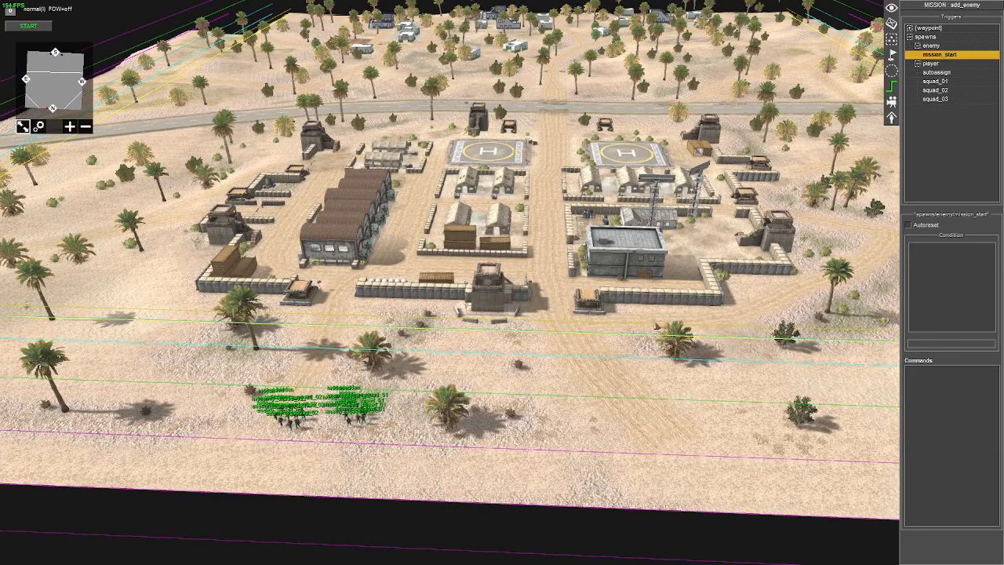
Add a delay command with a time of 2 to the mission_start trigger
{"action": "right_click", "coordinate": [923, 379]}
{"action": "left_click", "coordinate": [935, 382]}
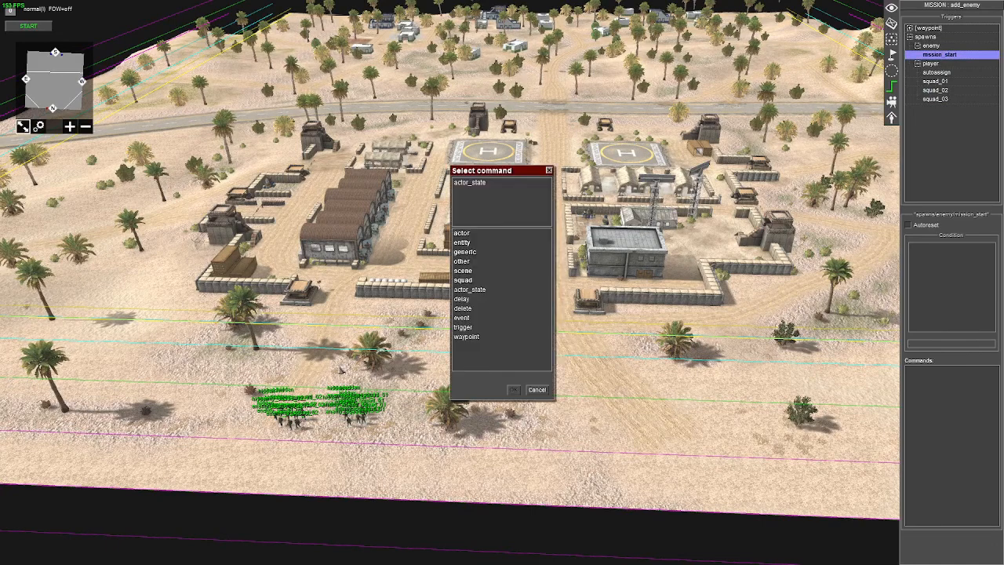
{"action": "left_click", "coordinate": [464, 299]}
{"action": "double_click", "coordinate": [464, 300]}
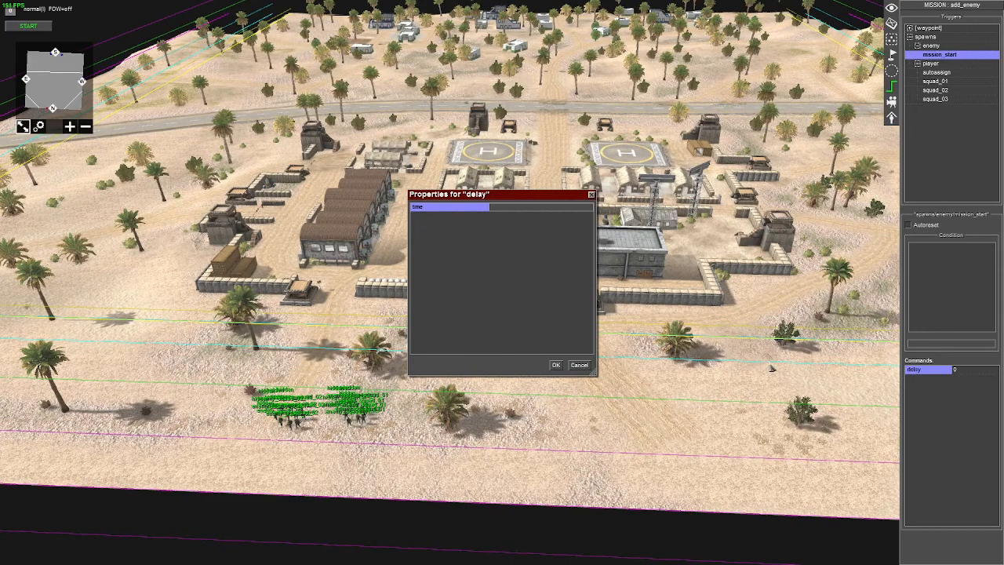
{"action": "type", "text": "2"}
{"action": "key", "text": "Return"}
Add a set_i command to the mission_start trigger that sets enemy_reinforcements$ to 200
{"action": "right_click", "coordinate": [940, 397]}
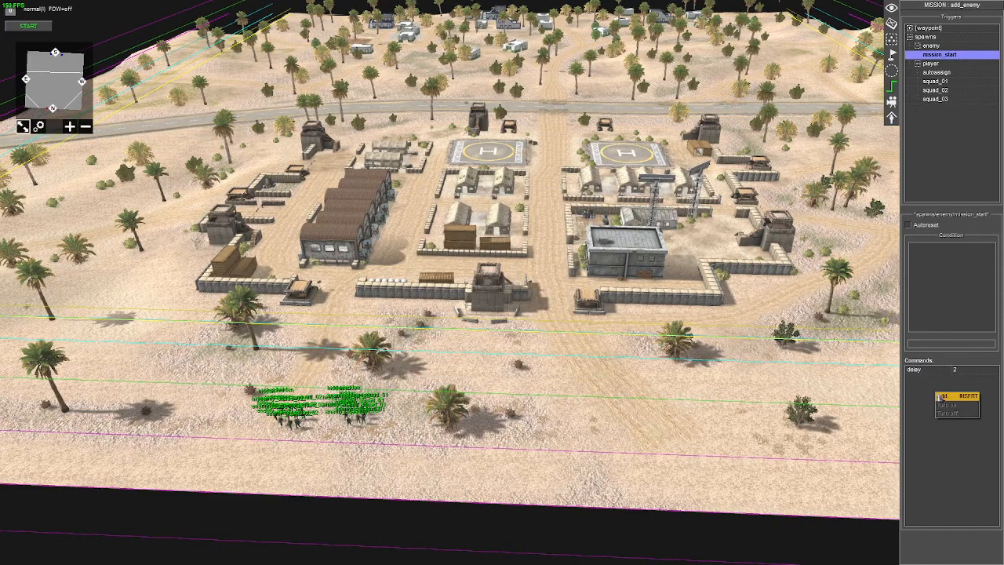
{"action": "left_click", "coordinate": [942, 396]}
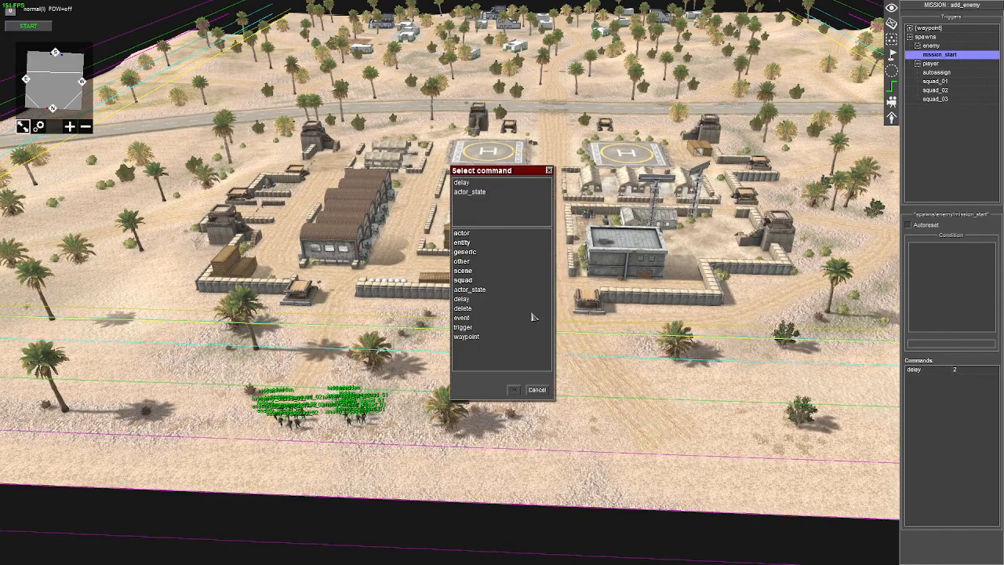
{"action": "double_click", "coordinate": [462, 252]}
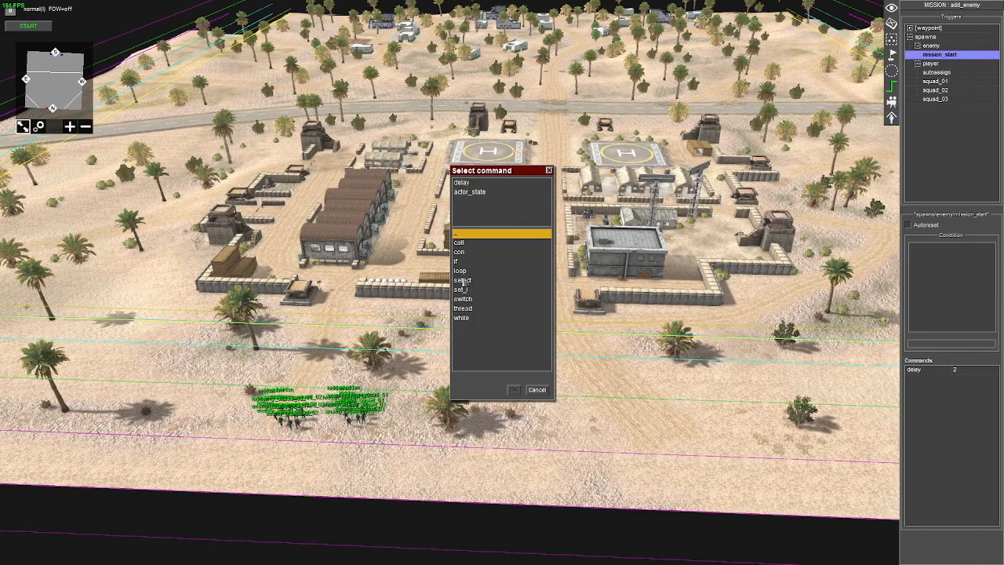
{"action": "double_click", "coordinate": [463, 290]}
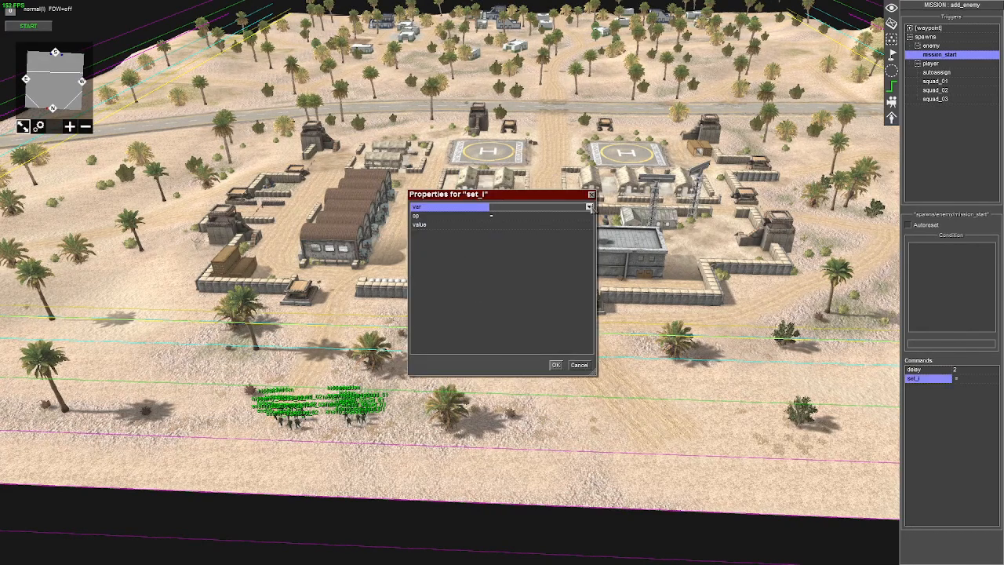
{"action": "left_click", "coordinate": [589, 206]}
{"action": "left_click", "coordinate": [514, 222]}
{"action": "left_click", "coordinate": [498, 225]}
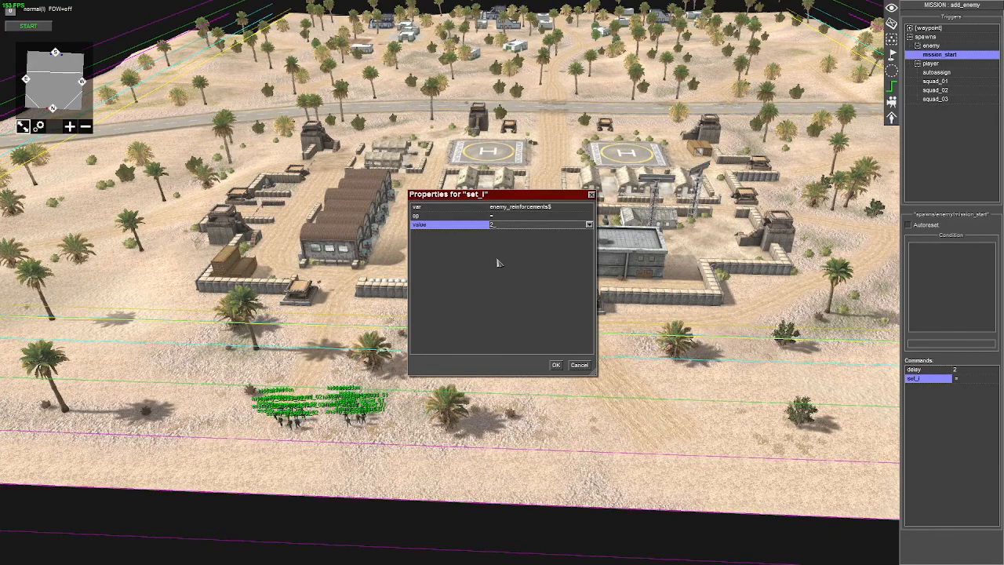
{"action": "type", "text": "2"}
{"action": "key", "text": "Return"}
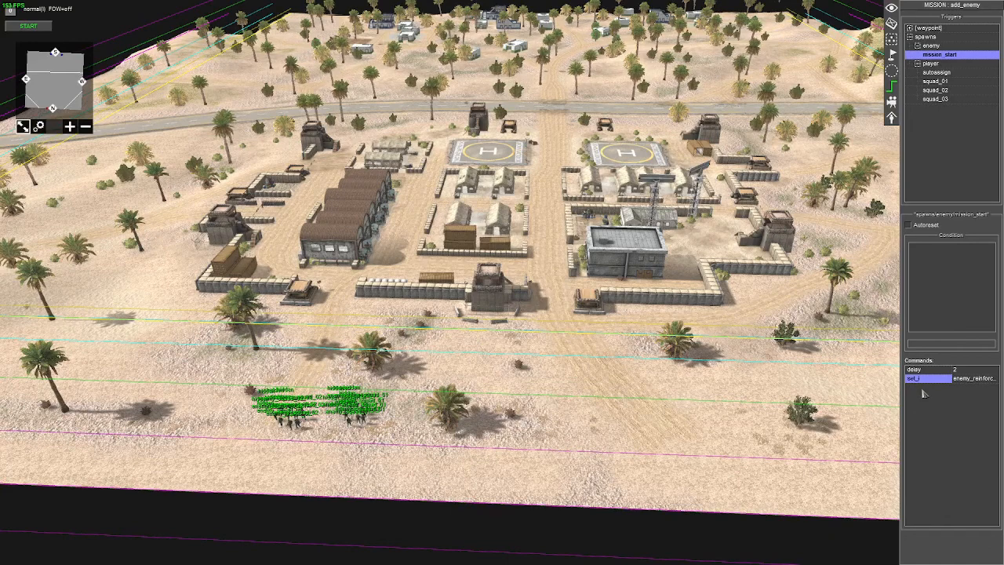
Duplicate the set_i command and change the copy so that it sets enemy_limit$ to 20
{"action": "right_click", "coordinate": [919, 382]}
{"action": "left_click", "coordinate": [925, 395]}
{"action": "double_click", "coordinate": [917, 390]}
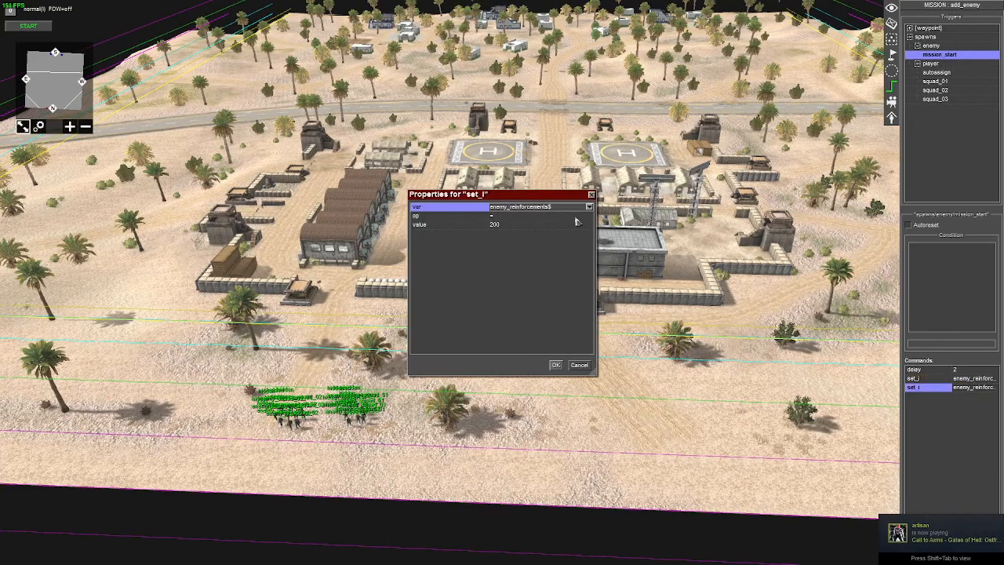
{"action": "left_click", "coordinate": [589, 206]}
{"action": "left_click", "coordinate": [514, 232]}
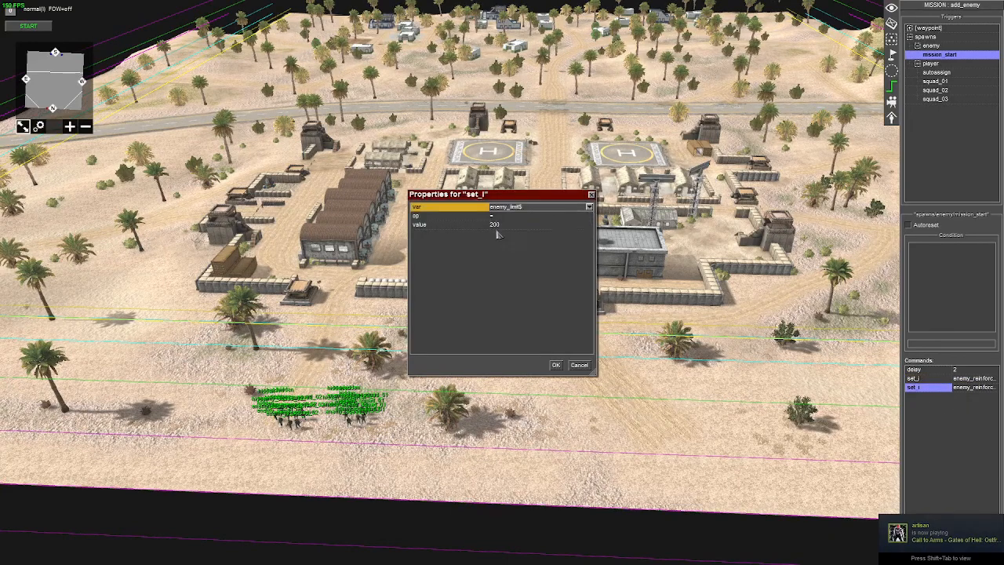
{"action": "left_click", "coordinate": [508, 226]}
{"action": "left_click", "coordinate": [509, 226]}
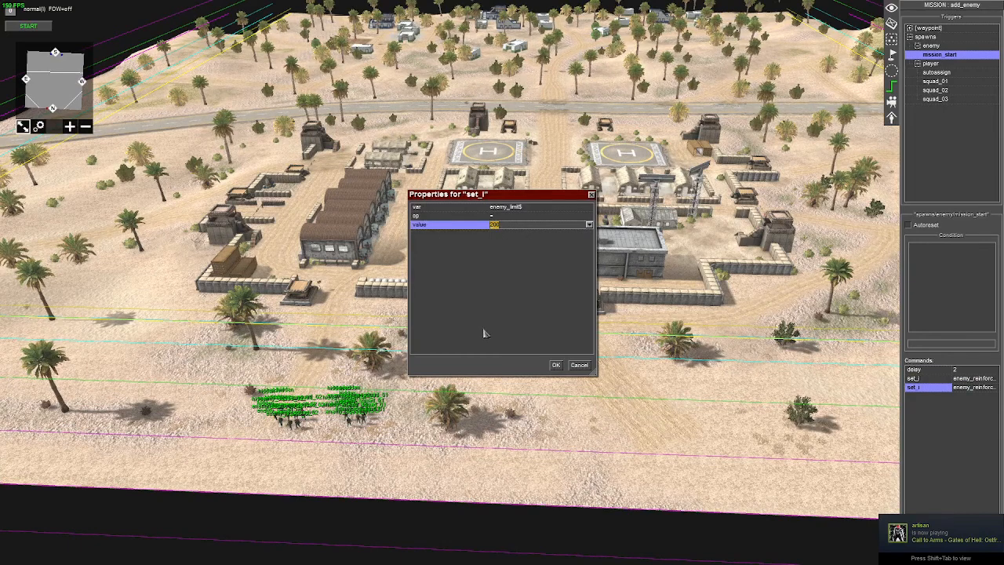
{"action": "type", "text": "20"}
{"action": "left_click", "coordinate": [556, 365]}
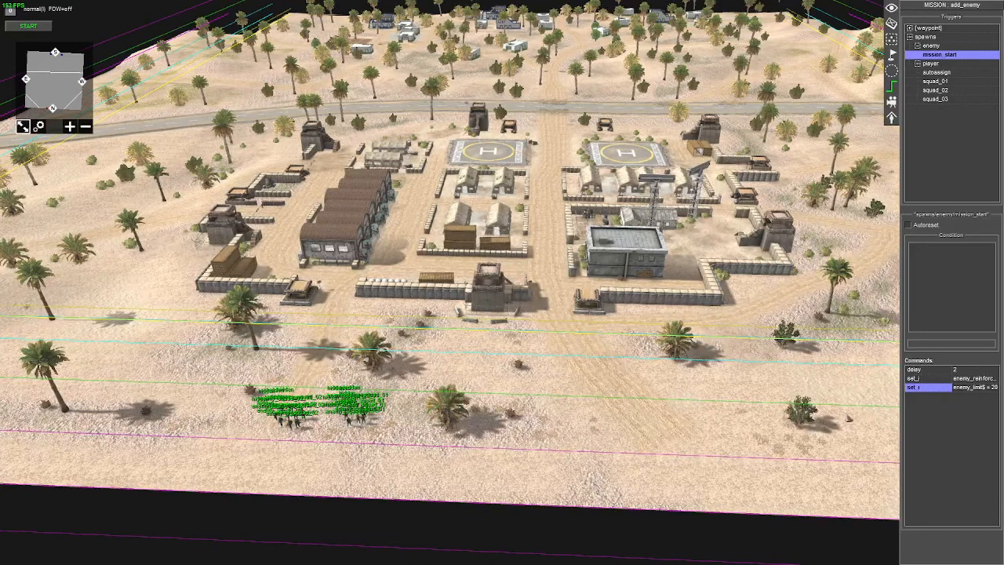
Add a new trigger named spawns/enemy/infantry_spawning beside the mission_start trigger
{"action": "scroll", "coordinate": [787, 404], "scroll_direction": "down", "scroll_amount": 1}
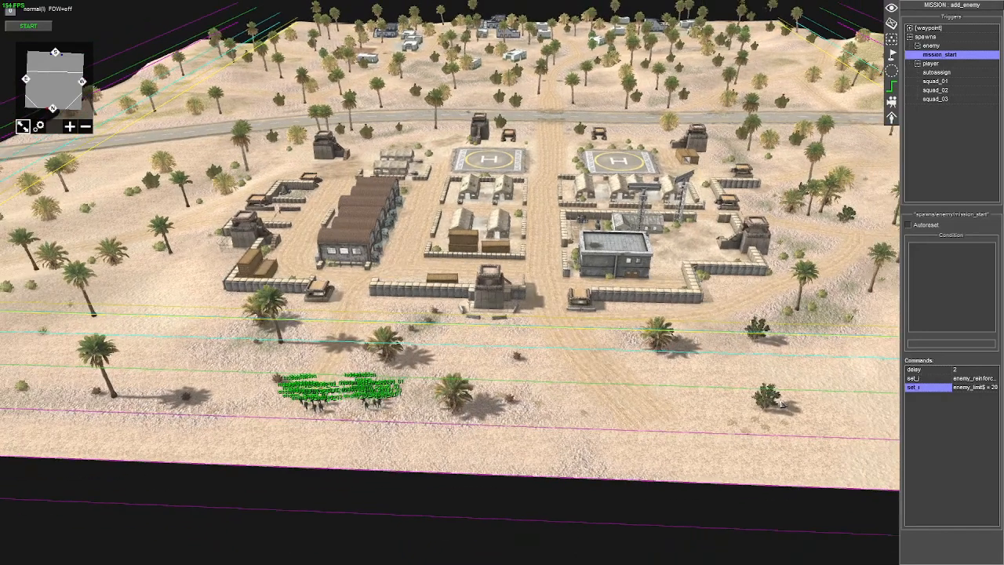
{"action": "scroll", "coordinate": [781, 401], "scroll_direction": "up", "scroll_amount": 1}
{"action": "right_click", "coordinate": [940, 54]}
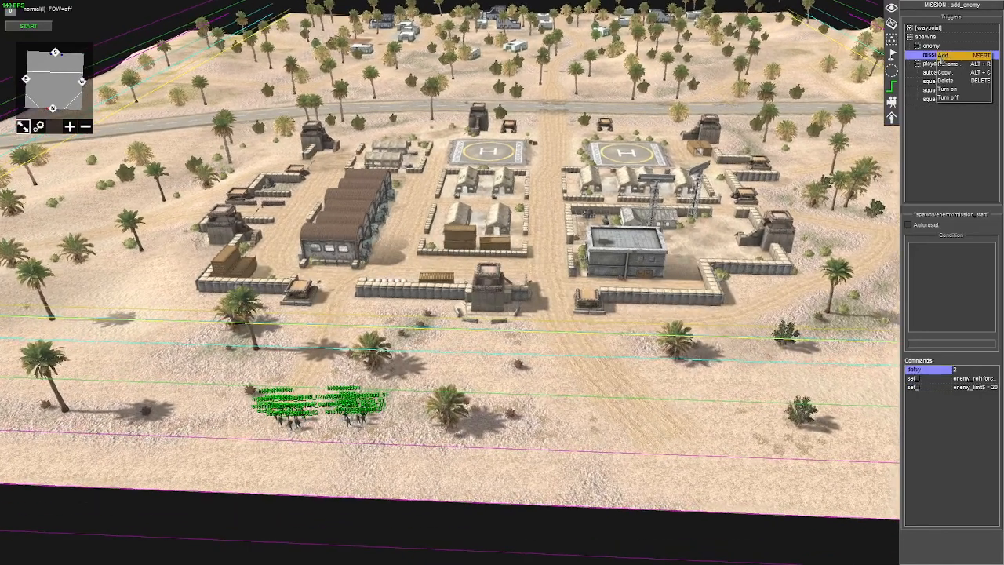
{"action": "left_click", "coordinate": [946, 64]}
{"action": "key", "text": "BackSpace"}
{"action": "key", "text": "BackSpace"}
{"action": "key", "text": "BackSpace"}
{"action": "key", "text": "BackSpace"}
{"action": "key", "text": "BackSpace"}
{"action": "key", "text": "BackSpace"}
{"action": "key", "text": "BackSpace"}
{"action": "key", "text": "BackSpace"}
{"action": "key", "text": "BackSpace"}
{"action": "key", "text": "BackSpace"}
{"action": "key", "text": "BackSpace"}
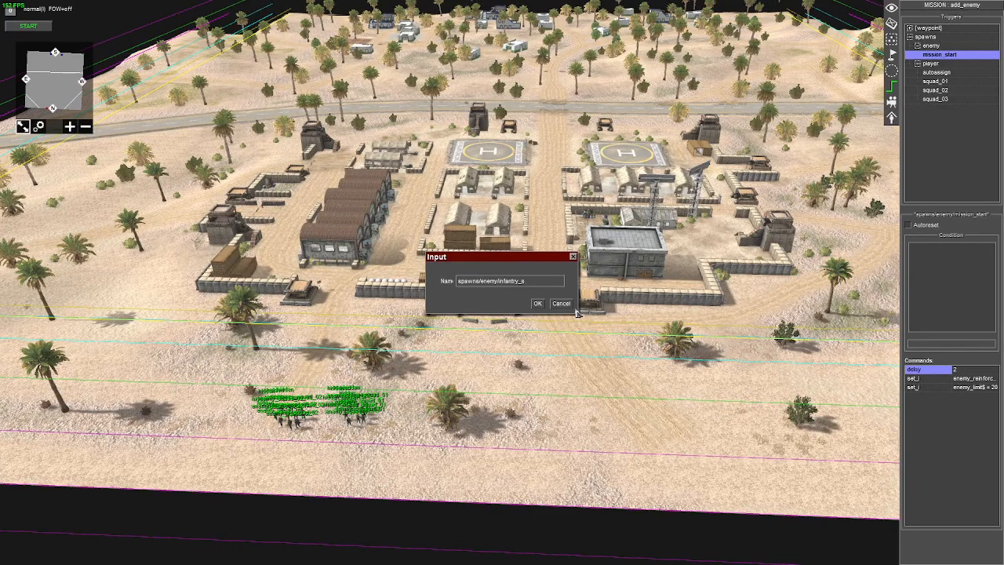
{"action": "type", "text": "ing_"}
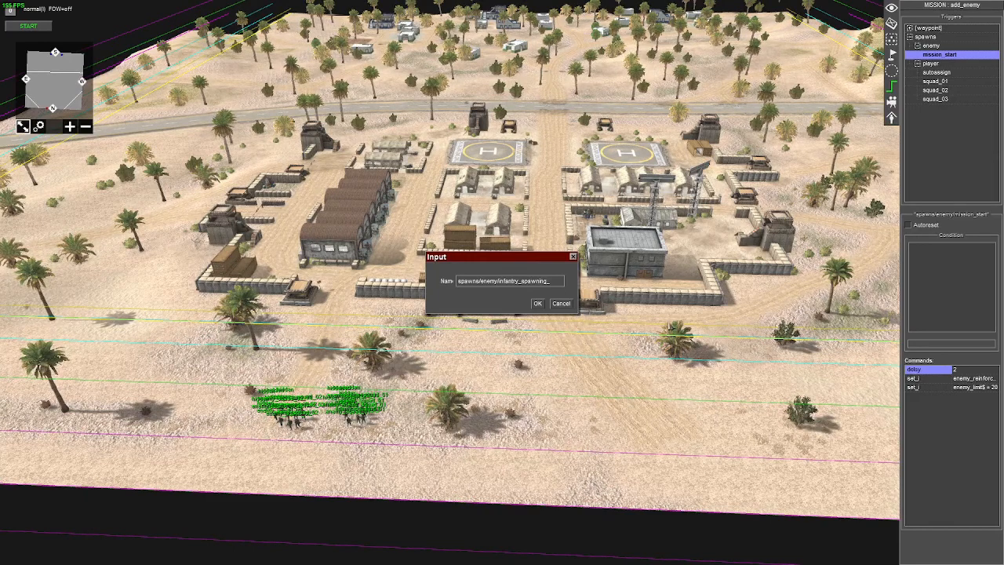
{"action": "key", "text": "Return"}
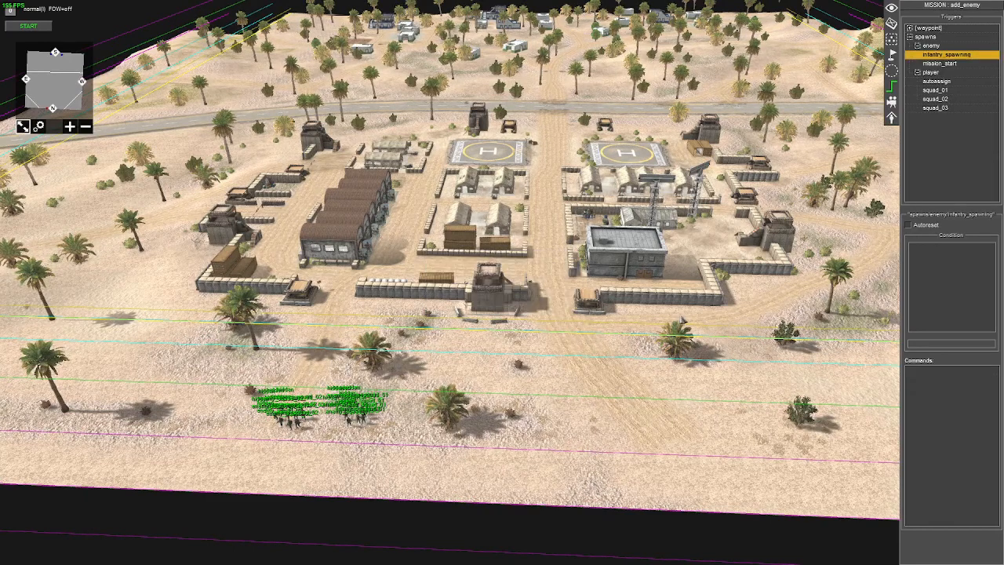
Add a cmp_i condition to the infantry_spawning trigger that requires enemy_reinforcements$ > 0
{"action": "right_click", "coordinate": [928, 300]}
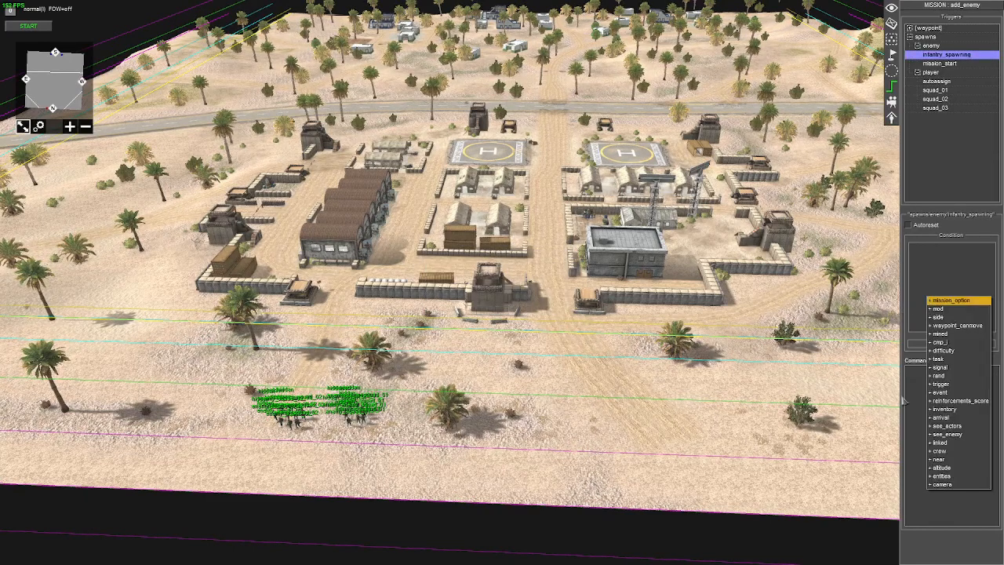
{"action": "left_click", "coordinate": [940, 343]}
{"action": "double_click", "coordinate": [927, 247]}
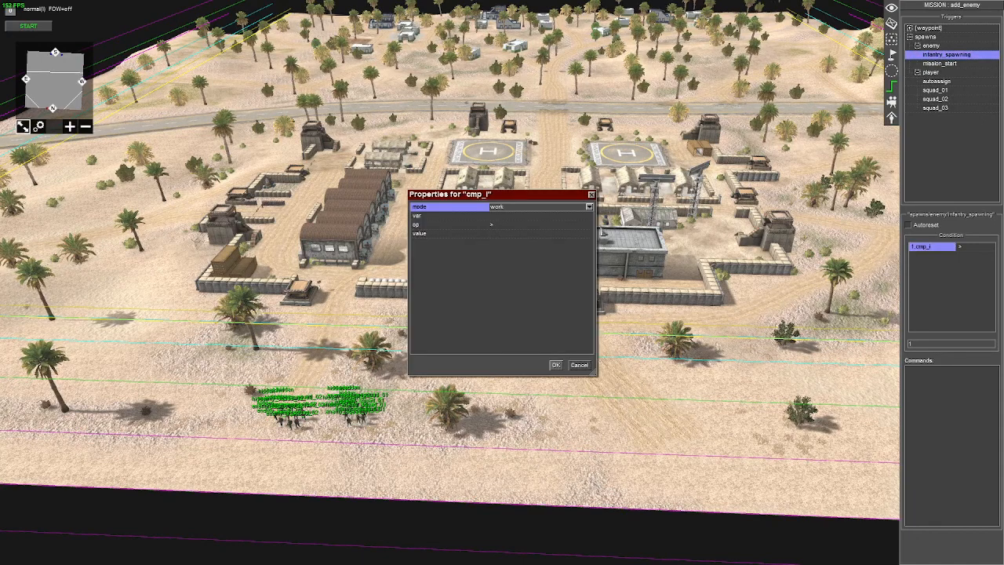
{"action": "left_click", "coordinate": [520, 215]}
{"action": "left_click", "coordinate": [589, 215]}
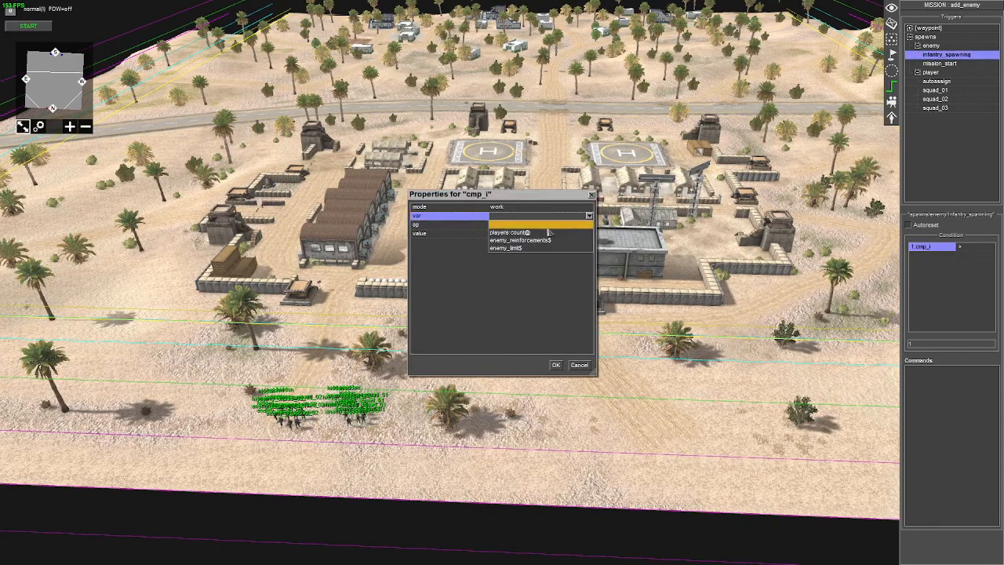
{"action": "left_click", "coordinate": [549, 240]}
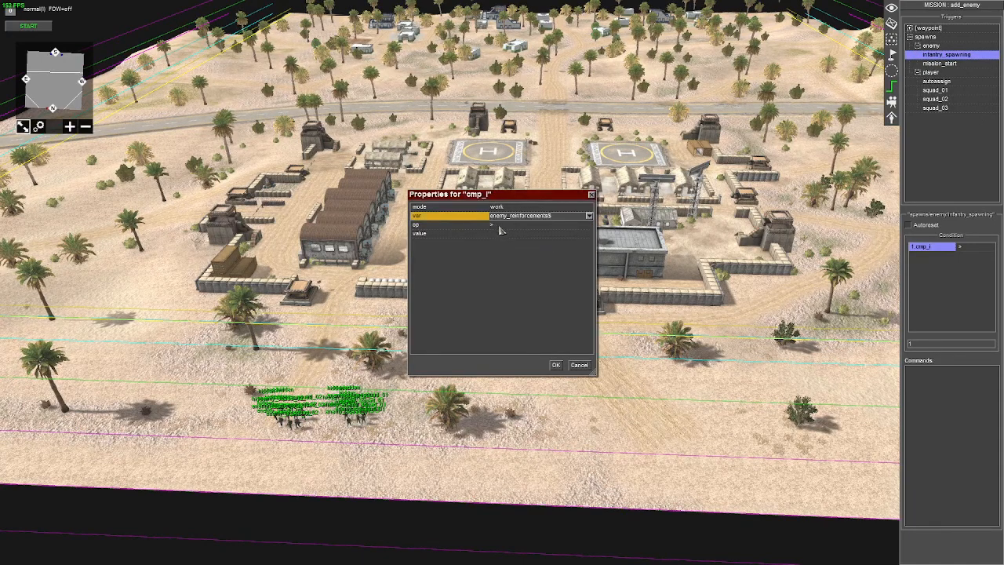
{"action": "left_click", "coordinate": [506, 234]}
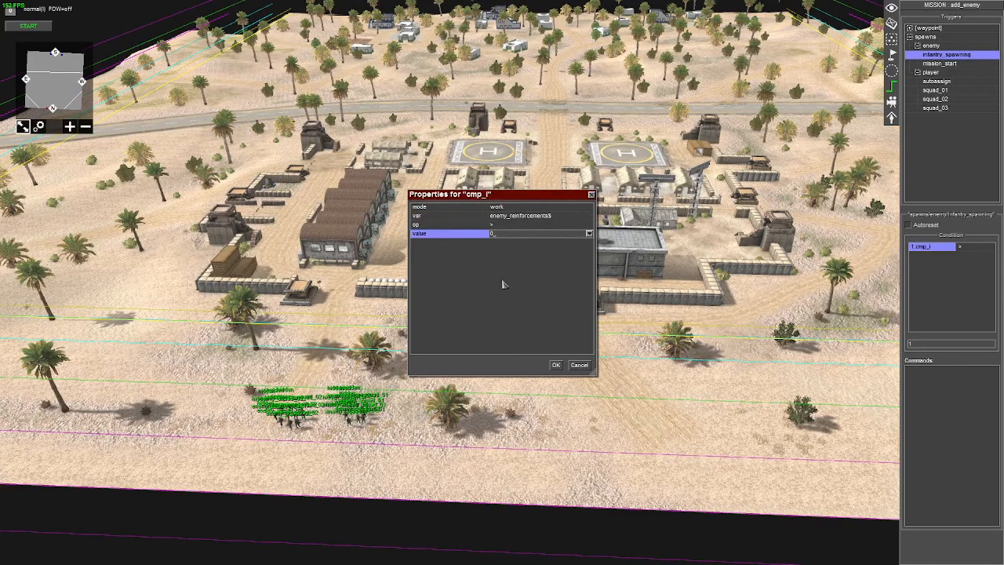
{"action": "key", "text": "Return"}
Add an entities condition to the infantry_spawning trigger, set its selector source to advanced and add a group to the selector
{"action": "right_click", "coordinate": [929, 273]}
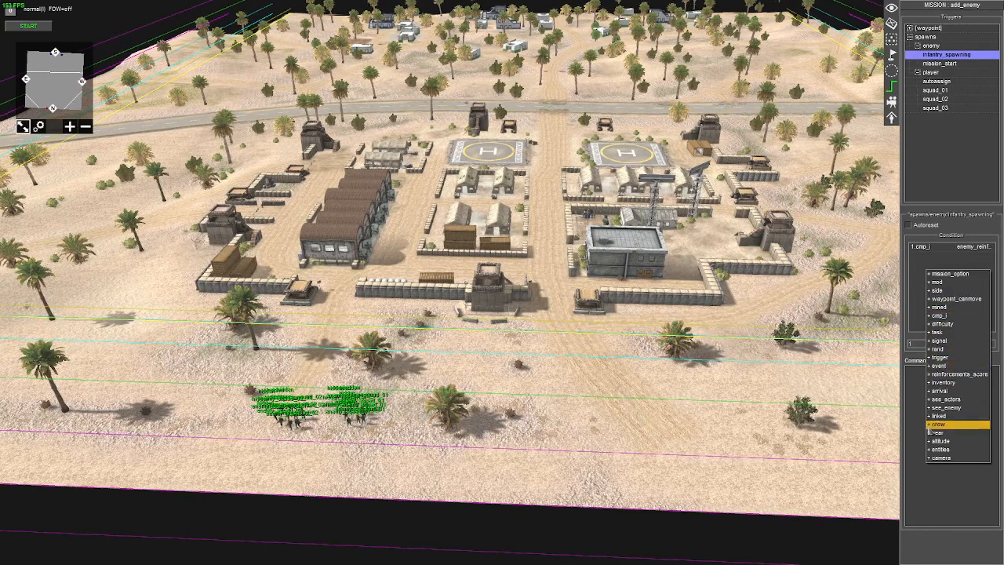
{"action": "left_click", "coordinate": [939, 449]}
{"action": "double_click", "coordinate": [929, 256]}
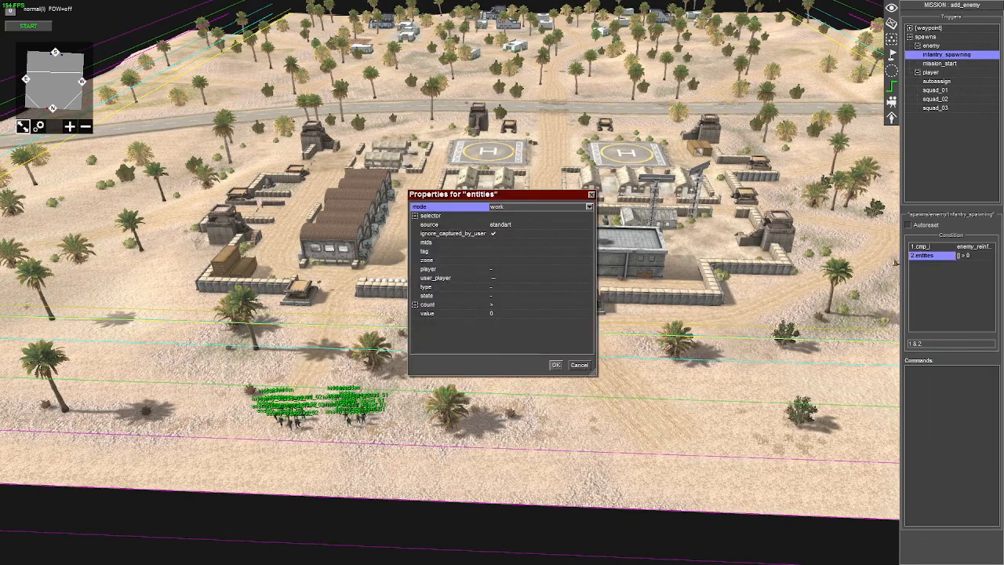
{"action": "left_click", "coordinate": [524, 229]}
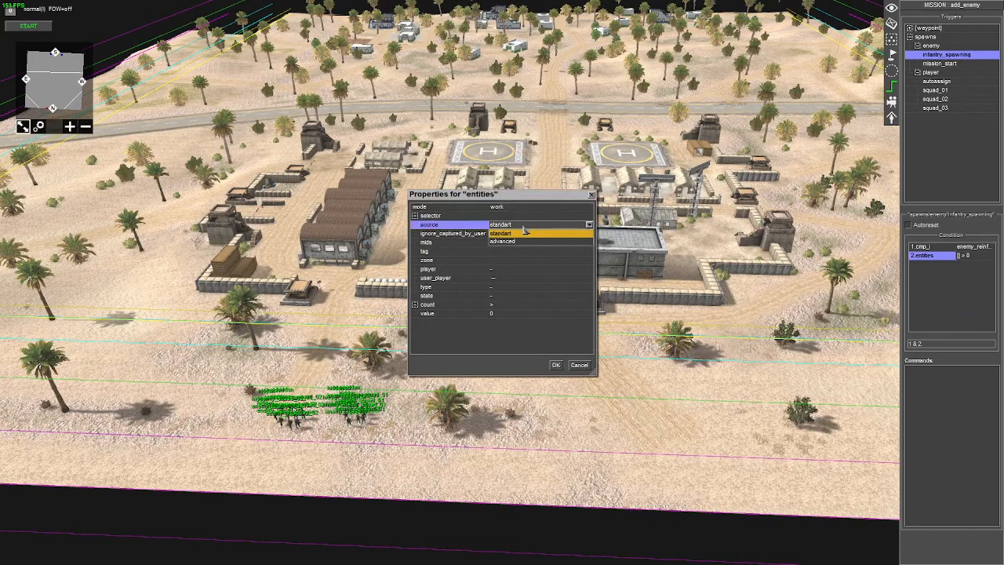
{"action": "left_click", "coordinate": [526, 243]}
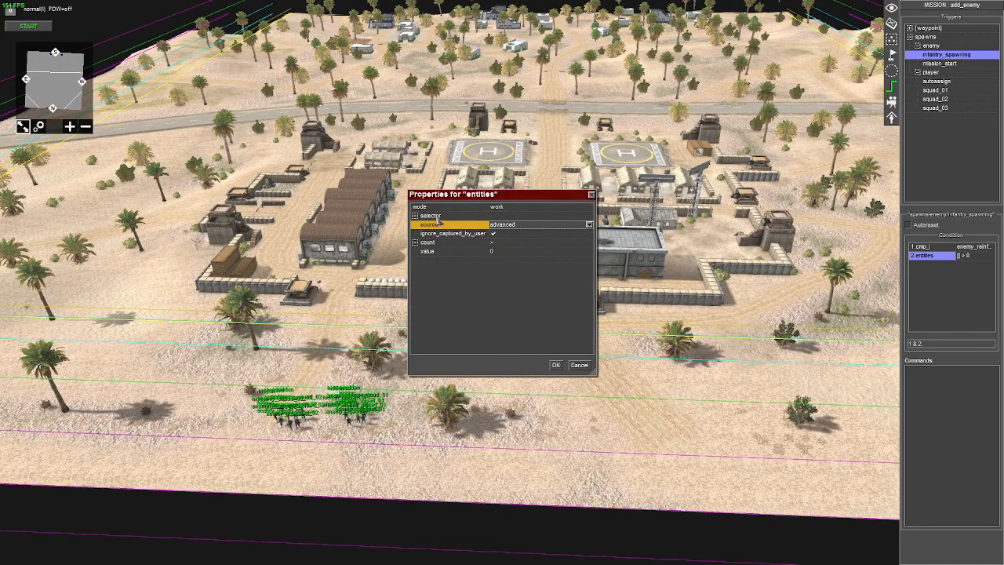
{"action": "right_click", "coordinate": [437, 218]}
{"action": "left_click", "coordinate": [448, 224]}
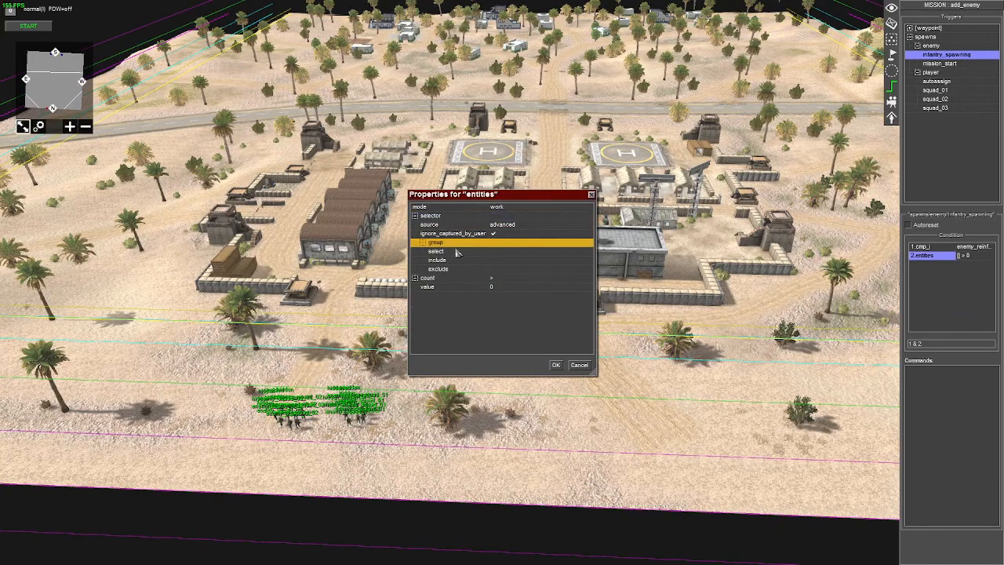
{"action": "right_click", "coordinate": [457, 252]}
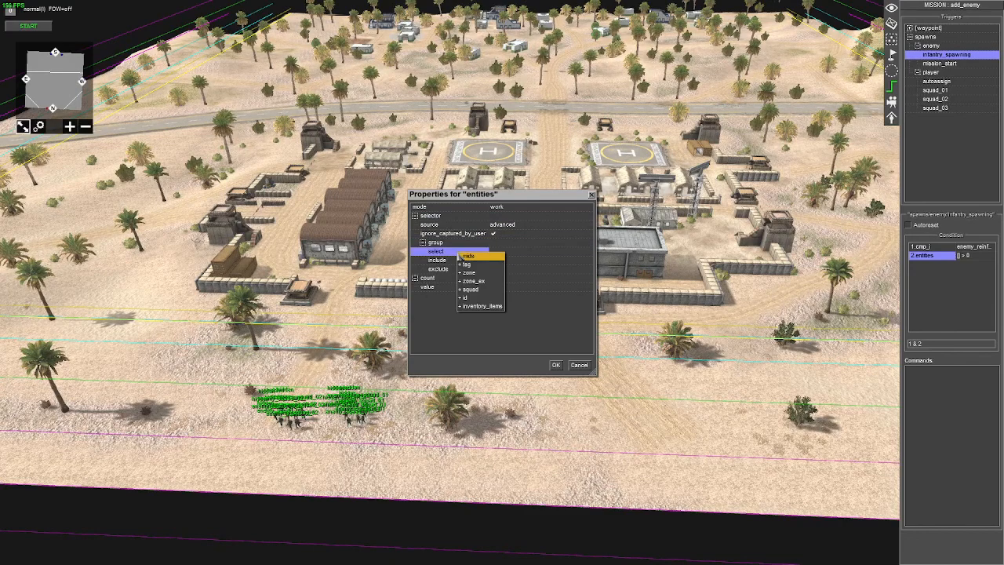
Add include filters to the entities selector group for player 1 and the prop human
{"action": "right_click", "coordinate": [445, 262]}
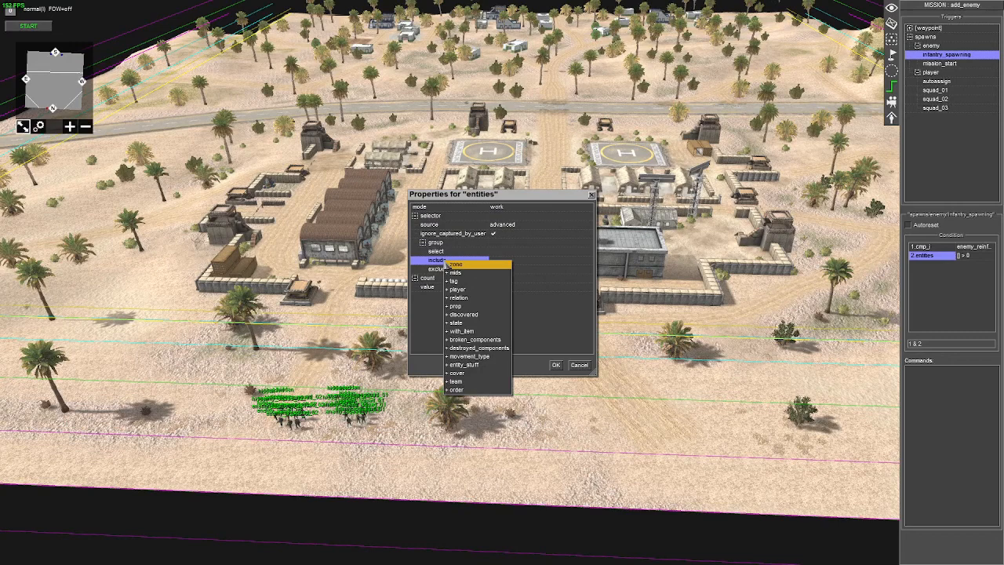
{"action": "left_click", "coordinate": [459, 290]}
{"action": "left_click", "coordinate": [588, 270]}
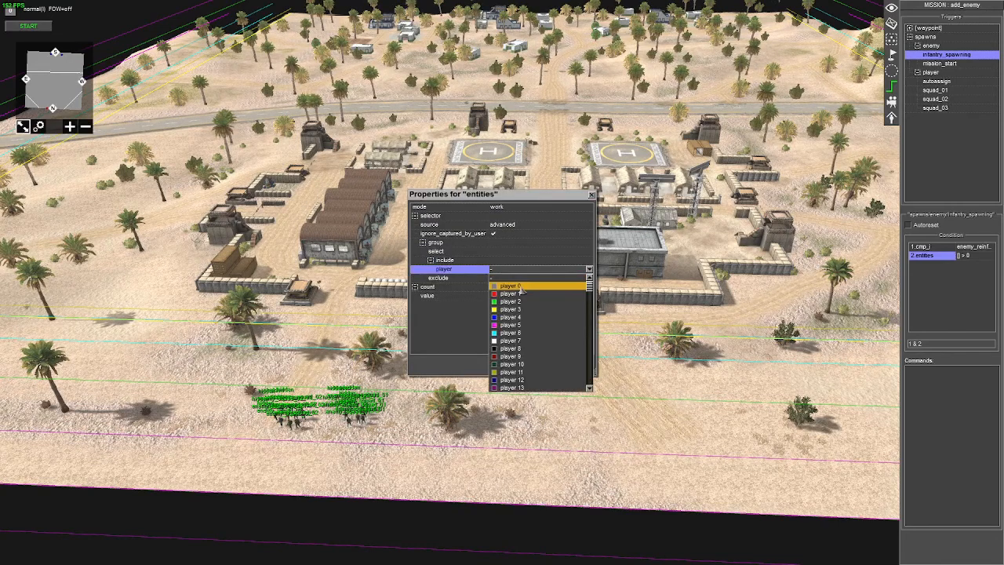
{"action": "left_click", "coordinate": [518, 295]}
{"action": "right_click", "coordinate": [444, 260]}
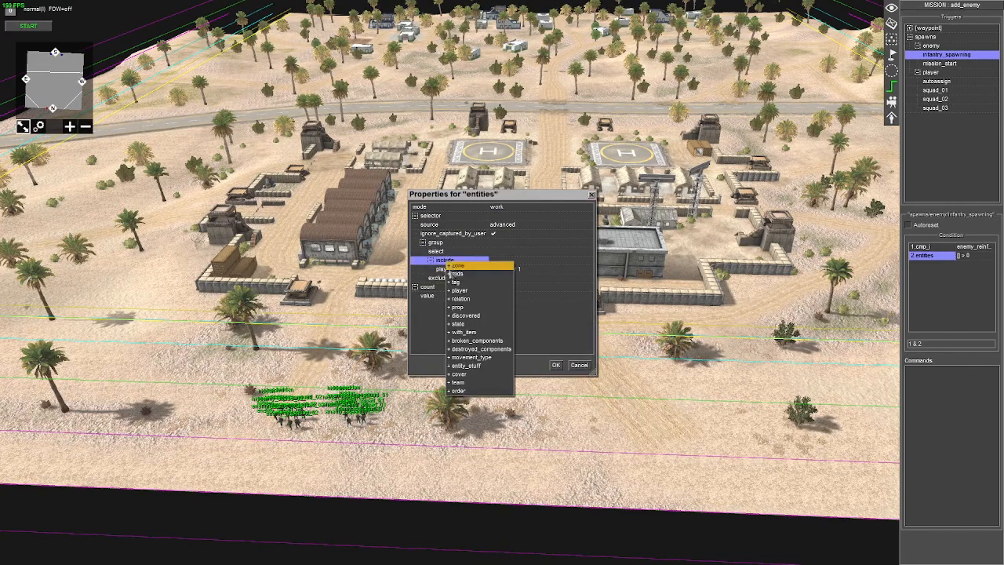
{"action": "left_click", "coordinate": [459, 312]}
{"action": "left_click", "coordinate": [588, 278]}
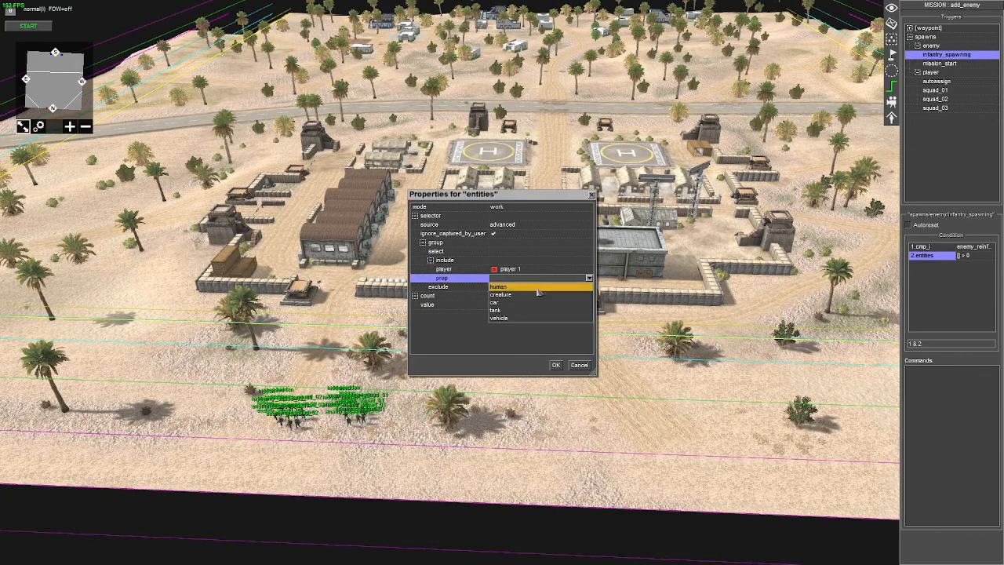
{"action": "left_click", "coordinate": [493, 287]}
Add two state filters to the group's exclude list, one for dead and one for inactive
{"action": "right_click", "coordinate": [451, 287]}
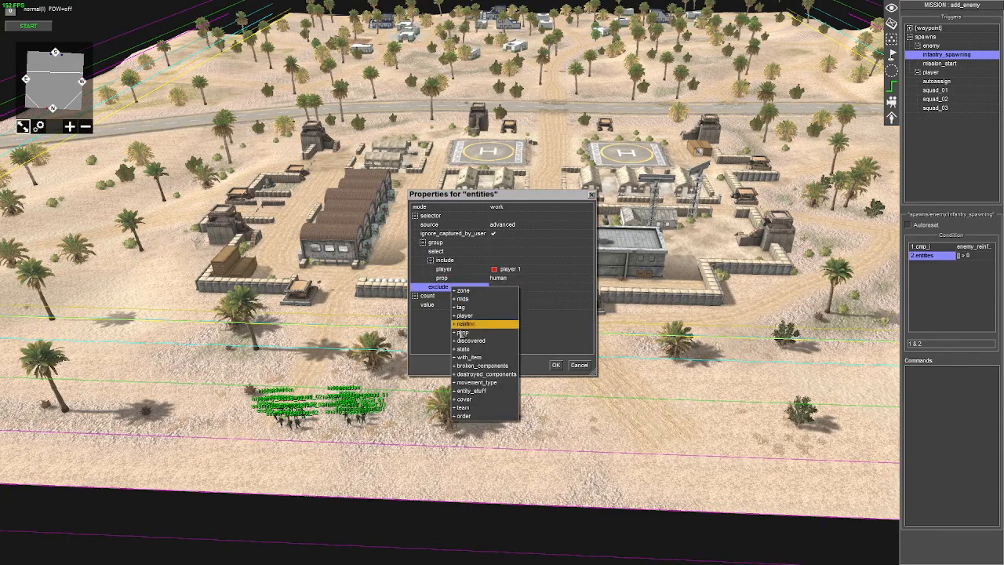
{"action": "left_click", "coordinate": [471, 348]}
{"action": "left_click", "coordinate": [589, 295]}
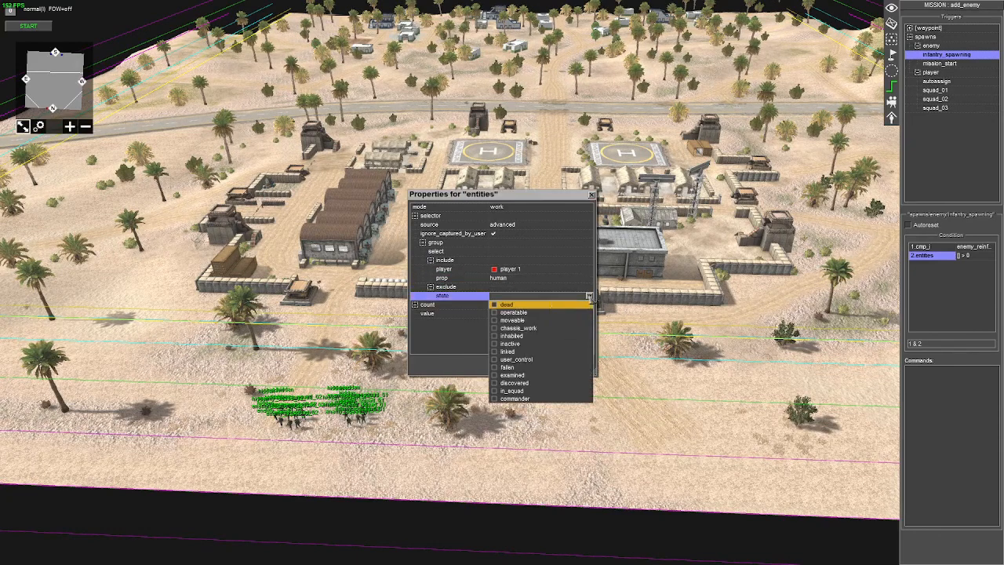
{"action": "left_click", "coordinate": [494, 304]}
{"action": "right_click", "coordinate": [455, 298]}
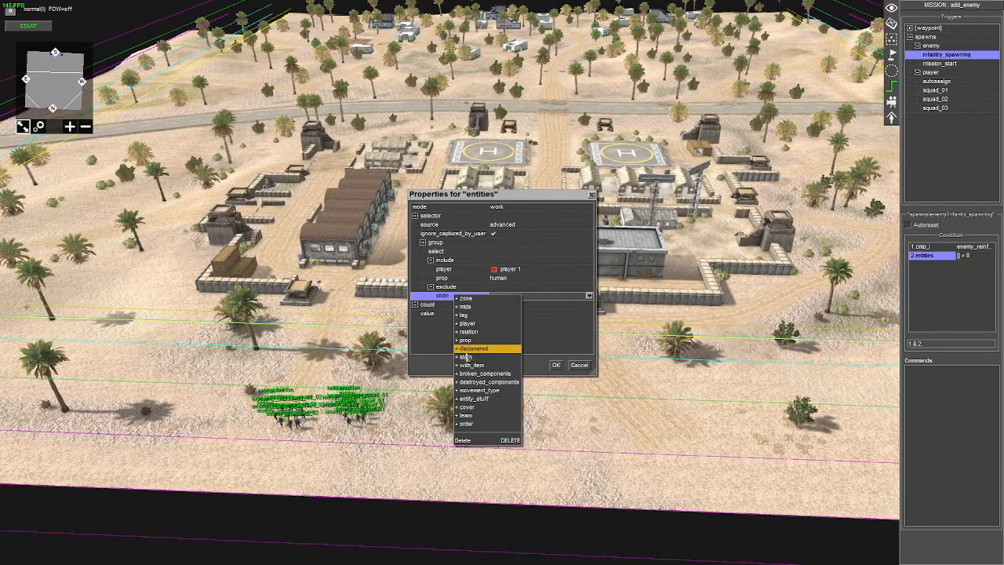
{"action": "left_click", "coordinate": [470, 347]}
{"action": "left_click", "coordinate": [589, 306]}
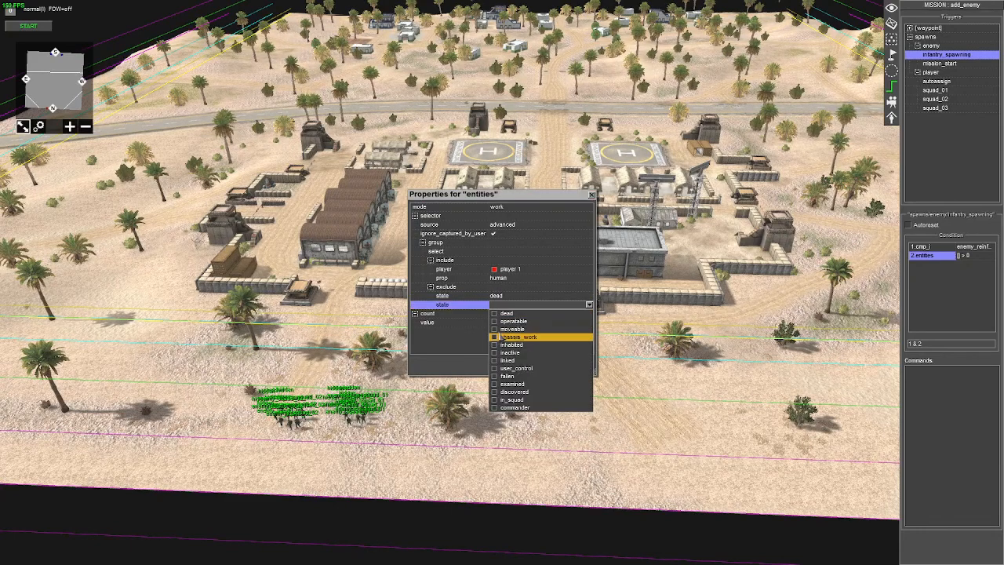
{"action": "left_click", "coordinate": [494, 353]}
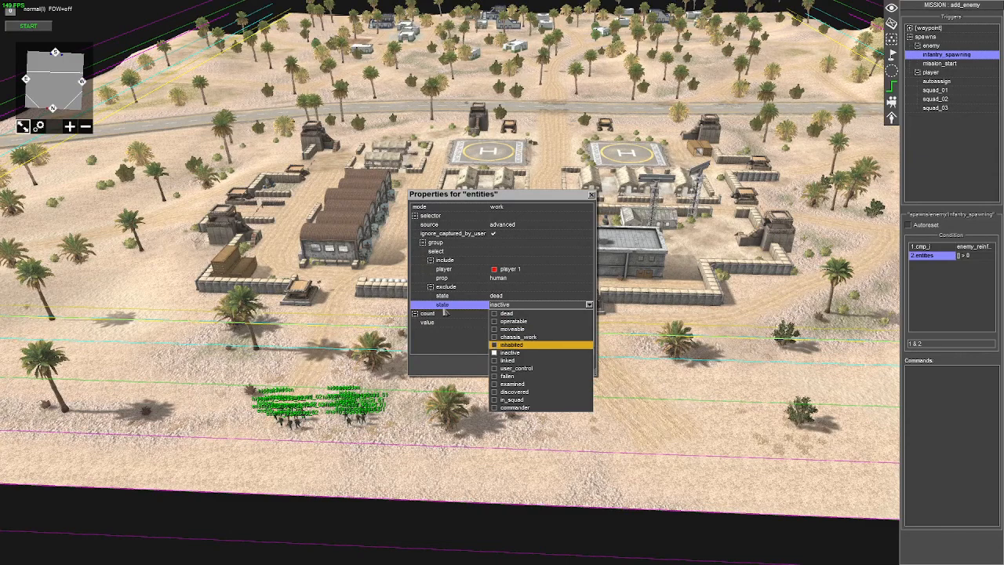
Add a third state filter to the group's exclude list and set it to linked
{"action": "right_click", "coordinate": [454, 288]}
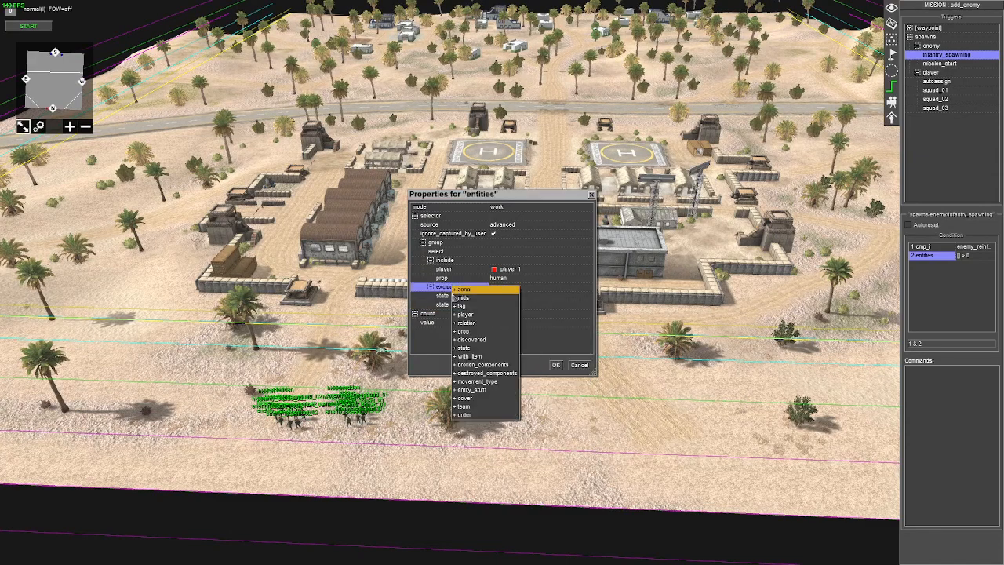
{"action": "left_click", "coordinate": [471, 348]}
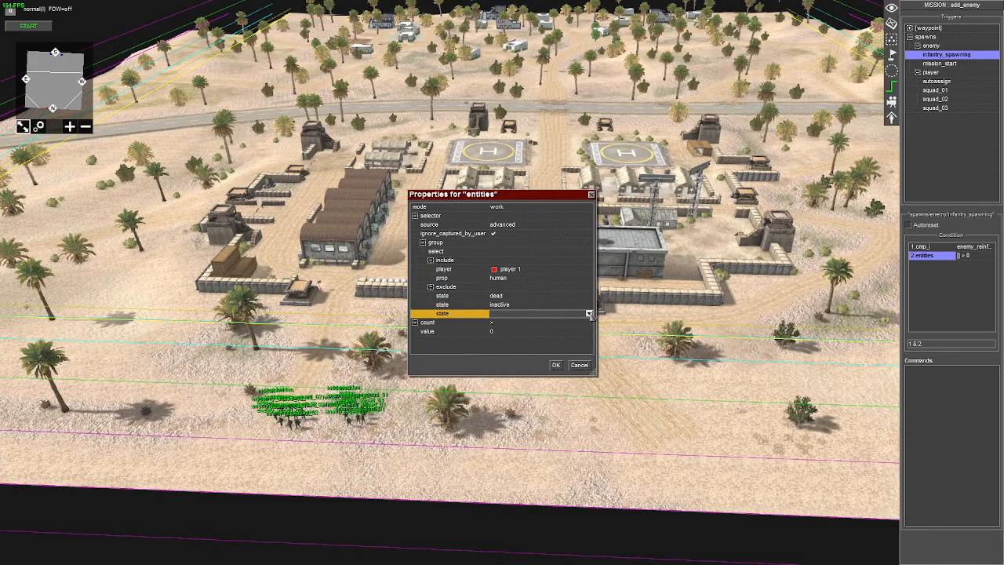
{"action": "left_click", "coordinate": [588, 314]}
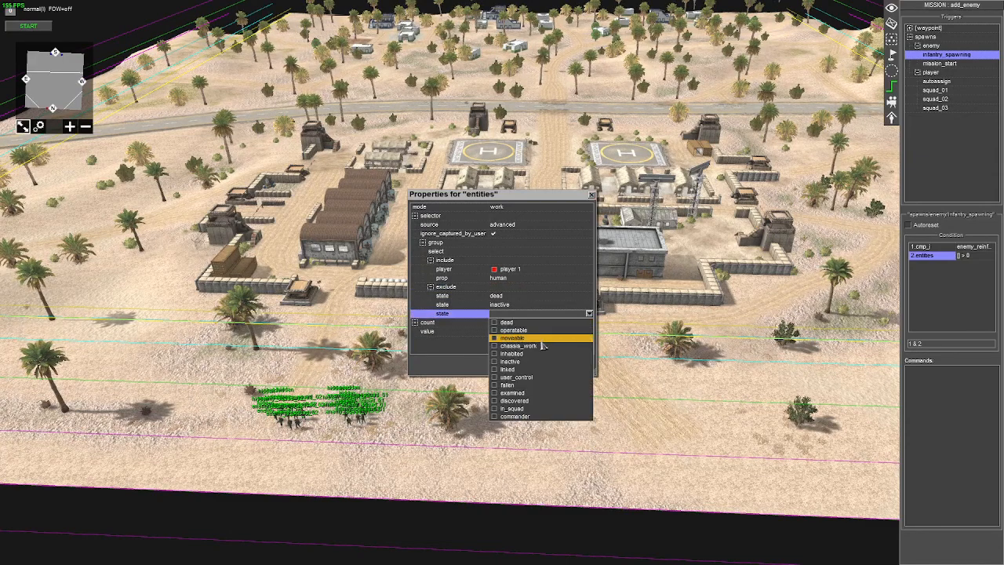
{"action": "left_click", "coordinate": [494, 371]}
{"action": "left_click", "coordinate": [473, 347]}
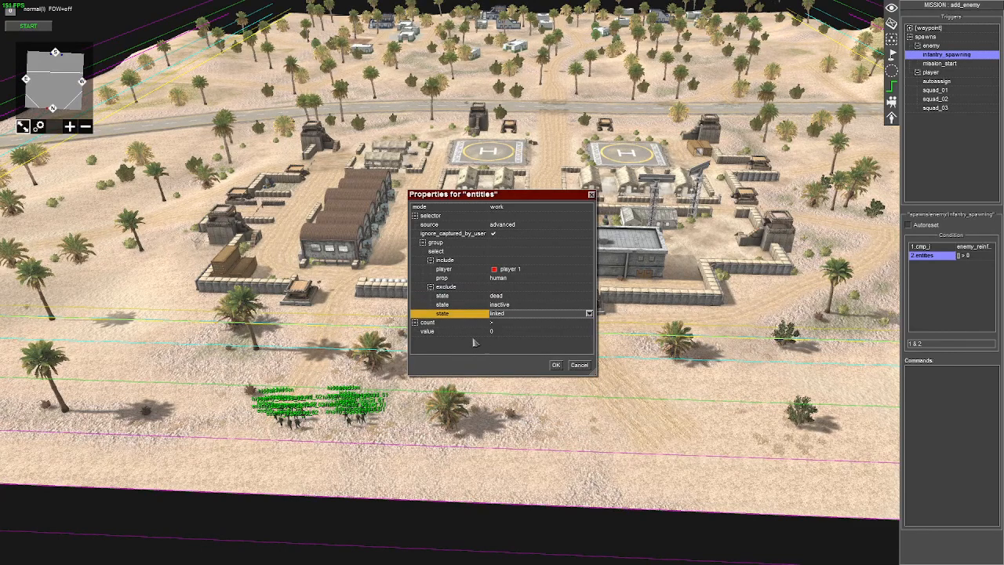
Set the entities count comparison to < enemy_limit$, apply the condition, and recheck the cmp_i condition's properties
{"action": "left_click", "coordinate": [499, 323]}
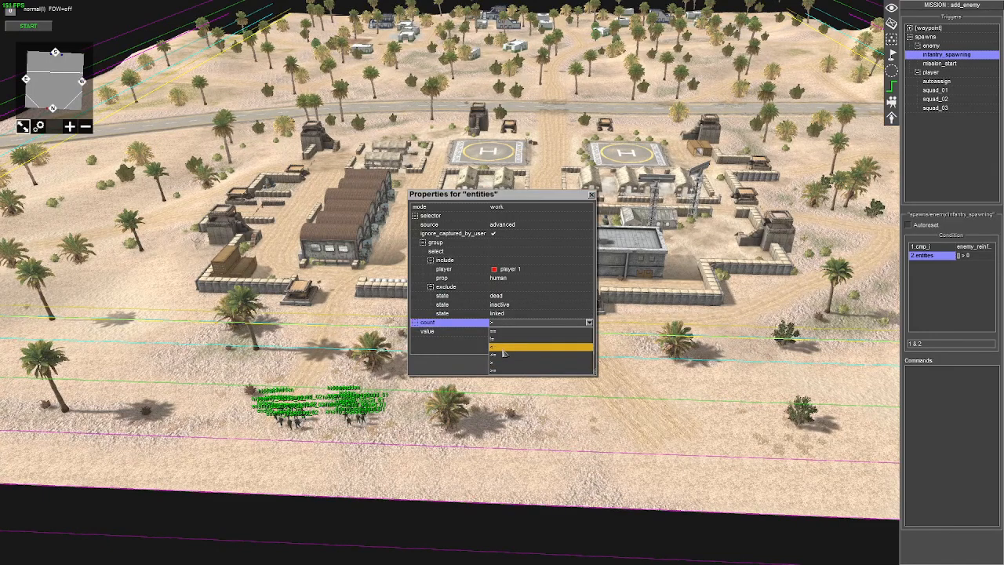
{"action": "left_click", "coordinate": [503, 348]}
{"action": "left_click", "coordinate": [512, 332]}
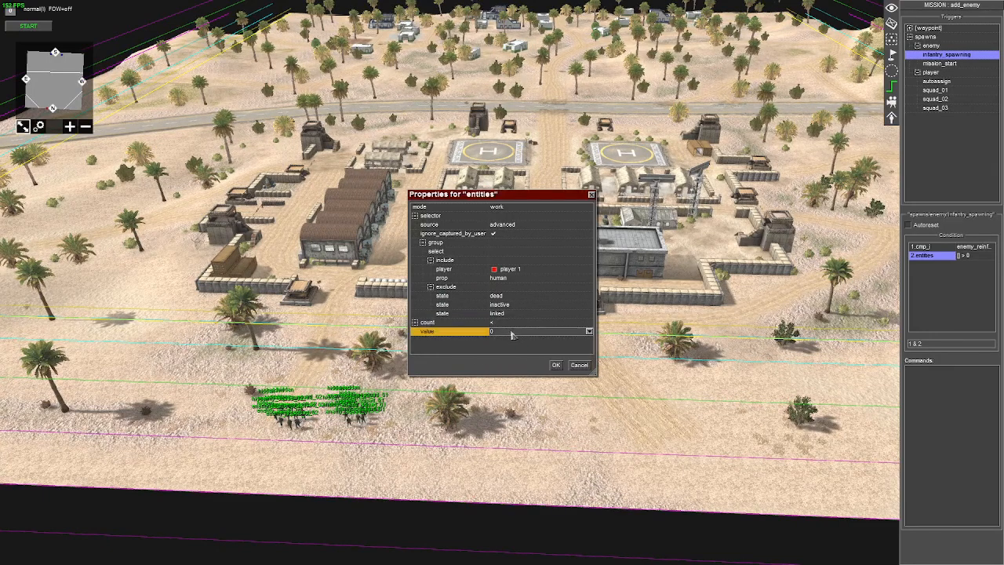
{"action": "left_click", "coordinate": [589, 333]}
{"action": "left_click", "coordinate": [510, 353]}
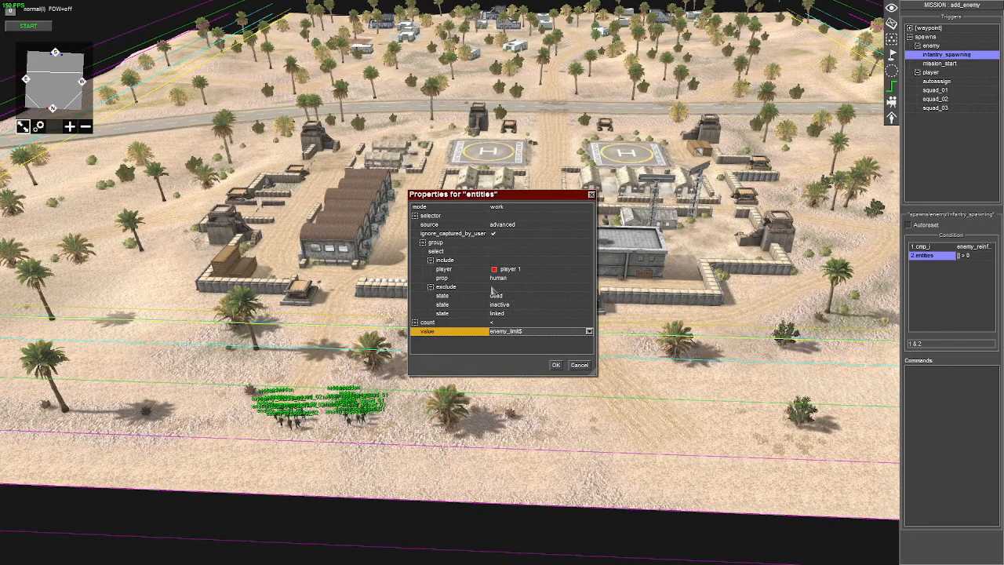
{"action": "left_click", "coordinate": [555, 365]}
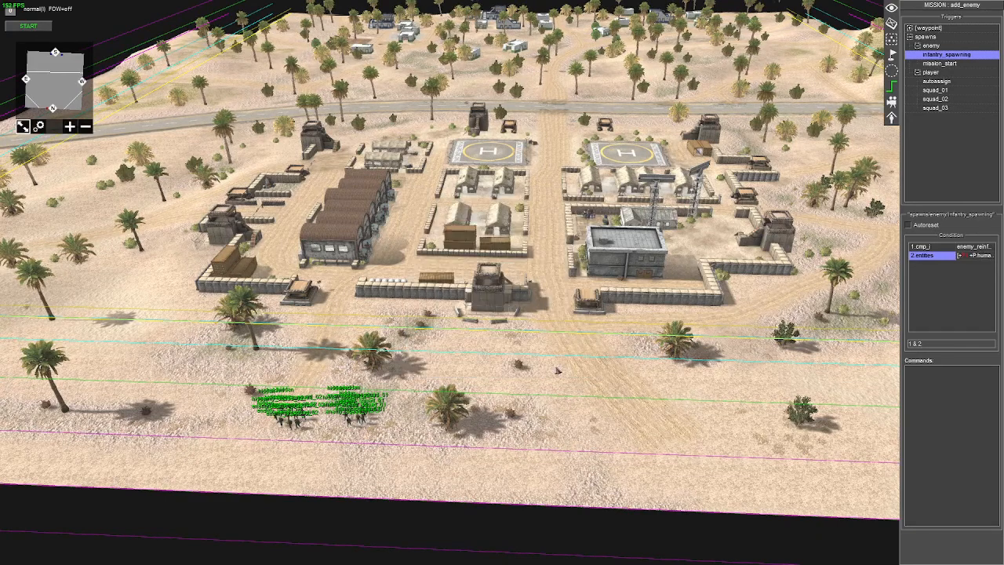
{"action": "double_click", "coordinate": [925, 246]}
{"action": "left_click", "coordinate": [557, 367]}
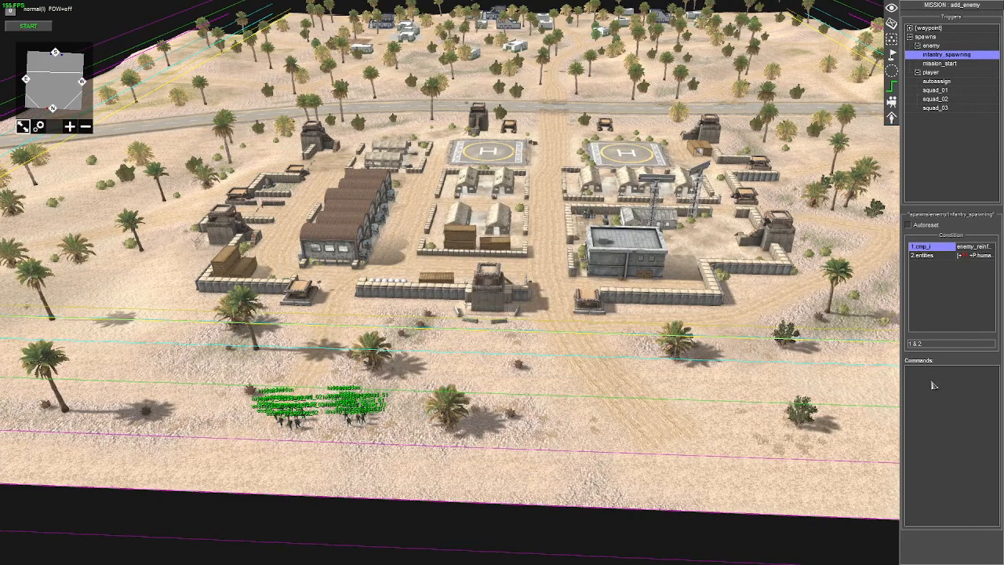
Add a delay command with a time of 0.5 to the infantry_spawning trigger
{"action": "key", "text": "Right"}
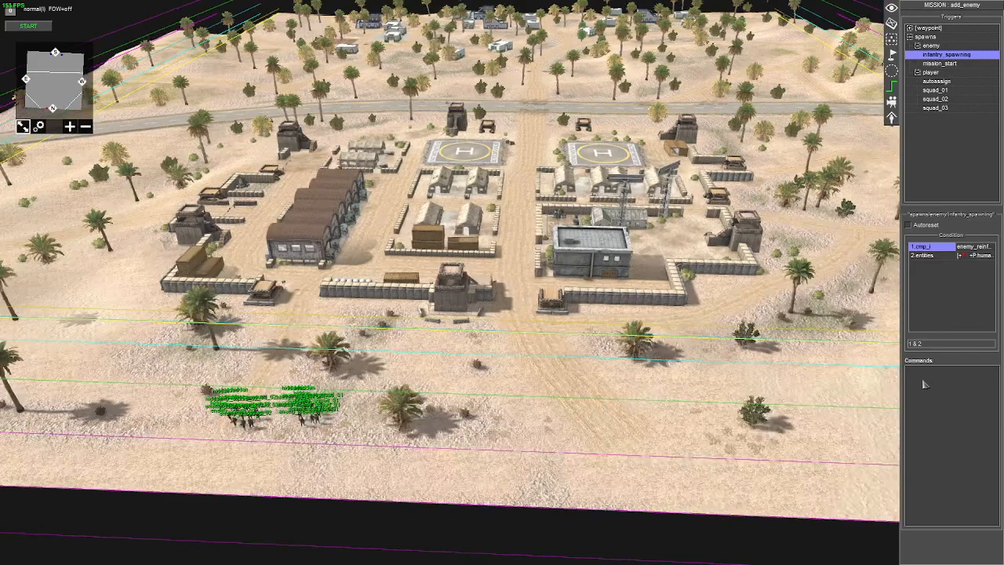
{"action": "right_click", "coordinate": [927, 382]}
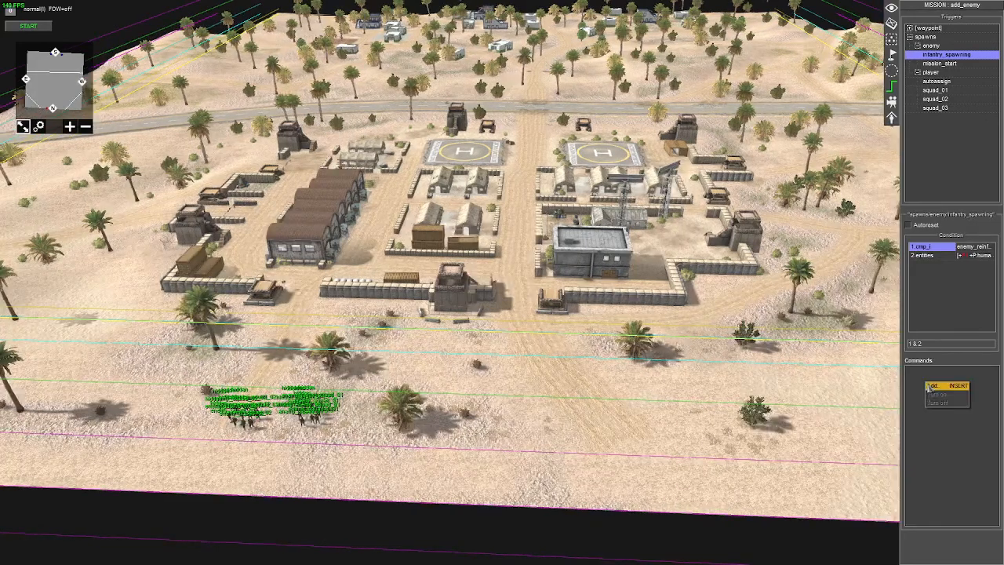
{"action": "left_click", "coordinate": [934, 388]}
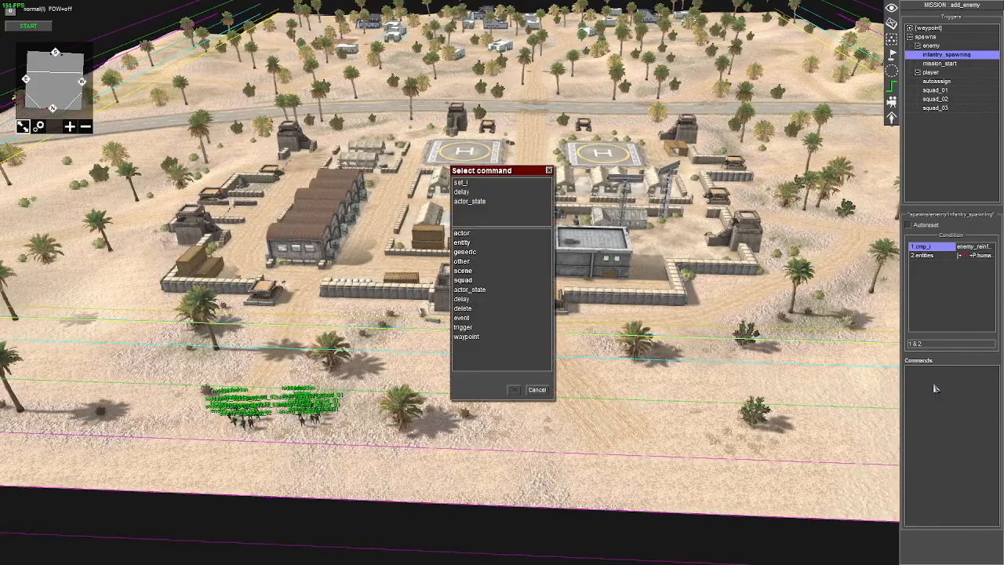
{"action": "left_click", "coordinate": [463, 302]}
{"action": "double_click", "coordinate": [476, 303]}
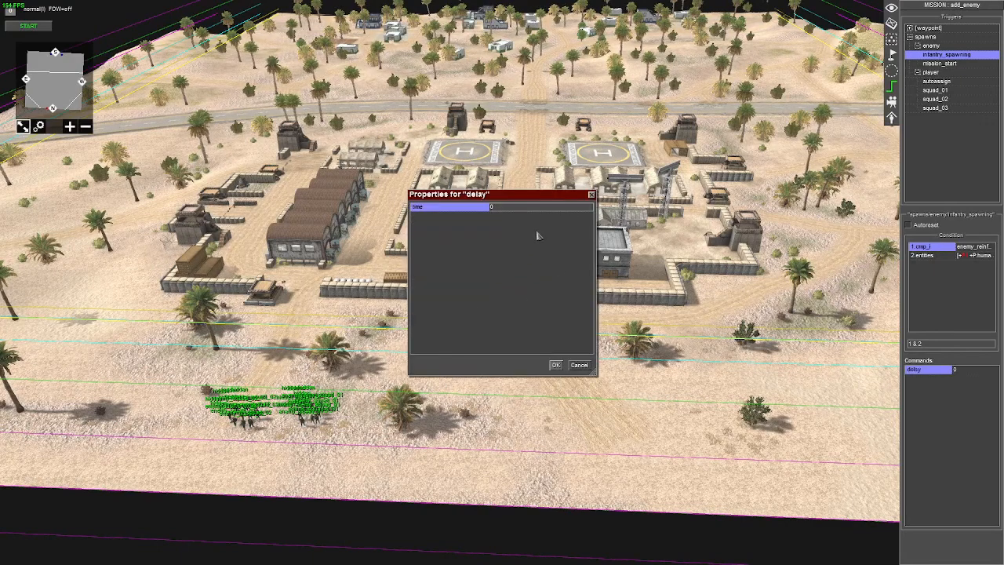
{"action": "left_click", "coordinate": [508, 208]}
{"action": "type", "text": ".5"}
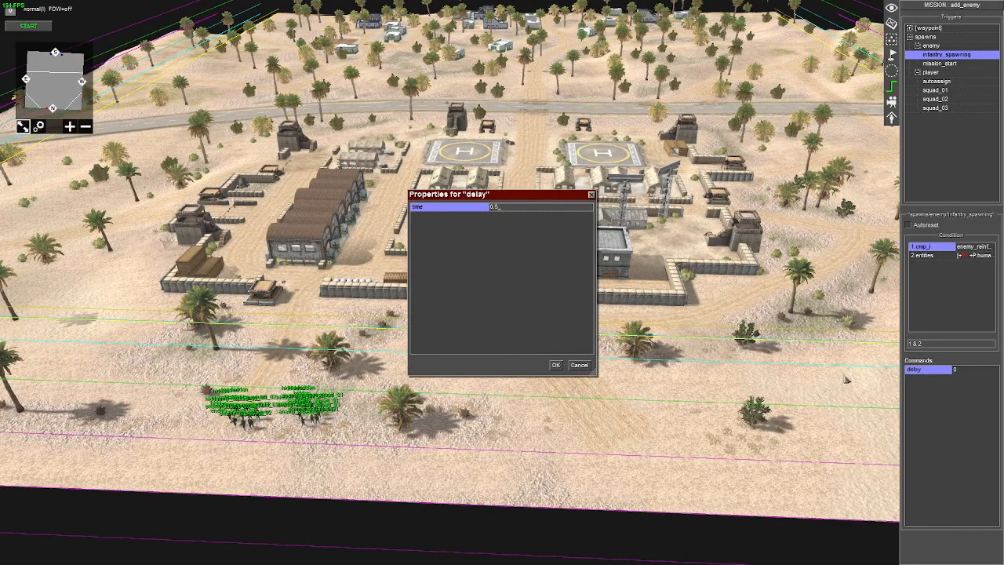
{"action": "key", "text": "Return"}
Add a switch command after the delay in the infantry_spawning trigger and add a case inside it
{"action": "right_click", "coordinate": [933, 392]}
{"action": "left_click", "coordinate": [939, 395]}
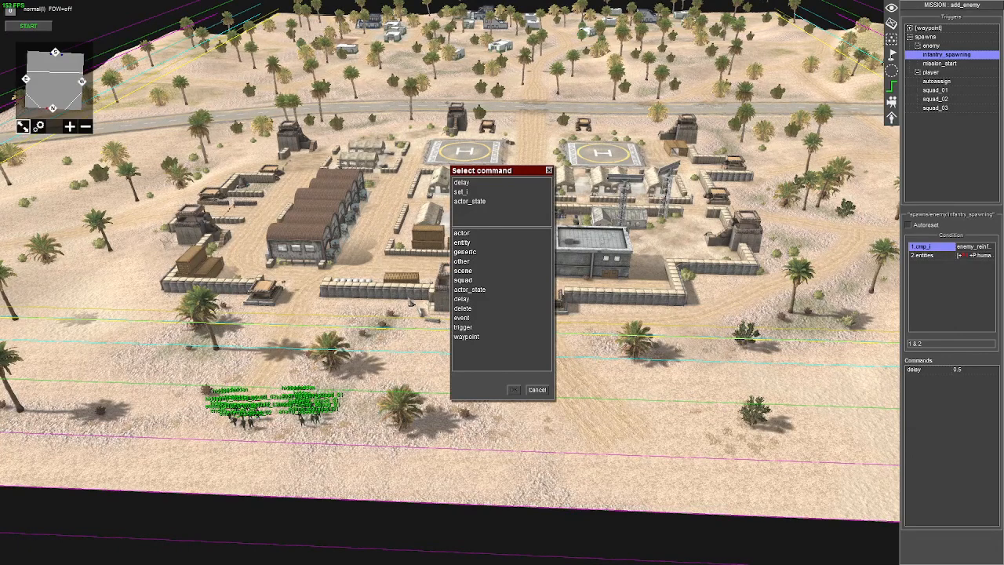
{"action": "left_click", "coordinate": [461, 261]}
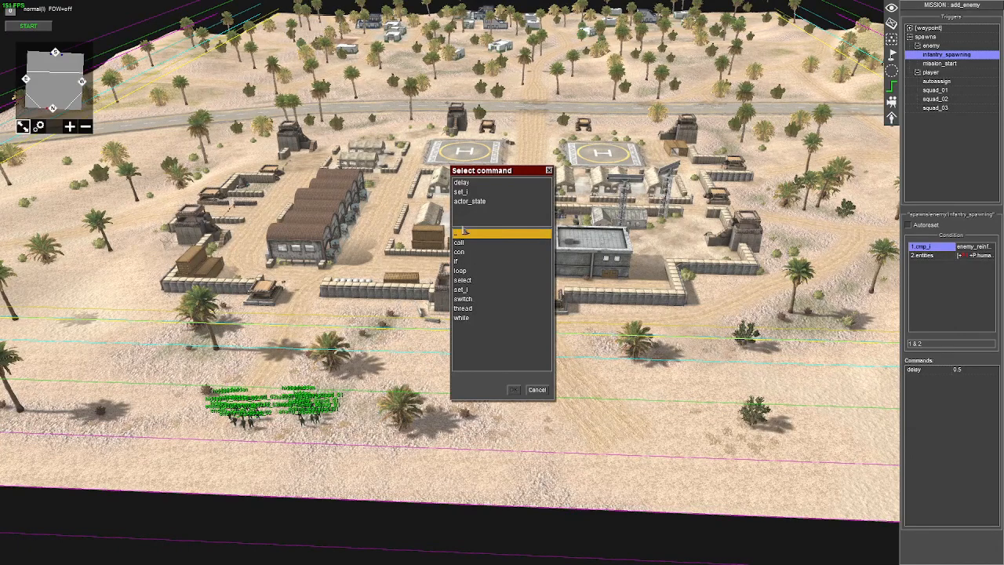
{"action": "double_click", "coordinate": [467, 300]}
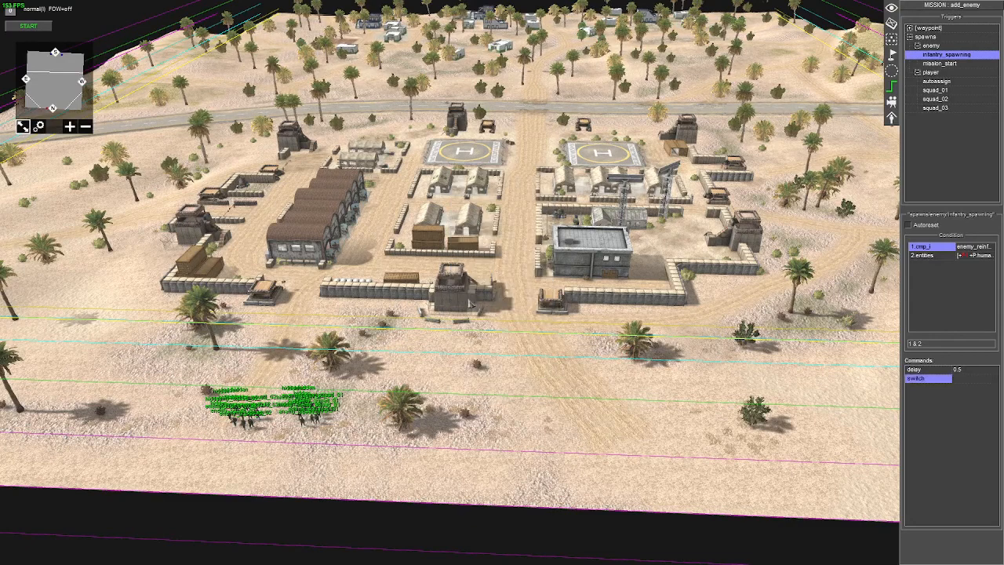
{"action": "right_click", "coordinate": [925, 381]}
{"action": "left_click", "coordinate": [939, 383]}
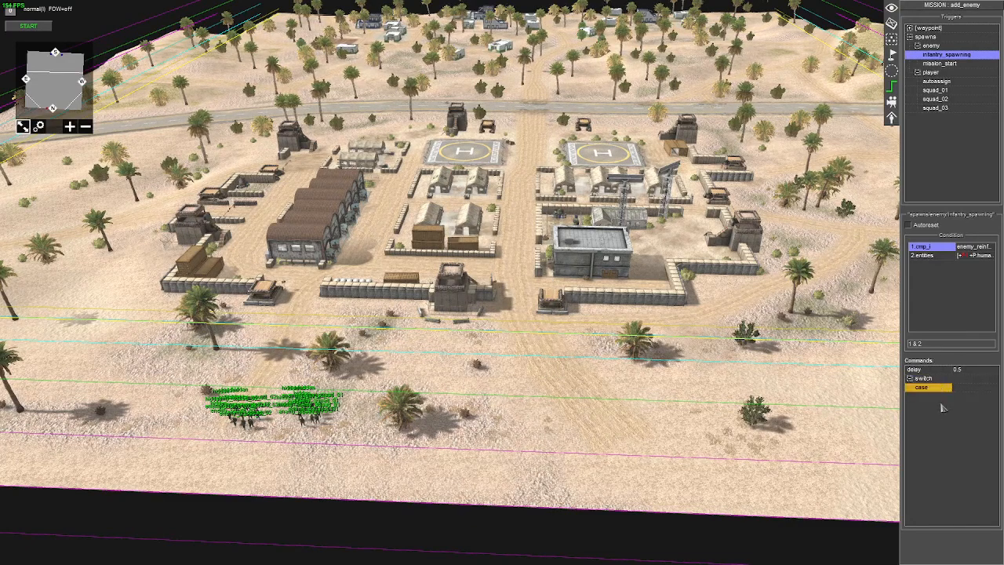
{"action": "right_click", "coordinate": [931, 391]}
{"action": "left_click", "coordinate": [917, 391]}
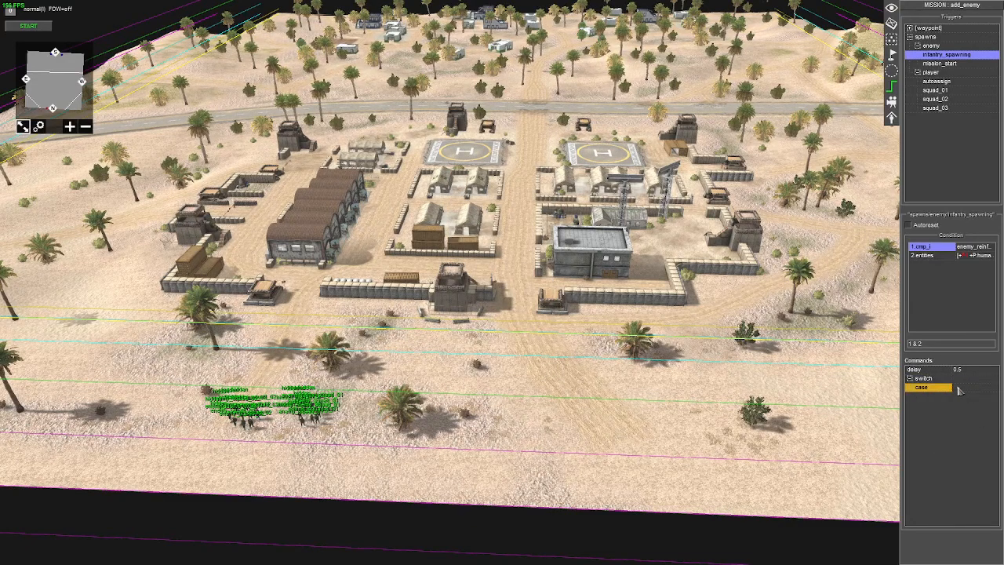
Define the case as a cmp_i comparison in work mode, with enemy_reinforcements$ <= 50
{"action": "double_click", "coordinate": [934, 389]}
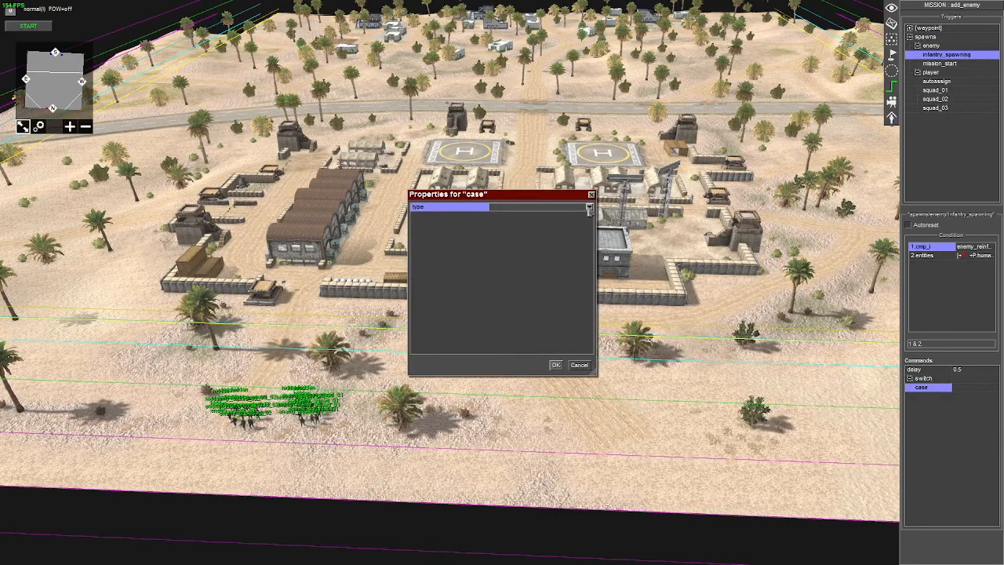
{"action": "left_click", "coordinate": [589, 207]}
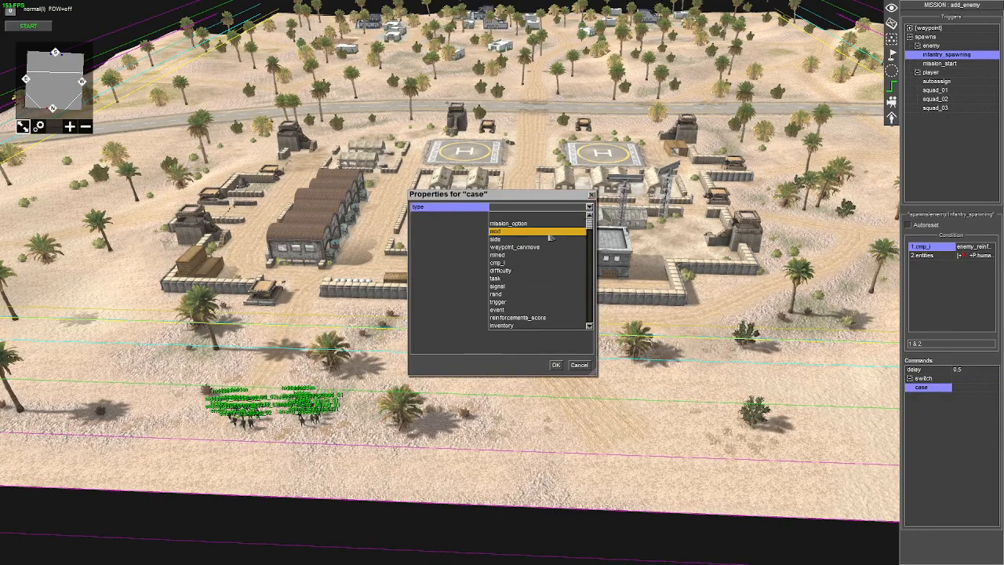
{"action": "left_click", "coordinate": [501, 264]}
{"action": "left_click", "coordinate": [510, 226]}
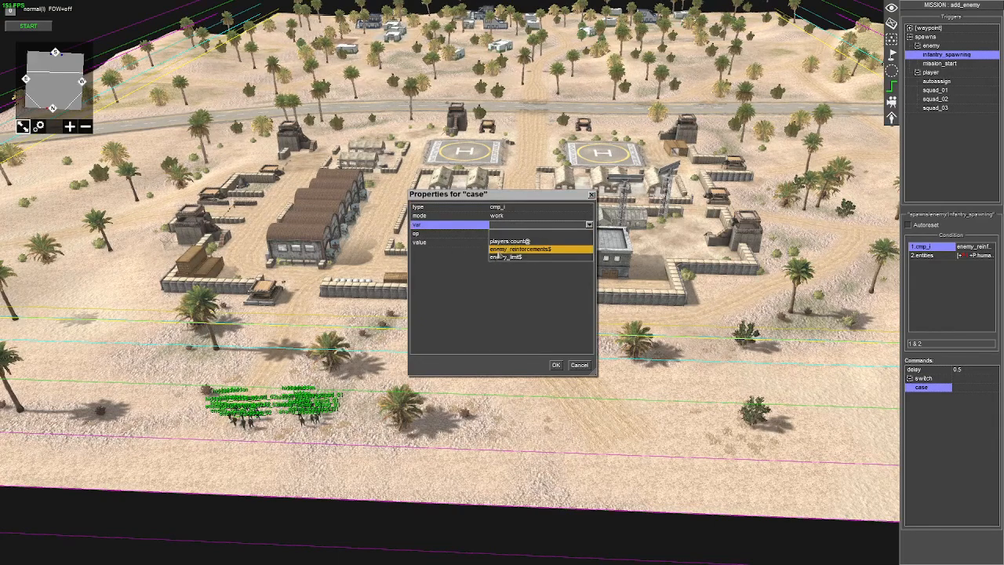
{"action": "left_click", "coordinate": [498, 249]}
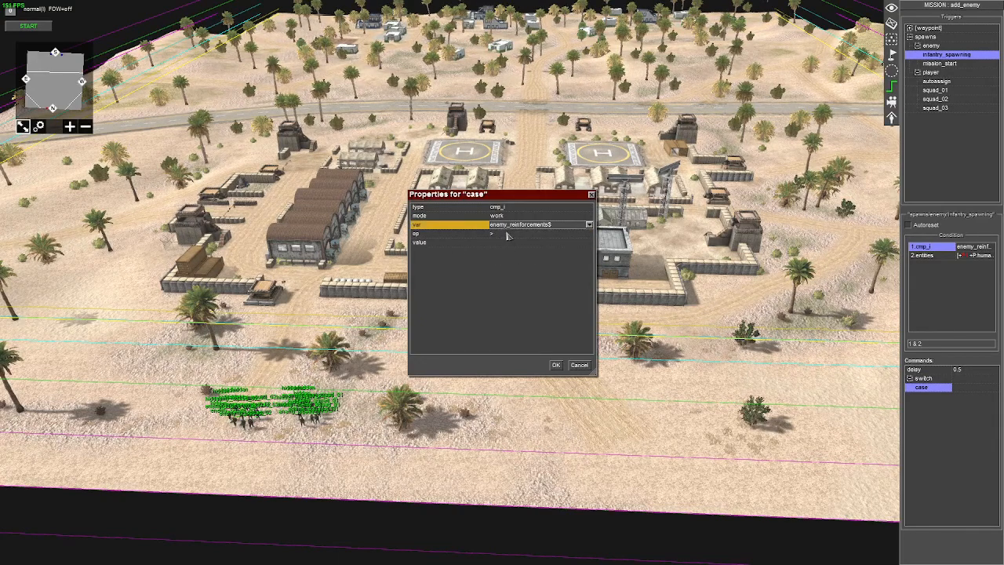
{"action": "left_click", "coordinate": [508, 235]}
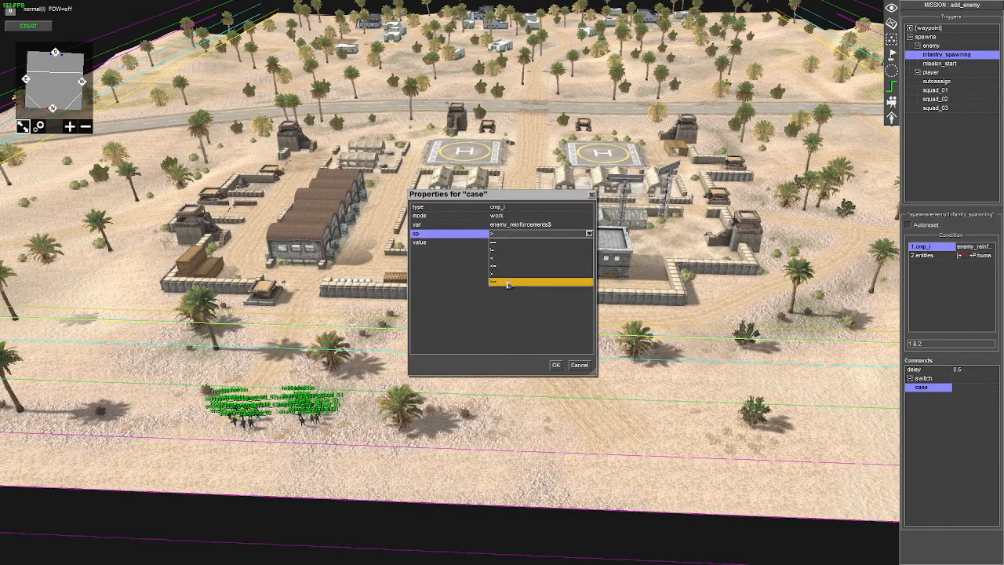
{"action": "left_click", "coordinate": [507, 266]}
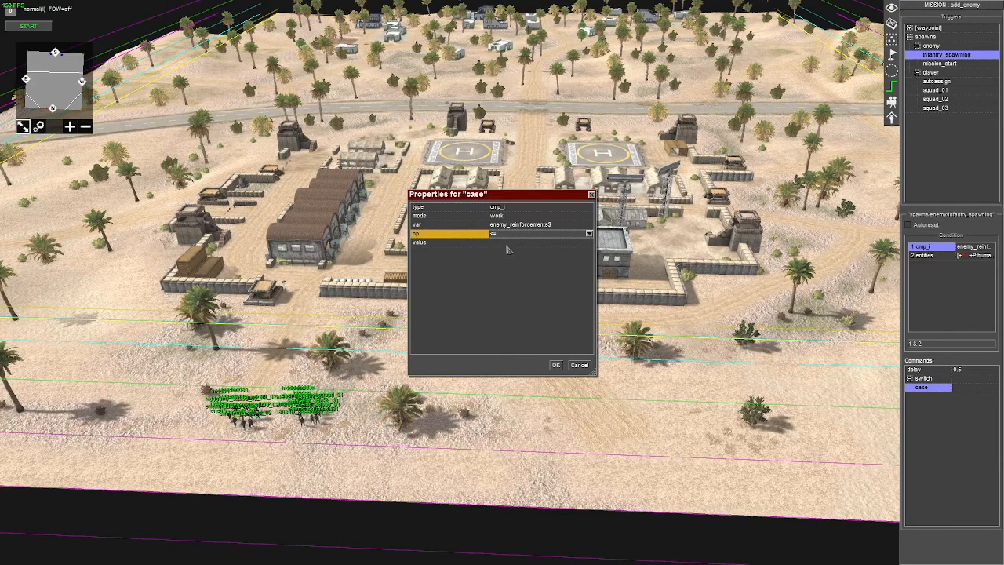
{"action": "left_click", "coordinate": [507, 245]}
{"action": "type", "text": "50"}
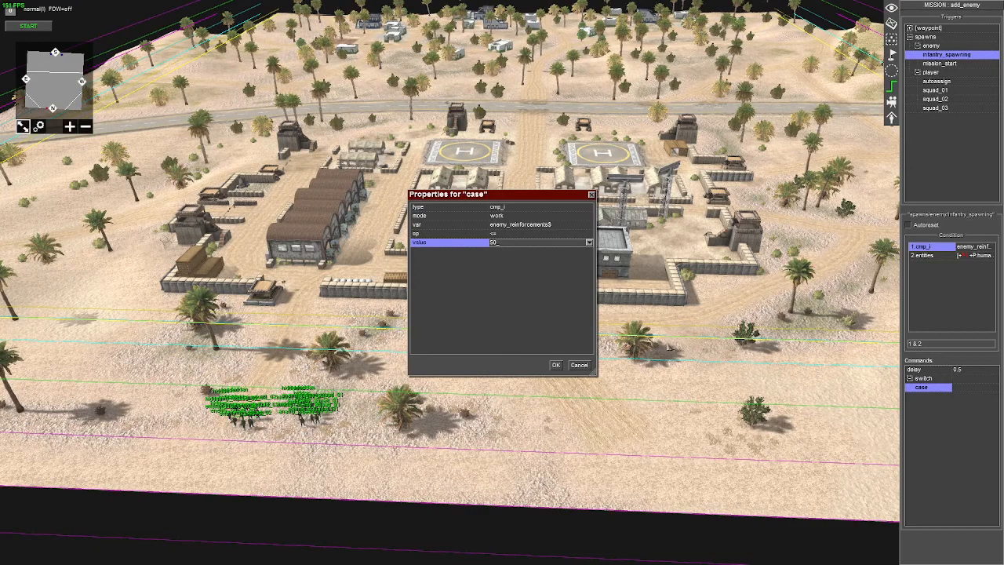
{"action": "key", "text": "Return"}
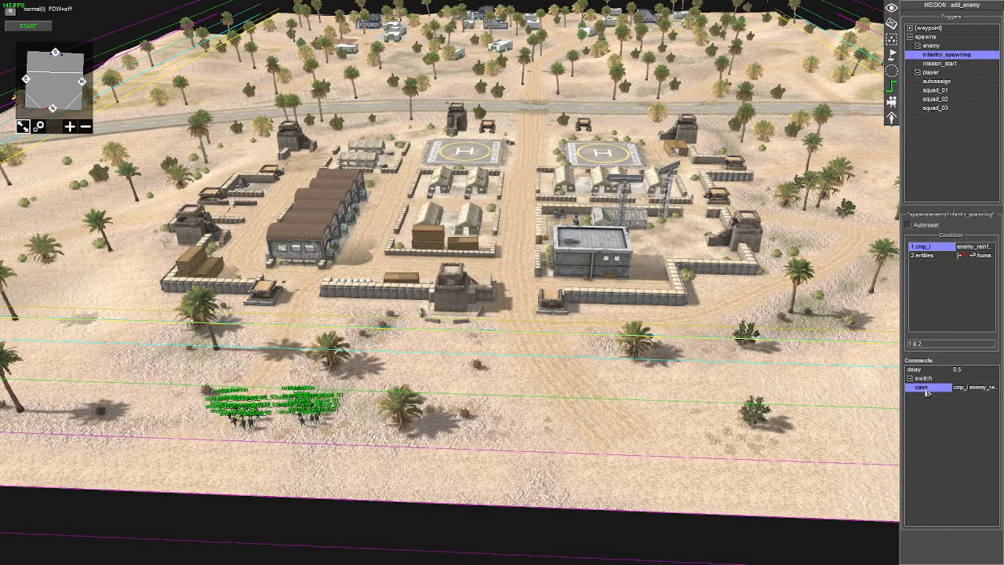
Add an entity_state command inside the case
{"action": "right_click", "coordinate": [928, 393]}
{"action": "left_click", "coordinate": [934, 392]}
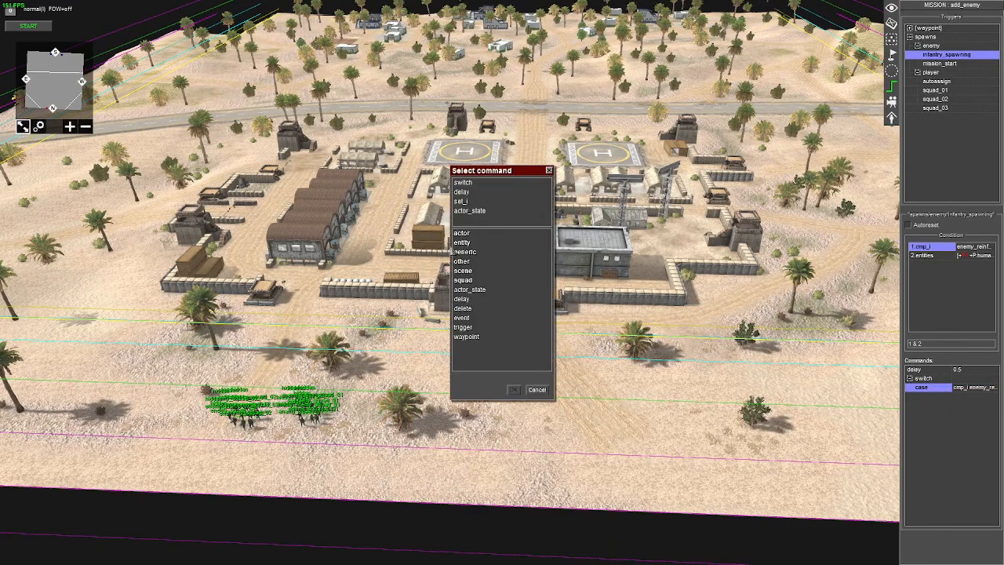
{"action": "left_click", "coordinate": [463, 243]}
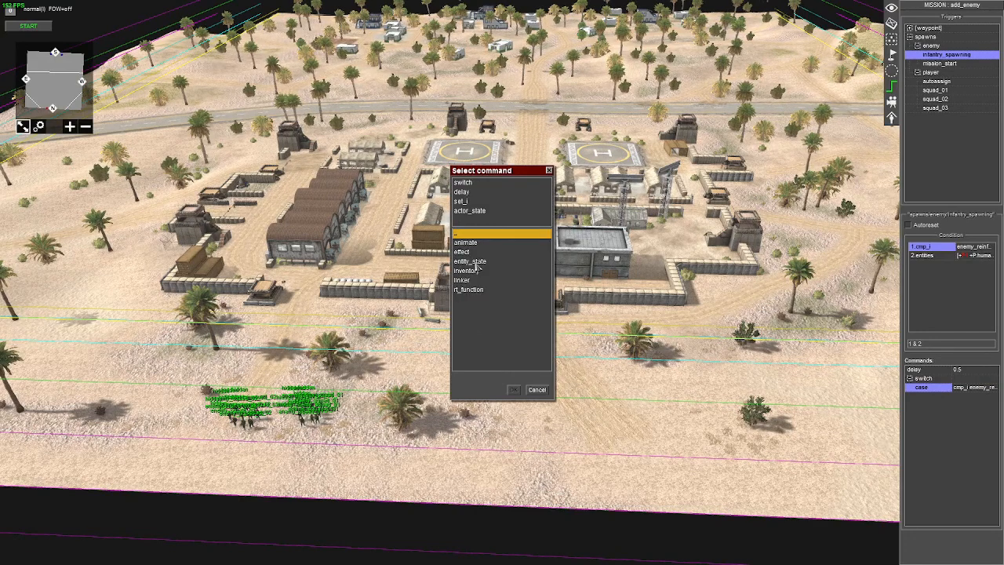
{"action": "double_click", "coordinate": [485, 266]}
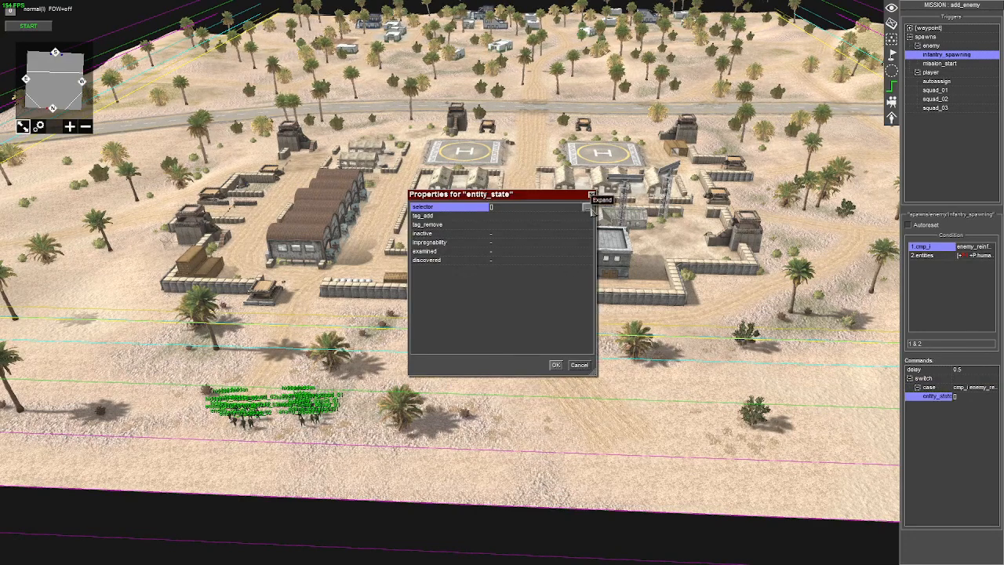
Set the entity_state selector's source to advanced and add a group to it
{"action": "left_click", "coordinate": [590, 207]}
{"action": "left_click", "coordinate": [529, 210]}
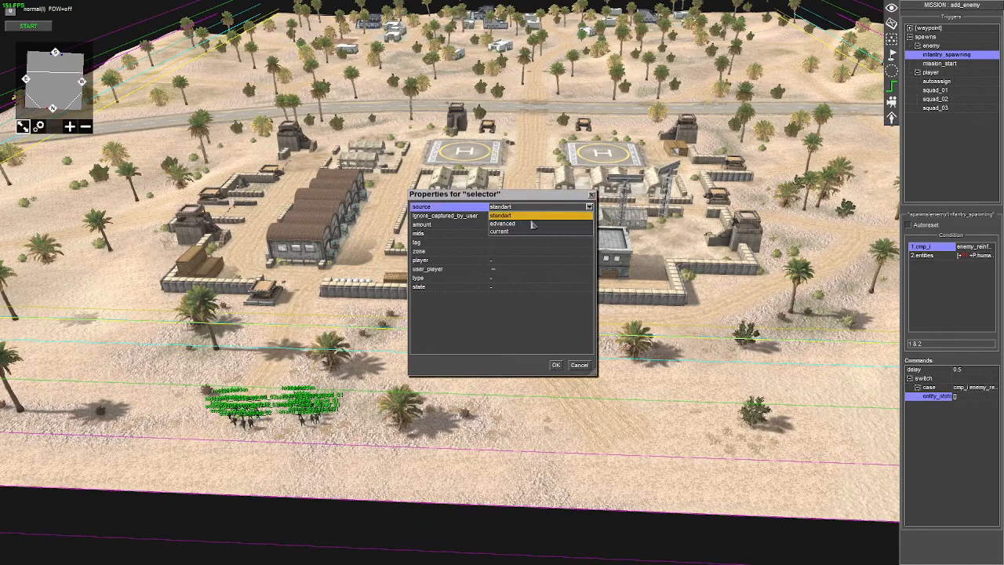
{"action": "left_click", "coordinate": [526, 225]}
{"action": "right_click", "coordinate": [500, 244]}
{"action": "left_click", "coordinate": [499, 257]}
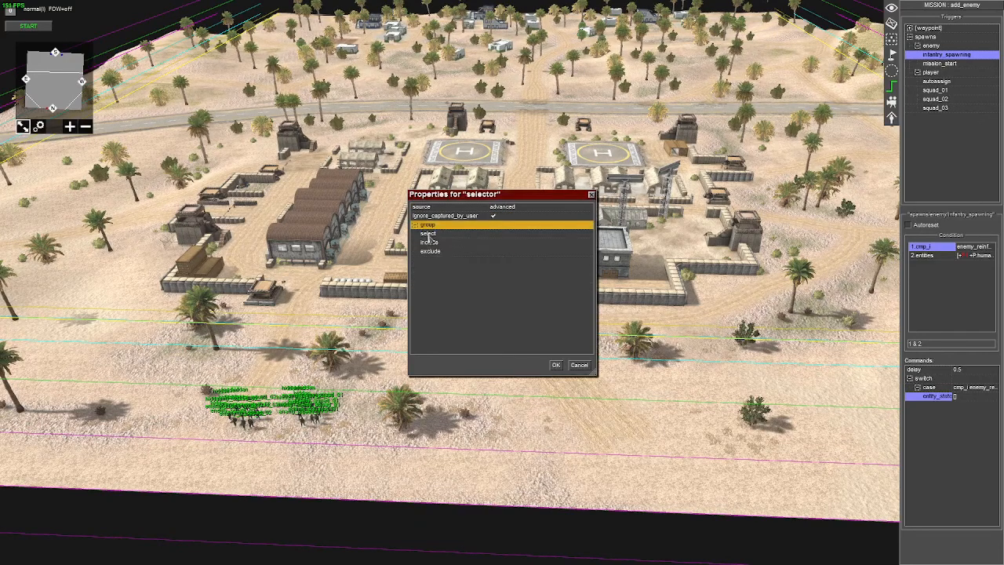
Add include filters to the selector group for player 1, state inactive and prop human
{"action": "right_click", "coordinate": [431, 242]}
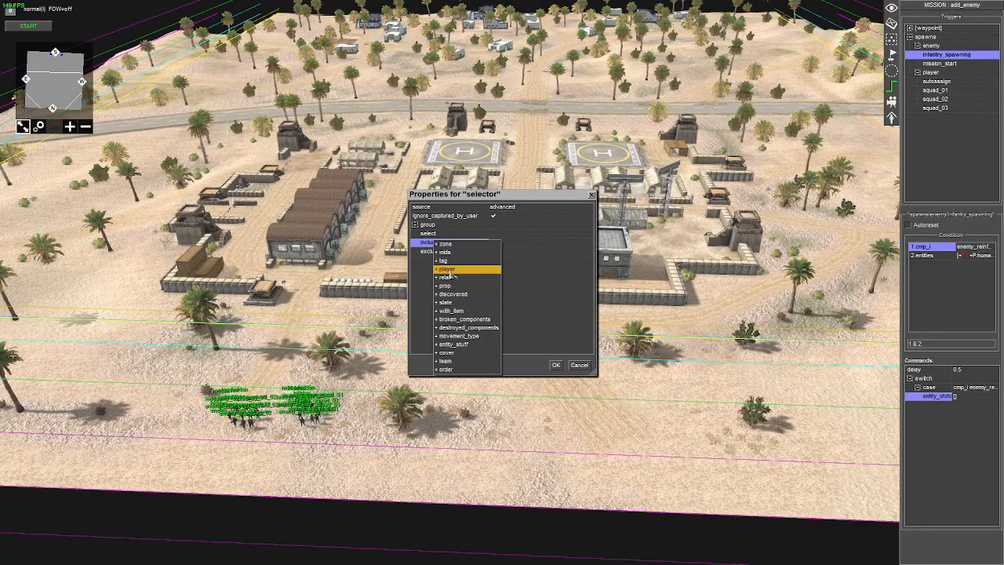
{"action": "left_click", "coordinate": [448, 269]}
{"action": "left_click", "coordinate": [590, 252]}
{"action": "left_click", "coordinate": [510, 261]}
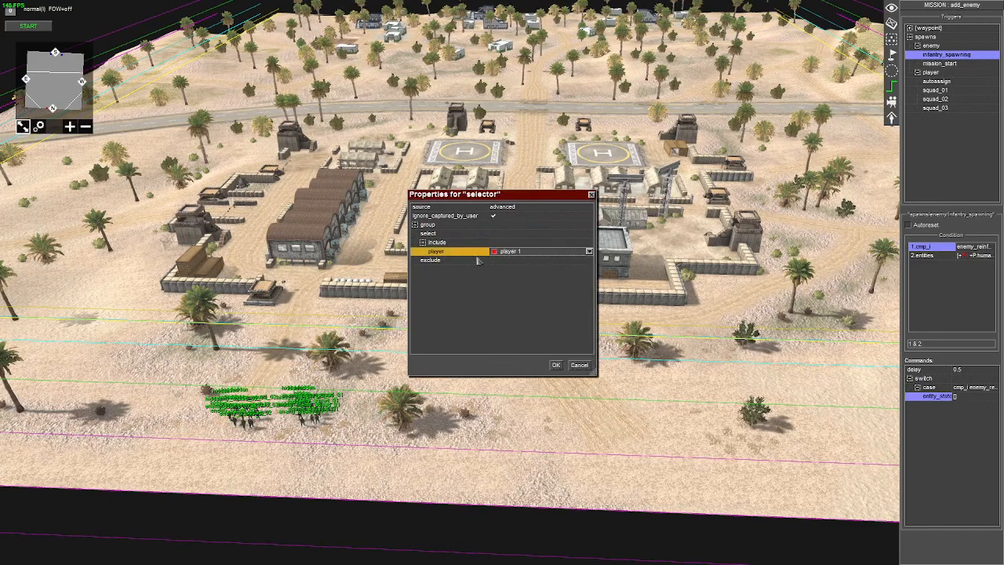
{"action": "right_click", "coordinate": [445, 246]}
{"action": "left_click", "coordinate": [471, 307]}
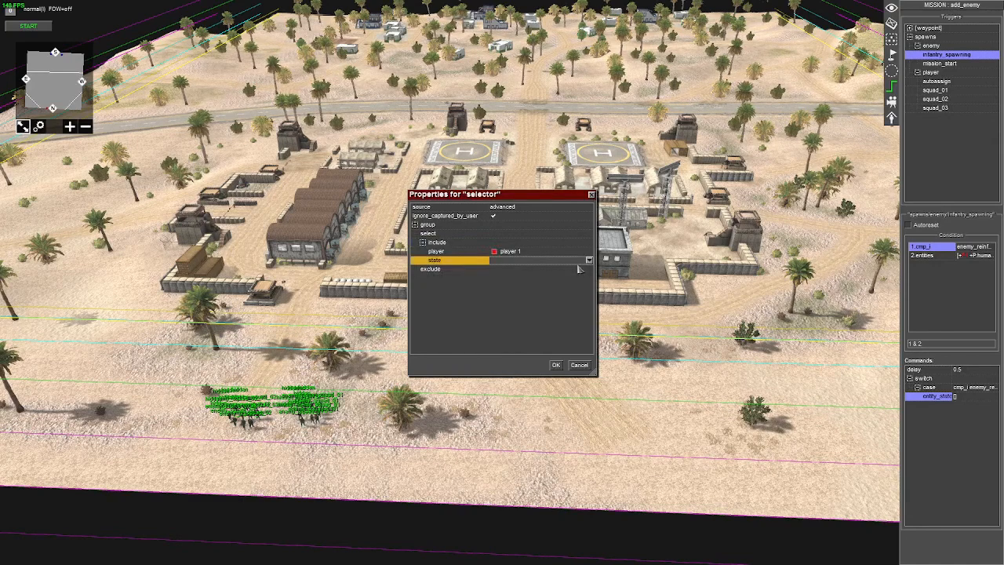
{"action": "left_click", "coordinate": [589, 262]}
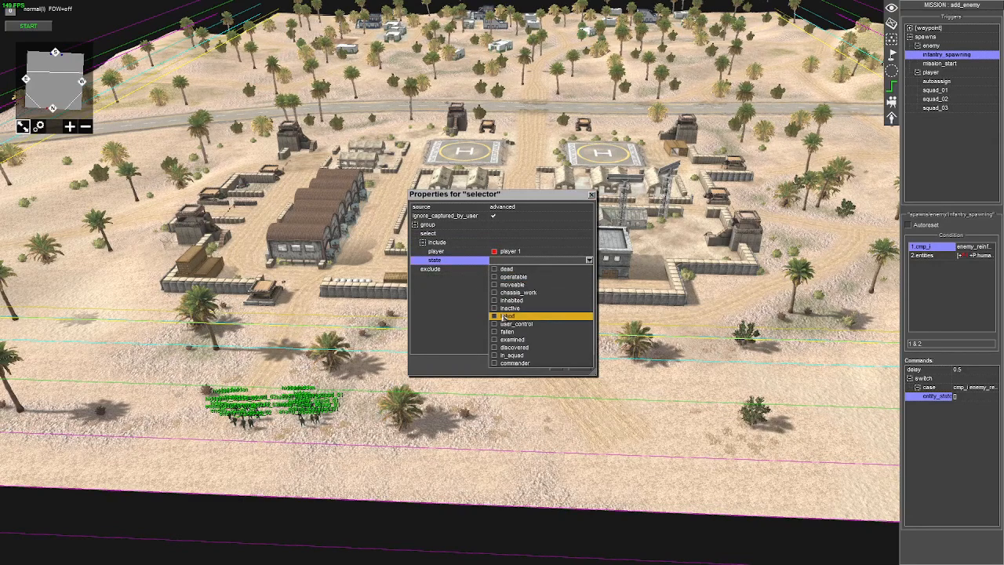
{"action": "right_click", "coordinate": [439, 244]}
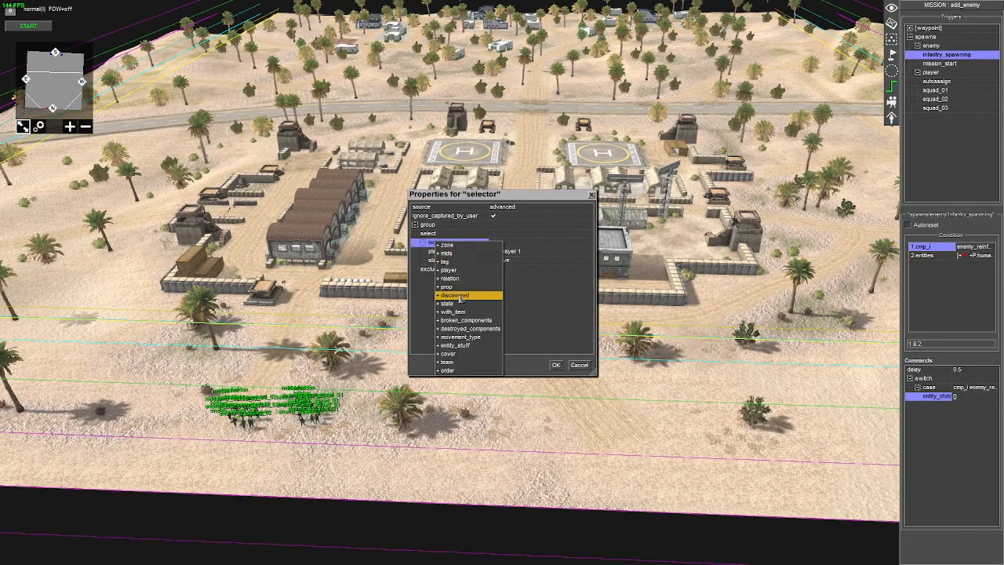
{"action": "left_click", "coordinate": [467, 292]}
{"action": "left_click", "coordinate": [587, 270]}
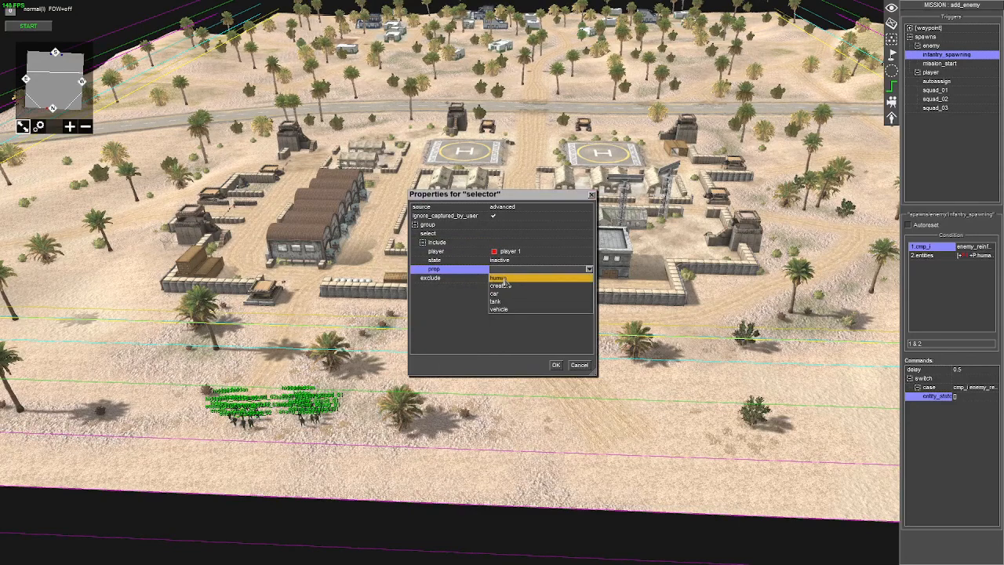
{"action": "left_click", "coordinate": [542, 280]}
Add the tag enemy_squad_02 to the group's select list and set the entity_state command's tag_add to enemy_squad
{"action": "right_click", "coordinate": [444, 235]}
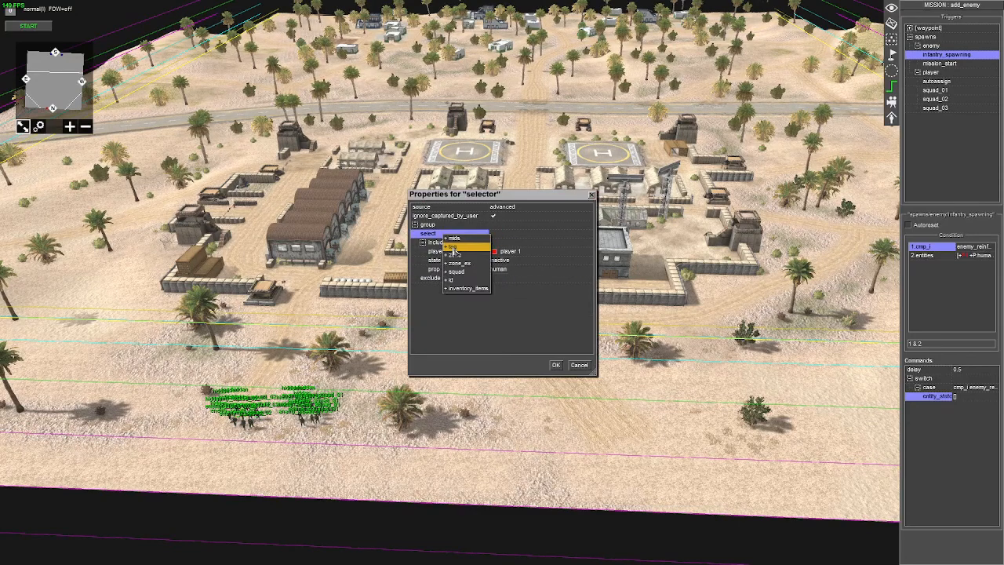
{"action": "left_click", "coordinate": [468, 243]}
{"action": "left_click", "coordinate": [589, 244]}
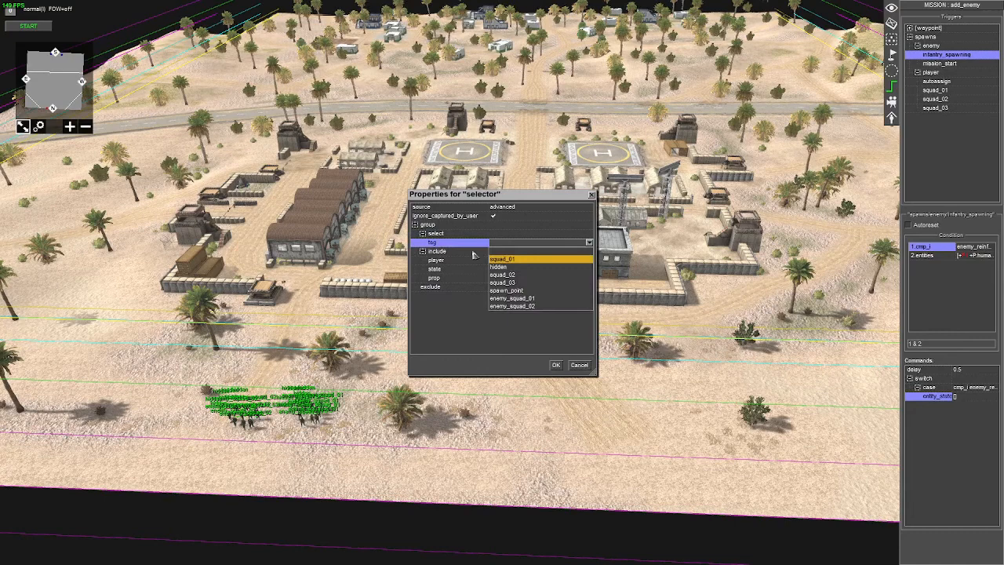
{"action": "left_click", "coordinate": [511, 307]}
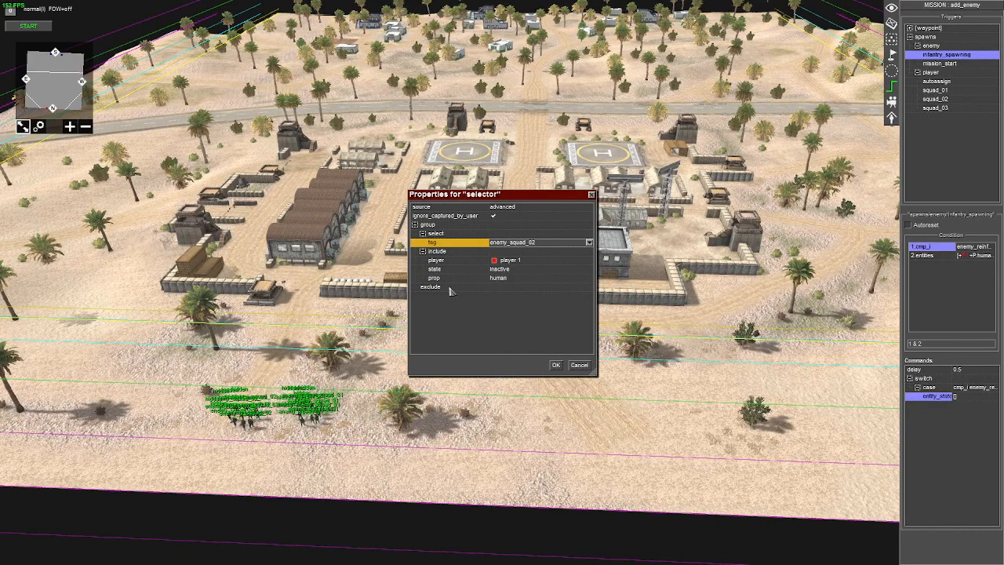
{"action": "left_click", "coordinate": [555, 365]}
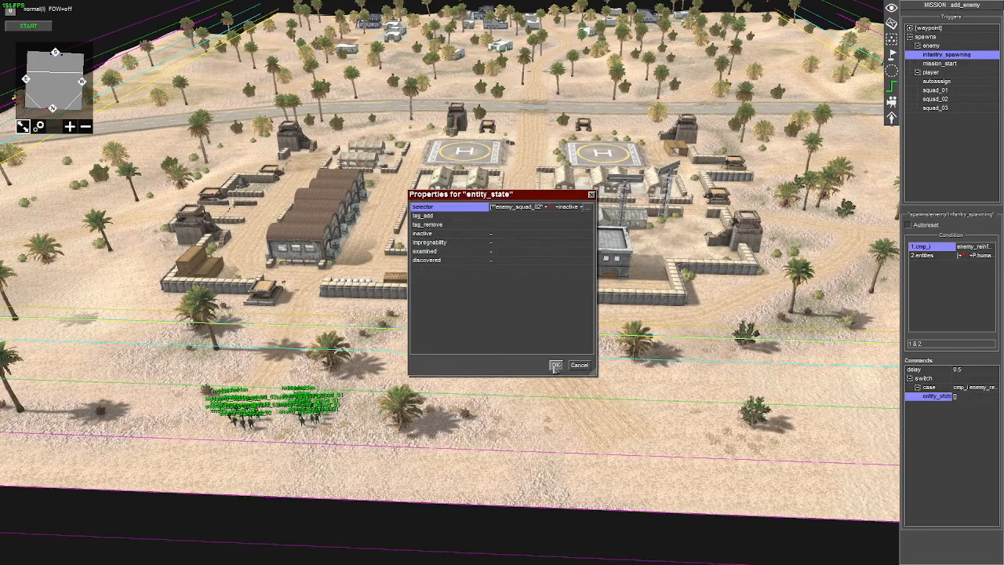
{"action": "left_click", "coordinate": [503, 219]}
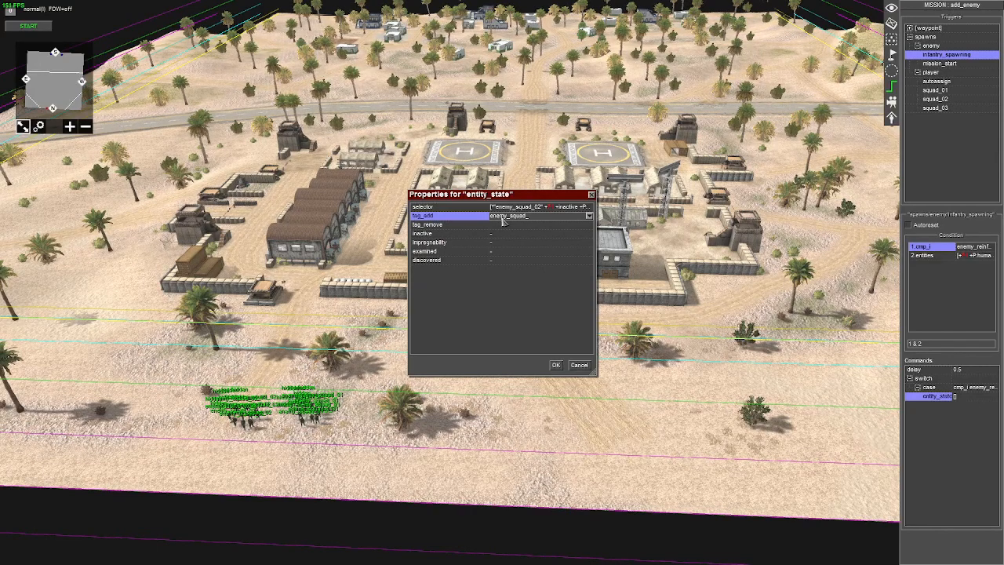
{"action": "left_click", "coordinate": [555, 366]}
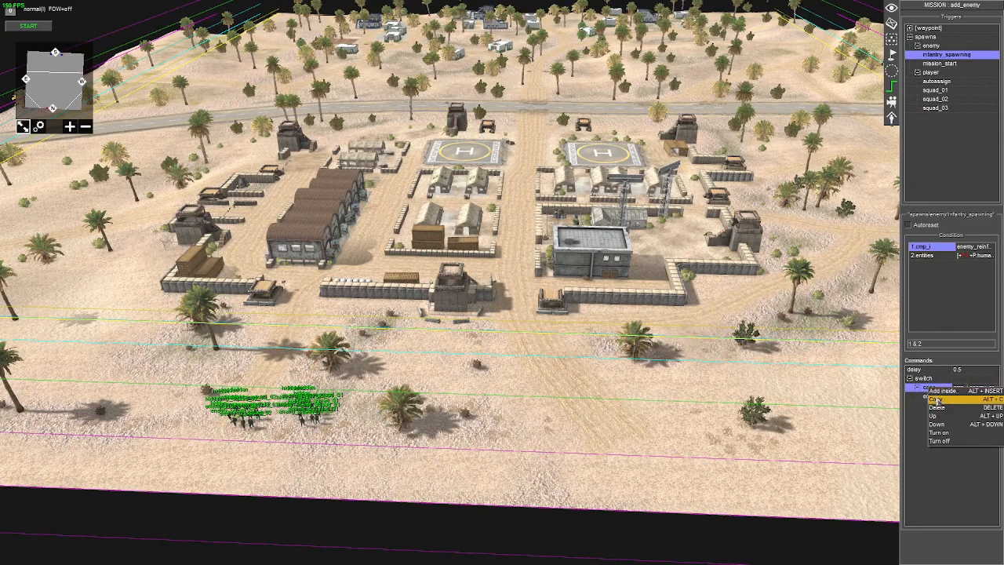
Copy the case with its entity_state command and set the copied case's comparison value to 125
{"action": "left_click", "coordinate": [938, 401]}
{"action": "double_click", "coordinate": [939, 405]}
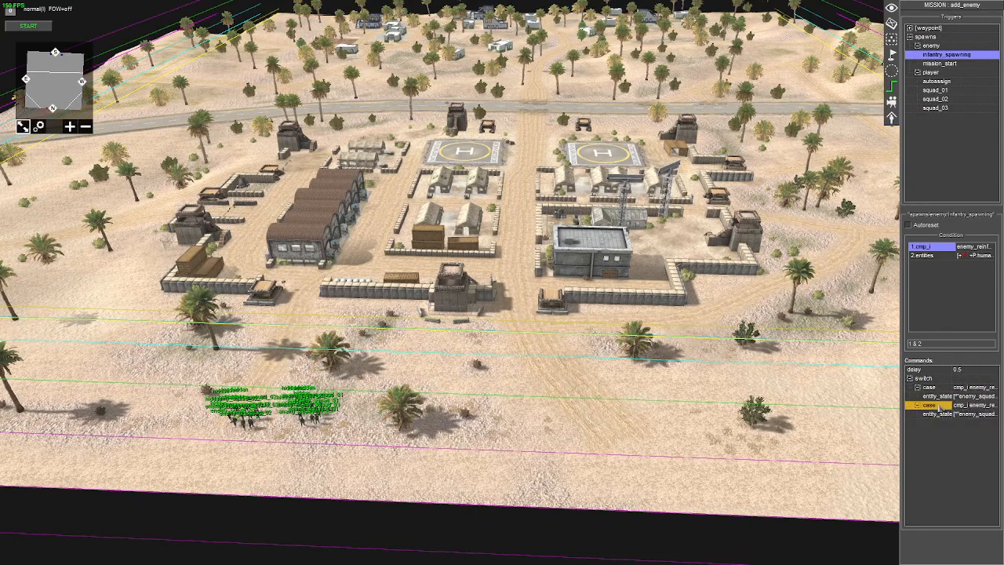
{"action": "left_click", "coordinate": [499, 246]}
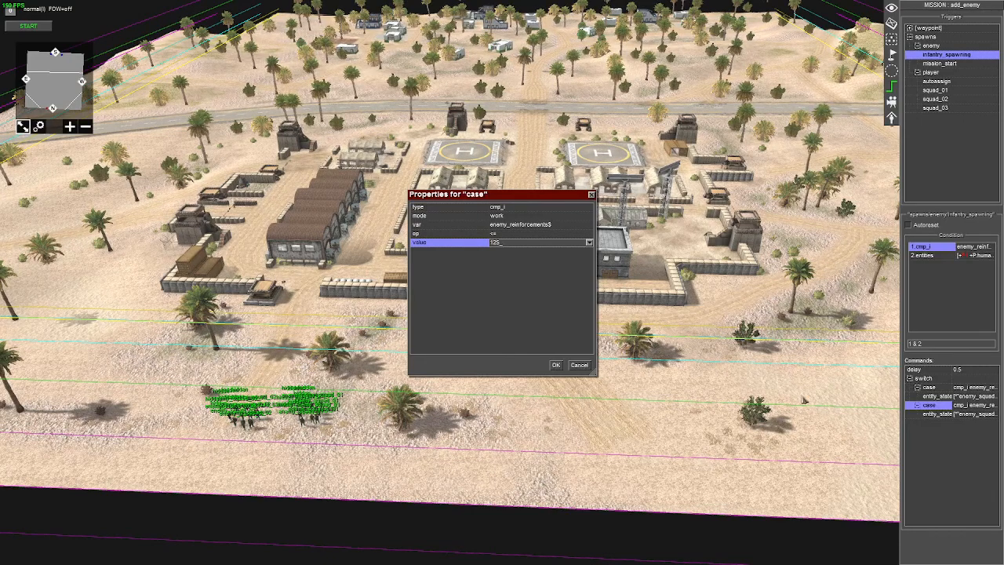
{"action": "left_click", "coordinate": [556, 366]}
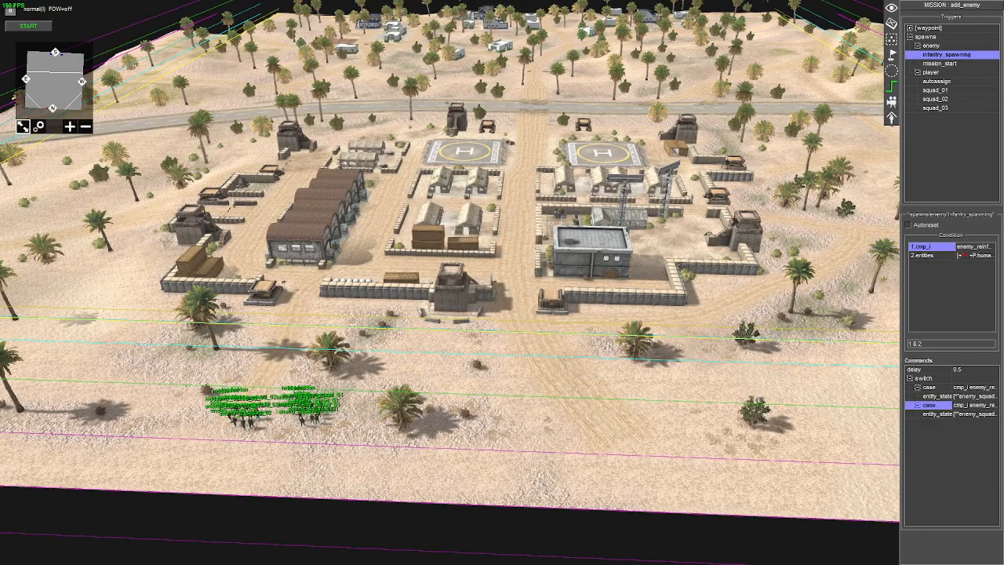
Add an amount of 5 to the selector of the entity_state command in the second case
{"action": "double_click", "coordinate": [938, 413]}
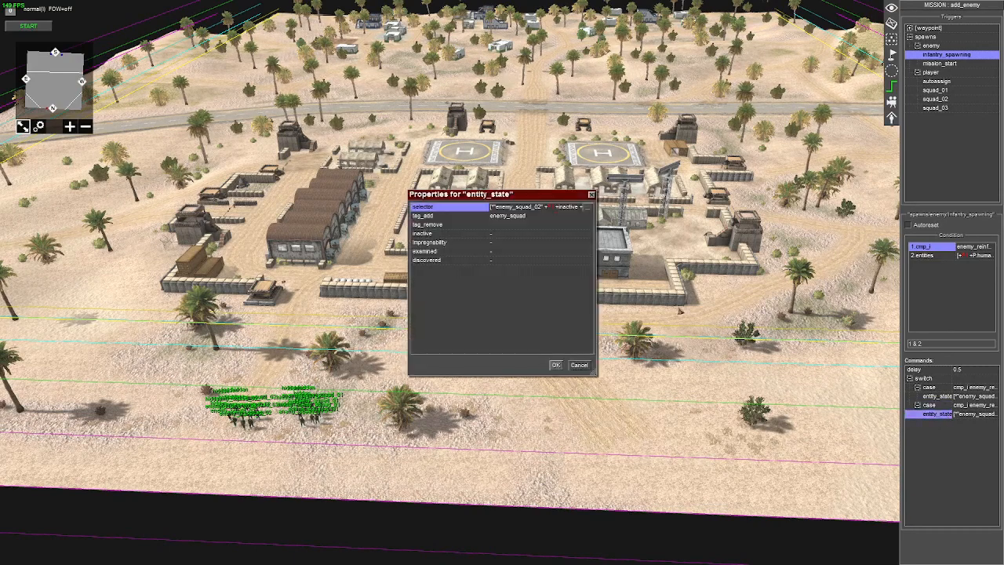
{"action": "double_click", "coordinate": [449, 208]}
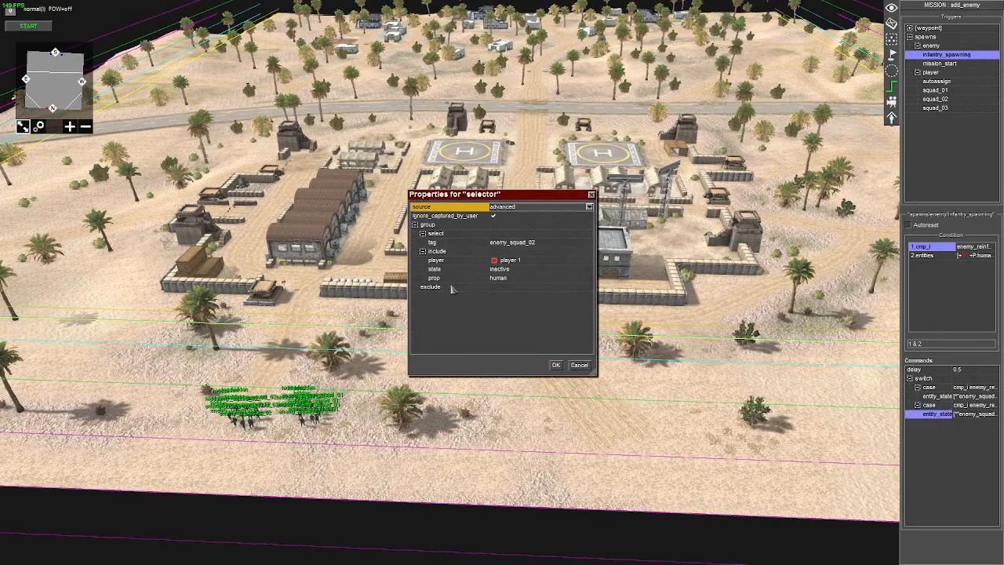
{"action": "right_click", "coordinate": [434, 225]}
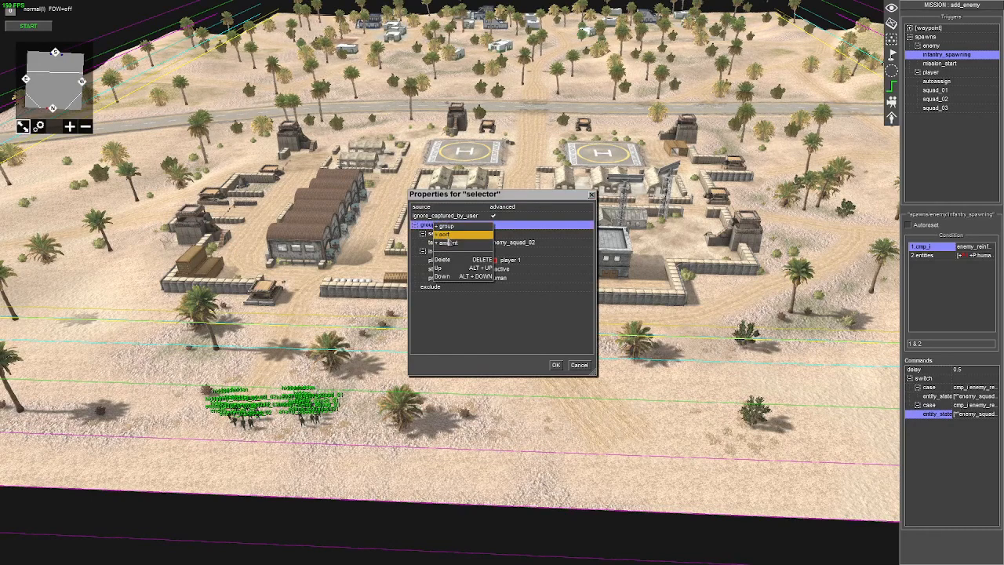
{"action": "left_click", "coordinate": [449, 242]}
{"action": "left_click", "coordinate": [516, 297]}
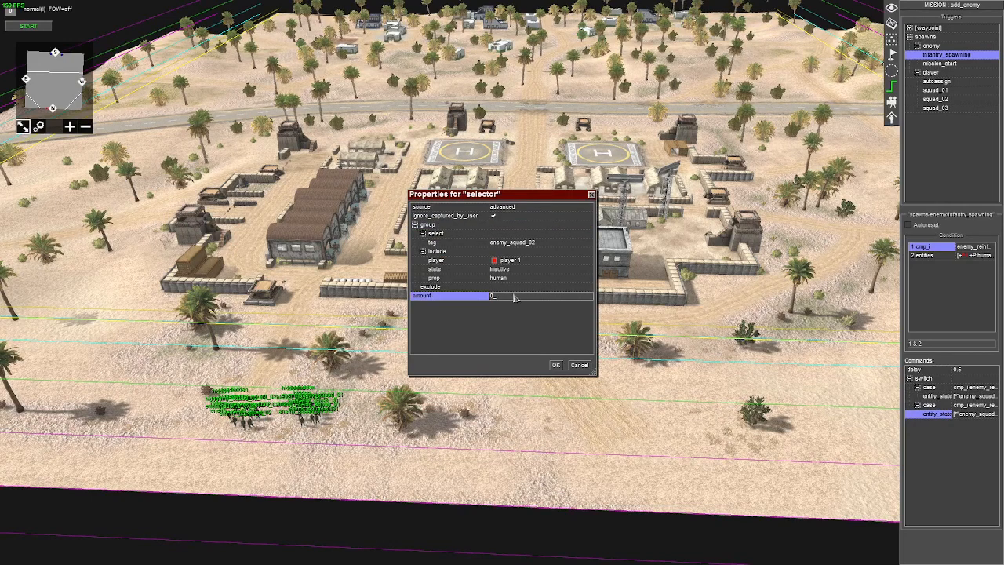
{"action": "key", "text": "Return"}
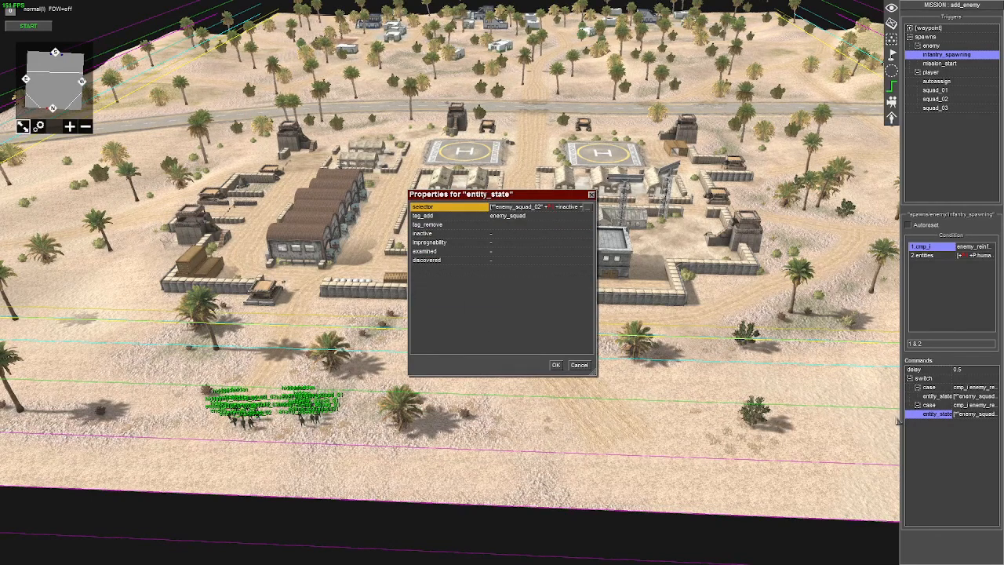
{"action": "left_click", "coordinate": [556, 366]}
Copy the second case's entity_state command and set the copy's selector tag to enemy_squad_01
{"action": "right_click", "coordinate": [934, 414]}
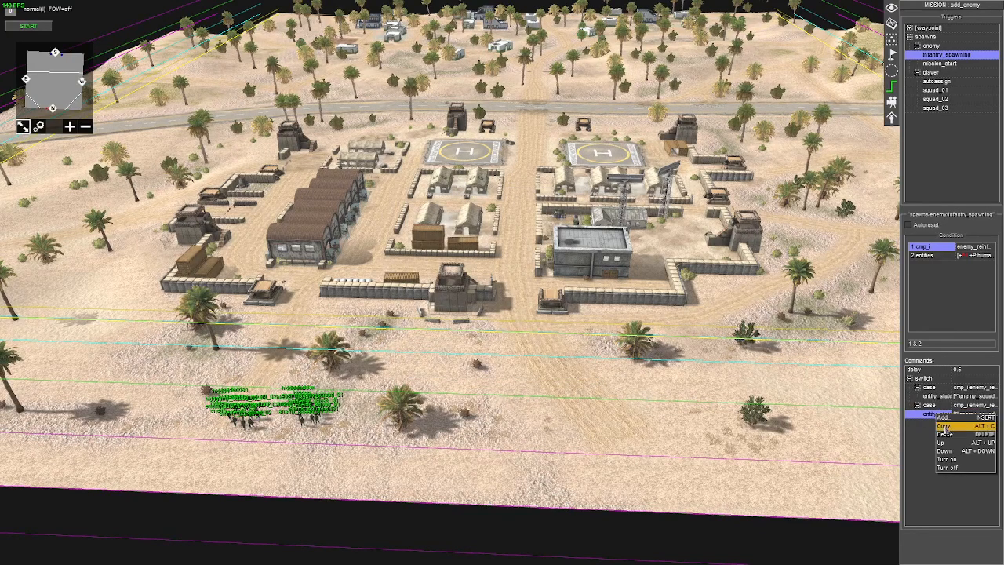
{"action": "left_click", "coordinate": [948, 430]}
{"action": "double_click", "coordinate": [934, 423]}
{"action": "double_click", "coordinate": [445, 210]}
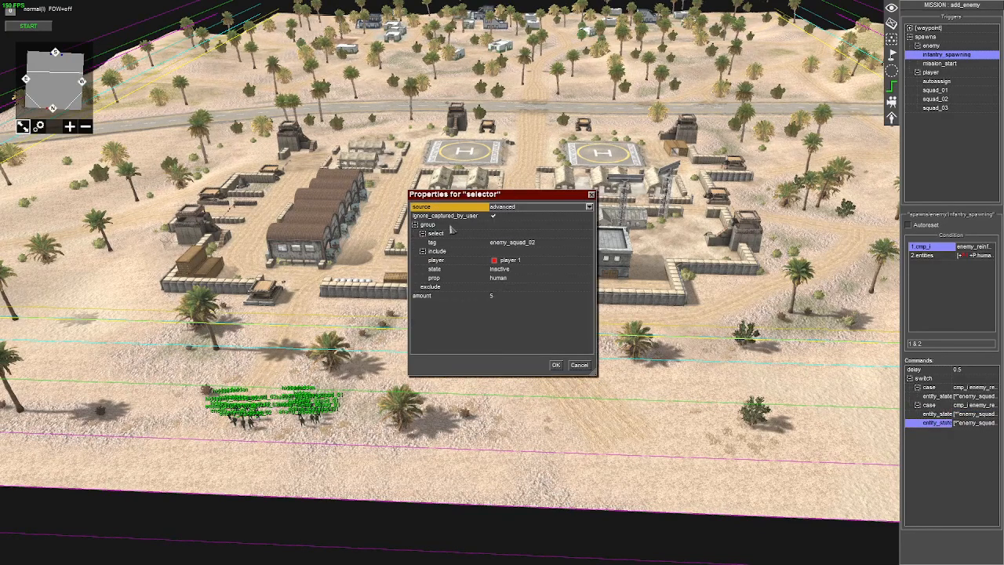
{"action": "left_click", "coordinate": [543, 243]}
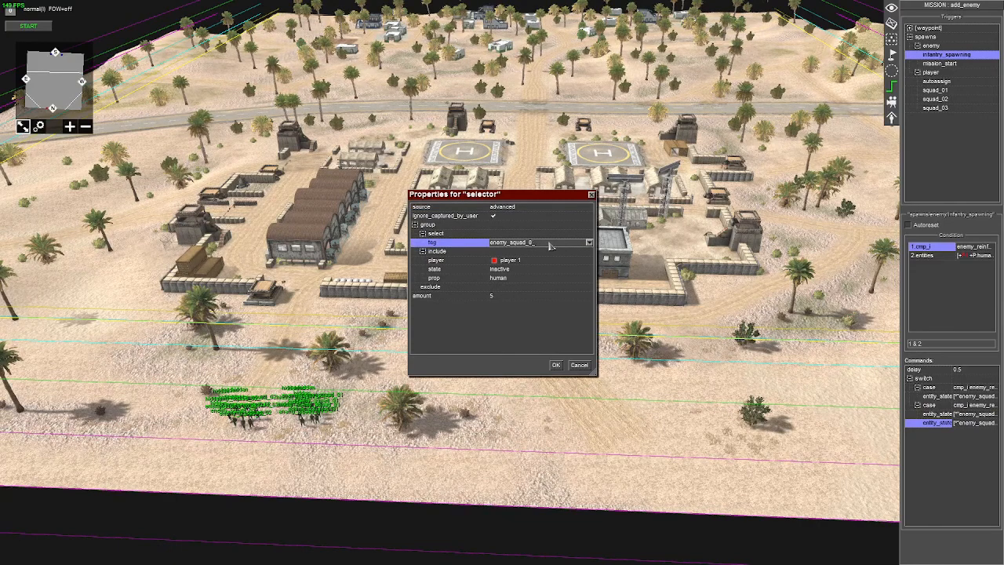
{"action": "key", "text": "Return"}
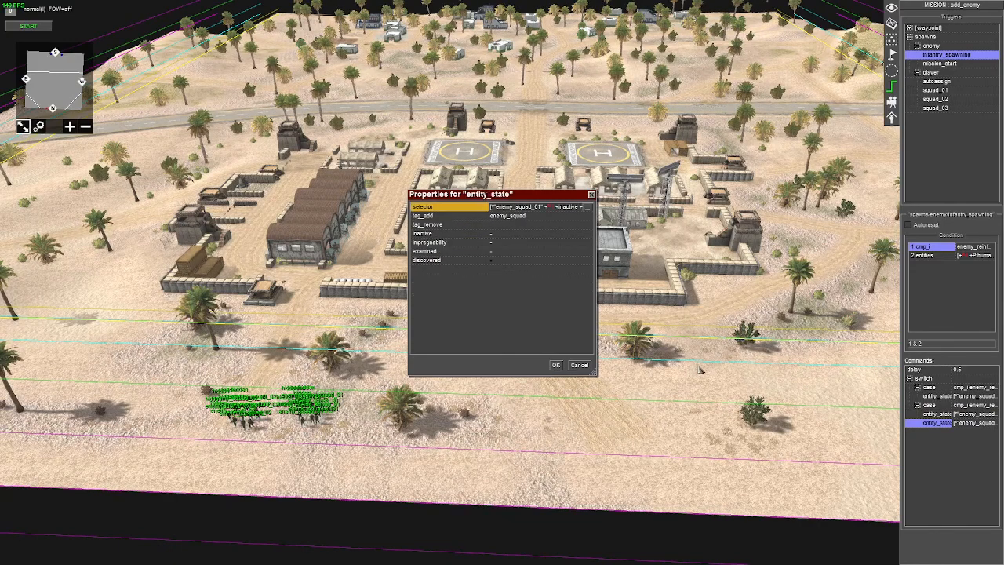
{"action": "key", "text": "Return"}
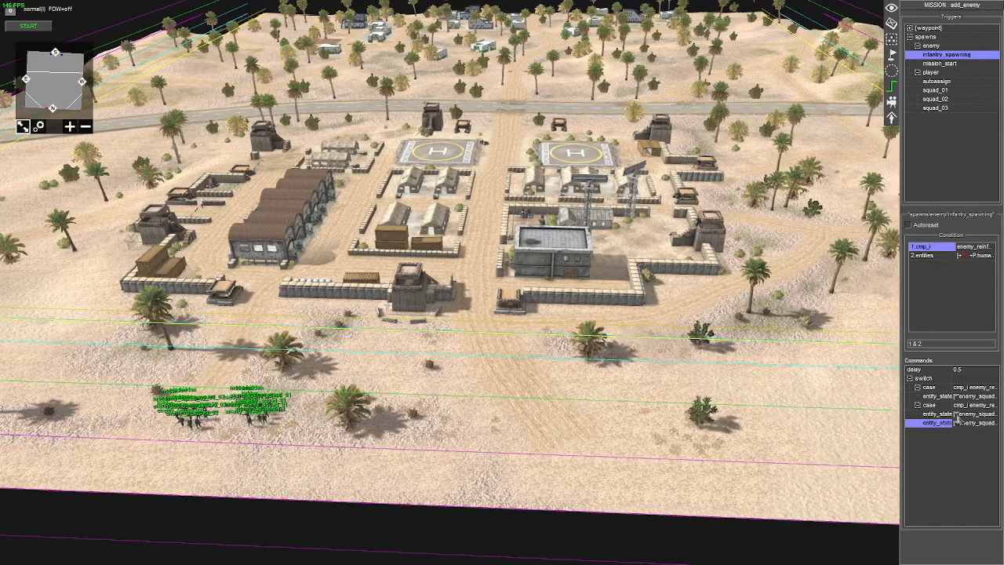
Copy the first case with its entity_state command to make a third case in the switch
{"action": "left_click", "coordinate": [929, 388]}
{"action": "right_click", "coordinate": [929, 388]}
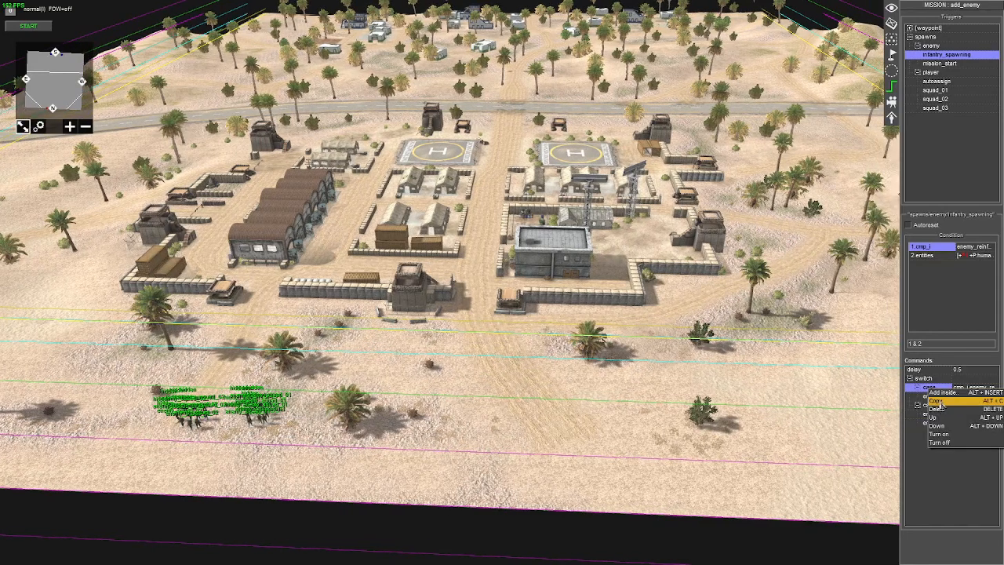
{"action": "left_click", "coordinate": [936, 401]}
{"action": "left_click", "coordinate": [937, 433]}
Set the third case's comparison operator to > and its value to 125, checking it against the second case
{"action": "double_click", "coordinate": [938, 434]}
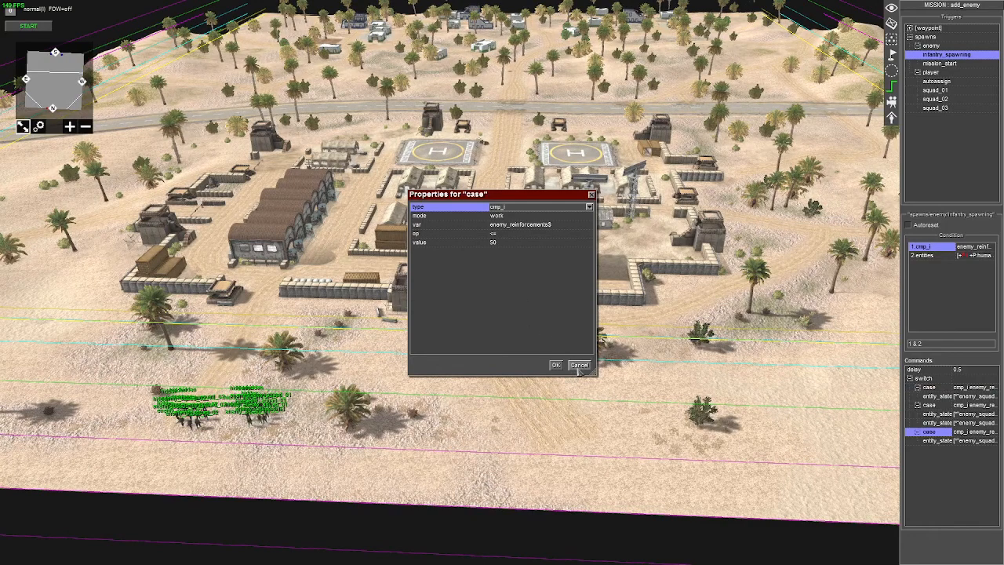
{"action": "left_click", "coordinate": [504, 236]}
{"action": "left_click", "coordinate": [504, 234]}
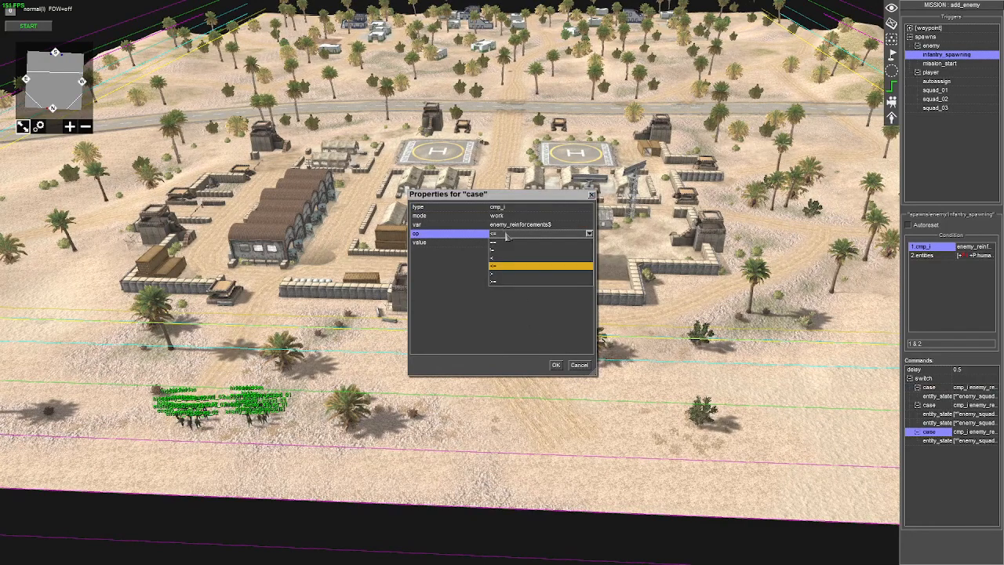
{"action": "left_click", "coordinate": [464, 265]}
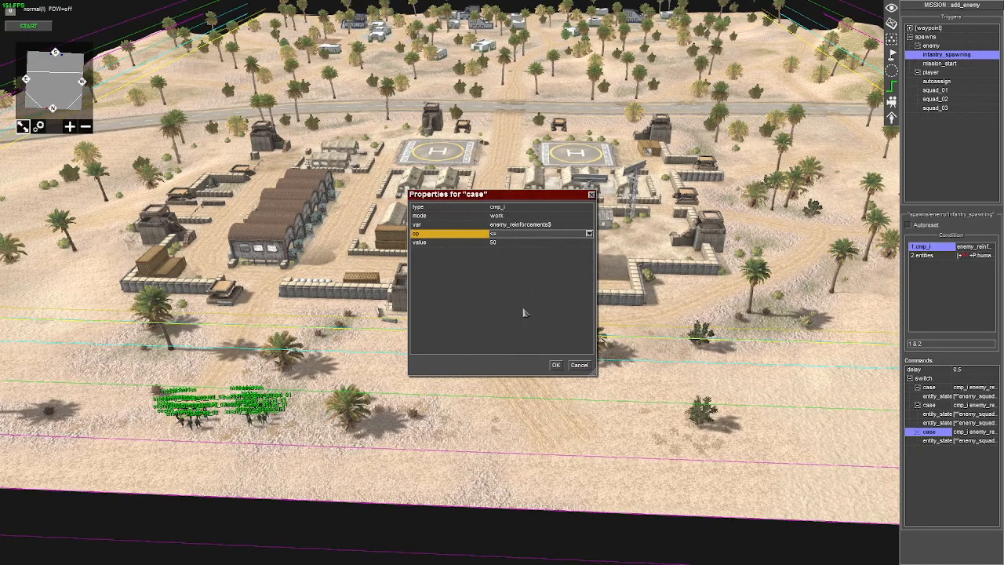
{"action": "left_click", "coordinate": [516, 236]}
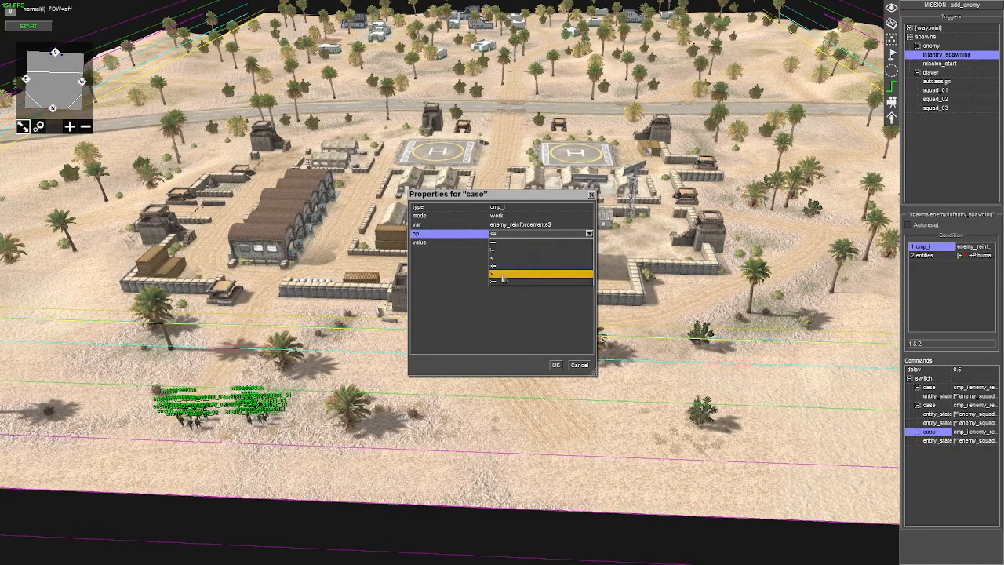
{"action": "left_click", "coordinate": [503, 274]}
{"action": "left_click", "coordinate": [511, 242]}
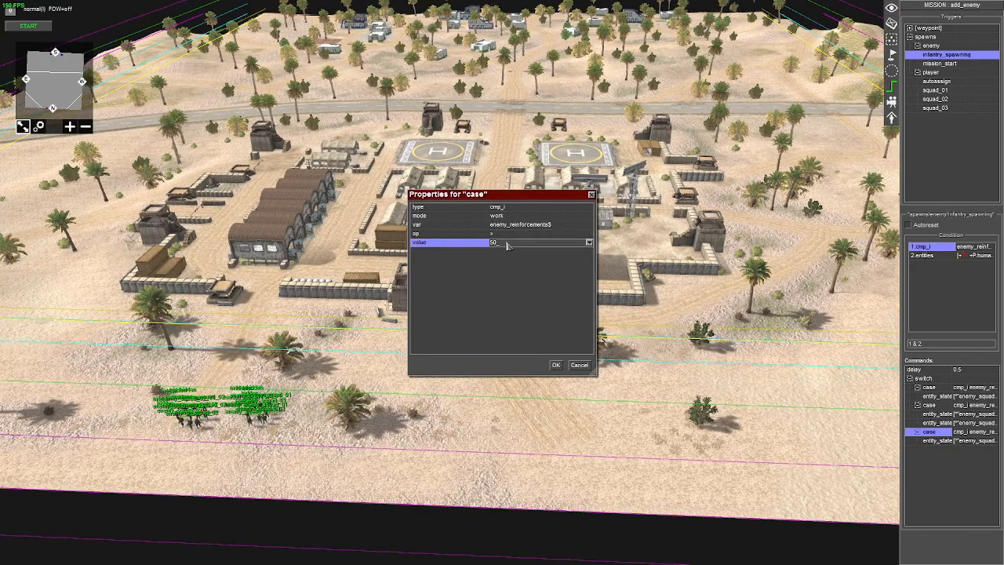
{"action": "type", "text": "50"}
{"action": "key", "text": "Return"}
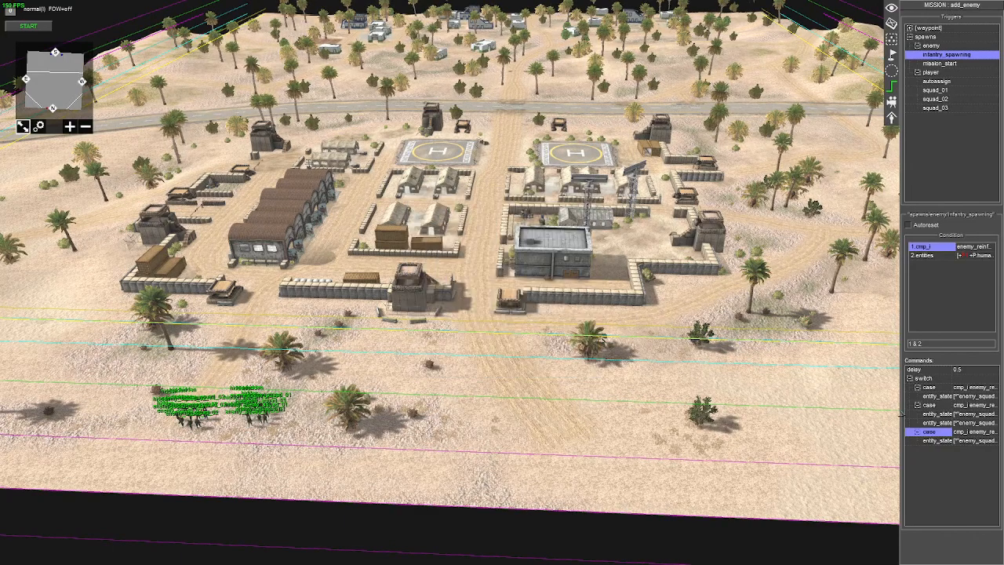
{"action": "double_click", "coordinate": [933, 406]}
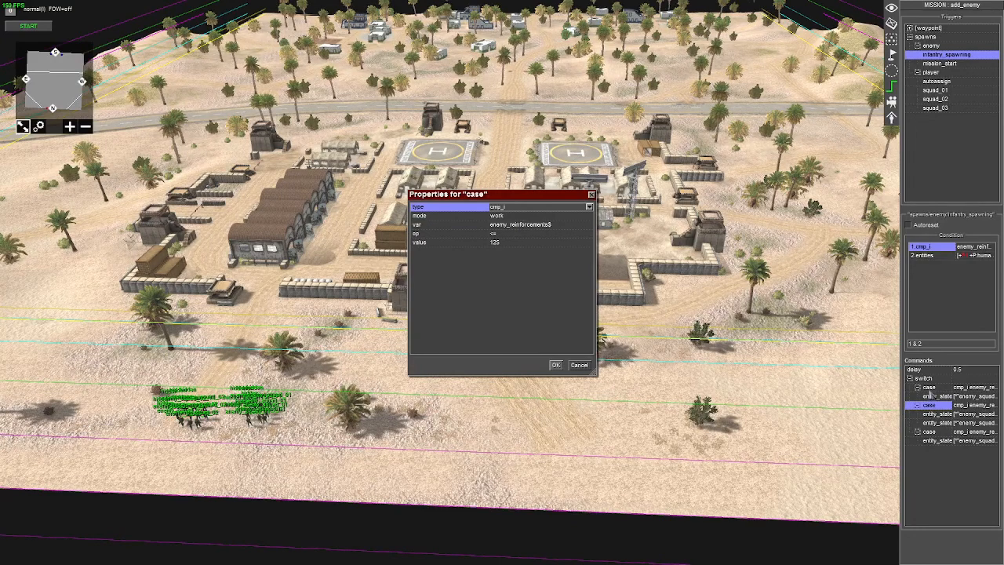
{"action": "left_click", "coordinate": [579, 365]}
{"action": "double_click", "coordinate": [929, 432]}
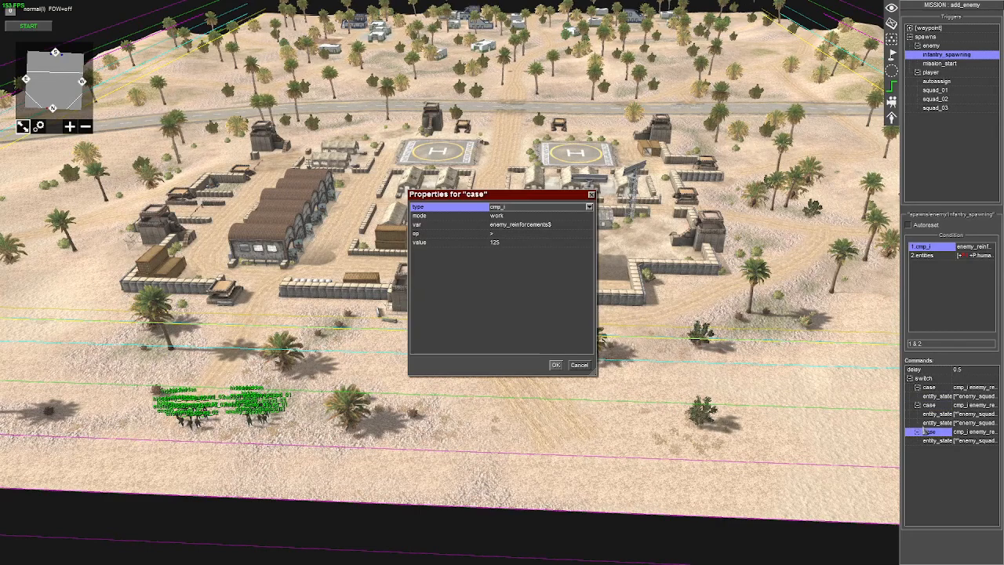
{"action": "left_click", "coordinate": [556, 366]}
Set the selector tag of the third case's entity_state command to enemy_squad_01
{"action": "double_click", "coordinate": [932, 441]}
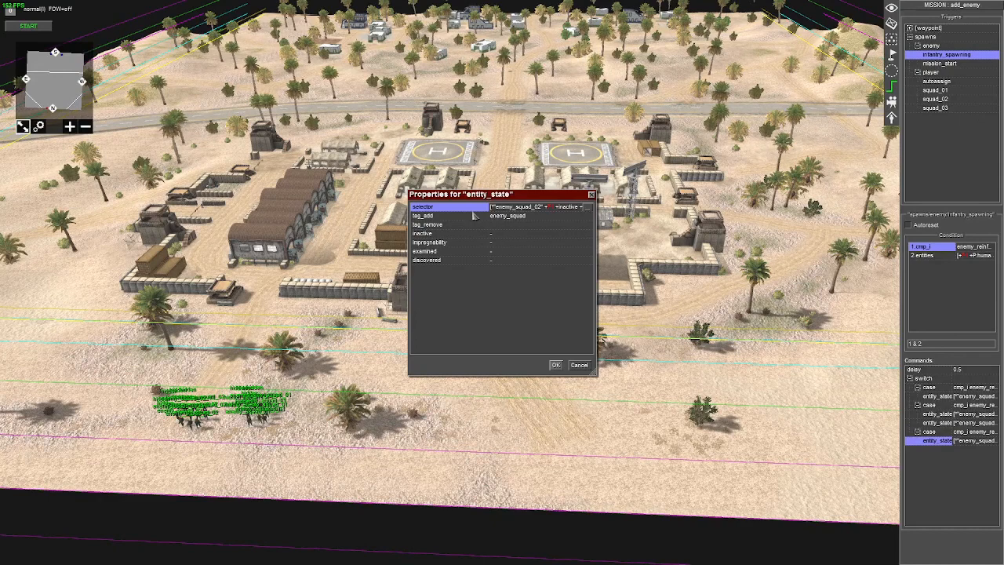
{"action": "double_click", "coordinate": [456, 210]}
{"action": "left_click", "coordinate": [539, 243]}
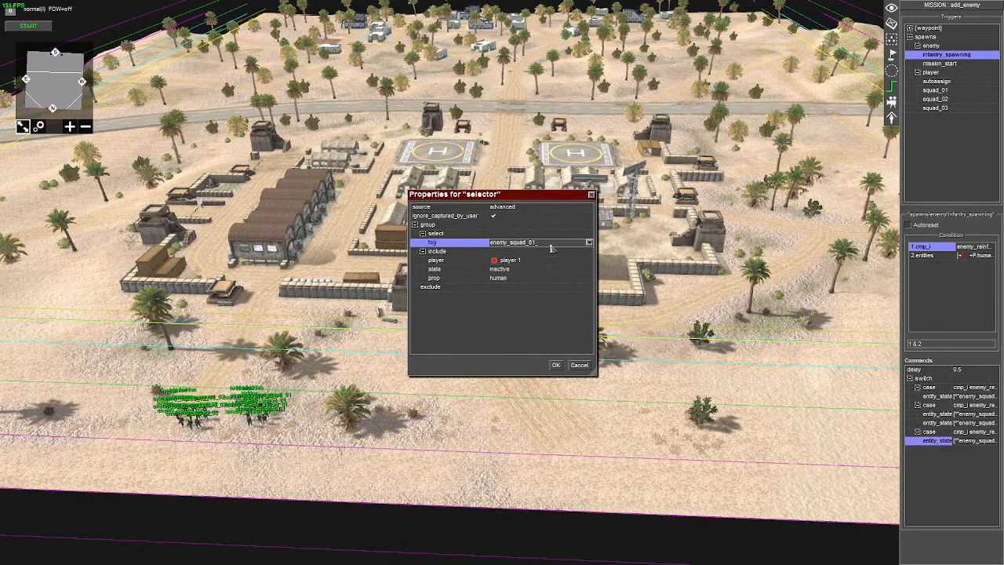
{"action": "key", "text": "Return"}
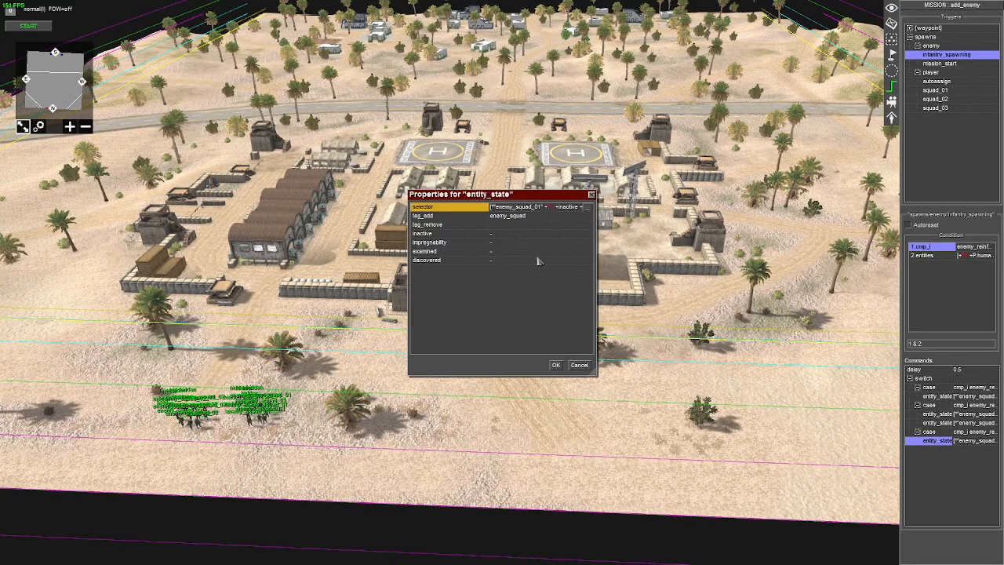
{"action": "key", "text": "Return"}
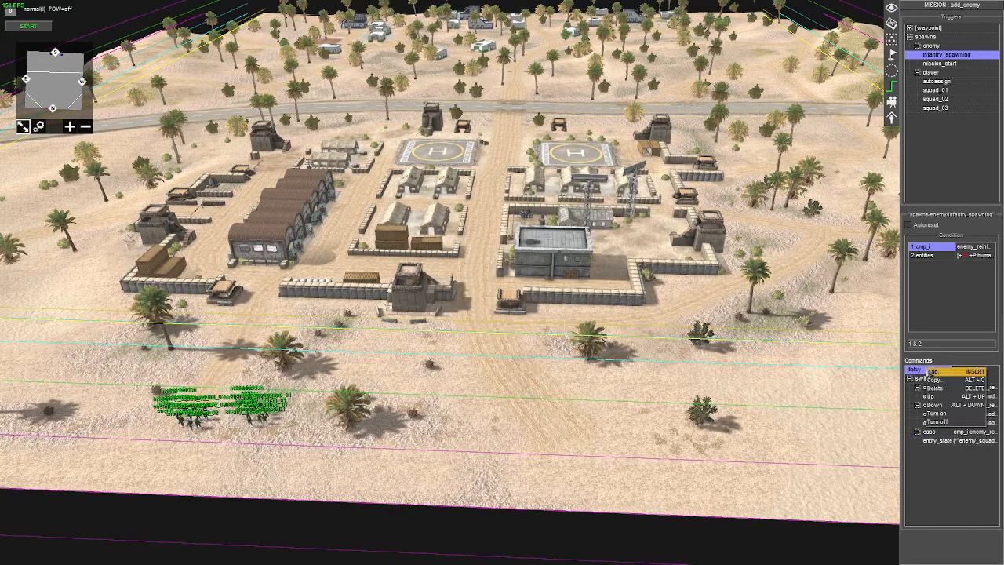
Copy the 0.5 delay command to the end of the command list and start adding another command below it
{"action": "left_click", "coordinate": [919, 369]}
{"action": "key", "text": "ctrl+c"}
{"action": "key", "text": "ctrl+v"}
{"action": "right_click", "coordinate": [927, 469]}
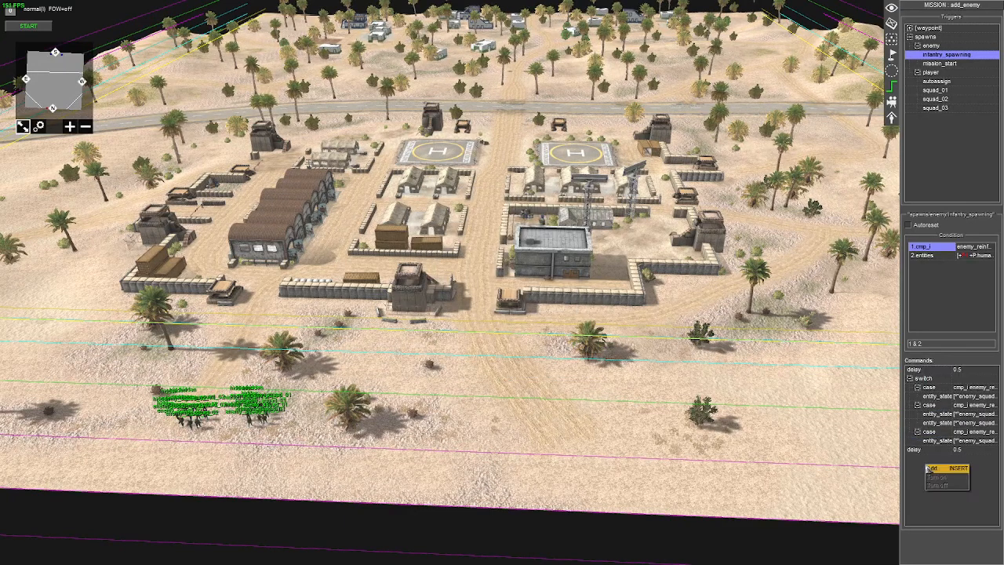
Add a switch command after the final delay in the infantry_spawning trigger and view the waypoints around the base
{"action": "left_click", "coordinate": [931, 469]}
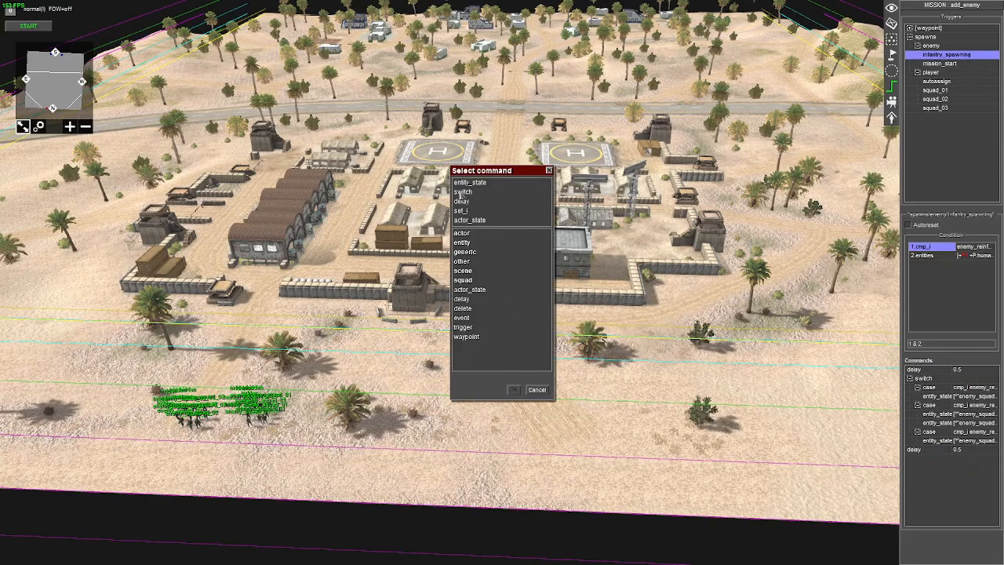
{"action": "double_click", "coordinate": [462, 193]}
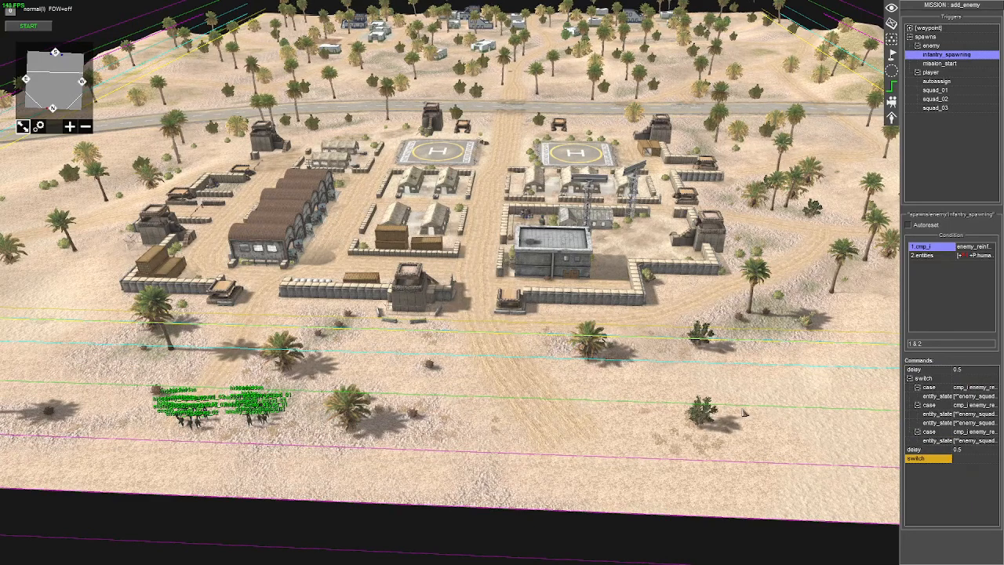
{"action": "left_click", "coordinate": [892, 53]}
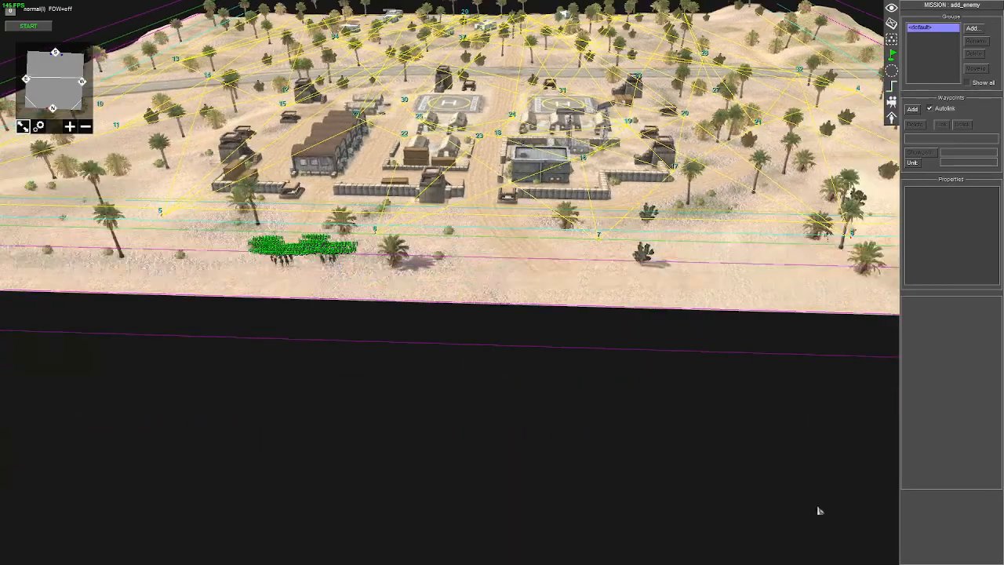
{"action": "middle_click_drag", "start_coordinate": [691, 279], "coordinate": [667, 354]}
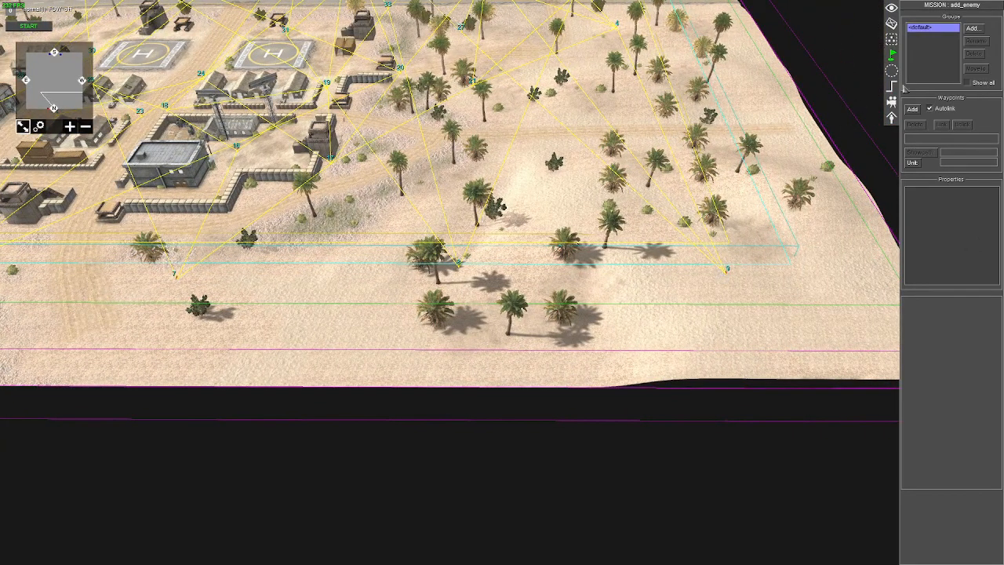
{"action": "left_click", "coordinate": [892, 86]}
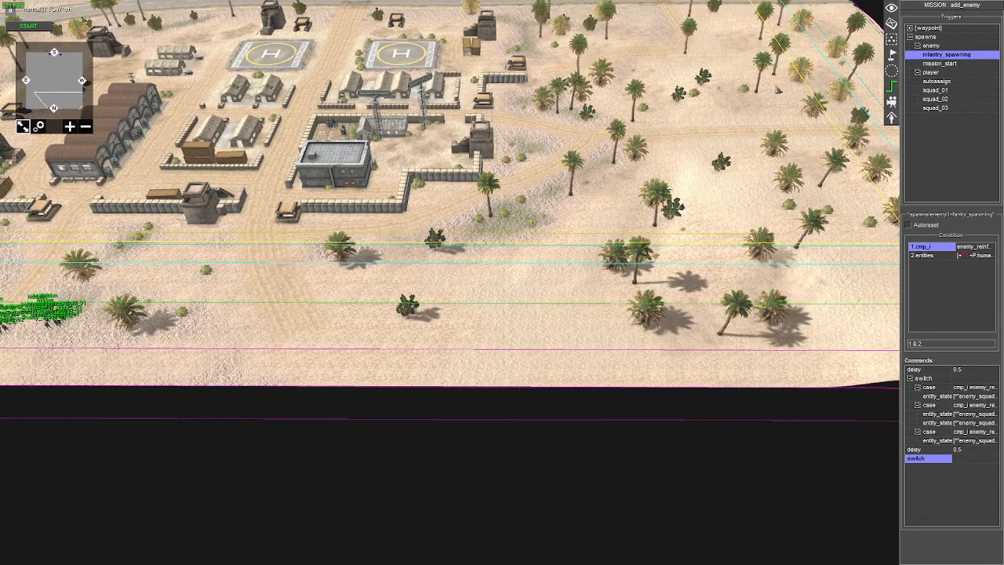
In the map editor, tag seven palm trees in the sandy area beside the walled base with eiwp
{"action": "key", "text": "F2"}
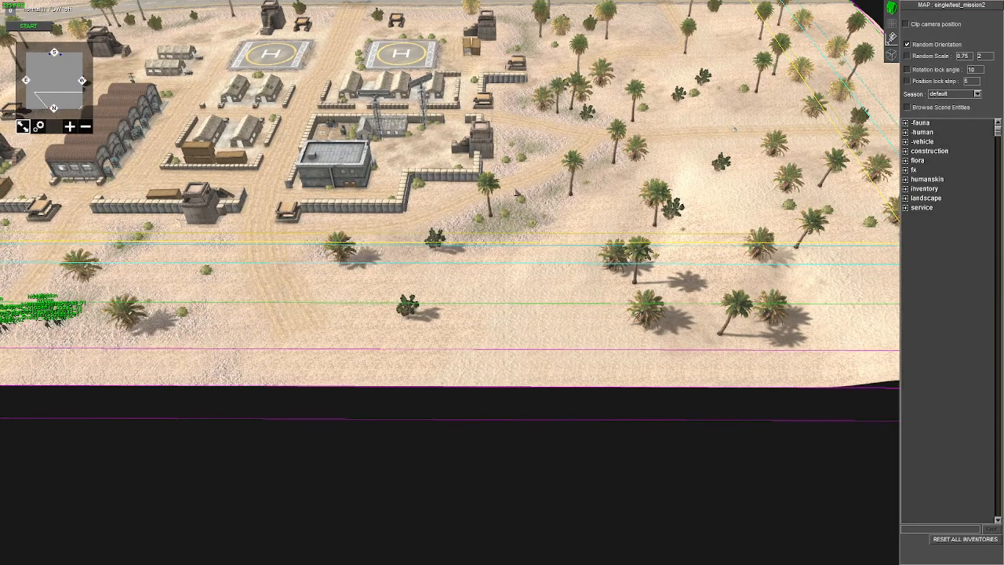
{"action": "scroll", "coordinate": [541, 180], "scroll_direction": "up", "scroll_amount": 1}
{"action": "left_click_drag", "start_coordinate": [574, 163], "coordinate": [596, 210]}
{"action": "scroll", "coordinate": [585, 192], "scroll_direction": "up", "scroll_amount": 2}
{"action": "left_click", "coordinate": [589, 180]}
{"action": "scroll", "coordinate": [600, 196], "scroll_direction": "up", "scroll_amount": 2}
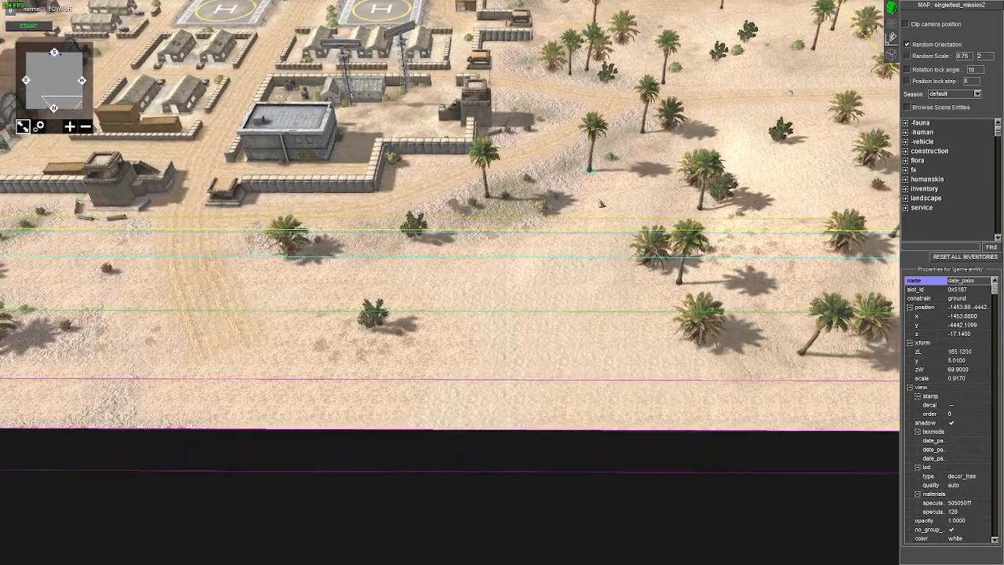
{"action": "left_click", "coordinate": [696, 291], "text": "shift"}
{"action": "left_click", "coordinate": [486, 188], "text": "shift"}
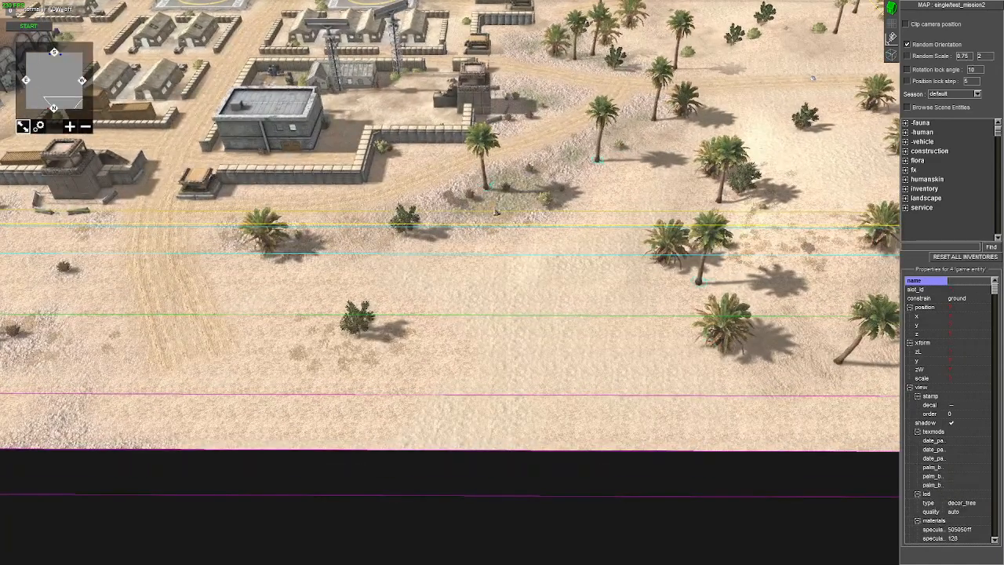
{"action": "left_click", "coordinate": [716, 200], "text": "shift"}
{"action": "key", "text": "Right"}
{"action": "left_click", "coordinate": [680, 323], "text": "shift"}
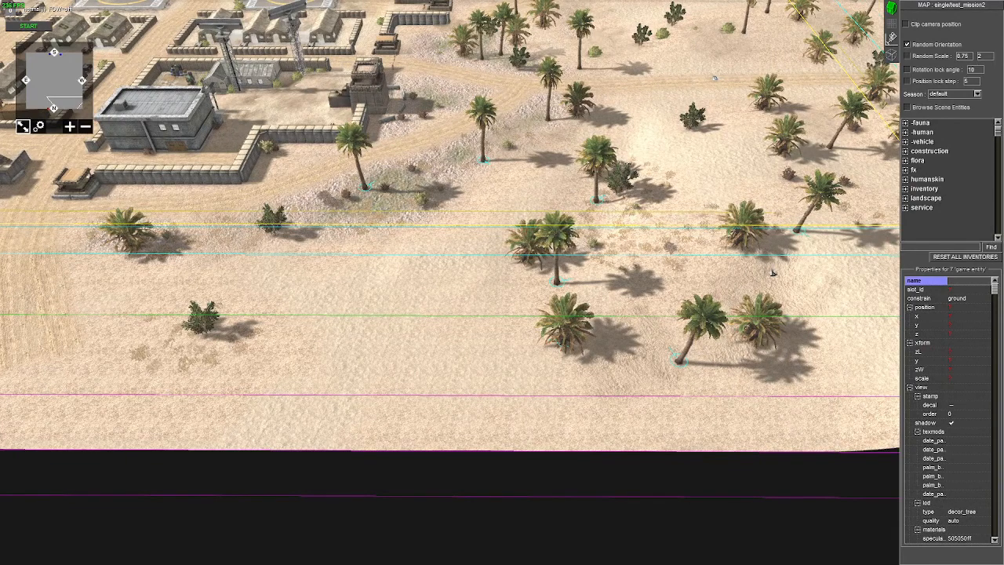
{"action": "key", "text": "ctrl+t"}
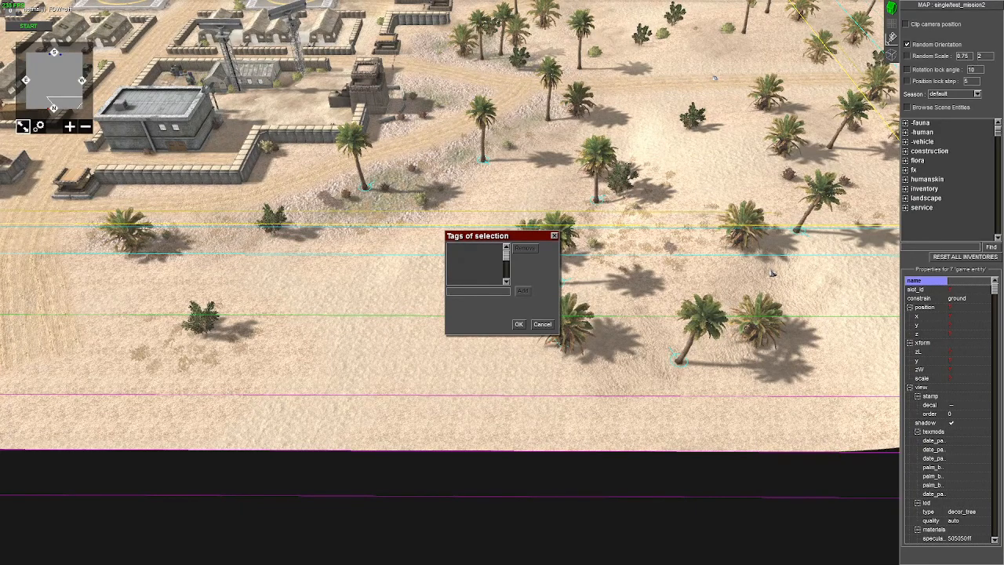
{"action": "type", "text": "swp_"}
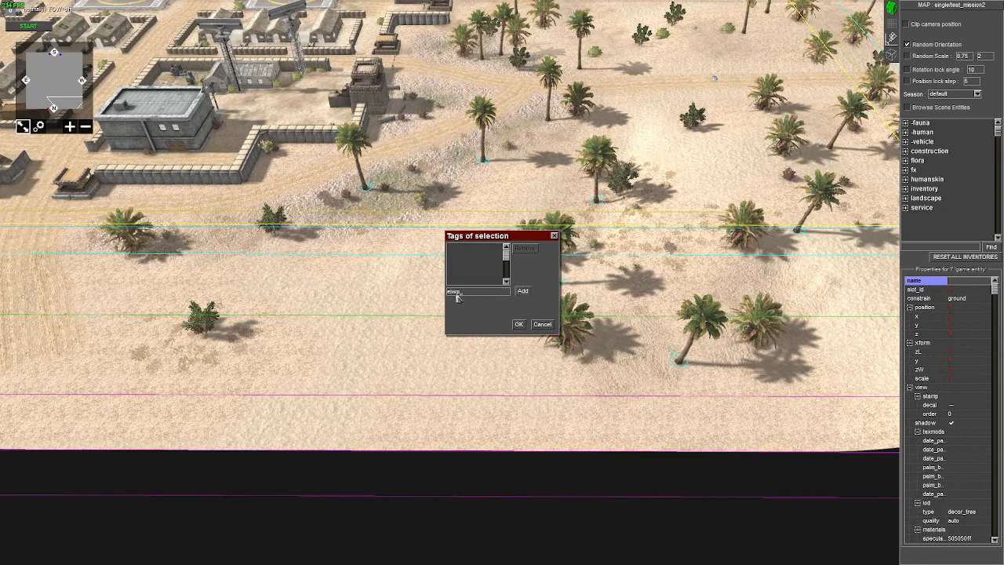
{"action": "left_click", "coordinate": [521, 293]}
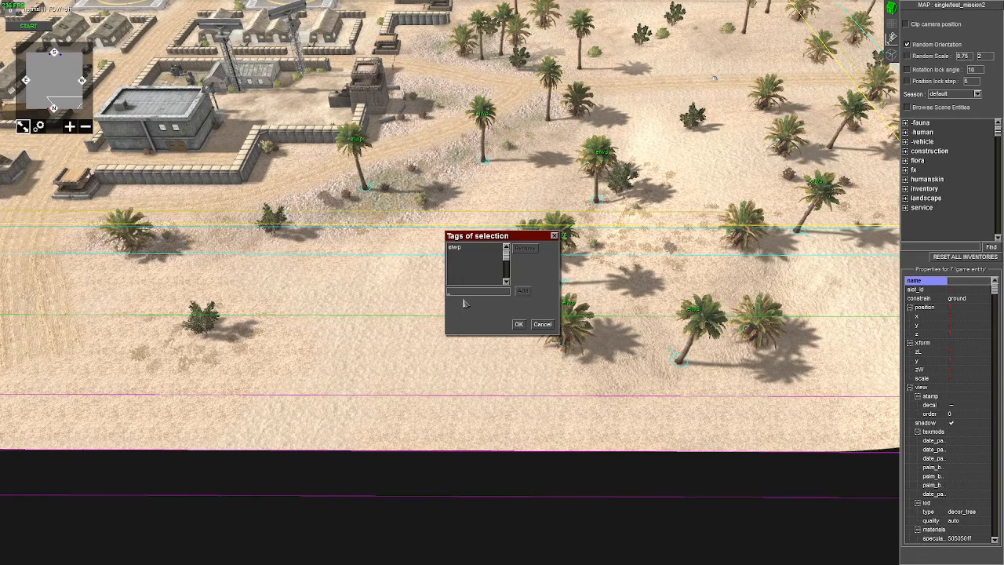
{"action": "left_click", "coordinate": [519, 324]}
{"action": "scroll", "coordinate": [489, 299], "scroll_direction": "down", "scroll_amount": 1}
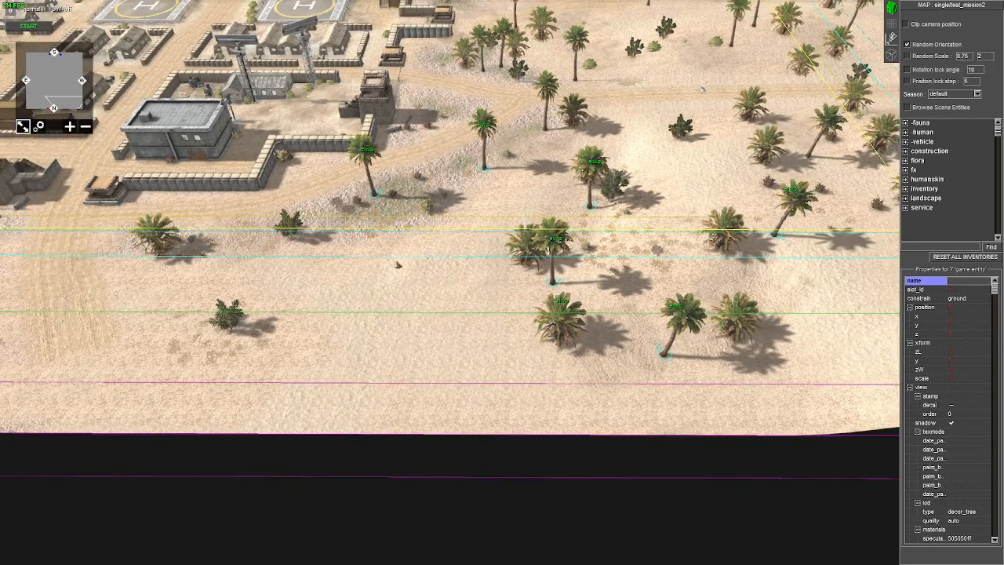
Compare the mission's waypoint numbers with the tagged palms along the near edge of the map
{"action": "left_click", "coordinate": [367, 196]}
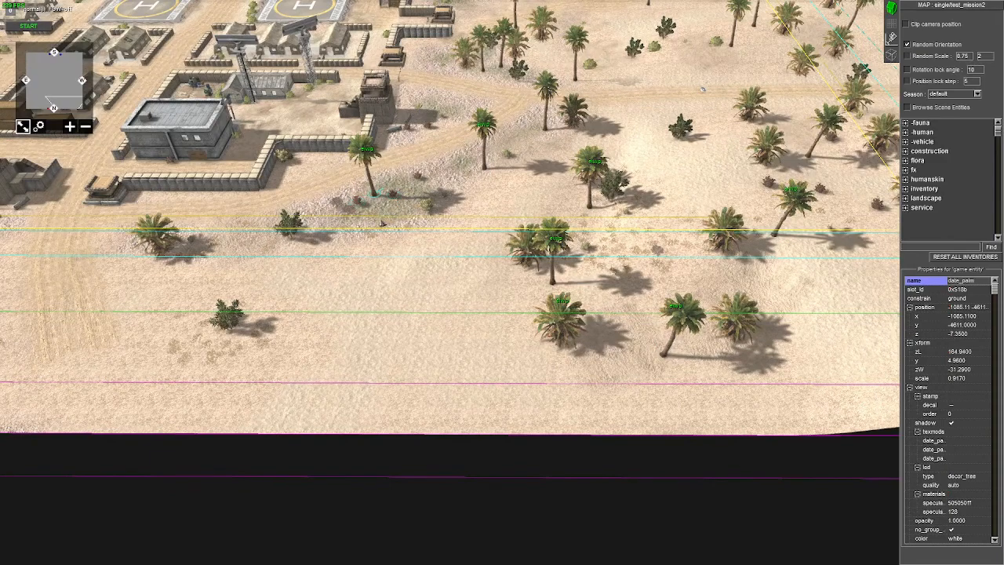
{"action": "scroll", "coordinate": [382, 224], "scroll_direction": "down", "scroll_amount": 1}
{"action": "key", "text": "Left"}
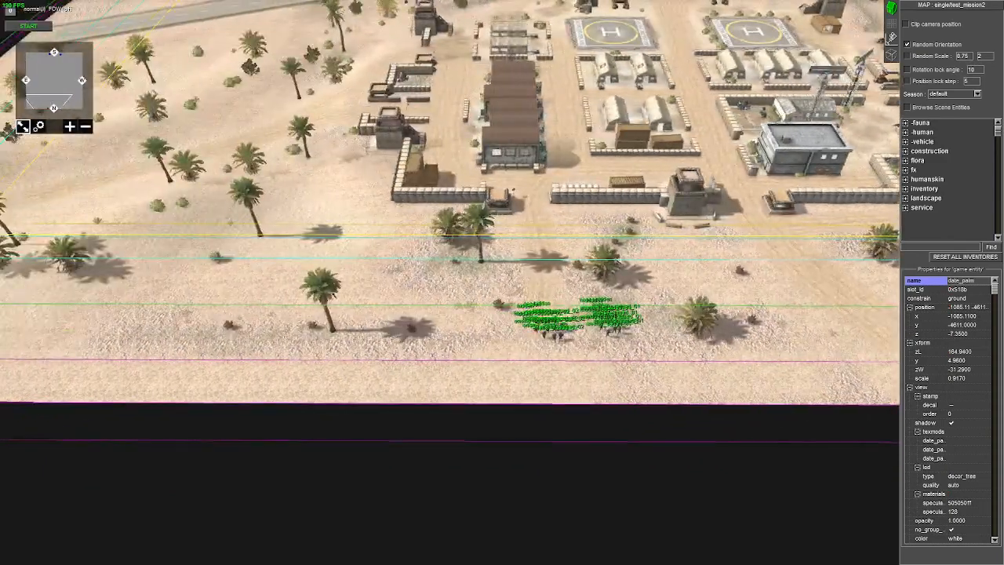
{"action": "key", "text": "F3"}
{"action": "left_click", "coordinate": [890, 58]}
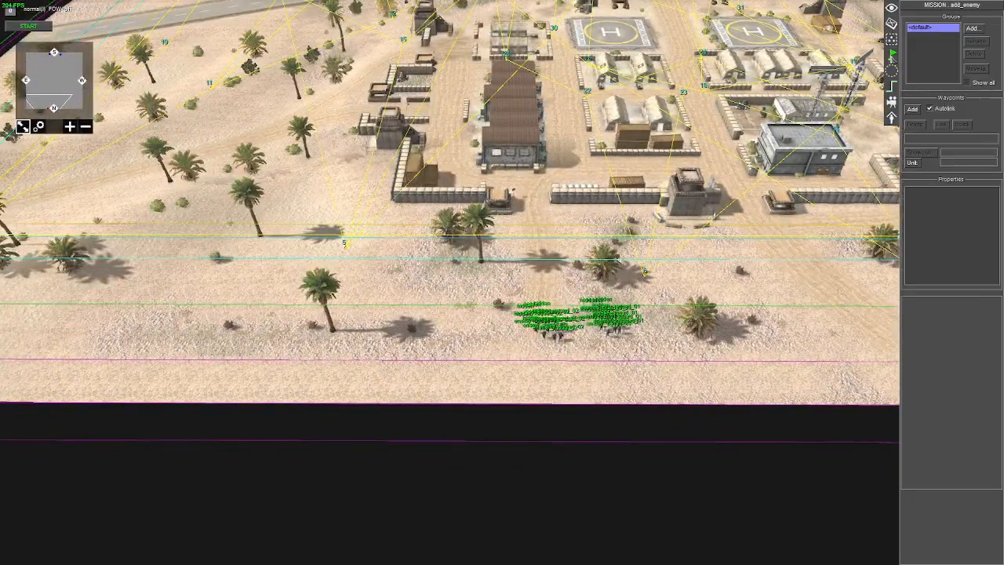
{"action": "key", "text": "Right"}
{"action": "key", "text": "Right"}
{"action": "key", "text": "Right"}
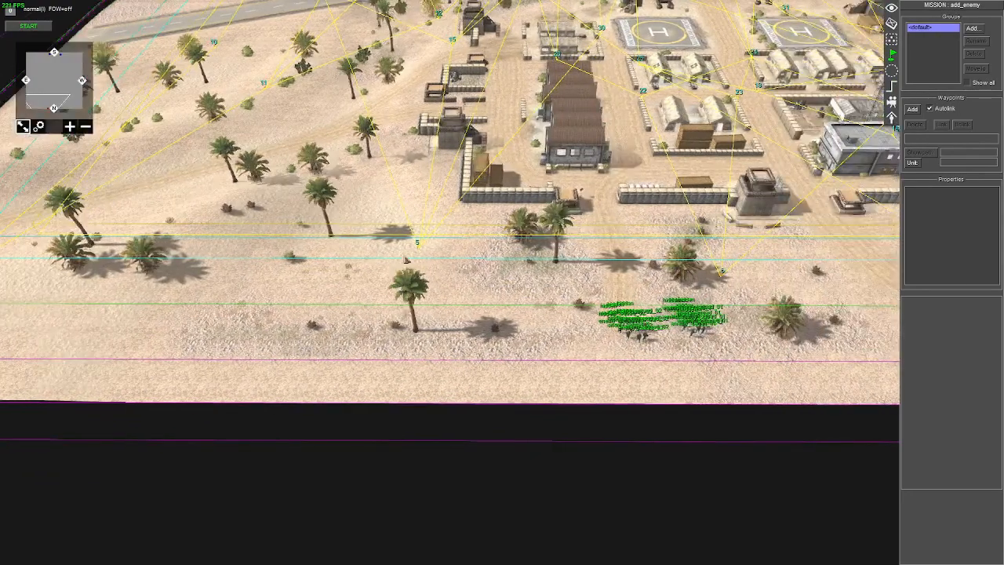
{"action": "key", "text": "Right"}
{"action": "key", "text": "Right"}
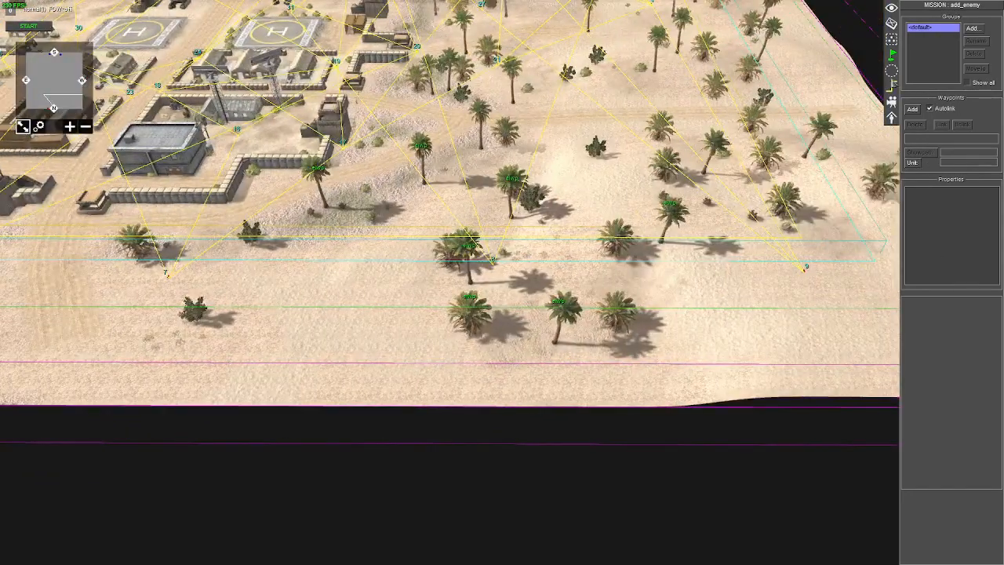
{"action": "key", "text": "F2"}
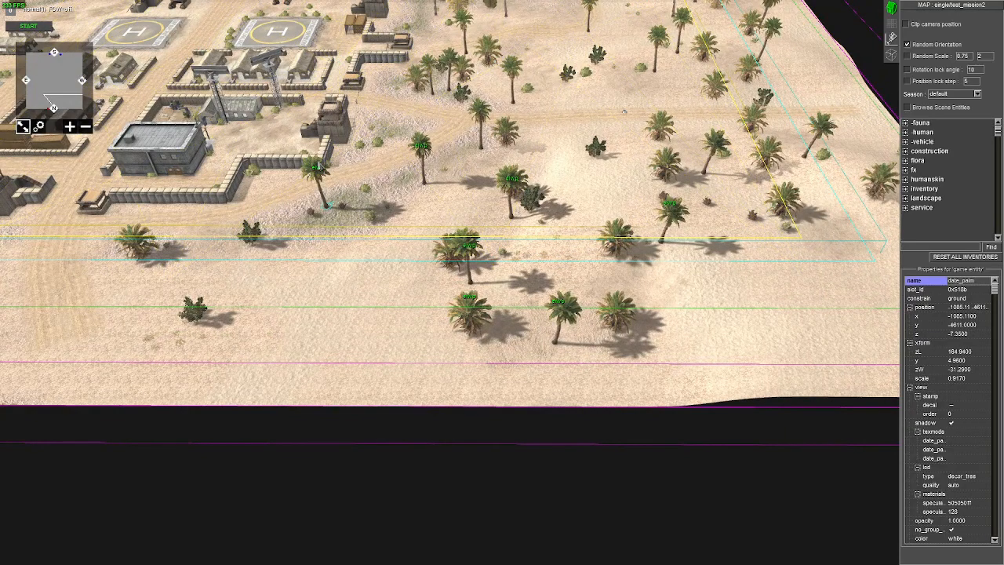
Add the tag 3 to the tagged palm closest to the base wall
{"action": "scroll", "coordinate": [624, 112], "scroll_direction": "up", "scroll_amount": 3}
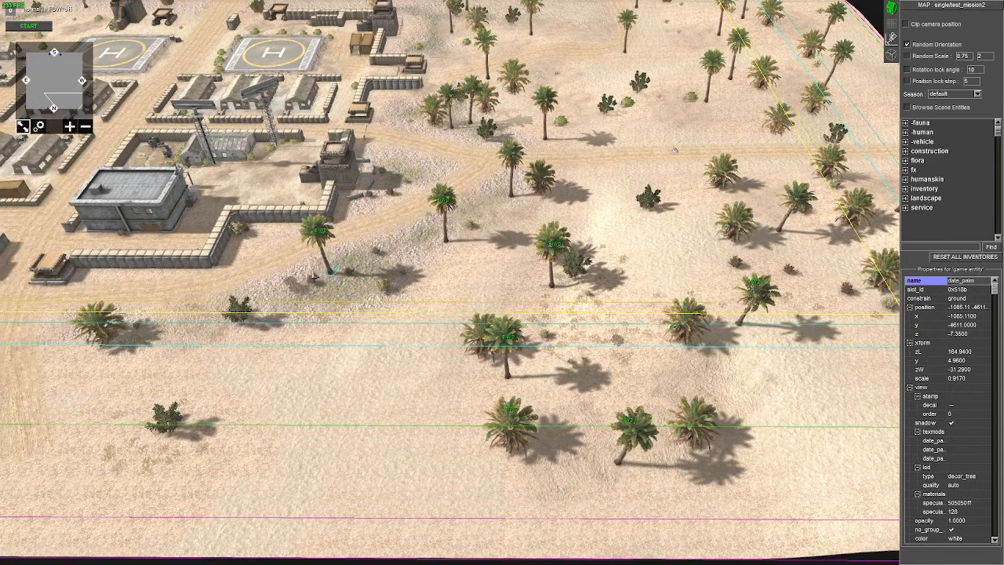
{"action": "key", "text": "alt+t"}
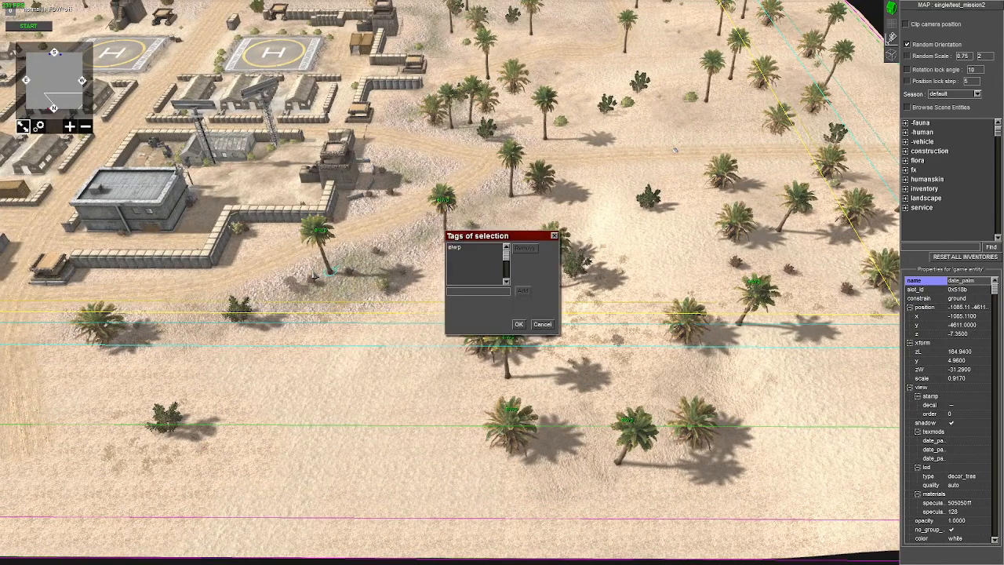
{"action": "left_click", "coordinate": [451, 293]}
{"action": "type", "text": "3"}
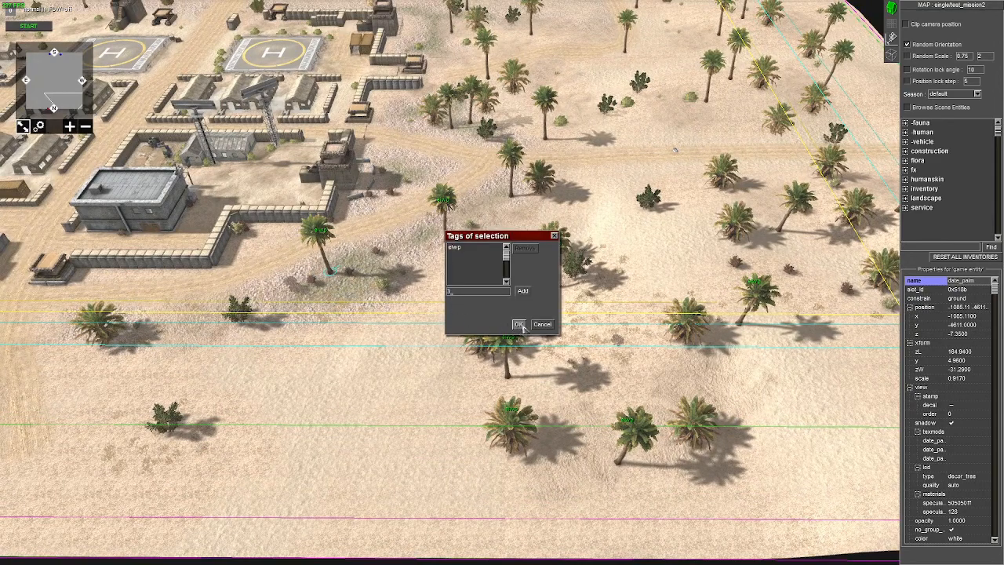
{"action": "key", "text": "Return"}
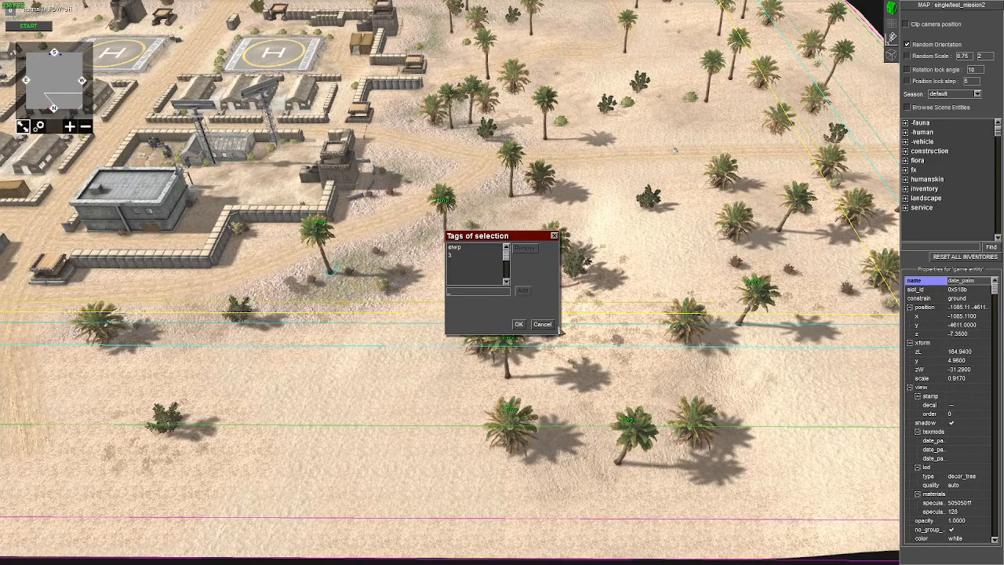
{"action": "left_click", "coordinate": [546, 325]}
Add a number tag to each of the next two eiwp palms moving away from the base
{"action": "left_click", "coordinate": [436, 237]}
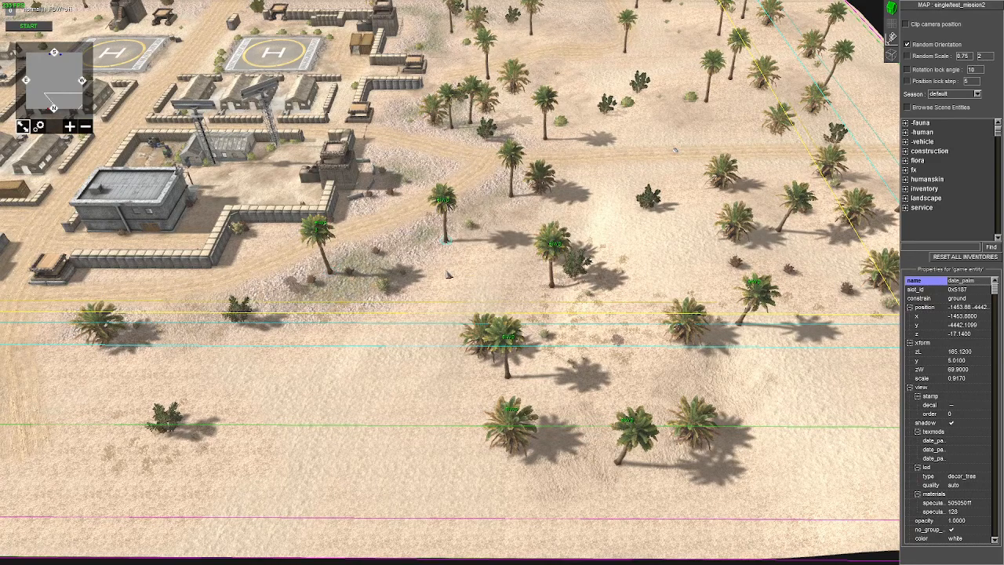
{"action": "key", "text": "t"}
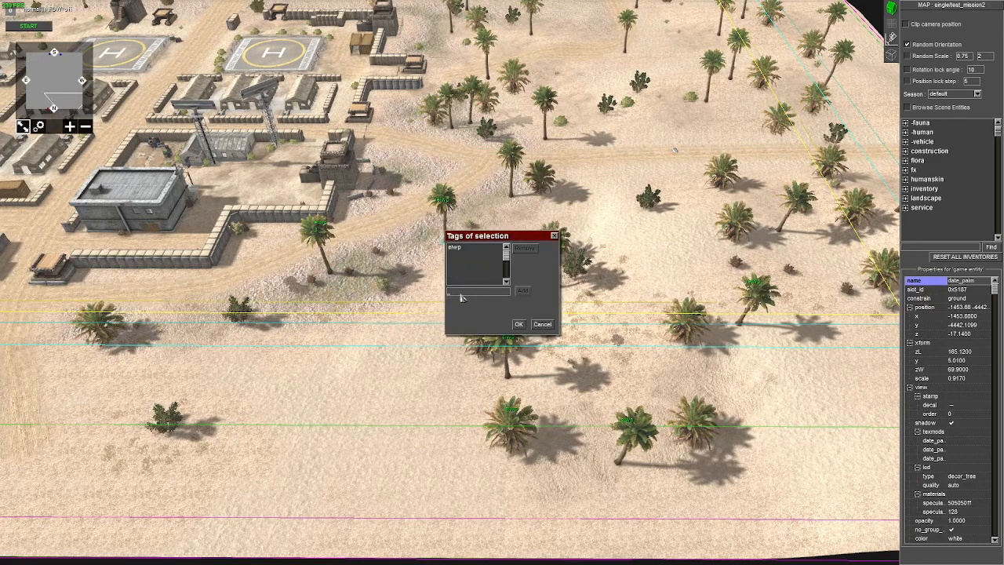
{"action": "left_click", "coordinate": [519, 325]}
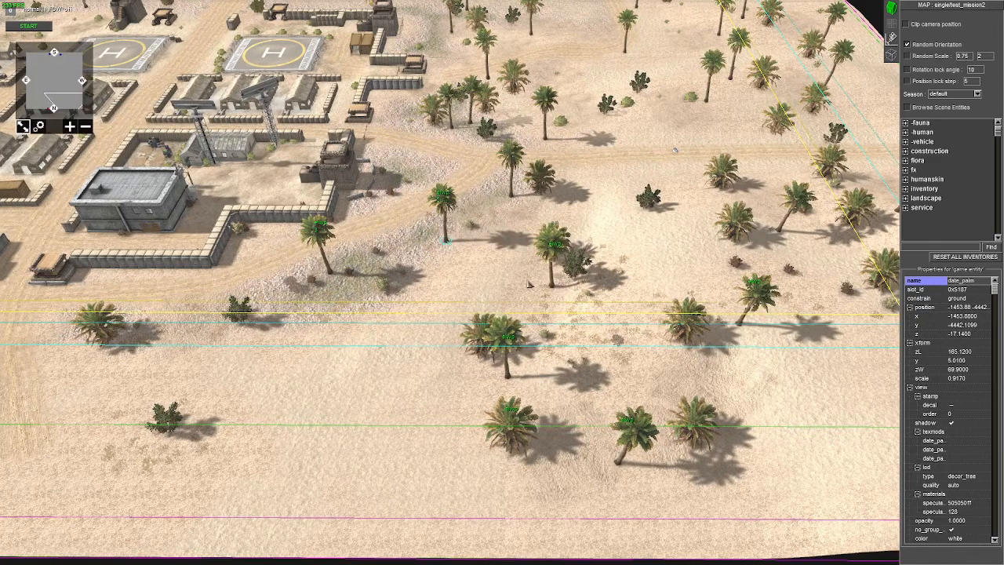
{"action": "left_click", "coordinate": [555, 311]}
{"action": "key", "text": "t"}
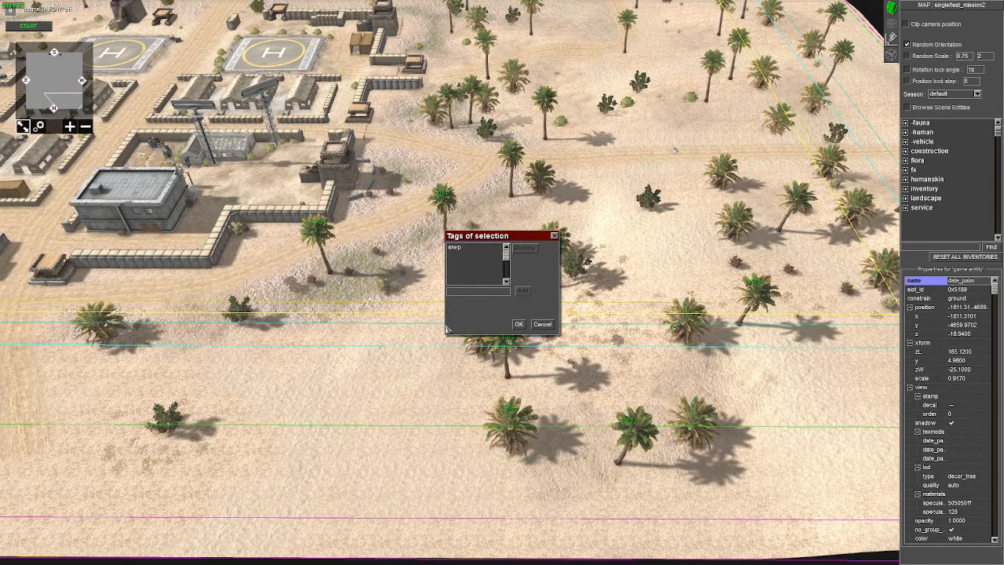
{"action": "key", "text": "Return"}
{"action": "left_click", "coordinate": [518, 324]}
Add the tag 7 to the upright palm in front of the bushy one and a number tag to the leaning palm below
{"action": "left_click", "coordinate": [507, 377]}
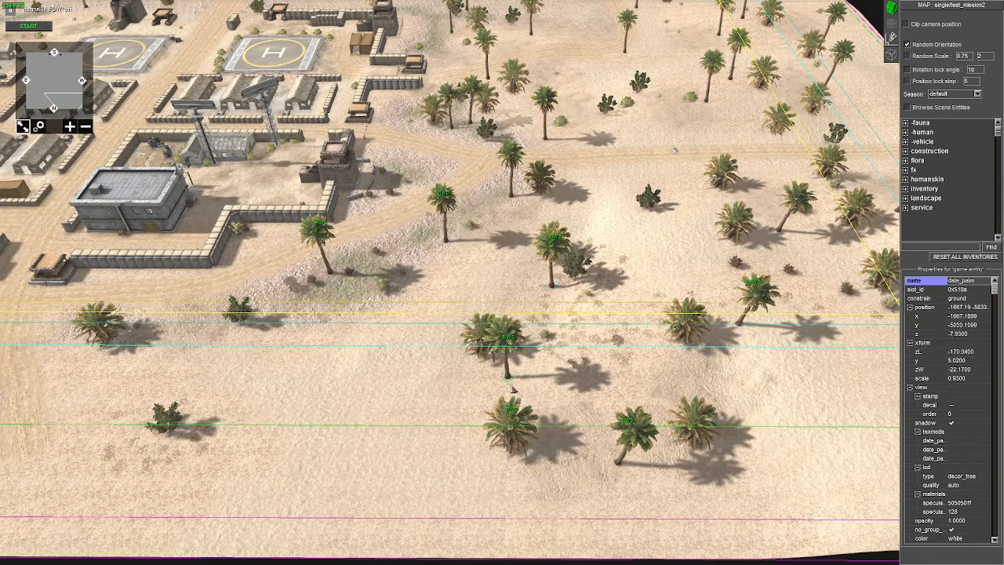
{"action": "key", "text": "t"}
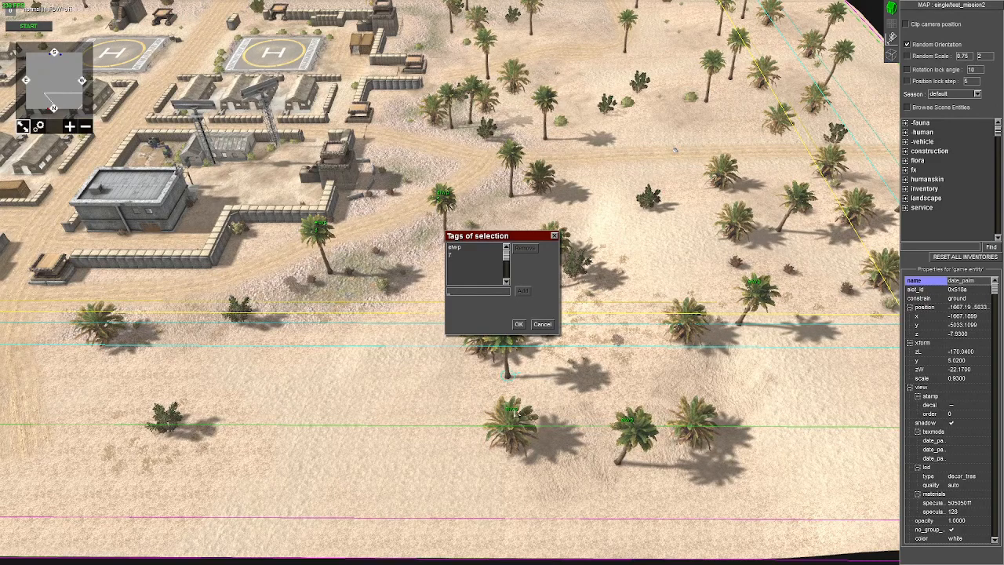
{"action": "key", "text": "Escape"}
{"action": "left_click", "coordinate": [616, 461]}
{"action": "key", "text": "t"}
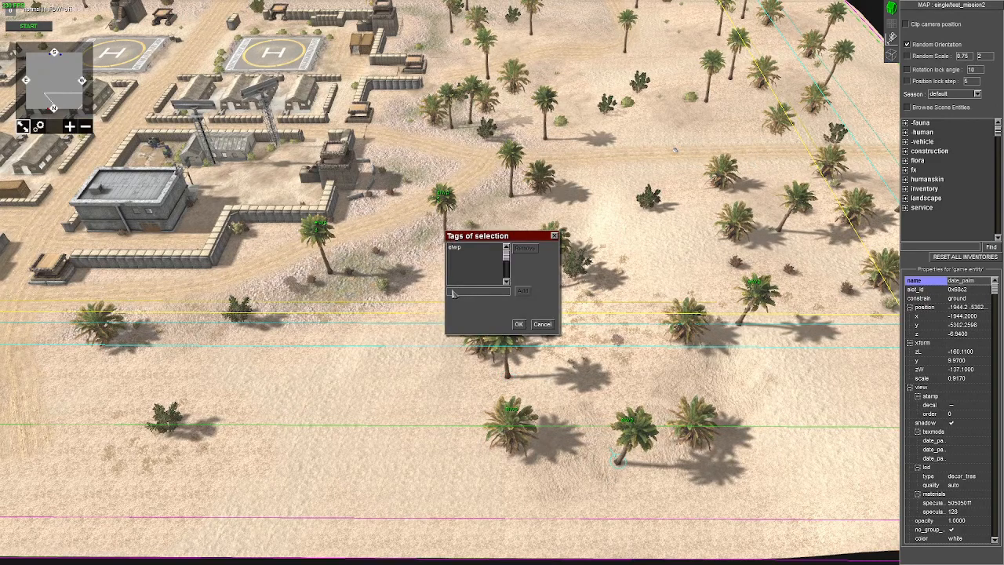
{"action": "key", "text": "Return"}
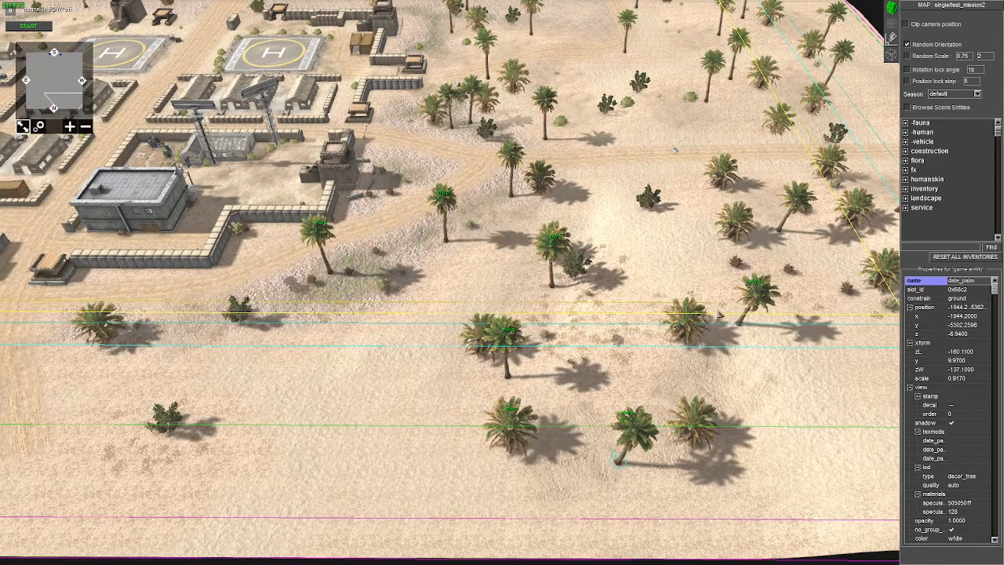
Add the tag 8 to the leaning date_palm_3 farthest from the base
{"action": "left_click", "coordinate": [740, 323]}
{"action": "key", "text": "t"}
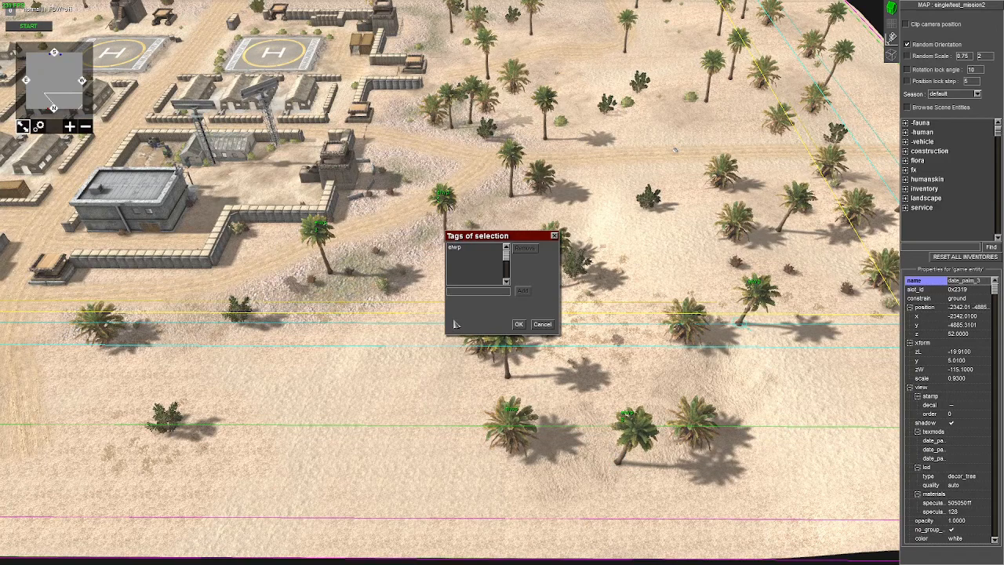
{"action": "type", "text": "8"}
{"action": "key", "text": "Return"}
Save the mission in the mission editor and return to the infantry_spawning trigger's commands
{"action": "scroll", "coordinate": [321, 398], "scroll_direction": "down", "scroll_amount": 2}
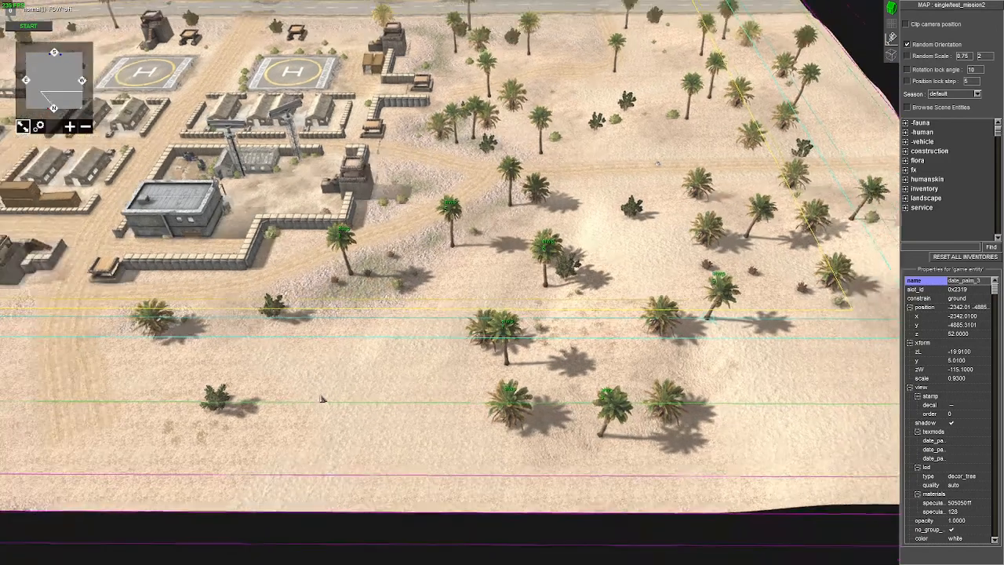
{"action": "left_click", "coordinate": [919, 9]}
{"action": "left_click", "coordinate": [918, 7]}
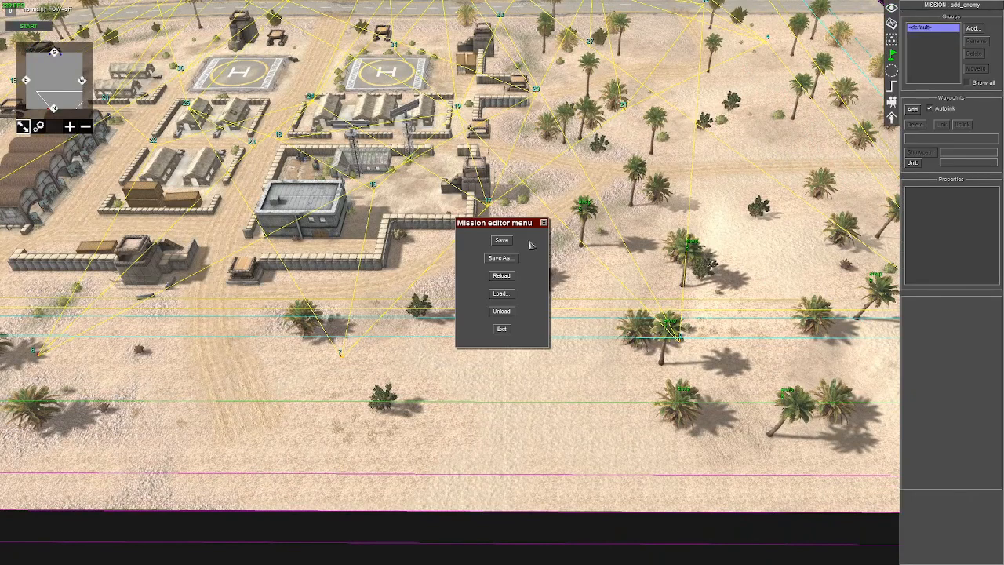
{"action": "left_click", "coordinate": [502, 240]}
{"action": "left_click", "coordinate": [892, 86]}
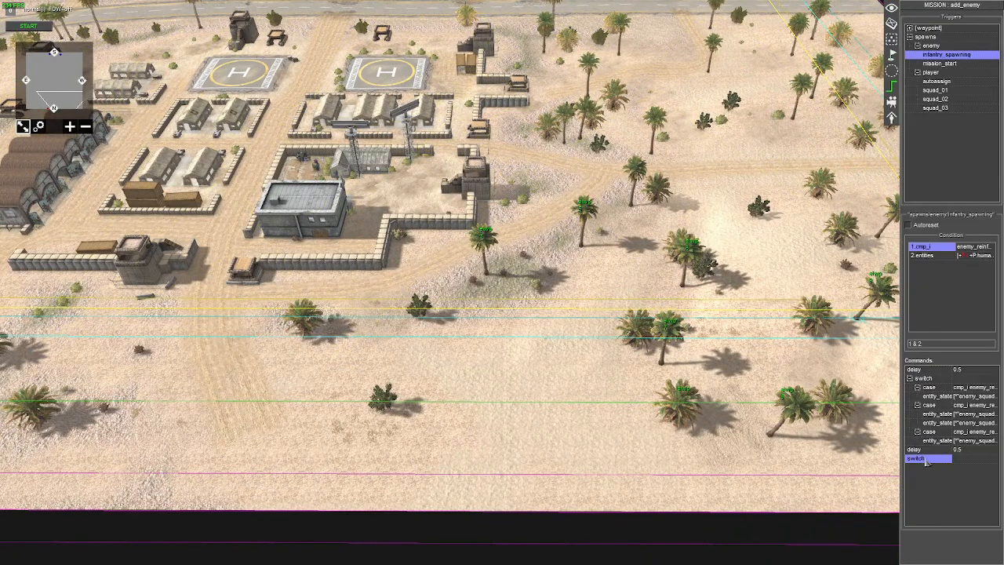
Add an entity_state command to the trigger and set its selector source to advanced
{"action": "right_click", "coordinate": [924, 490]}
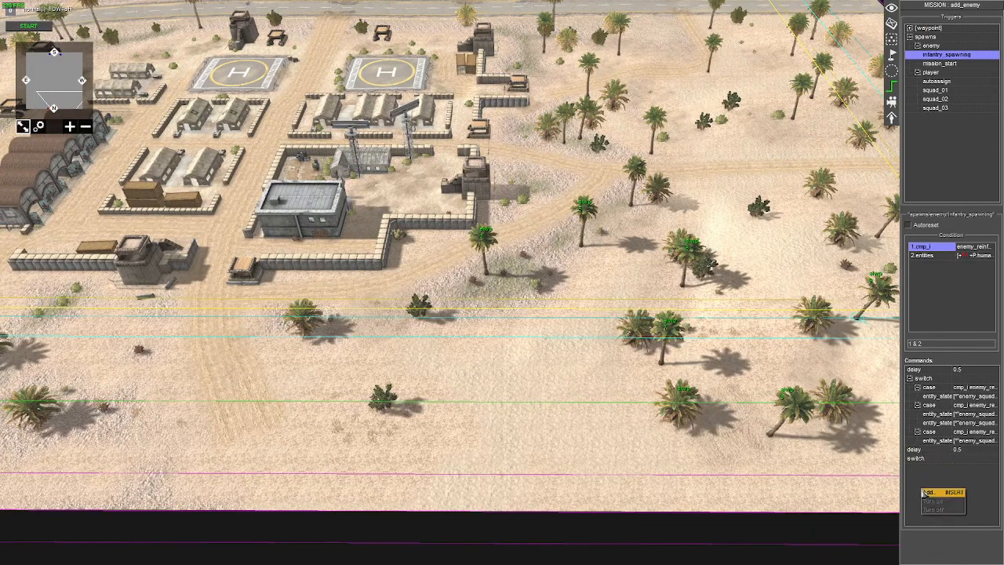
{"action": "left_click", "coordinate": [928, 492]}
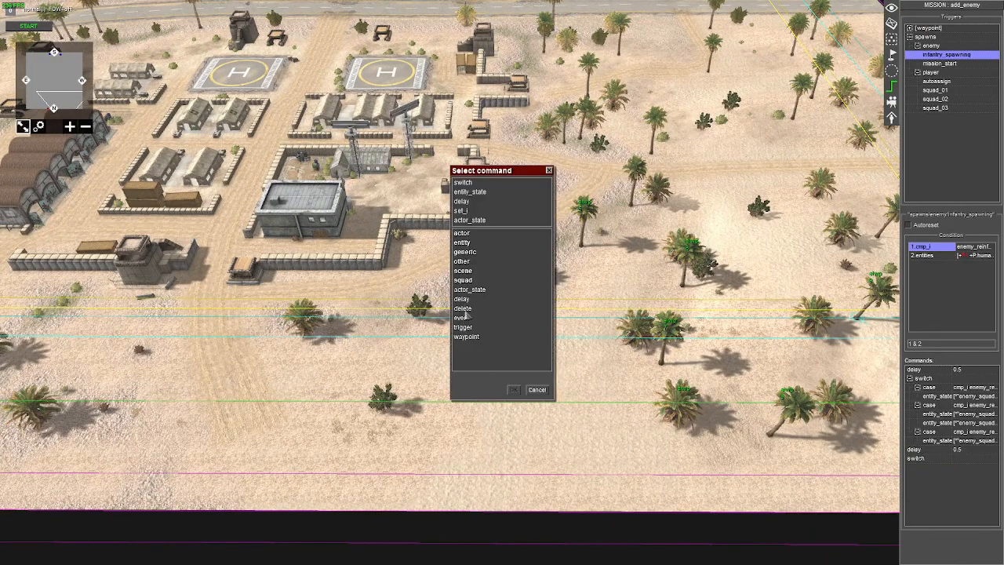
{"action": "double_click", "coordinate": [467, 196]}
{"action": "left_click", "coordinate": [584, 208]}
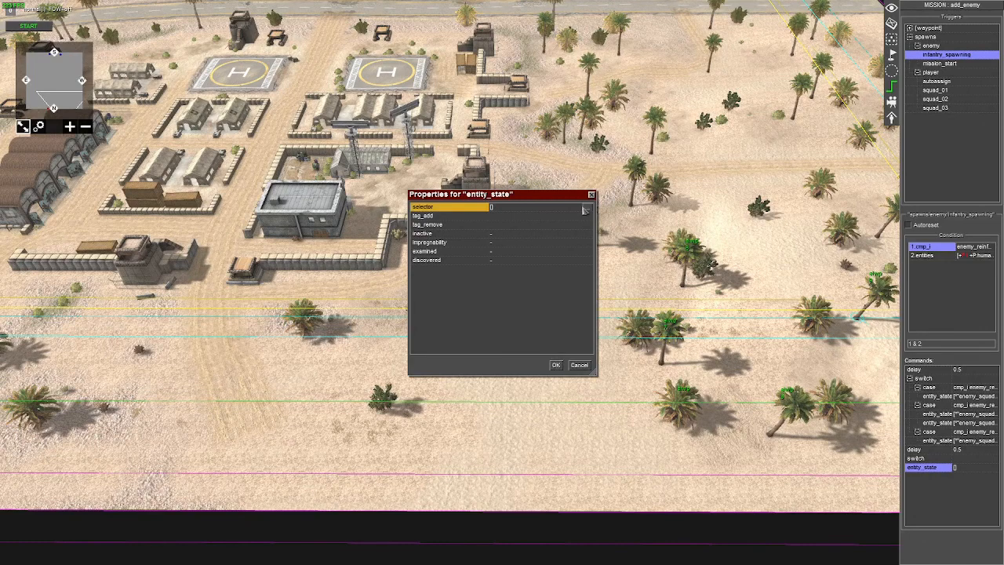
{"action": "left_click", "coordinate": [589, 208]}
{"action": "left_click", "coordinate": [518, 208]}
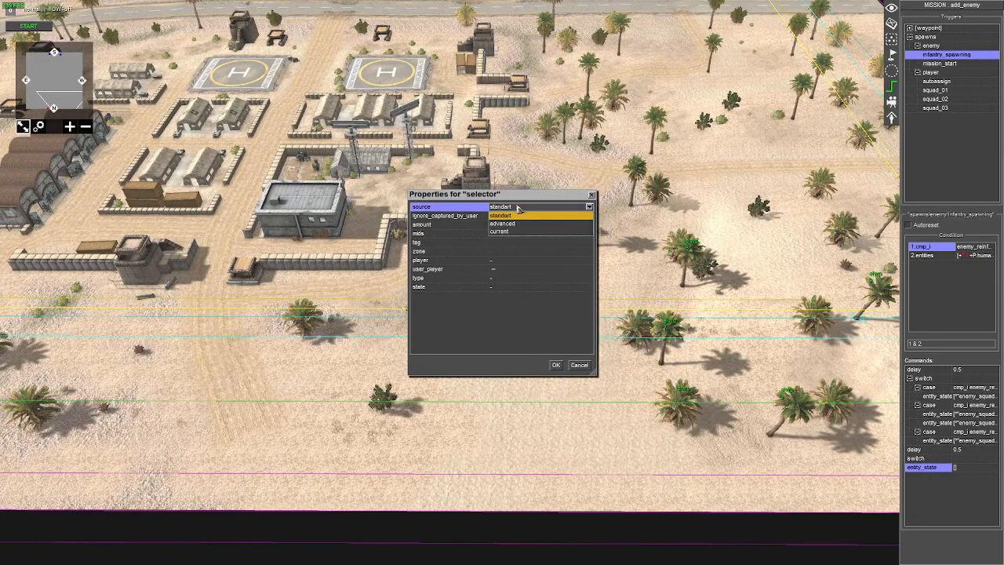
{"action": "left_click", "coordinate": [514, 224]}
Add a group to the entity_state selector that selects entities by the tag eiwp
{"action": "right_click", "coordinate": [491, 245]}
{"action": "left_click", "coordinate": [498, 249]}
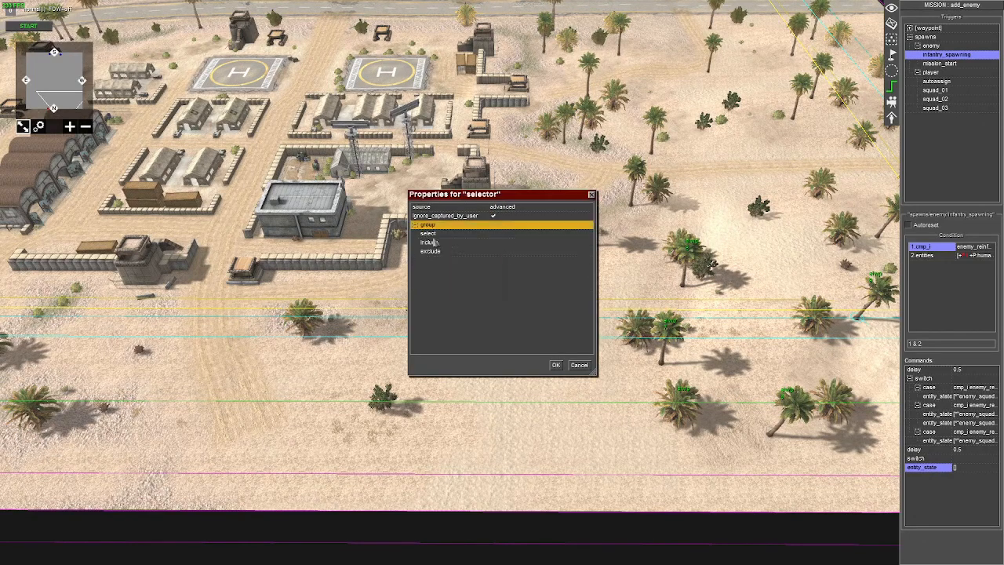
{"action": "right_click", "coordinate": [425, 234]}
{"action": "left_click", "coordinate": [434, 245]}
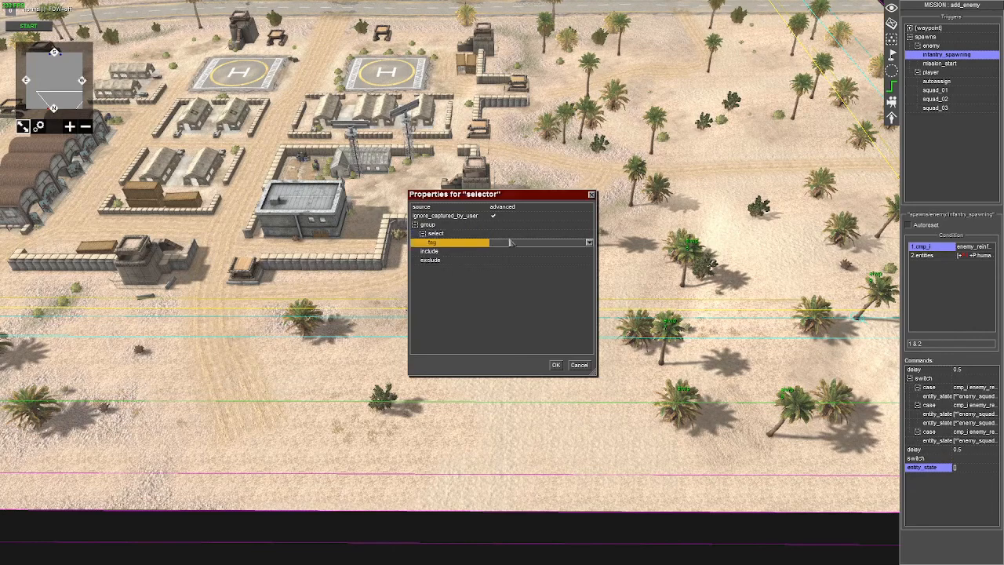
{"action": "left_click", "coordinate": [589, 243]}
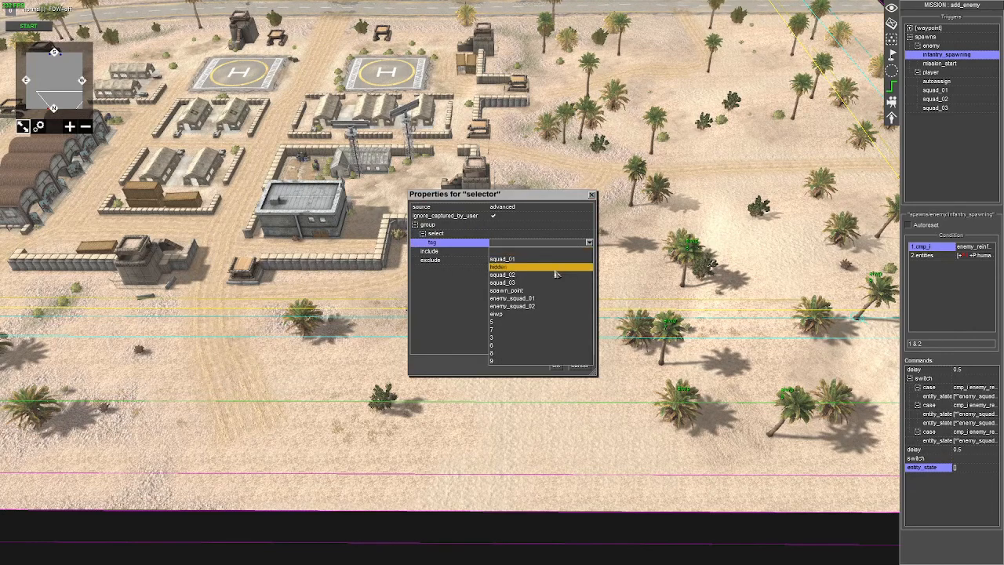
{"action": "left_click", "coordinate": [502, 314]}
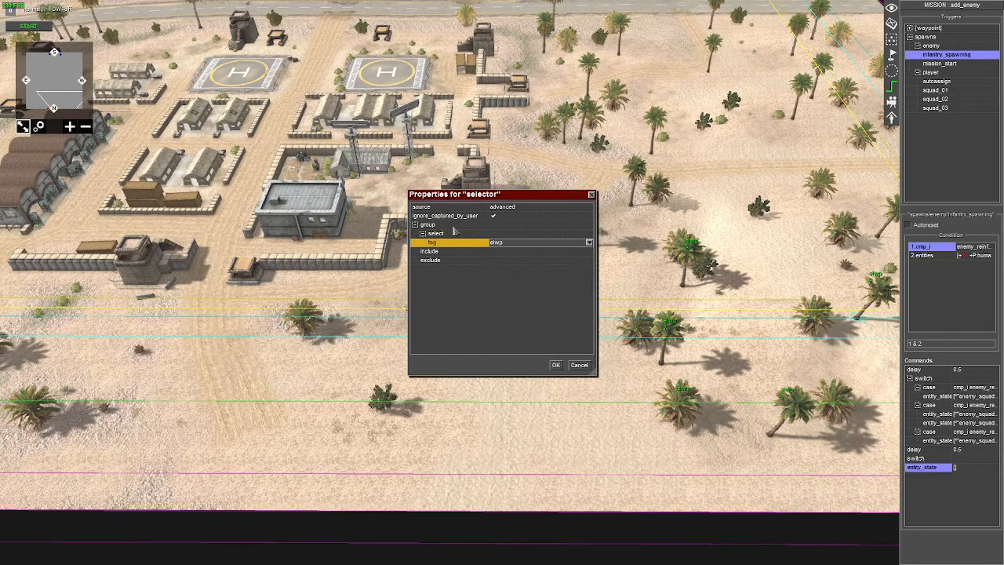
Limit the selector to an amount of 1 and have the entity_state command add the tag current_eiwp
{"action": "right_click", "coordinate": [446, 227]}
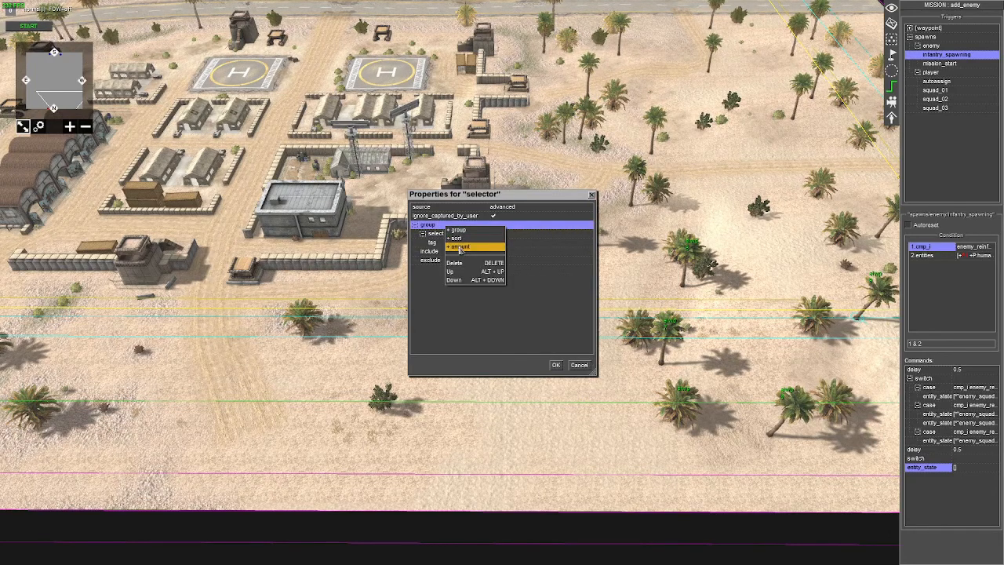
{"action": "left_click", "coordinate": [460, 248]}
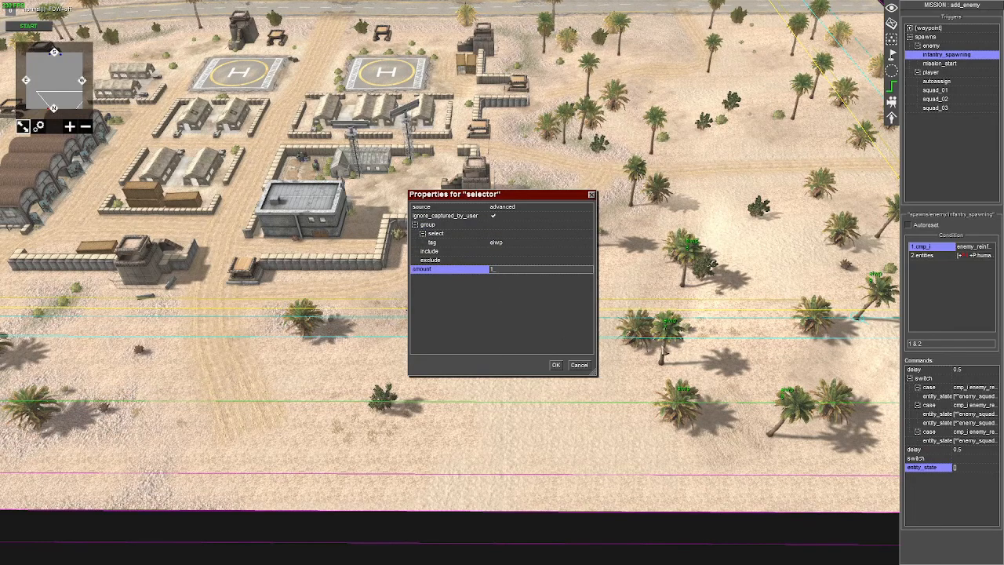
{"action": "key", "text": "Return"}
{"action": "left_click", "coordinate": [507, 218]}
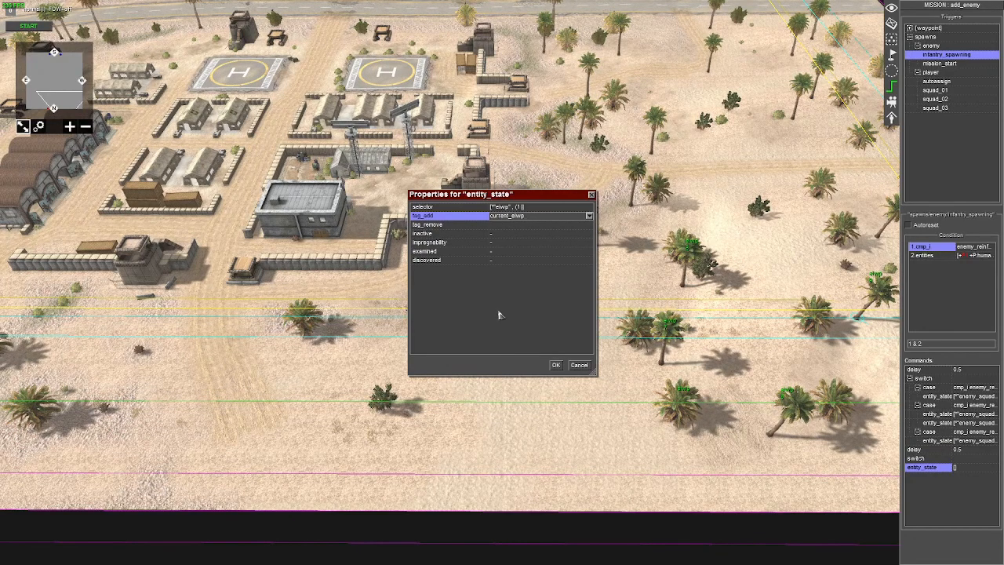
{"action": "key", "text": "Return"}
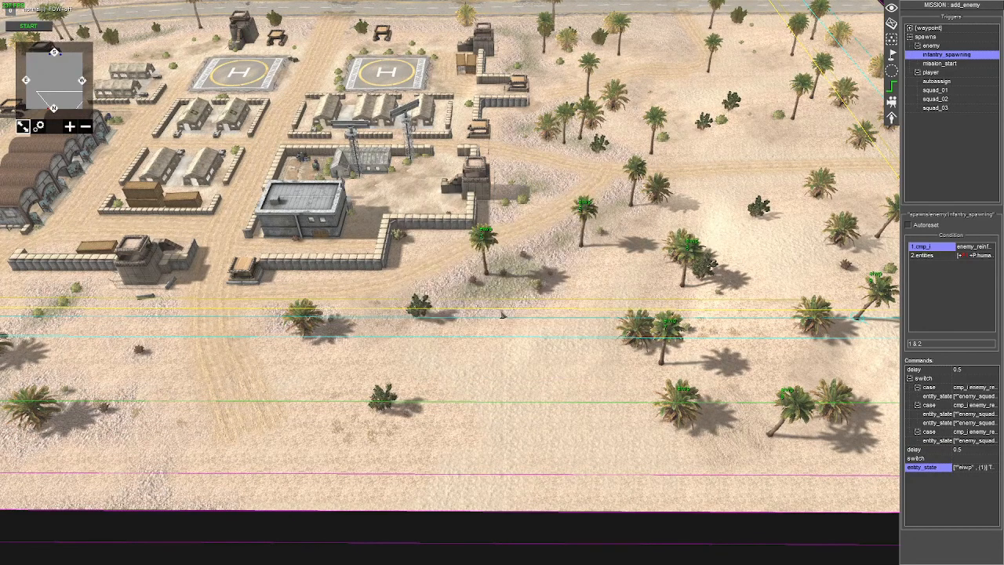
Move the eiwp entity_state command above the empty switch and place a copy of the 0.5 delay between them
{"action": "left_click", "coordinate": [927, 468]}
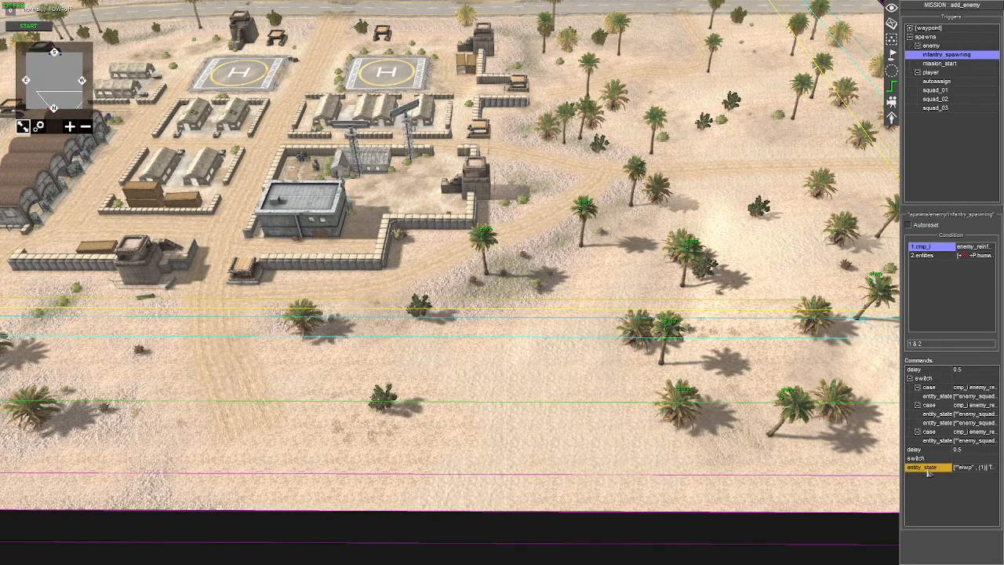
{"action": "left_click_drag", "start_coordinate": [928, 471], "coordinate": [923, 464]}
{"action": "right_click", "coordinate": [916, 452]}
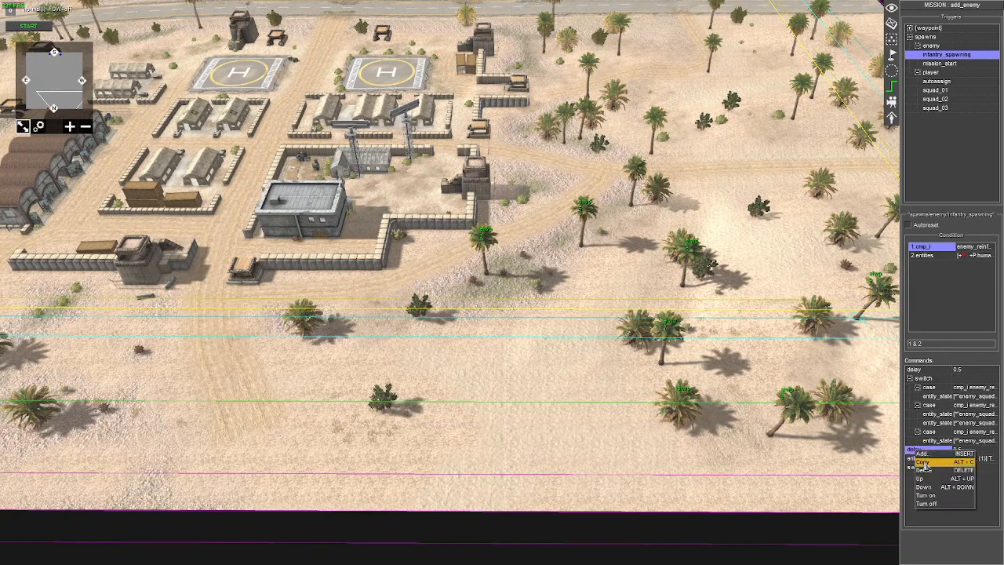
{"action": "left_click", "coordinate": [924, 462]}
{"action": "left_click", "coordinate": [924, 478]}
{"action": "key", "text": "ctrl+Up"}
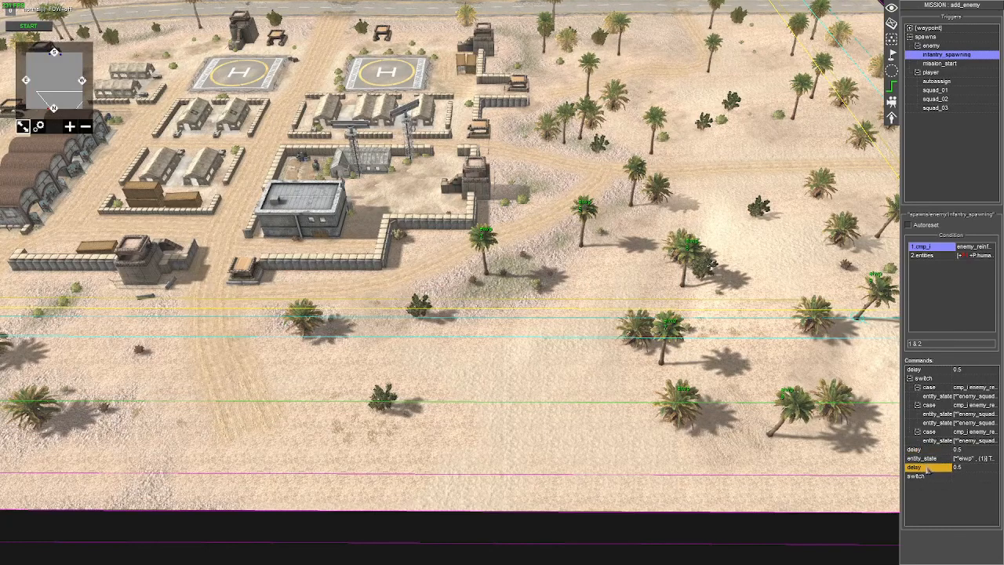
{"action": "double_click", "coordinate": [925, 459]}
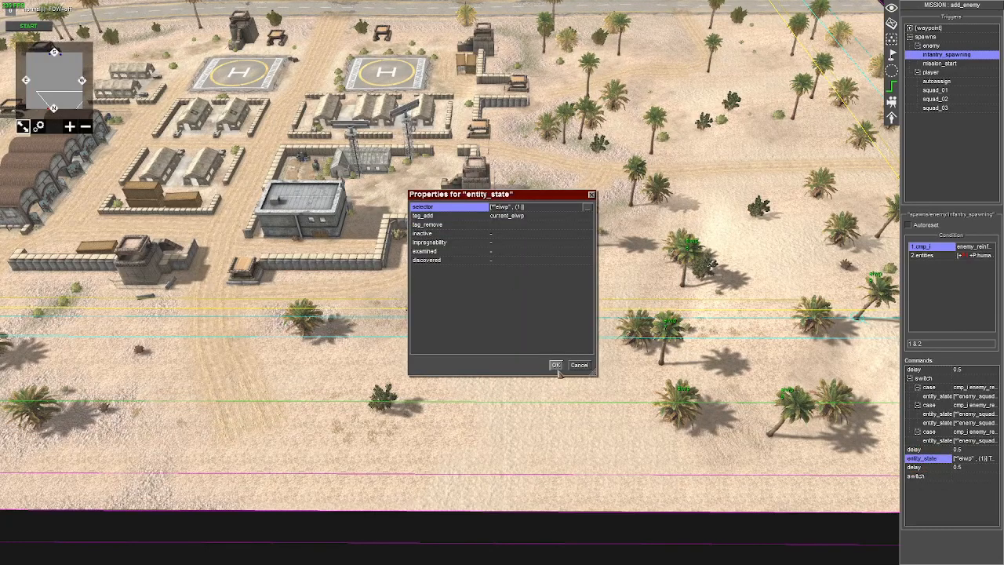
{"action": "left_click", "coordinate": [556, 365]}
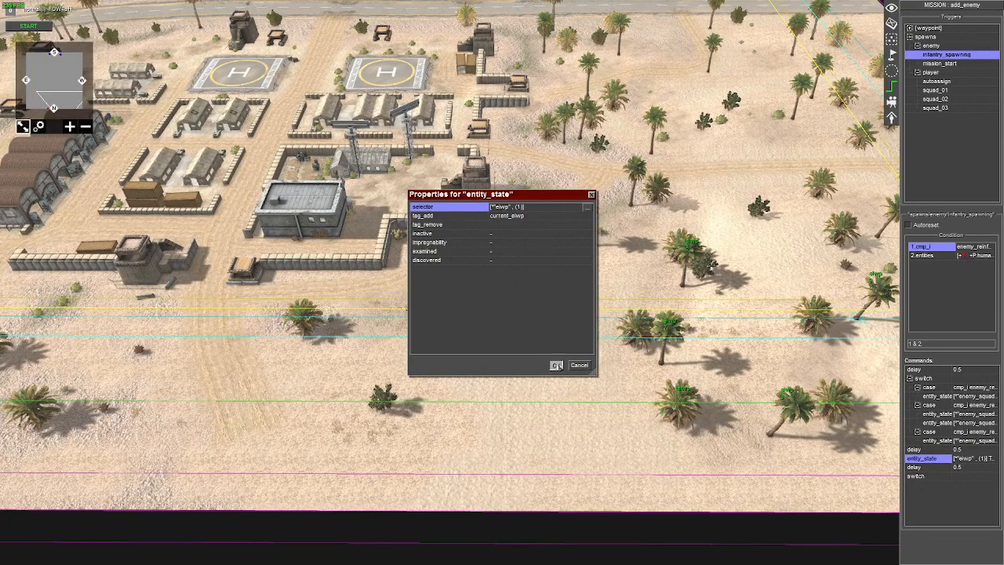
Add a case to the second switch and set its condition type to entities
{"action": "left_click", "coordinate": [929, 477]}
{"action": "right_click", "coordinate": [929, 477]}
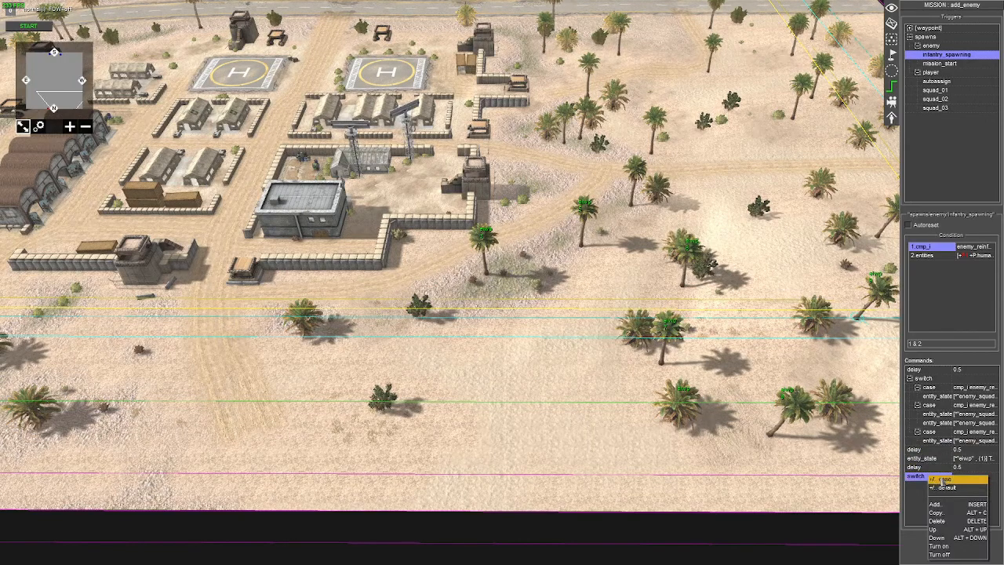
{"action": "left_click", "coordinate": [942, 481]}
{"action": "left_click", "coordinate": [588, 210]}
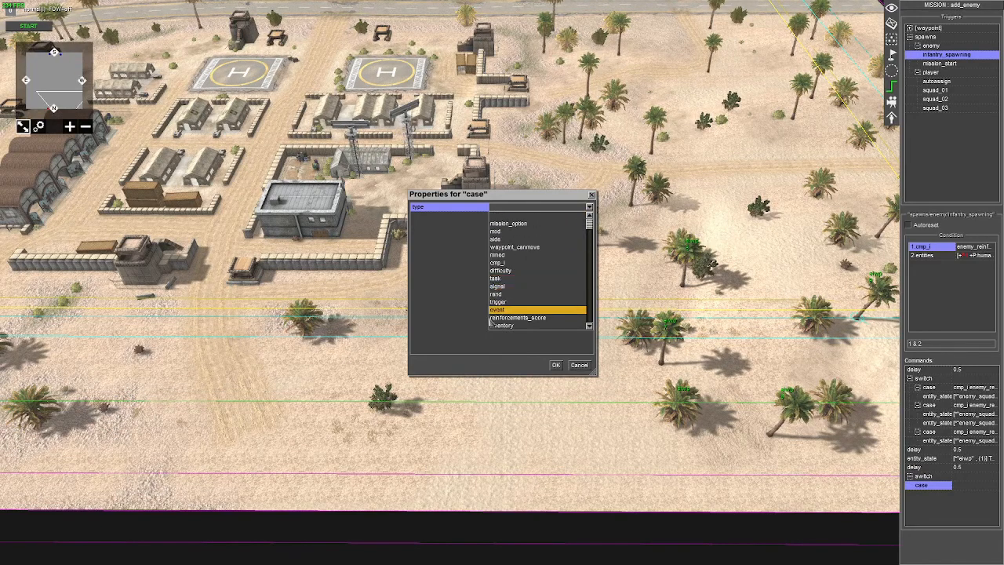
{"action": "scroll", "coordinate": [502, 286], "scroll_direction": "down", "scroll_amount": 2}
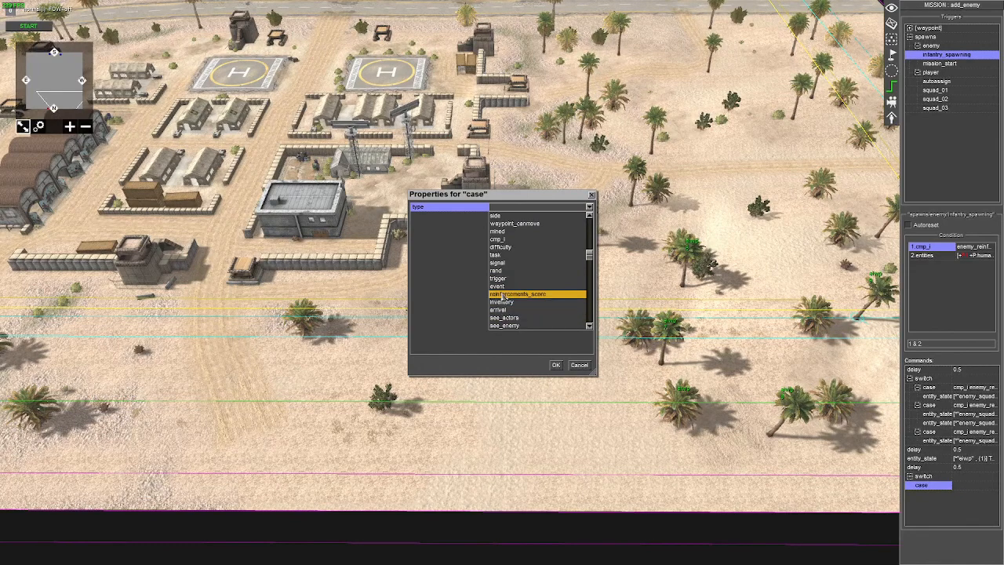
{"action": "scroll", "coordinate": [503, 296], "scroll_direction": "up", "scroll_amount": 3}
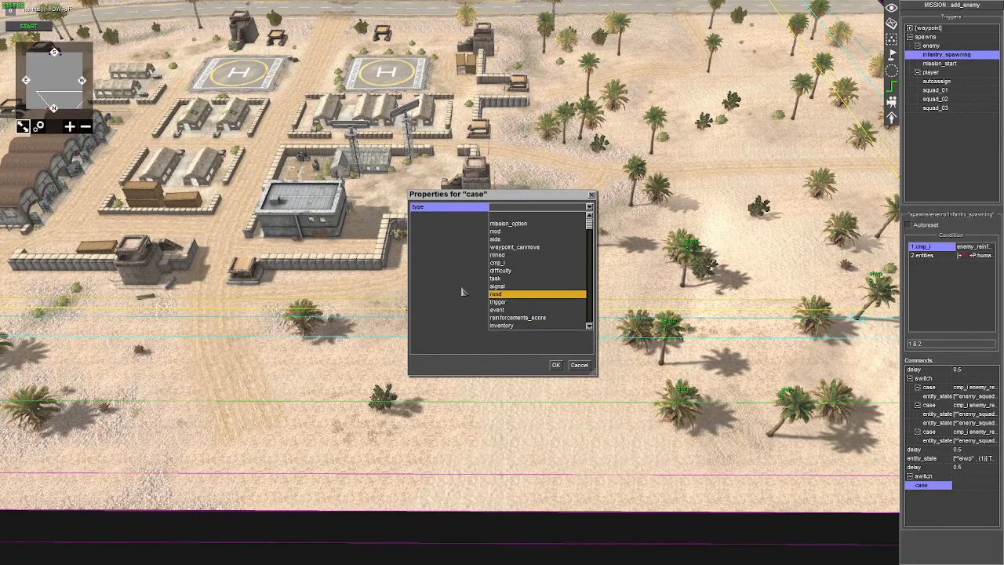
{"action": "scroll", "coordinate": [473, 298], "scroll_direction": "down", "scroll_amount": 8}
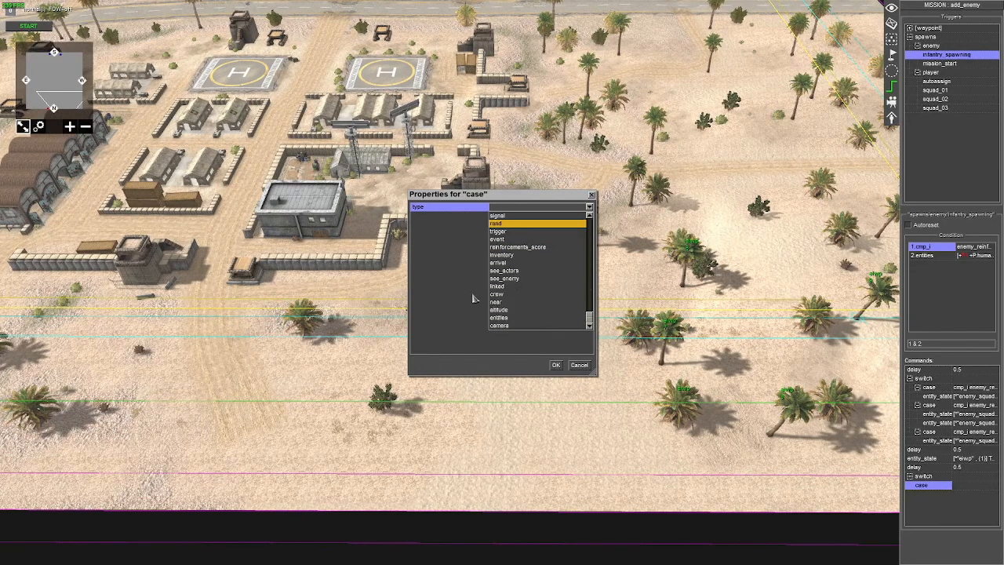
{"action": "left_click", "coordinate": [498, 318]}
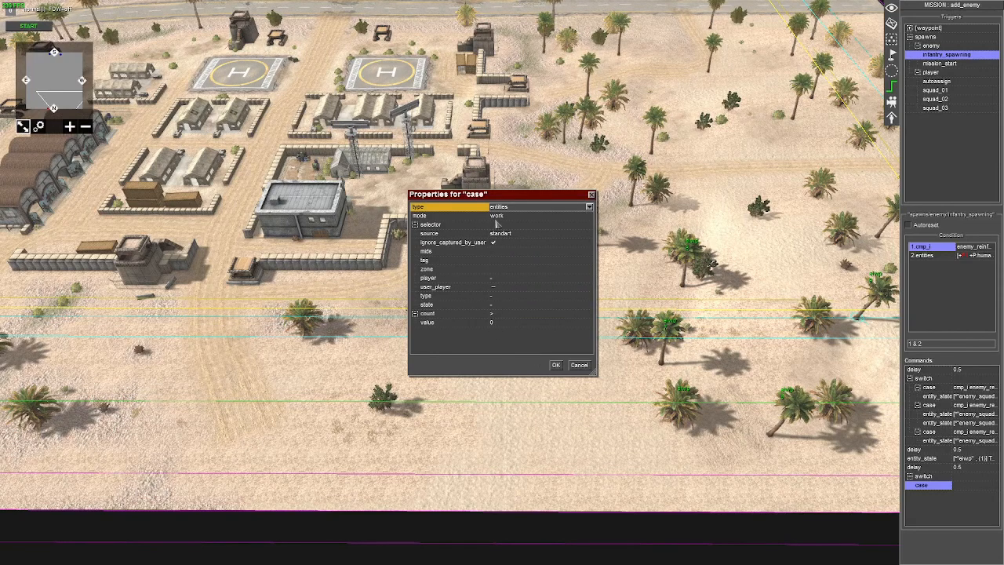
Set the case's selector source to advanced and add a group with a tag entry under select
{"action": "left_click", "coordinate": [521, 233]}
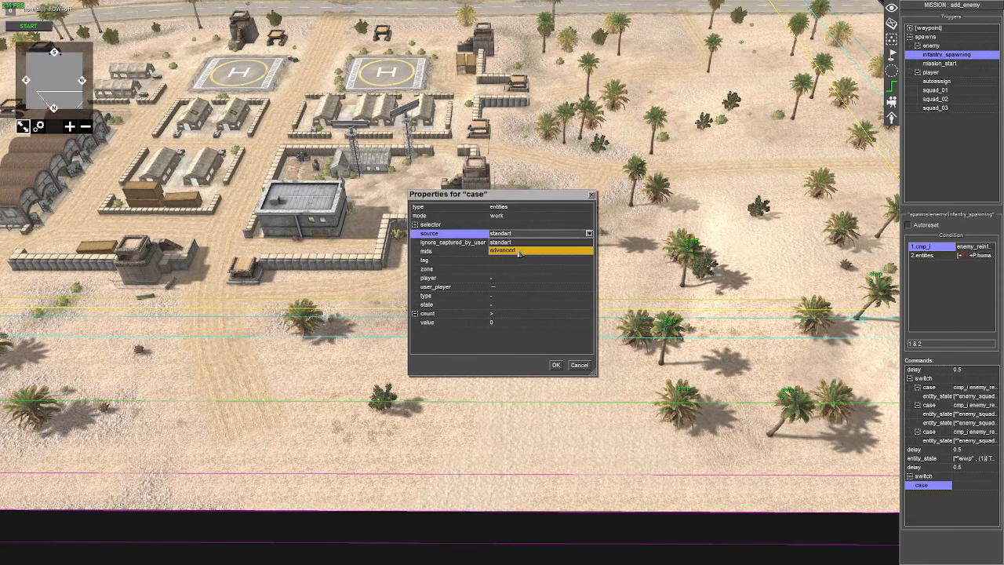
{"action": "left_click", "coordinate": [519, 251]}
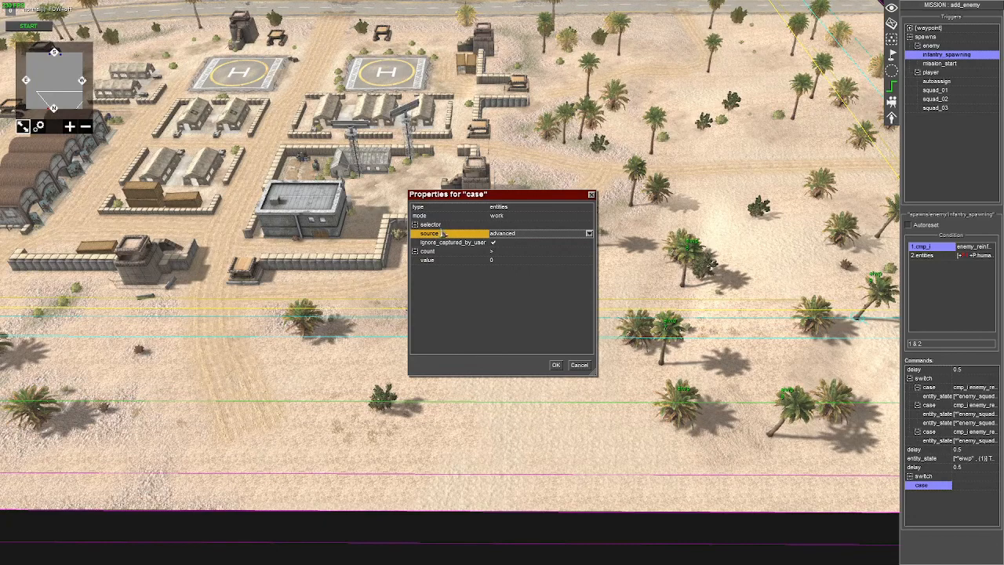
{"action": "right_click", "coordinate": [439, 227]}
{"action": "left_click", "coordinate": [445, 230]}
{"action": "right_click", "coordinate": [437, 263]}
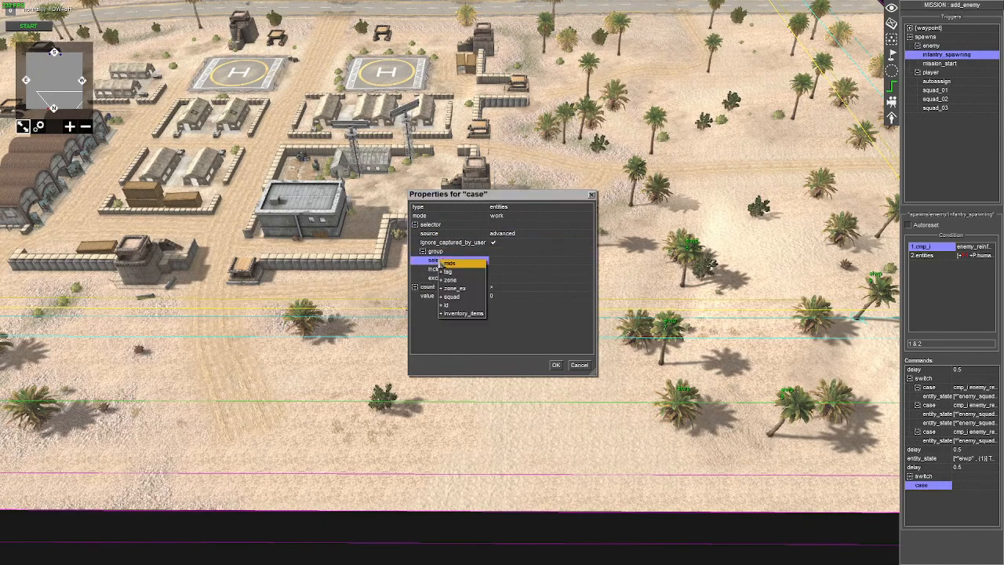
{"action": "left_click", "coordinate": [451, 272]}
{"action": "left_click", "coordinate": [505, 273]}
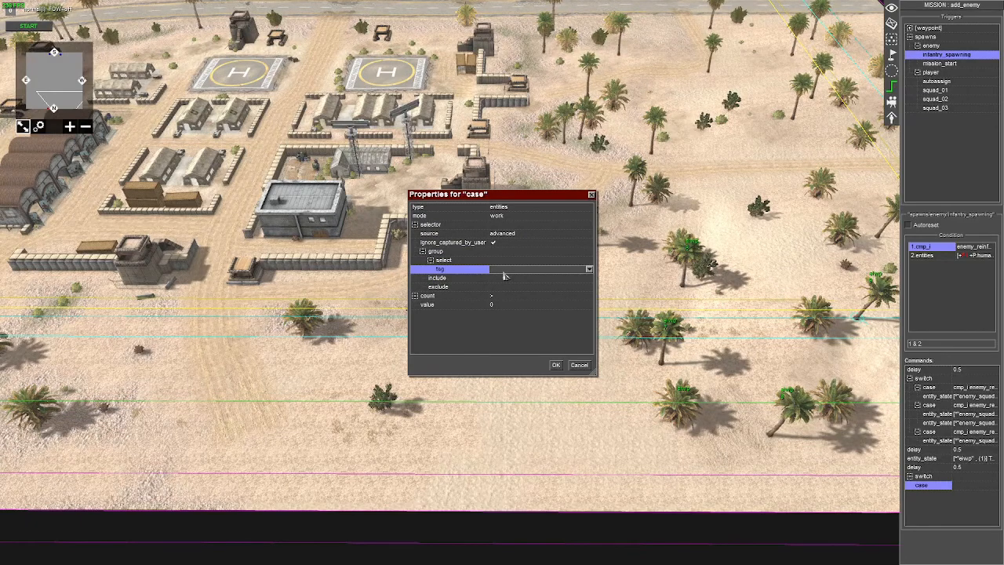
{"action": "left_click", "coordinate": [581, 366]}
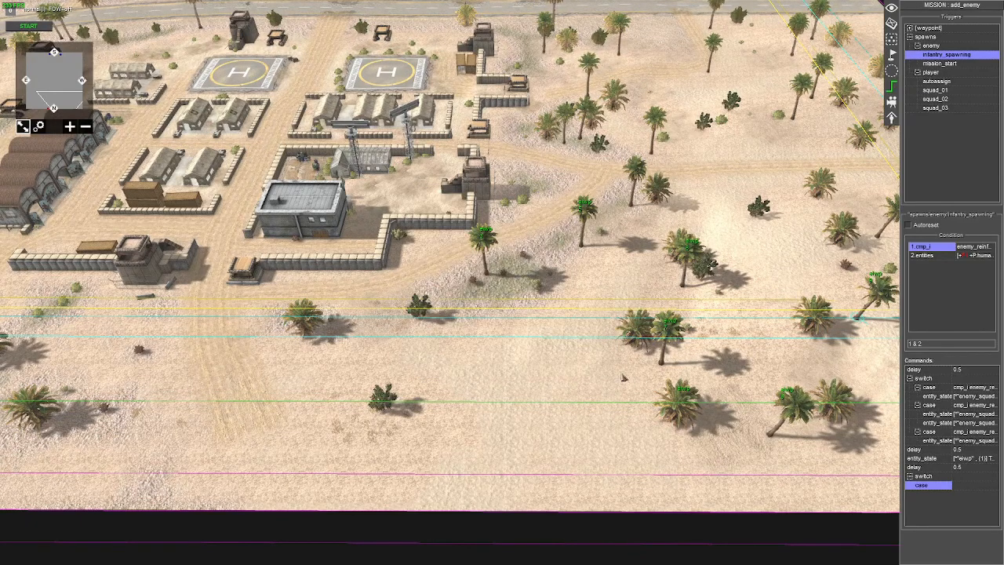
Copy the tag current_eiwp from the entity_state command into the case's select tag
{"action": "double_click", "coordinate": [934, 459]}
{"action": "left_click", "coordinate": [431, 215]}
{"action": "key", "text": "ctrl+c"}
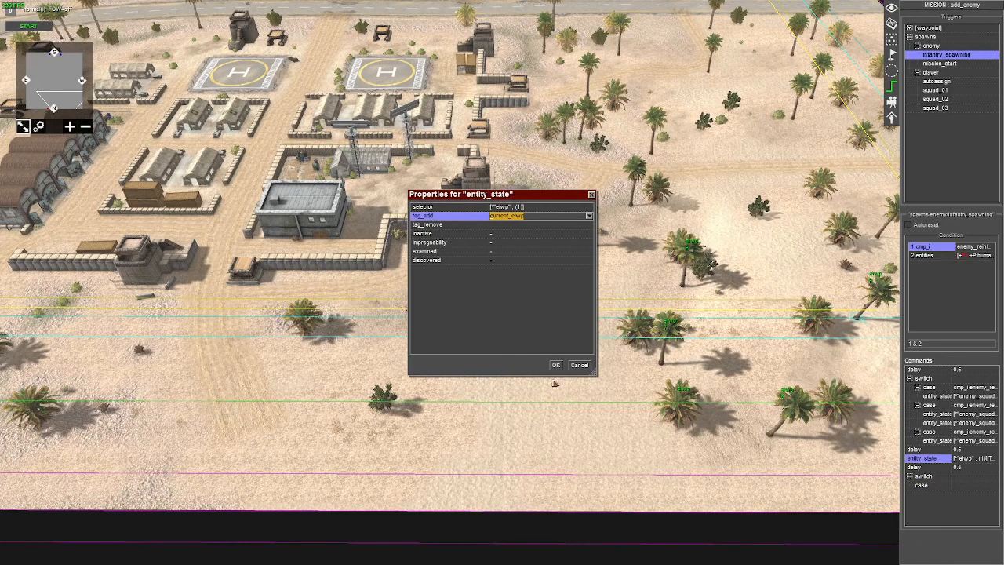
{"action": "left_click", "coordinate": [556, 365]}
{"action": "double_click", "coordinate": [926, 485]}
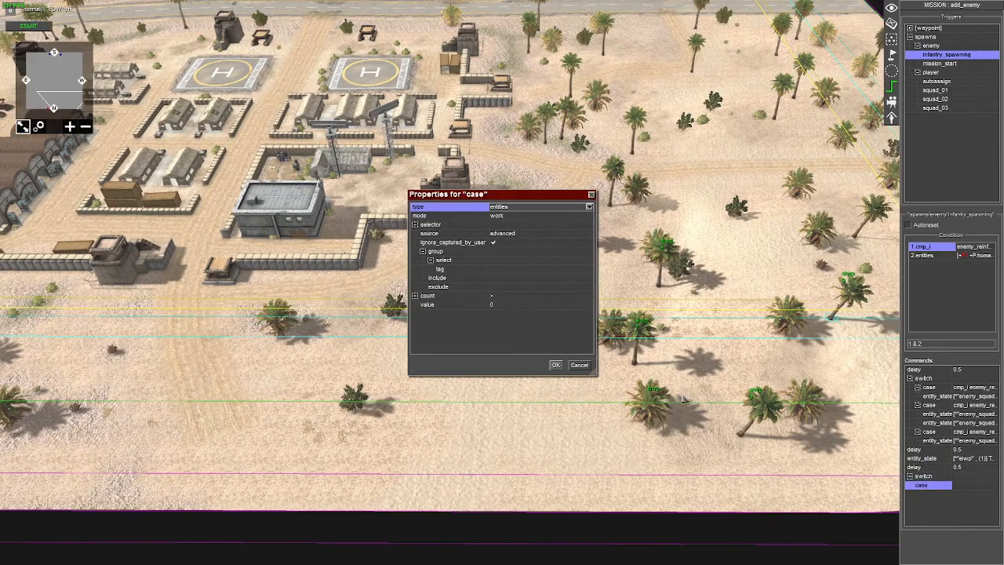
{"action": "left_click", "coordinate": [503, 271]}
{"action": "left_click", "coordinate": [504, 272]}
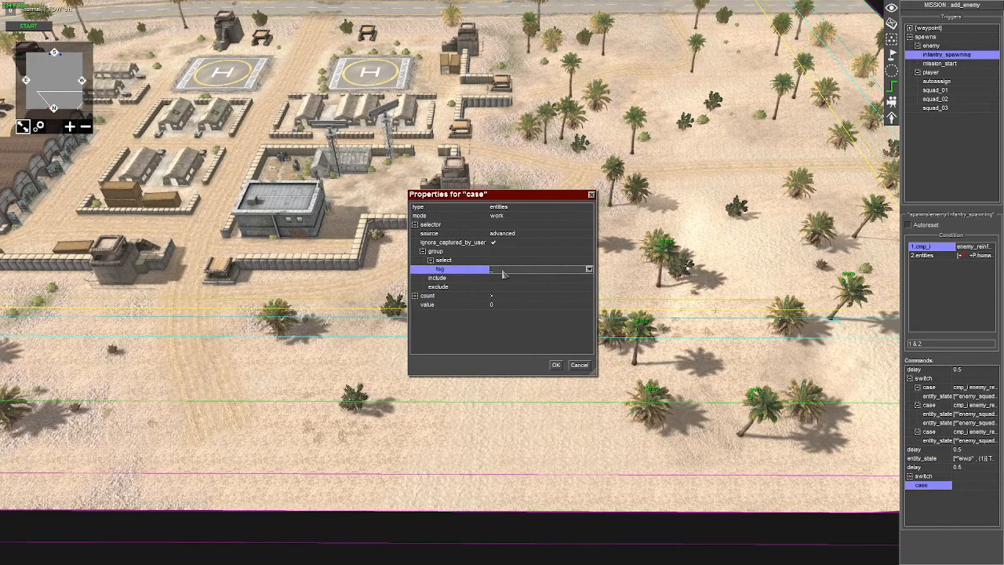
{"action": "key", "text": "ctrl+v"}
Add an include tag of 3 to the case's selector group and apply the case properties
{"action": "right_click", "coordinate": [469, 281]}
{"action": "left_click", "coordinate": [483, 295]}
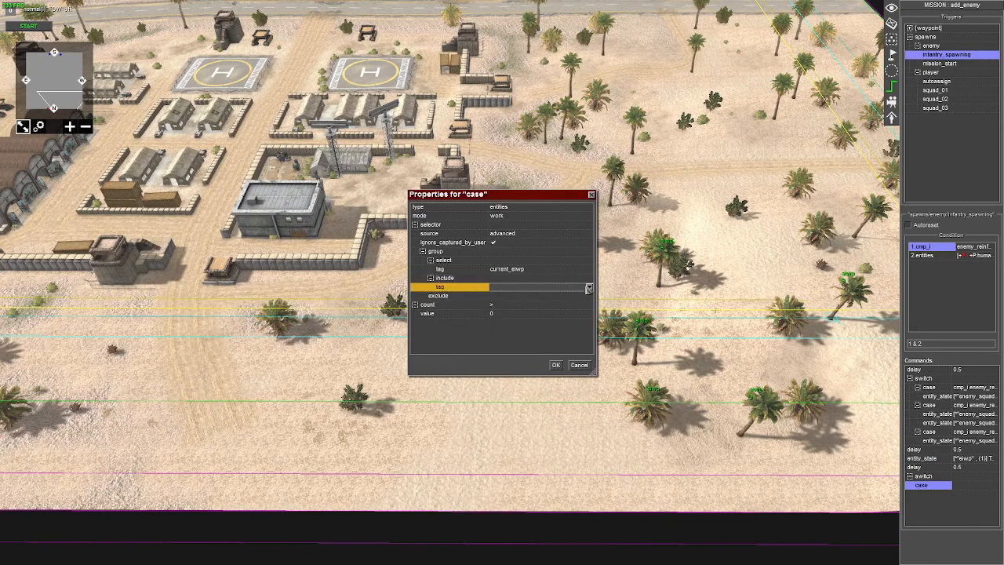
{"action": "left_click", "coordinate": [537, 292]}
{"action": "type", "text": "3"}
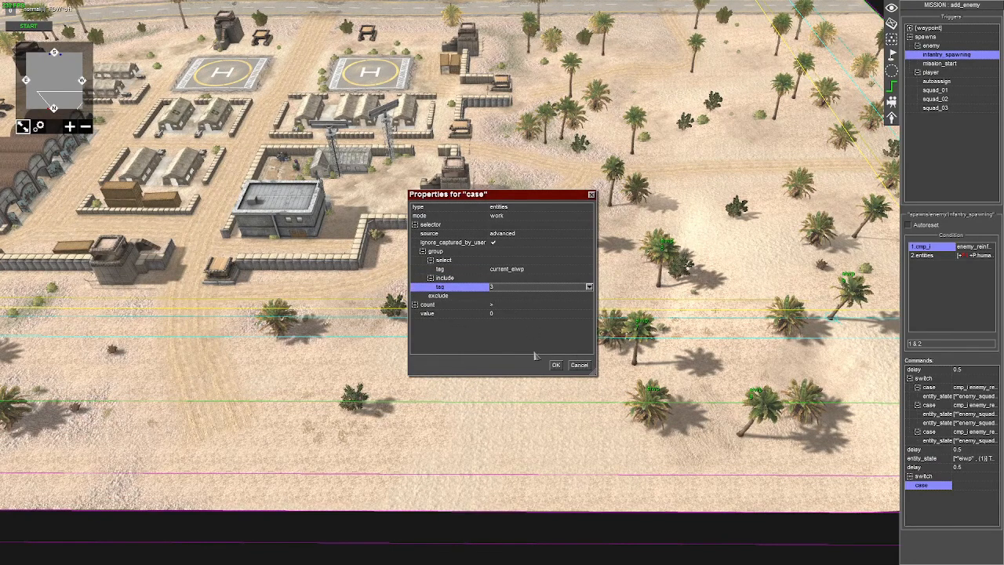
{"action": "left_click", "coordinate": [556, 365]}
Add an exclude tag of used to the selector of the eiwp entity_state command and apply the changes
{"action": "double_click", "coordinate": [922, 458]}
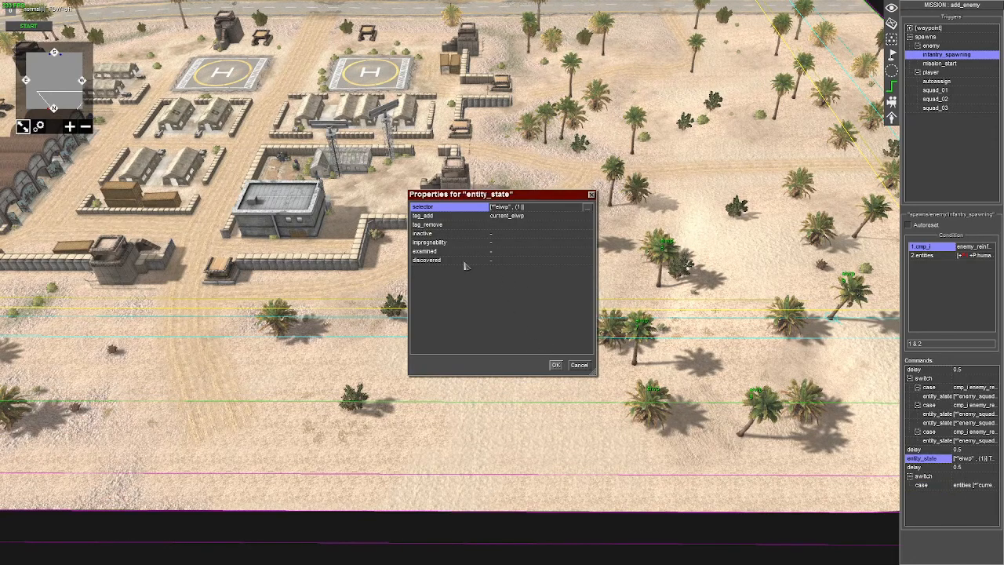
{"action": "double_click", "coordinate": [437, 208]}
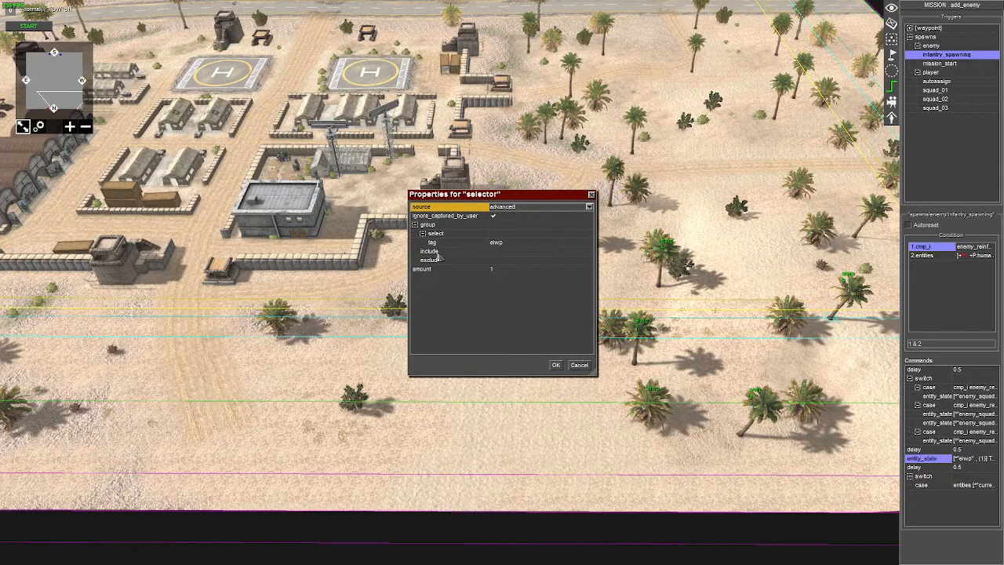
{"action": "right_click", "coordinate": [438, 260]}
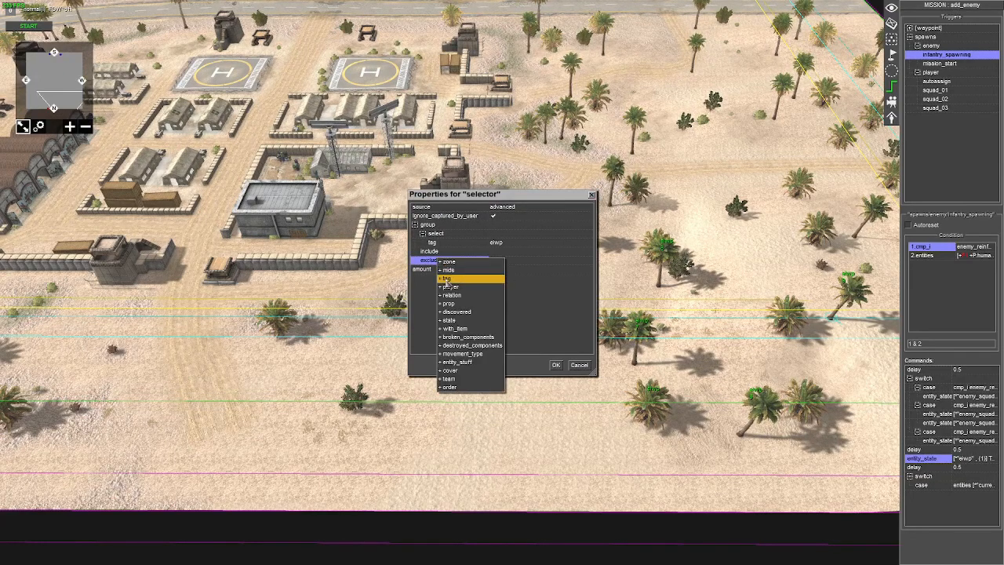
{"action": "left_click", "coordinate": [476, 279]}
{"action": "left_click", "coordinate": [499, 271]}
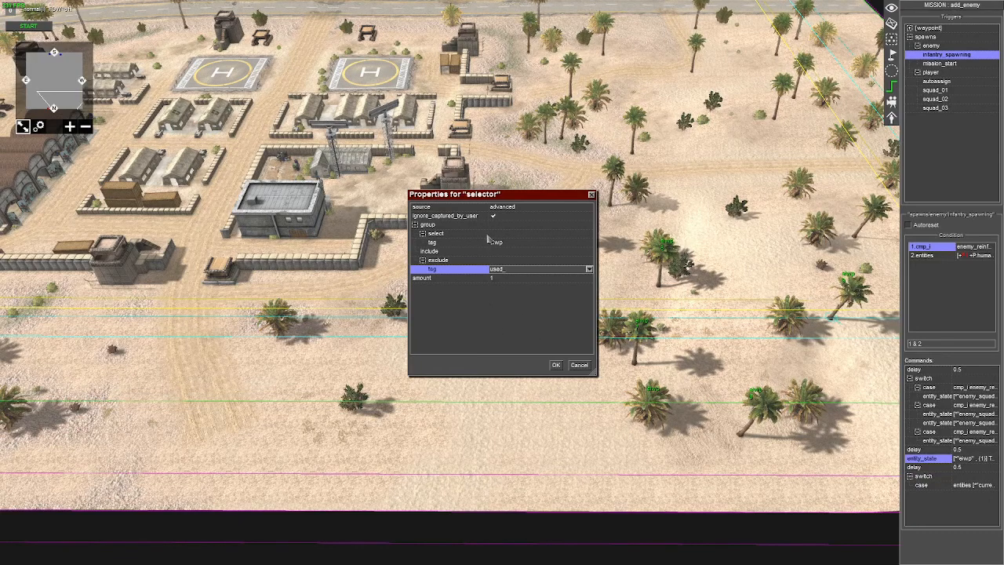
{"action": "left_click", "coordinate": [555, 366]}
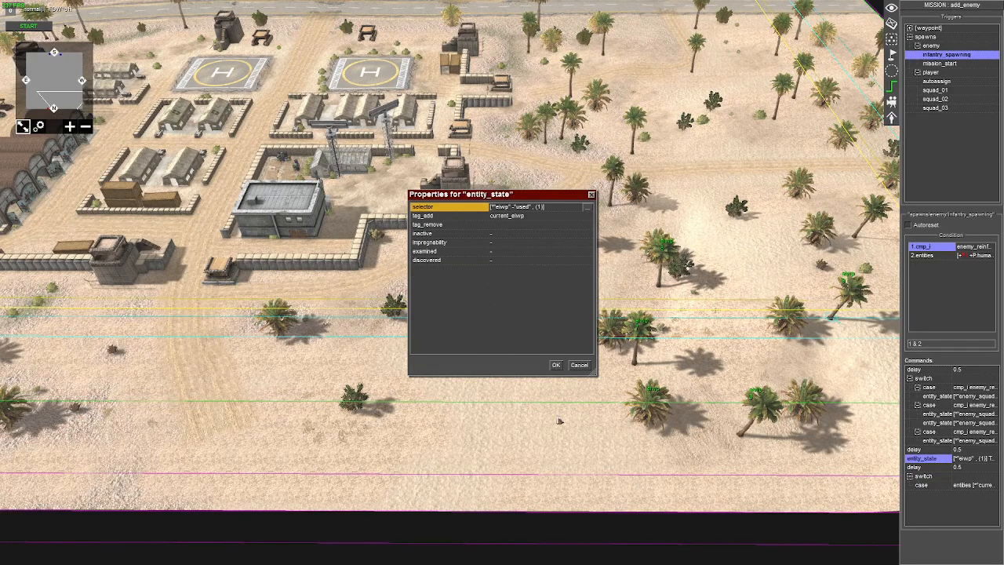
{"action": "left_click", "coordinate": [556, 365]}
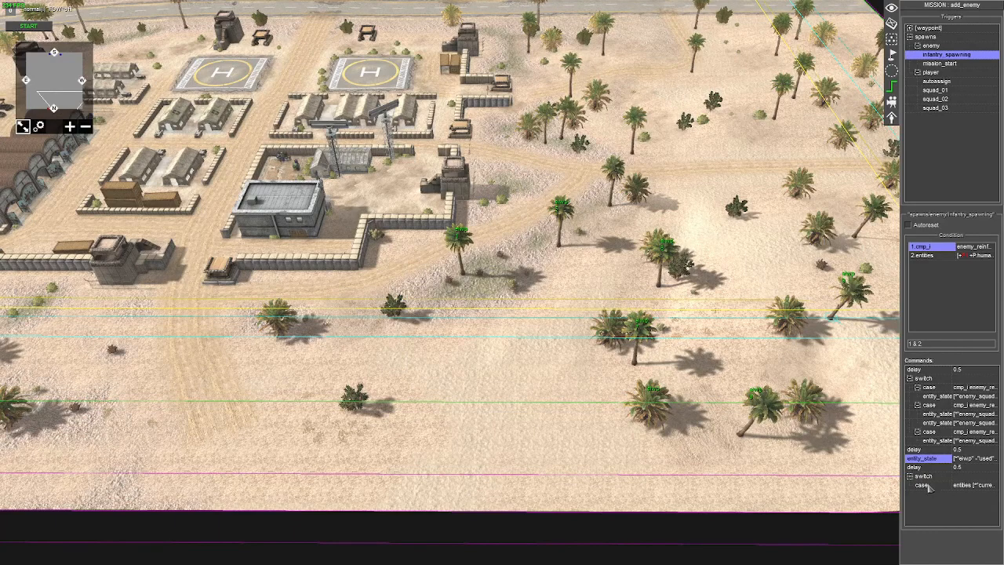
Check the second switch's case properties and add an actor_to_waypoint command inside that case
{"action": "double_click", "coordinate": [929, 486]}
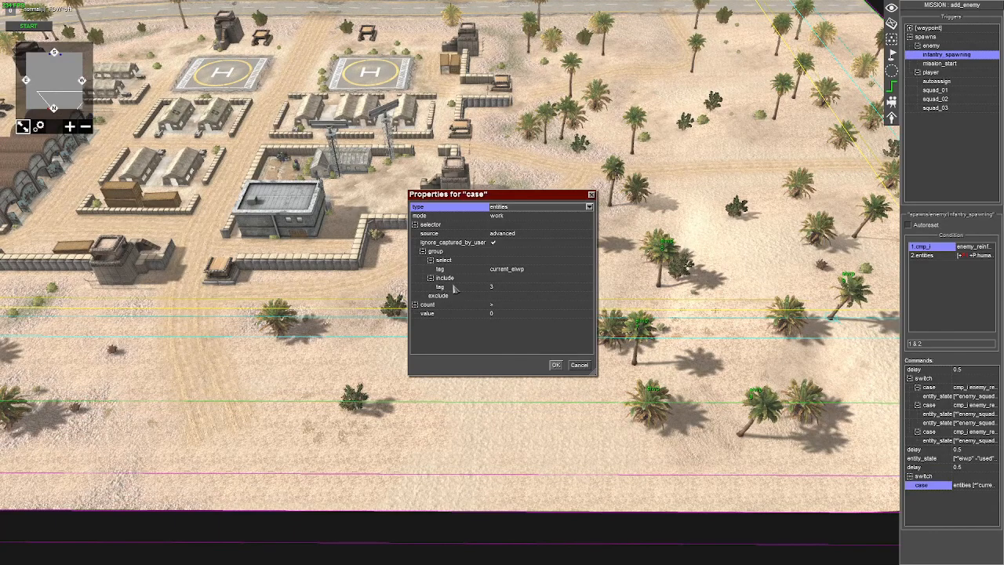
{"action": "left_click", "coordinate": [556, 366]}
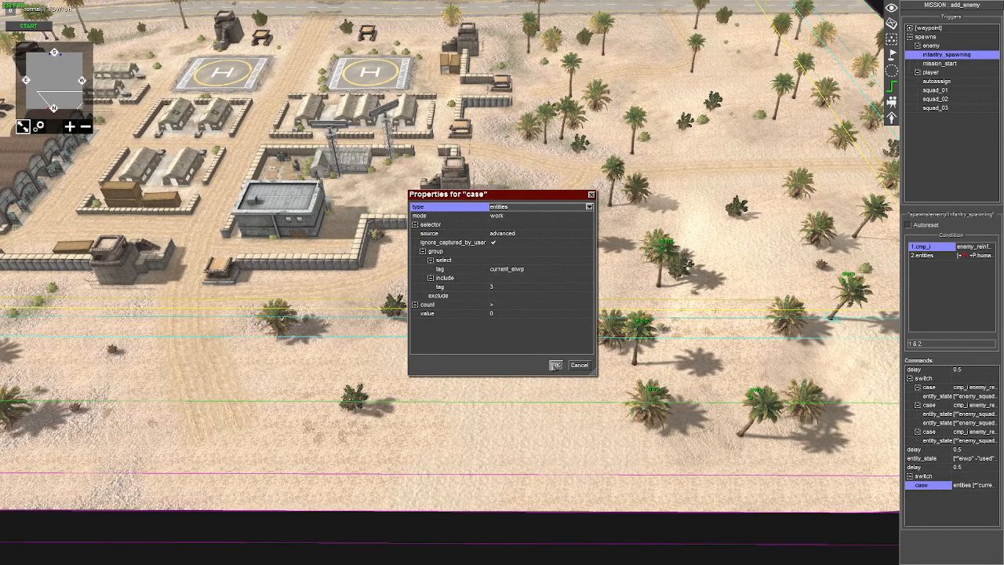
{"action": "left_click", "coordinate": [556, 365]}
{"action": "right_click", "coordinate": [942, 488]}
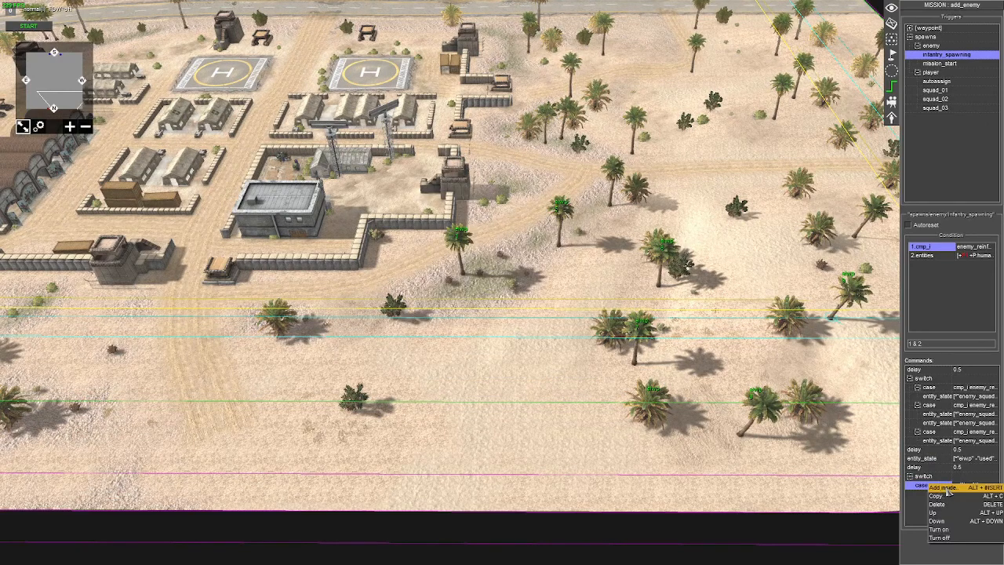
{"action": "left_click", "coordinate": [945, 488]}
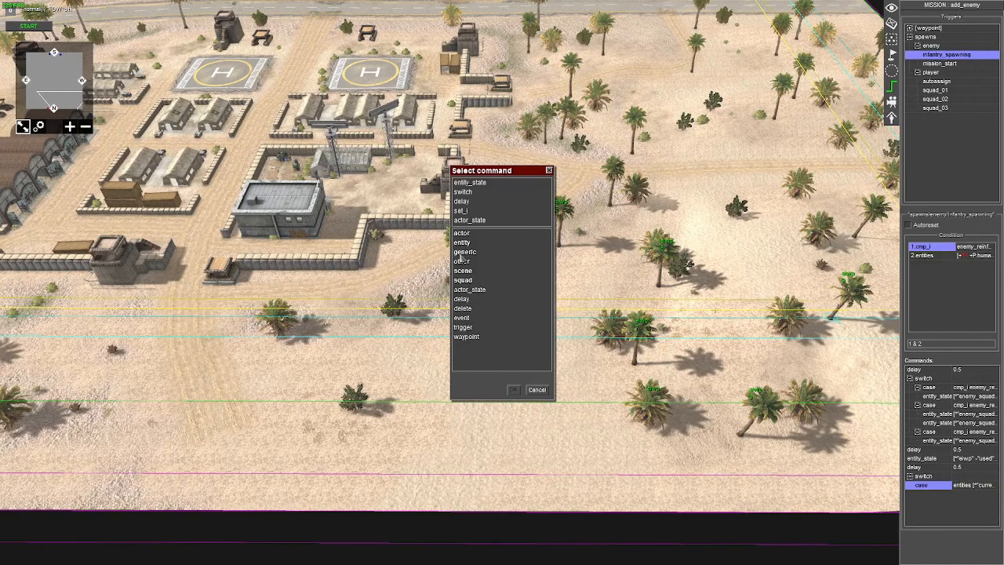
{"action": "double_click", "coordinate": [463, 262]}
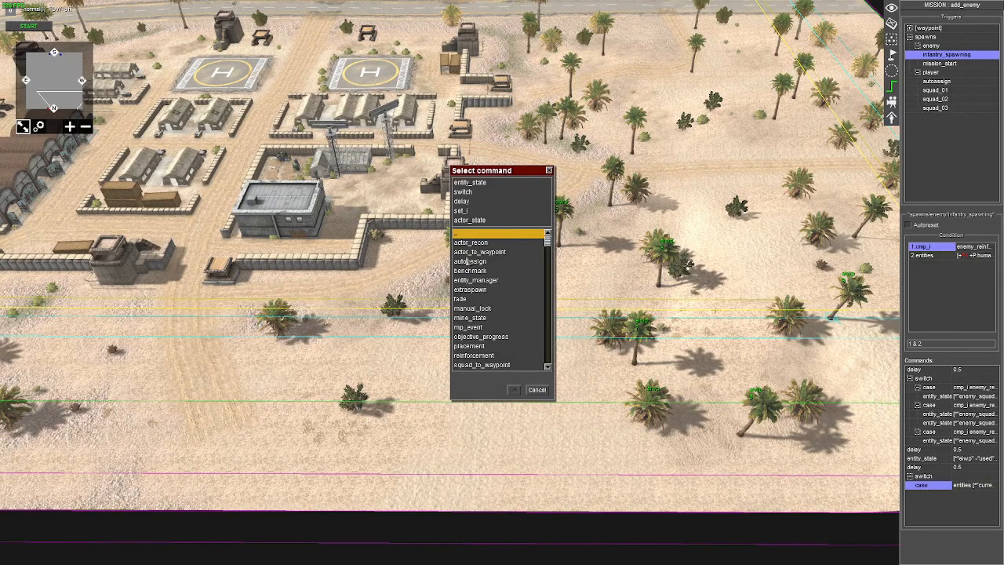
{"action": "double_click", "coordinate": [469, 252]}
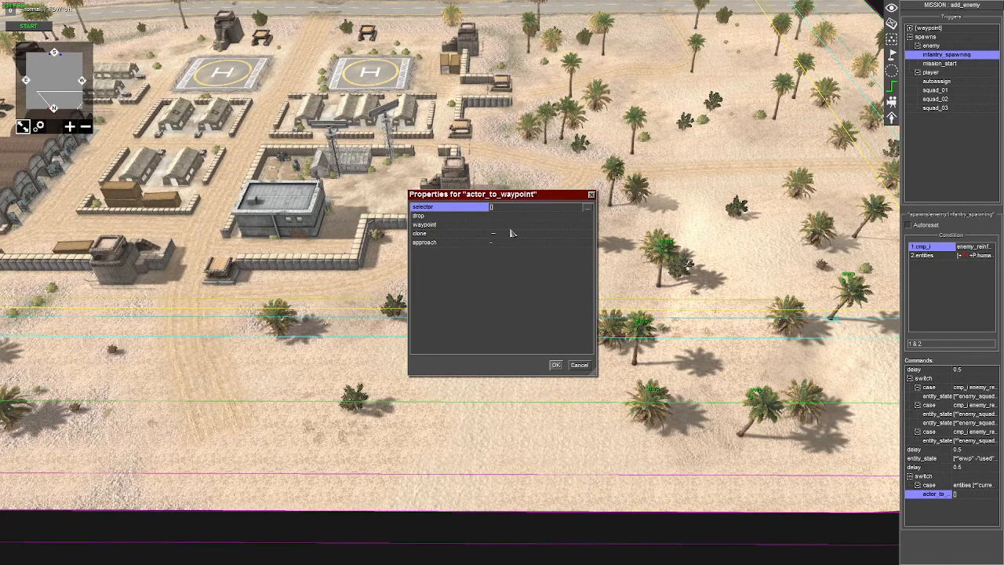
{"action": "left_click", "coordinate": [556, 366]}
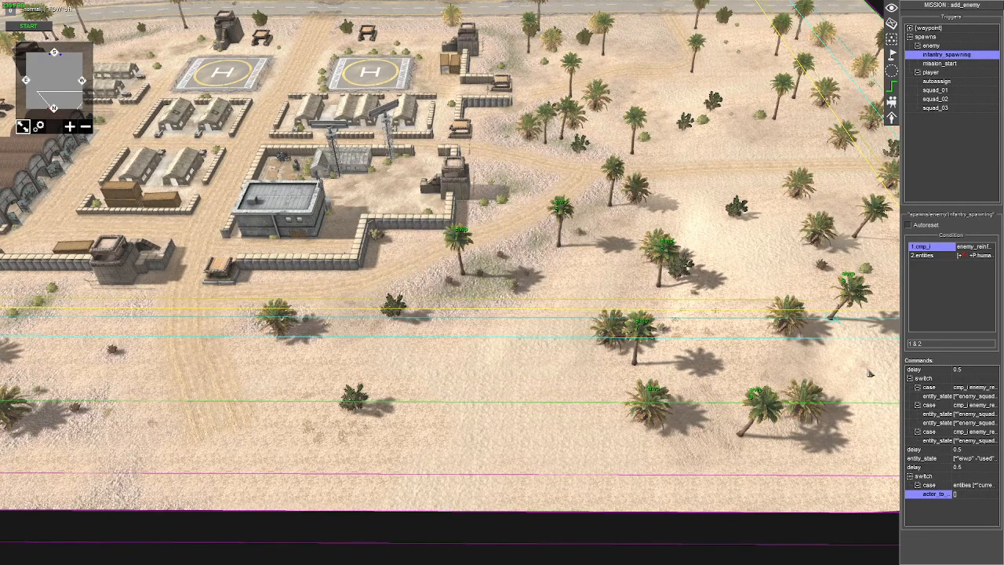
Reuse the tag enemy_squad from the first case's entity_state command as the actor_to_waypoint selector's tag
{"action": "double_click", "coordinate": [939, 398]}
{"action": "left_click", "coordinate": [460, 219]}
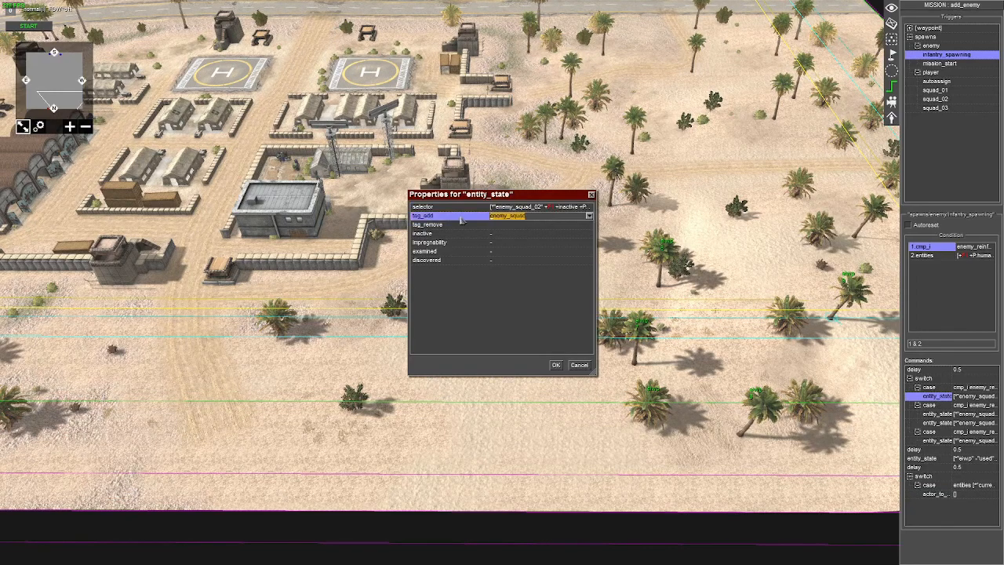
{"action": "key", "text": "Return"}
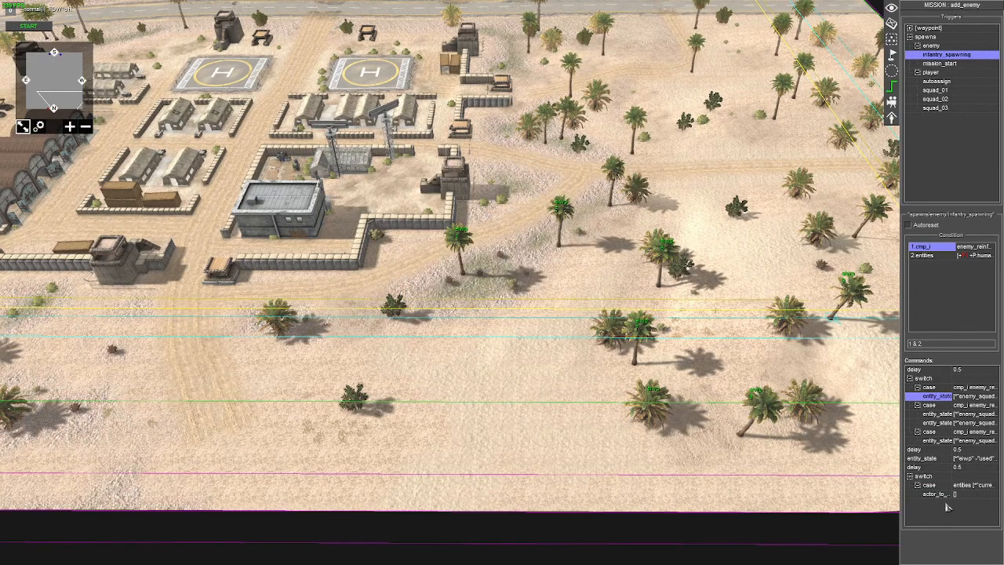
{"action": "double_click", "coordinate": [934, 494]}
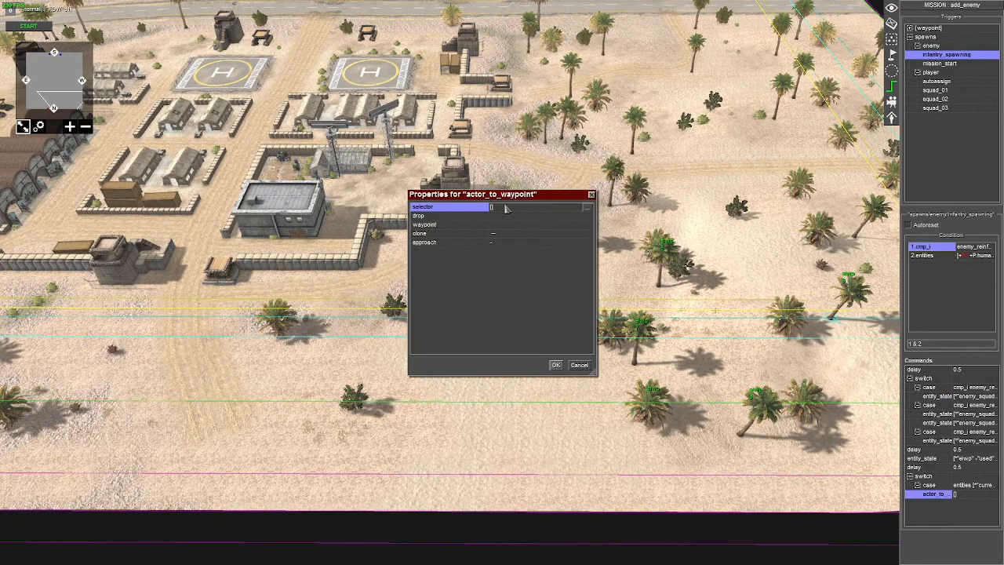
{"action": "double_click", "coordinate": [439, 207]}
{"action": "left_click", "coordinate": [499, 245]}
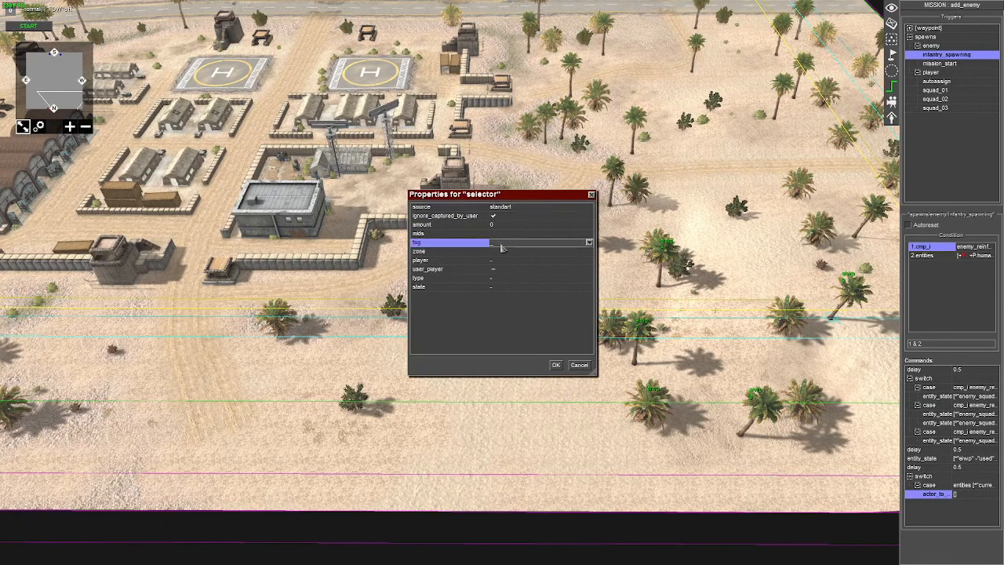
{"action": "type", "text": "enemy_squad_"}
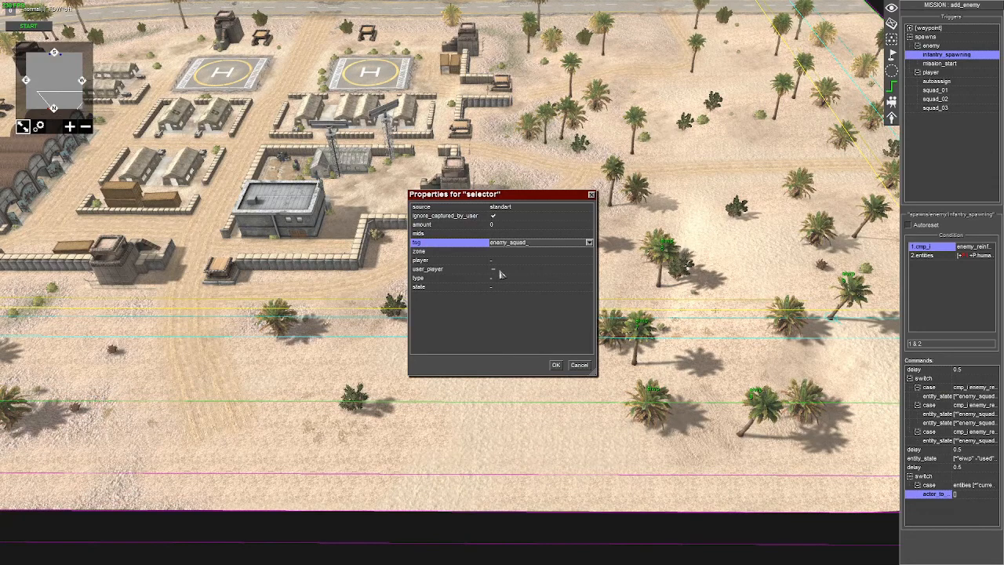
{"action": "key", "text": "Return"}
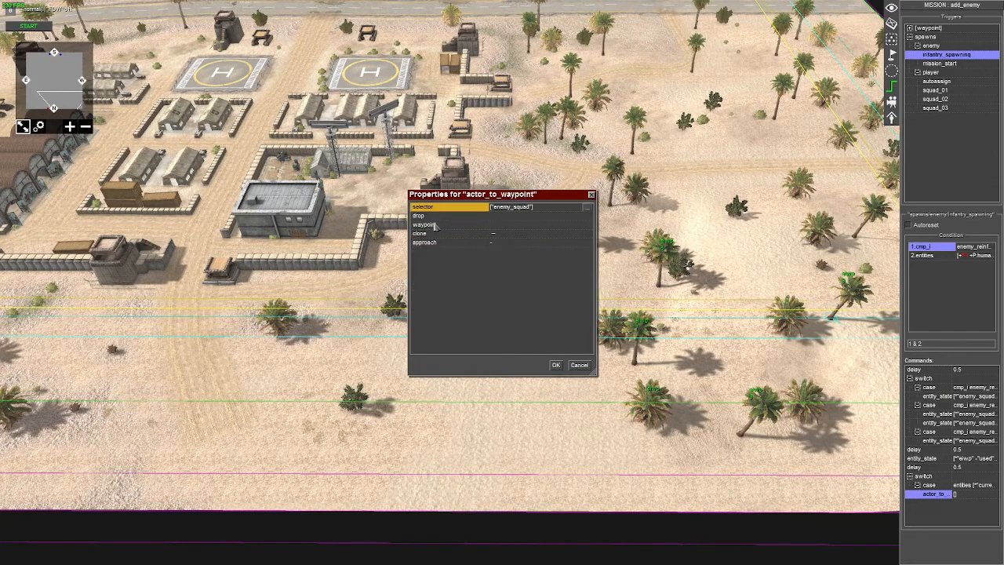
Set actor_to_waypoint to waypoint 3 with clone enabled and the approach safe teleport & rotate
{"action": "left_click", "coordinate": [502, 228]}
{"action": "type", "text": "3"}
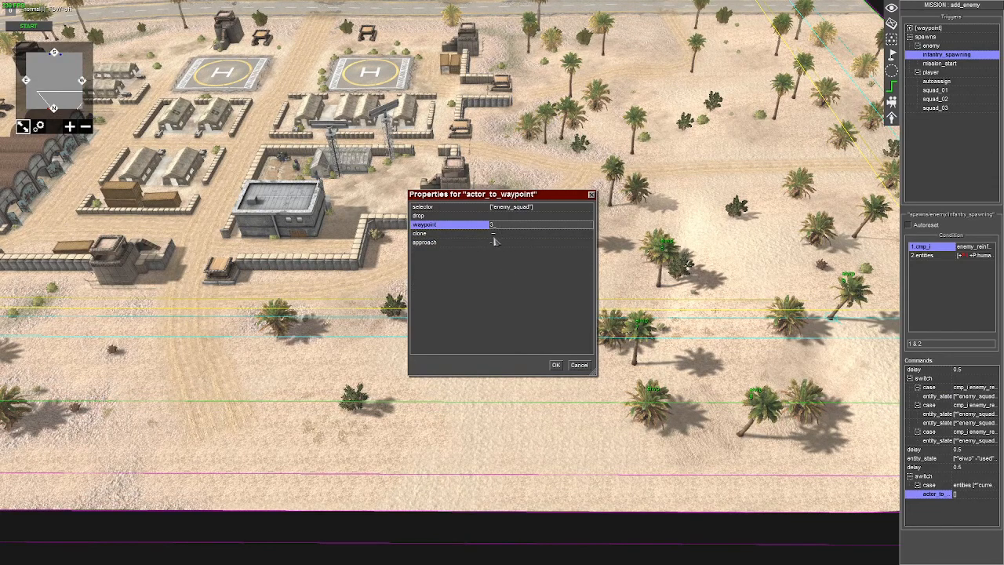
{"action": "left_click", "coordinate": [493, 233]}
{"action": "left_click", "coordinate": [494, 242]}
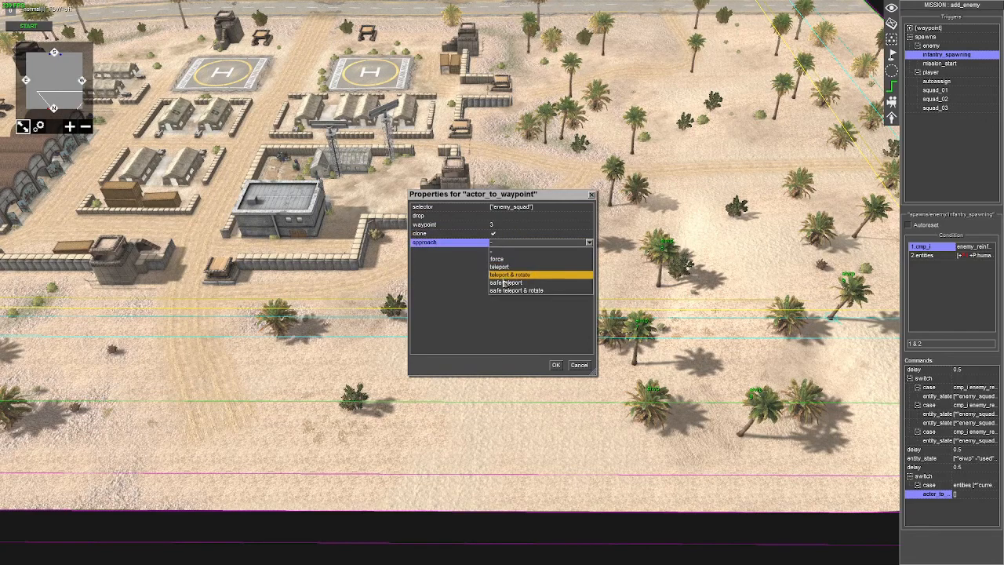
{"action": "left_click", "coordinate": [517, 290]}
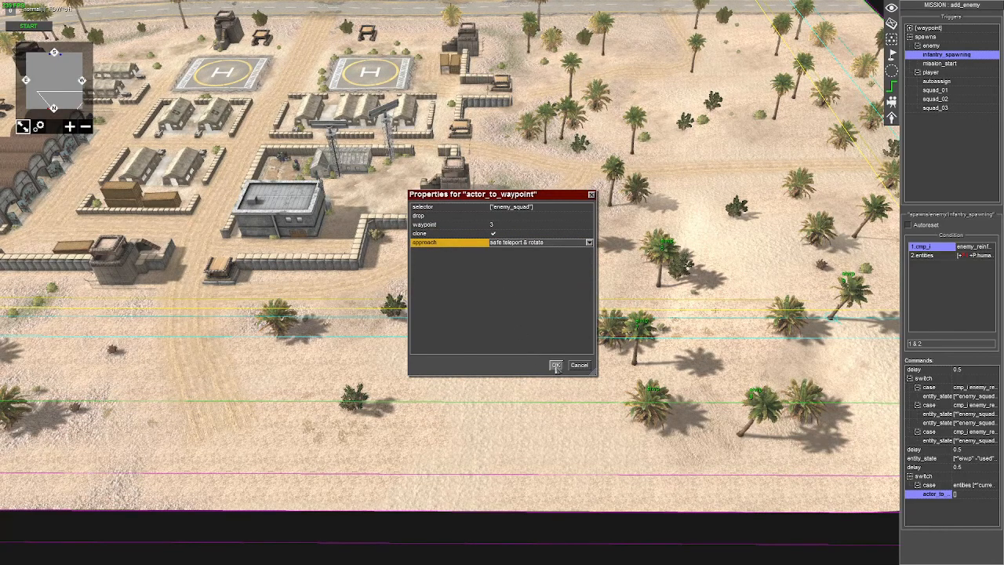
{"action": "left_click", "coordinate": [553, 365]}
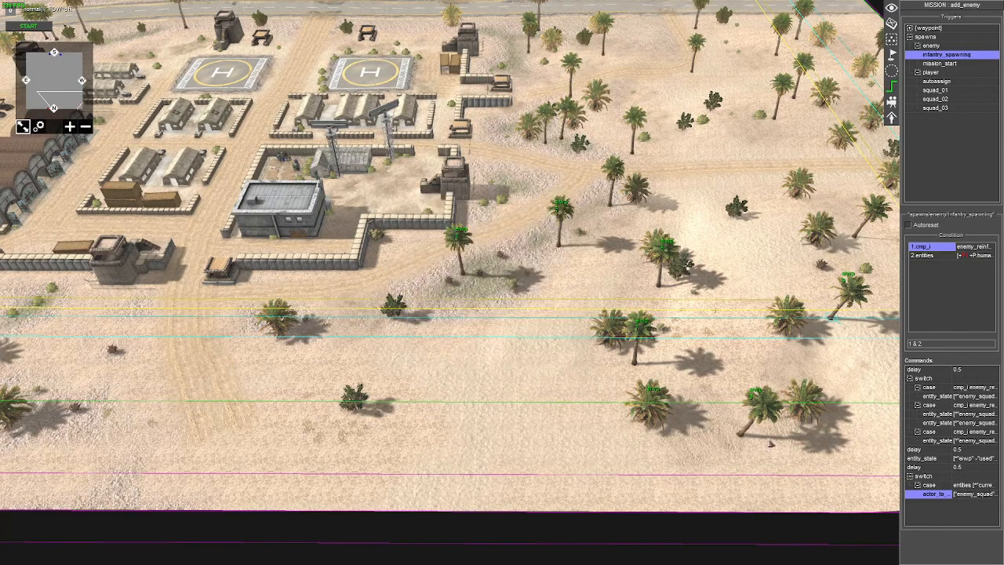
Duplicate the tag 3 case in the second switch and set the copy's include tag to 5
{"action": "right_click", "coordinate": [926, 487]}
{"action": "left_click", "coordinate": [930, 497]}
{"action": "double_click", "coordinate": [930, 505]}
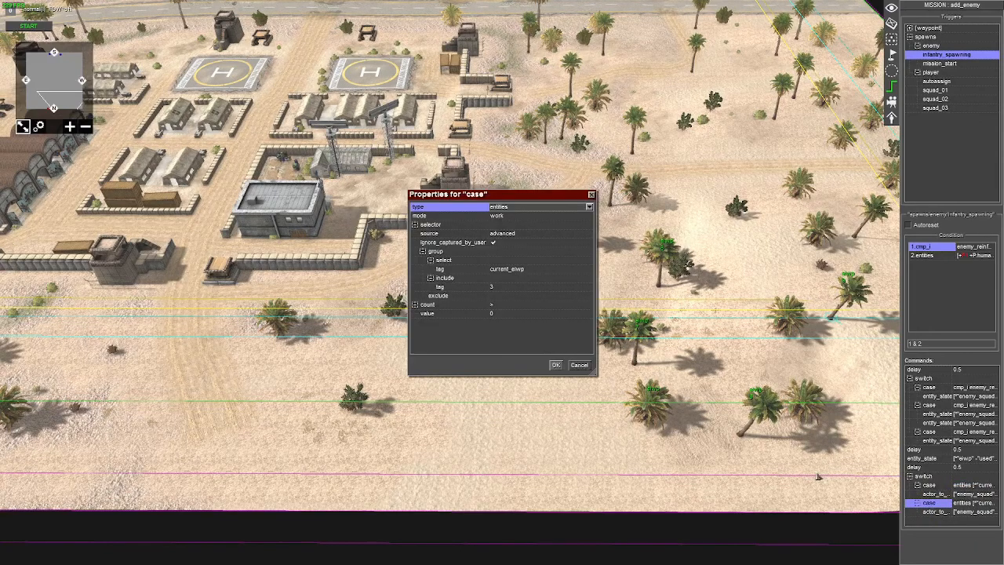
{"action": "left_click", "coordinate": [503, 288]}
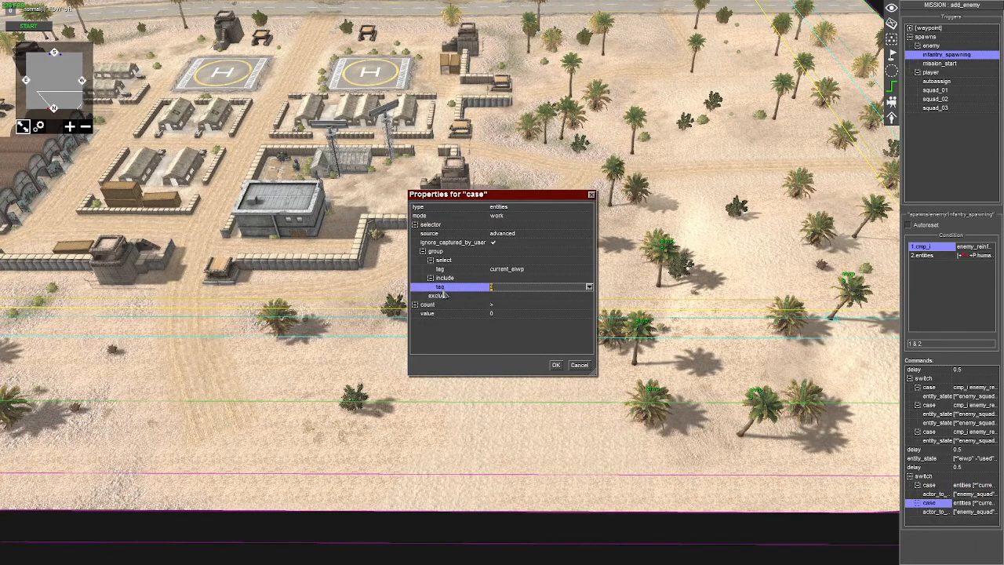
{"action": "type", "text": "4"}
{"action": "key", "text": "Return"}
Set the waypoint of the duplicated case's actor_to_waypoint command to 5
{"action": "double_click", "coordinate": [936, 512]}
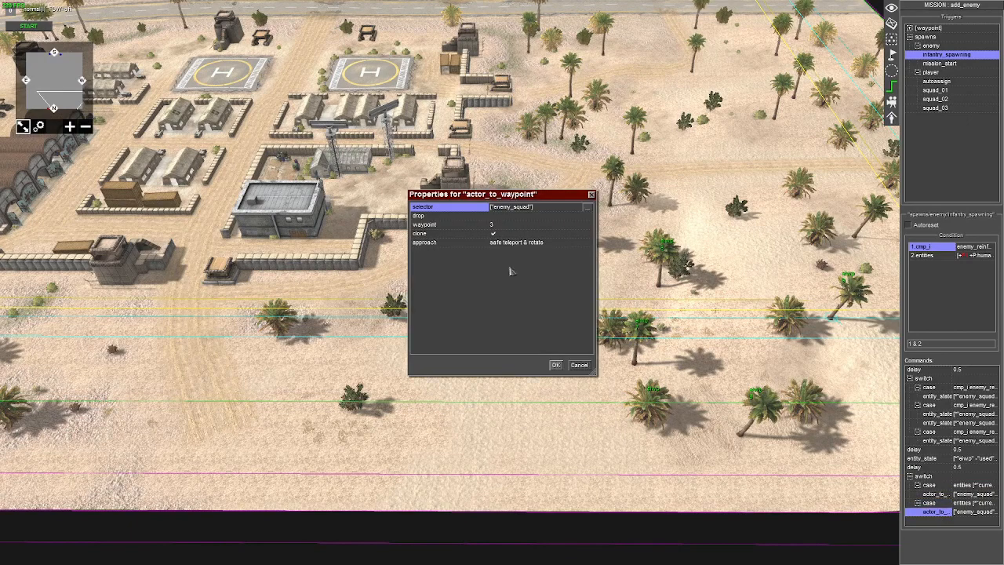
{"action": "left_click", "coordinate": [509, 226]}
{"action": "type", "text": "4"}
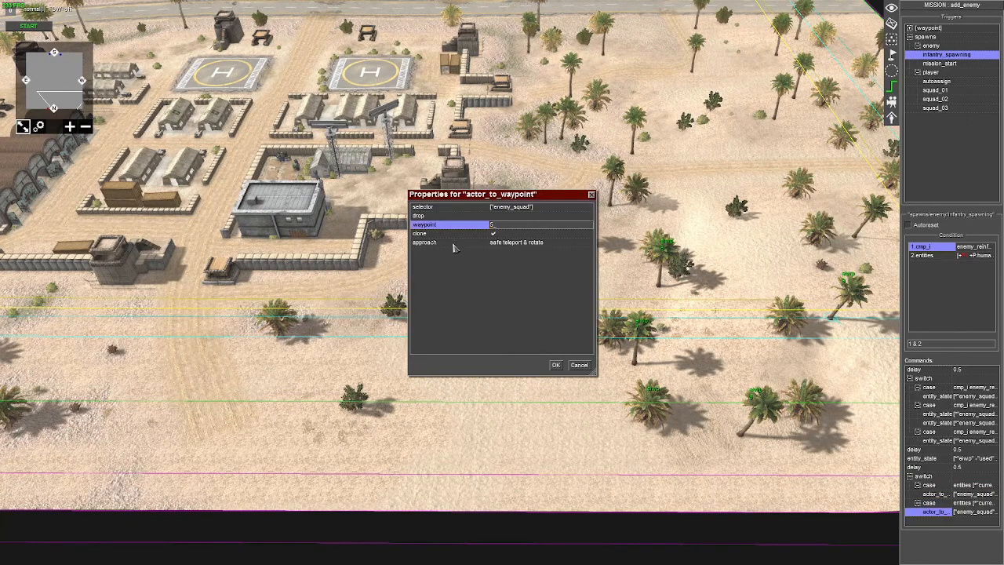
{"action": "key", "text": "Return"}
Duplicate the tag 5 case and set the copy's include tag to 6
{"action": "left_click", "coordinate": [933, 502]}
{"action": "right_click", "coordinate": [933, 503]}
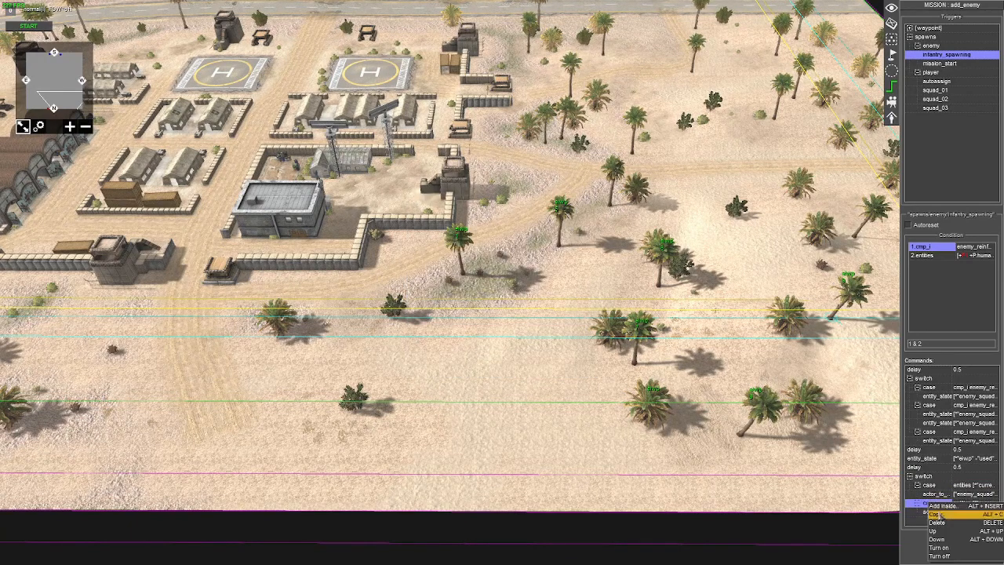
{"action": "left_click", "coordinate": [941, 514]}
{"action": "scroll", "coordinate": [937, 518], "scroll_direction": "down", "scroll_amount": 1}
{"action": "double_click", "coordinate": [938, 512]}
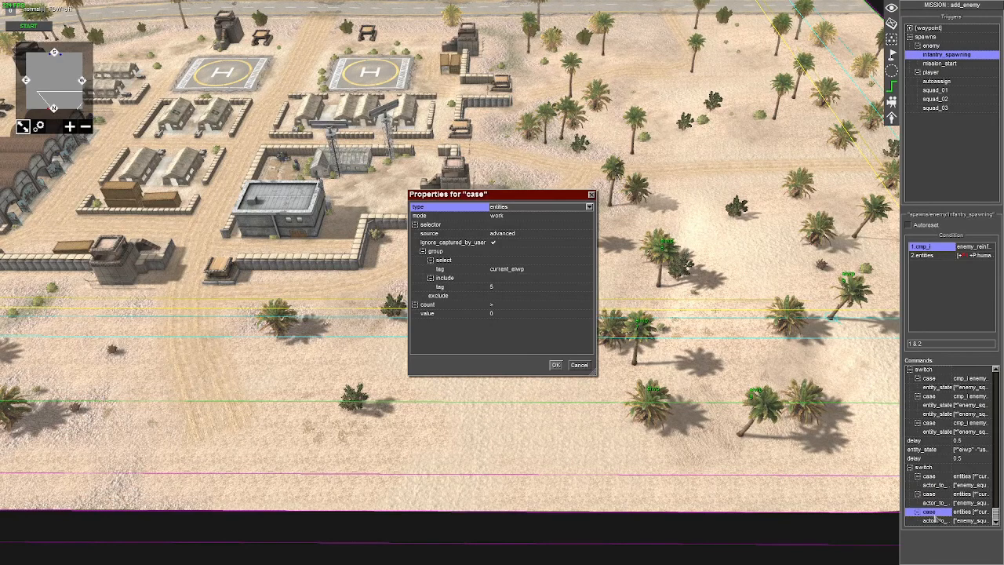
{"action": "left_click", "coordinate": [499, 289]}
{"action": "left_click_drag", "start_coordinate": [510, 289], "coordinate": [473, 289]}
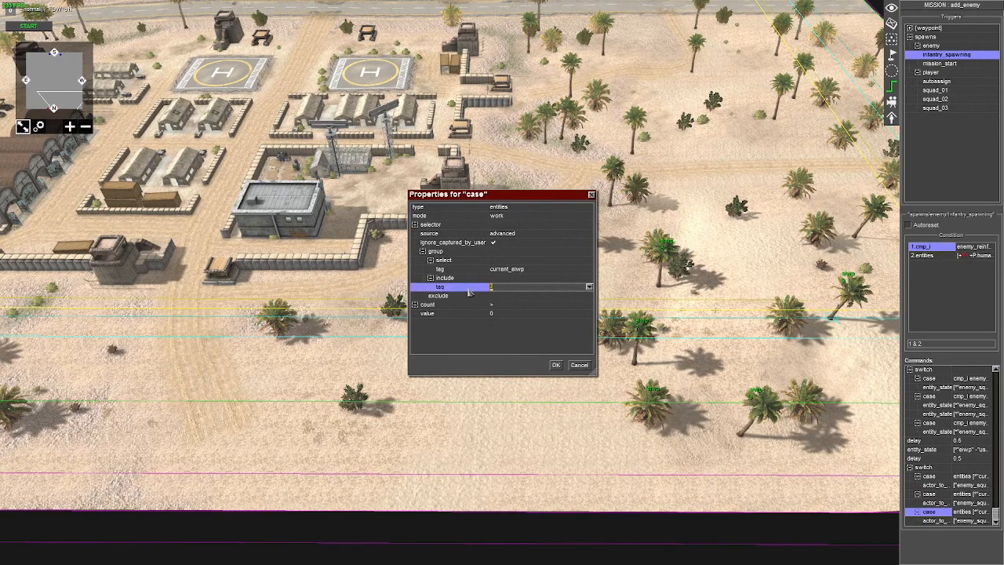
{"action": "key", "text": "Return"}
Set the waypoint of the newest case's actor_to_waypoint command to 6
{"action": "double_click", "coordinate": [933, 520]}
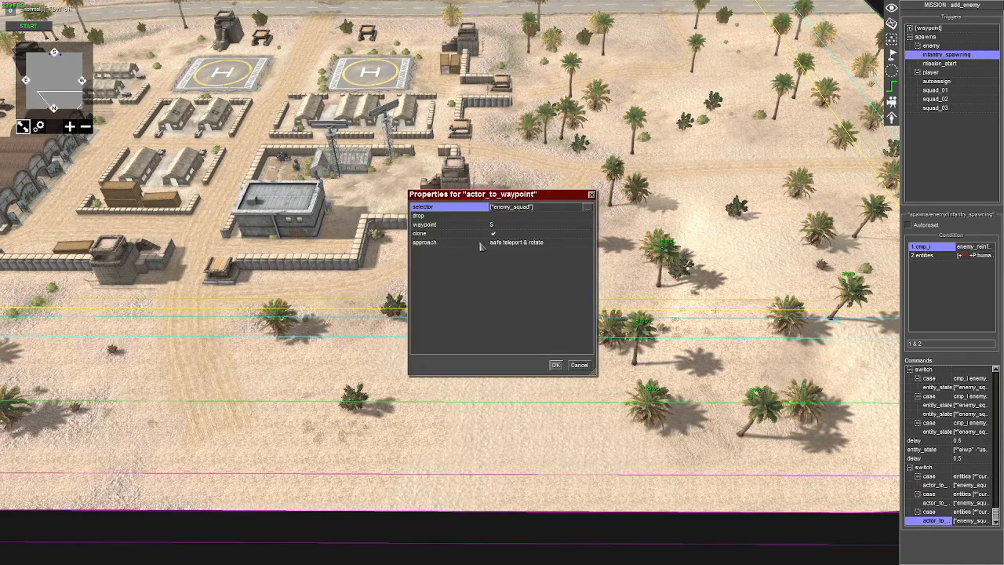
{"action": "left_click", "coordinate": [496, 226]}
{"action": "left_click", "coordinate": [496, 225]}
{"action": "type", "text": "6"}
{"action": "key", "text": "Return"}
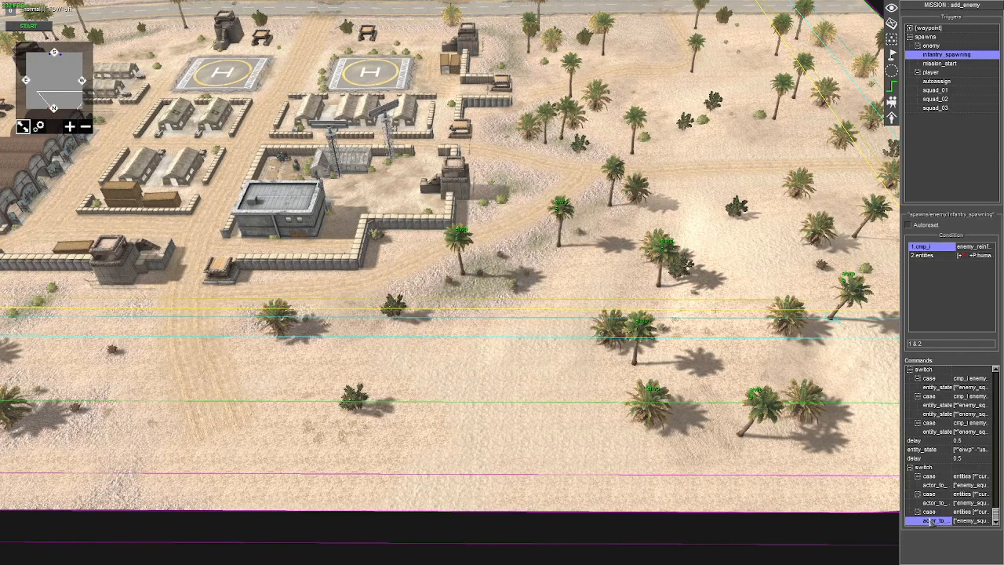
Duplicate the tag 6 case in the second switch and set the copy's include tag to 7
{"action": "right_click", "coordinate": [933, 513]}
{"action": "left_click", "coordinate": [935, 518]}
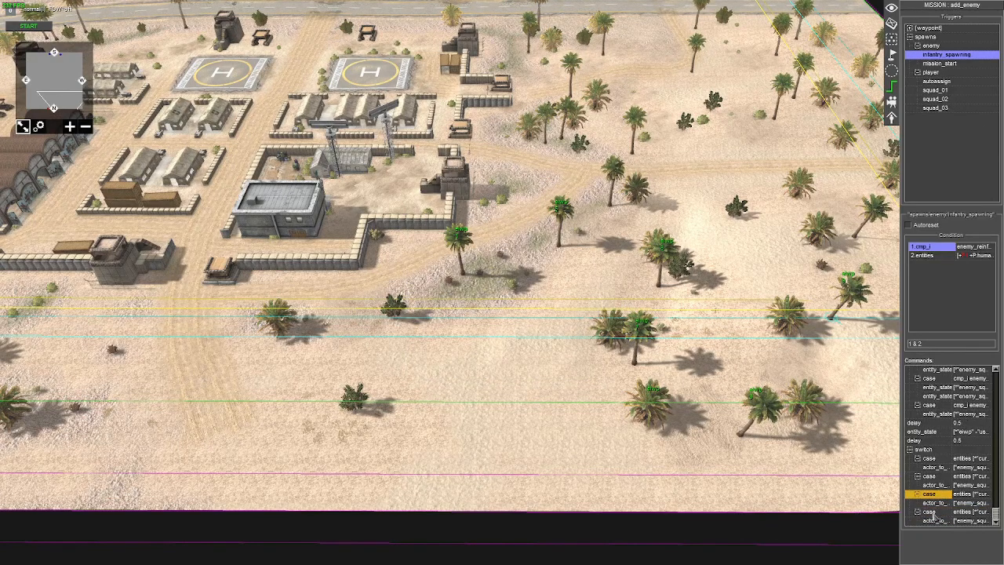
{"action": "double_click", "coordinate": [931, 513]}
{"action": "left_click", "coordinate": [451, 287]}
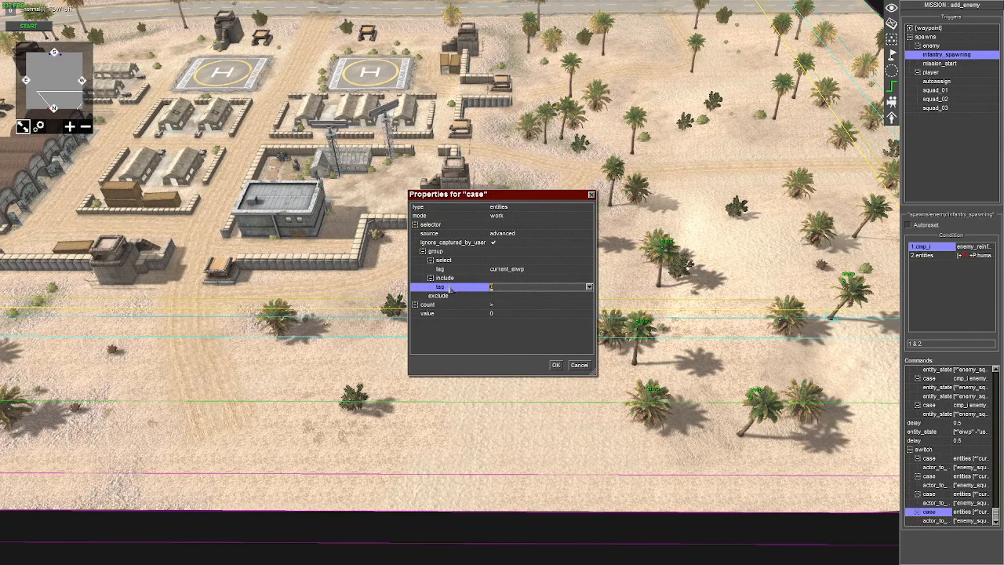
{"action": "key", "text": "Return"}
Set the waypoint of the tag 7 case's actor_to_waypoint command to 7
{"action": "double_click", "coordinate": [932, 520]}
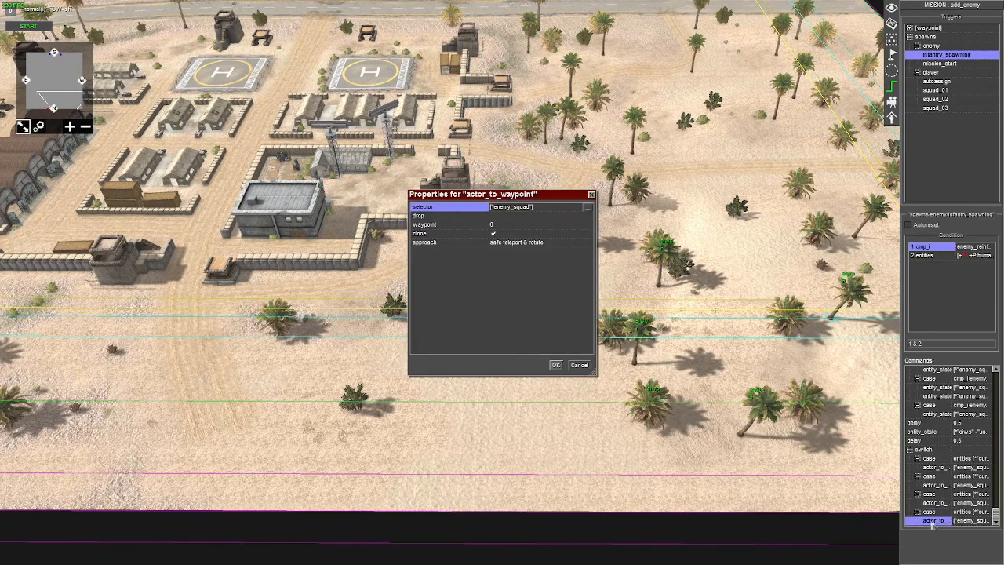
{"action": "left_click", "coordinate": [494, 226]}
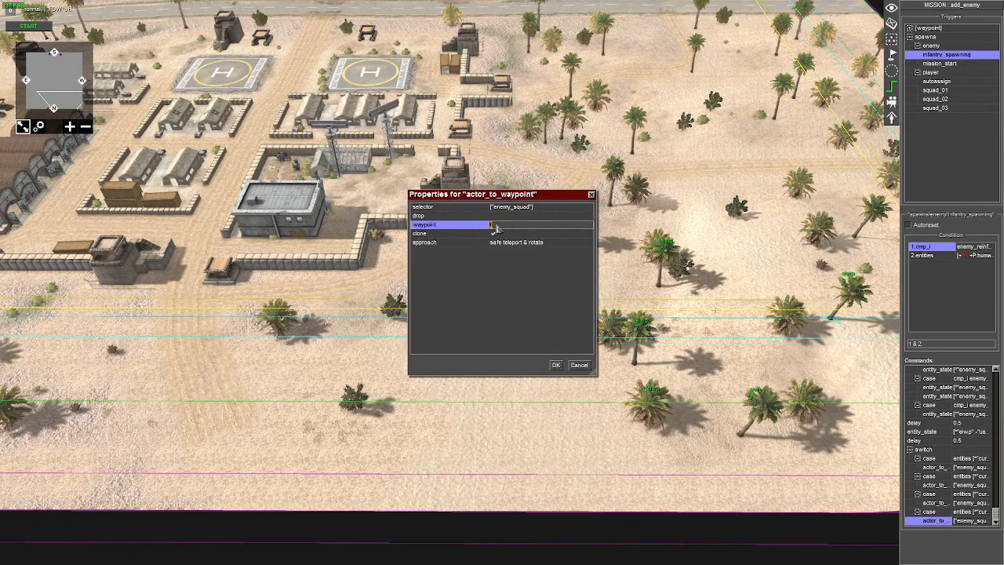
{"action": "type", "text": "7"}
{"action": "key", "text": "Return"}
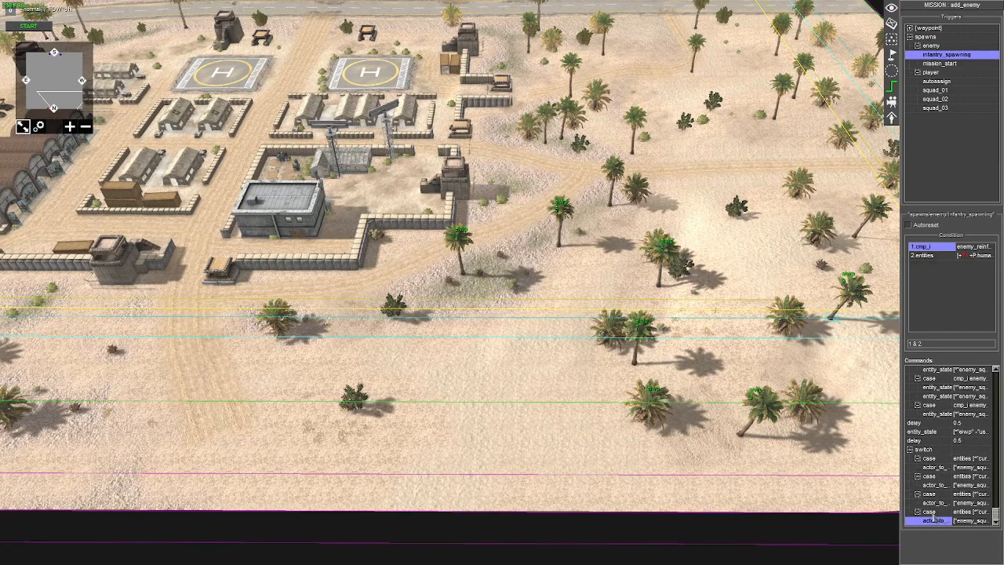
Duplicate the tag 7 case and set the copy's include tag to 8
{"action": "scroll", "coordinate": [934, 520], "scroll_direction": "down", "scroll_amount": 2}
{"action": "double_click", "coordinate": [929, 512]}
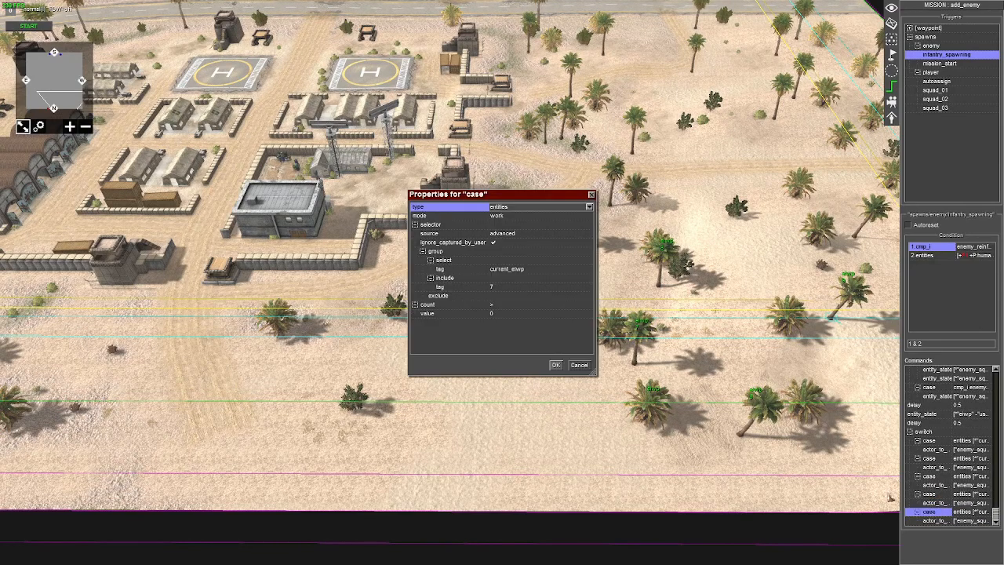
{"action": "left_click", "coordinate": [497, 288]}
{"action": "type", "text": "8"}
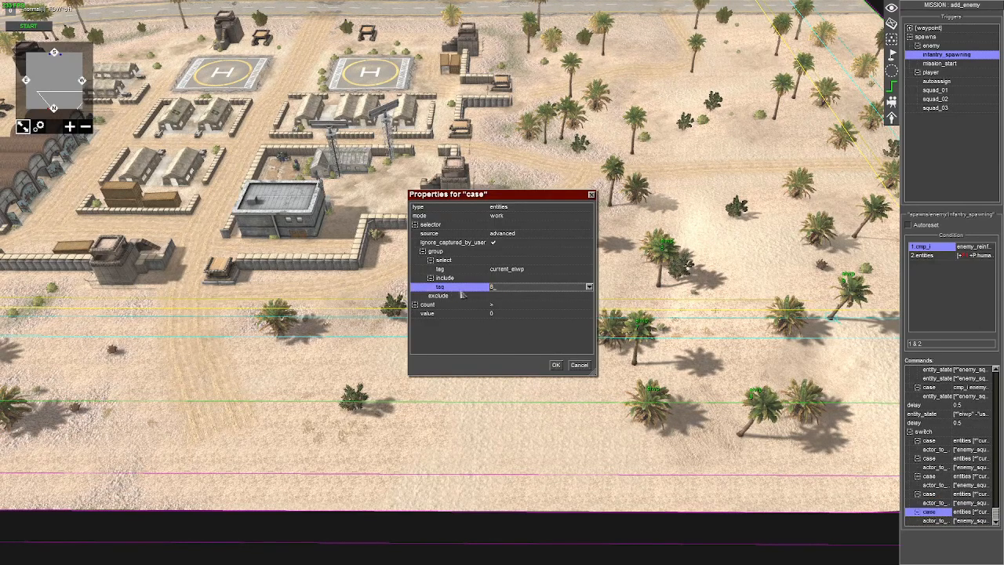
{"action": "key", "text": "Return"}
Set the waypoint of the tag 8 case's actor_to_waypoint command to 8
{"action": "double_click", "coordinate": [930, 521]}
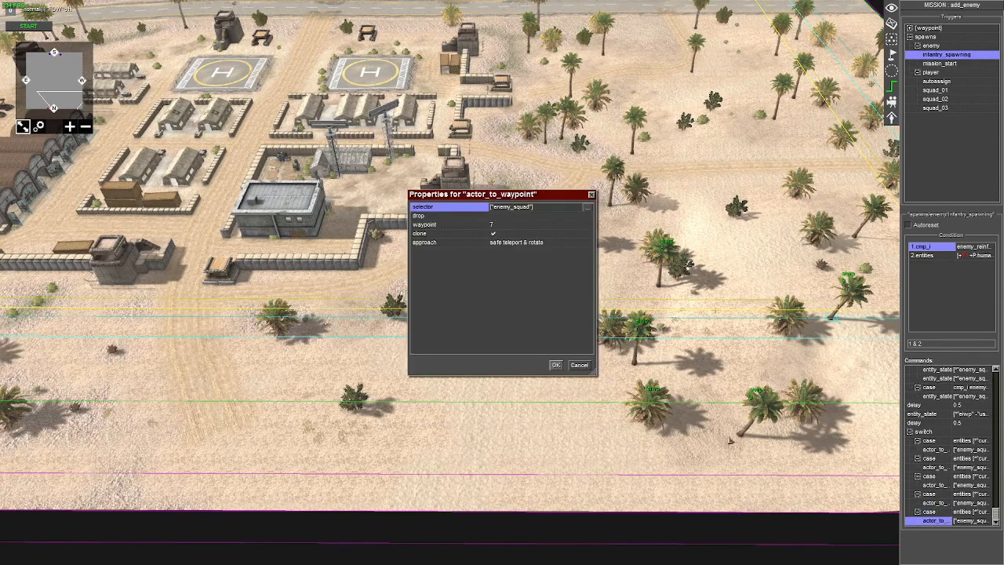
{"action": "left_click", "coordinate": [494, 225]}
{"action": "type", "text": "8"}
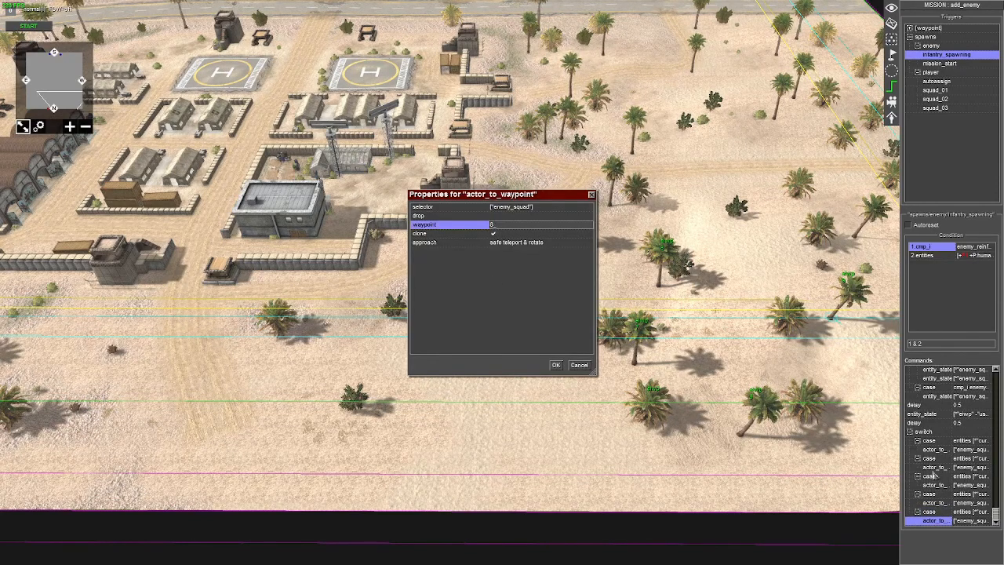
{"action": "key", "text": "Return"}
Duplicate the tag 8 case and set the copy's include tag to 9
{"action": "right_click", "coordinate": [929, 511]}
{"action": "left_click", "coordinate": [935, 520]}
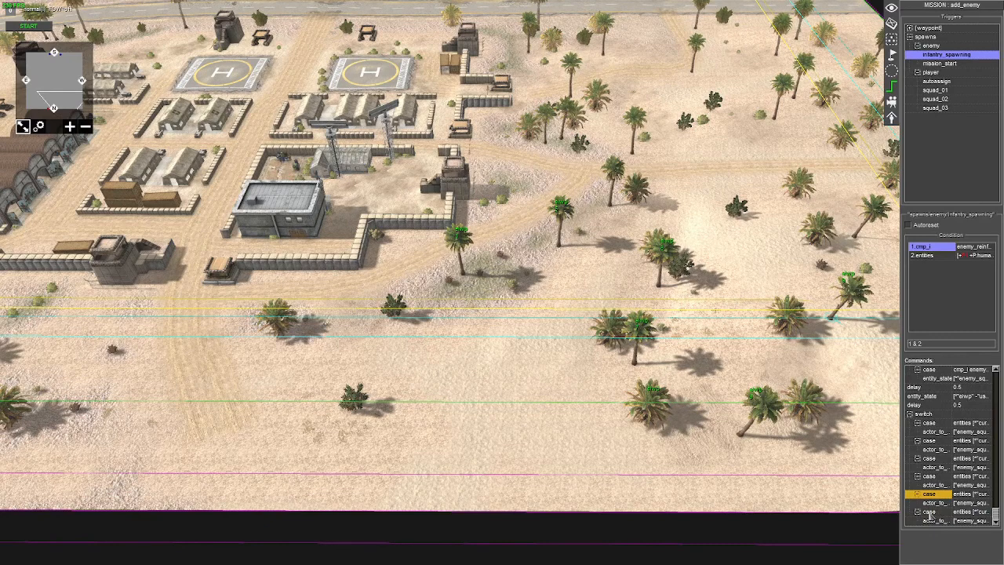
{"action": "double_click", "coordinate": [930, 512]}
{"action": "left_click", "coordinate": [466, 287]}
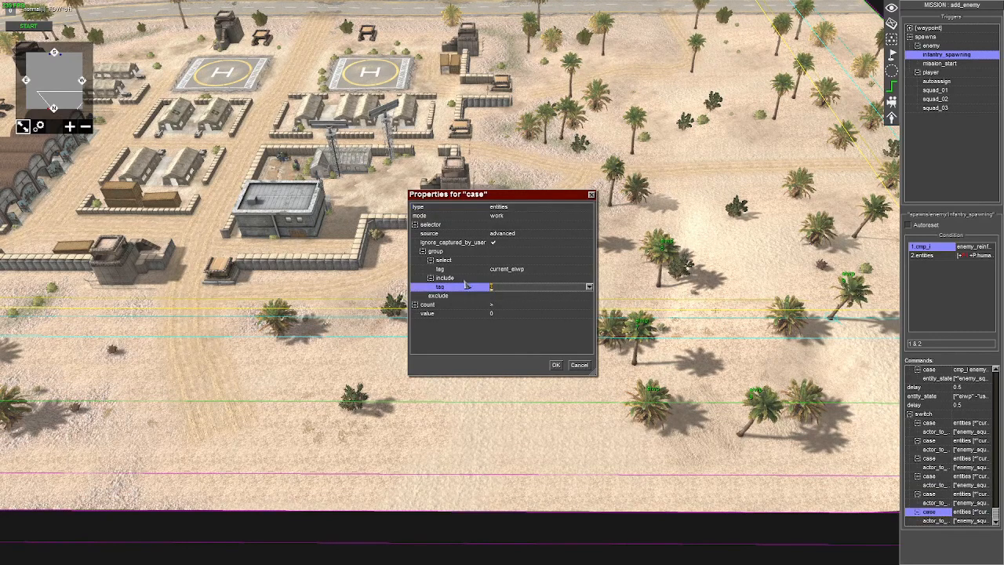
{"action": "key", "text": "Return"}
Set the waypoint of the last case's actor_to_waypoint command to 9
{"action": "double_click", "coordinate": [932, 521]}
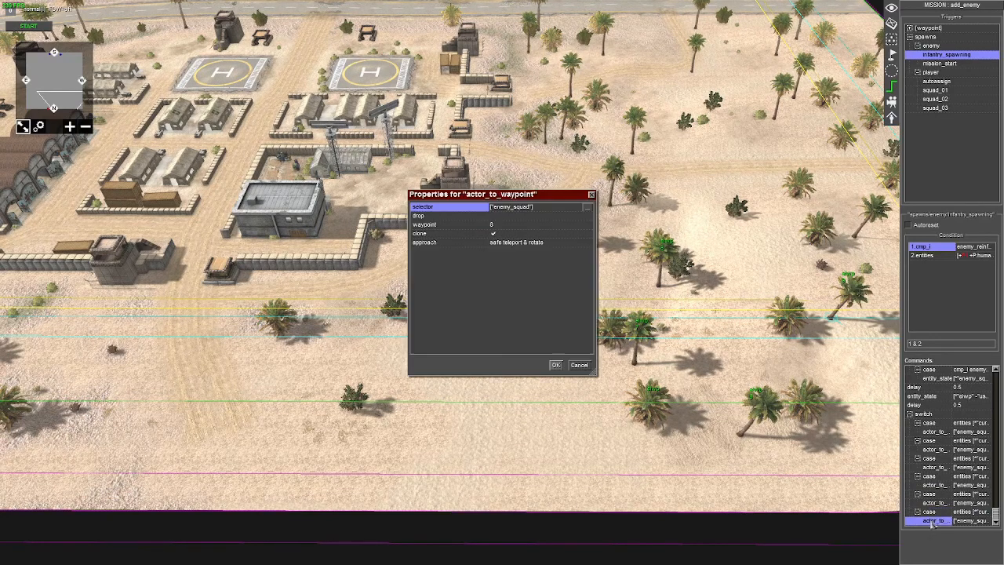
{"action": "left_click", "coordinate": [499, 228]}
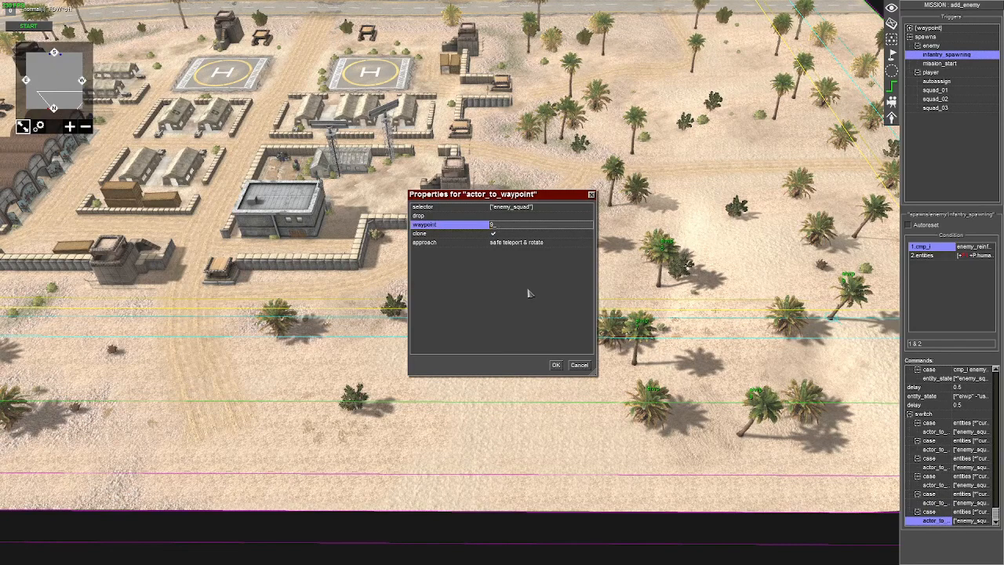
{"action": "type", "text": "9"}
{"action": "key", "text": "Return"}
Duplicate the 0.5 delay above the second switch so the copy follows that switch
{"action": "left_click", "coordinate": [928, 405]}
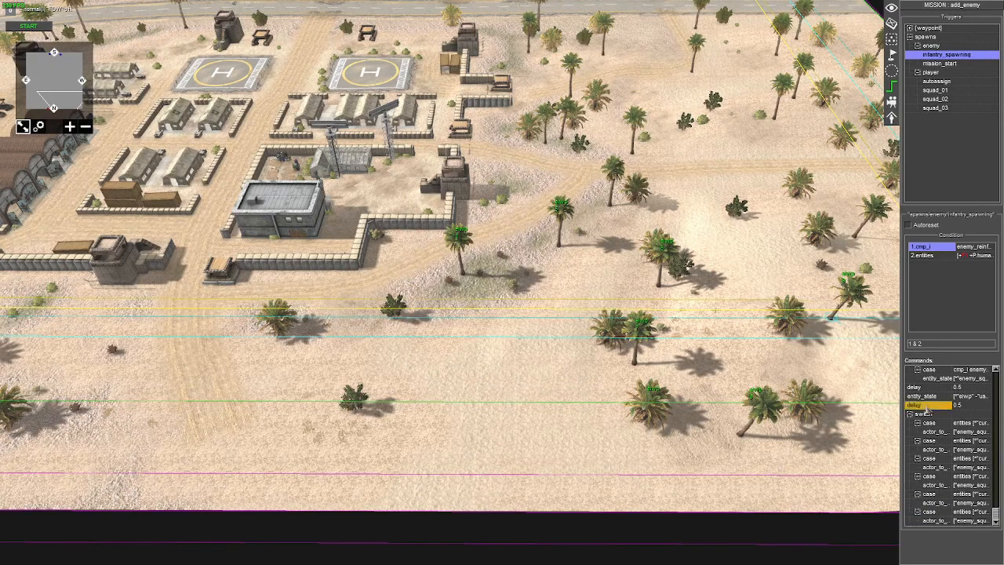
{"action": "right_click", "coordinate": [928, 407]}
{"action": "left_click", "coordinate": [929, 415]}
{"action": "scroll", "coordinate": [927, 410], "scroll_direction": "down", "scroll_amount": 1}
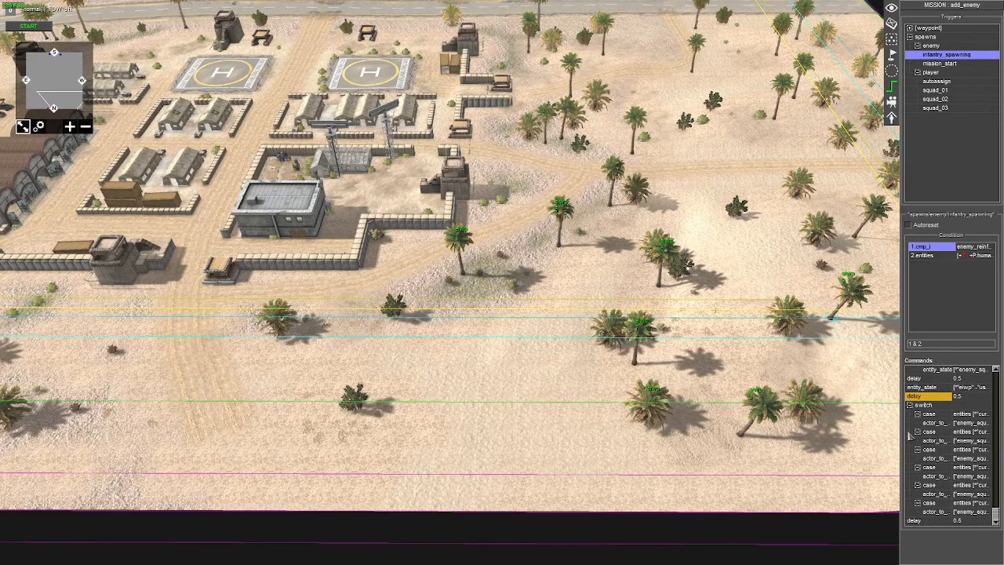
Add an empty entity_state command after the delay that follows the second switch
{"action": "right_click", "coordinate": [916, 520]}
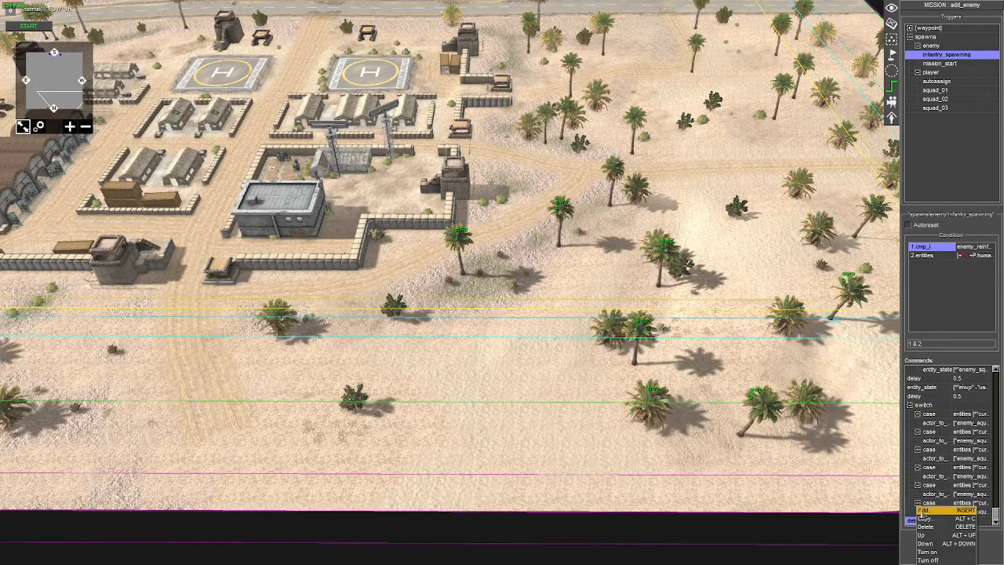
{"action": "left_click", "coordinate": [924, 510]}
{"action": "double_click", "coordinate": [471, 194]}
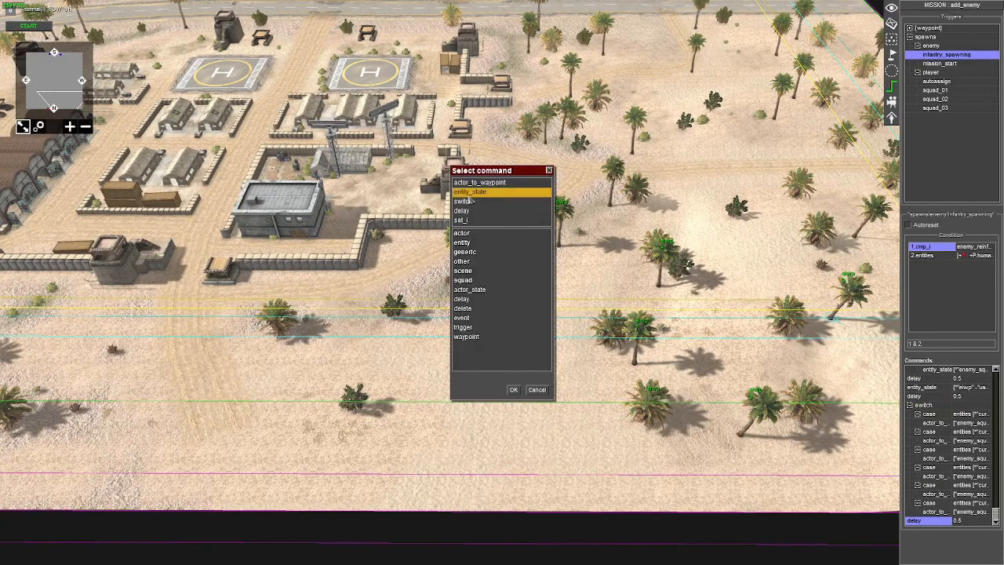
{"action": "left_click", "coordinate": [555, 366]}
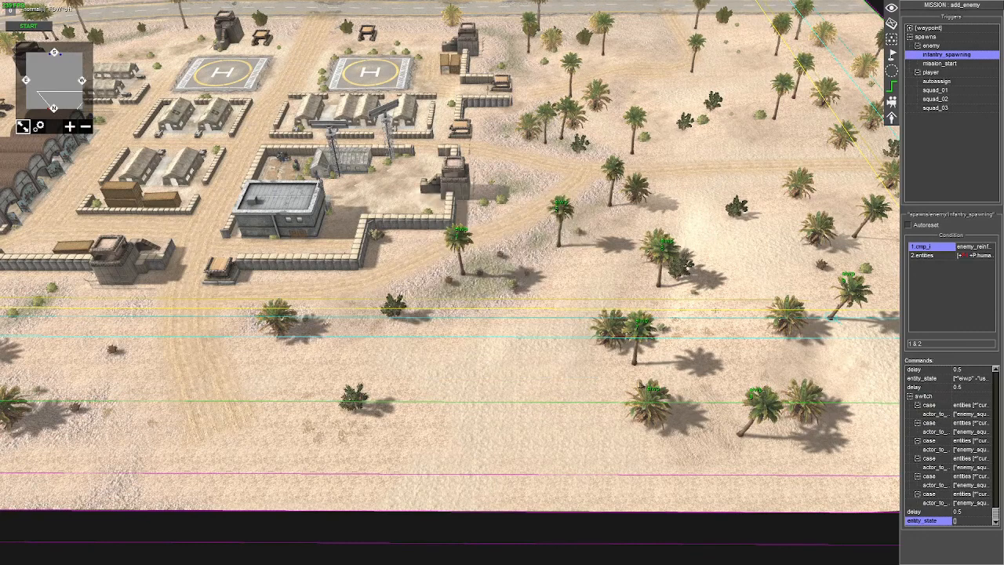
Make the new entity_state command add the tag used and remove the tag current_eiwp, copying that name from the earlier eiwp entity_state command
{"action": "scroll", "coordinate": [948, 444], "scroll_direction": "up", "scroll_amount": 1}
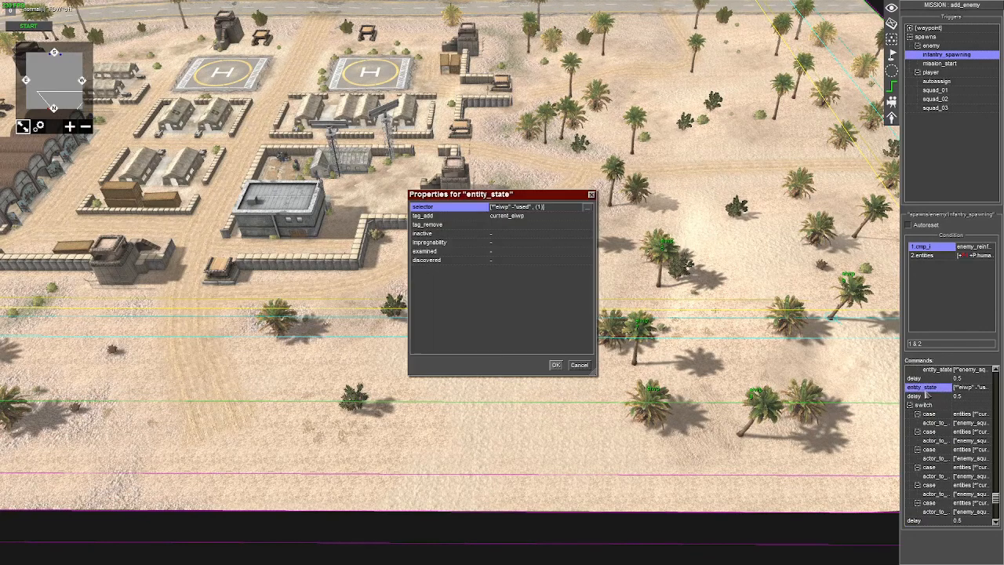
{"action": "double_click", "coordinate": [929, 388]}
{"action": "left_click", "coordinate": [528, 218]}
{"action": "key", "text": "ctrl+c"}
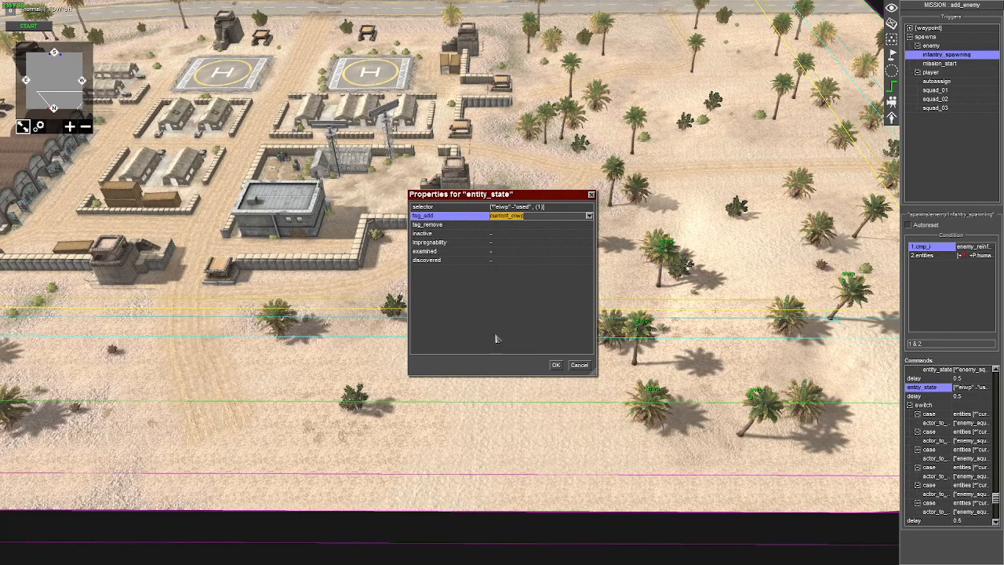
{"action": "key", "text": "Escape"}
{"action": "scroll", "coordinate": [946, 516], "scroll_direction": "down", "scroll_amount": 1}
{"action": "double_click", "coordinate": [927, 522]}
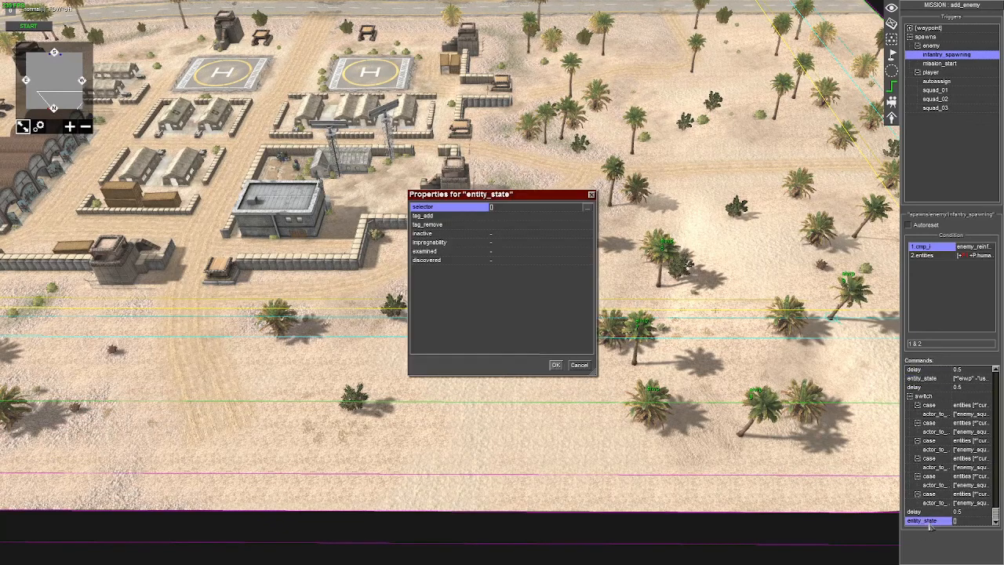
{"action": "left_click", "coordinate": [499, 217]}
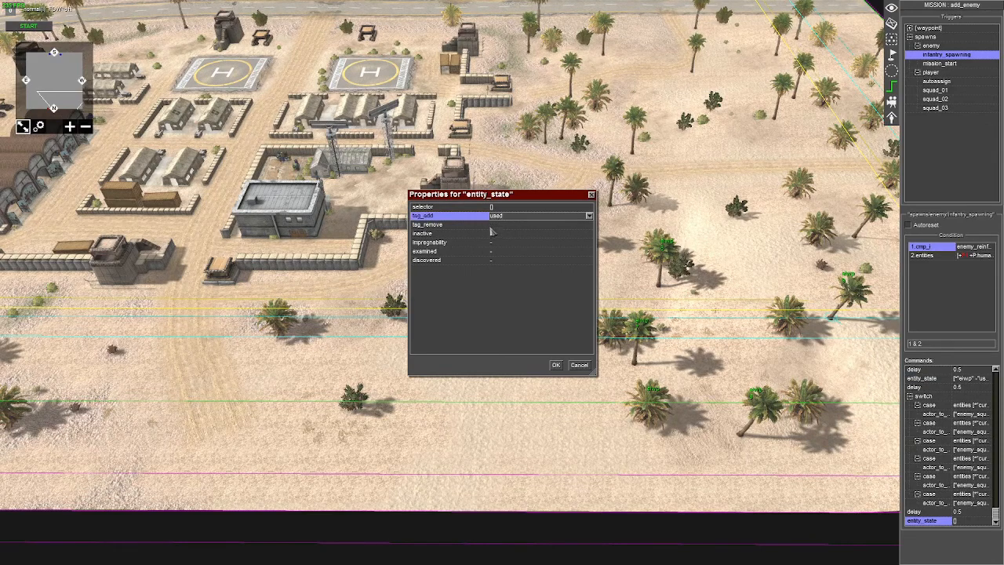
{"action": "left_click", "coordinate": [496, 227]}
{"action": "key", "text": "ctrl+v"}
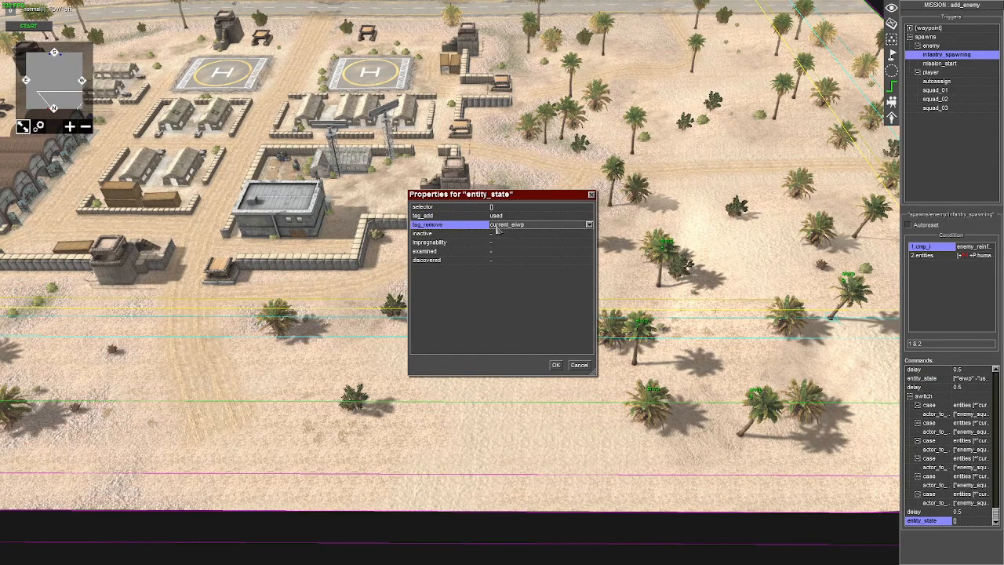
Set the new entity_state command's selector to the tag current_eiwp and apply its properties
{"action": "double_click", "coordinate": [494, 207]}
{"action": "left_click", "coordinate": [496, 243]}
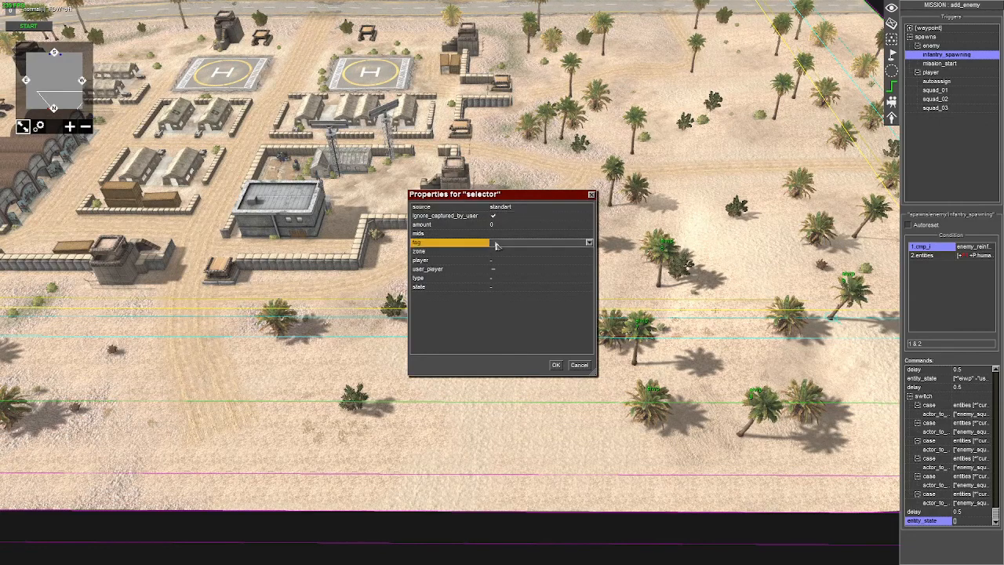
{"action": "key", "text": "ctrl+v"}
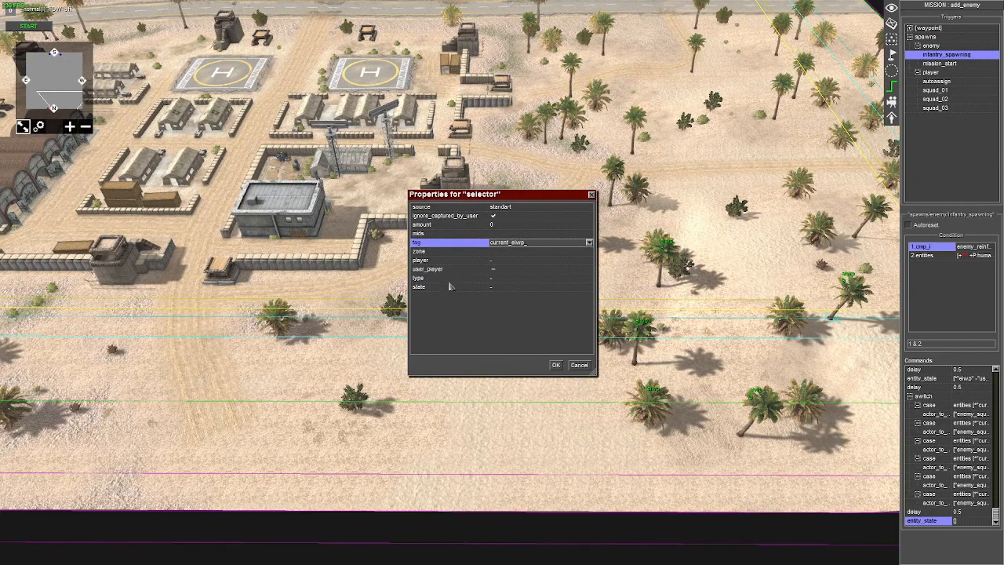
{"action": "key", "text": "Return"}
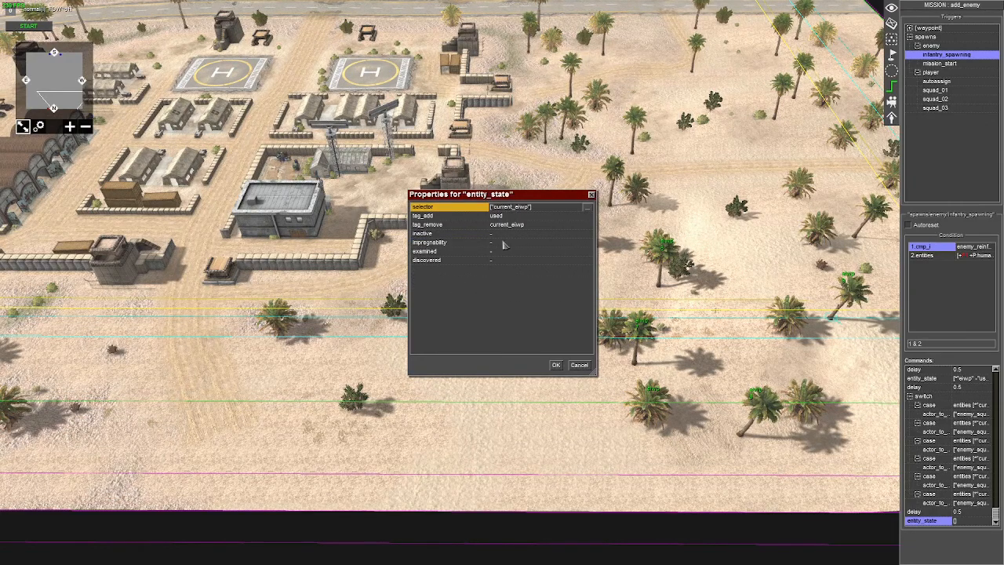
{"action": "key", "text": "Return"}
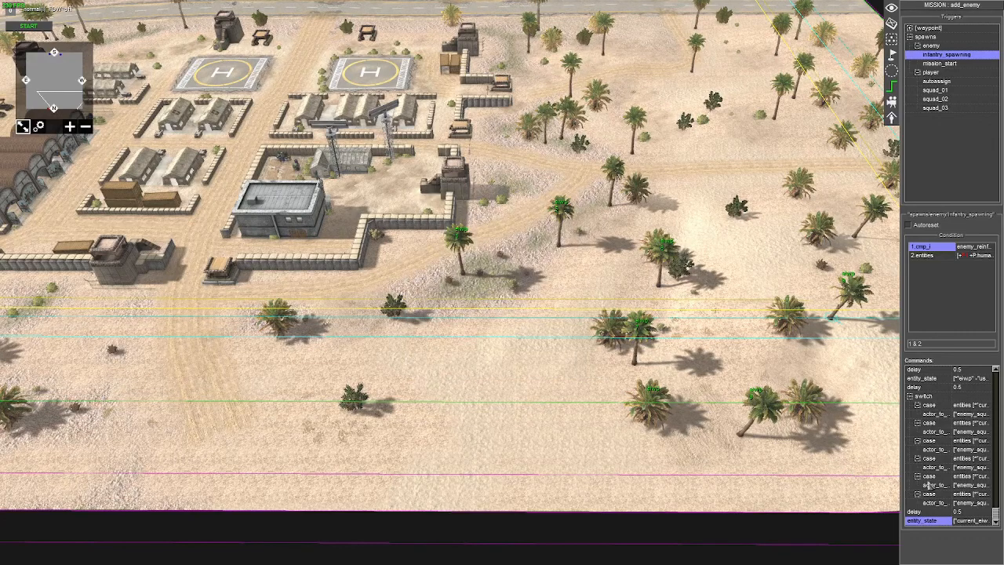
Duplicate the 0.5 delay to the end of the command list, after the current_eiwp entity_state command
{"action": "right_click", "coordinate": [927, 513]}
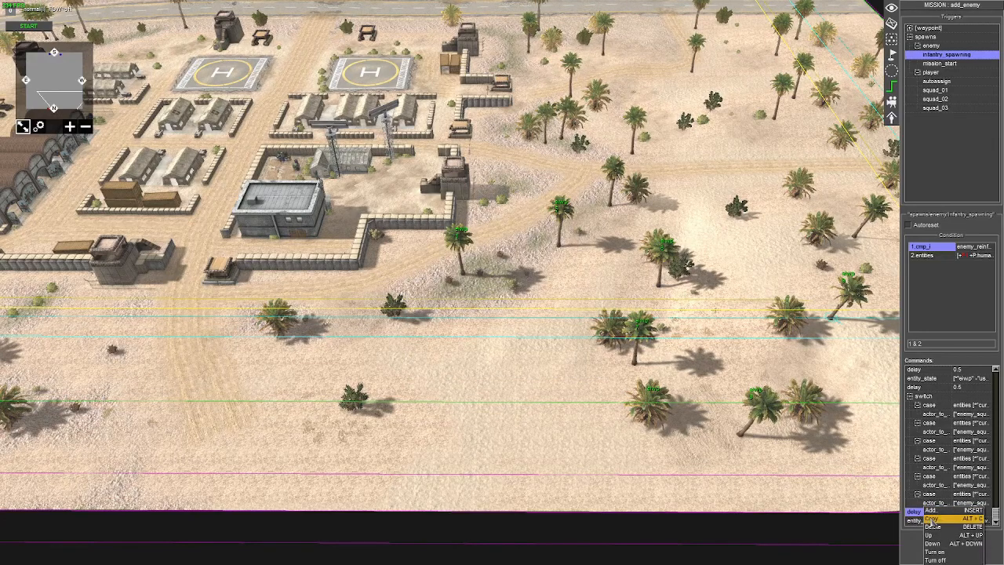
{"action": "left_click", "coordinate": [931, 520]}
{"action": "right_click", "coordinate": [927, 521]}
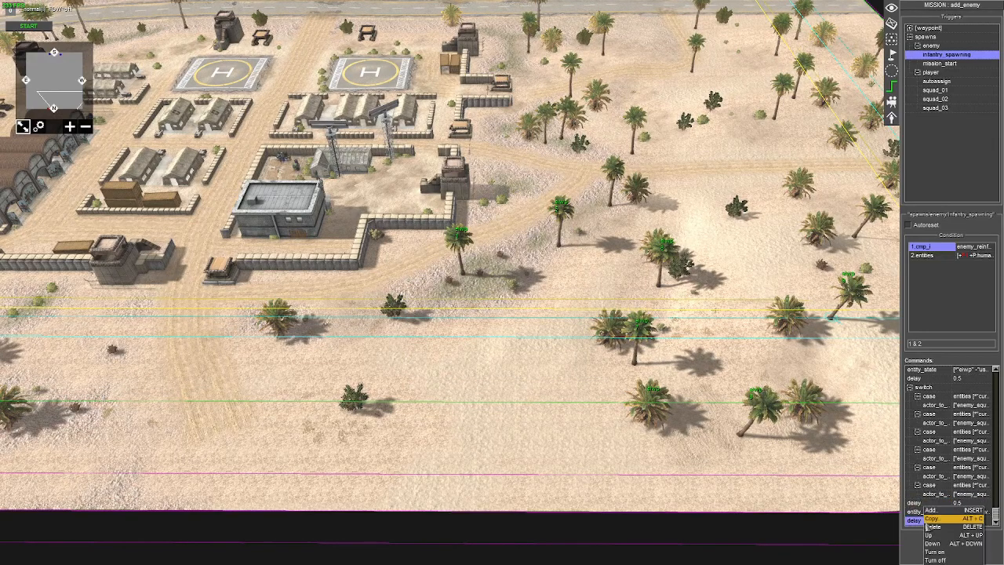
{"action": "left_click", "coordinate": [919, 520]}
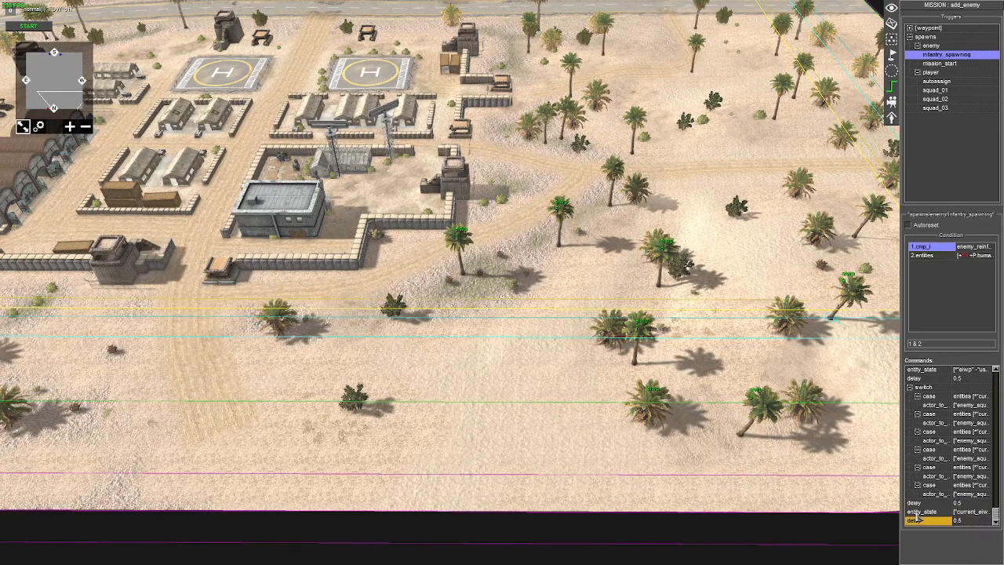
Review the eiwp entity_state command and look up the tag added by the first switch's enemy_squad_02 entity_state command
{"action": "scroll", "coordinate": [917, 431], "scroll_direction": "up", "scroll_amount": 6}
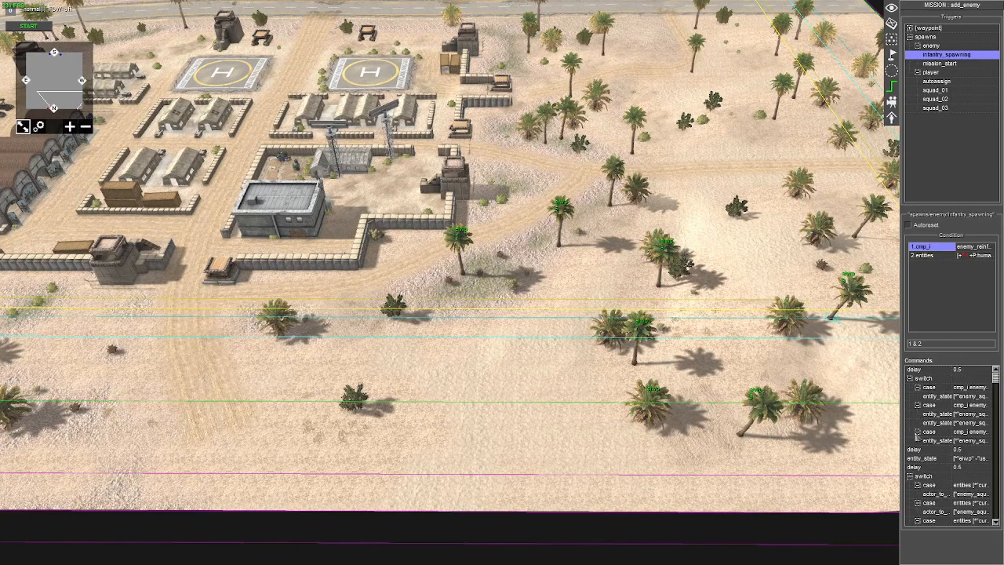
{"action": "double_click", "coordinate": [922, 461]}
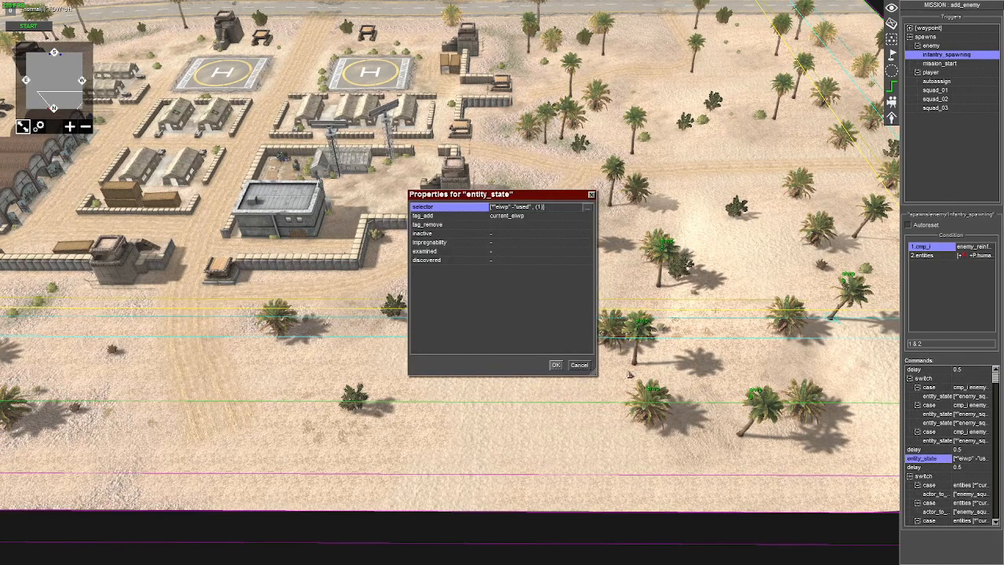
{"action": "left_click", "coordinate": [581, 365]}
{"action": "double_click", "coordinate": [930, 396]}
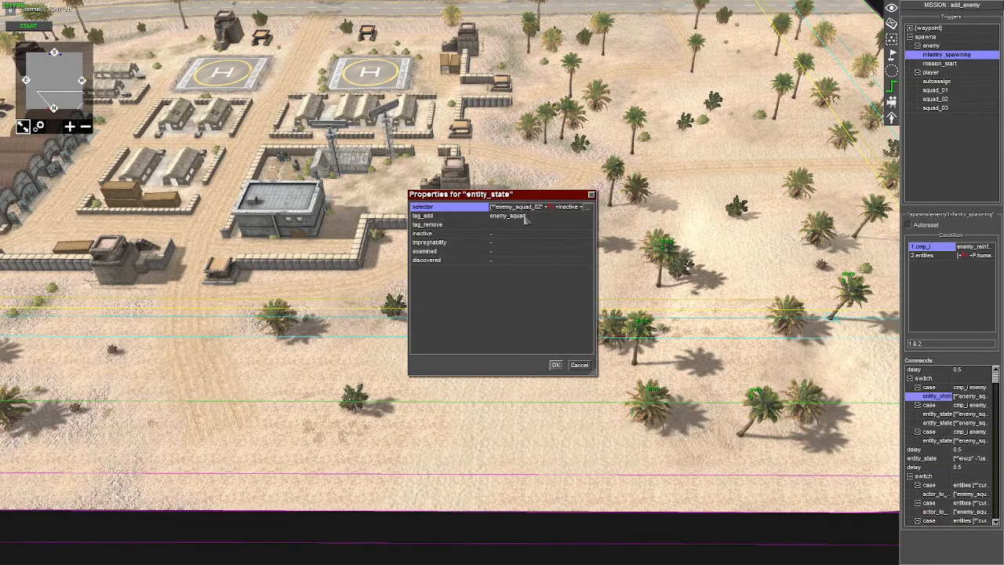
{"action": "left_click", "coordinate": [463, 216]}
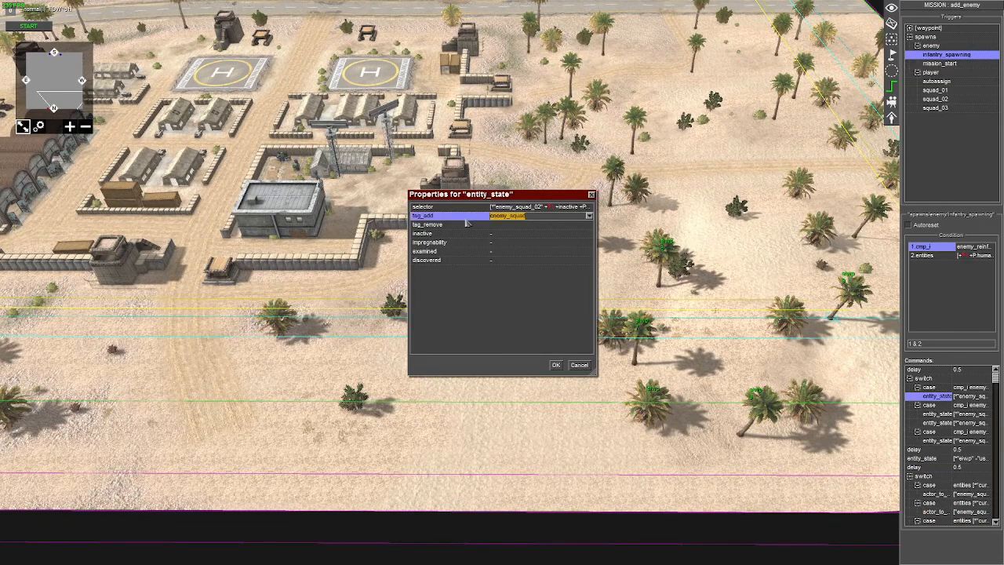
{"action": "key", "text": "Return"}
{"action": "scroll", "coordinate": [945, 471], "scroll_direction": "down", "scroll_amount": 5}
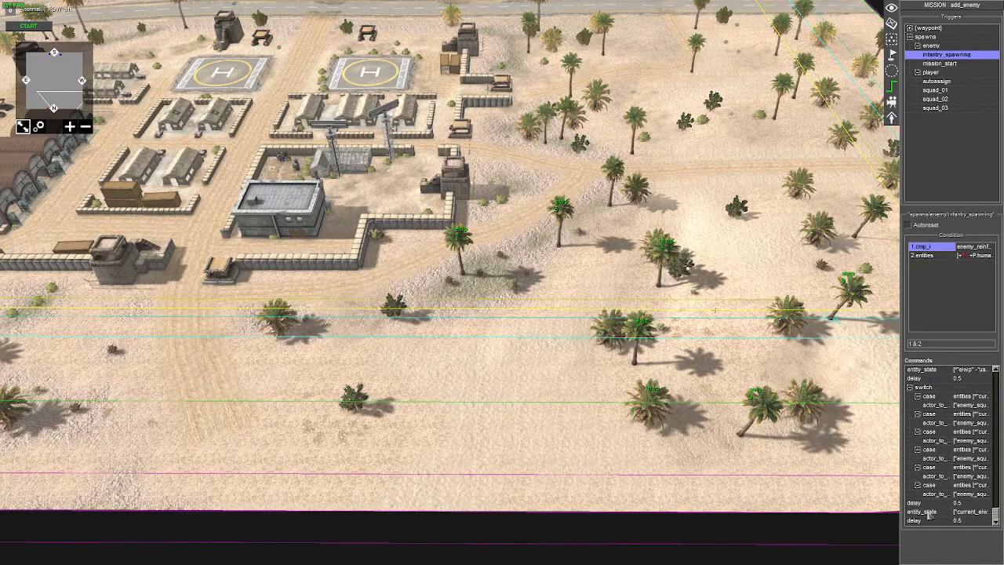
Duplicate the current_eiwp entity_state command to the end of the command list, making the copy remove the tag enemy_squad and add no tag
{"action": "right_click", "coordinate": [928, 512]}
{"action": "left_click", "coordinate": [937, 520]}
{"action": "scroll", "coordinate": [913, 504], "scroll_direction": "down", "scroll_amount": 1}
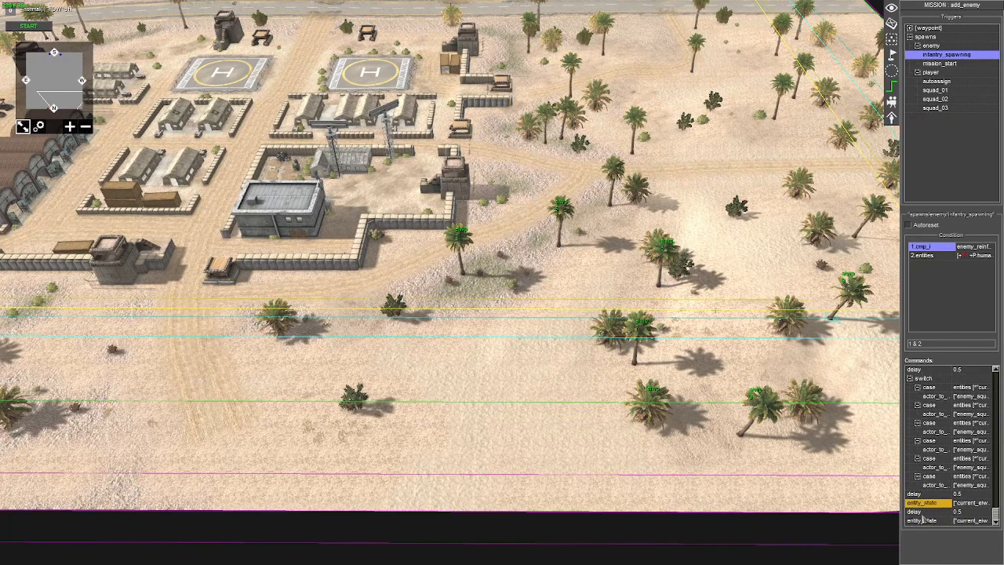
{"action": "double_click", "coordinate": [924, 520]}
{"action": "left_click", "coordinate": [551, 227]}
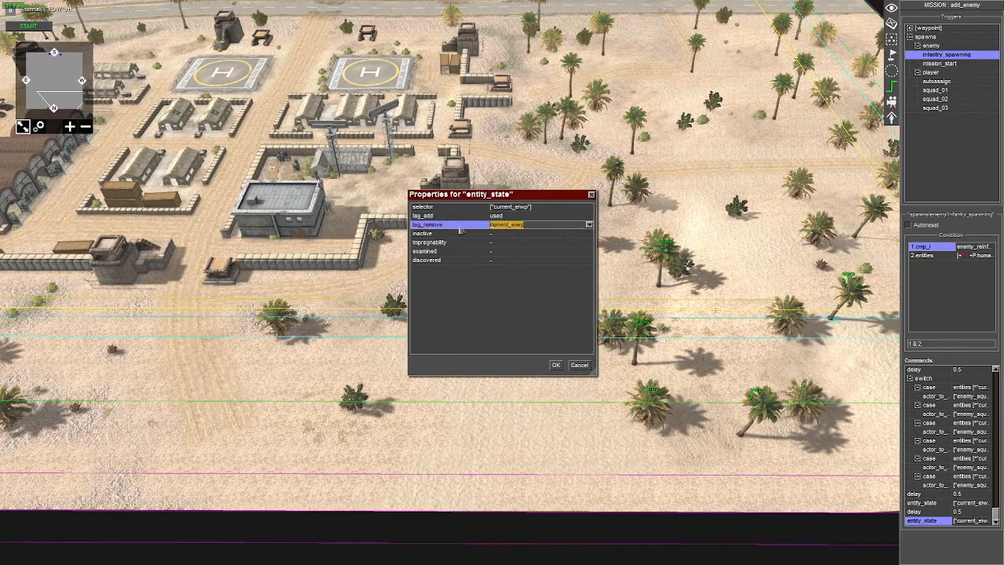
{"action": "type", "text": "enemy_squad_"}
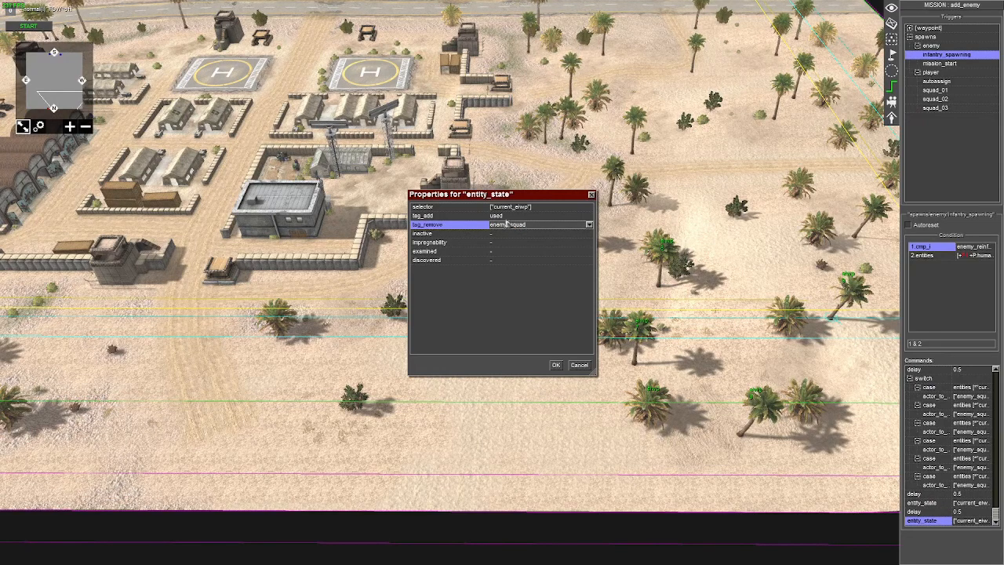
{"action": "key", "text": "Return"}
Set the copied entity_state command's selector to the tag enemy_squad and apply its properties
{"action": "left_click", "coordinate": [463, 208]}
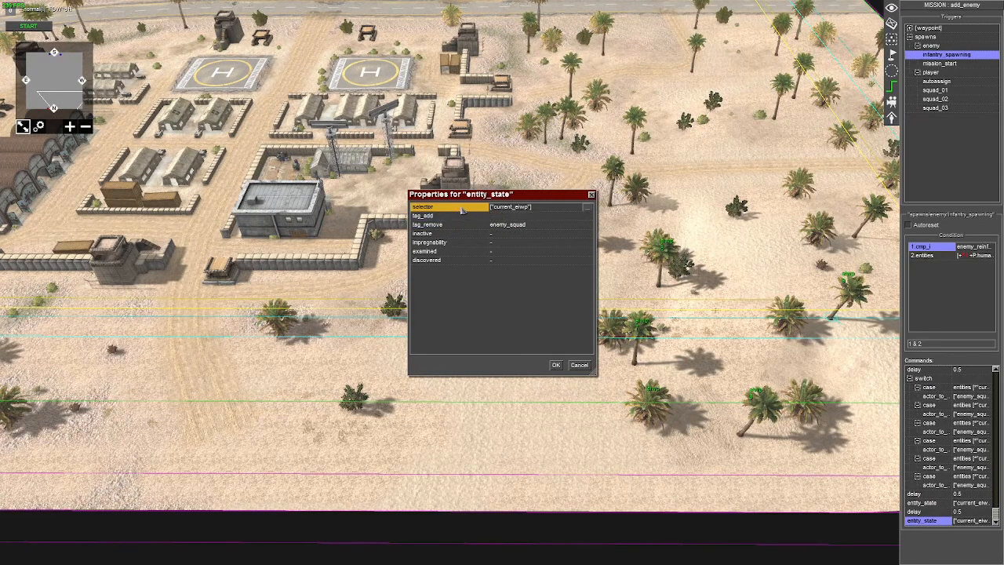
{"action": "double_click", "coordinate": [463, 208]}
{"action": "left_click", "coordinate": [538, 246]}
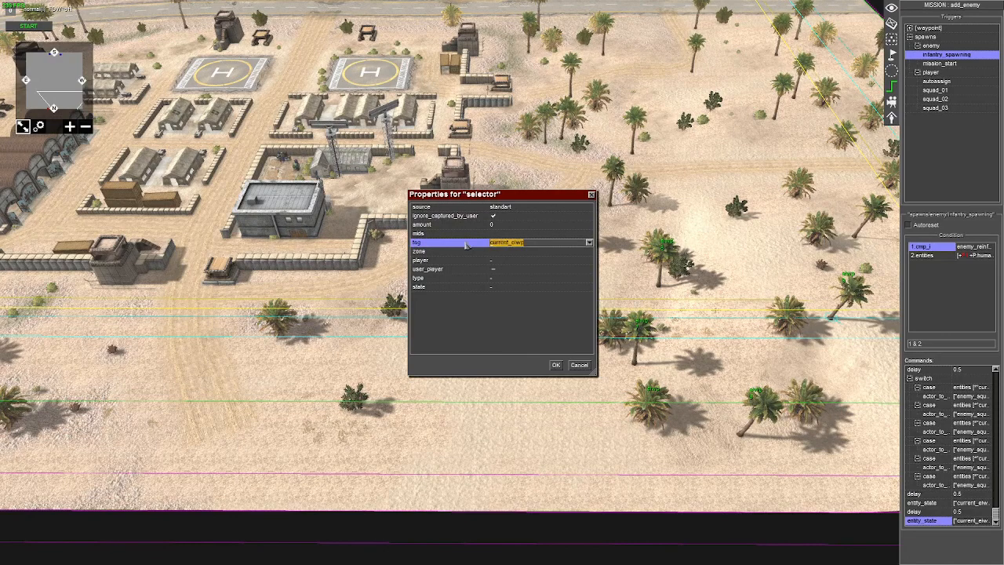
{"action": "type", "text": "enemy_squad_"}
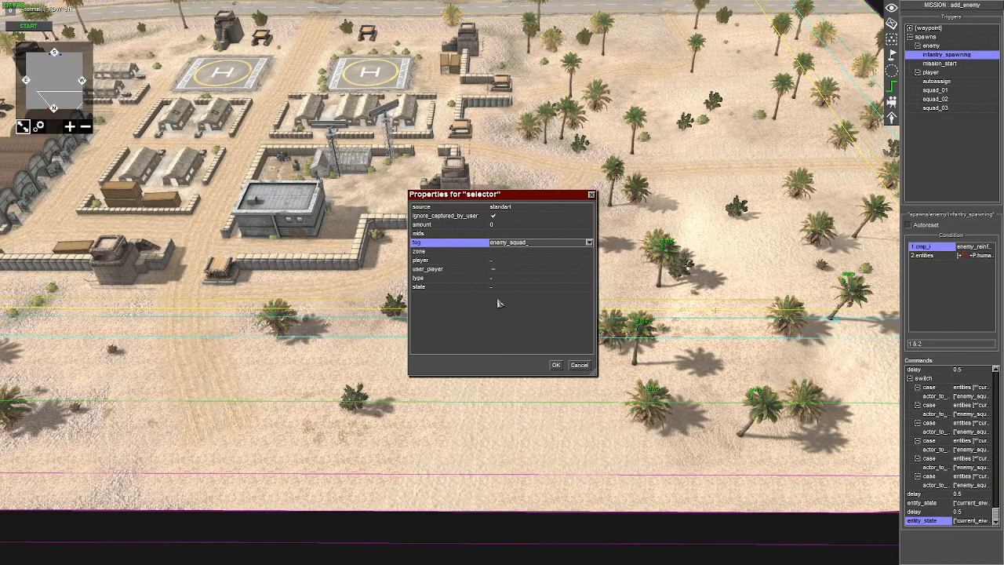
{"action": "key", "text": "Return"}
{"action": "key", "text": "Return"}
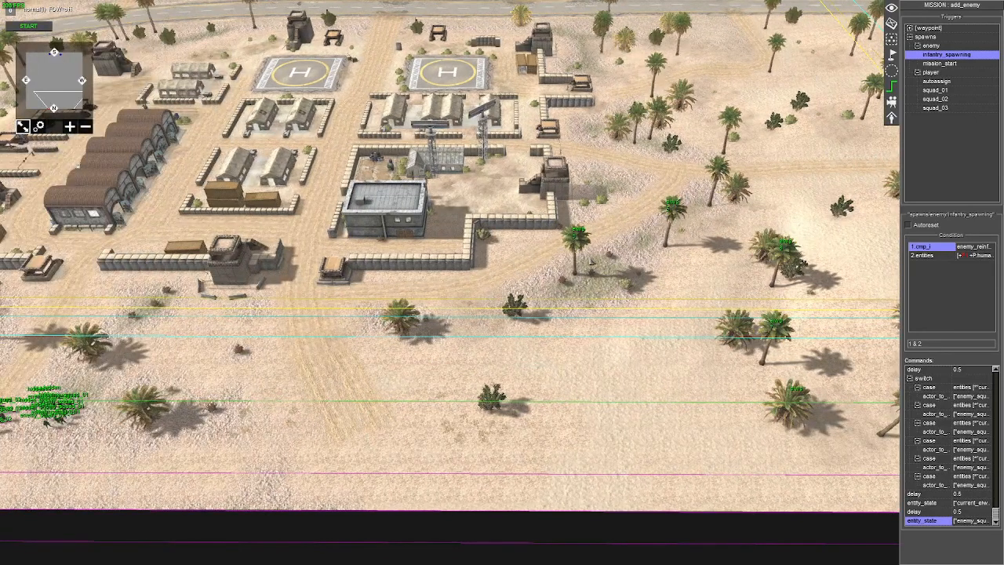
Duplicate the 0.5 delay to the end of the command list, after the enemy_squad entity_state command
{"action": "double_click", "coordinate": [923, 503]}
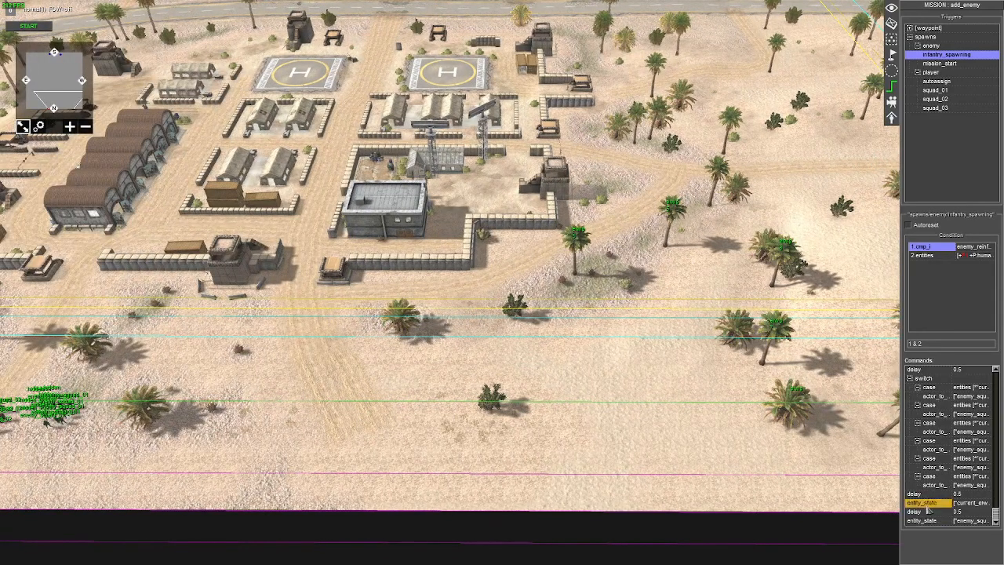
{"action": "key", "text": "Escape"}
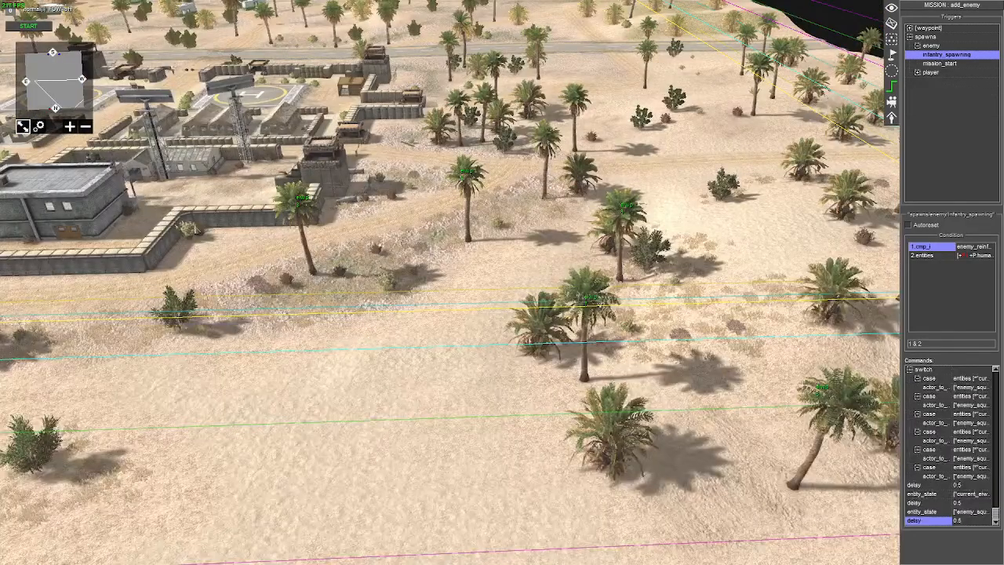
{"action": "middle_click_drag", "start_coordinate": [302, 204], "coordinate": [338, 179]}
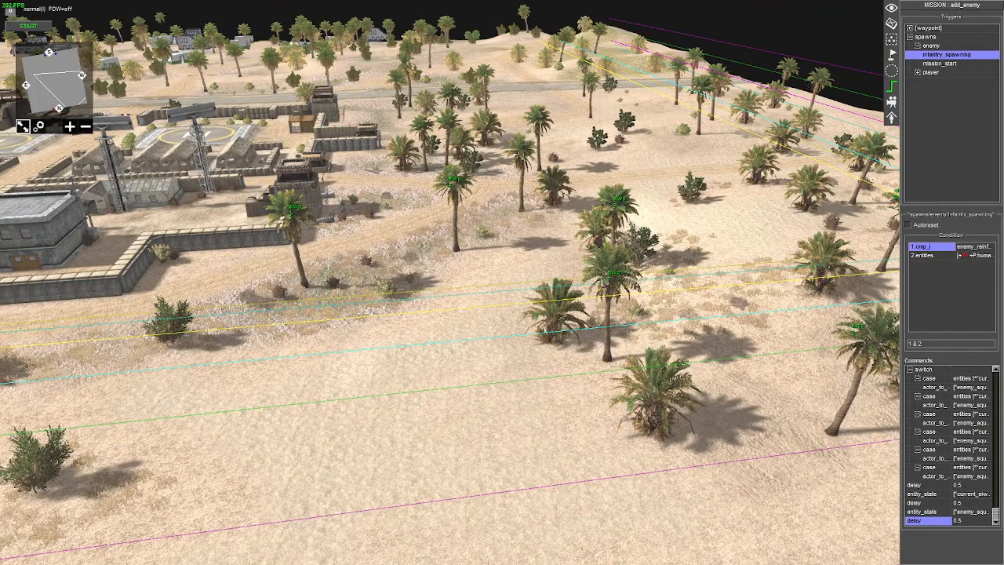
{"action": "middle_click_drag", "start_coordinate": [600, 331], "coordinate": [653, 342]}
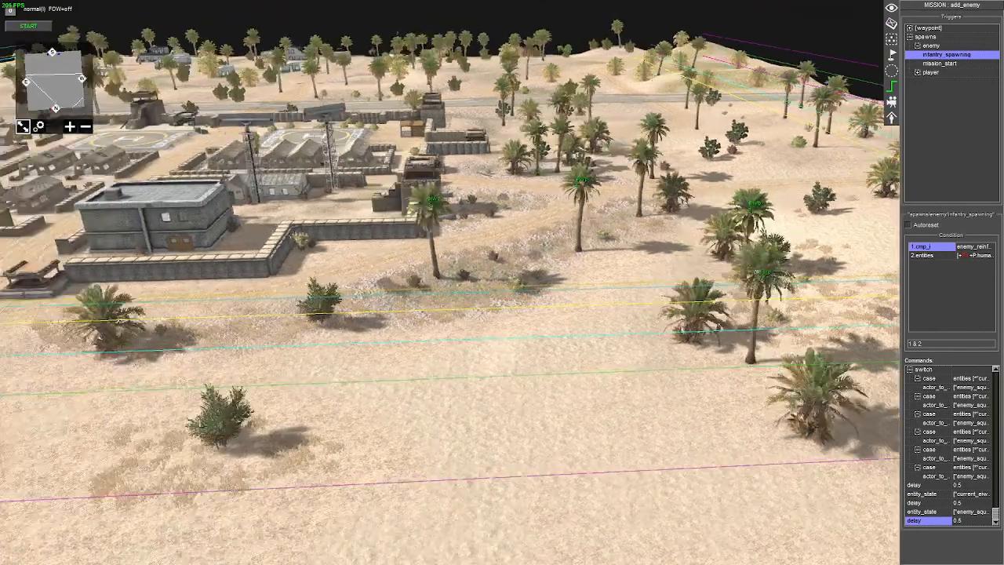
Add a switch command after the last delay and give it one case
{"action": "right_click", "coordinate": [920, 524]}
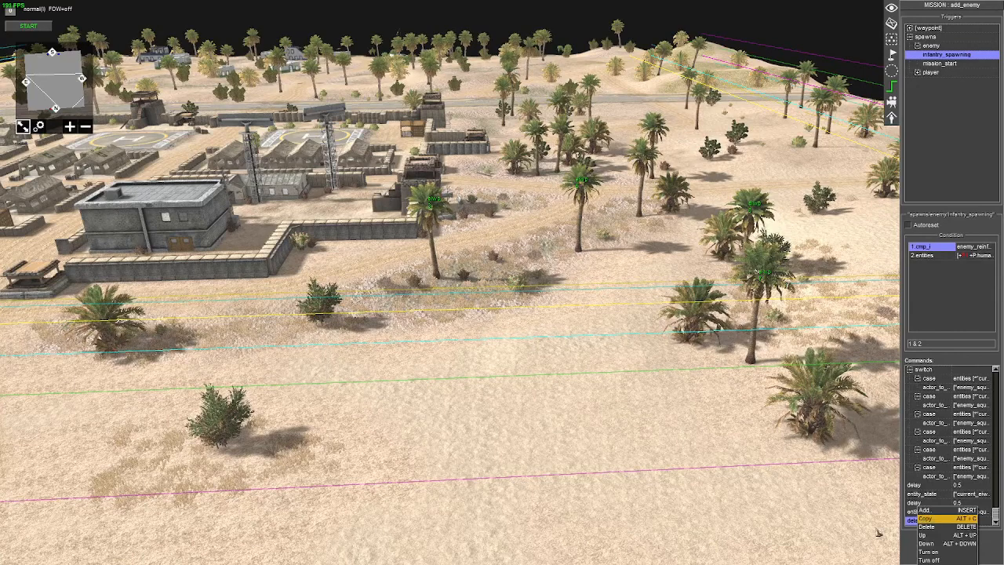
{"action": "left_click", "coordinate": [926, 510]}
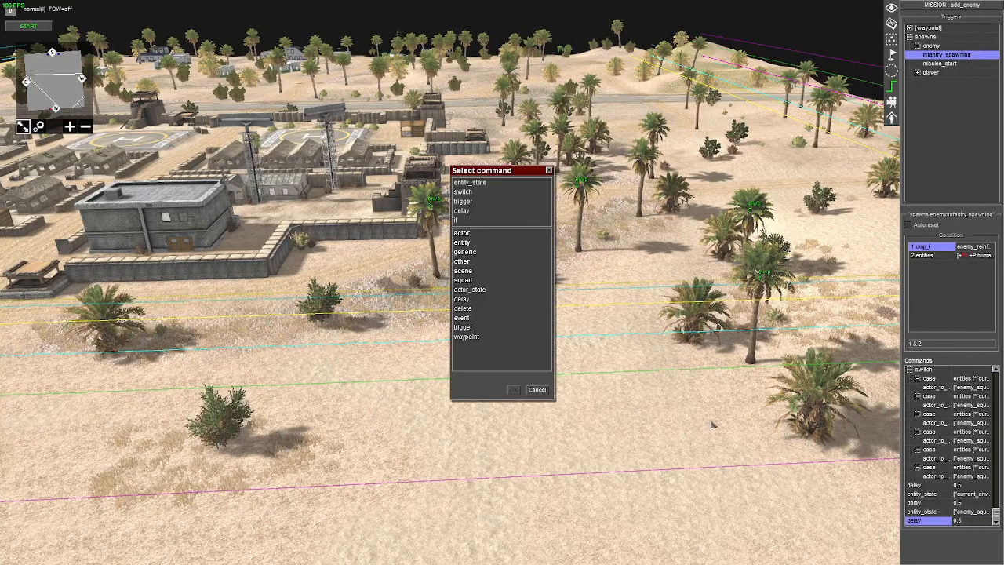
{"action": "double_click", "coordinate": [463, 191]}
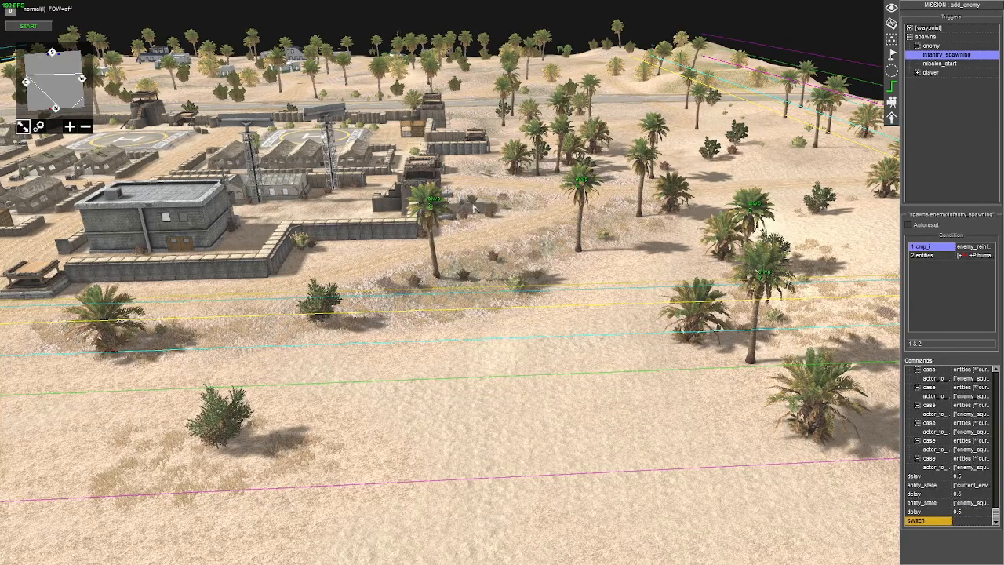
{"action": "right_click", "coordinate": [926, 522]}
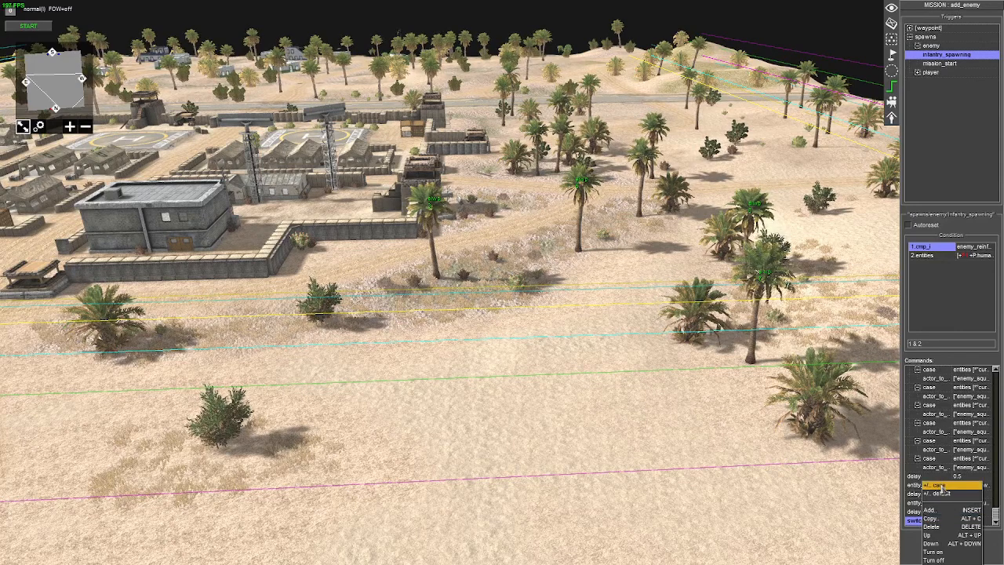
{"action": "left_click", "coordinate": [942, 486]}
Set the new case's type to entities and its selector source to advanced
{"action": "double_click", "coordinate": [929, 524]}
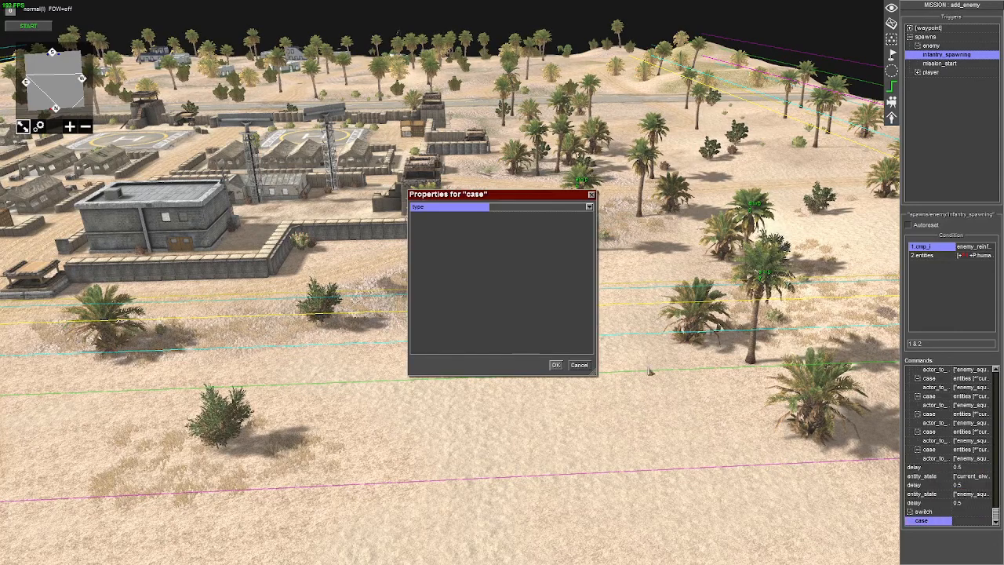
{"action": "left_click", "coordinate": [588, 208]}
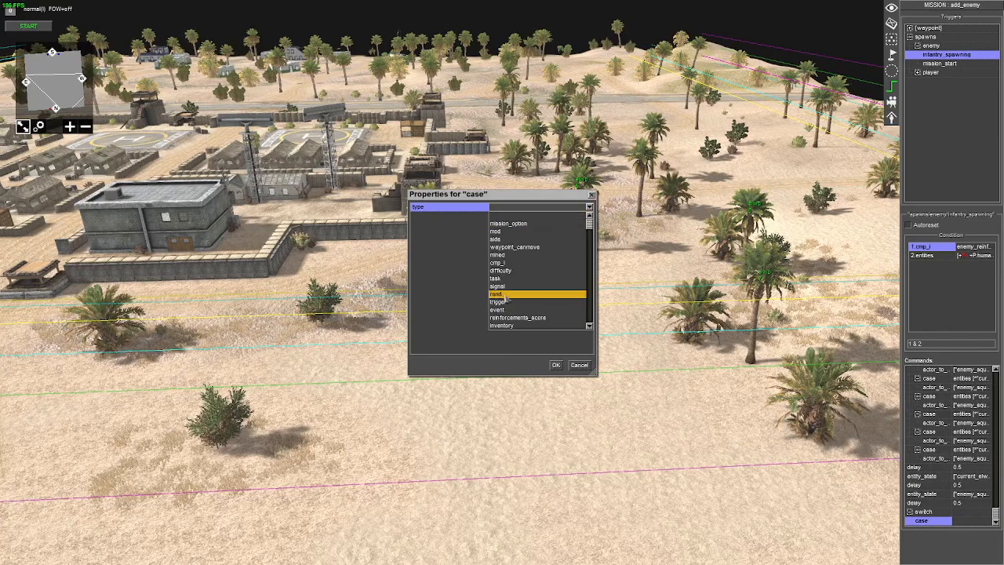
{"action": "scroll", "coordinate": [500, 311], "scroll_direction": "down", "scroll_amount": 2}
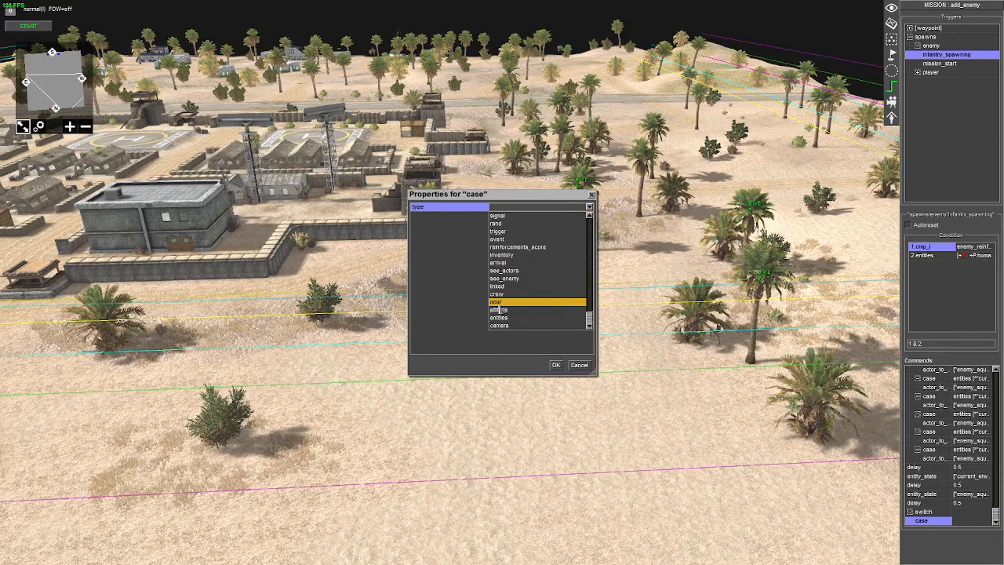
{"action": "left_click", "coordinate": [504, 319]}
{"action": "left_click", "coordinate": [517, 233]}
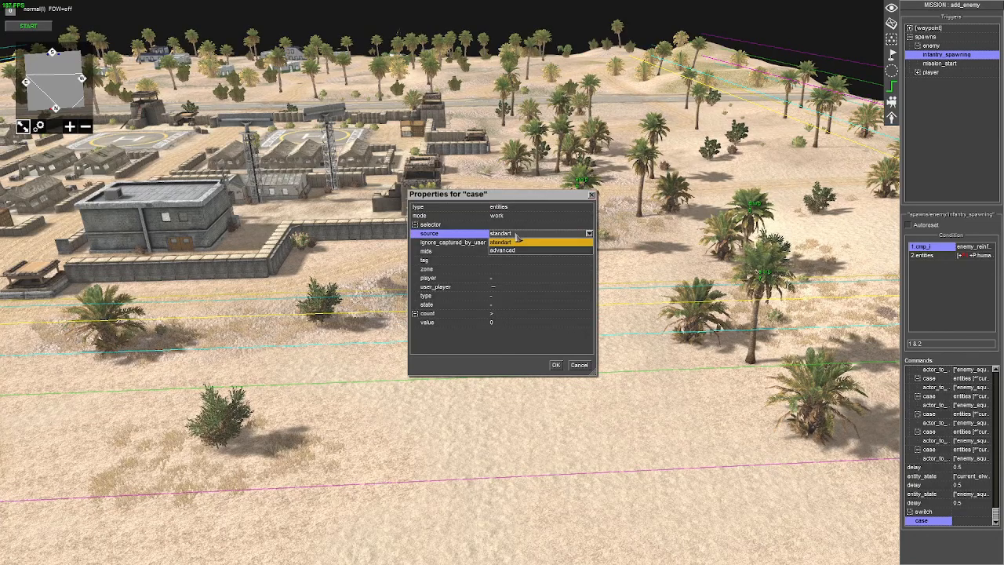
{"action": "left_click", "coordinate": [514, 250]}
Add a group to the case's selector and make it select the tag eiwp
{"action": "right_click", "coordinate": [441, 225]}
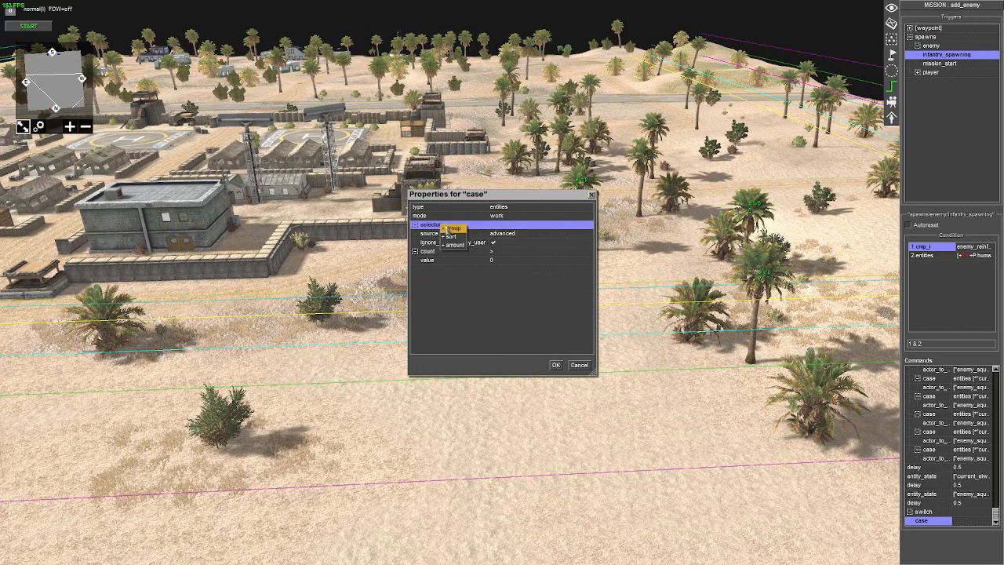
{"action": "left_click", "coordinate": [448, 229]}
{"action": "right_click", "coordinate": [445, 259]}
{"action": "left_click", "coordinate": [454, 271]}
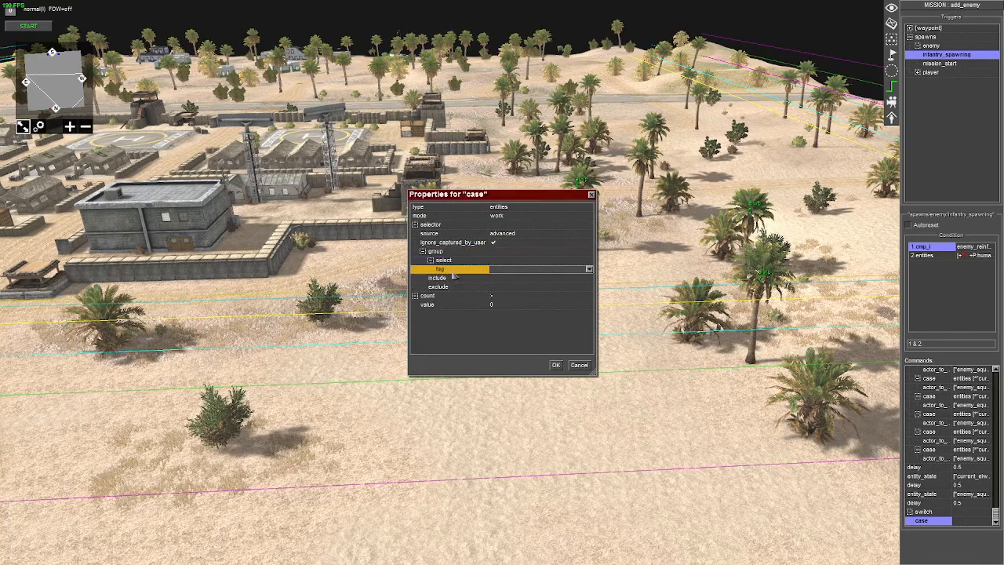
{"action": "left_click", "coordinate": [587, 269]}
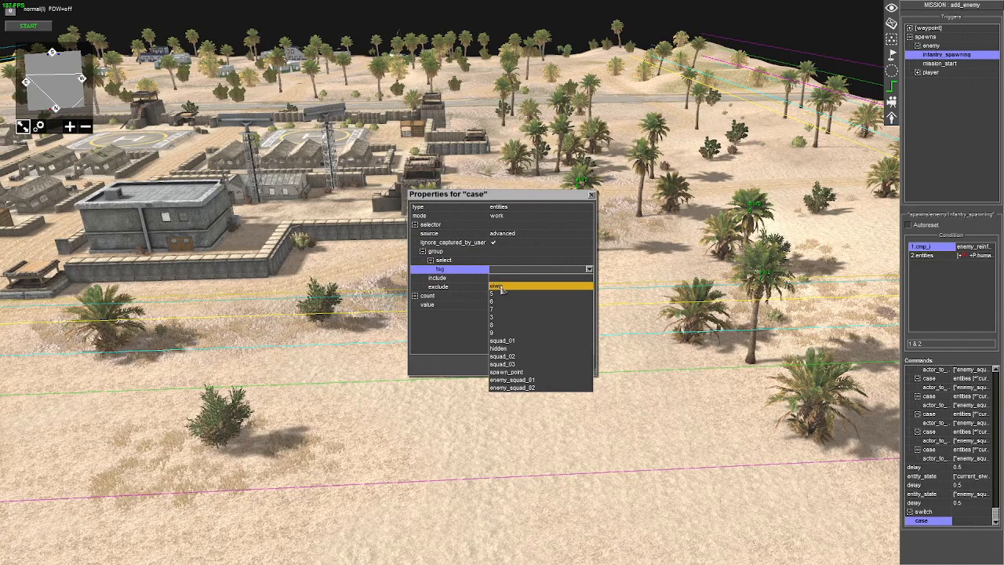
{"action": "left_click", "coordinate": [499, 287]}
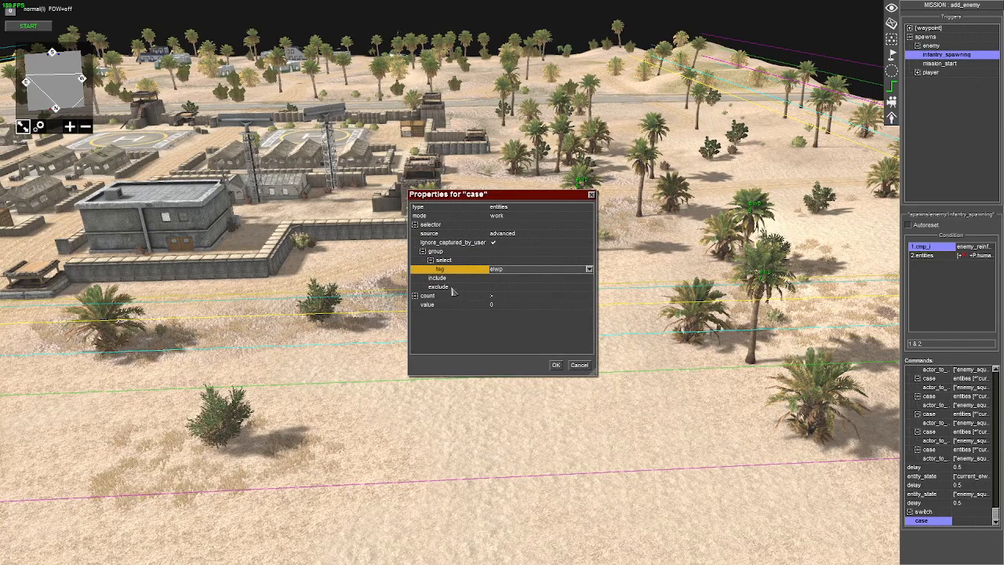
Exclude the tag used from the case's group, set the count comparison to ==, and apply the case properties
{"action": "left_click", "coordinate": [452, 288]}
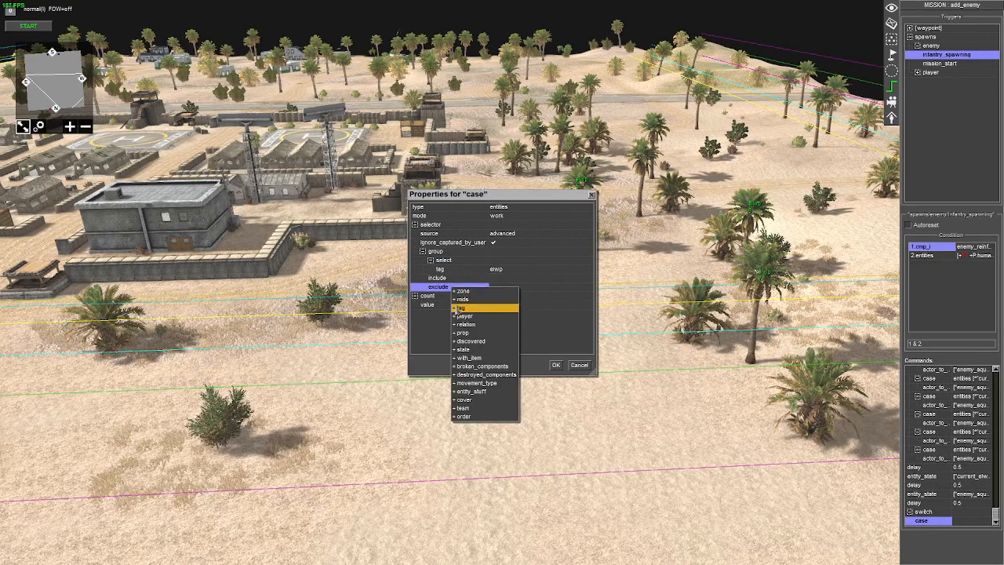
{"action": "left_click", "coordinate": [501, 306]}
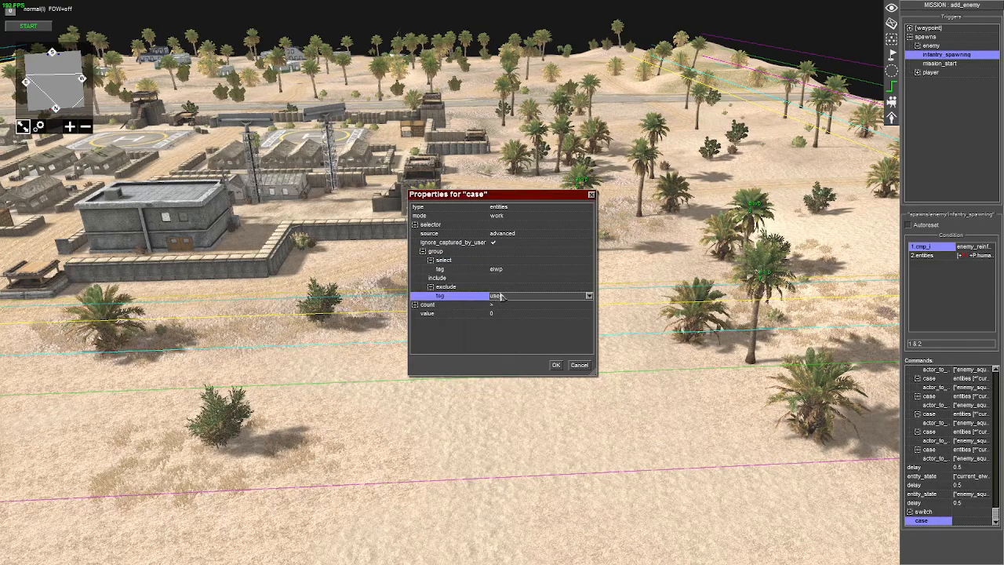
{"action": "left_click", "coordinate": [499, 306]}
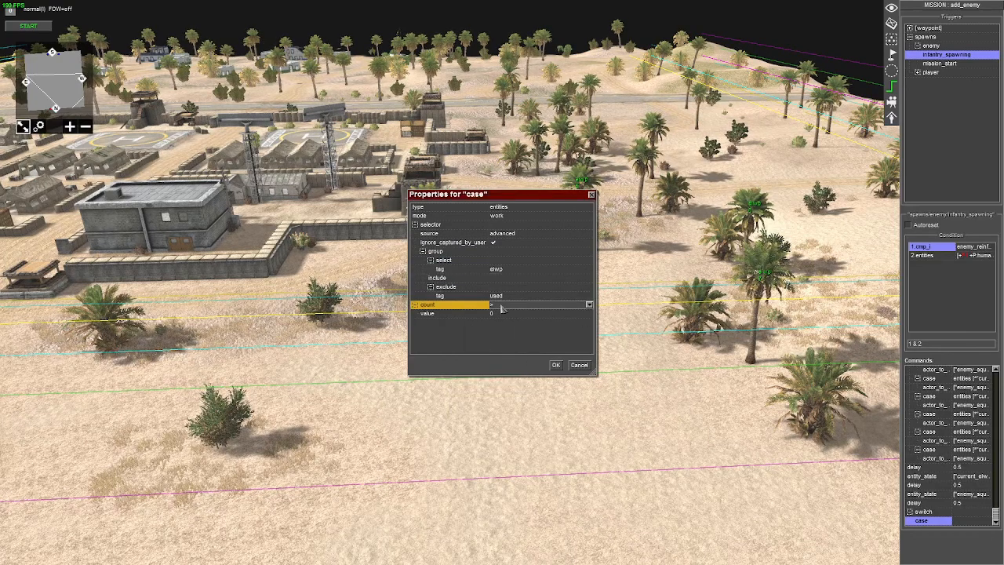
{"action": "left_click", "coordinate": [499, 306]}
{"action": "left_click", "coordinate": [502, 317]}
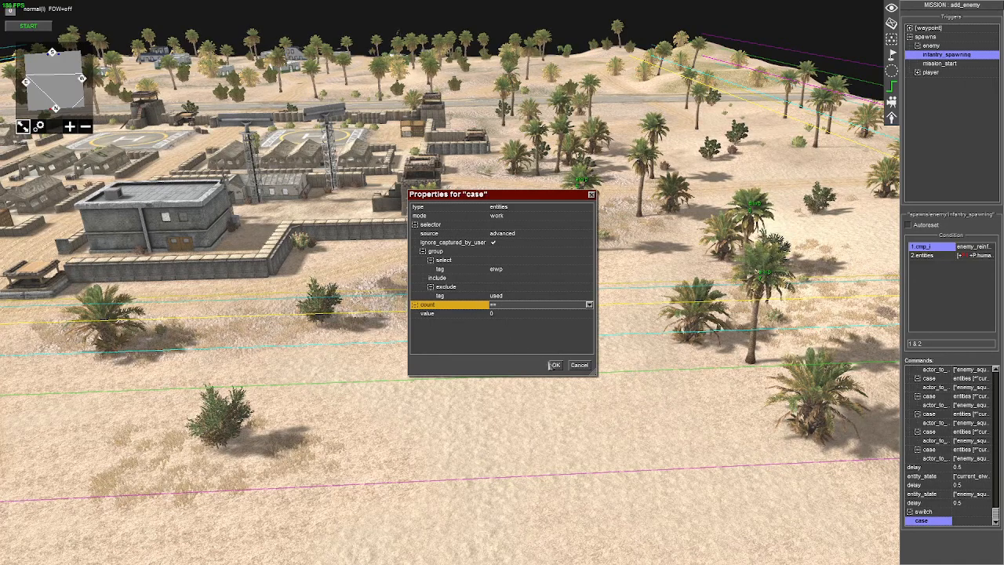
{"action": "left_click", "coordinate": [556, 366]}
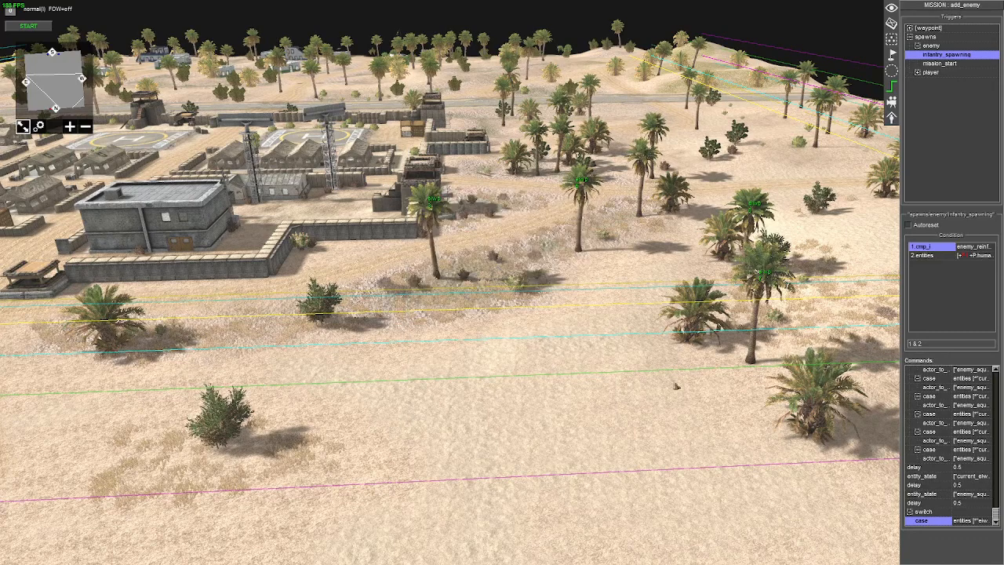
Add an entity_state command under the new case and set its selector to the tag eiwp
{"action": "right_click", "coordinate": [927, 521]}
{"action": "left_click", "coordinate": [934, 510]}
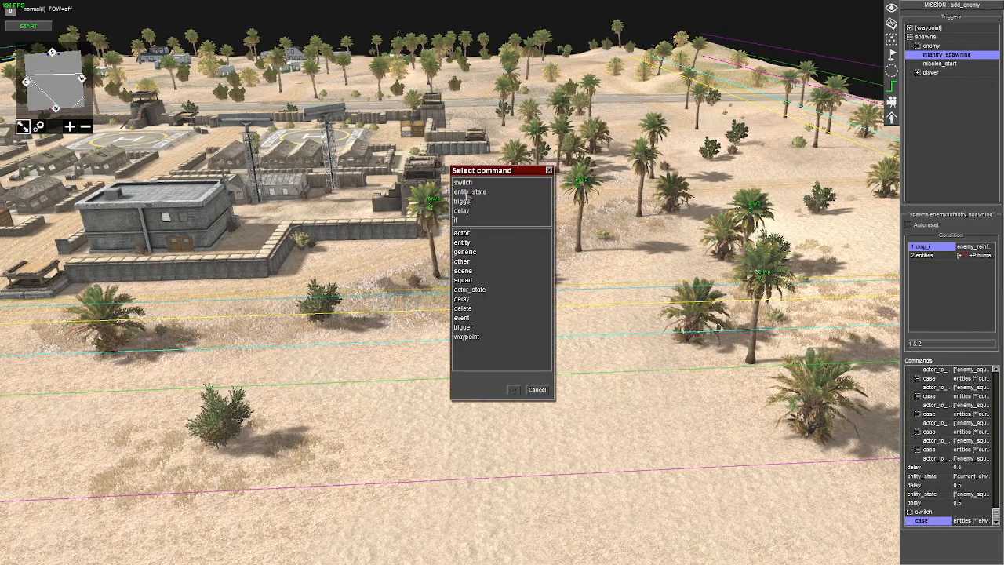
{"action": "double_click", "coordinate": [469, 192]}
{"action": "left_click", "coordinate": [587, 211]}
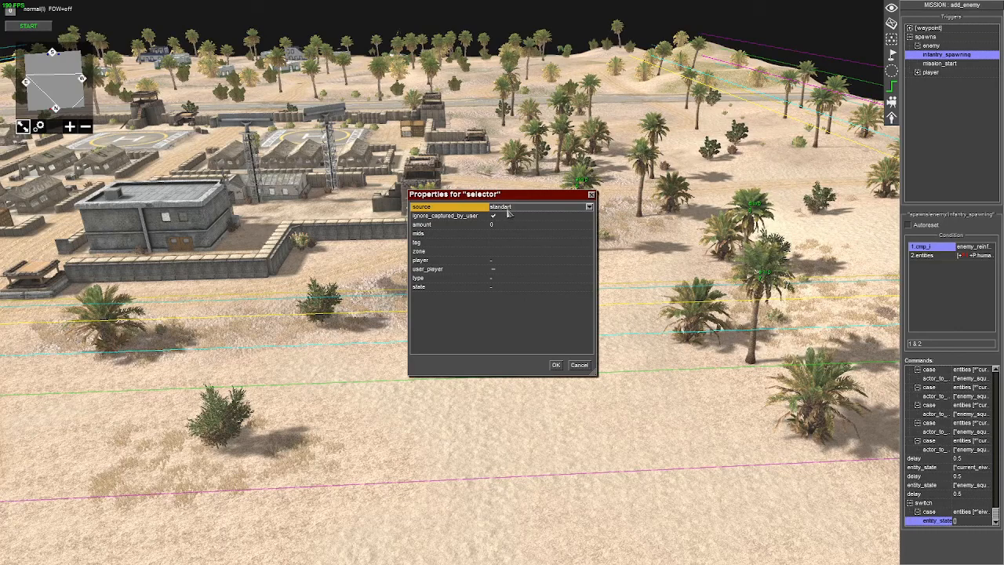
{"action": "left_click", "coordinate": [514, 245]}
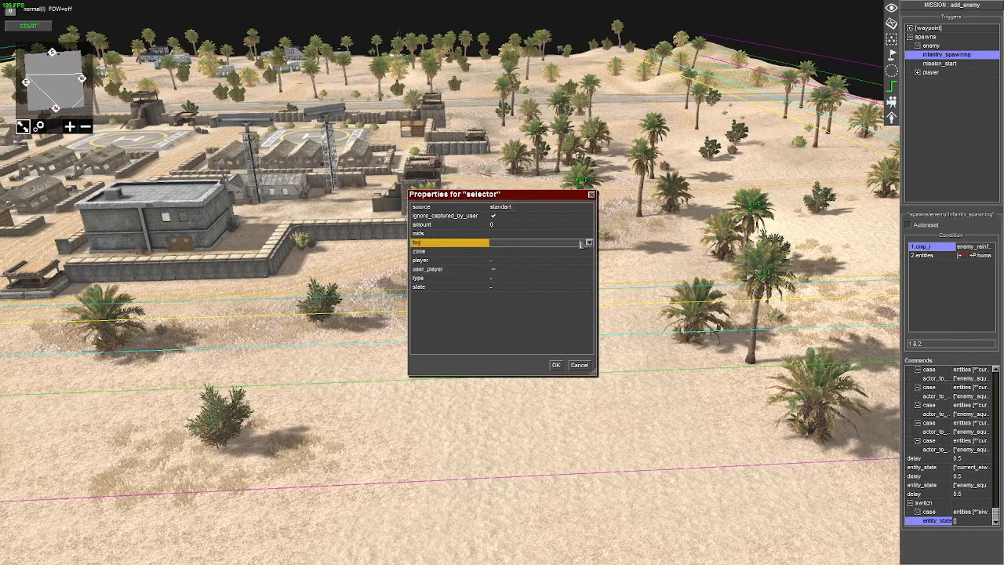
{"action": "left_click", "coordinate": [588, 243]}
{"action": "left_click", "coordinate": [488, 289]}
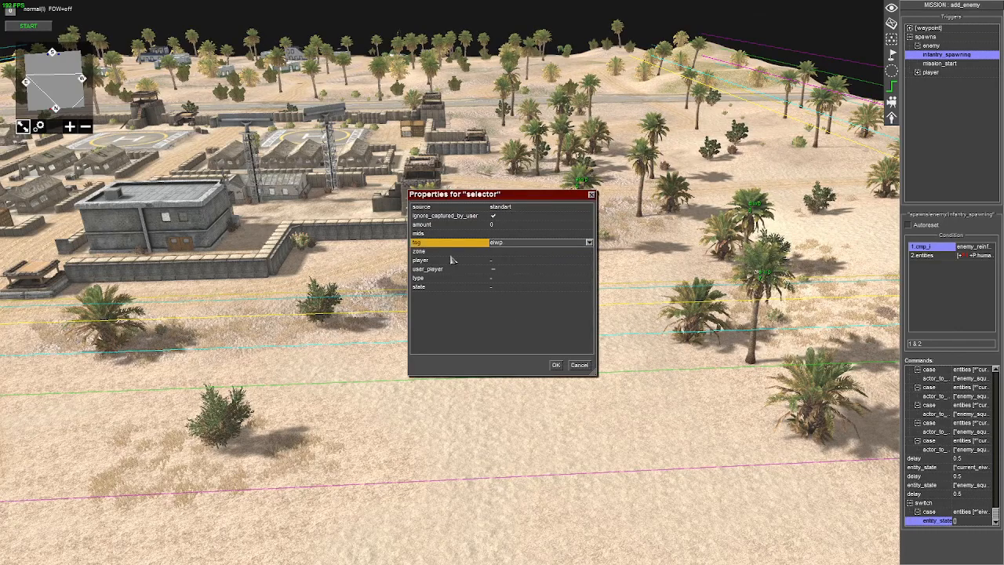
{"action": "key", "text": "Return"}
Make the case's entity_state command remove the tag used and apply its properties
{"action": "left_click", "coordinate": [503, 226]}
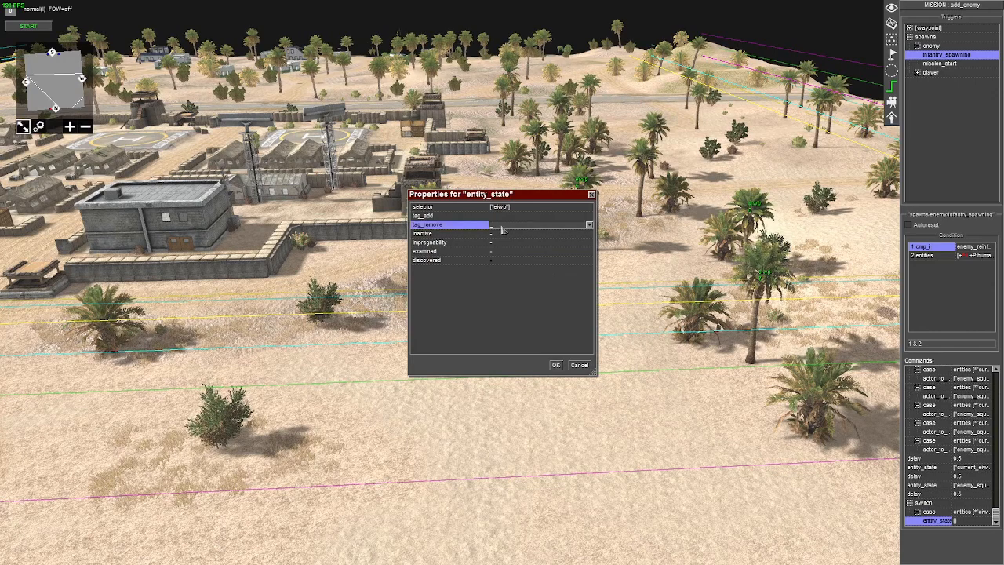
{"action": "type", "text": "used"}
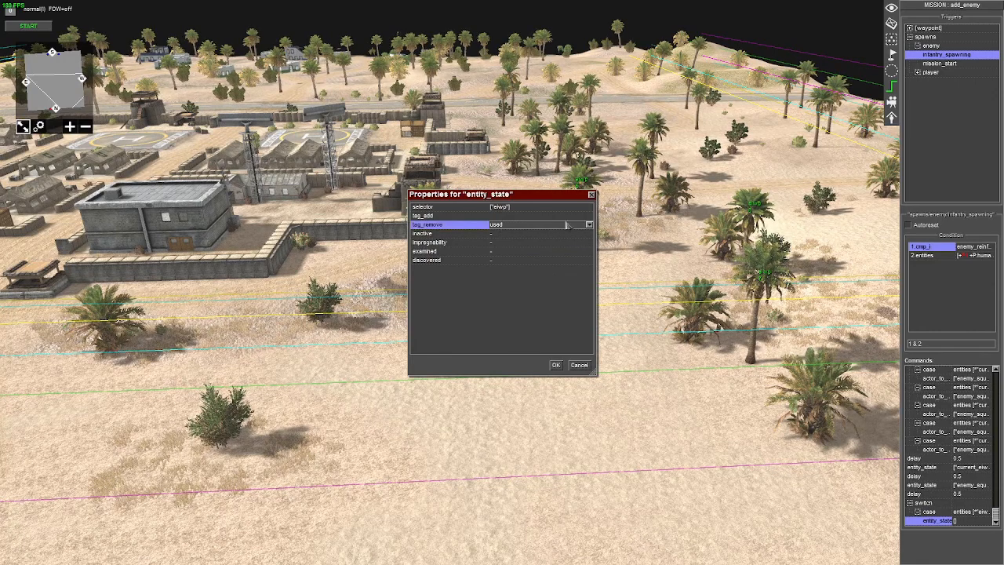
{"action": "key", "text": "Return"}
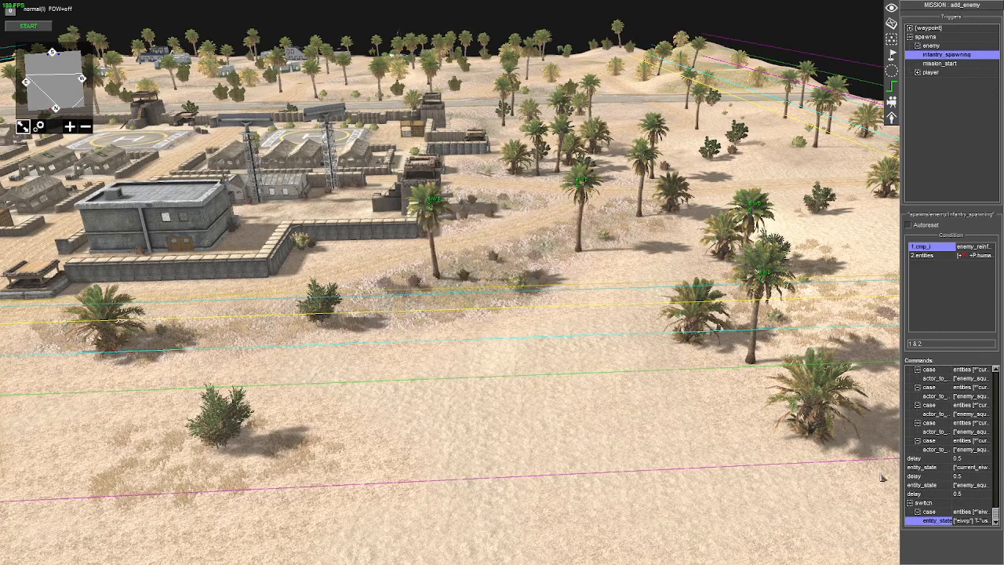
Add a default branch to the last switch and review the properties of its case
{"action": "right_click", "coordinate": [931, 503]}
{"action": "left_click", "coordinate": [944, 494]}
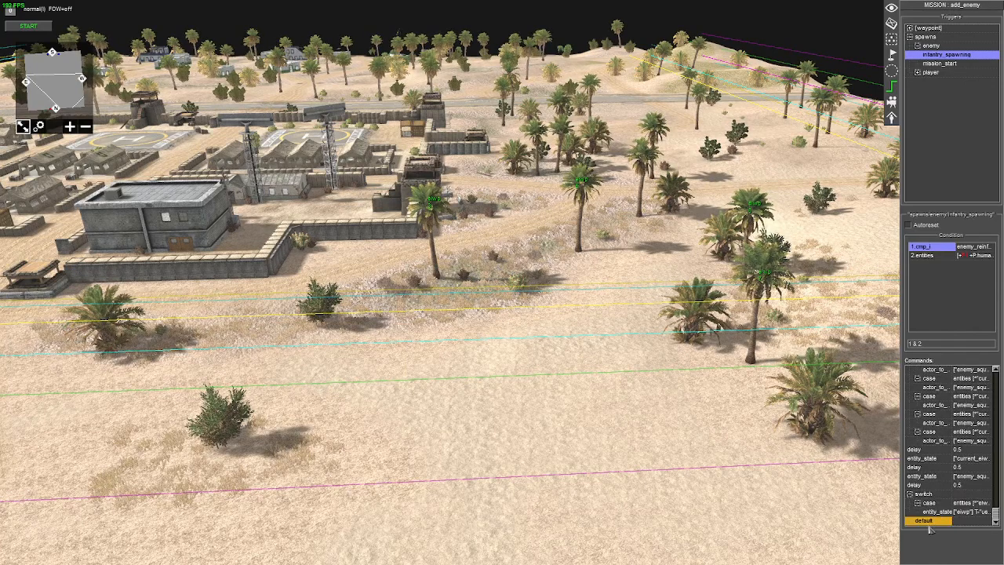
{"action": "double_click", "coordinate": [927, 503]}
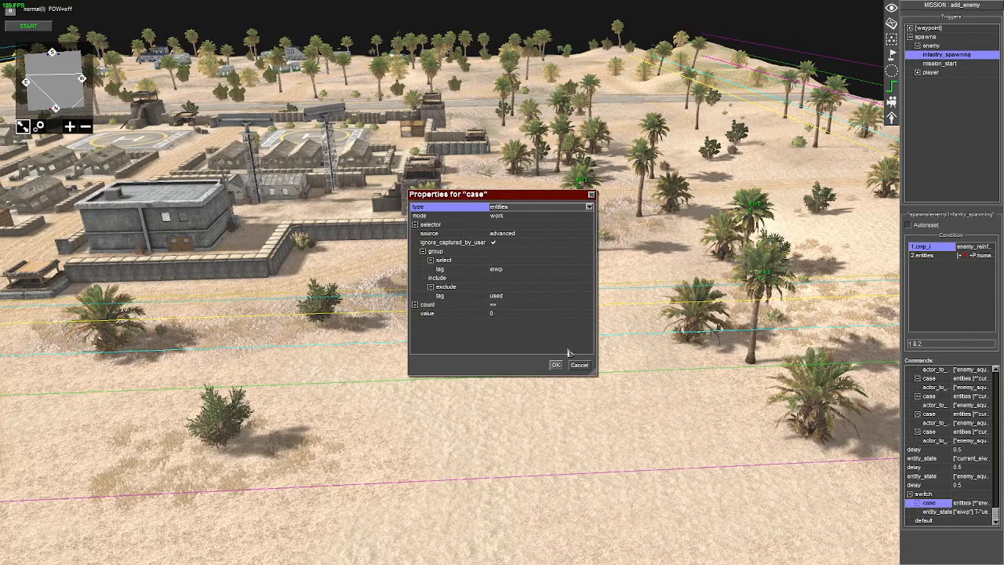
{"action": "left_click", "coordinate": [580, 366]}
Copy the 0.5 delay above the last switch so that the command list ends with a delay
{"action": "left_click", "coordinate": [934, 495]}
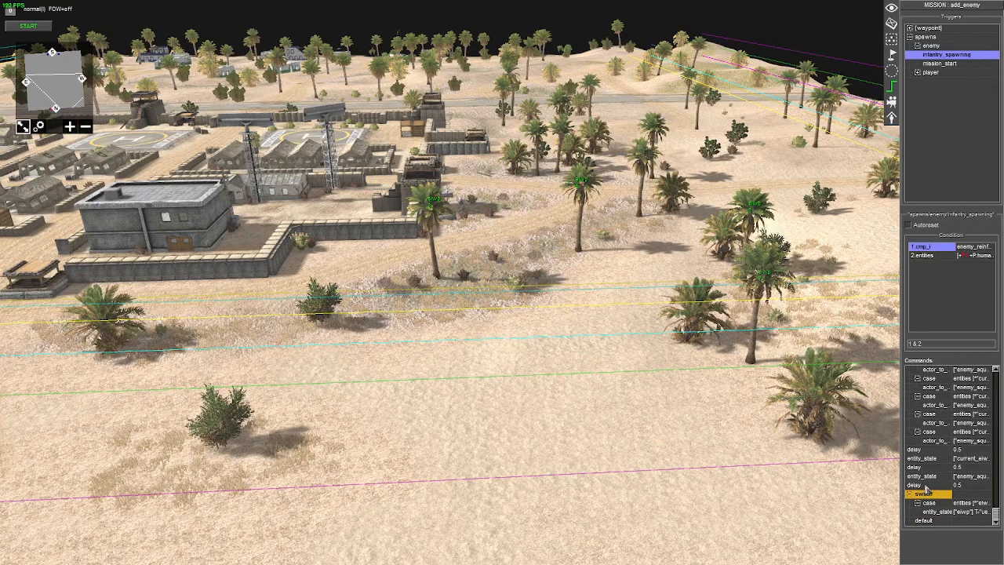
{"action": "right_click", "coordinate": [927, 486]}
{"action": "left_click", "coordinate": [932, 498]}
{"action": "scroll", "coordinate": [932, 497], "scroll_direction": "down", "scroll_amount": 1}
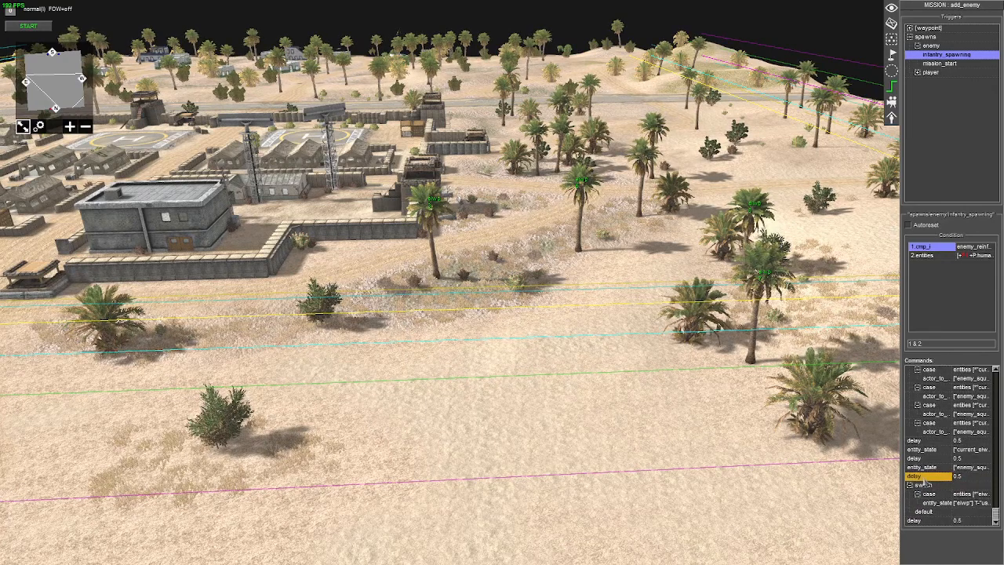
Examine the first squad case's entity_state properties, the enemy squads on the map, and the trigger's cmp_i condition
{"action": "scroll", "coordinate": [926, 490], "scroll_direction": "up", "scroll_amount": 2}
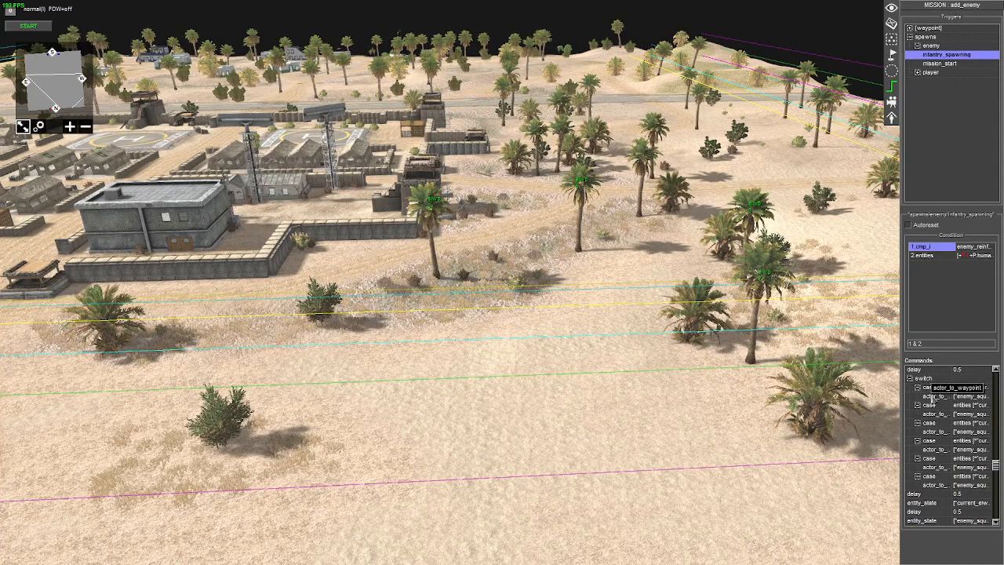
{"action": "scroll", "coordinate": [923, 456], "scroll_direction": "down", "scroll_amount": 1}
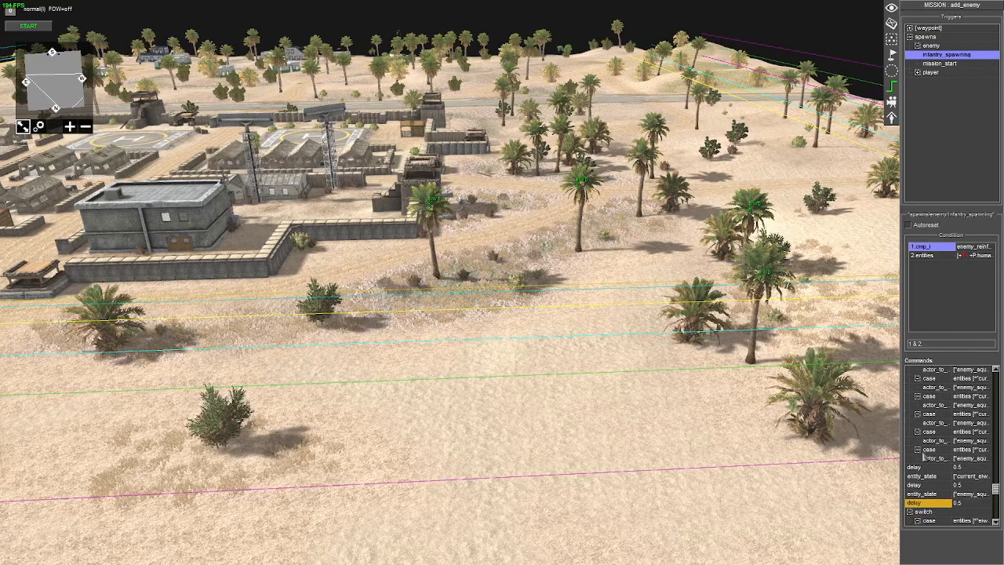
{"action": "scroll", "coordinate": [924, 455], "scroll_direction": "down", "scroll_amount": 4}
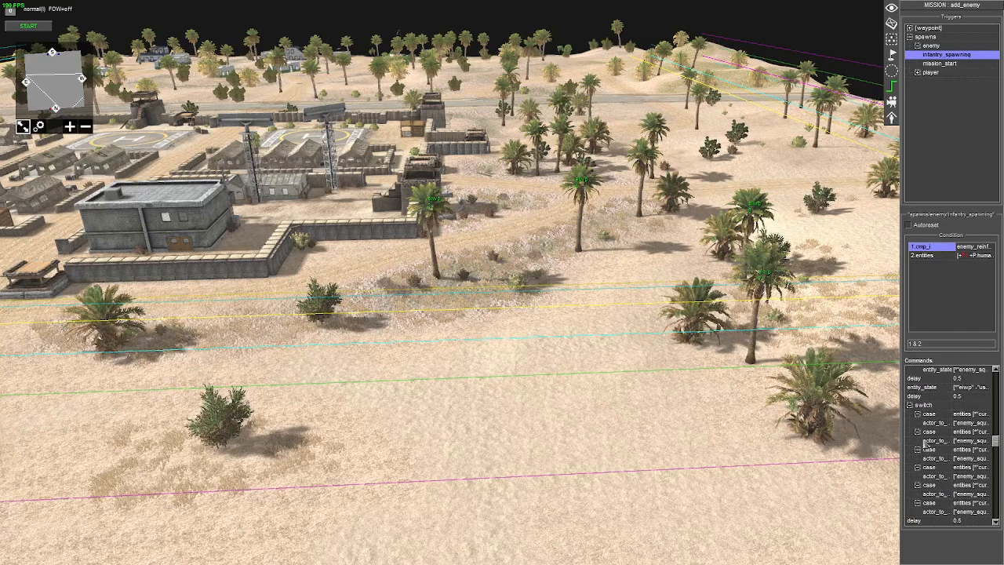
{"action": "scroll", "coordinate": [933, 415], "scroll_direction": "up", "scroll_amount": 3}
{"action": "double_click", "coordinate": [937, 397]}
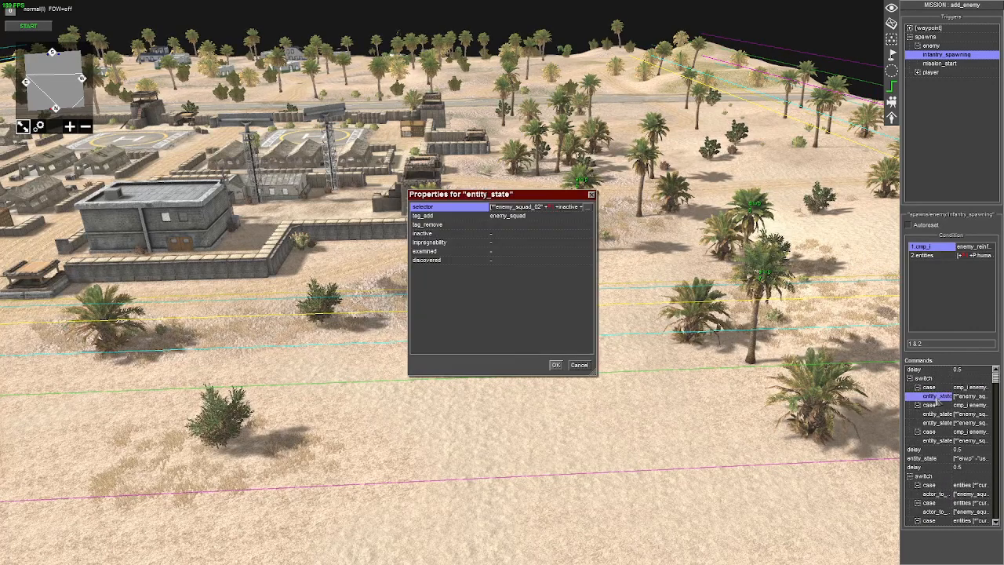
{"action": "key", "text": "Escape"}
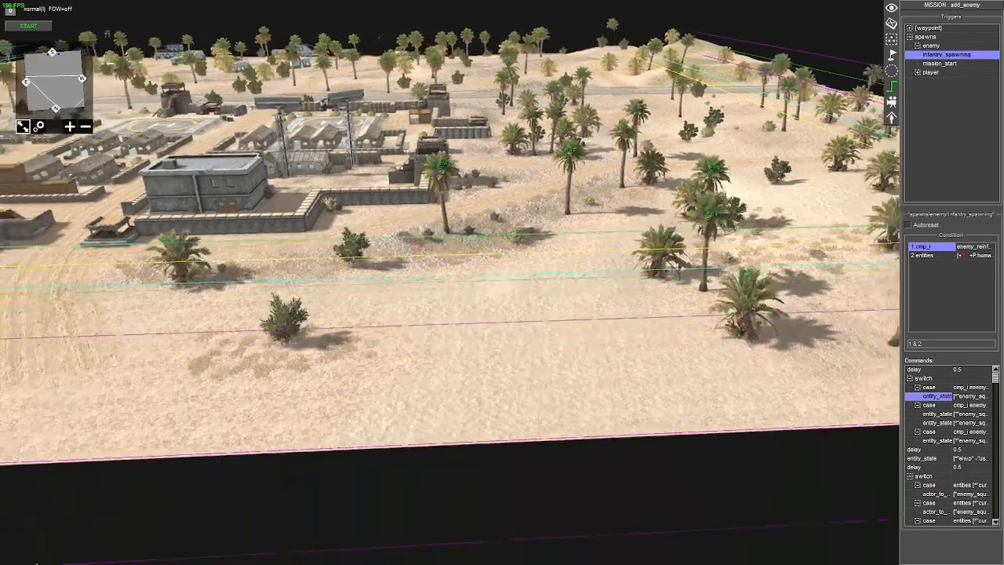
{"action": "scroll", "coordinate": [107, 291], "scroll_direction": "up", "scroll_amount": 3}
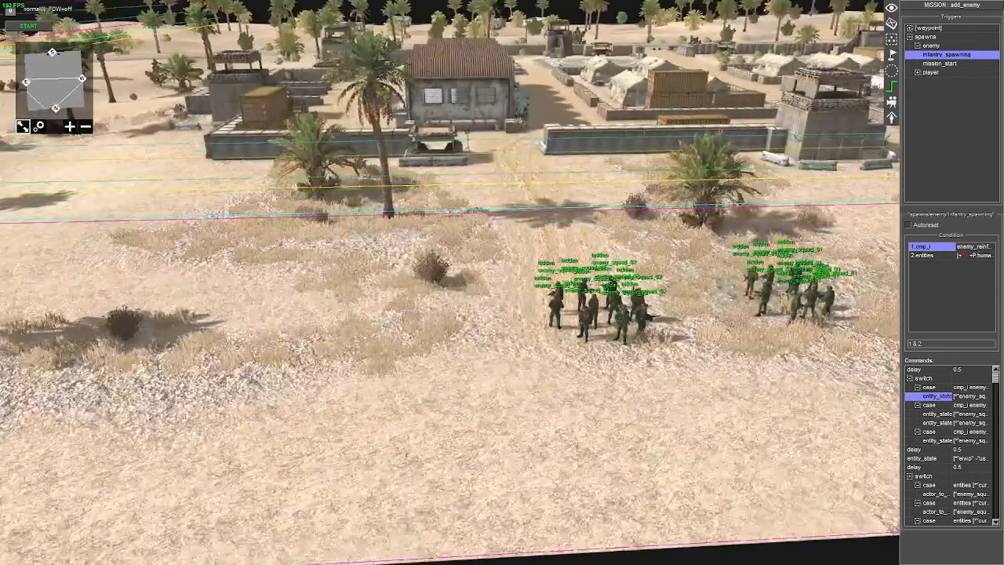
{"action": "double_click", "coordinate": [924, 247]}
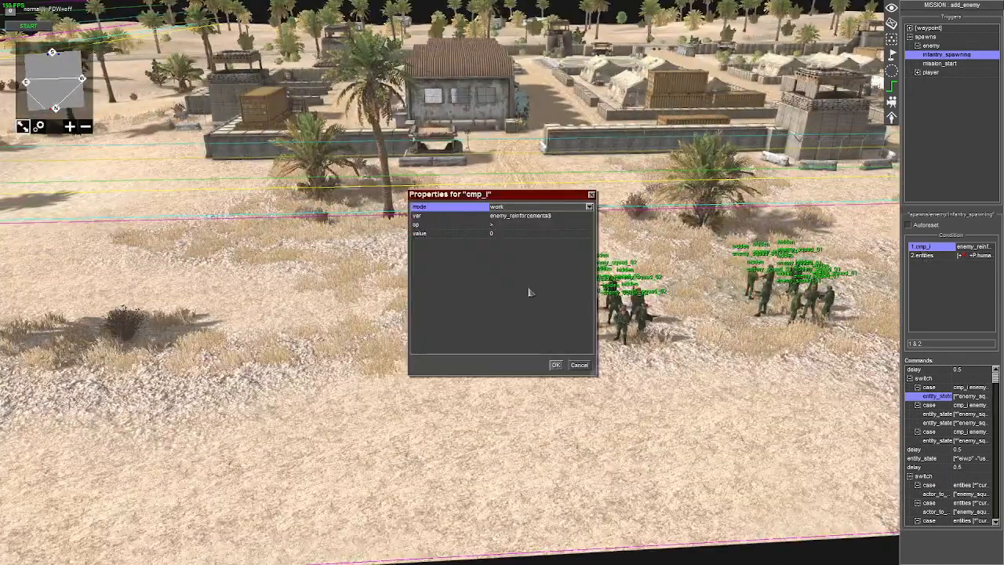
{"action": "left_click", "coordinate": [578, 363]}
{"action": "middle_click_drag", "start_coordinate": [578, 363], "coordinate": [550, 381]}
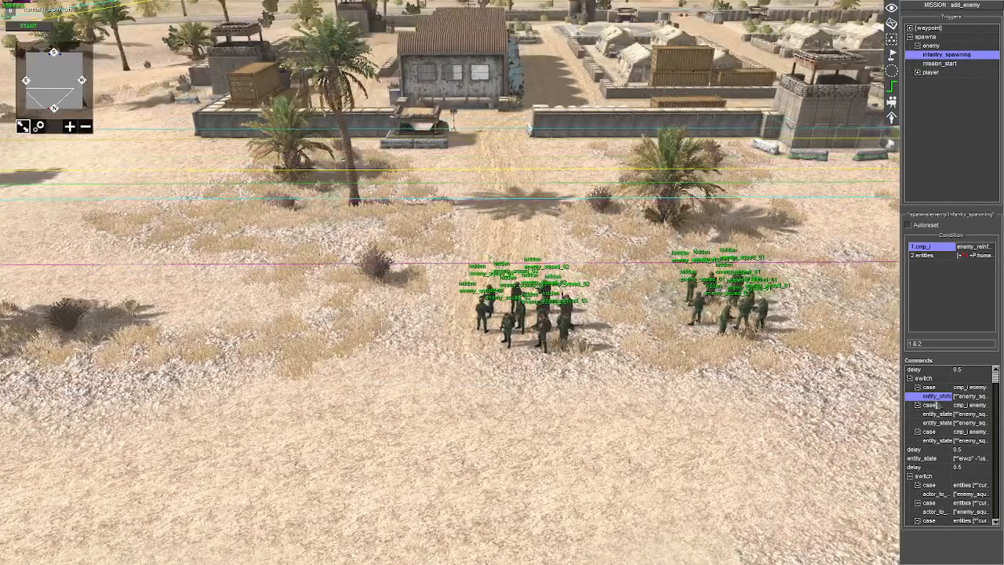
Add a set_i command after the entity_state command in the first enemy squad case
{"action": "right_click", "coordinate": [934, 397]}
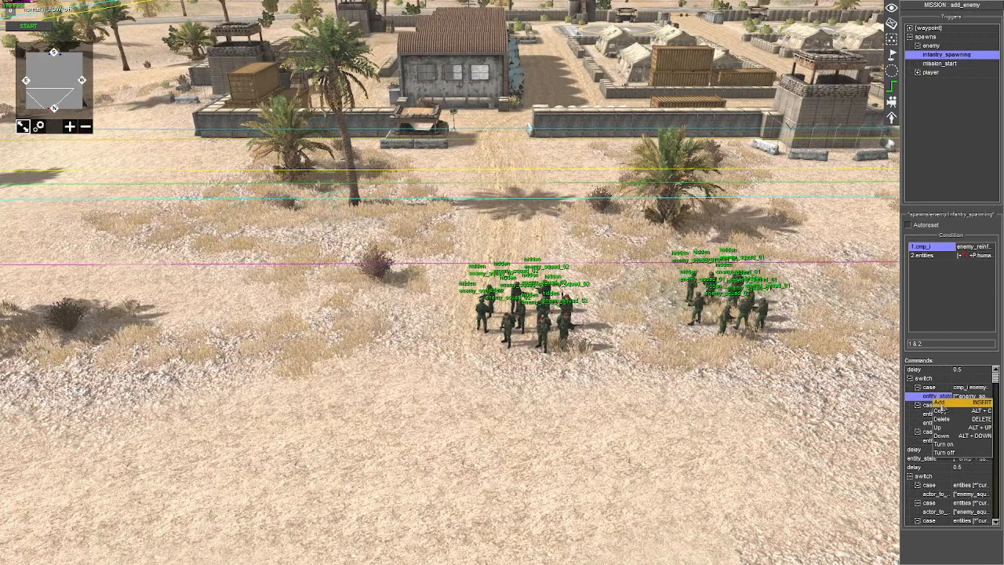
{"action": "left_click", "coordinate": [939, 405]}
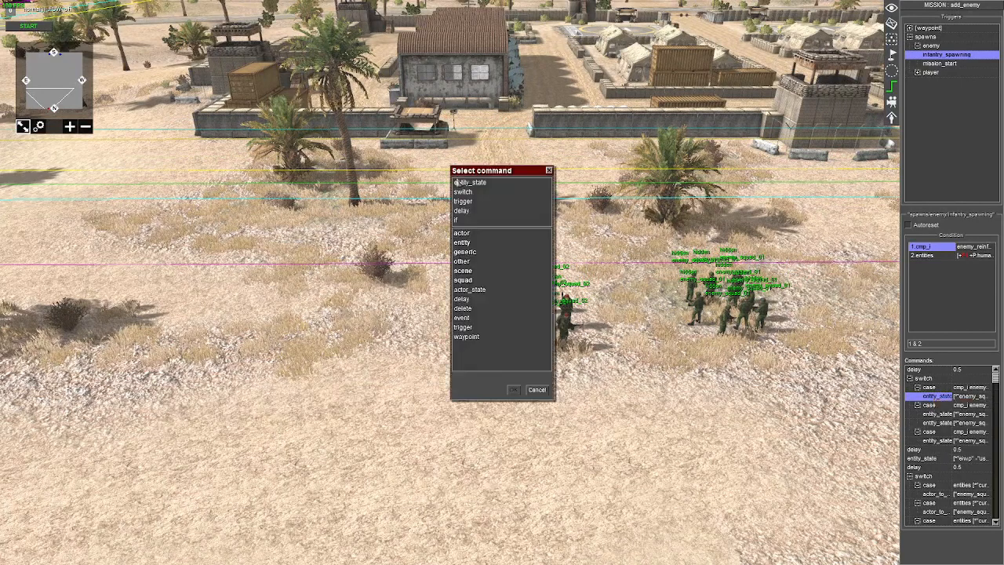
{"action": "double_click", "coordinate": [466, 260]}
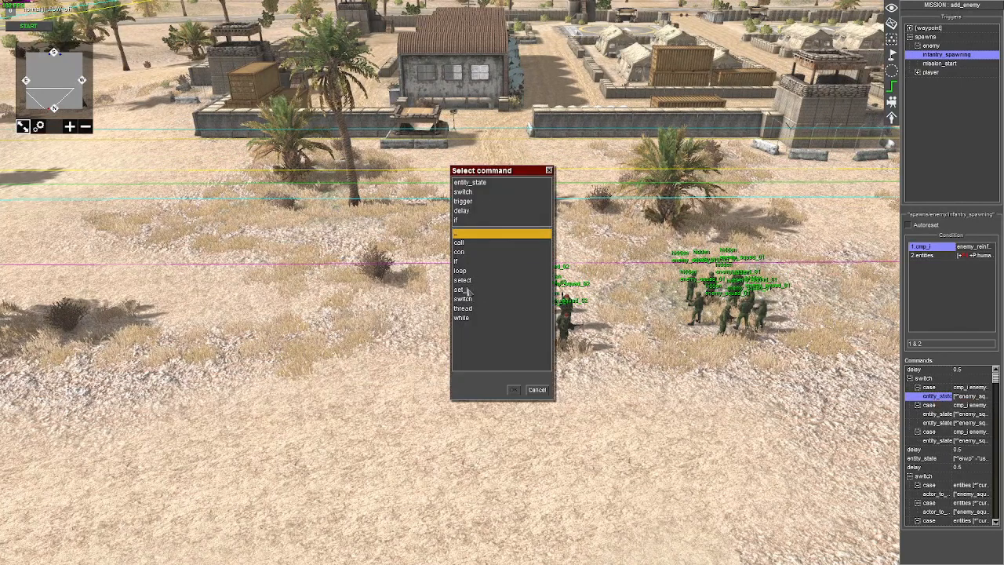
{"action": "double_click", "coordinate": [469, 291]}
{"action": "left_click", "coordinate": [589, 206]}
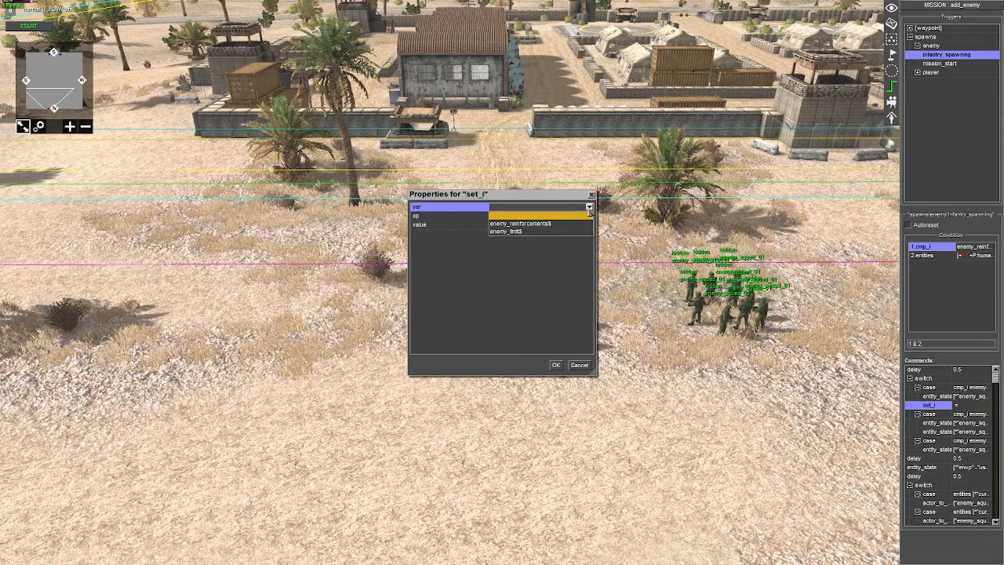
{"action": "left_click", "coordinate": [535, 225]}
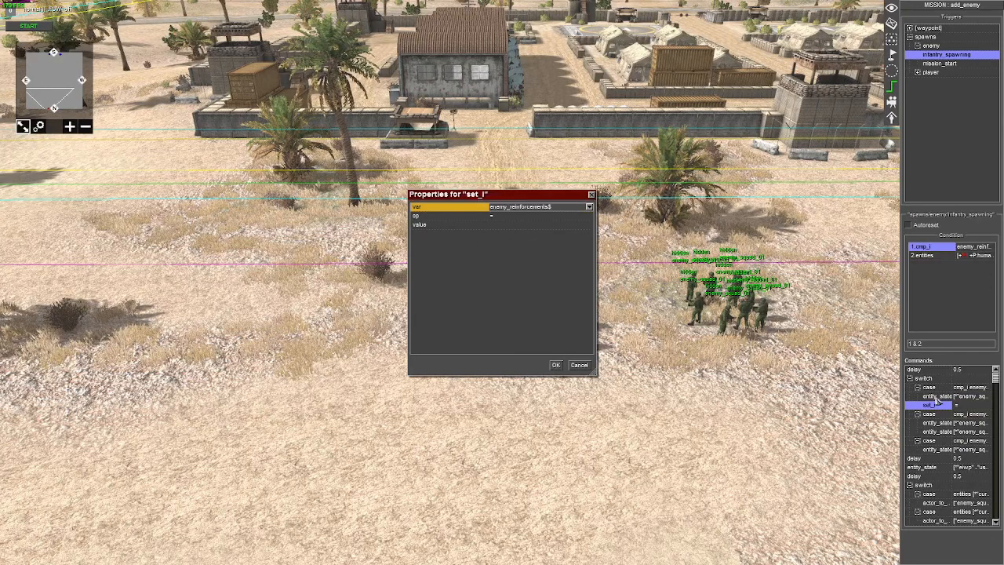
{"action": "left_click", "coordinate": [579, 365]}
Check which squad the first case's entity_state selects and count that squad's soldiers on the map
{"action": "double_click", "coordinate": [935, 396]}
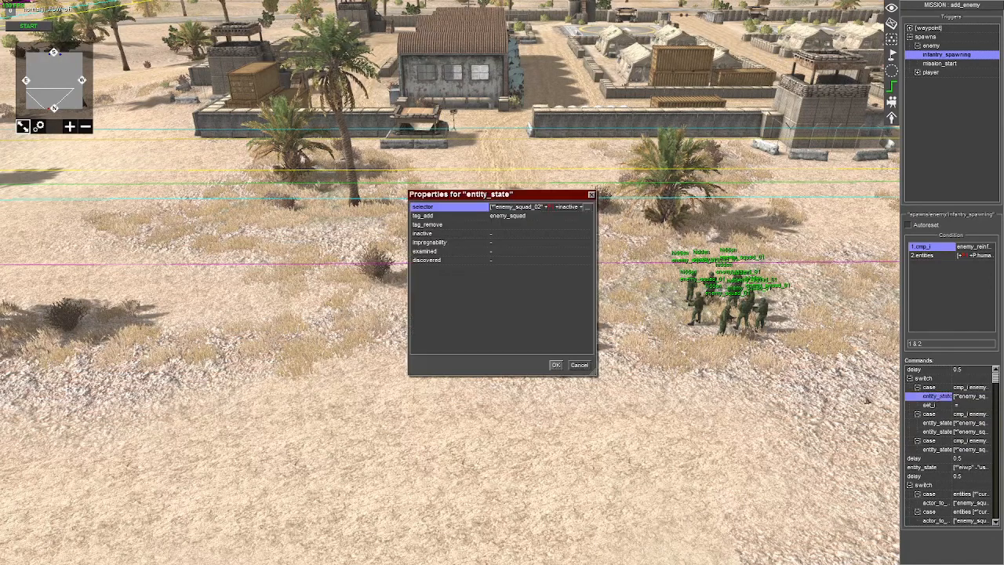
{"action": "left_click", "coordinate": [580, 365]}
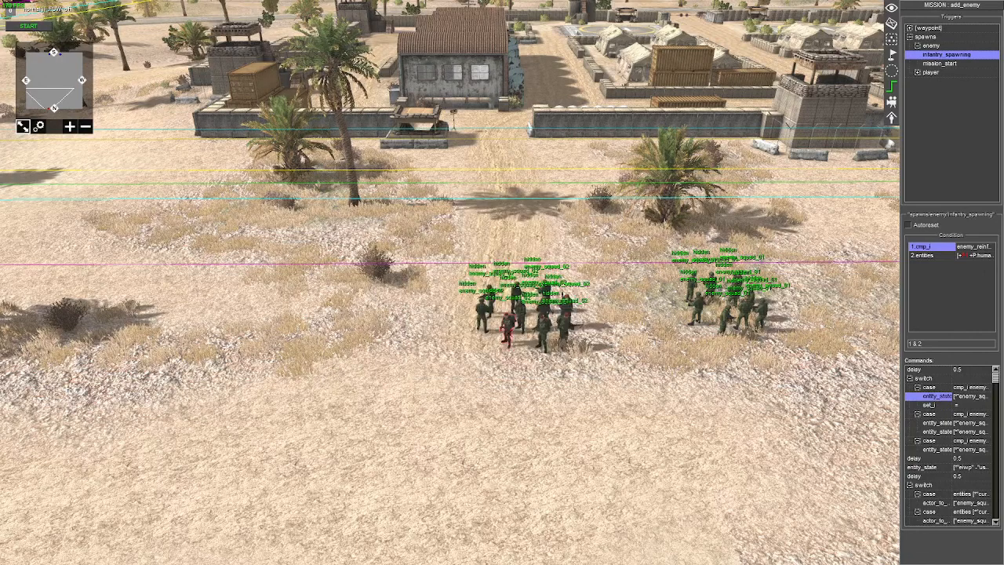
{"action": "key", "text": "F2"}
{"action": "left_click_drag", "start_coordinate": [441, 241], "coordinate": [583, 404]}
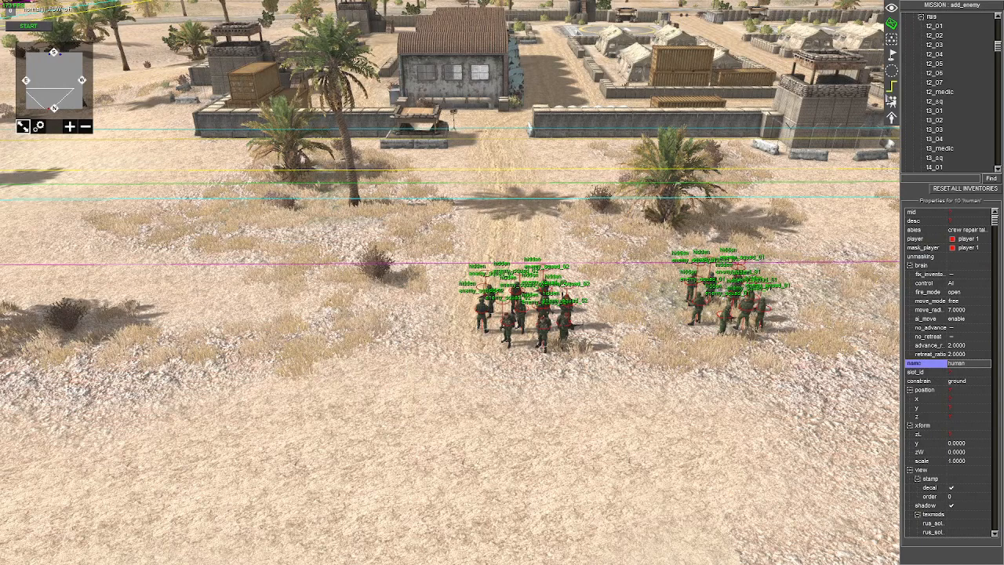
{"action": "left_click", "coordinate": [892, 102]}
Configure the first case's set_i with variable enemy_reinforcements$, operator - and value 10
{"action": "double_click", "coordinate": [933, 405]}
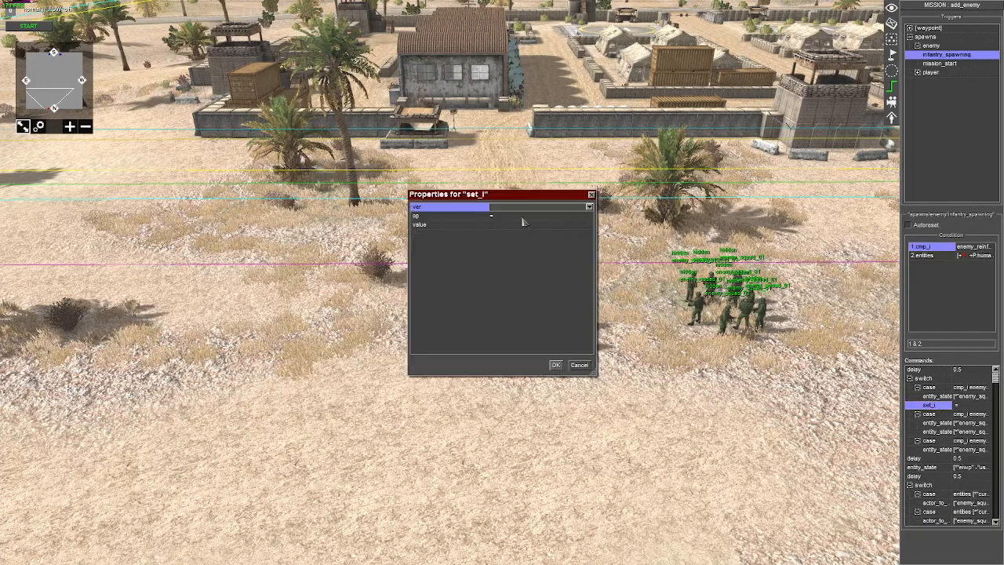
{"action": "left_click", "coordinate": [511, 208]}
{"action": "left_click", "coordinate": [509, 223]}
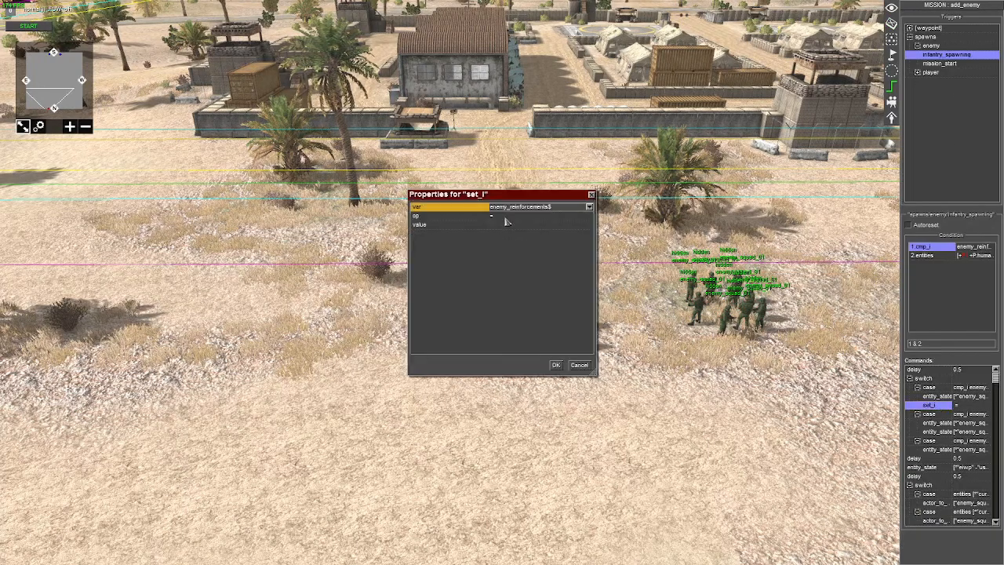
{"action": "left_click", "coordinate": [506, 215]}
{"action": "left_click", "coordinate": [503, 241]}
{"action": "left_click", "coordinate": [500, 227]}
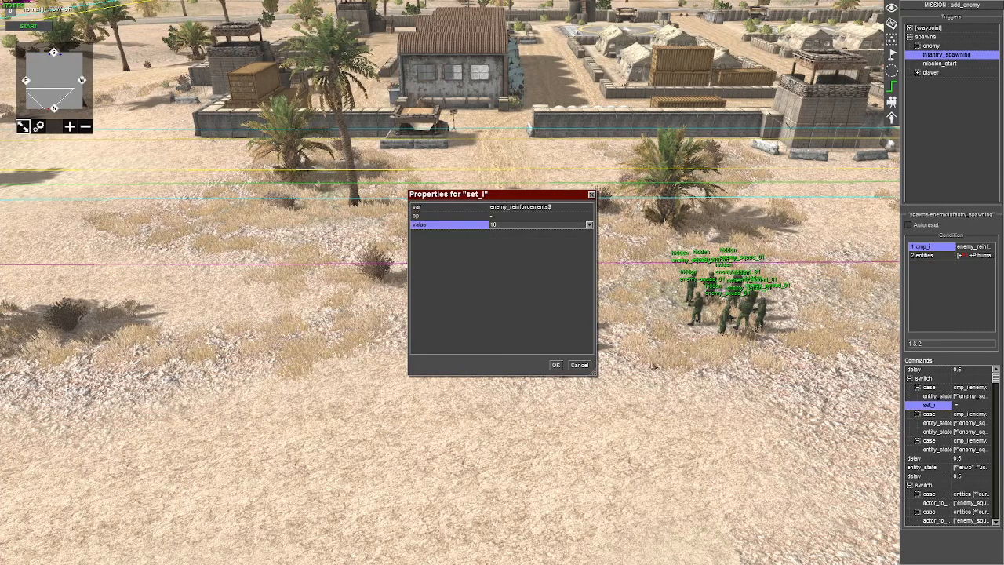
{"action": "key", "text": "Return"}
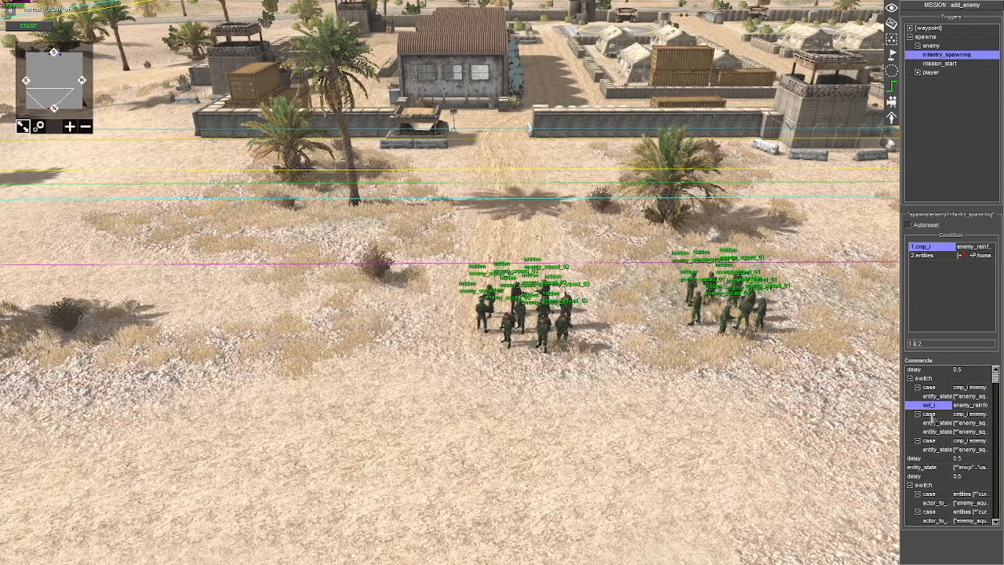
Add a set_i command inside the second squad case that subtracts 10 from enemy_reinforcements$
{"action": "right_click", "coordinate": [930, 415]}
{"action": "left_click", "coordinate": [937, 418]}
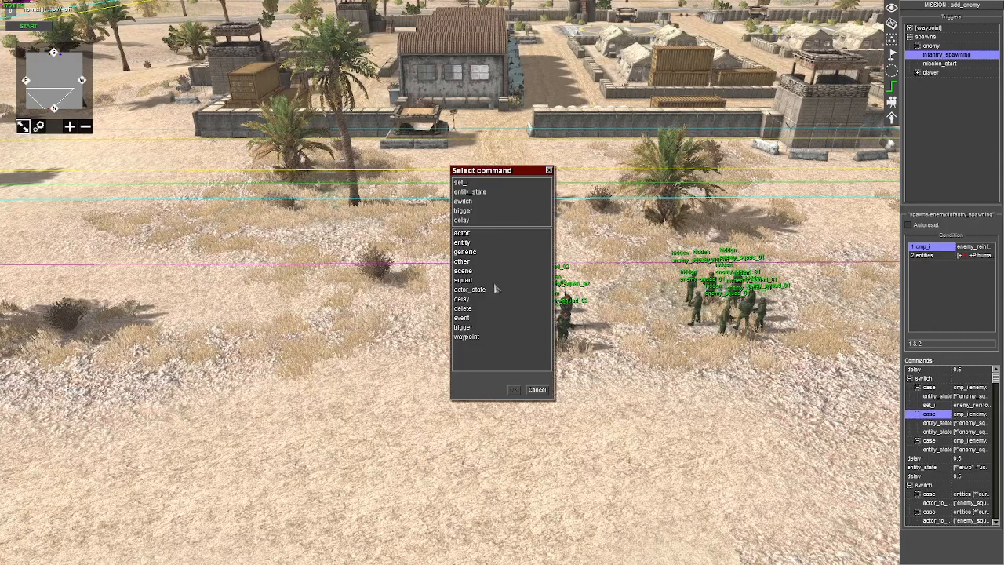
{"action": "double_click", "coordinate": [461, 184]}
{"action": "left_click", "coordinate": [589, 208]}
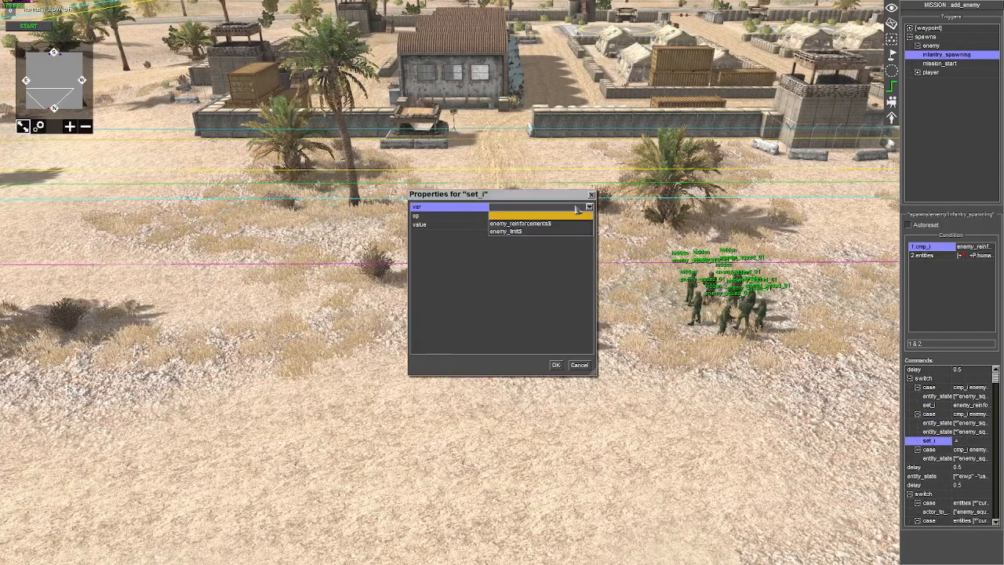
{"action": "left_click", "coordinate": [501, 224]}
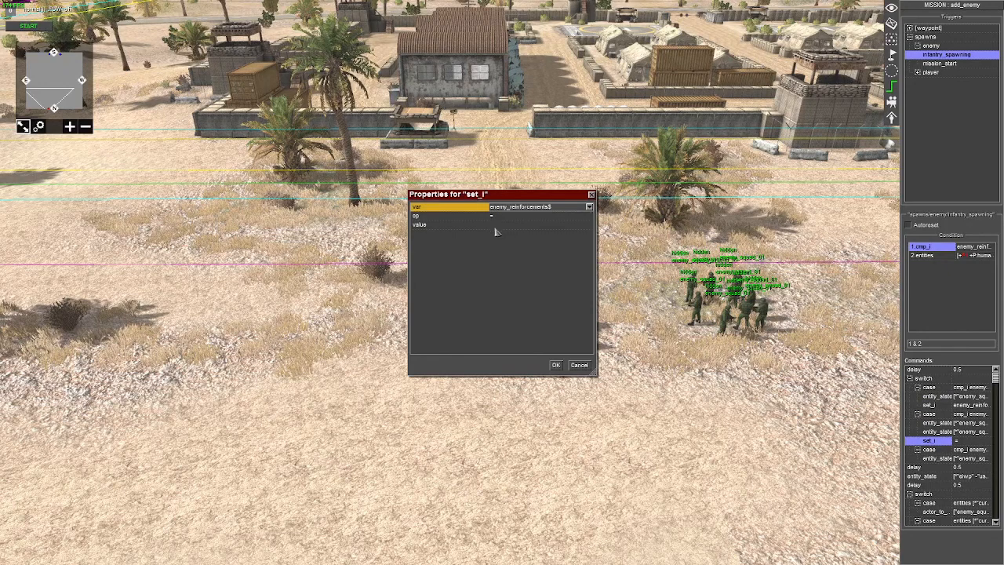
{"action": "left_click", "coordinate": [502, 216]}
{"action": "left_click", "coordinate": [505, 240]}
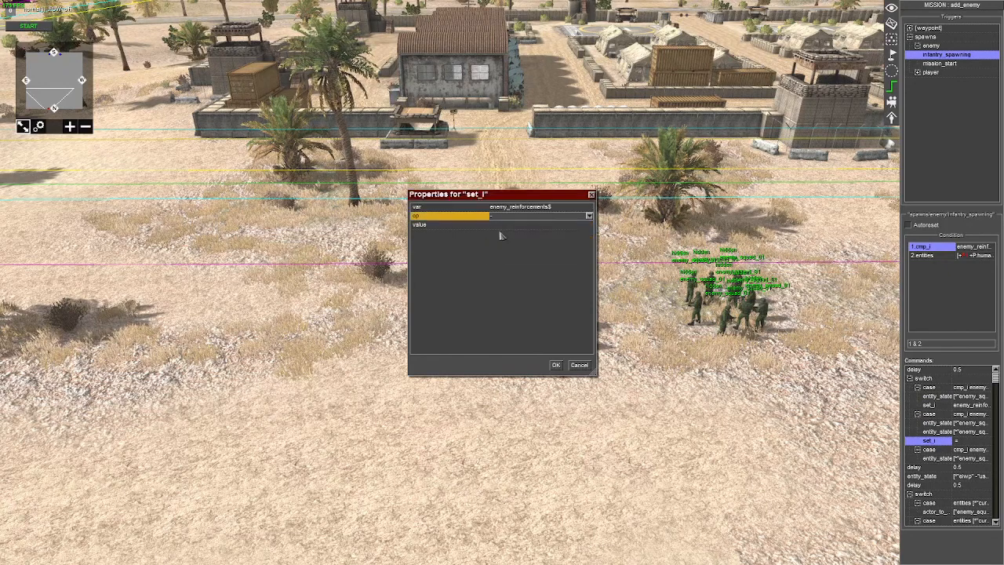
{"action": "left_click", "coordinate": [501, 225]}
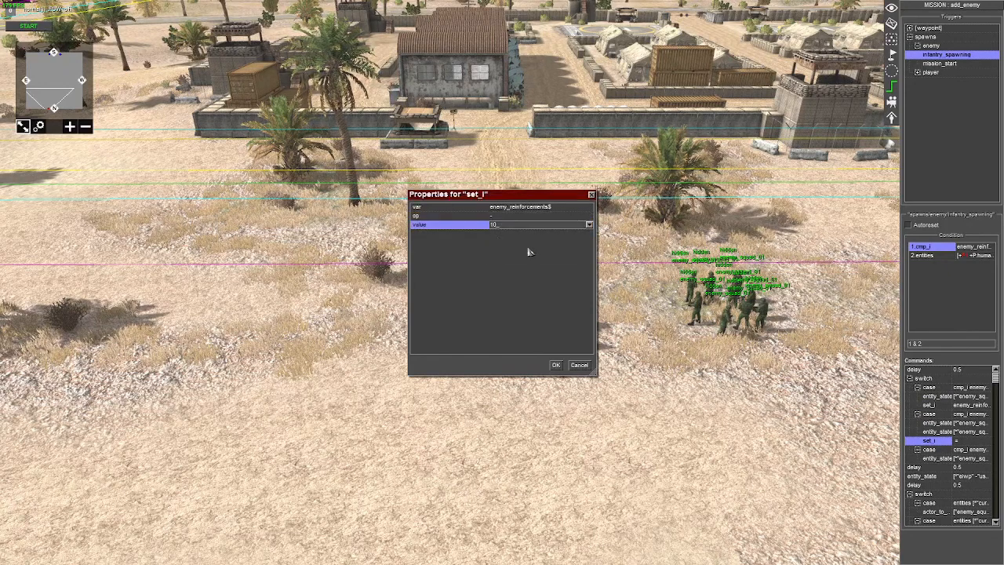
{"action": "key", "text": "Return"}
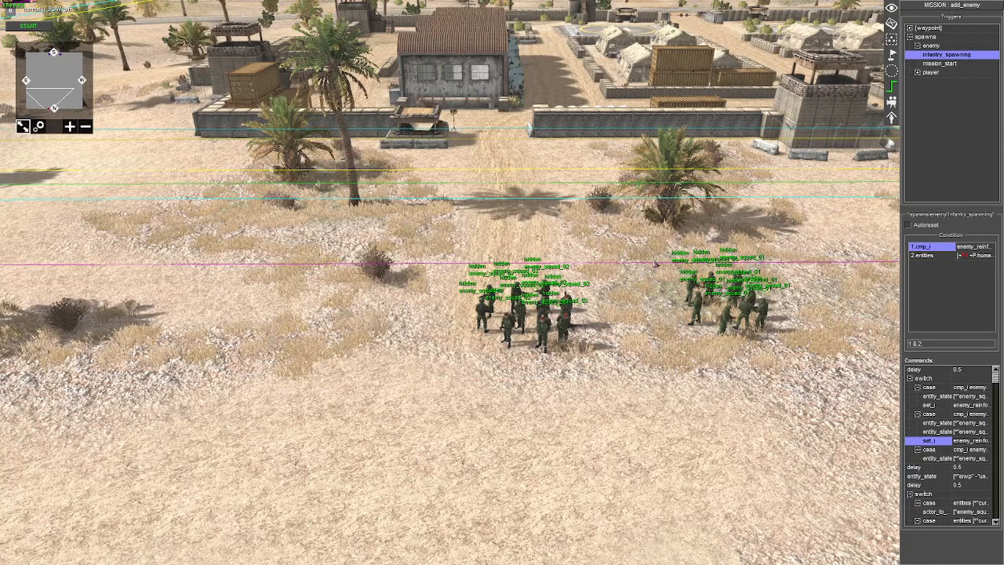
Add a set_i command inside the third enemy squad case of the first switch
{"action": "left_click", "coordinate": [892, 25]}
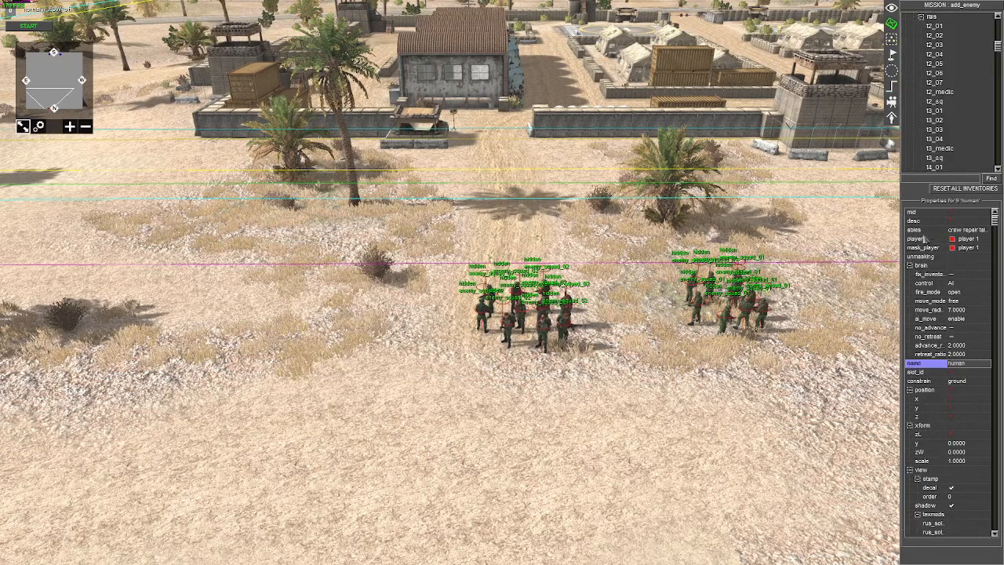
{"action": "left_click", "coordinate": [892, 86]}
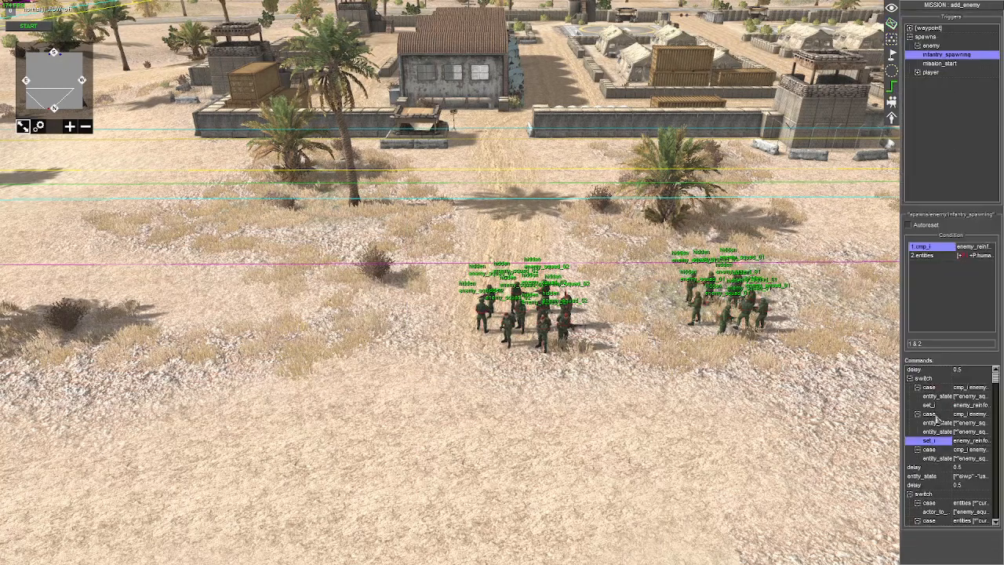
{"action": "right_click", "coordinate": [938, 450]}
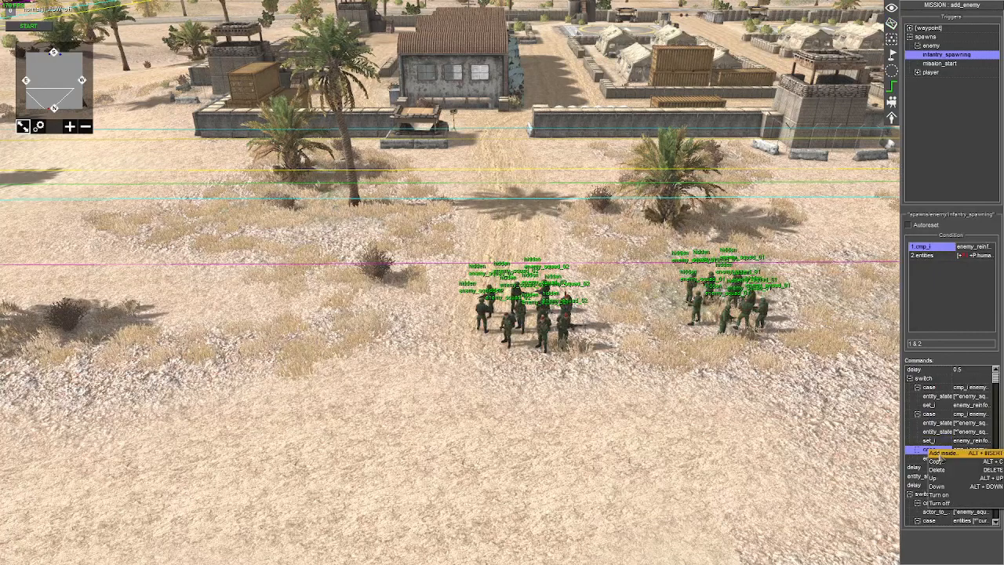
{"action": "left_click", "coordinate": [942, 454]}
{"action": "double_click", "coordinate": [463, 182]}
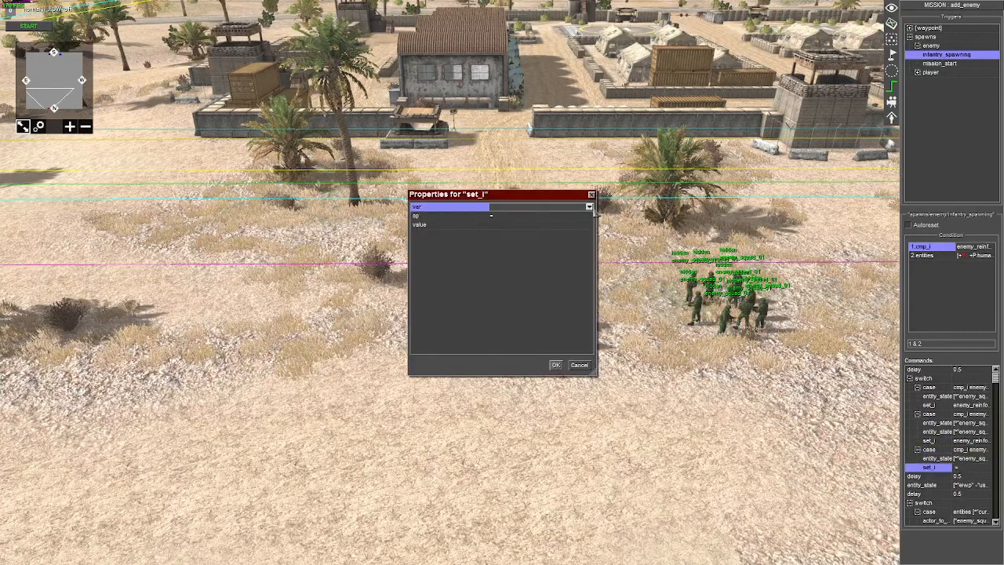
Configure the third case's set_i to subtract from the variable enemy_reinforcements$ using the - operator
{"action": "left_click", "coordinate": [589, 207]}
{"action": "left_click", "coordinate": [509, 224]}
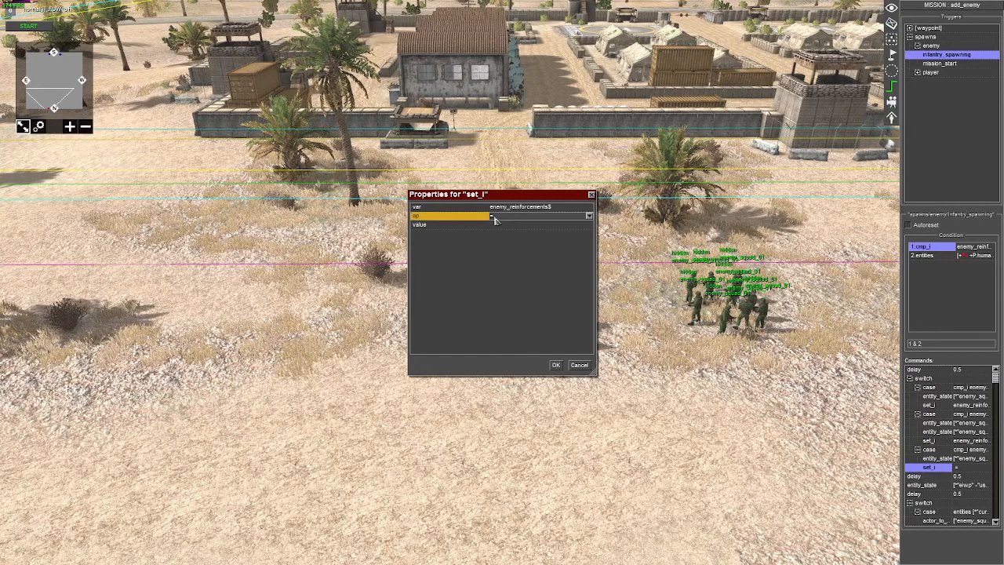
{"action": "left_click", "coordinate": [502, 216]}
{"action": "left_click", "coordinate": [498, 242]}
{"action": "left_click", "coordinate": [499, 226]}
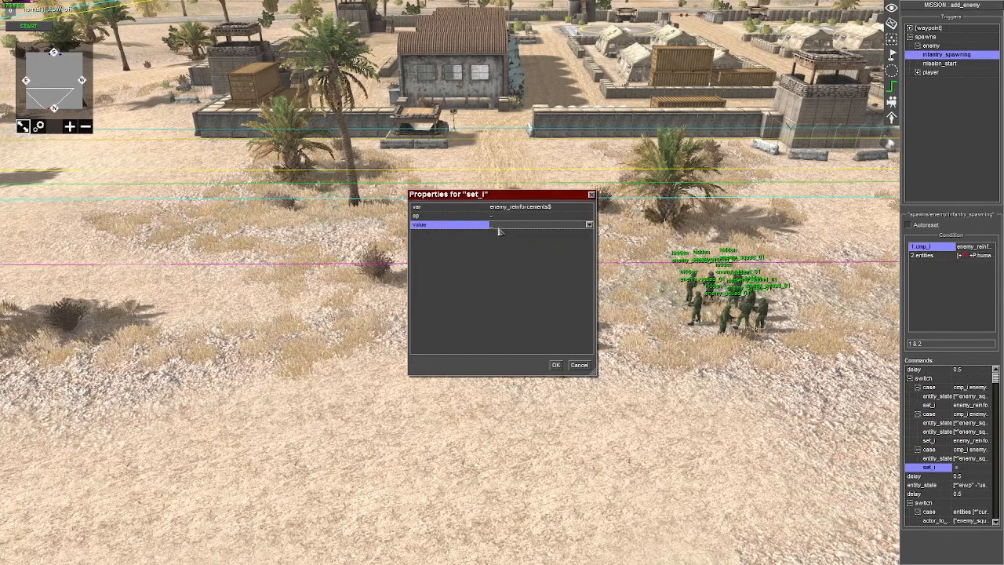
{"action": "key", "text": "Return"}
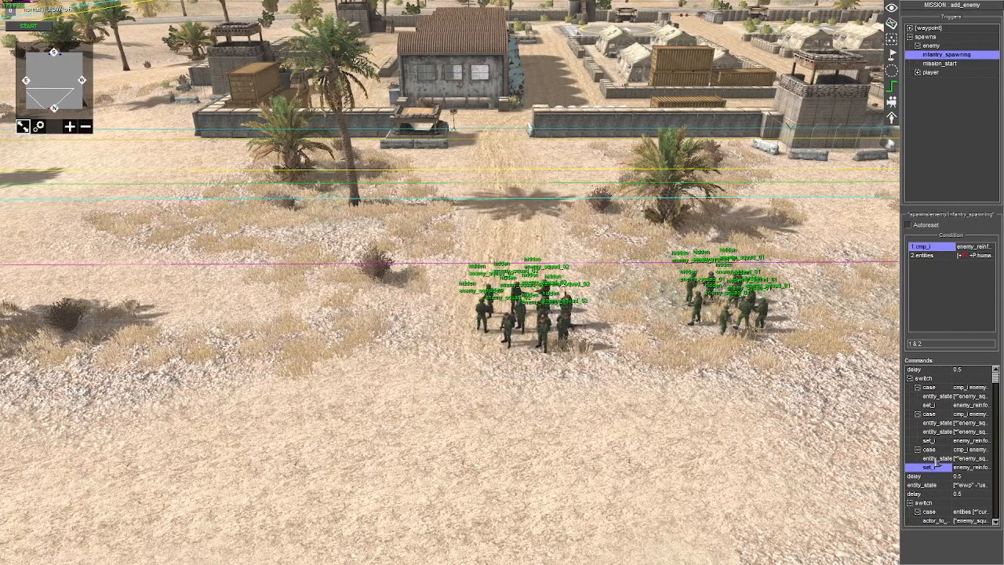
Add a switch command after the final 0.5 delay in the command list
{"action": "scroll", "coordinate": [936, 453], "scroll_direction": "down", "scroll_amount": 7}
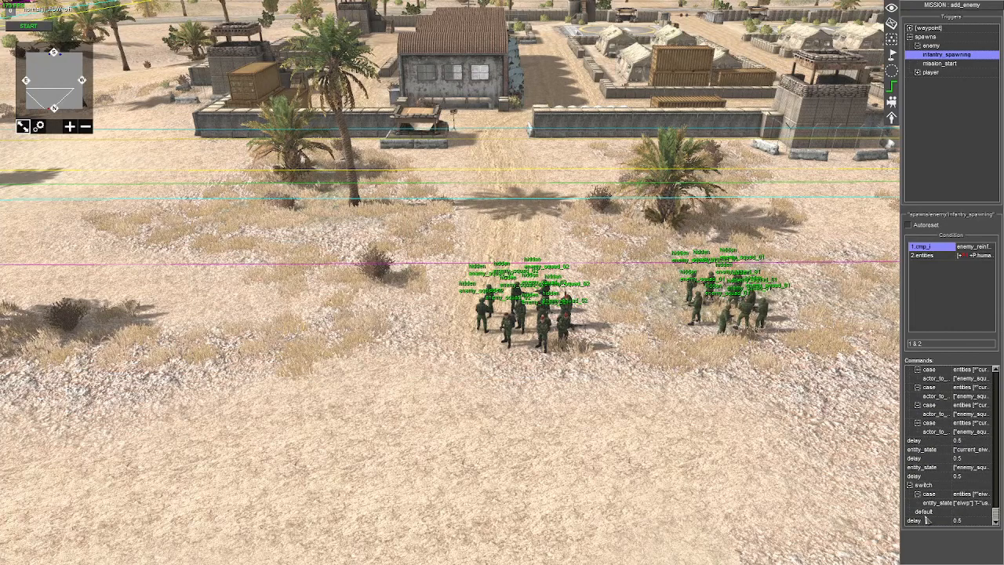
{"action": "right_click", "coordinate": [926, 521]}
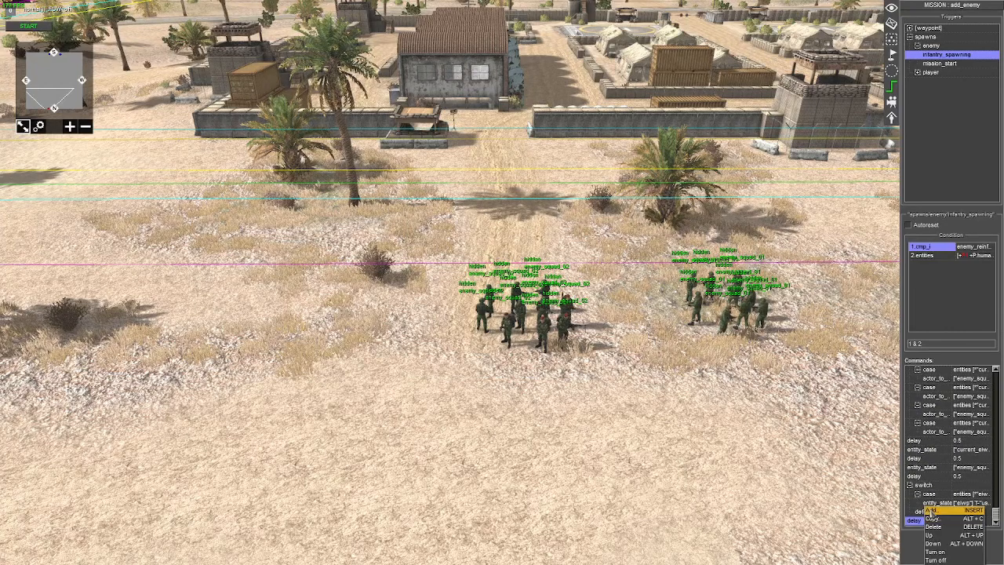
{"action": "left_click", "coordinate": [932, 510]}
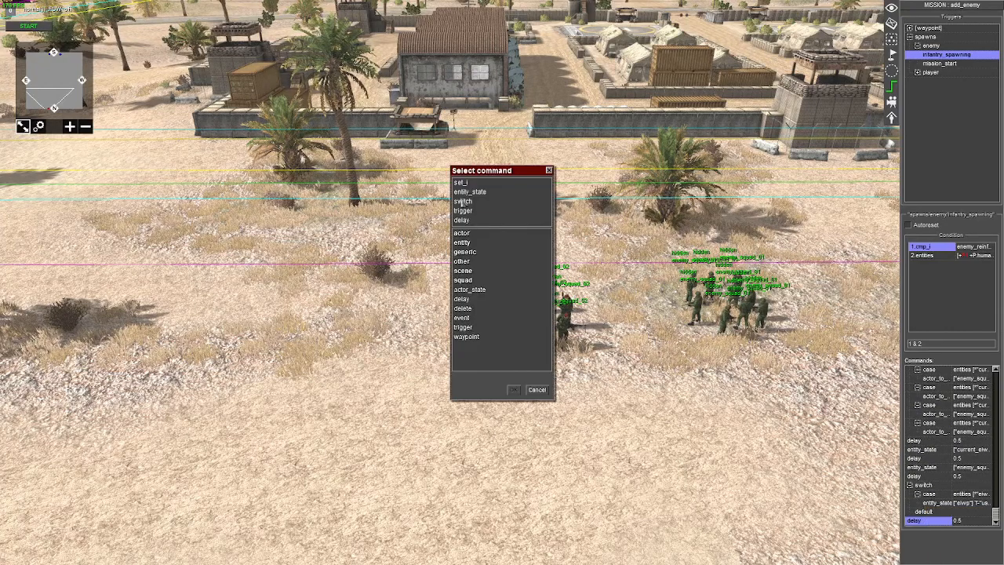
{"action": "double_click", "coordinate": [462, 201]}
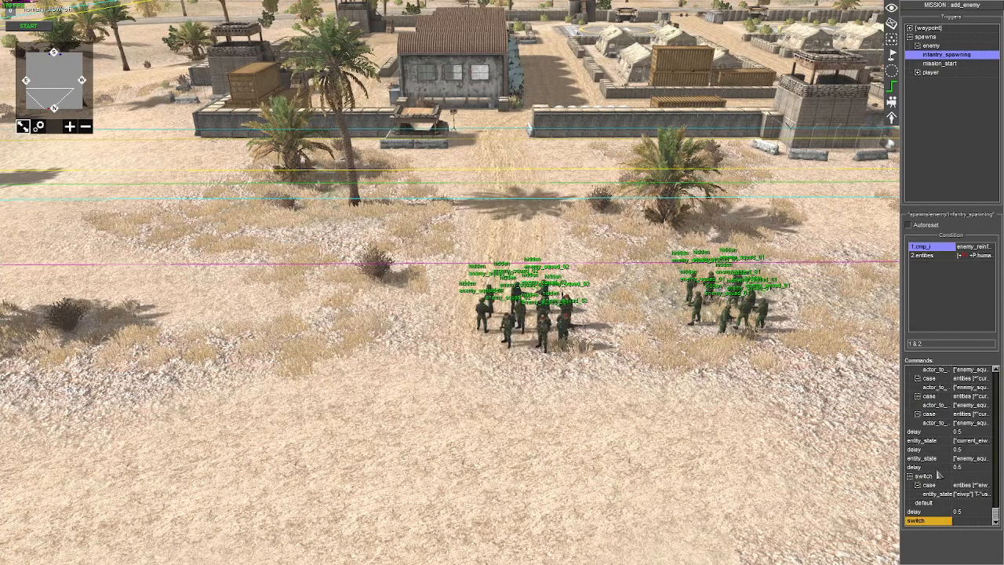
Check the trigger's entities condition for reference and add a case to the new switch
{"action": "double_click", "coordinate": [923, 257]}
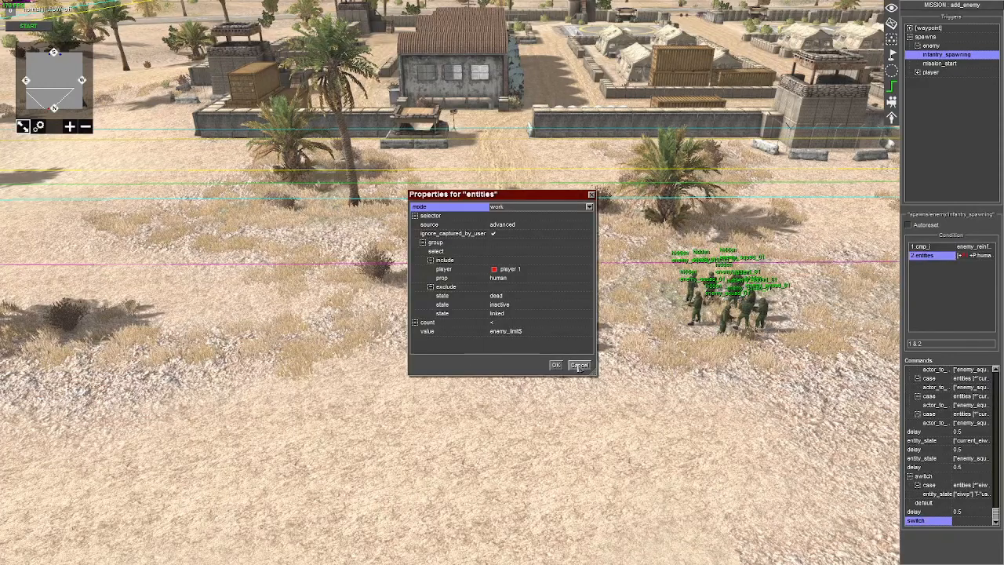
{"action": "left_click", "coordinate": [579, 366]}
{"action": "right_click", "coordinate": [924, 523]}
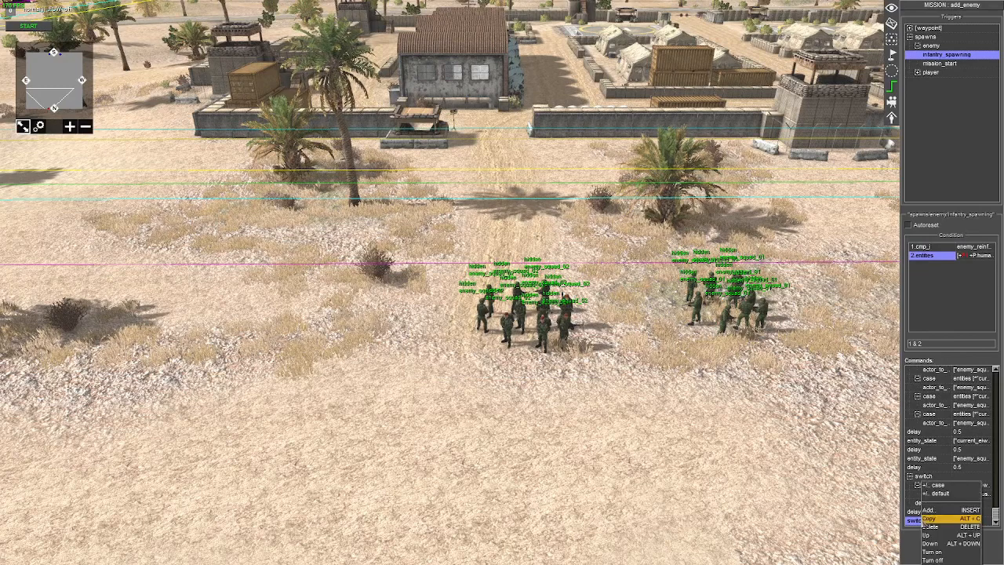
{"action": "left_click", "coordinate": [934, 487]}
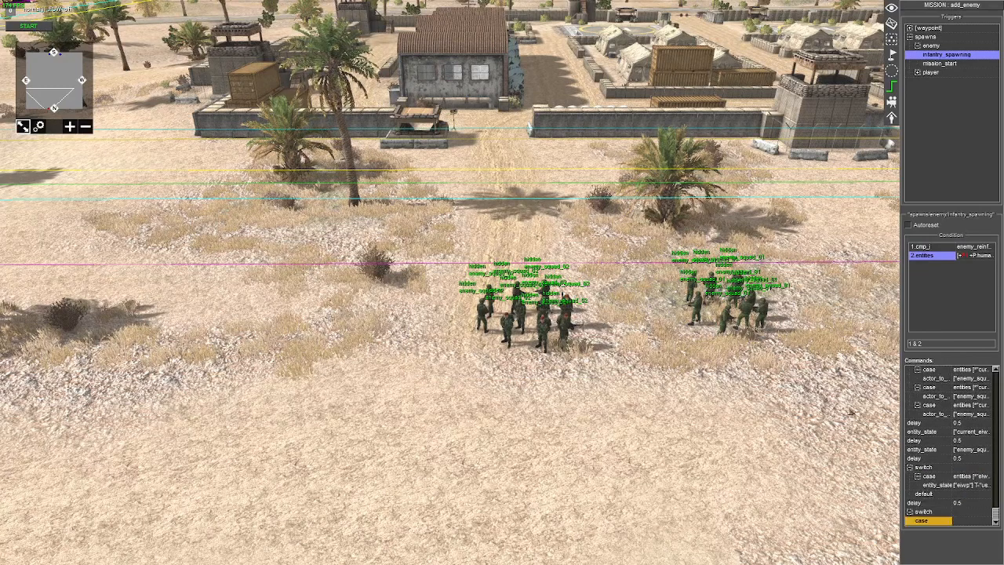
Set the new case's type to entities and its selector source to advanced
{"action": "double_click", "coordinate": [927, 522]}
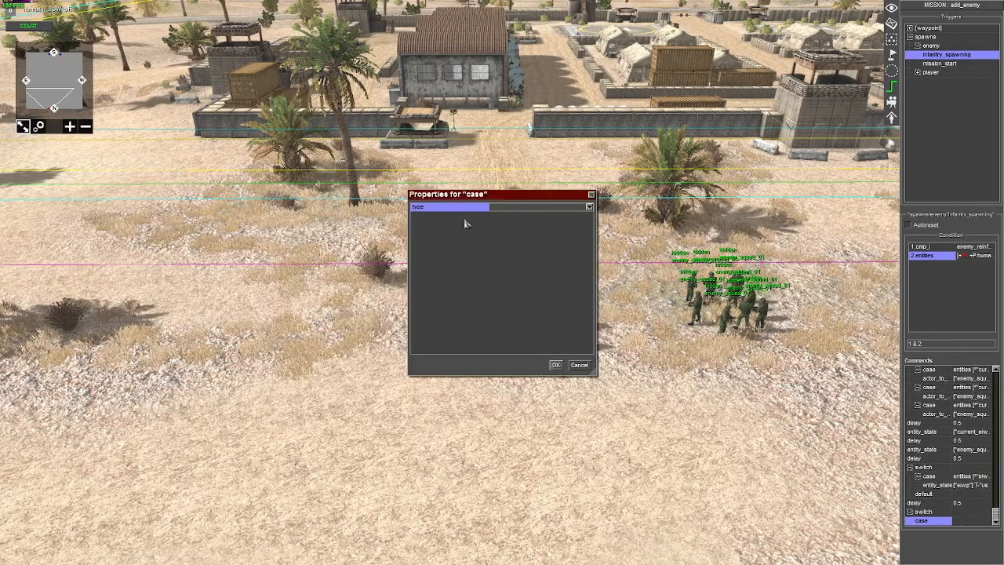
{"action": "left_click", "coordinate": [588, 207]}
{"action": "scroll", "coordinate": [538, 282], "scroll_direction": "down", "scroll_amount": 5}
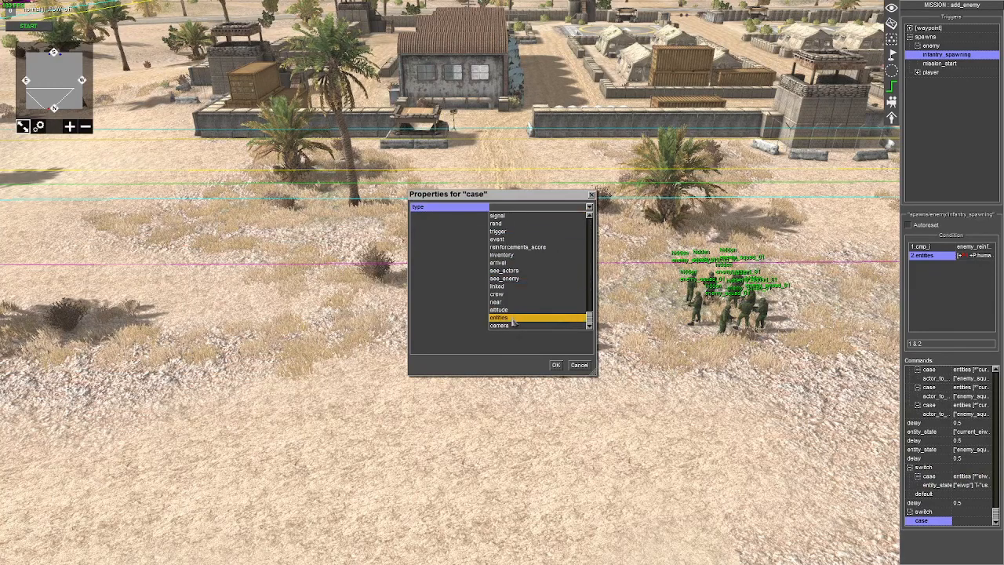
{"action": "left_click", "coordinate": [514, 318]}
{"action": "left_click", "coordinate": [520, 233]}
{"action": "left_click", "coordinate": [521, 233]}
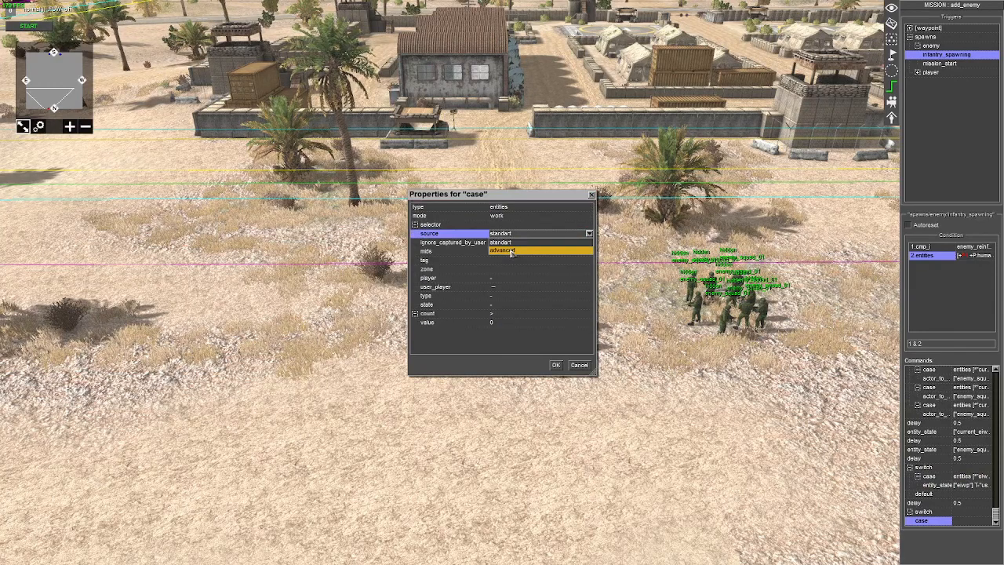
{"action": "left_click", "coordinate": [495, 251]}
Add a group to the case's selector and include the prop human in it
{"action": "right_click", "coordinate": [435, 226]}
{"action": "left_click", "coordinate": [439, 228]}
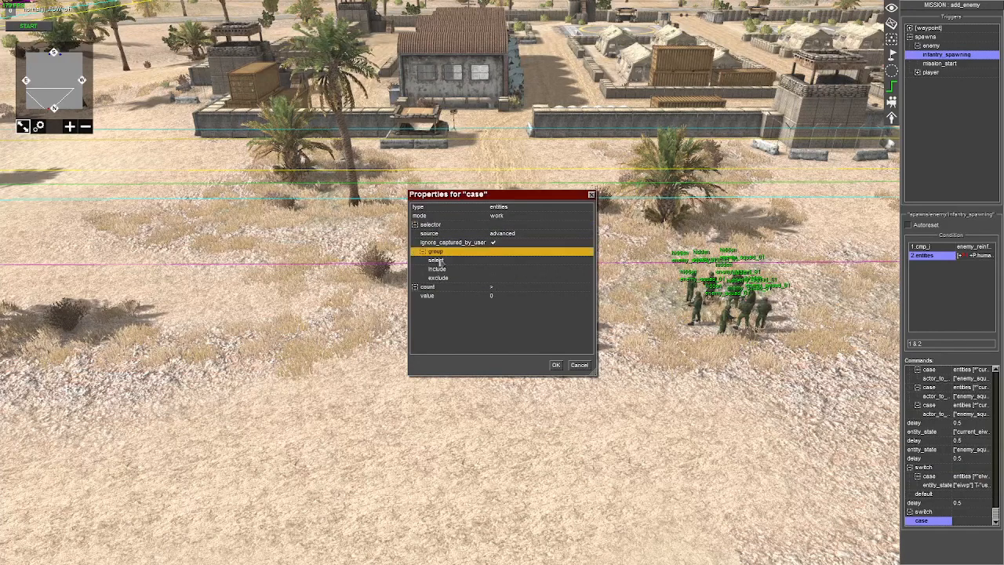
{"action": "right_click", "coordinate": [441, 262]}
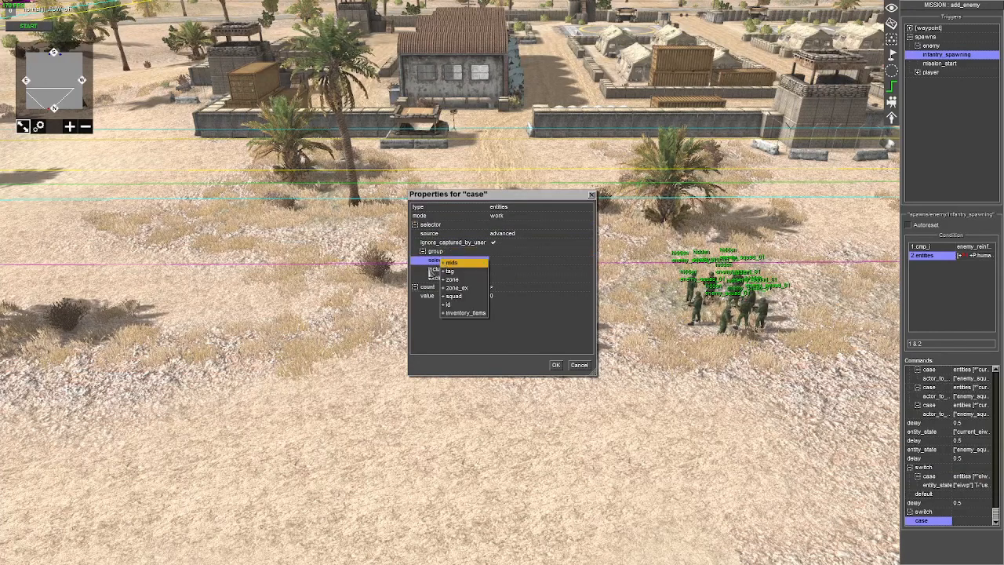
{"action": "right_click", "coordinate": [430, 269]}
{"action": "left_click", "coordinate": [441, 314]}
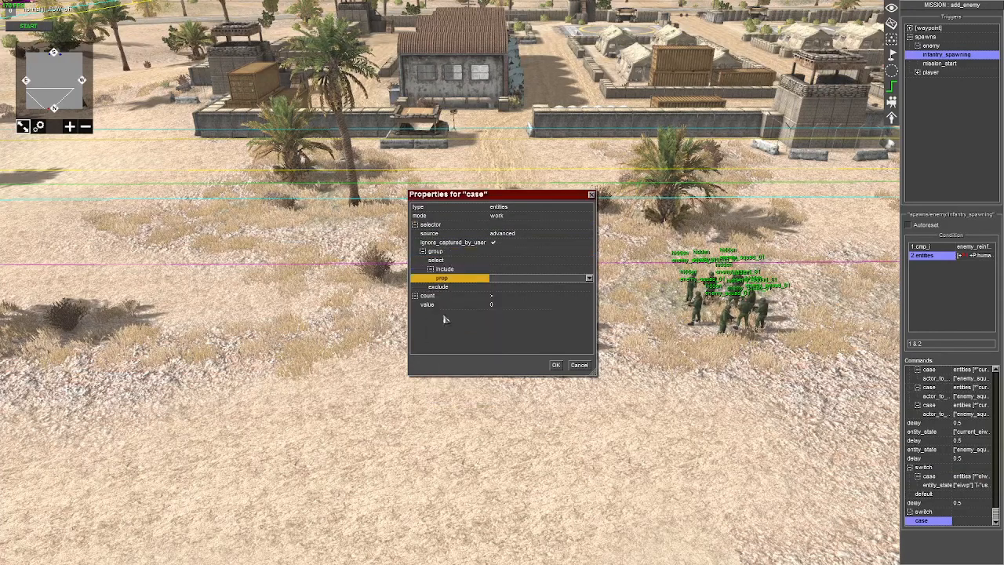
{"action": "left_click", "coordinate": [589, 278]}
{"action": "left_click", "coordinate": [502, 287]}
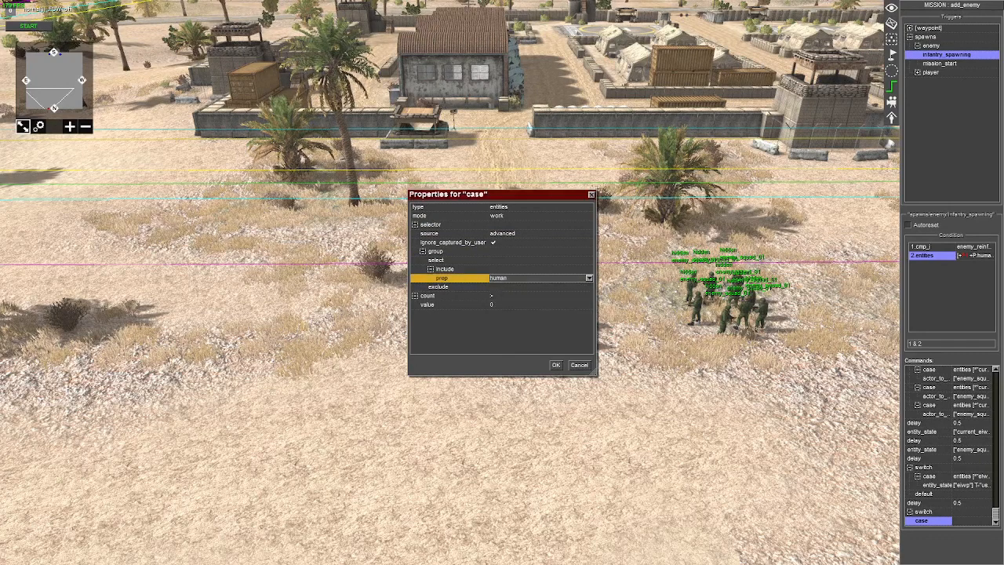
Add player 1 to the selector group's include criteria
{"action": "right_click", "coordinate": [453, 271]}
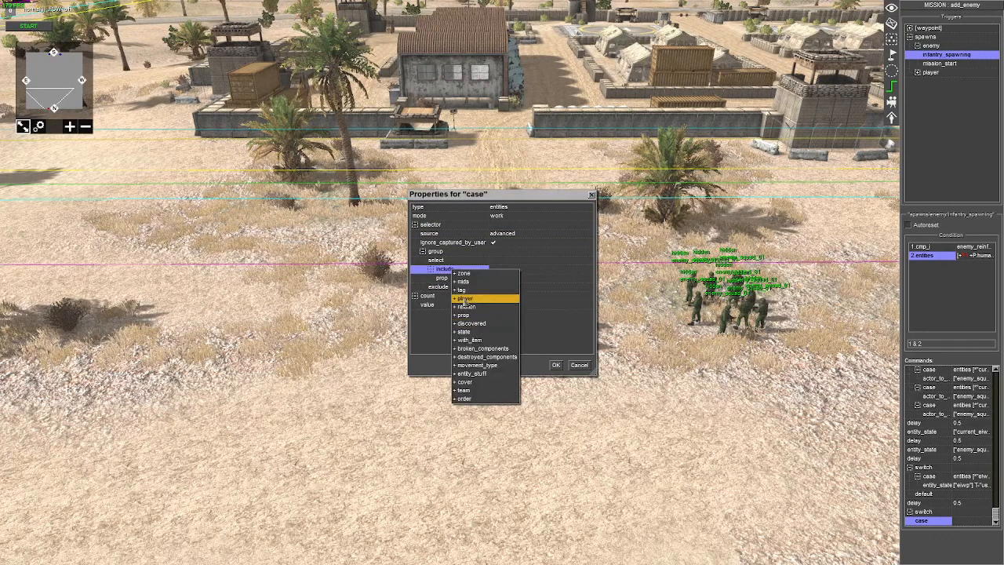
{"action": "left_click", "coordinate": [471, 299]}
{"action": "left_click", "coordinate": [589, 290]}
{"action": "left_click", "coordinate": [495, 313]}
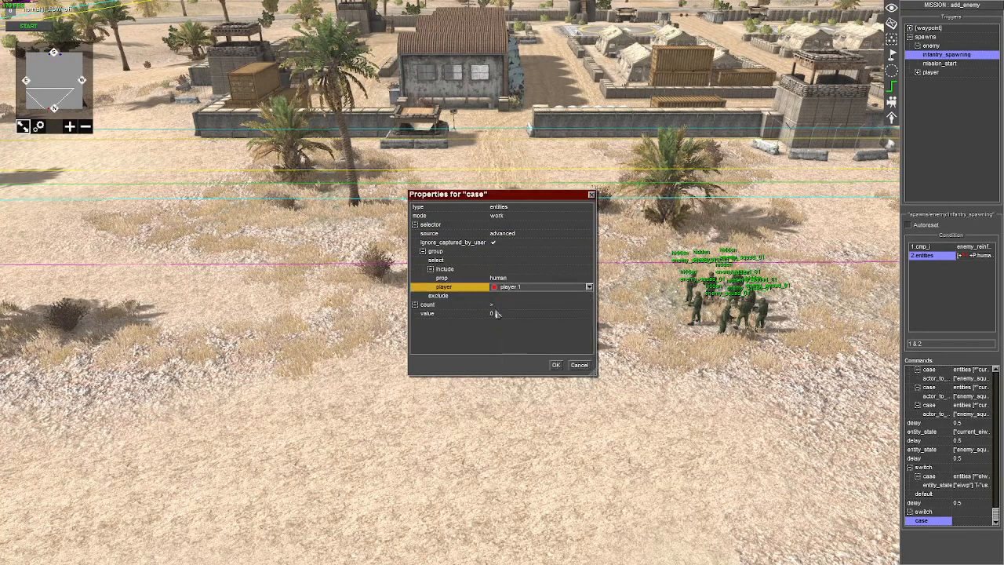
Exclude entities with the states dead and inactive from the selector group
{"action": "right_click", "coordinate": [444, 297]}
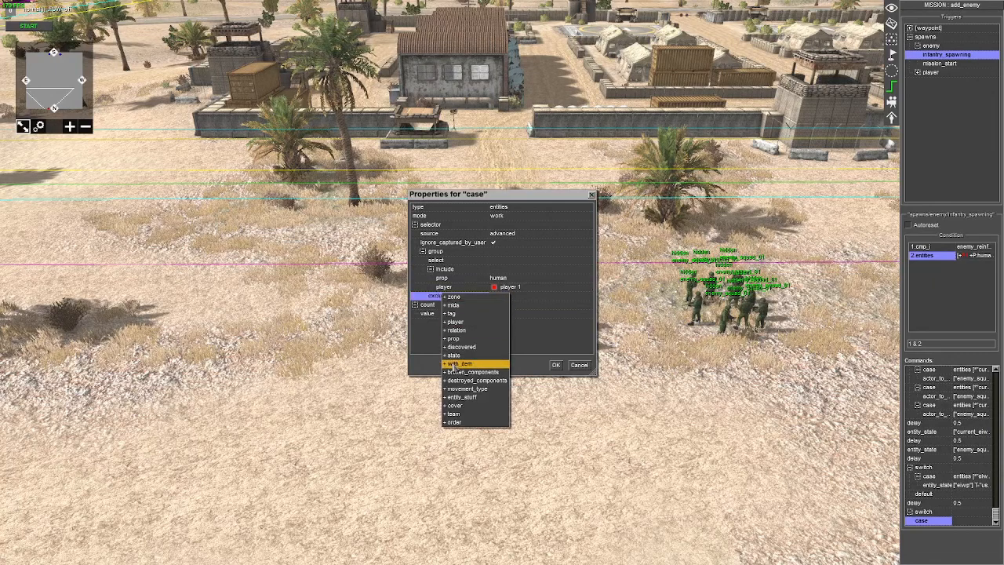
{"action": "left_click", "coordinate": [453, 357]}
{"action": "left_click", "coordinate": [589, 306]}
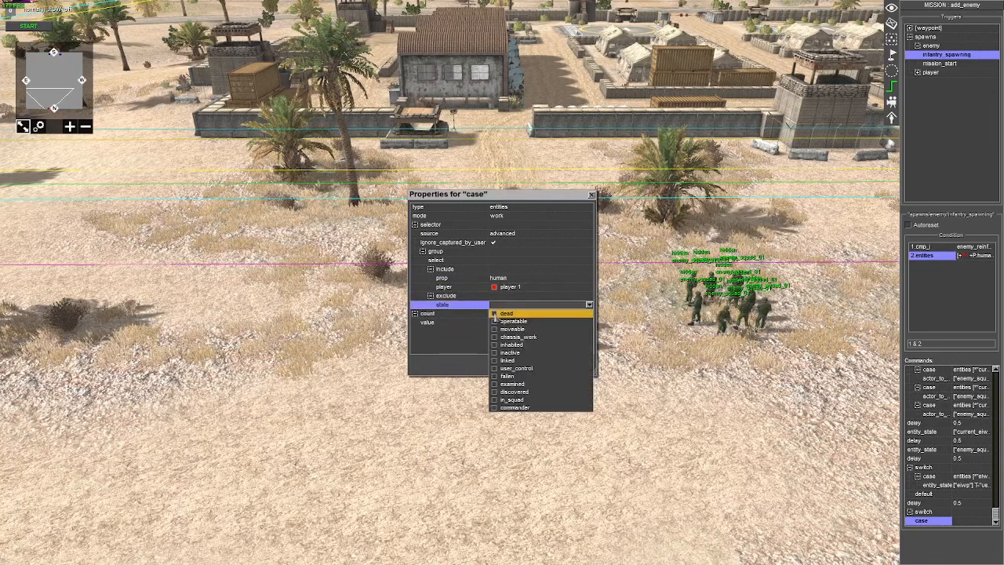
{"action": "left_click", "coordinate": [510, 314]}
{"action": "right_click", "coordinate": [458, 303]}
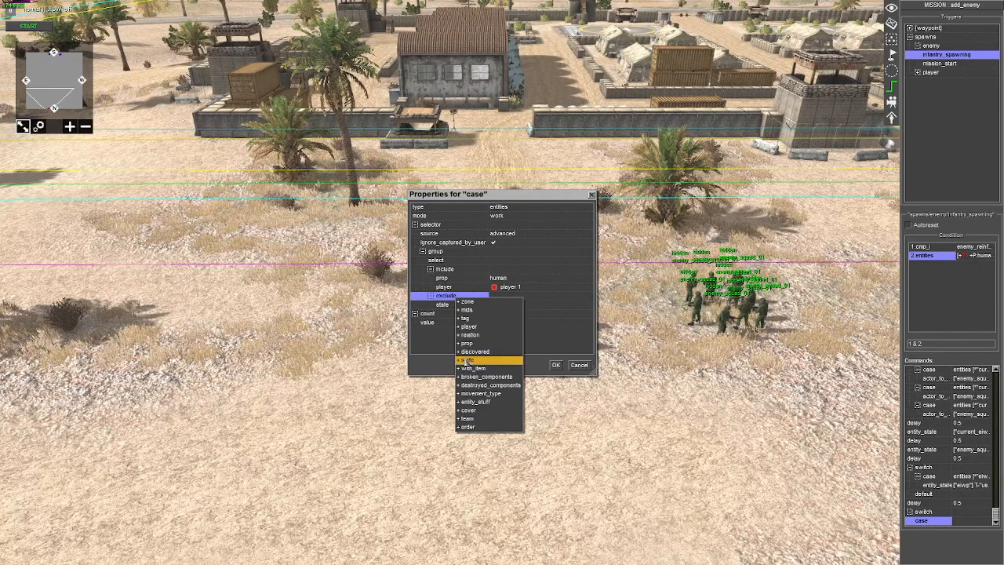
{"action": "left_click", "coordinate": [460, 357]}
{"action": "left_click", "coordinate": [590, 313]}
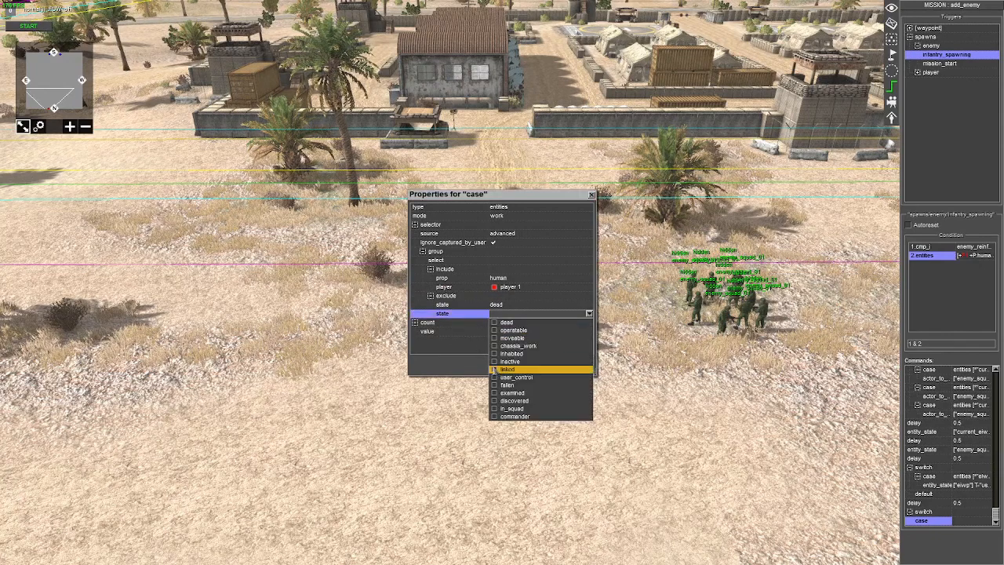
{"action": "left_click", "coordinate": [514, 361]}
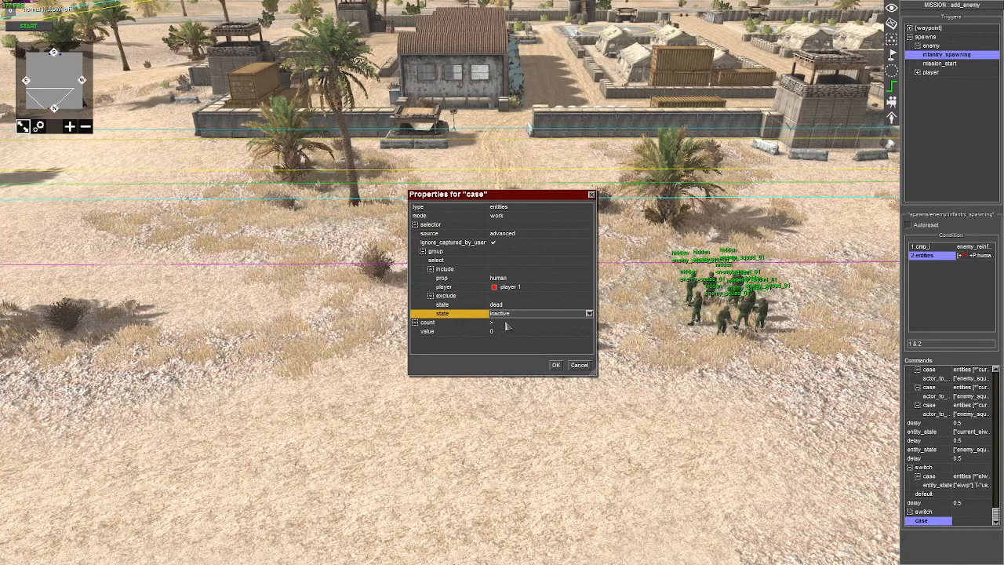
Set the case's count comparison to >= with the value enemy_limit$ and apply the properties
{"action": "left_click", "coordinate": [506, 324]}
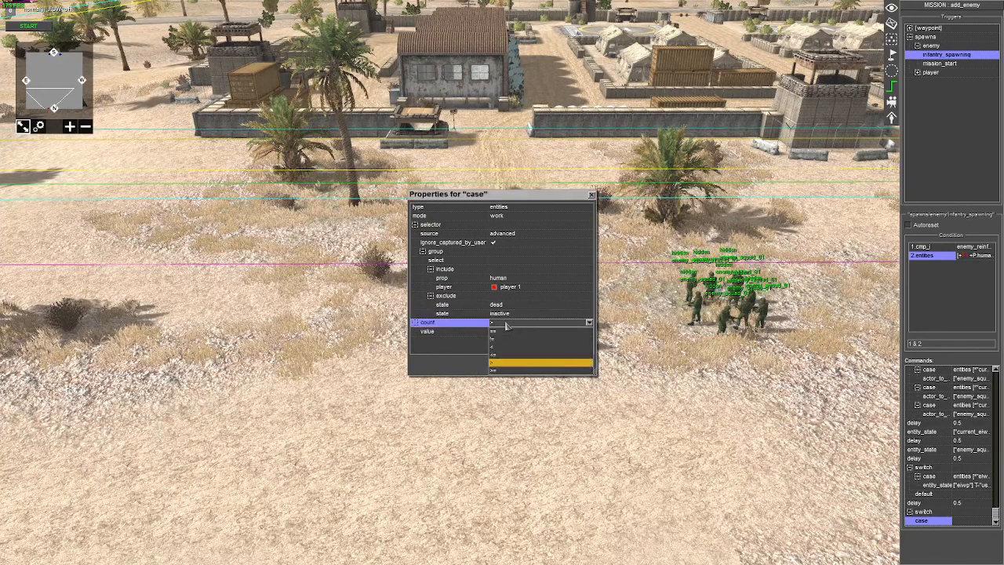
{"action": "left_click", "coordinate": [506, 372]}
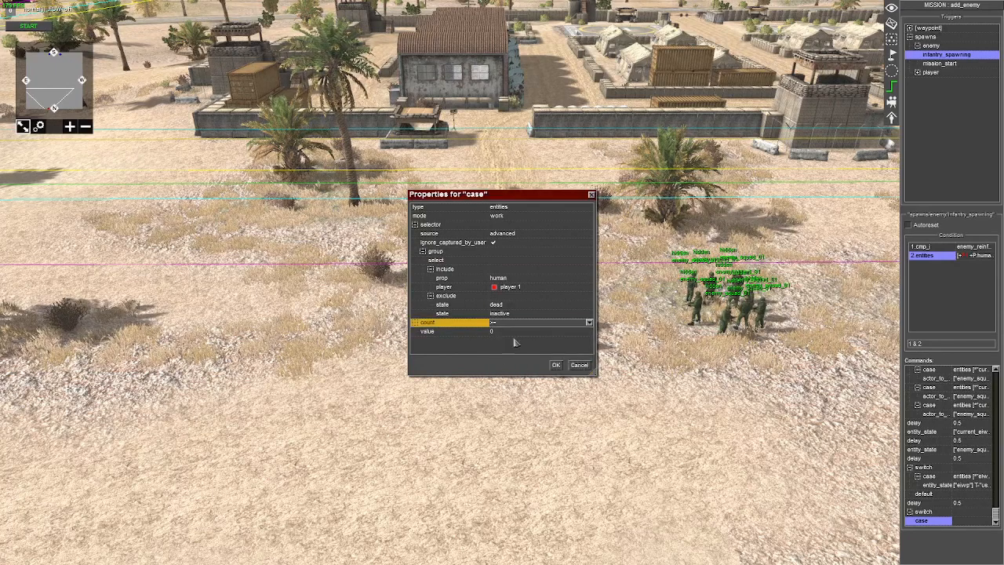
{"action": "left_click", "coordinate": [516, 332]}
{"action": "left_click", "coordinate": [590, 332]}
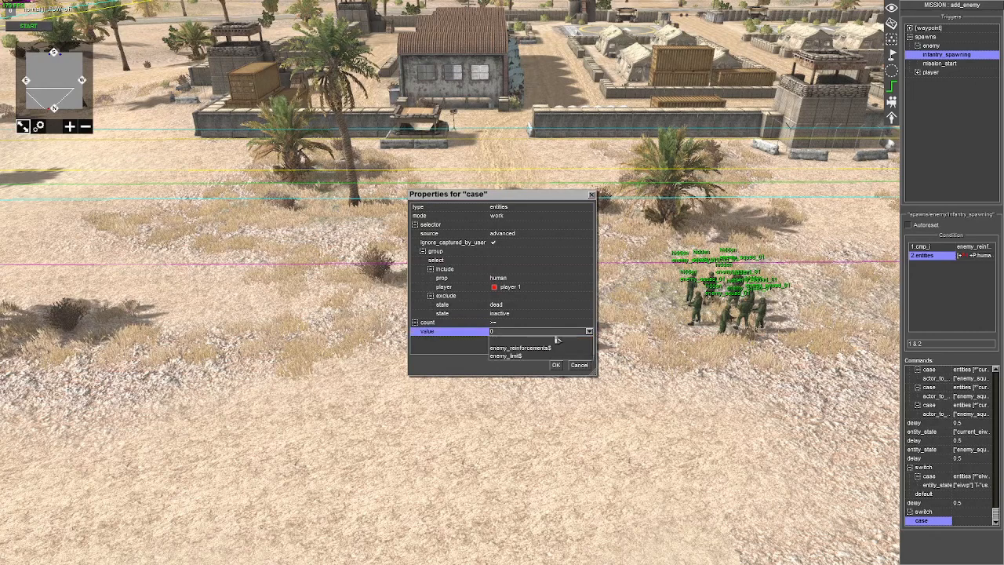
{"action": "left_click", "coordinate": [521, 357]}
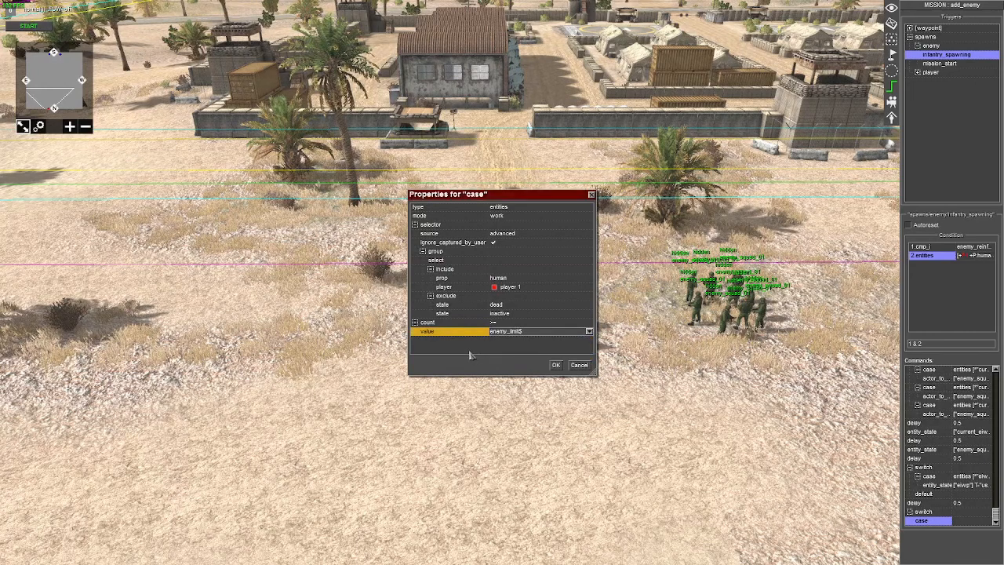
{"action": "left_click", "coordinate": [555, 366]}
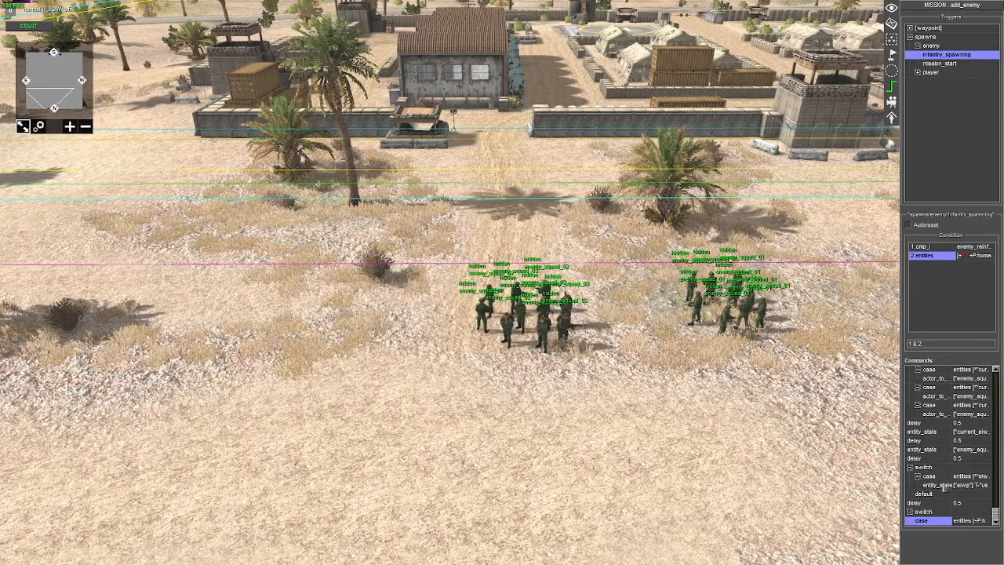
Add a delay command of 120 inside the new switch's case
{"action": "right_click", "coordinate": [924, 520]}
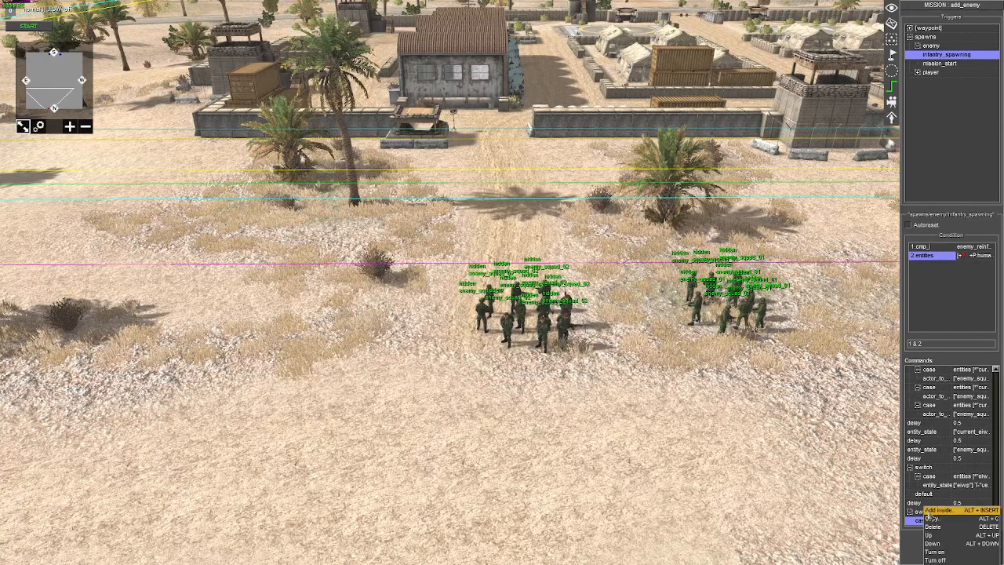
{"action": "left_click", "coordinate": [934, 510]}
{"action": "double_click", "coordinate": [460, 302]}
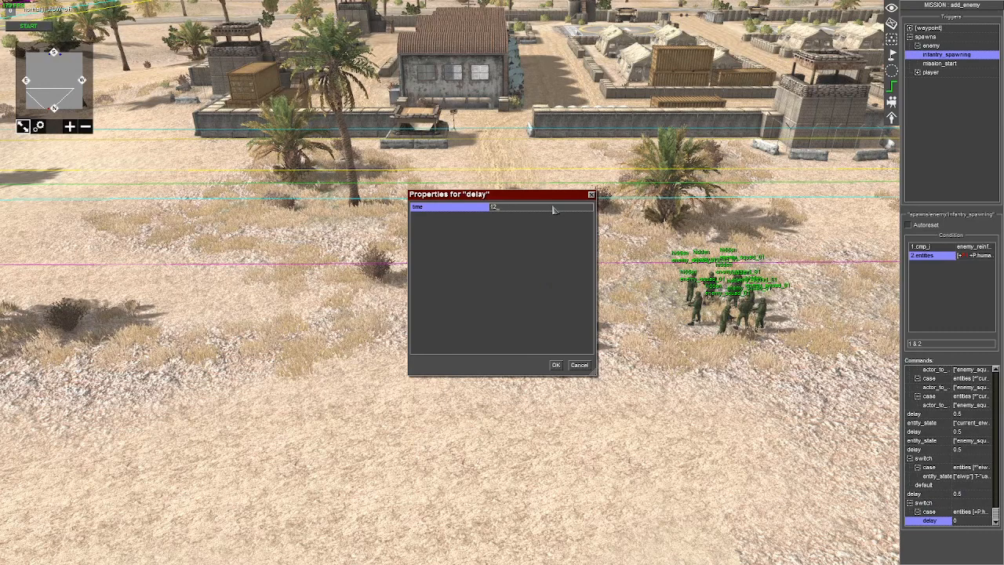
{"action": "key", "text": "Return"}
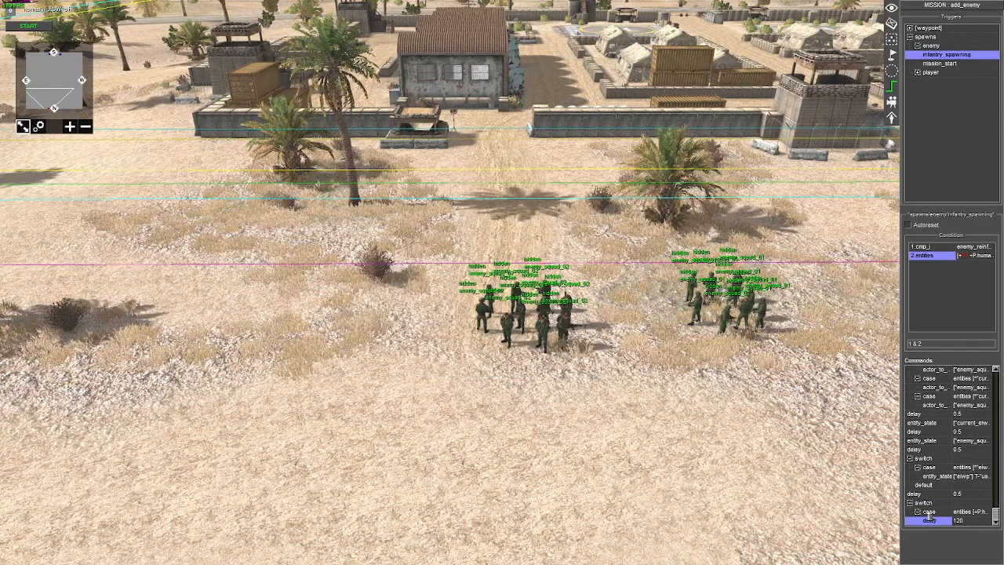
Add a trigger command after the case's delay and target it at spawns/enemy/infantry_spawning
{"action": "right_click", "coordinate": [932, 521]}
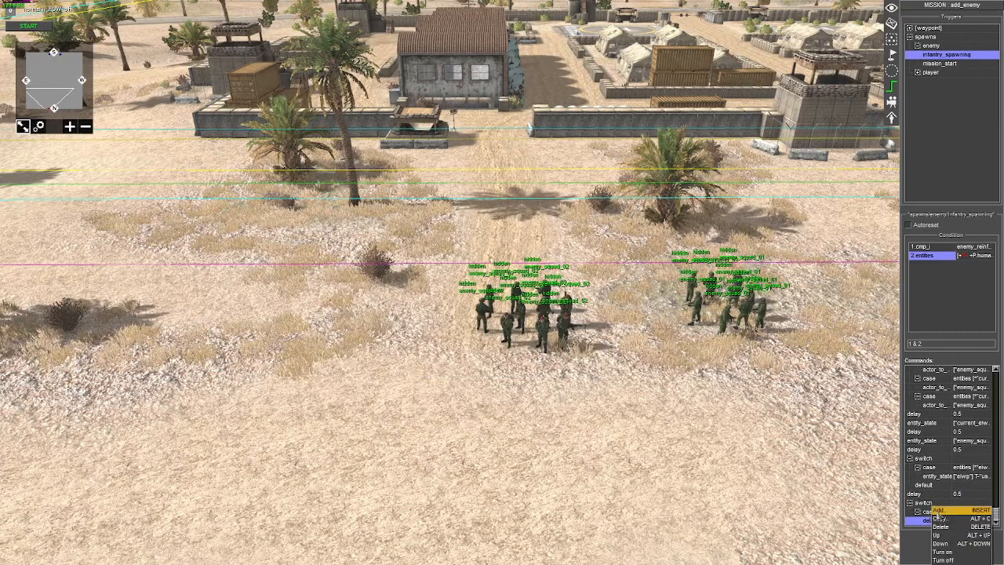
{"action": "left_click", "coordinate": [938, 512]}
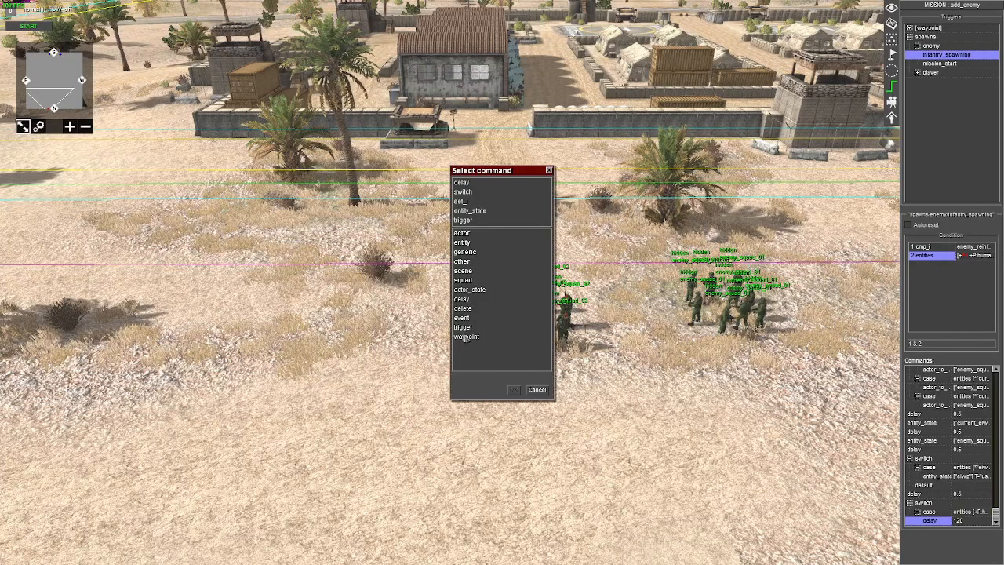
{"action": "double_click", "coordinate": [487, 329]}
{"action": "left_click", "coordinate": [587, 207]}
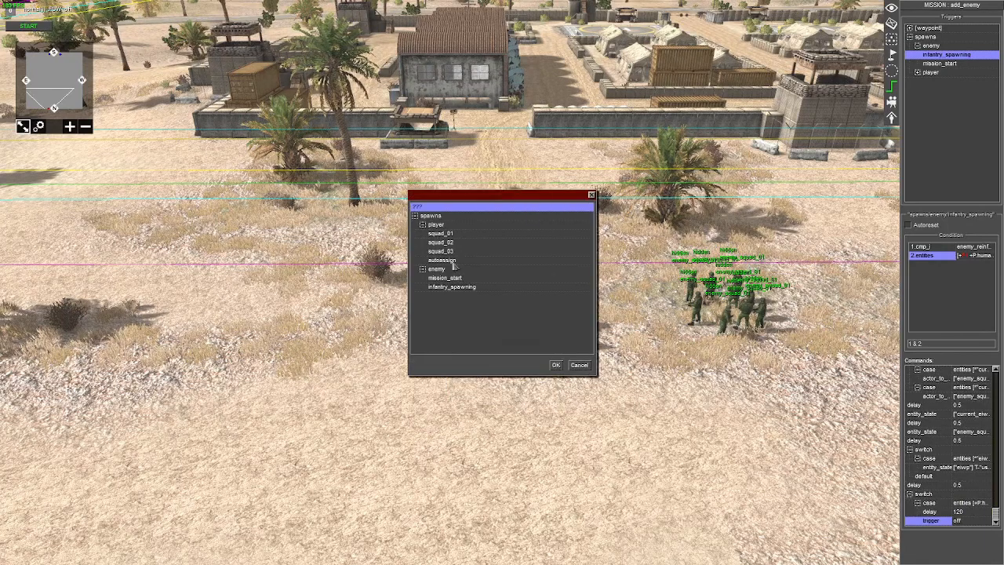
{"action": "left_click", "coordinate": [448, 288]}
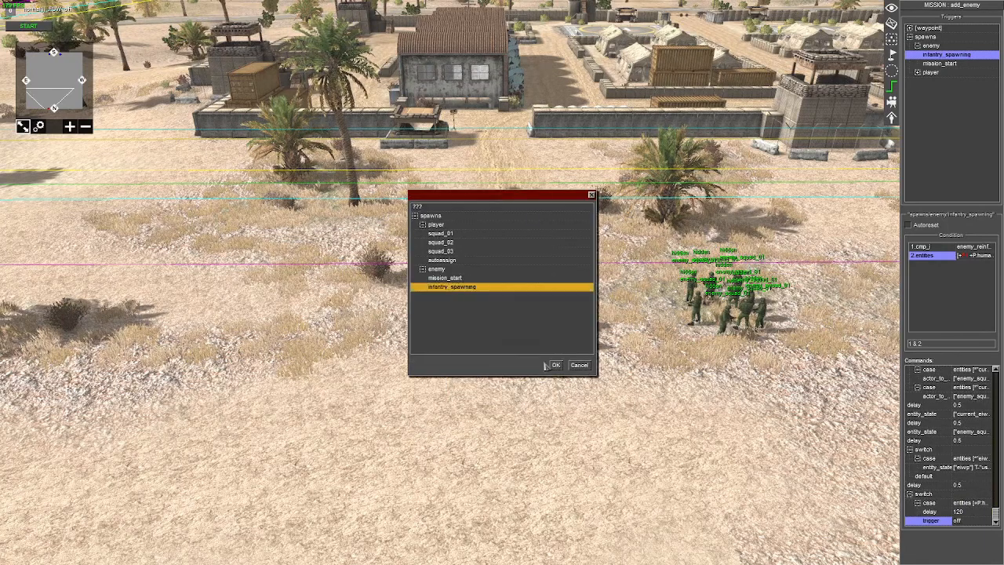
{"action": "key", "text": "Return"}
Copy the enemy_limit$ case with its commands and set the copy's count comparison to <
{"action": "right_click", "coordinate": [929, 503]}
{"action": "left_click", "coordinate": [934, 513]}
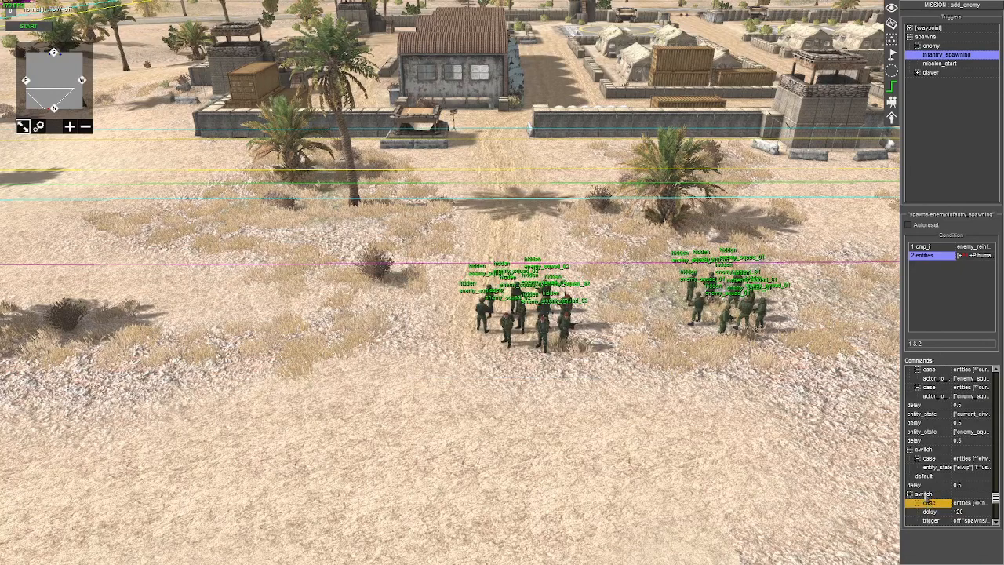
{"action": "double_click", "coordinate": [930, 503]}
{"action": "left_click", "coordinate": [492, 323]}
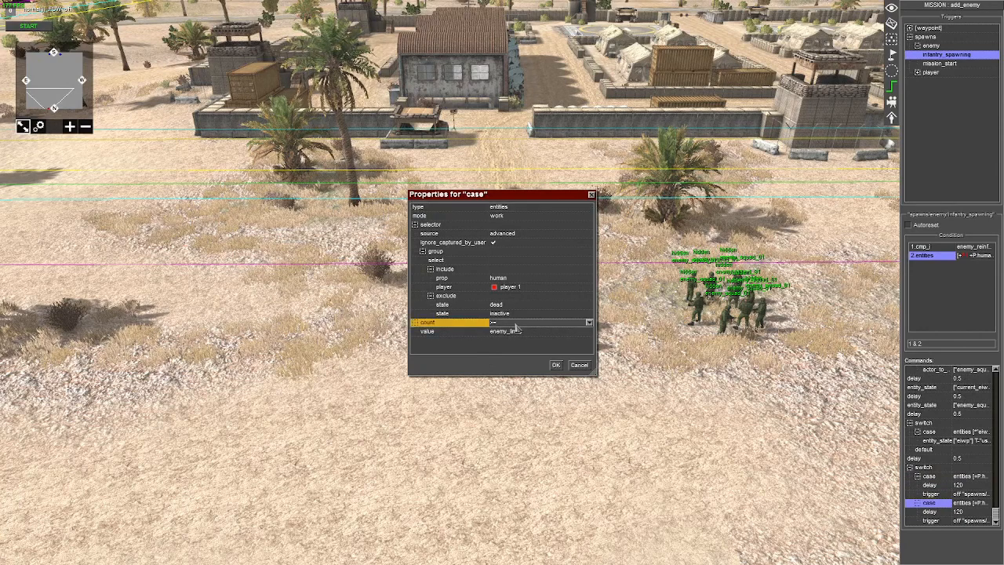
{"action": "left_click", "coordinate": [503, 322]}
{"action": "left_click", "coordinate": [496, 353]}
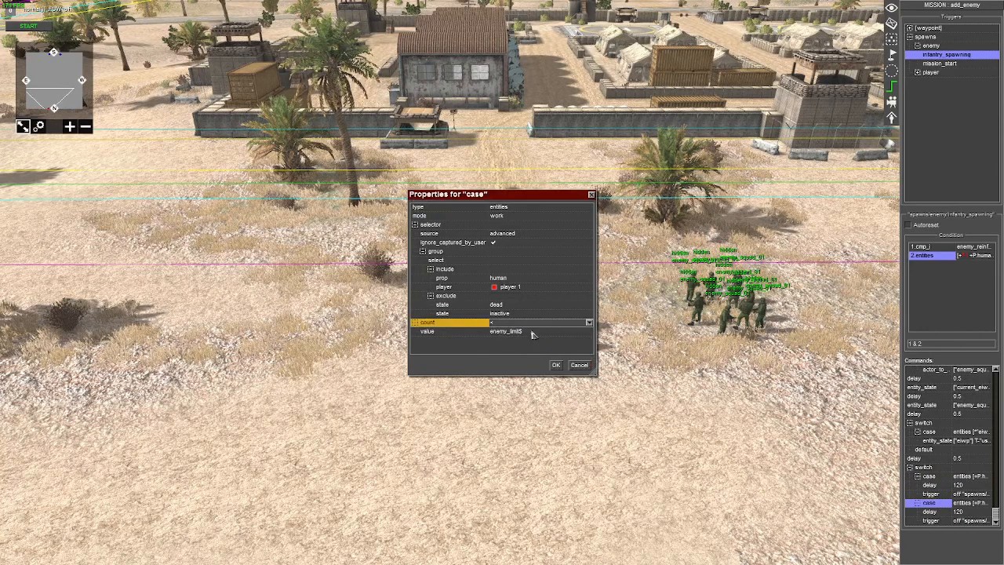
{"action": "left_click", "coordinate": [555, 365]}
Set the delay inside the copied case to 10
{"action": "double_click", "coordinate": [940, 513]}
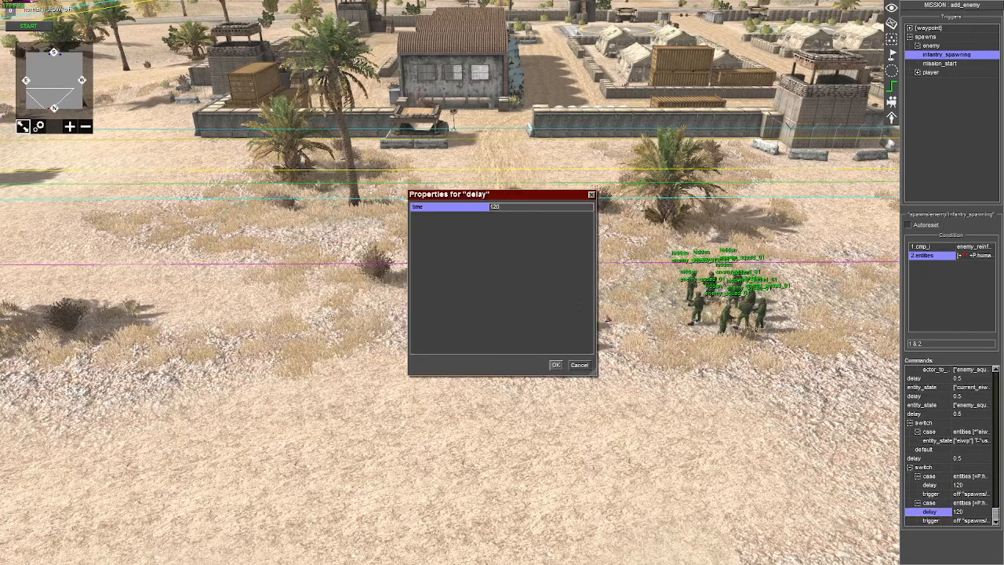
{"action": "left_click", "coordinate": [512, 213]}
{"action": "type", "text": "10"}
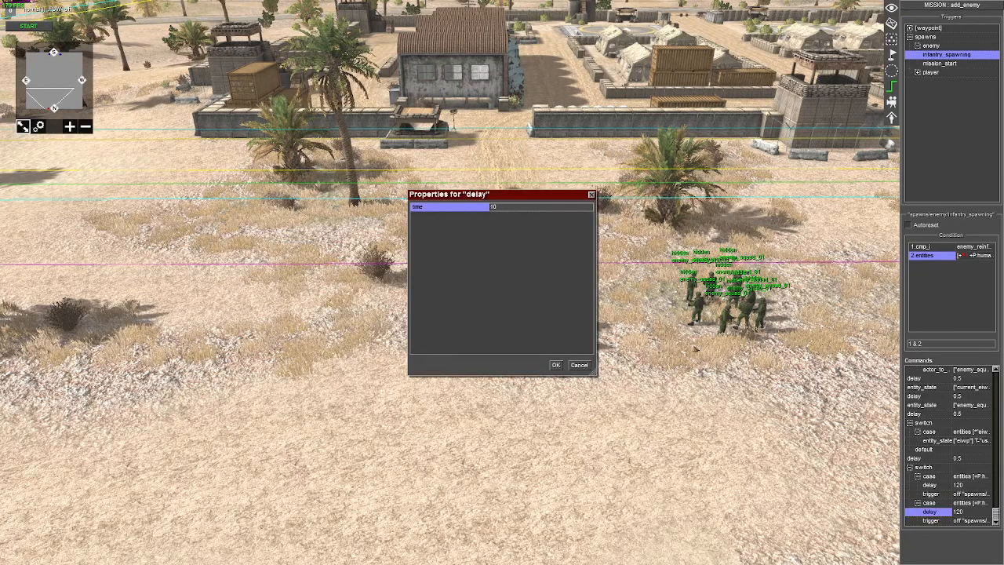
{"action": "key", "text": "Return"}
Save the add_enemy mission and start the simulation
{"action": "left_click", "coordinate": [924, 7]}
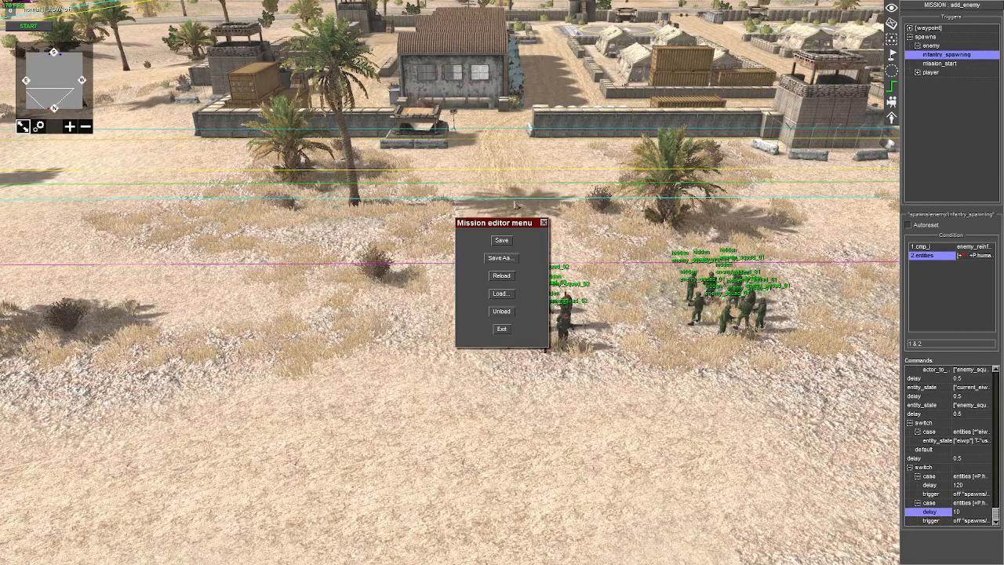
{"action": "left_click", "coordinate": [507, 241]}
{"action": "scroll", "coordinate": [348, 298], "scroll_direction": "down", "scroll_amount": 3}
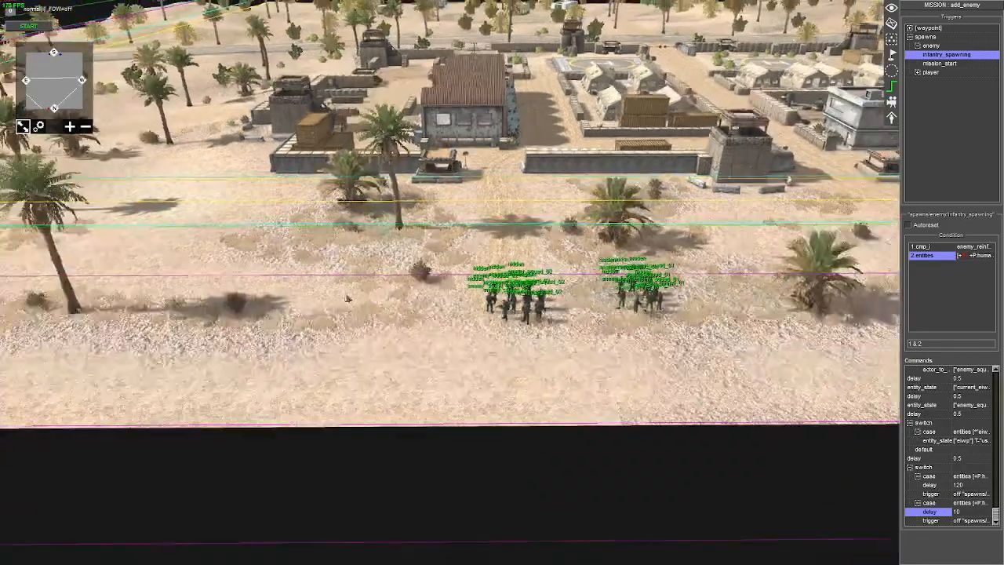
{"action": "scroll", "coordinate": [348, 298], "scroll_direction": "down", "scroll_amount": 3}
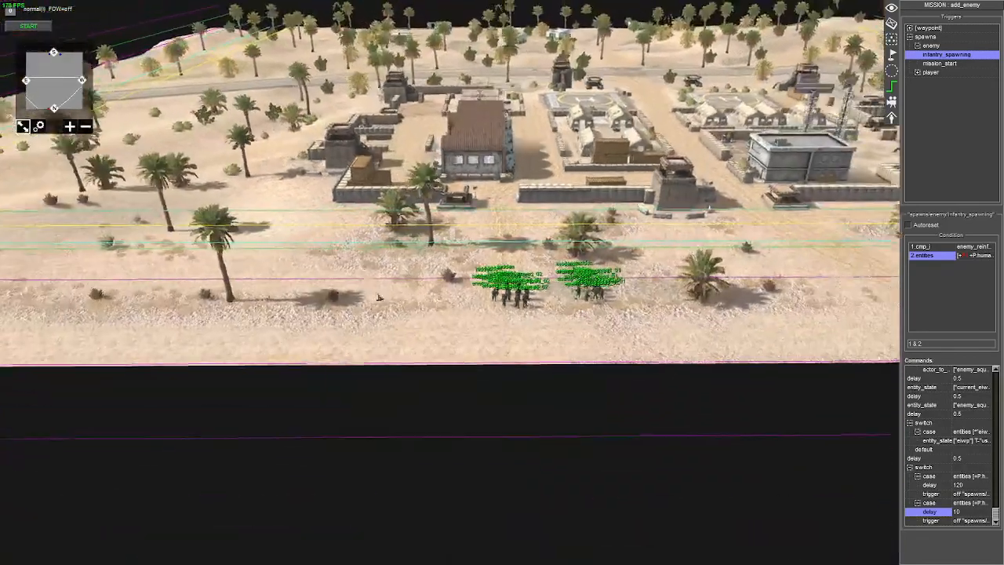
{"action": "middle_click_drag", "start_coordinate": [347, 298], "coordinate": [477, 288]}
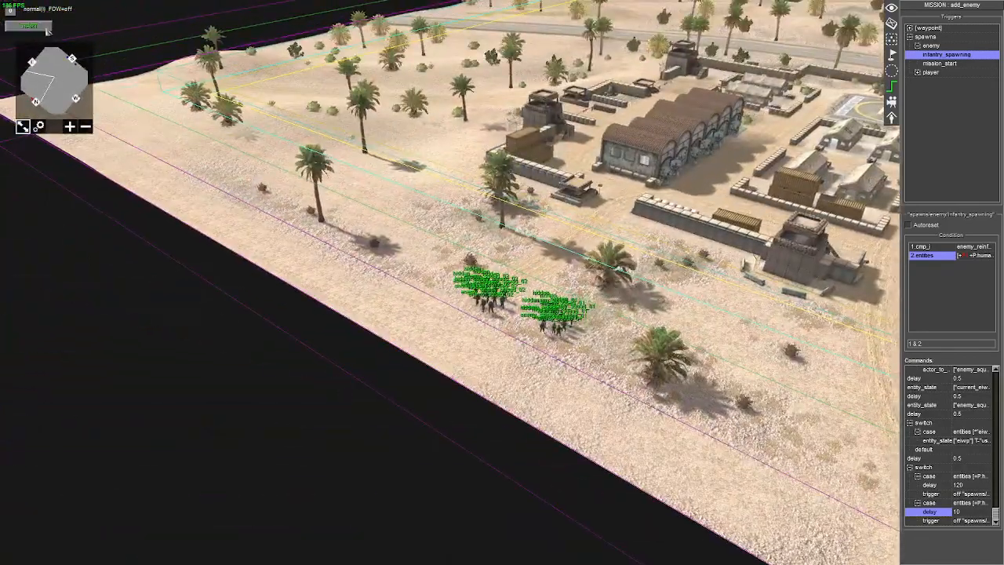
{"action": "left_click", "coordinate": [29, 26]}
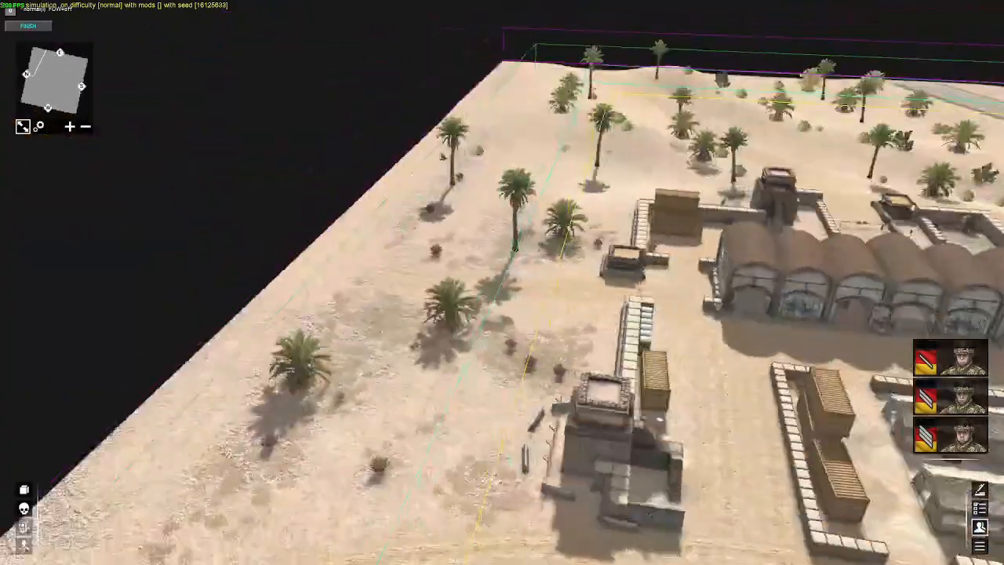
Look along the map edge to examine where the first enemy squads arrive and how they move off
{"action": "scroll", "coordinate": [533, 429], "scroll_direction": "down", "scroll_amount": 3}
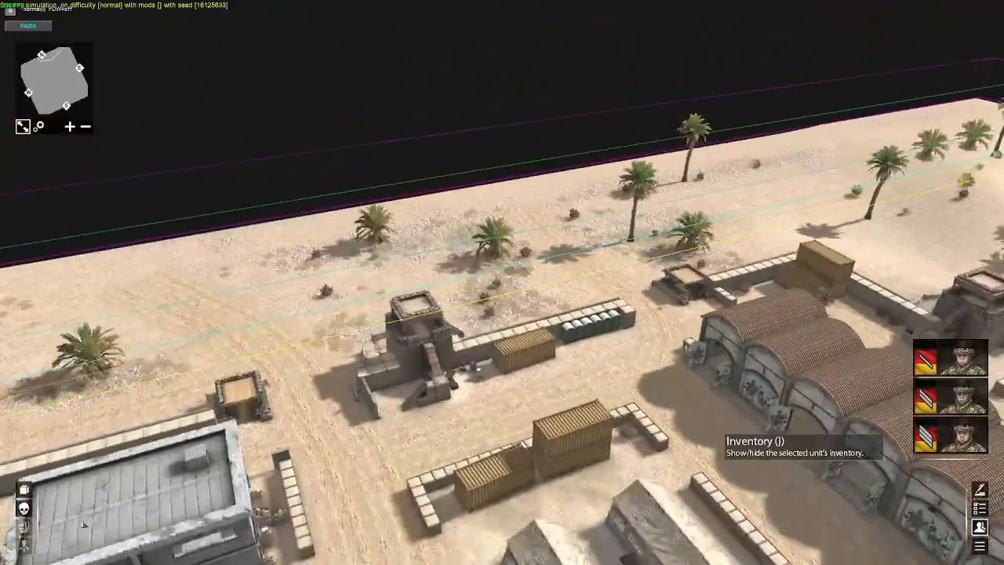
{"action": "middle_click_drag", "start_coordinate": [715, 424], "coordinate": [550, 400]}
{"action": "key", "text": "Left"}
{"action": "middle_click_drag", "start_coordinate": [502, 314], "coordinate": [573, 314]}
{"action": "key", "text": "Left"}
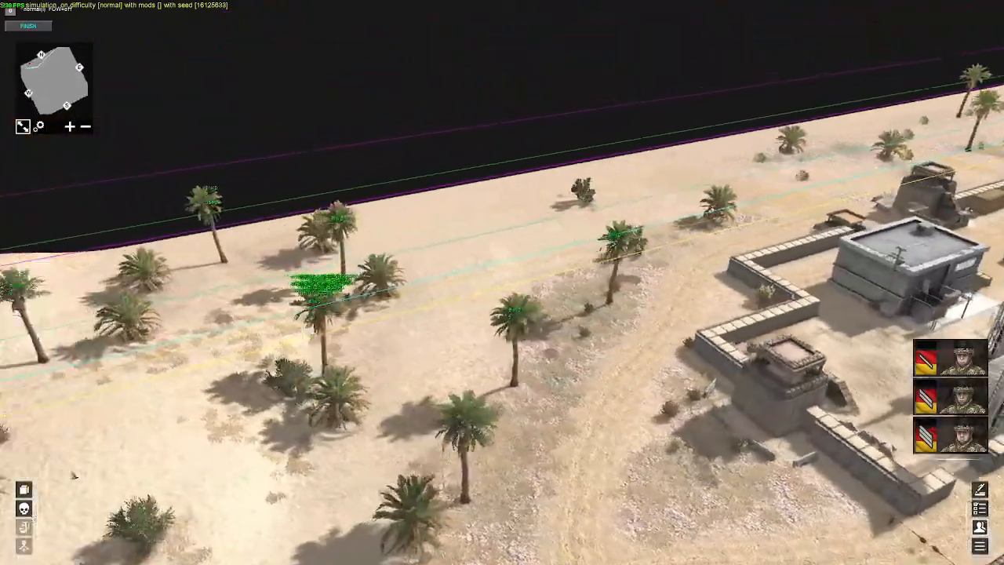
{"action": "middle_click_drag", "start_coordinate": [440, 313], "coordinate": [550, 322]}
{"action": "scroll", "coordinate": [502, 314], "scroll_direction": "up", "scroll_amount": 3}
{"action": "scroll", "coordinate": [356, 427], "scroll_direction": "down", "scroll_amount": 3}
{"action": "middle_click_drag", "start_coordinate": [356, 427], "coordinate": [355, 292]}
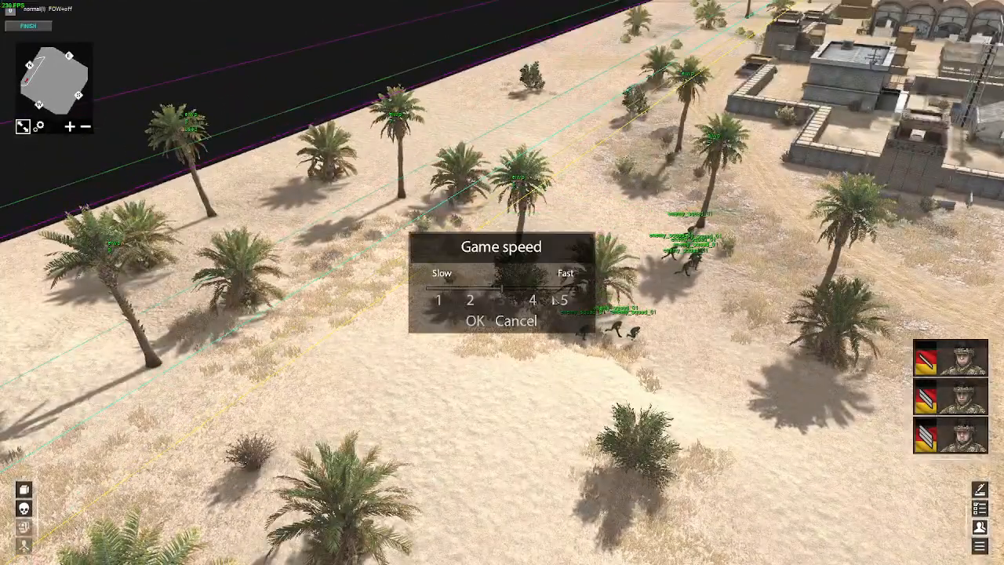
Observe the spawn waypoints and the base in fast motion to check how further enemy squads arrive and advance
{"action": "middle_click_drag", "start_coordinate": [405, 387], "coordinate": [477, 345]}
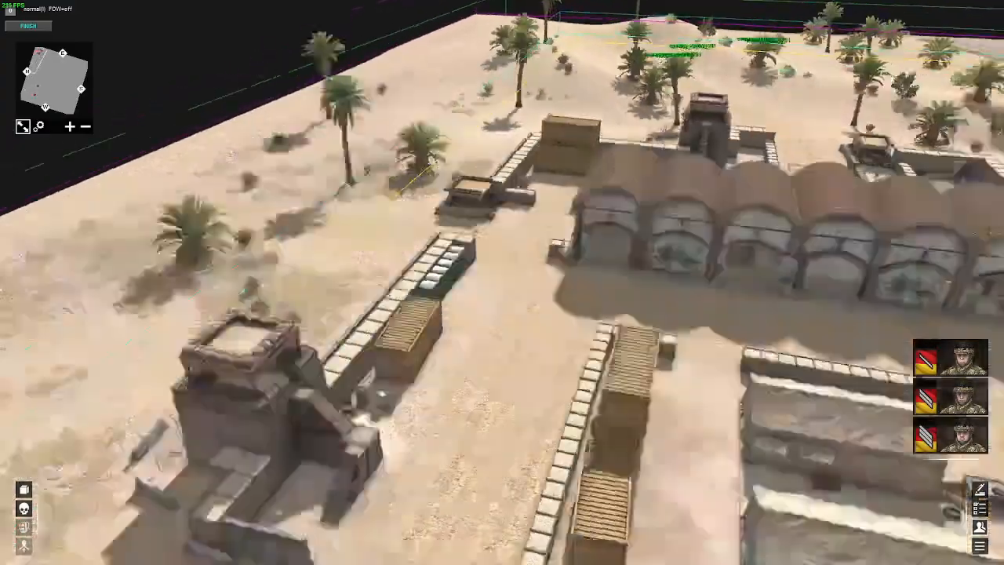
{"action": "key", "text": "Down"}
{"action": "key", "text": "Left"}
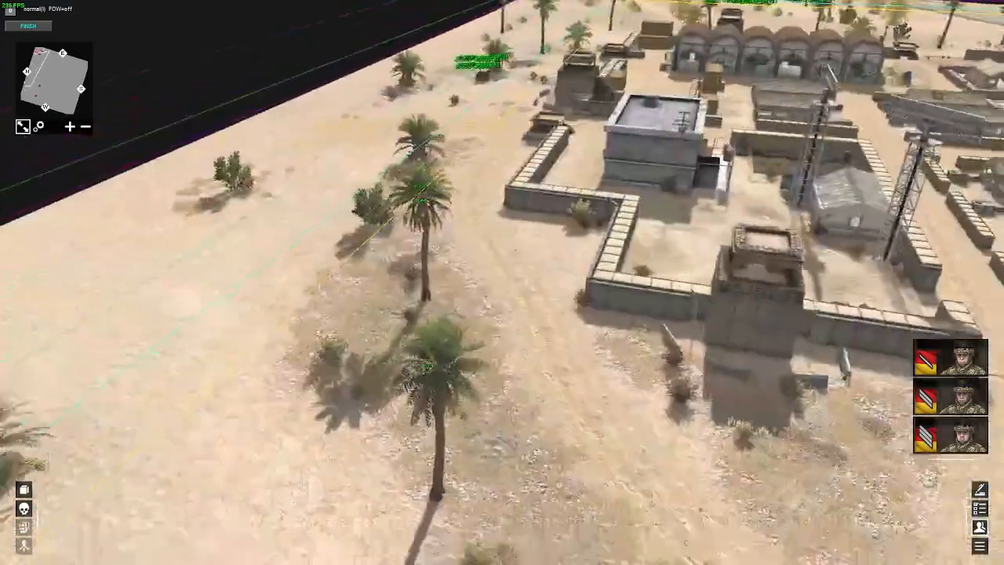
{"action": "key", "text": "Down"}
{"action": "key", "text": "Down"}
{"action": "middle_click_drag", "start_coordinate": [470, 345], "coordinate": [383, 355]}
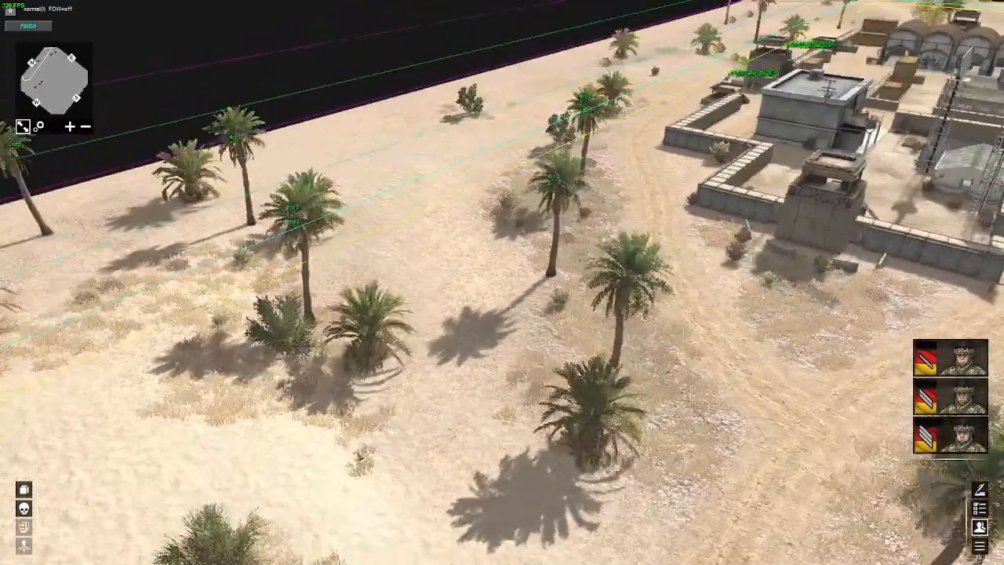
{"action": "key", "text": "Down"}
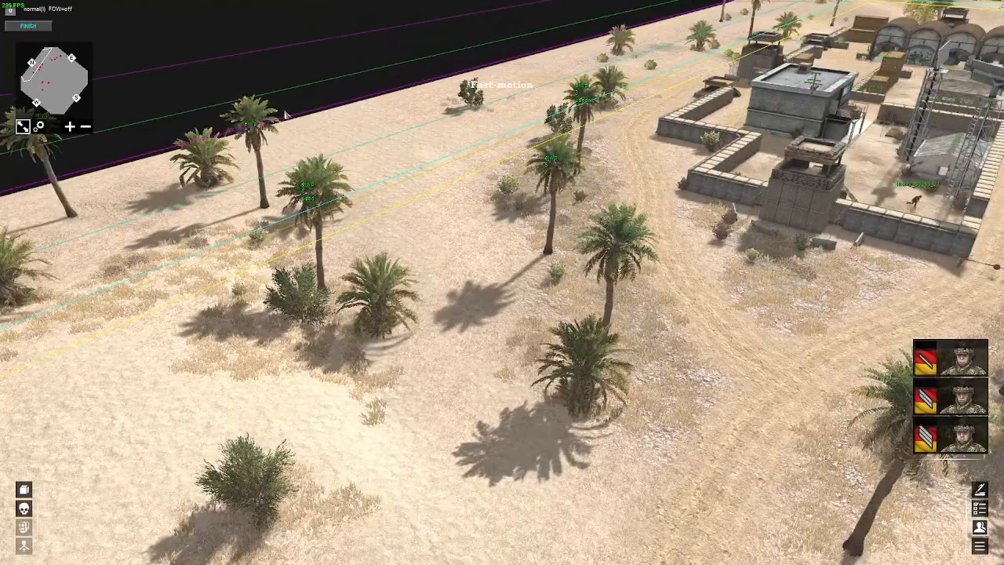
{"action": "key", "text": "Down"}
{"action": "key", "text": "Left"}
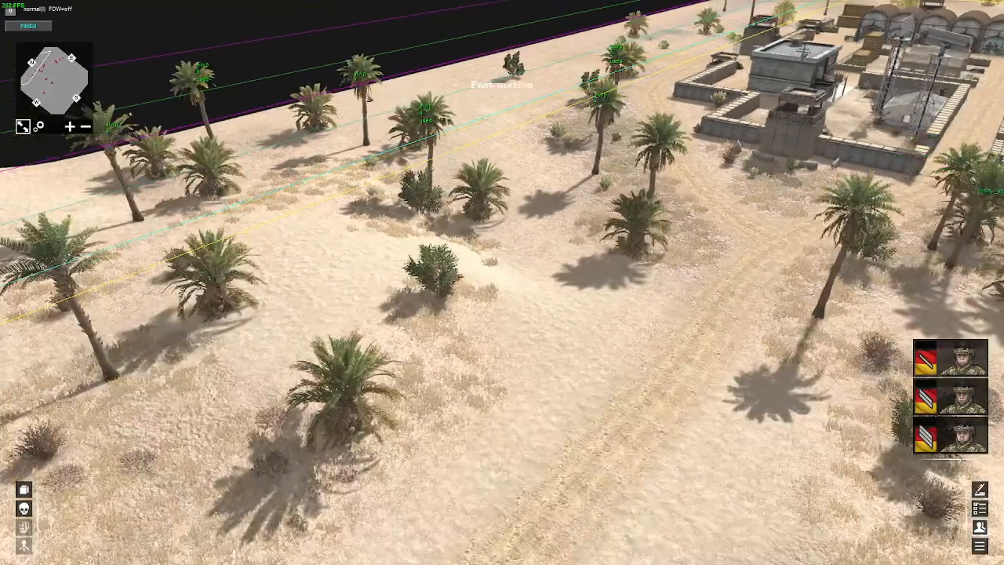
{"action": "middle_click_drag", "start_coordinate": [376, 153], "coordinate": [397, 226]}
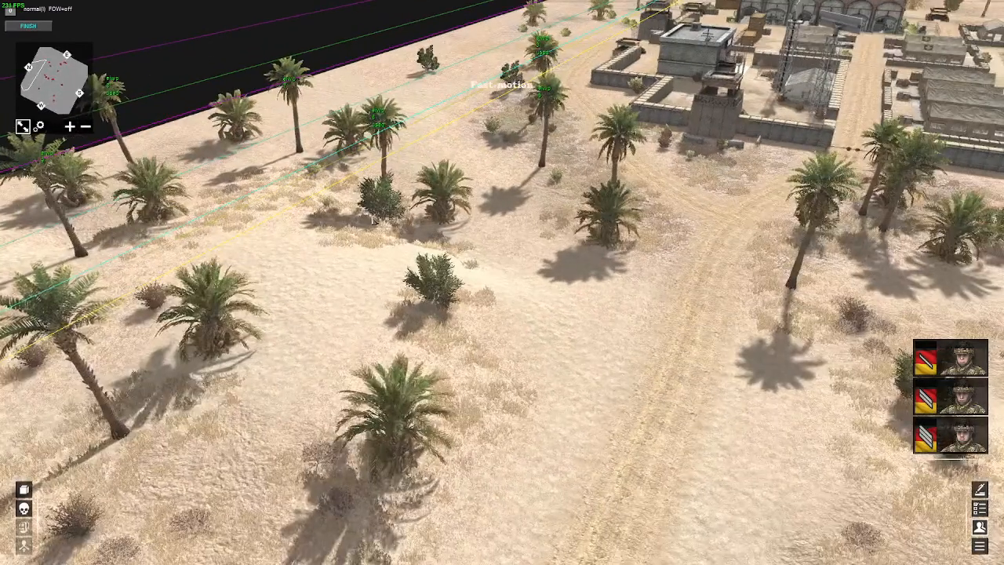
Set the game speed back to 3
{"action": "key", "text": "BackSpace"}
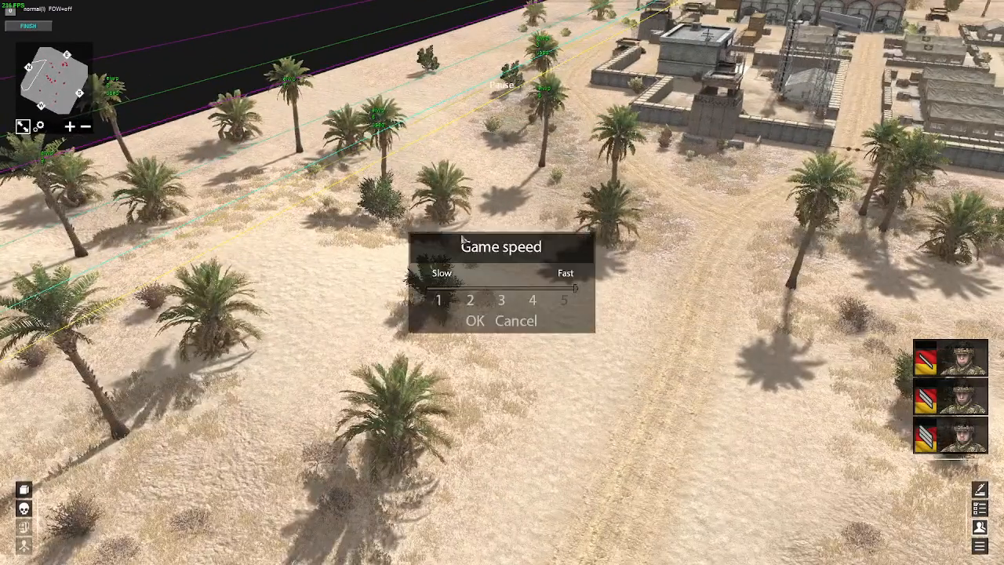
{"action": "left_click", "coordinate": [501, 302]}
{"action": "left_click", "coordinate": [475, 320]}
Show the editor during the simulation and check enemy_limit and enemy_reinforcements in the mission state
{"action": "key", "text": "F3"}
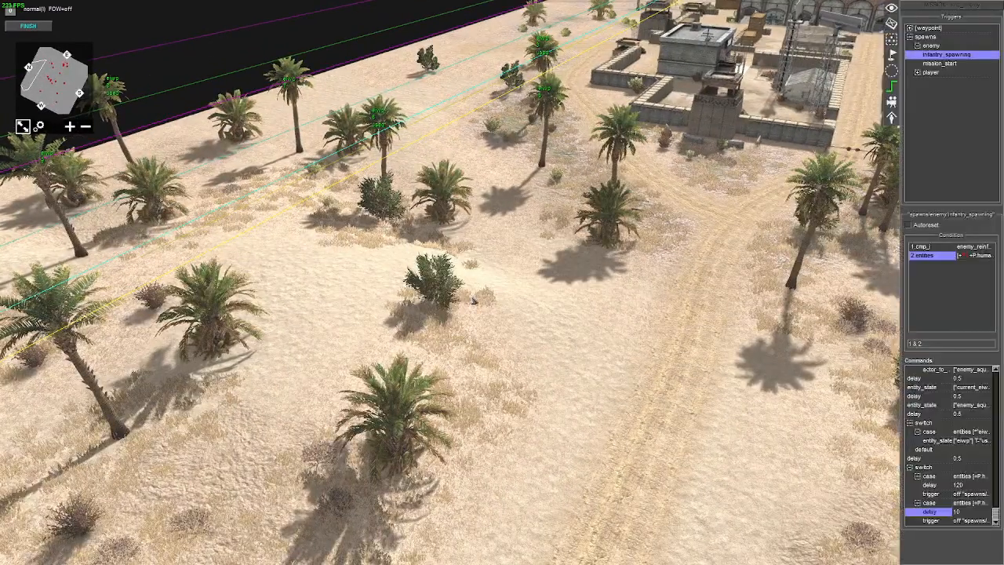
{"action": "key", "text": "ctrl+m"}
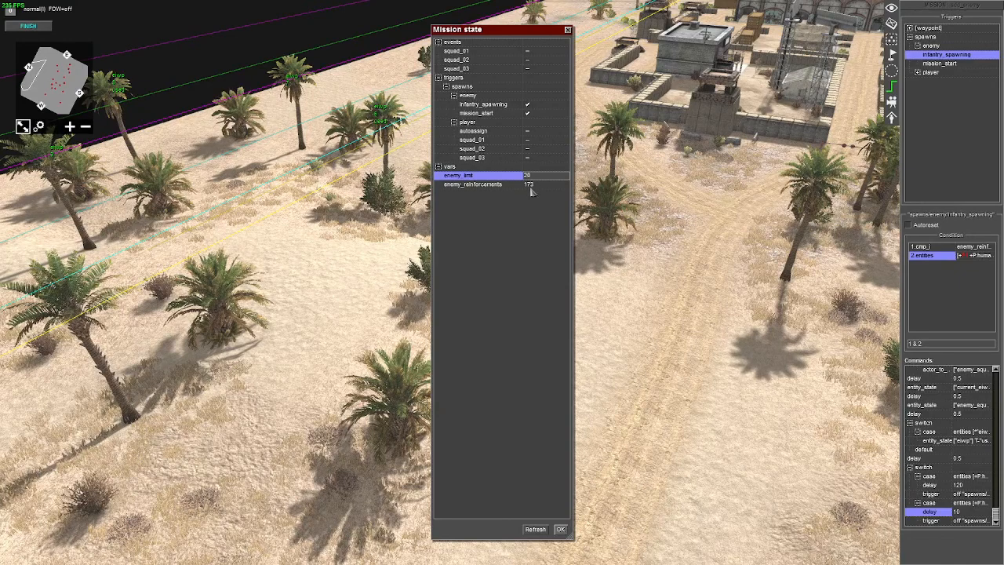
{"action": "left_click", "coordinate": [560, 529]}
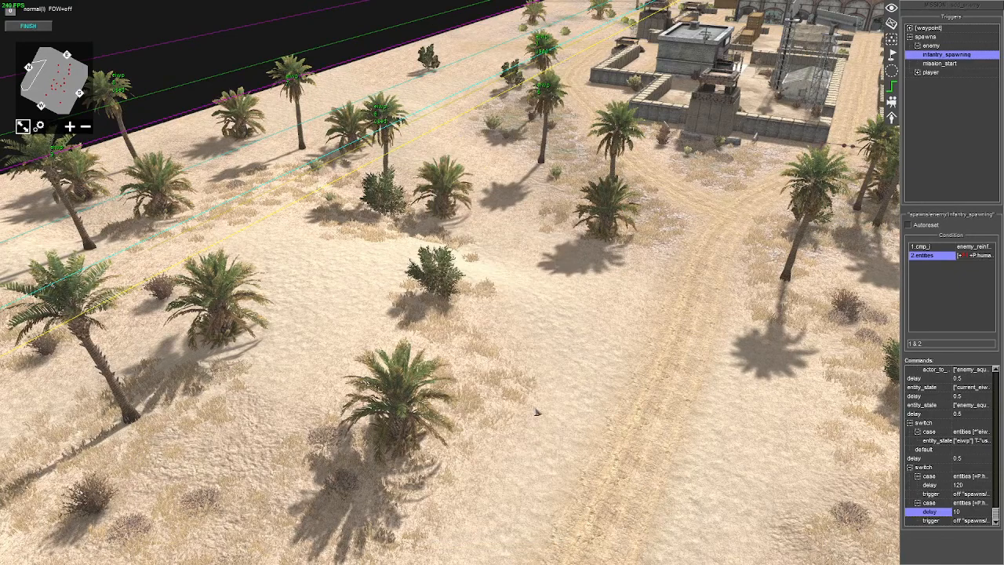
Check how infantry_spawning's condition expression 1 & 2 evaluates, and look over the running battle around the base
{"action": "key", "text": "Up"}
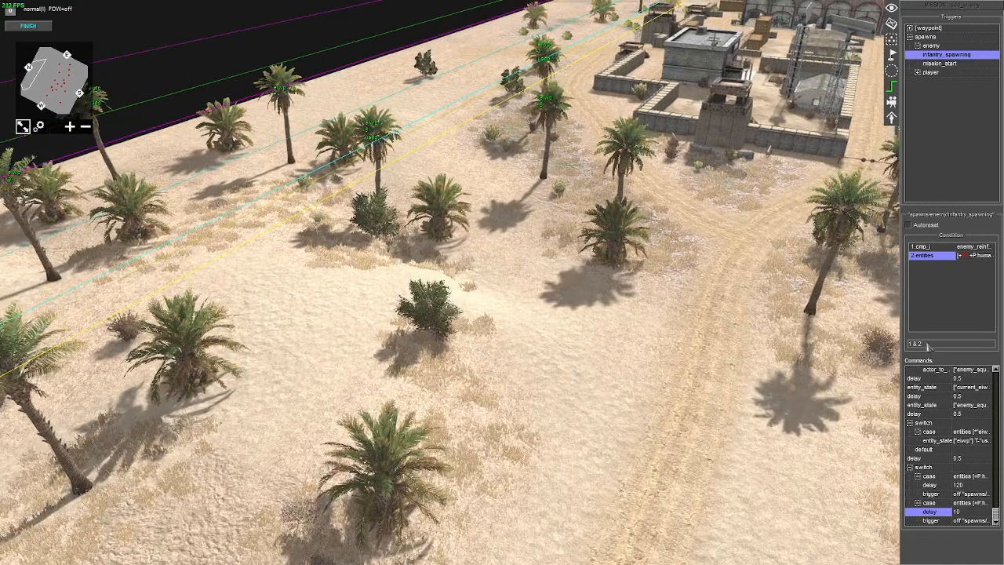
{"action": "mouse_move", "coordinate": [928, 346]}
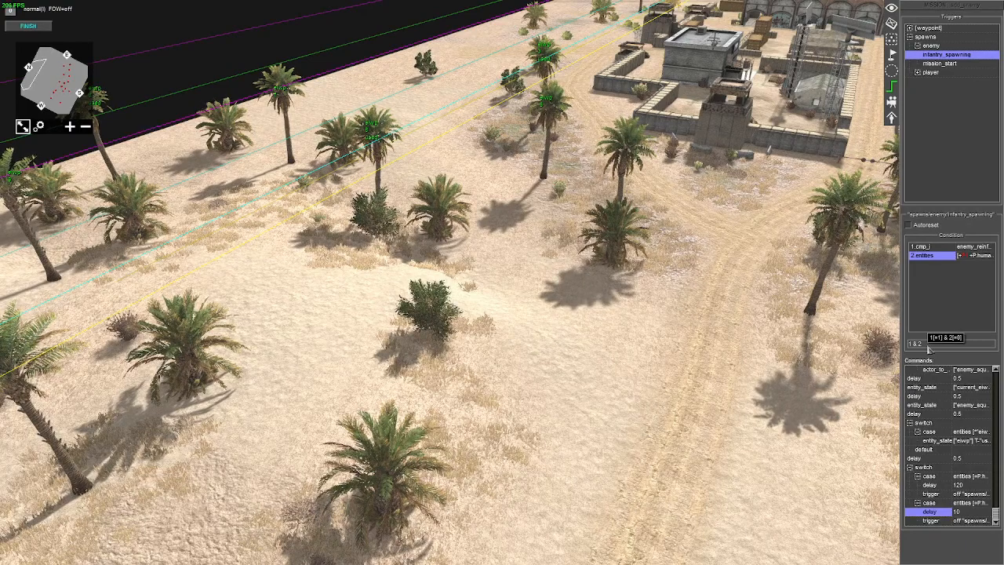
{"action": "middle_click_drag", "start_coordinate": [672, 340], "coordinate": [702, 313]}
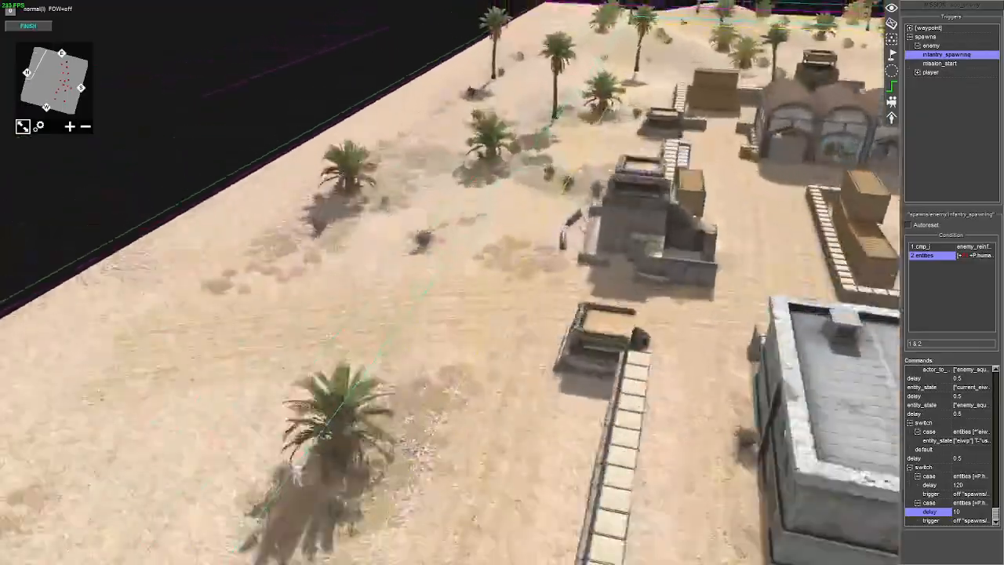
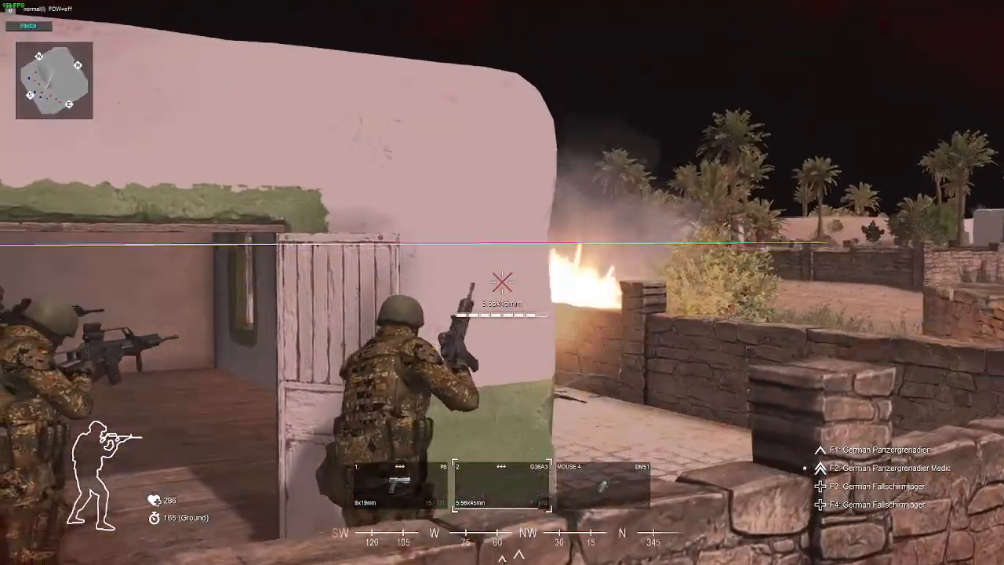
{"action": "key", "text": "w"}
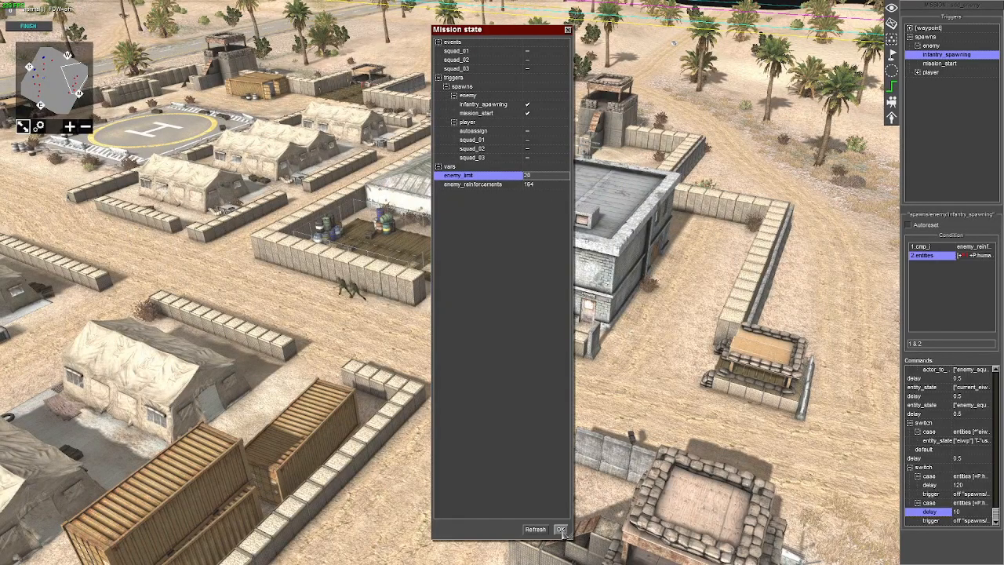
Close the mission state and add a new trigger named spawns/enemy/progress/30
{"action": "left_click", "coordinate": [561, 529]}
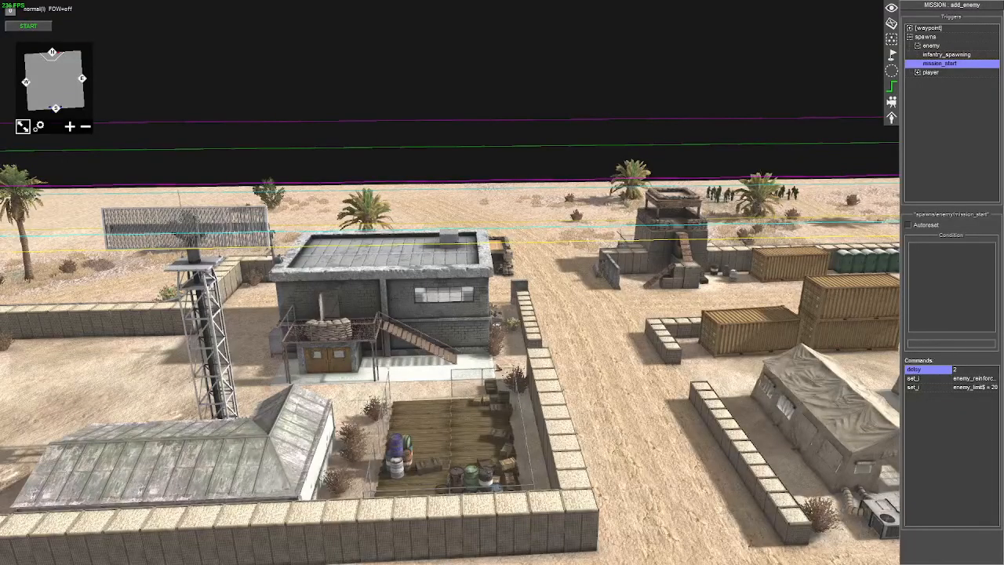
{"action": "right_click", "coordinate": [931, 65]}
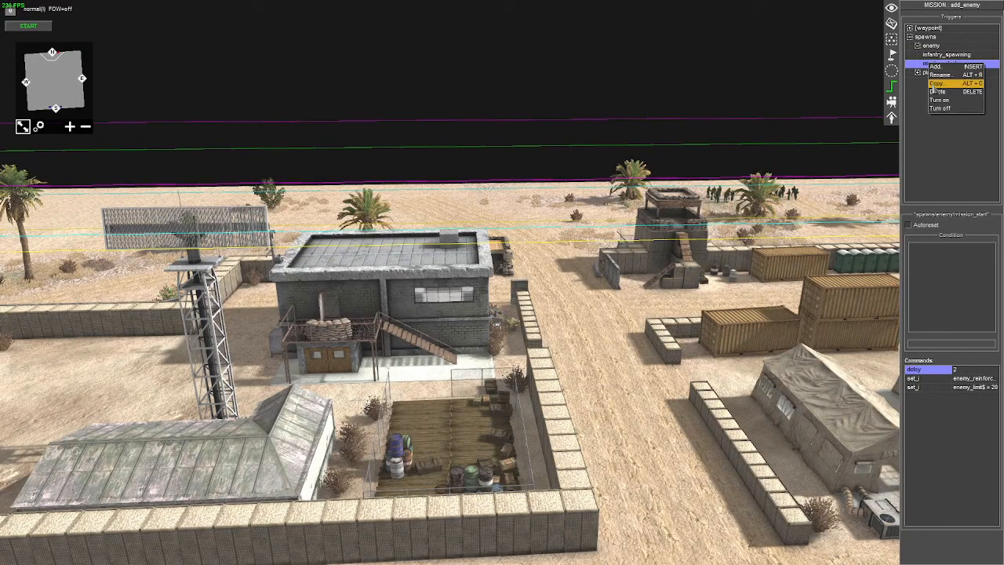
{"action": "left_click", "coordinate": [931, 73]}
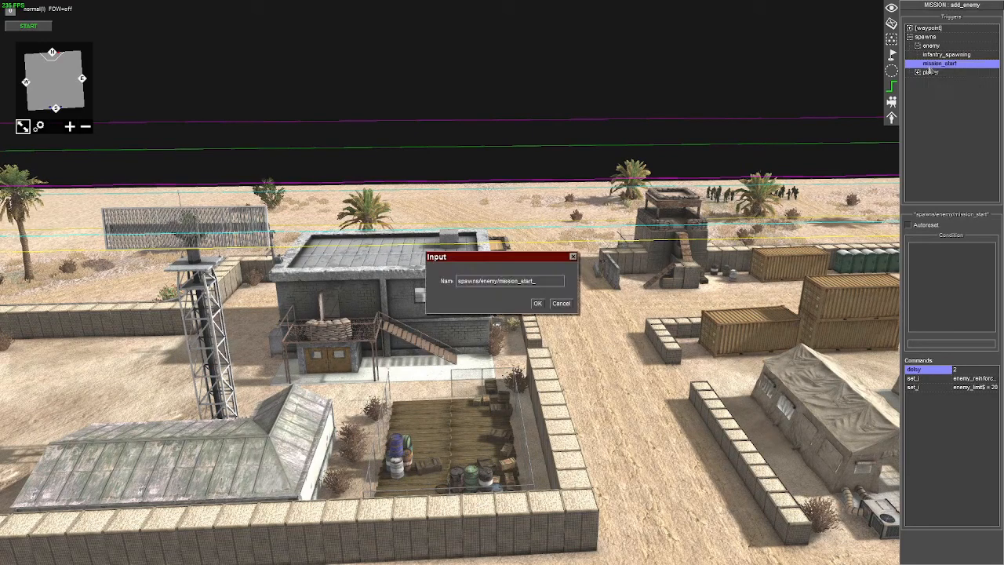
{"action": "key", "text": "BackSpace"}
{"action": "type", "text": "progress/30"}
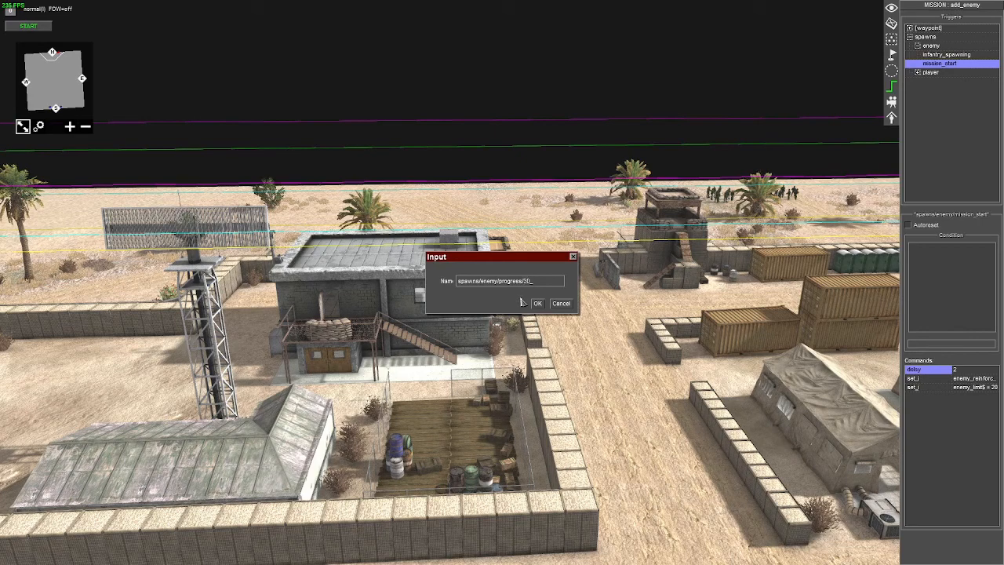
{"action": "left_click", "coordinate": [538, 303]}
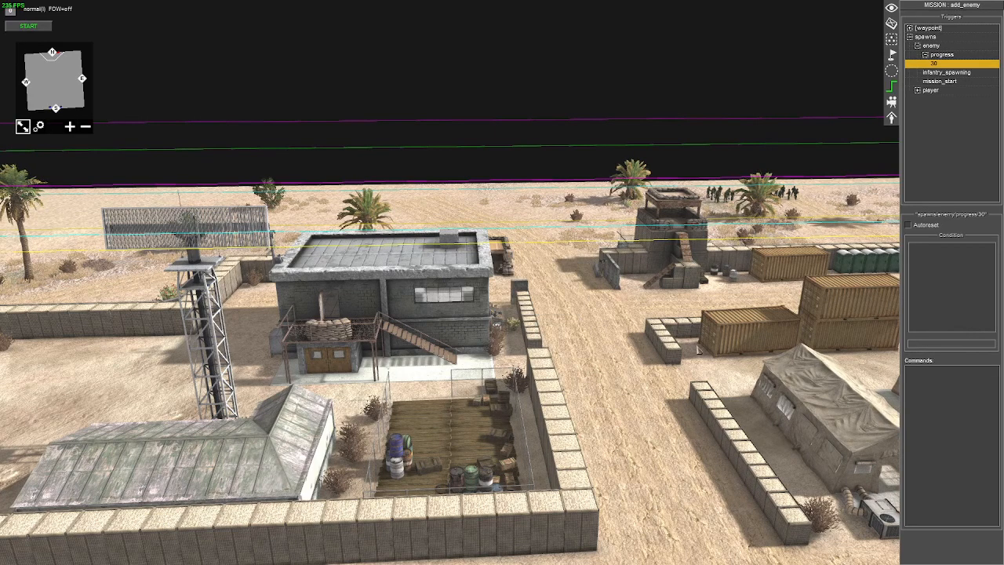
Add a cmp_i condition to the progress/30 trigger that checks enemy_reinforcements$ < 150
{"action": "right_click", "coordinate": [931, 303]}
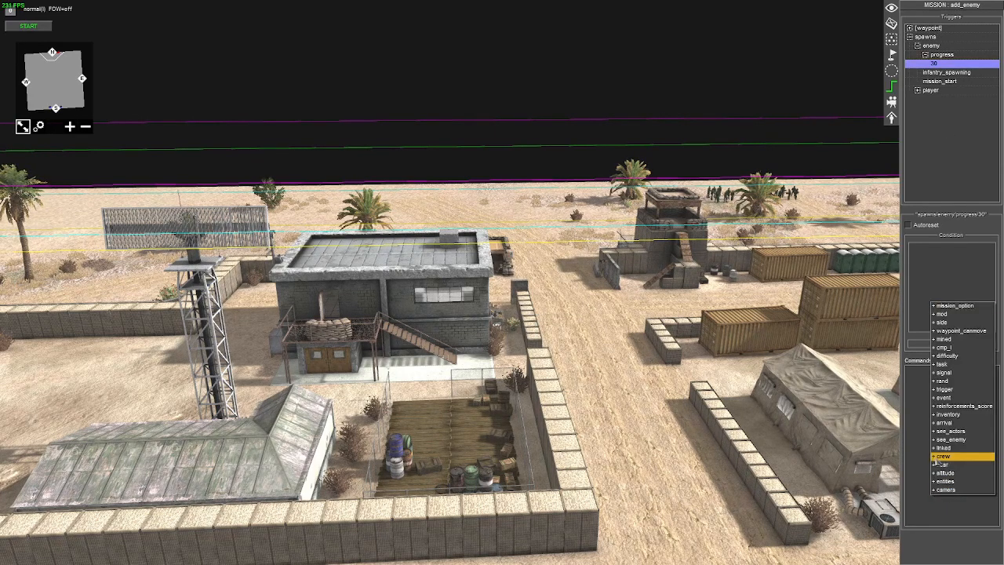
{"action": "left_click", "coordinate": [946, 349]}
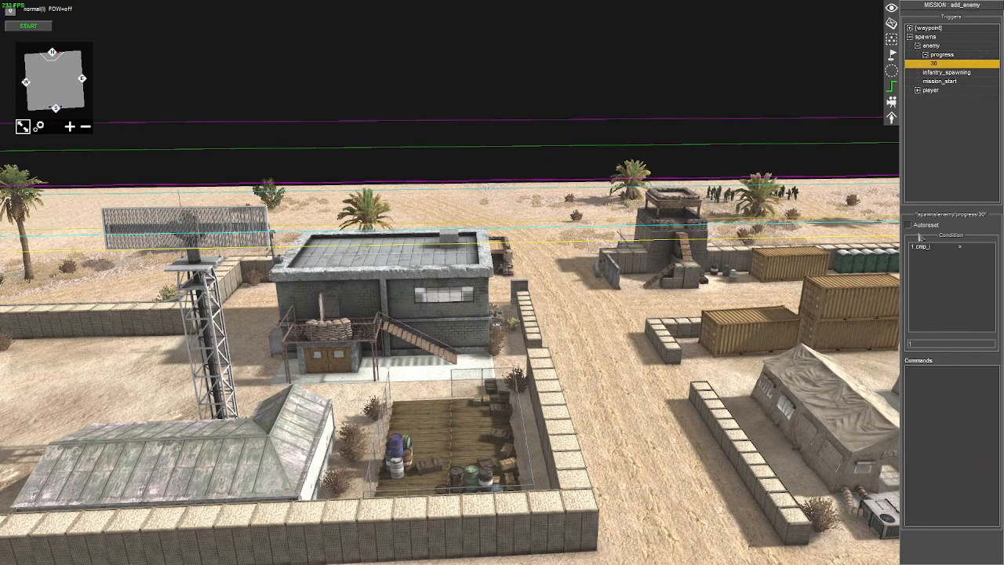
{"action": "left_click", "coordinate": [582, 215]}
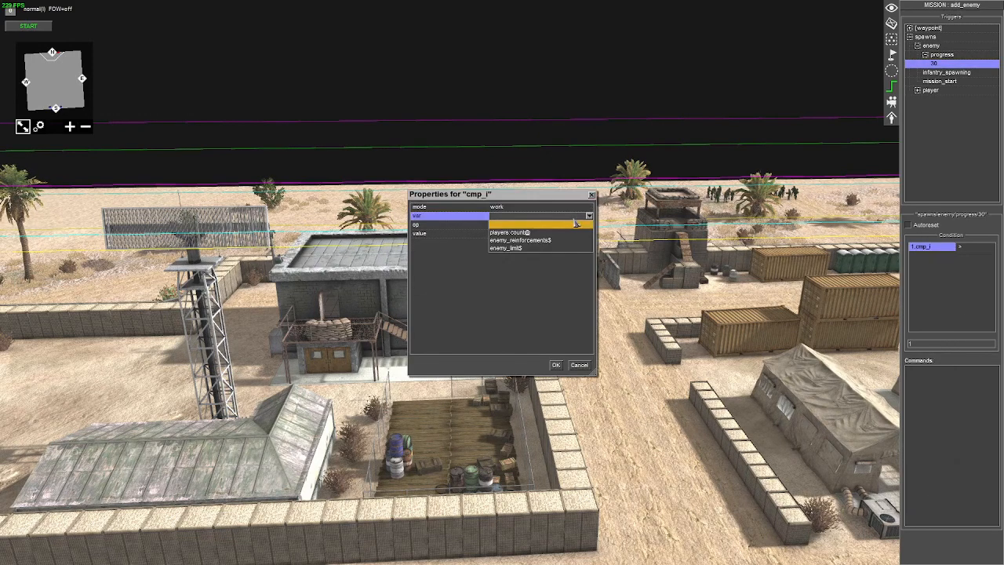
{"action": "left_click", "coordinate": [540, 241]}
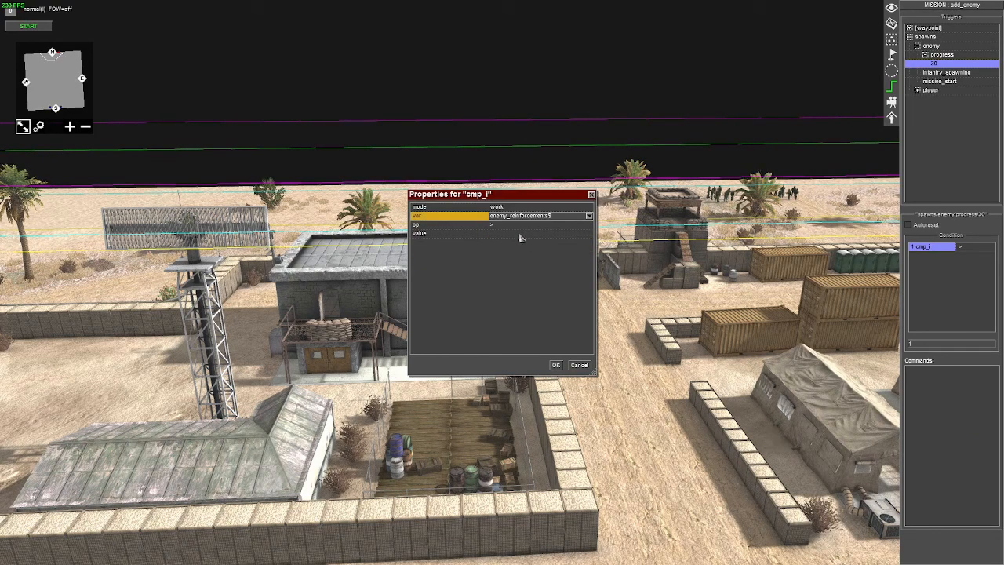
{"action": "left_click", "coordinate": [510, 226]}
{"action": "left_click", "coordinate": [502, 250]}
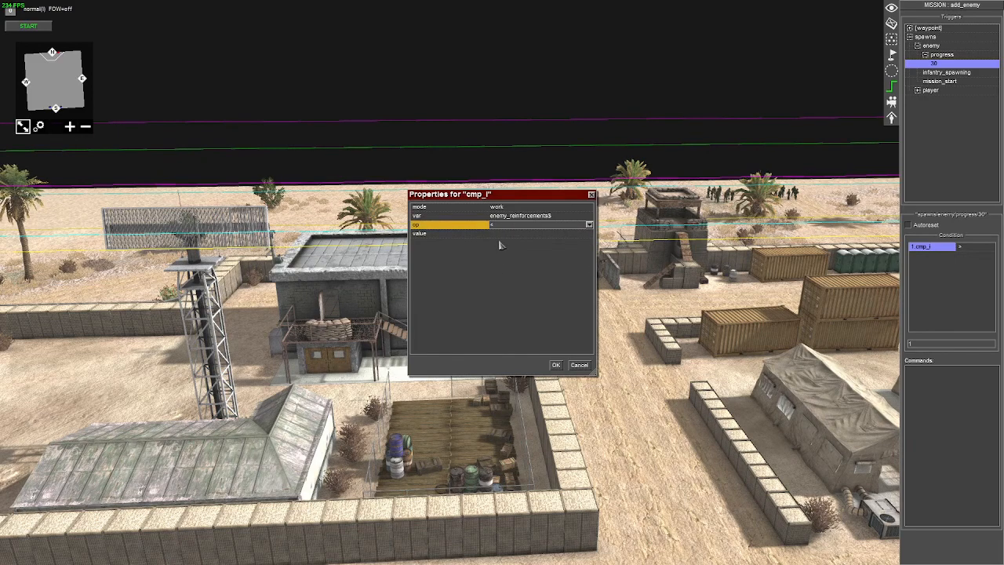
{"action": "left_click", "coordinate": [502, 234]}
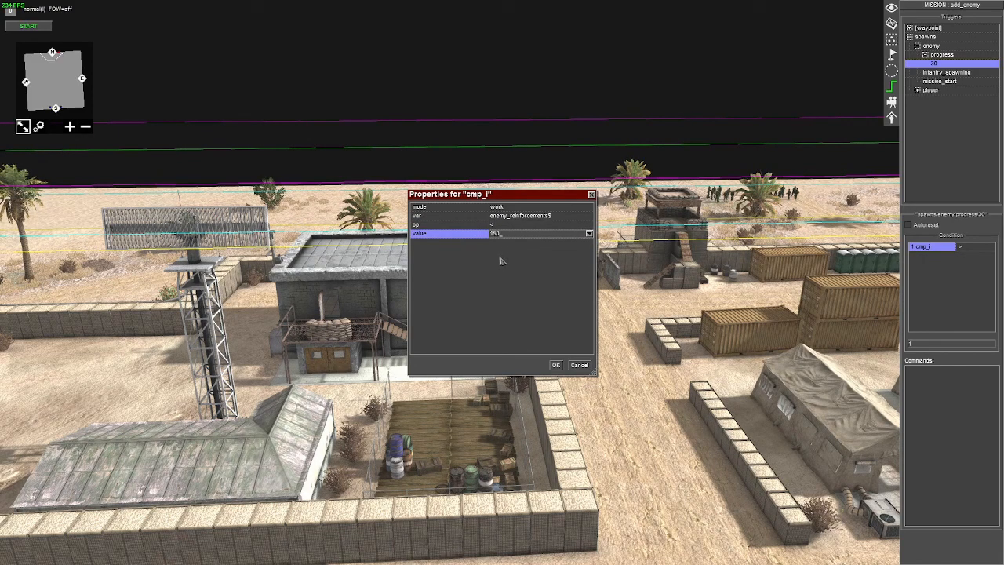
{"action": "type", "text": "150"}
{"action": "key", "text": "Return"}
Add a set_i command to the progress/30 trigger that sets enemy_limit$ = 30
{"action": "right_click", "coordinate": [940, 384]}
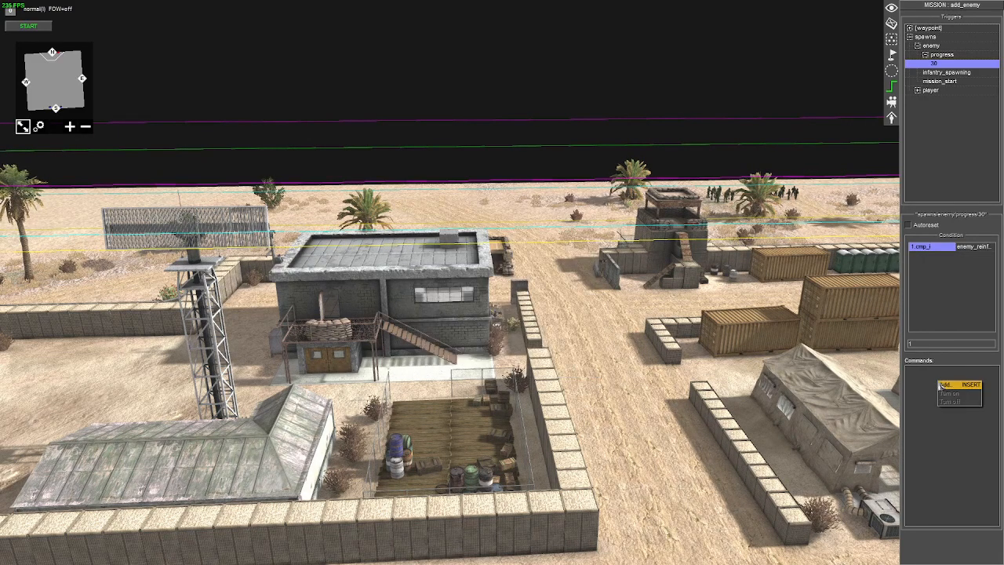
{"action": "left_click", "coordinate": [945, 384]}
{"action": "double_click", "coordinate": [463, 192]}
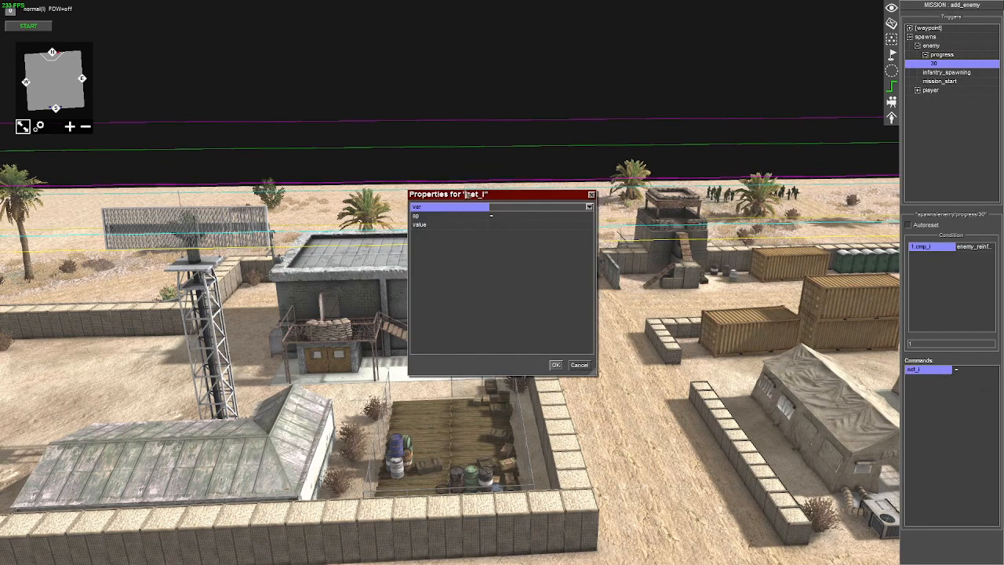
{"action": "left_click", "coordinate": [590, 206]}
{"action": "left_click", "coordinate": [510, 235]}
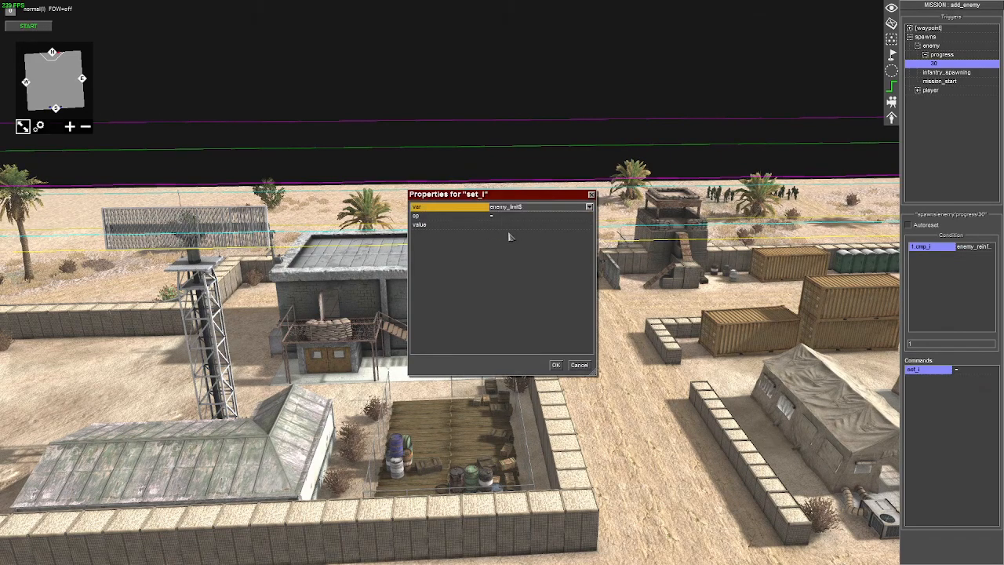
{"action": "left_click", "coordinate": [505, 230]}
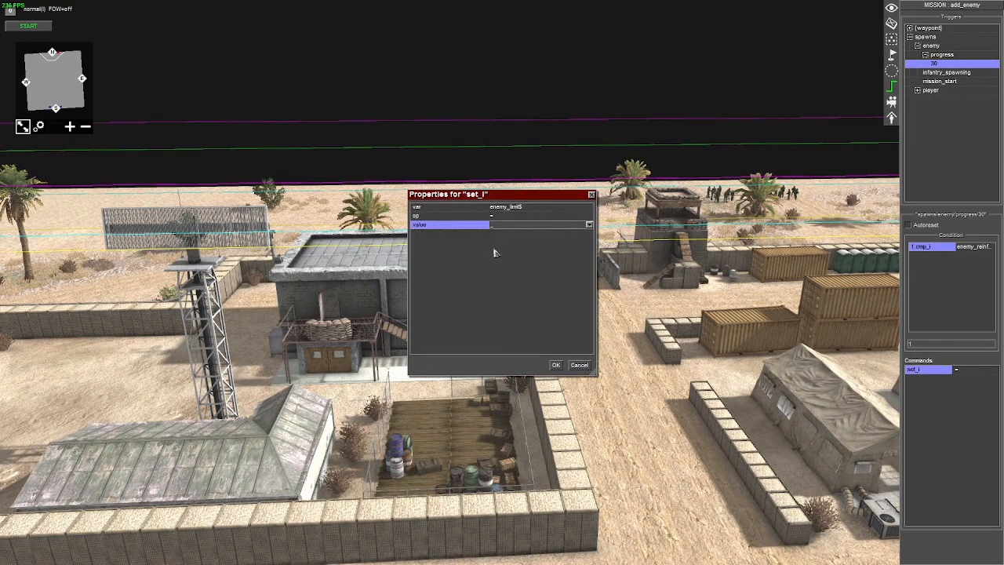
{"action": "type", "text": "30"}
{"action": "key", "text": "Return"}
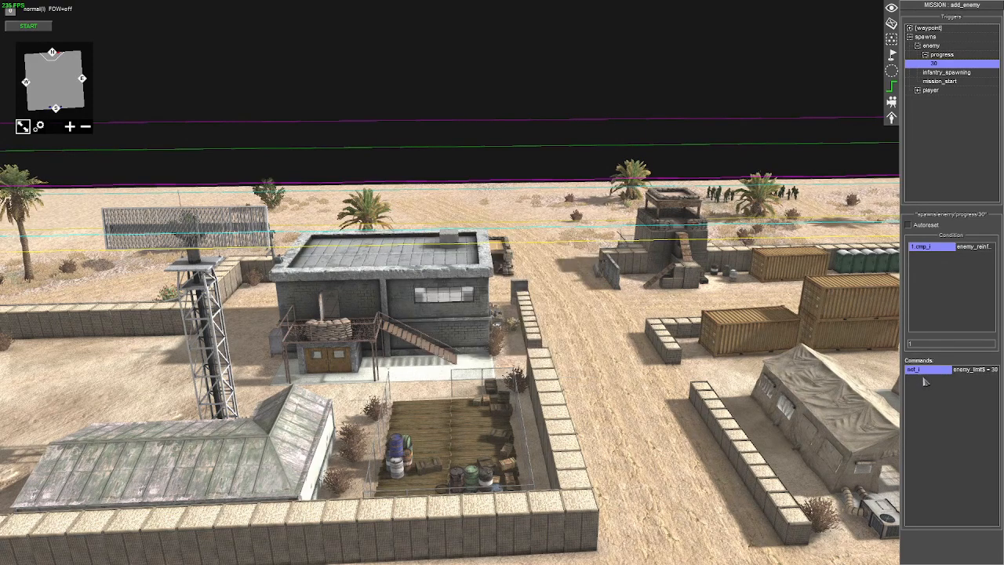
Review the cmp_i condition of the progress/30 trigger and copy the trigger as spawns/enemy/progress/40
{"action": "double_click", "coordinate": [948, 250]}
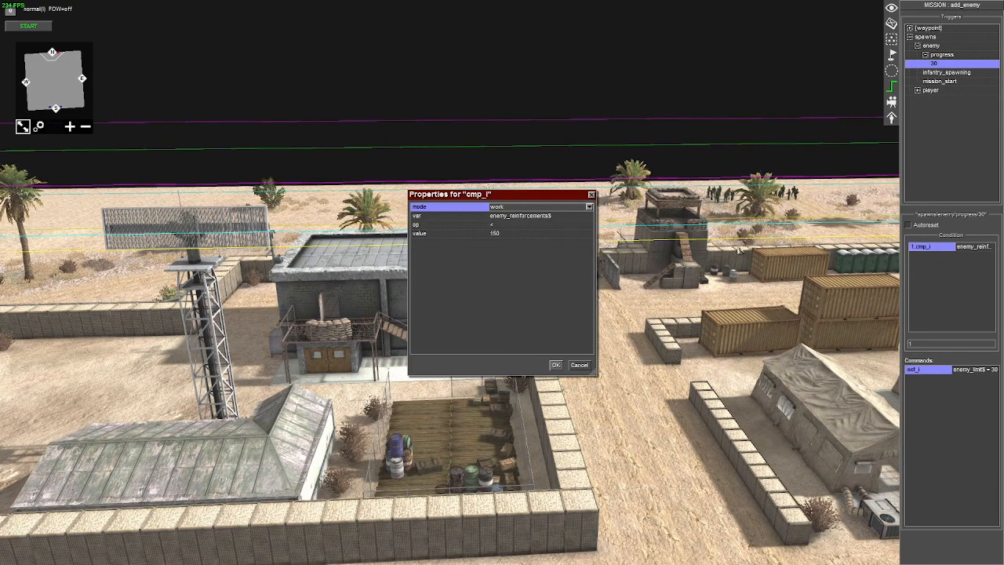
{"action": "left_click", "coordinate": [554, 365]}
{"action": "right_click", "coordinate": [933, 64]}
{"action": "left_click", "coordinate": [953, 83]}
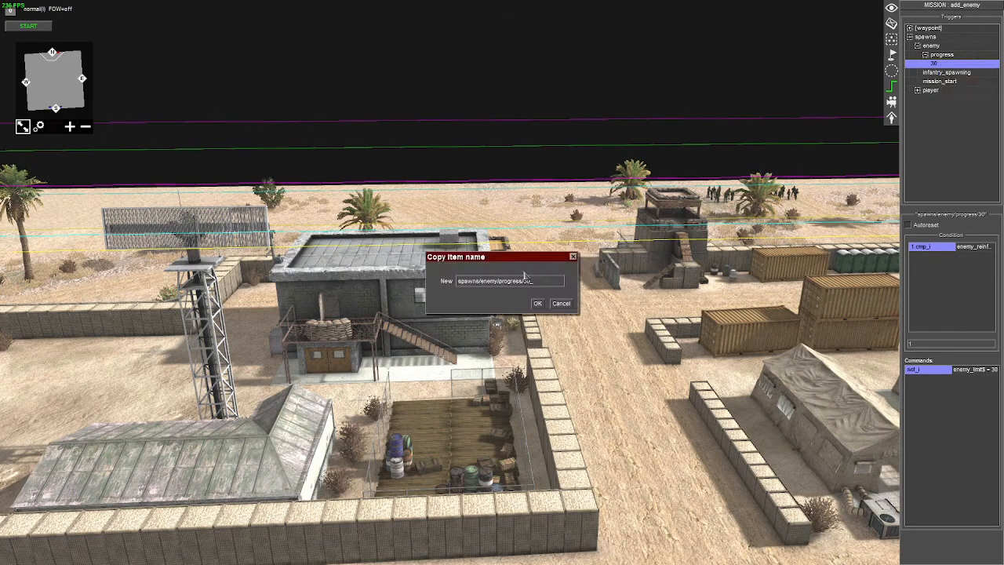
{"action": "type", "text": "40"}
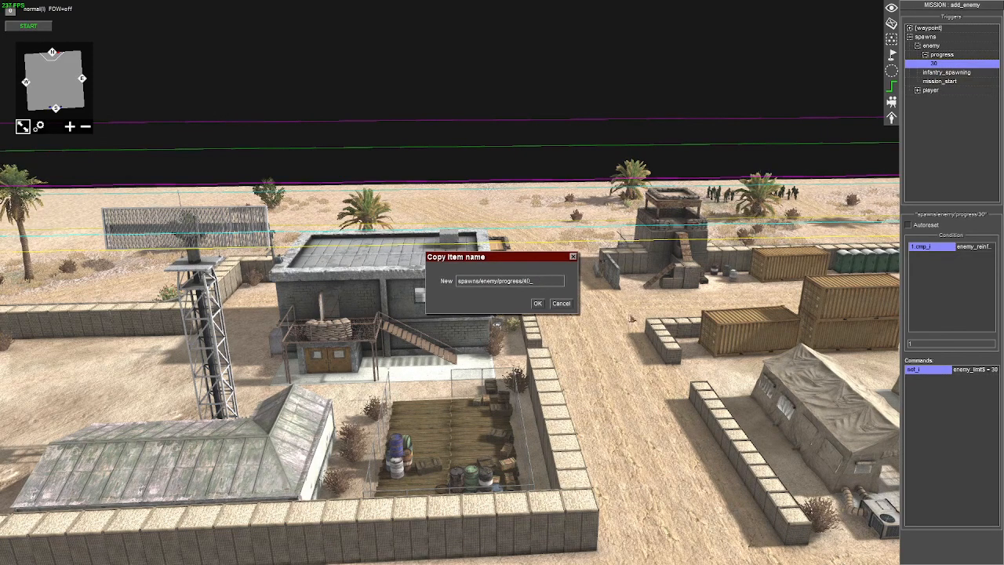
{"action": "key", "text": "Return"}
Set the enemy_limit$ value in the progress/40 trigger's set_i command to 40
{"action": "double_click", "coordinate": [918, 371]}
{"action": "left_click", "coordinate": [513, 227]}
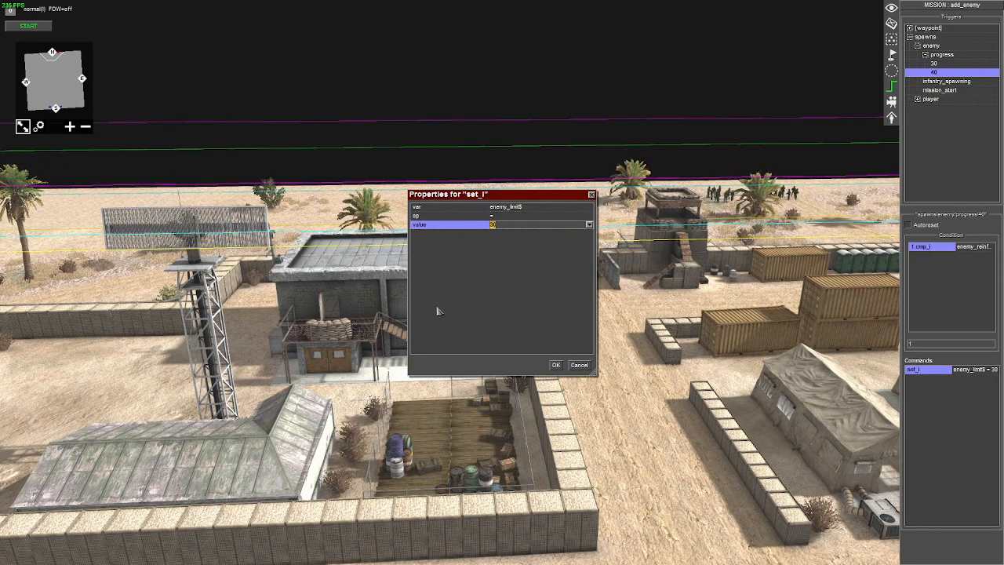
{"action": "type", "text": "40"}
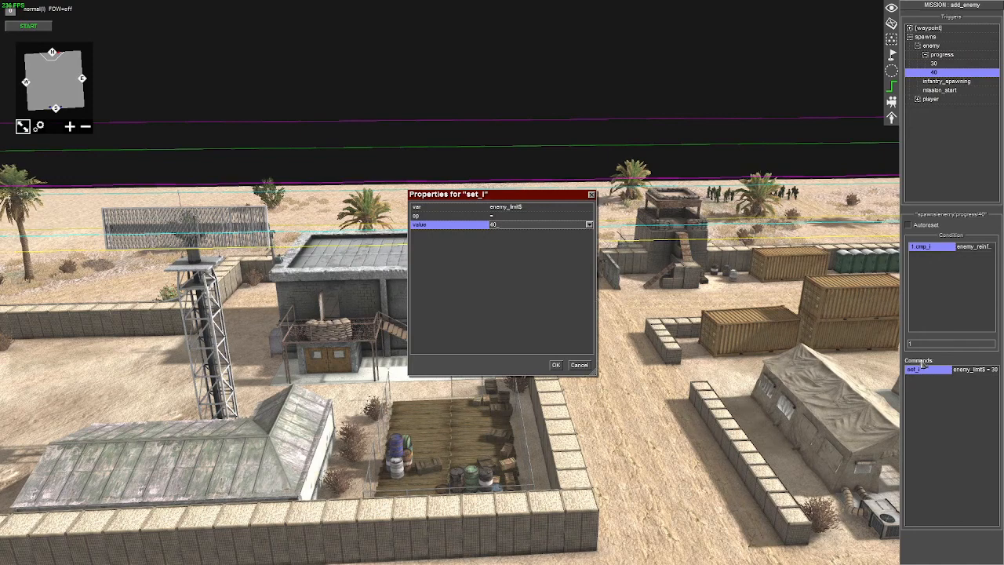
{"action": "key", "text": "Return"}
Copy the spawns/enemy/progress/40 trigger
{"action": "right_click", "coordinate": [934, 73]}
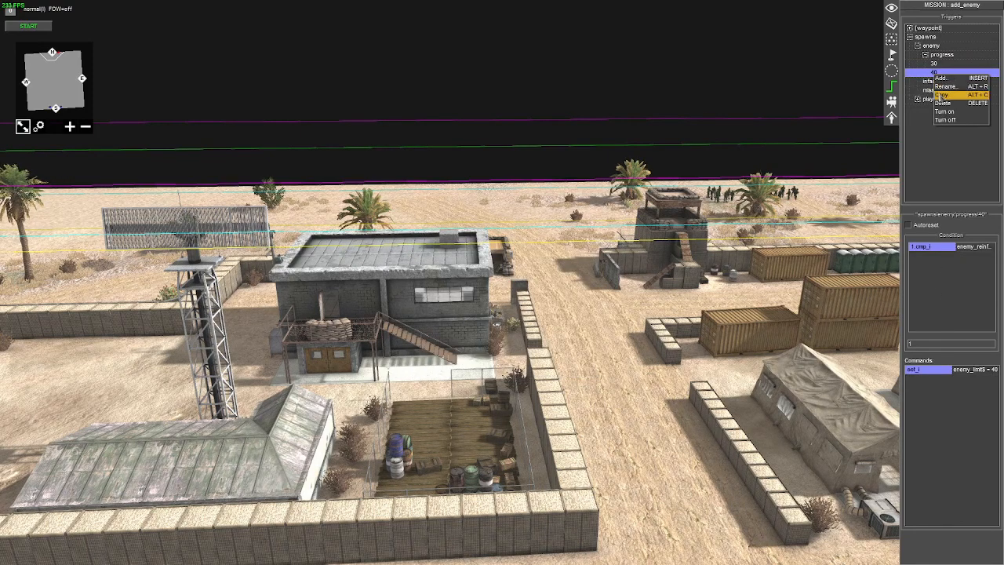
Change the enemy_reinforcements$ comparison value in the cmp_i condition of the enemy progress trigger 40
{"action": "left_click", "coordinate": [926, 252]}
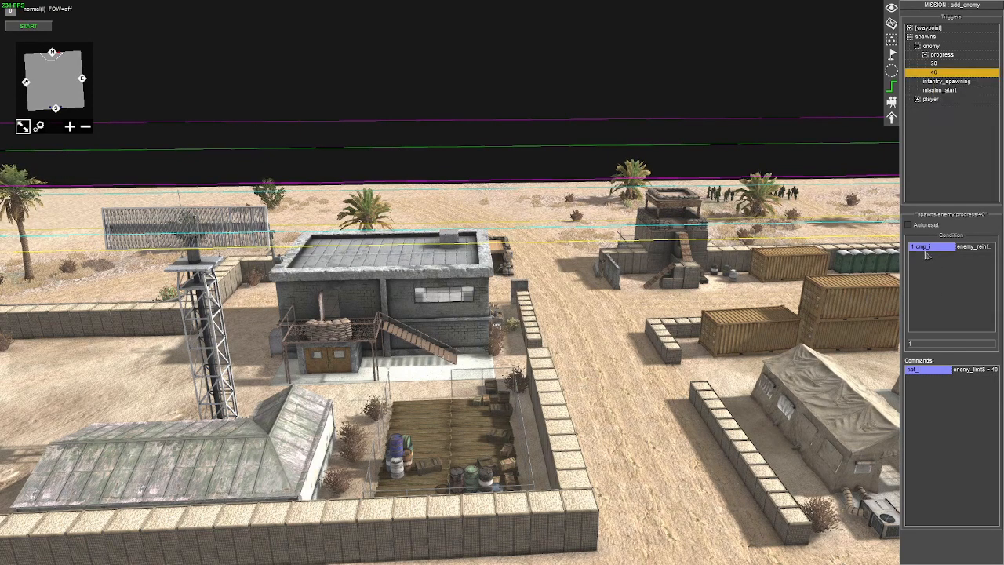
{"action": "double_click", "coordinate": [926, 249]}
{"action": "left_click", "coordinate": [503, 234]}
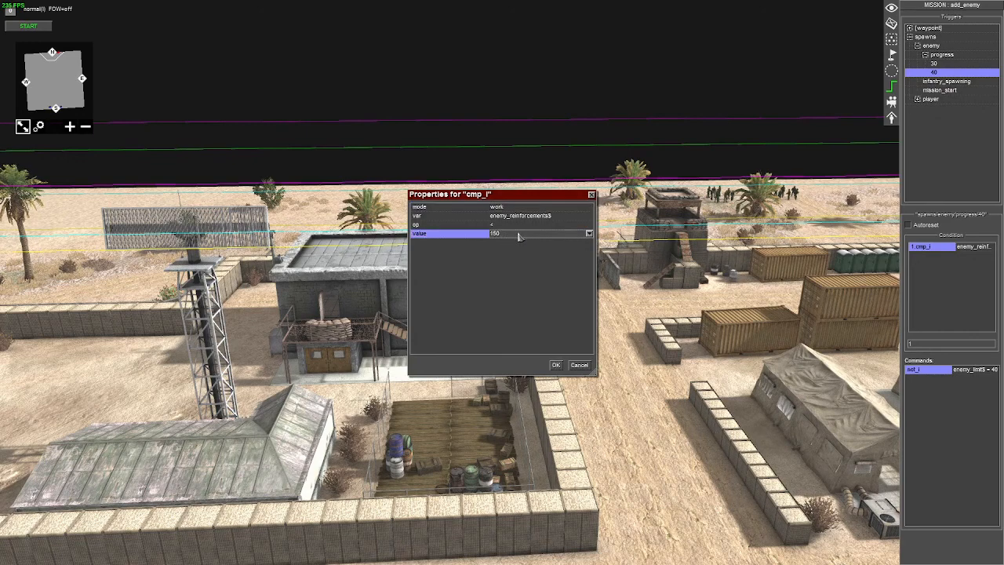
{"action": "left_click", "coordinate": [519, 234]}
{"action": "type", "text": "12"}
{"action": "key", "text": "Return"}
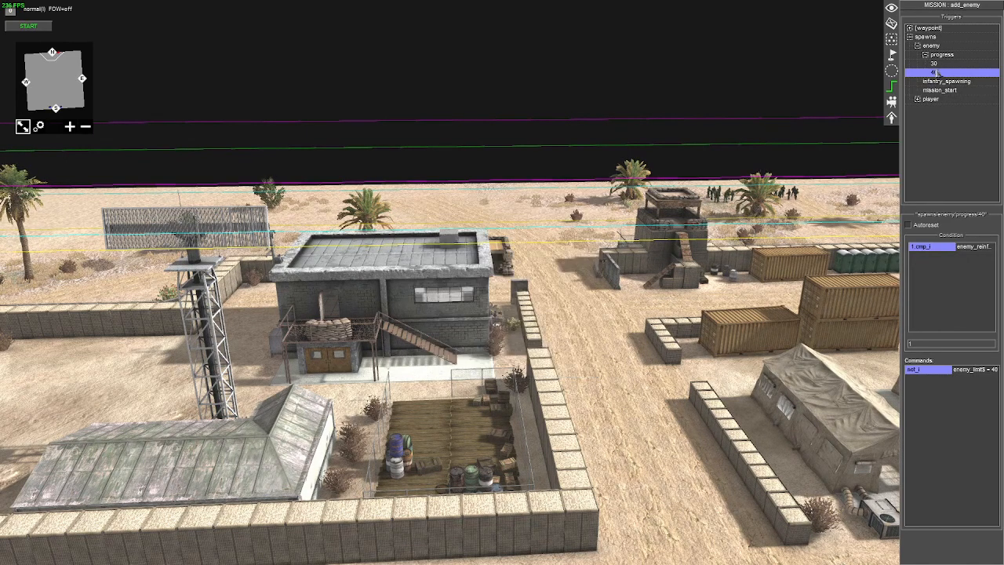
Check the enemy_limit$ command and the cmp_i condition of the enemy progress trigger 30
{"action": "left_click", "coordinate": [934, 64]}
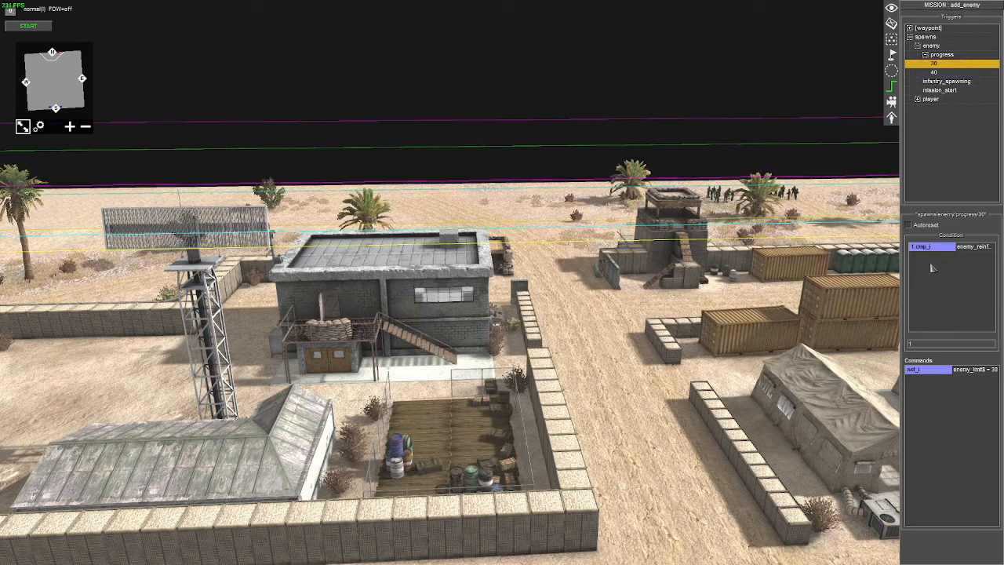
{"action": "double_click", "coordinate": [939, 371]}
{"action": "key", "text": "Escape"}
{"action": "double_click", "coordinate": [931, 247]}
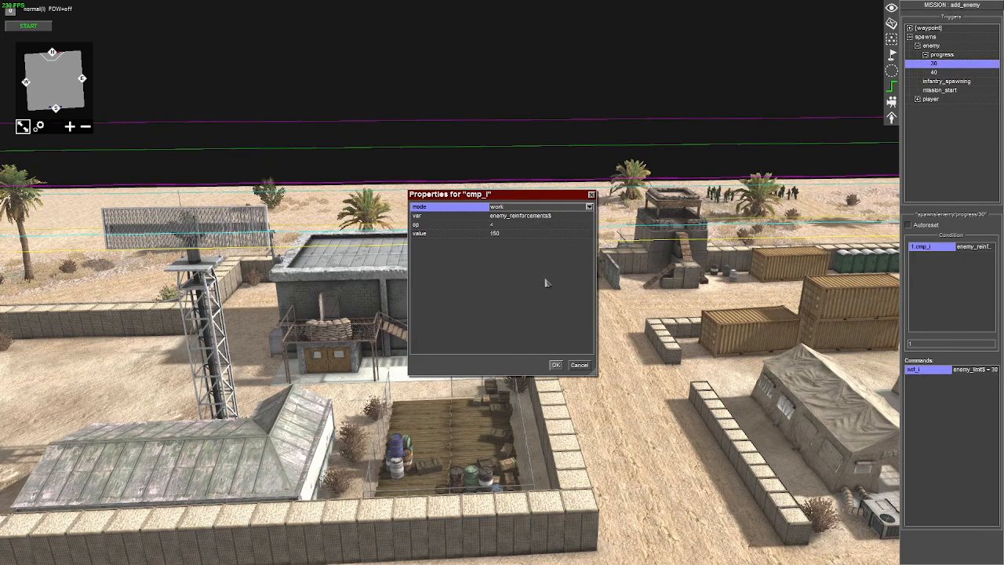
{"action": "left_click", "coordinate": [556, 366]}
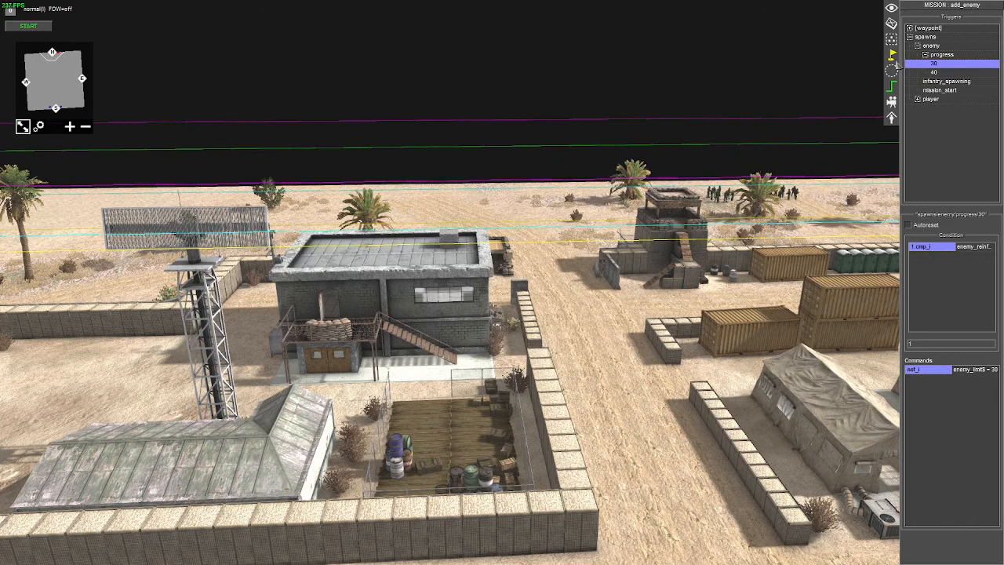
Copy the progress trigger 40 as a new trigger named spawns/enemy/progress/50
{"action": "left_click", "coordinate": [951, 73]}
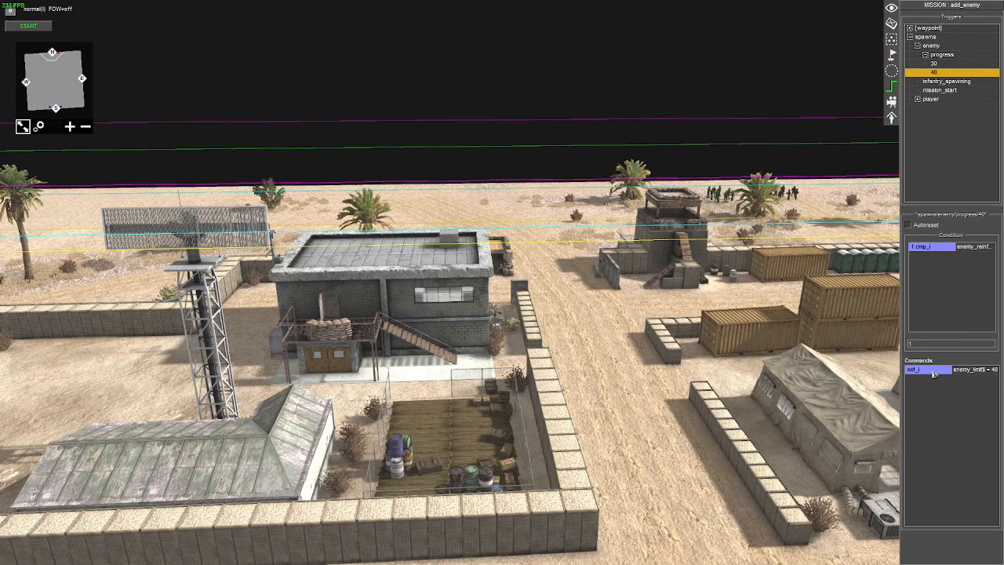
{"action": "right_click", "coordinate": [941, 79]}
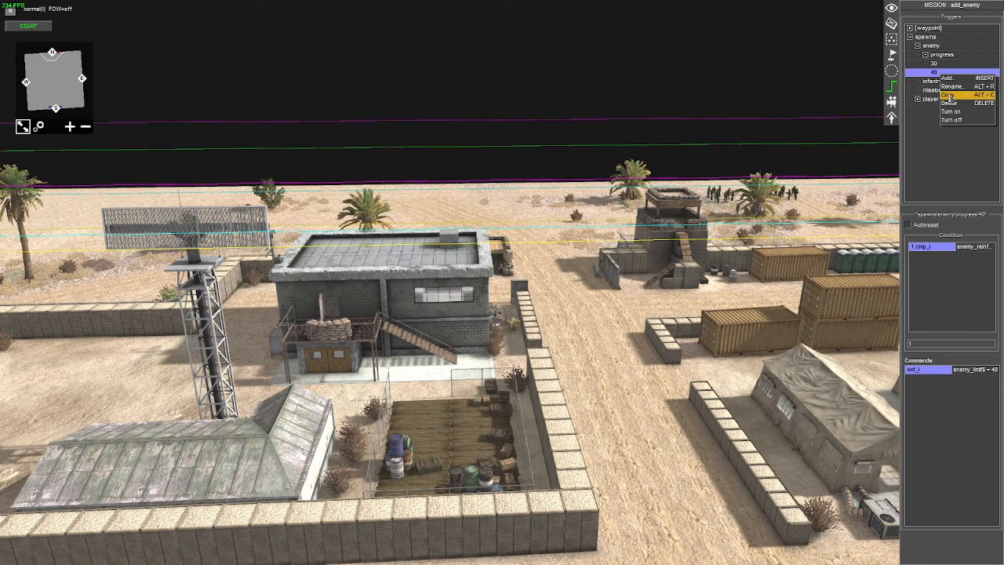
{"action": "left_click", "coordinate": [964, 99]}
{"action": "type", "text": "50"}
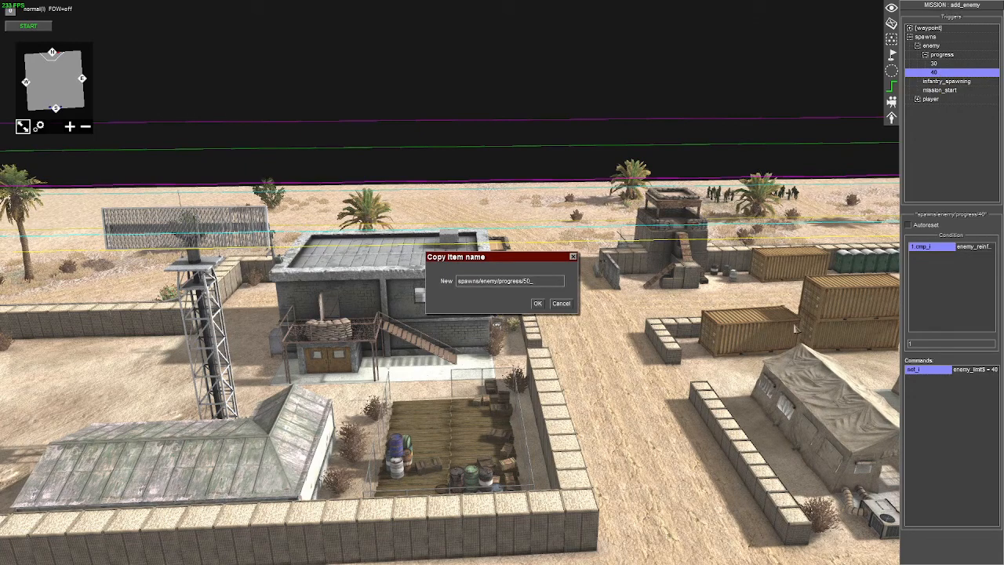
{"action": "key", "text": "Return"}
For trigger 50, set the enemy_reinforcements$ comparison value to 100 and the enemy_limit$ value in its set_i command to 50
{"action": "double_click", "coordinate": [930, 246]}
{"action": "left_click", "coordinate": [516, 234]}
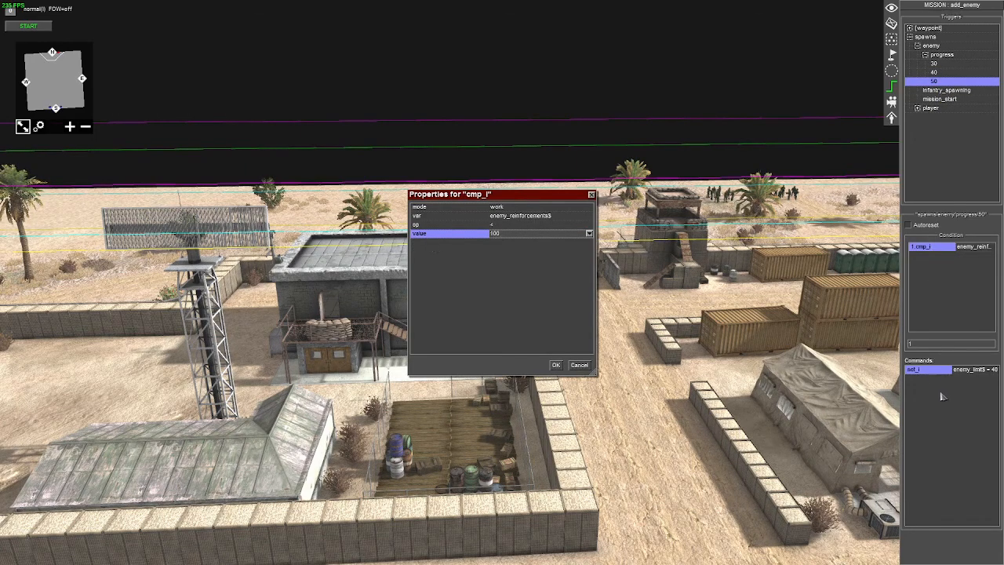
{"action": "key", "text": "Return"}
{"action": "double_click", "coordinate": [930, 368]}
{"action": "left_click", "coordinate": [532, 227]}
{"action": "type", "text": "50"}
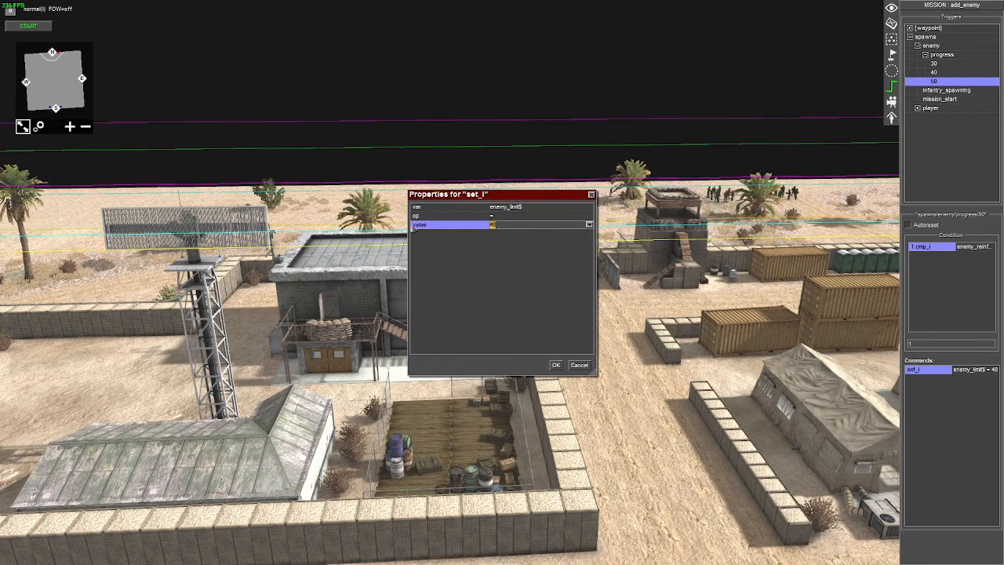
{"action": "key", "text": "Return"}
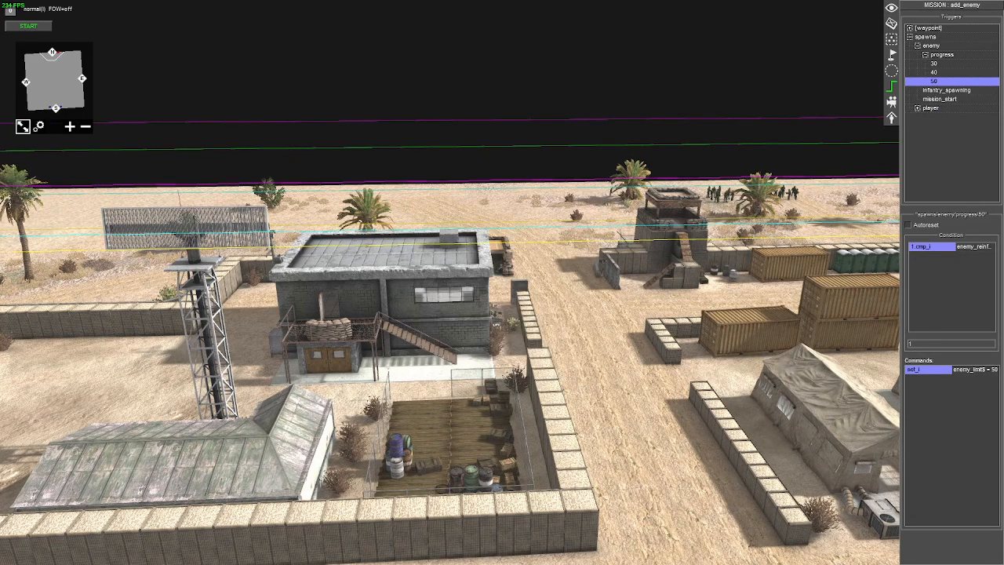
Copy the progress trigger 50 as a new trigger named spawns/enemy/progress/60
{"action": "right_click", "coordinate": [934, 83]}
{"action": "left_click", "coordinate": [942, 109]}
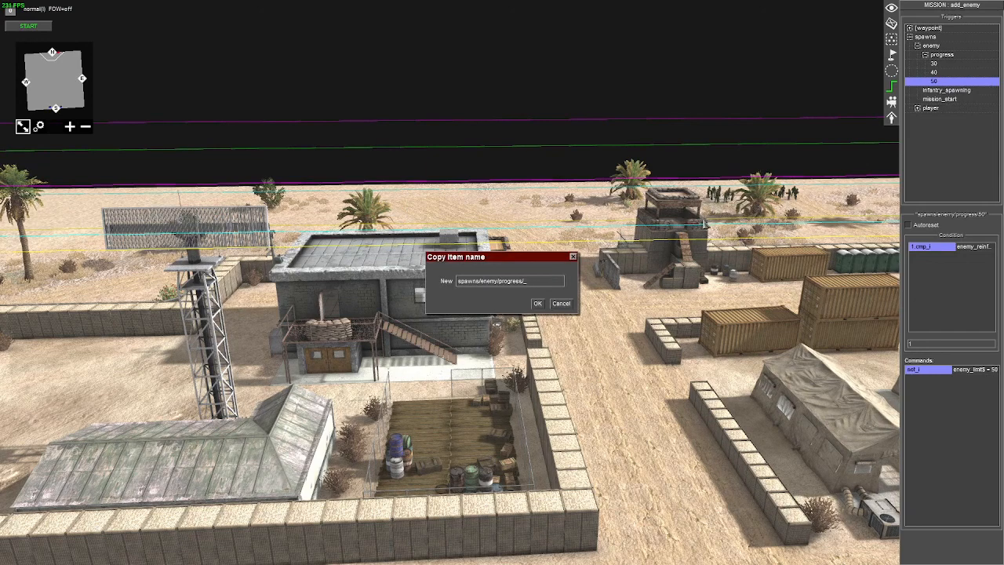
{"action": "type", "text": "60"}
{"action": "key", "text": "Return"}
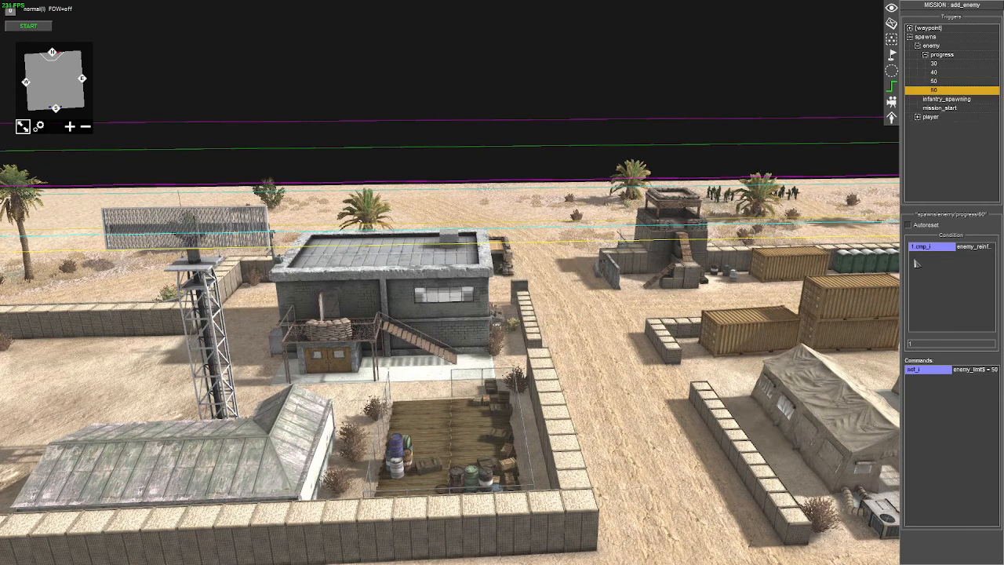
Set the enemy_reinforcements$ comparison value in trigger 60's cmp_i condition to 75
{"action": "double_click", "coordinate": [933, 247]}
{"action": "left_click", "coordinate": [511, 233]}
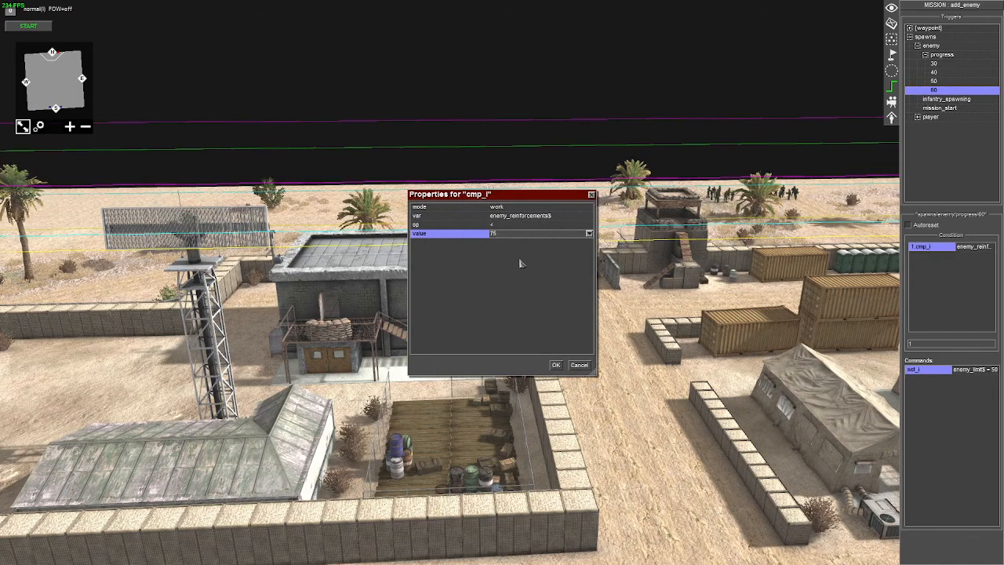
{"action": "key", "text": "Return"}
Set the enemy_limit$ value in trigger 60's set_i command to 60 and save the mission
{"action": "double_click", "coordinate": [925, 370]}
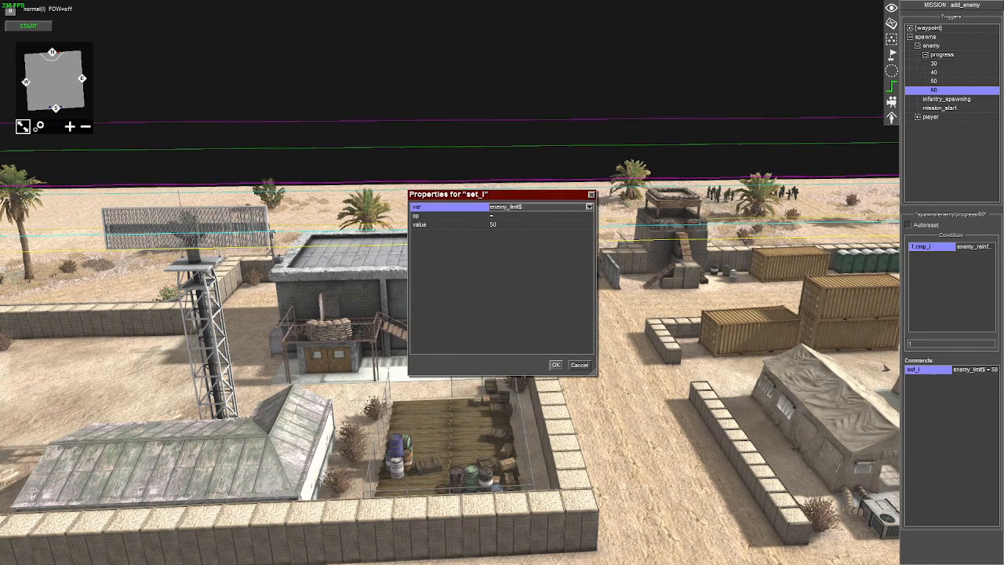
{"action": "left_click", "coordinate": [515, 226]}
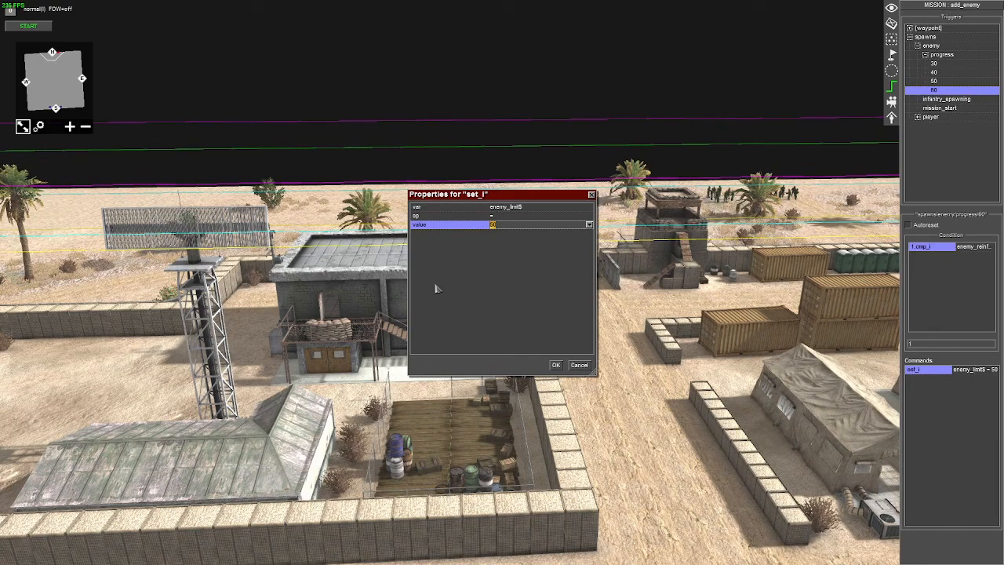
{"action": "key", "text": "Return"}
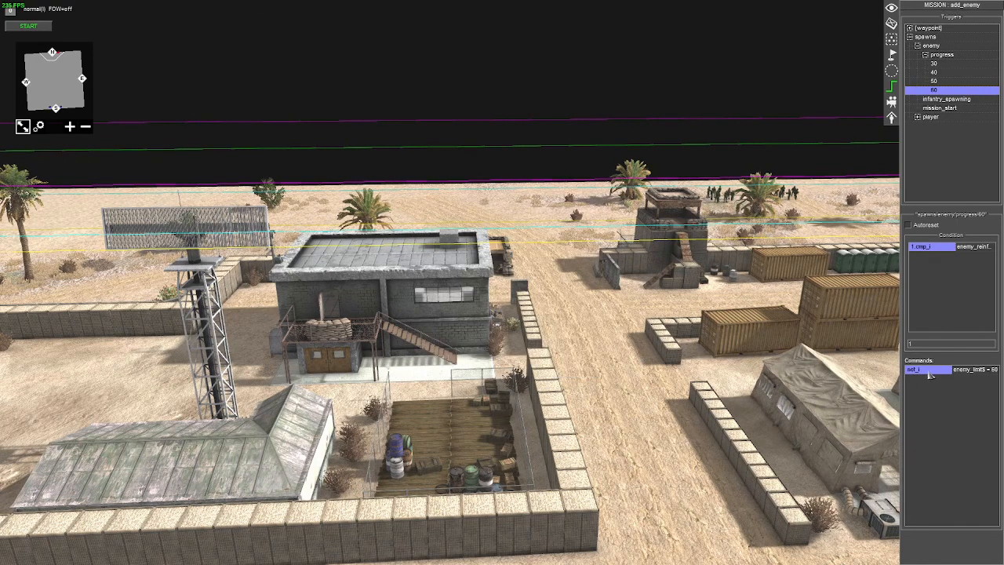
{"action": "double_click", "coordinate": [925, 370]}
{"action": "key", "text": "Return"}
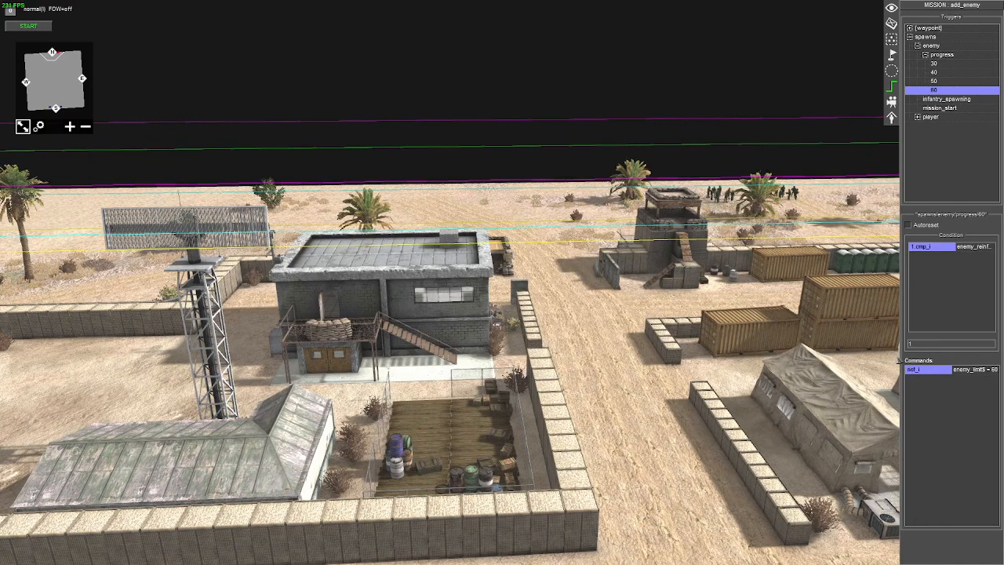
{"action": "key", "text": "Escape"}
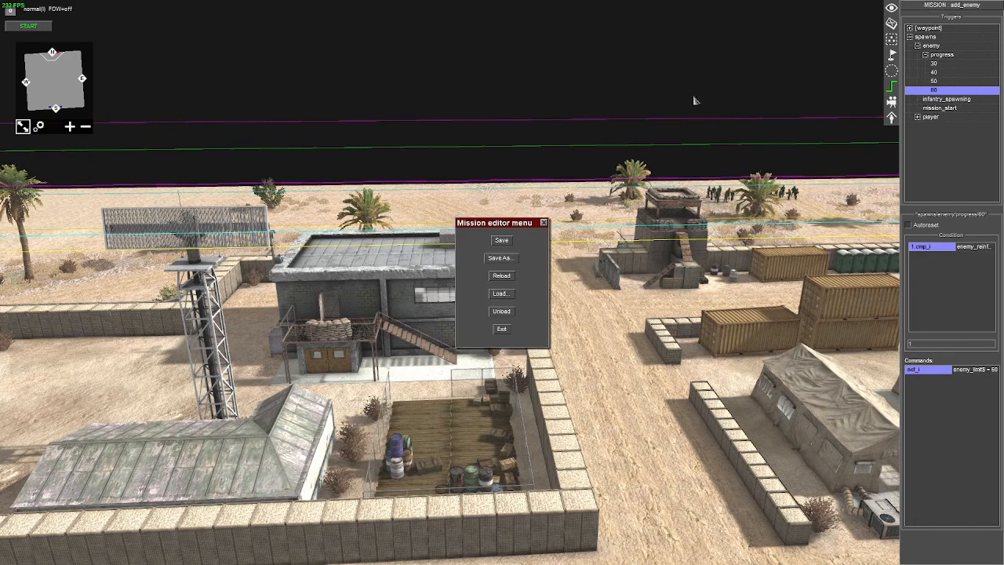
{"action": "left_click", "coordinate": [494, 242]}
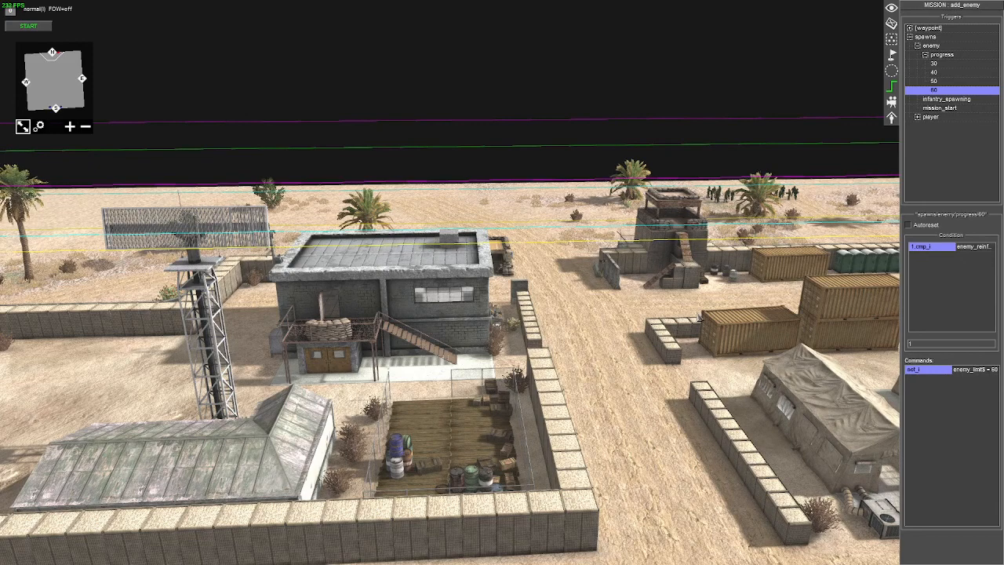
In the mission's reinforcements properties, set scoreTotal to 2000 and scoreCurrent to 500
{"action": "key", "text": "alt+e"}
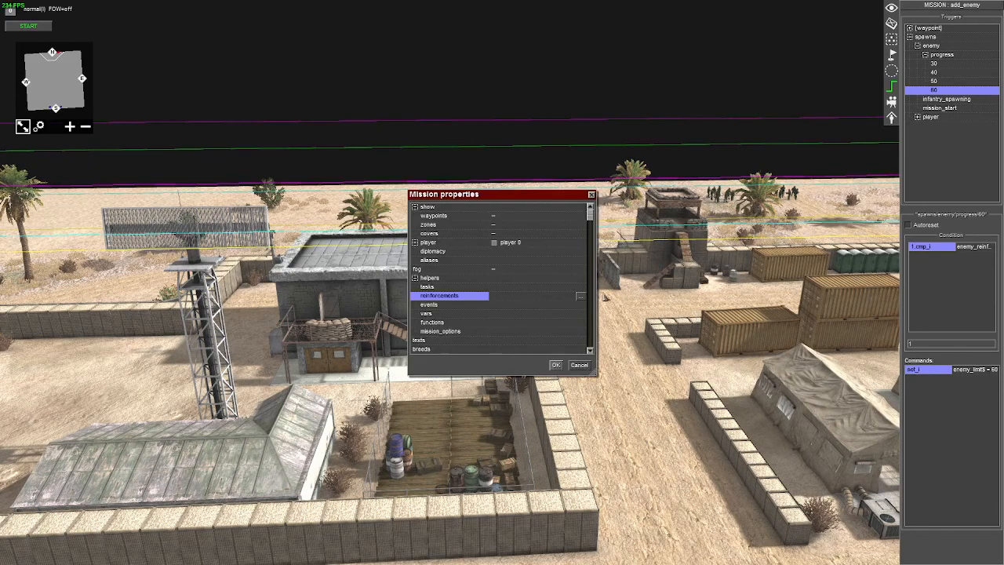
{"action": "double_click", "coordinate": [460, 298]}
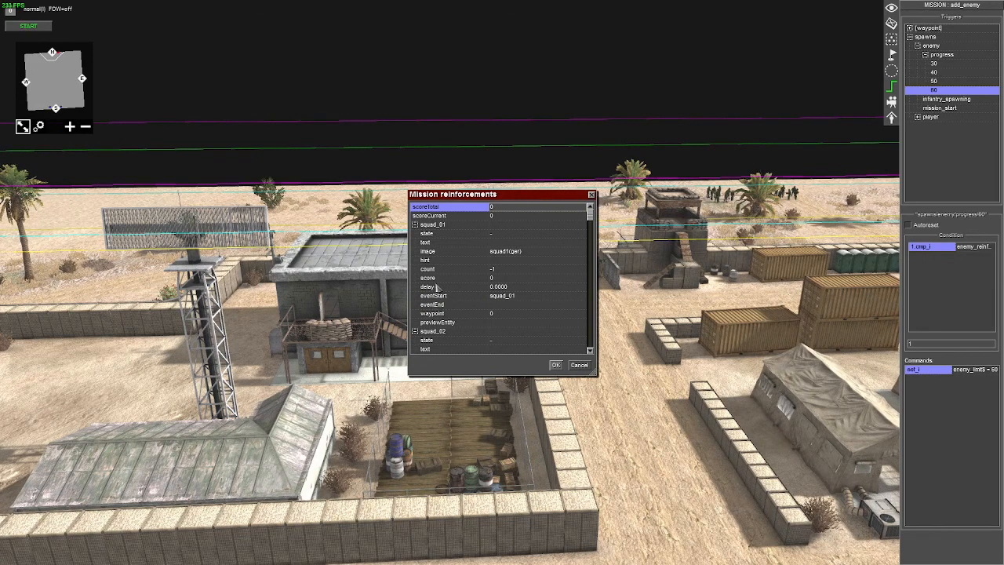
{"action": "left_click", "coordinate": [502, 282]}
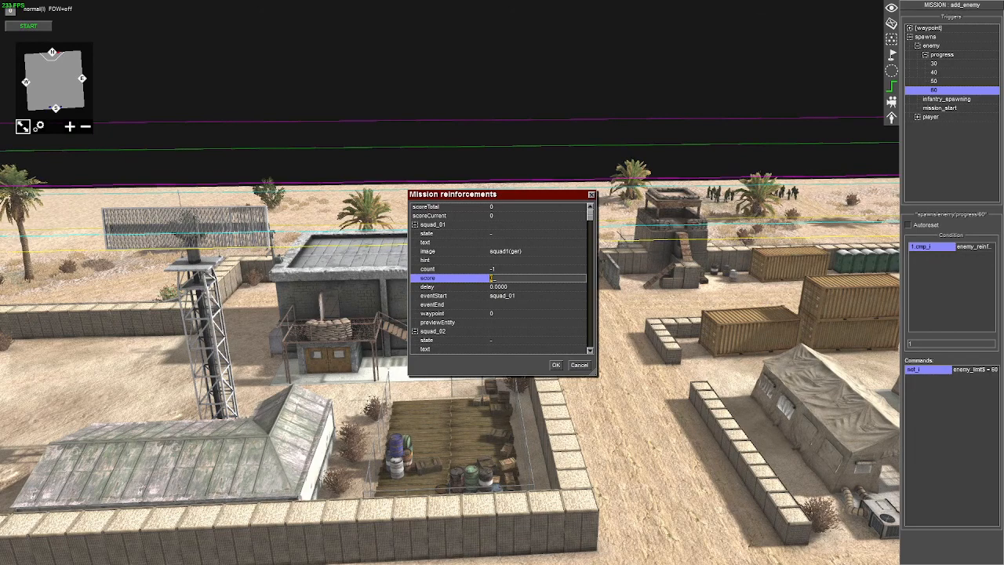
{"action": "left_click", "coordinate": [516, 212]}
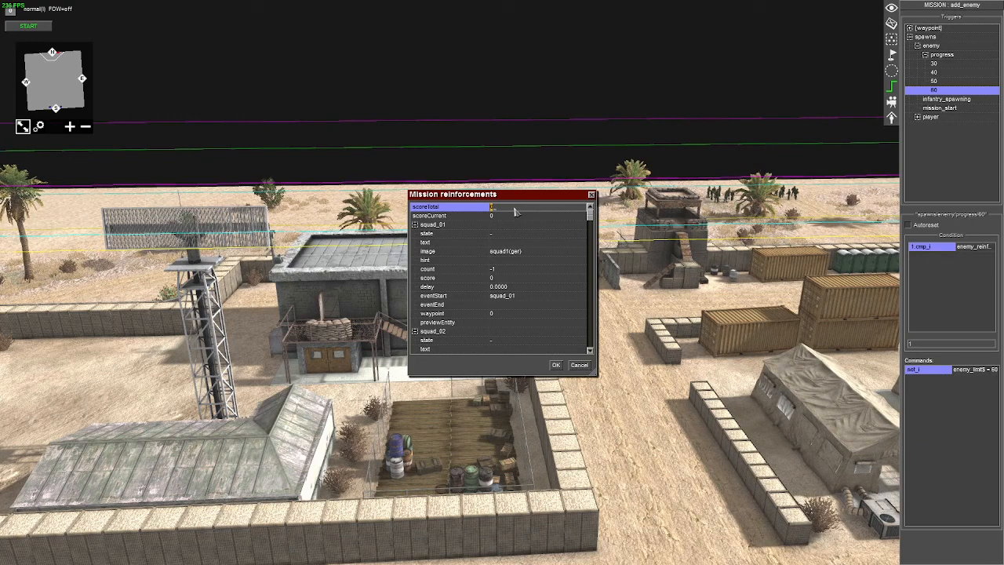
{"action": "type", "text": "000"}
{"action": "left_click", "coordinate": [502, 216]}
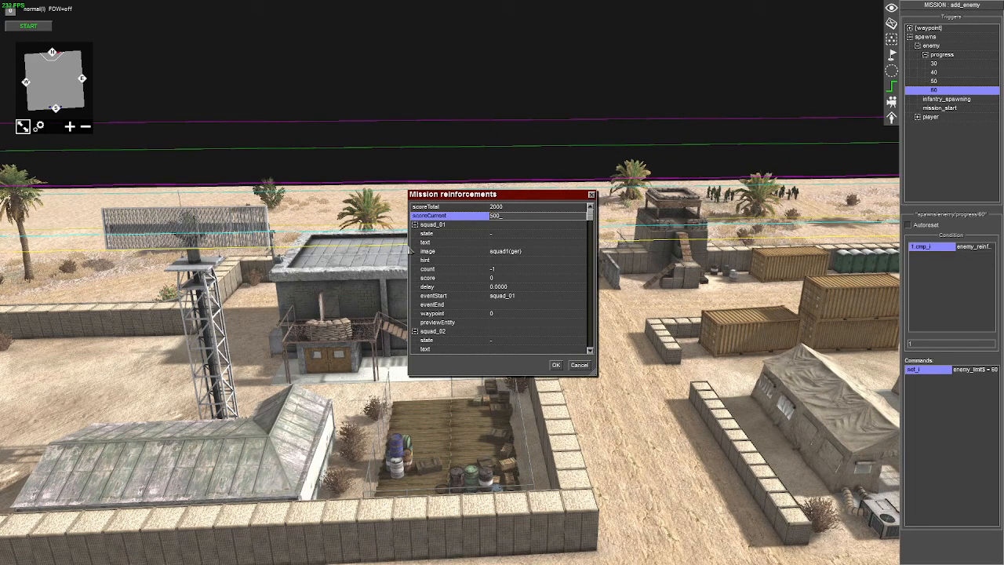
{"action": "left_click", "coordinate": [506, 305]}
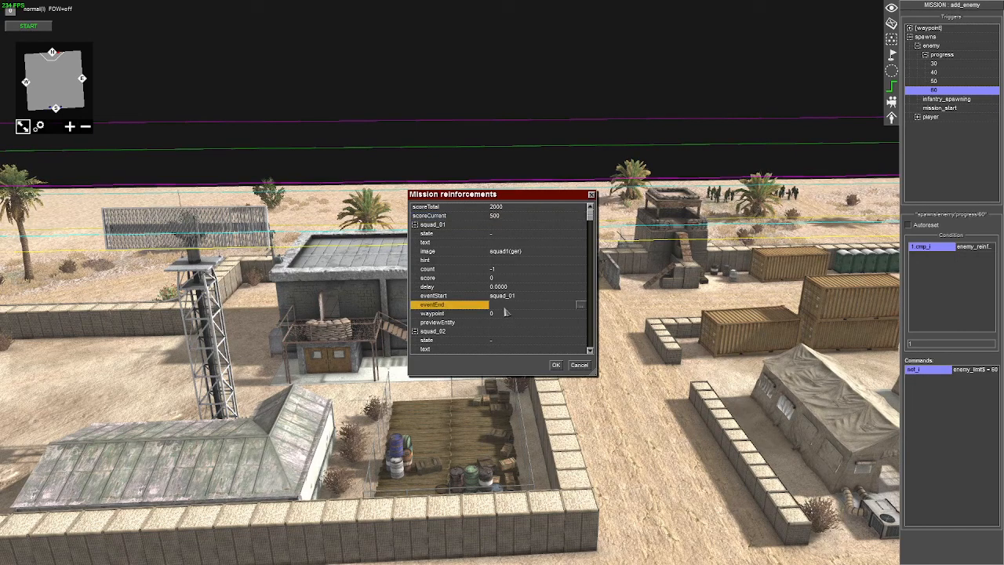
Set the score of squad_01 in the mission reinforcements to 100
{"action": "left_click", "coordinate": [493, 278]}
{"action": "left_click", "coordinate": [492, 278]}
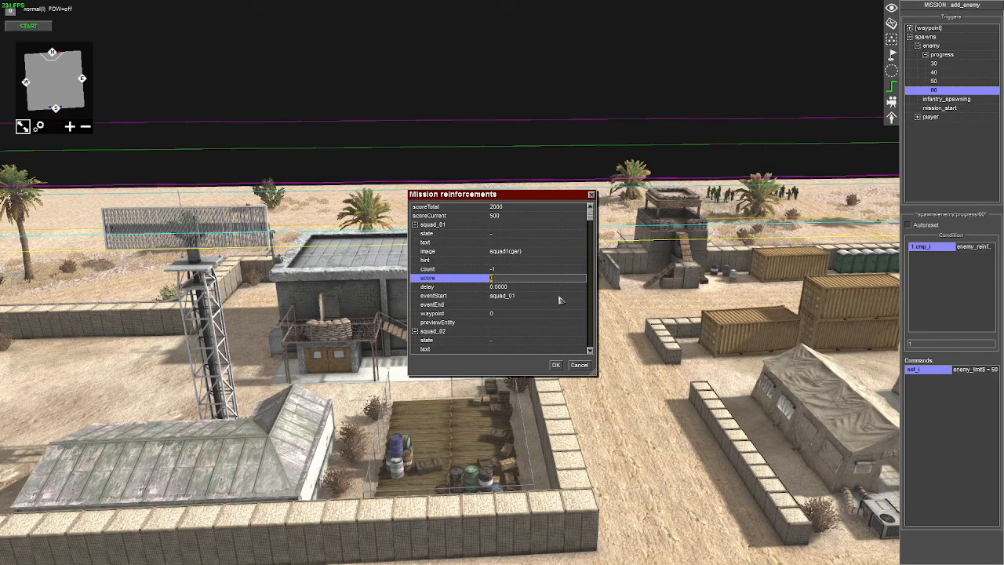
{"action": "left_click", "coordinate": [454, 305]}
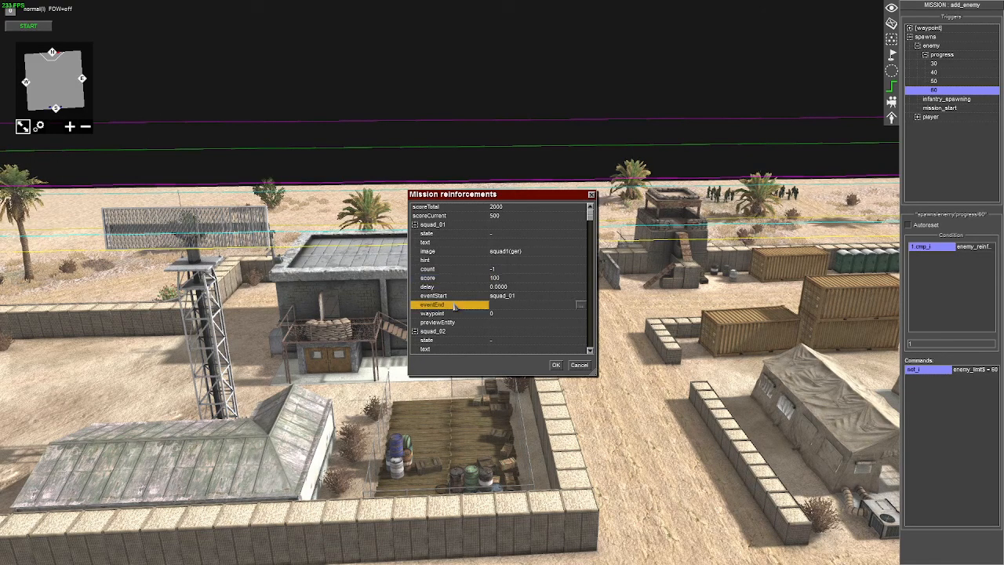
Set the score of squad_02 in the mission reinforcements to 150
{"action": "scroll", "coordinate": [458, 310], "scroll_direction": "down", "scroll_amount": 3}
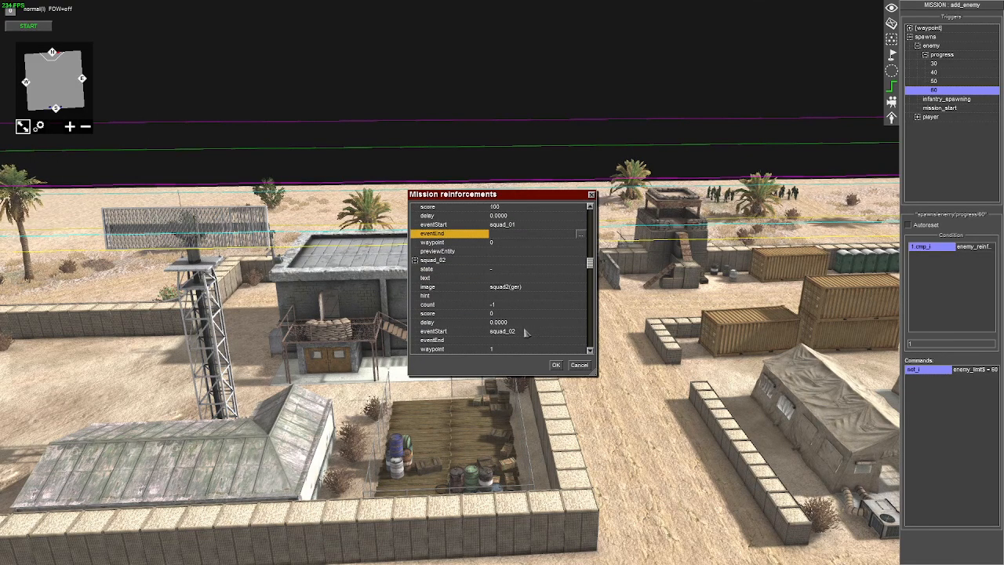
{"action": "left_click", "coordinate": [506, 315]}
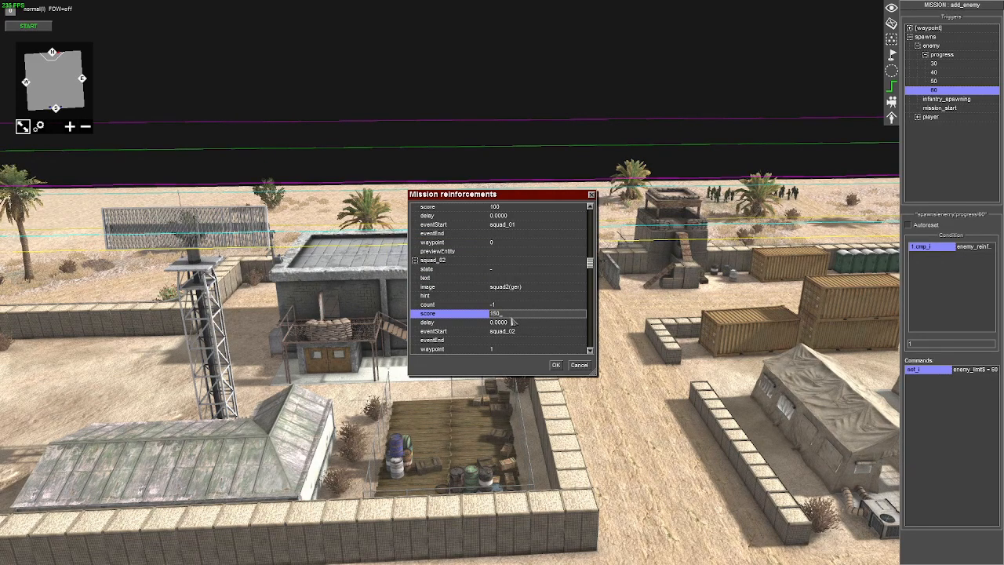
{"action": "left_click", "coordinate": [453, 323]}
Set the score of squad_03 in the mission reinforcements to 75
{"action": "scroll", "coordinate": [458, 328], "scroll_direction": "down", "scroll_amount": 3}
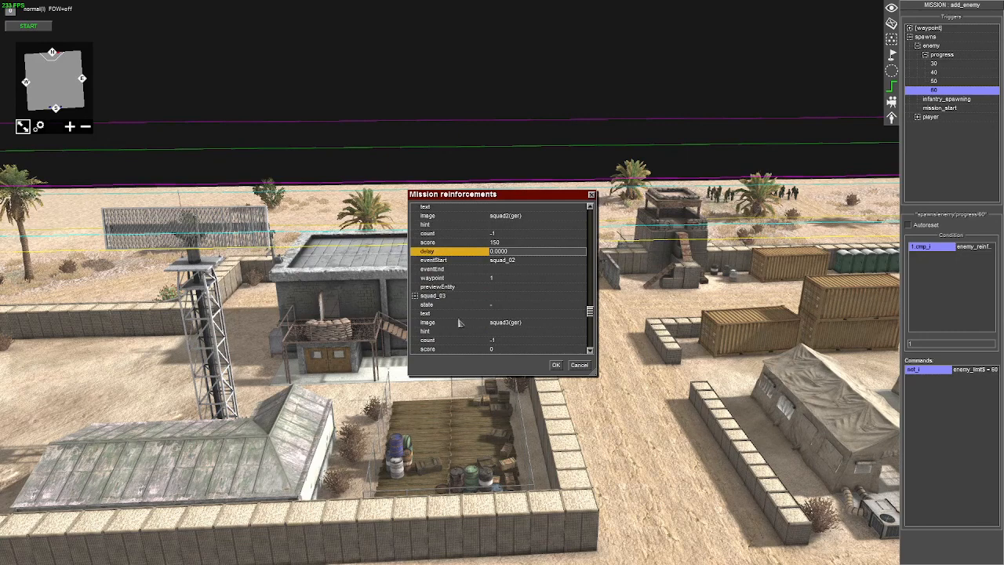
{"action": "scroll", "coordinate": [502, 339], "scroll_direction": "down", "scroll_amount": 1}
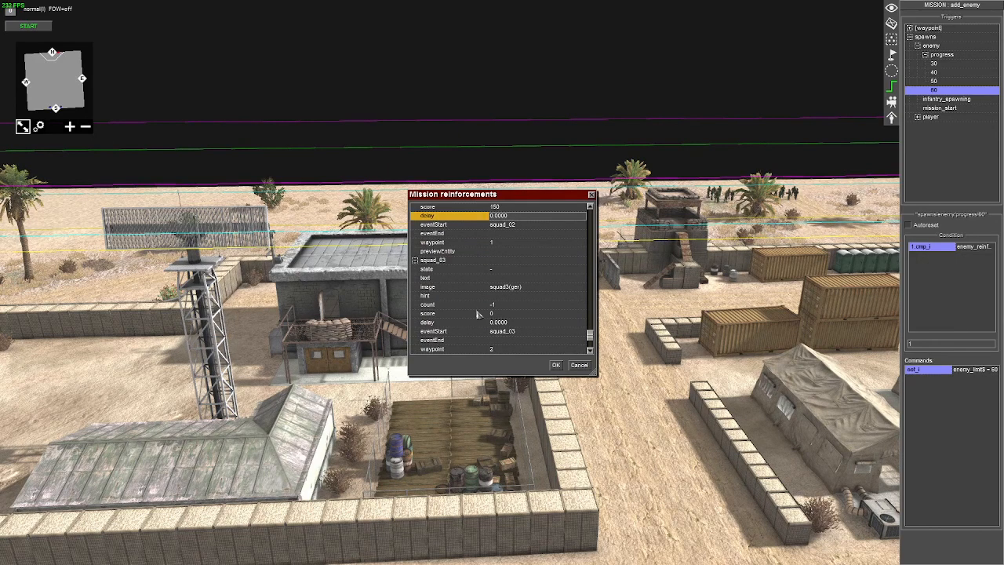
{"action": "left_click", "coordinate": [505, 315]}
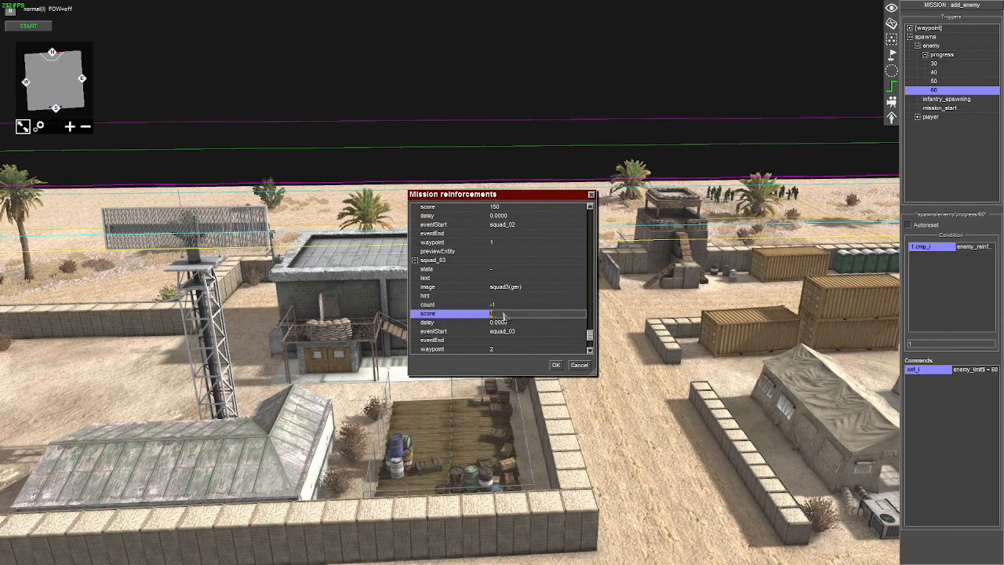
{"action": "type", "text": "75"}
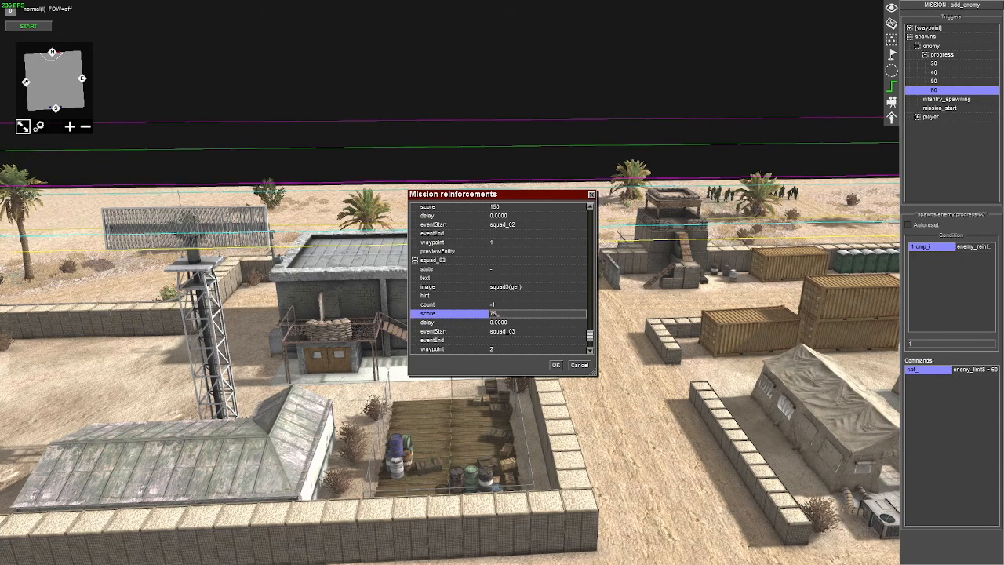
Accept the mission reinforcement settings and save the add_enemy mission
{"action": "left_click", "coordinate": [556, 365]}
{"action": "left_click", "coordinate": [944, 6]}
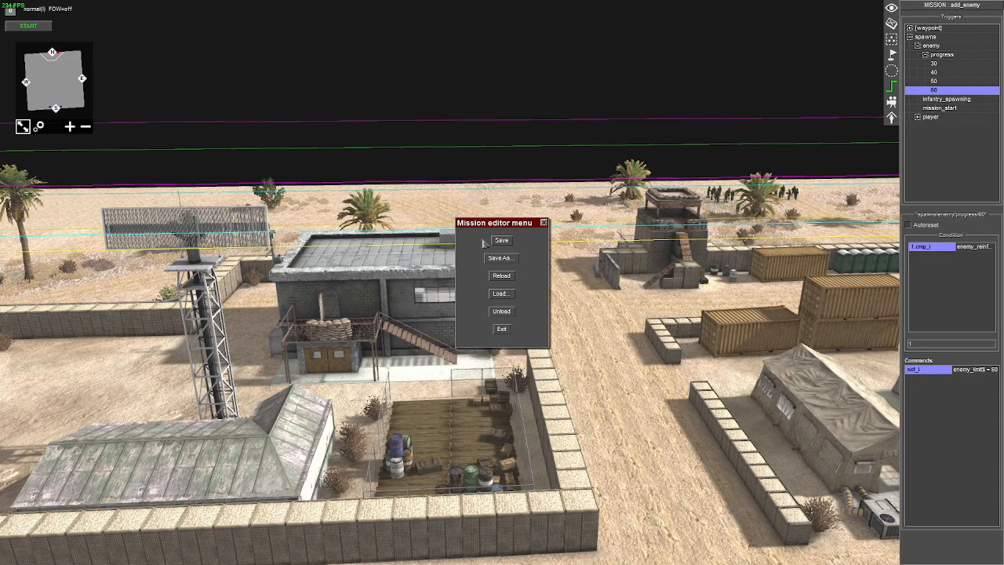
{"action": "left_click", "coordinate": [498, 244]}
{"action": "scroll", "coordinate": [589, 381], "scroll_direction": "down", "scroll_amount": 5}
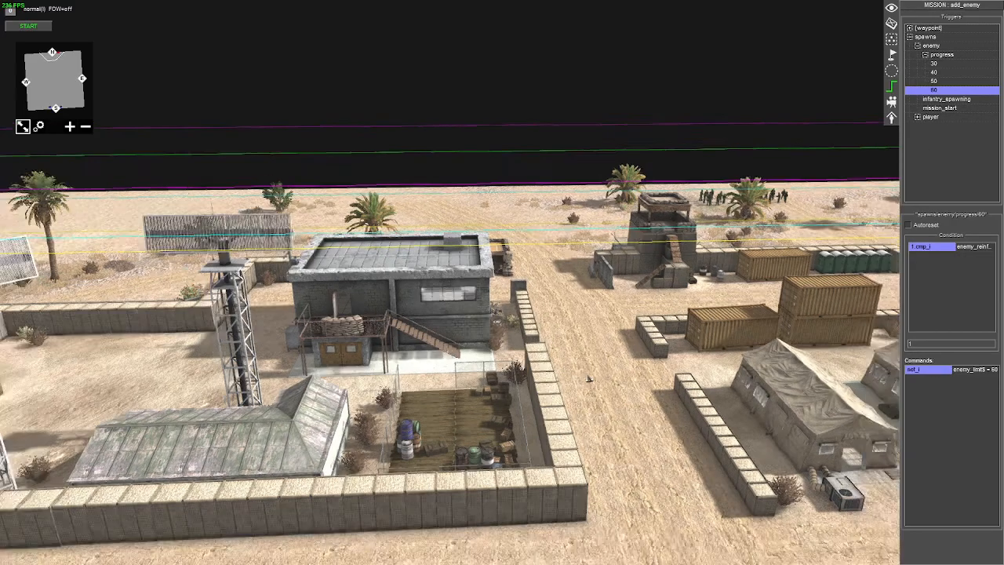
{"action": "middle_click_drag", "start_coordinate": [589, 382], "coordinate": [754, 381]}
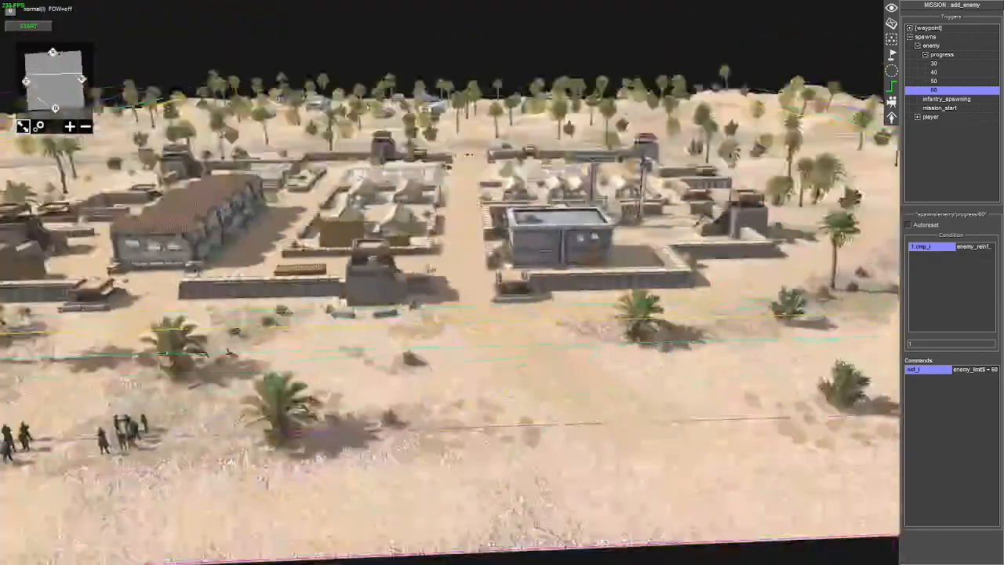
{"action": "key", "text": "Left"}
{"action": "key", "text": "Up"}
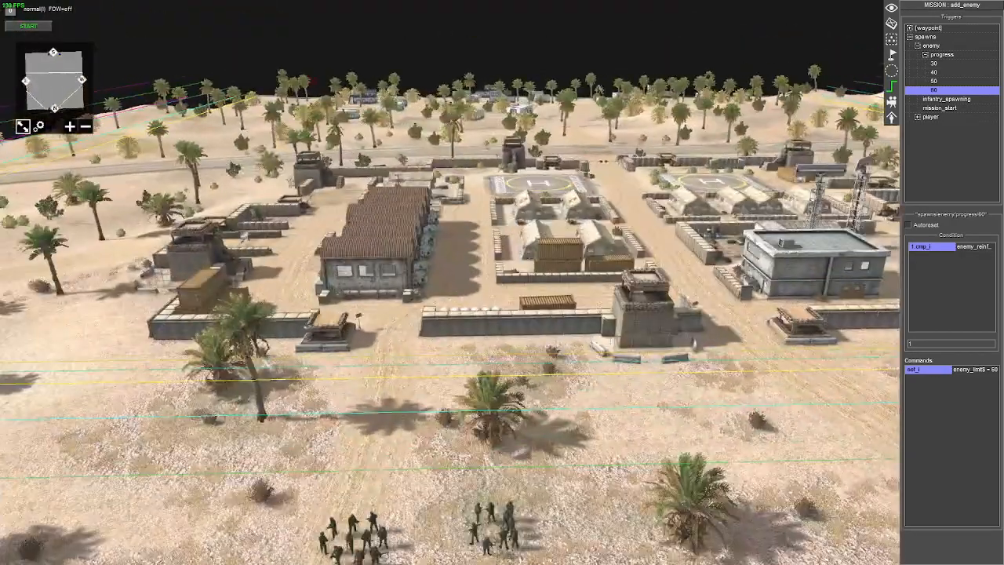
{"action": "scroll", "coordinate": [485, 352], "scroll_direction": "up", "scroll_amount": 3}
{"action": "scroll", "coordinate": [485, 353], "scroll_direction": "down", "scroll_amount": 2}
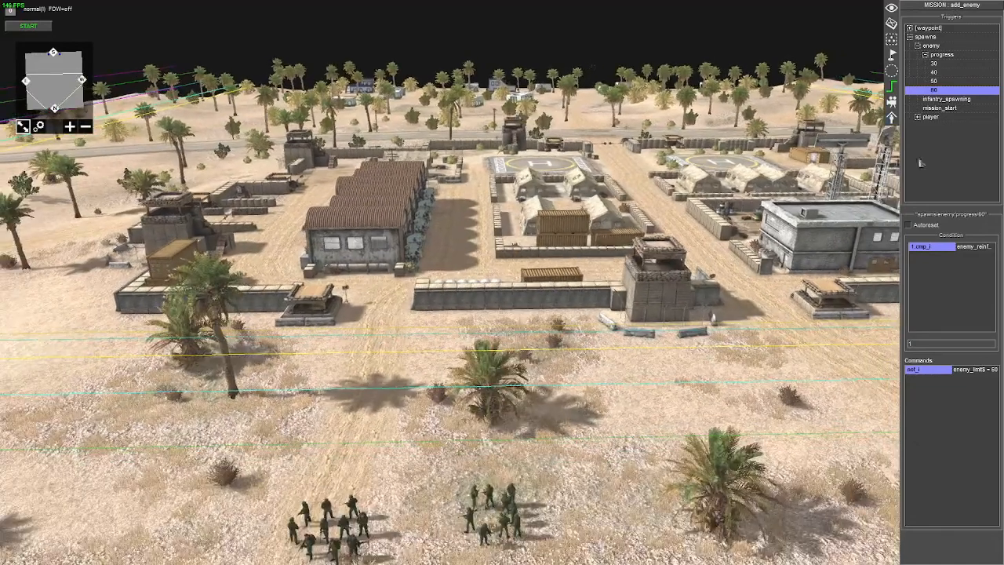
Collapse the enemy trigger group and add a new top-level trigger named kill_points
{"action": "left_click", "coordinate": [945, 159]}
{"action": "left_click", "coordinate": [919, 46]}
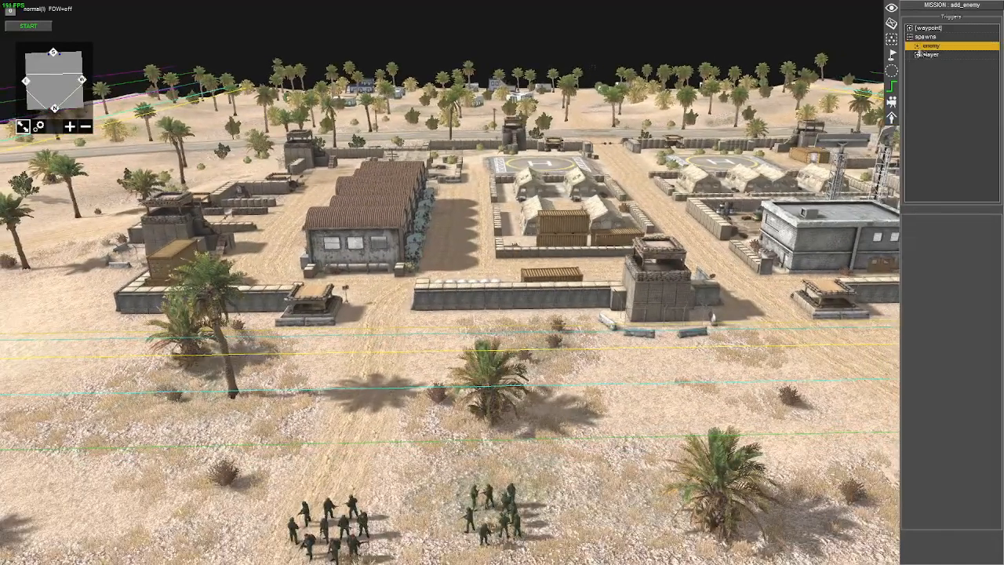
{"action": "right_click", "coordinate": [918, 82]}
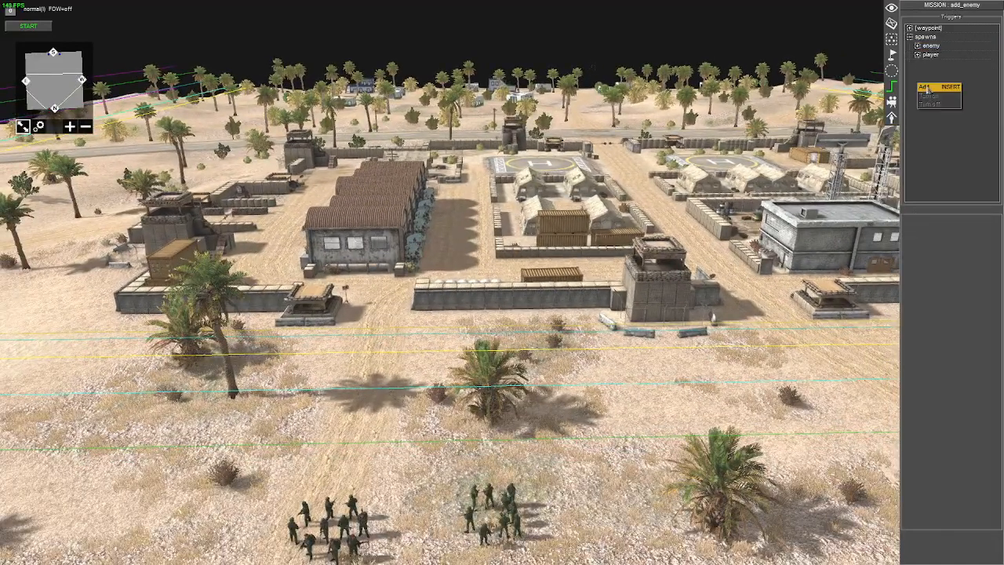
{"action": "left_click", "coordinate": [933, 88]}
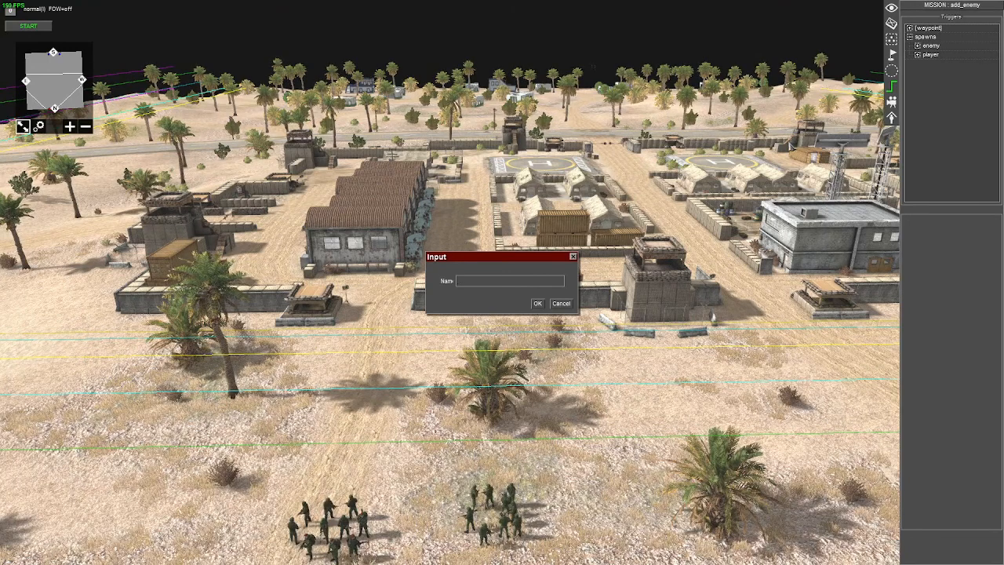
{"action": "type", "text": "kill"}
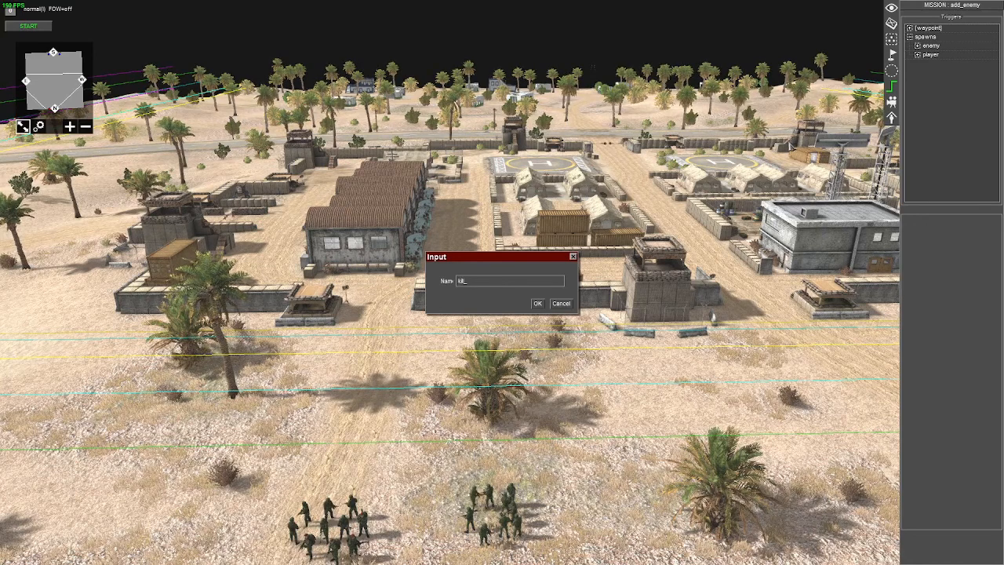
{"action": "type", "text": "_point"}
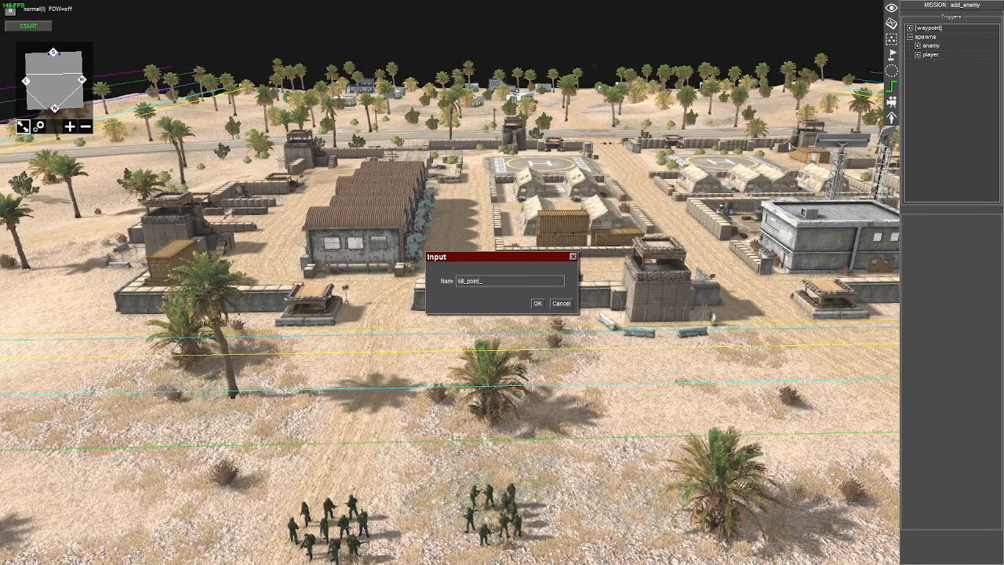
{"action": "type", "text": "s"}
{"action": "key", "text": "Return"}
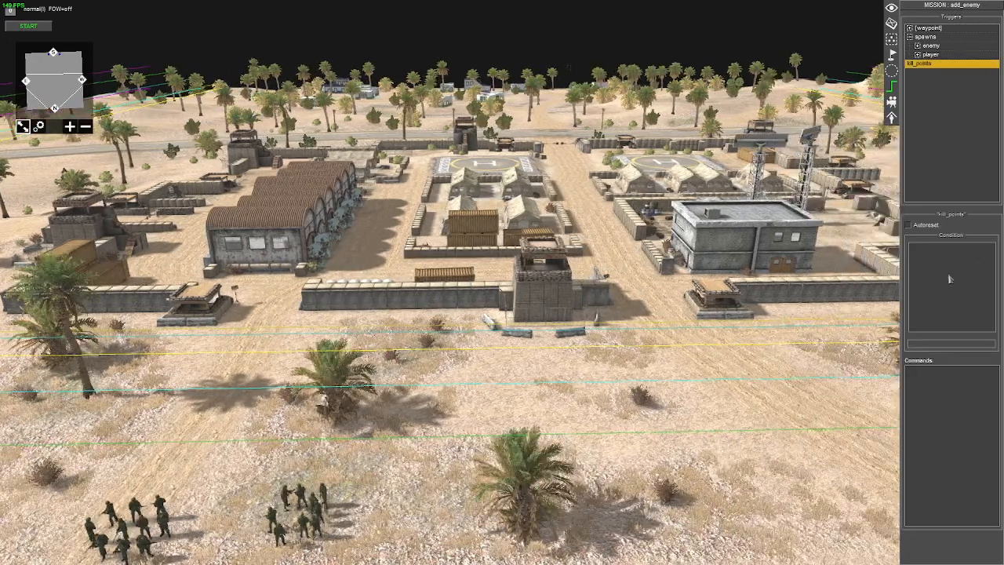
Add an entities condition to the kill_points trigger, with its selector source set to advanced and a group added
{"action": "right_click", "coordinate": [925, 271]}
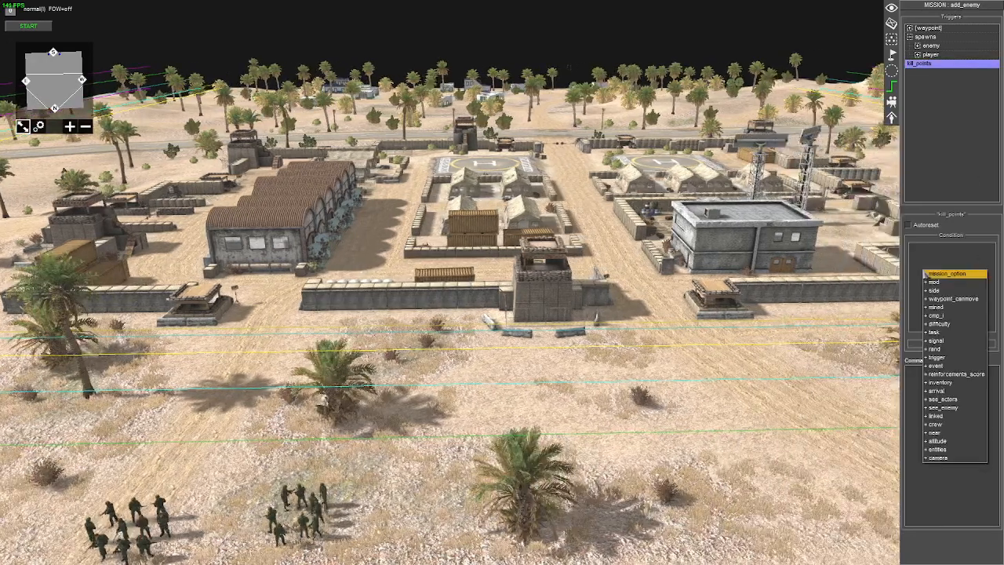
{"action": "left_click", "coordinate": [936, 450]}
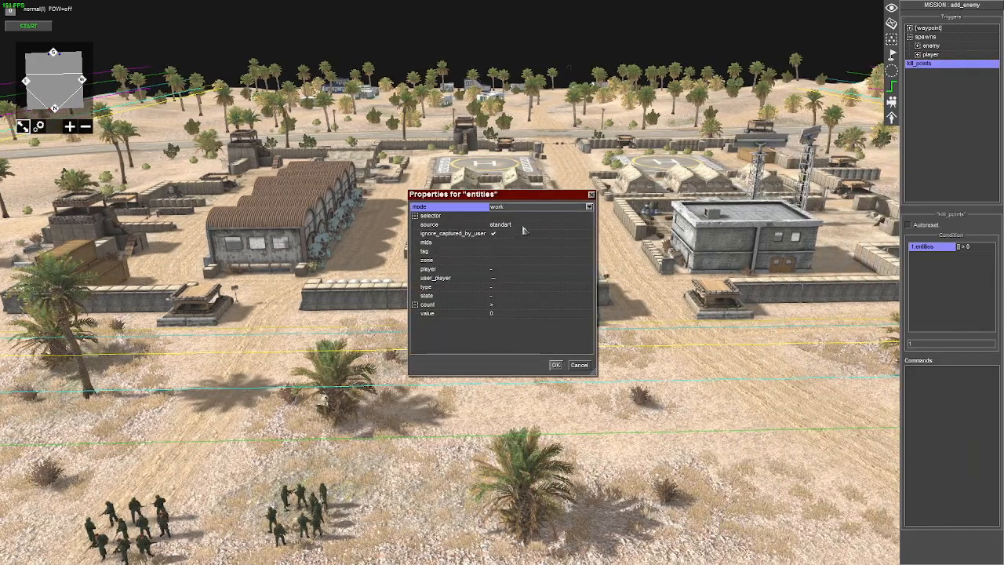
{"action": "left_click", "coordinate": [523, 225]}
{"action": "left_click", "coordinate": [506, 234]}
{"action": "right_click", "coordinate": [439, 217]}
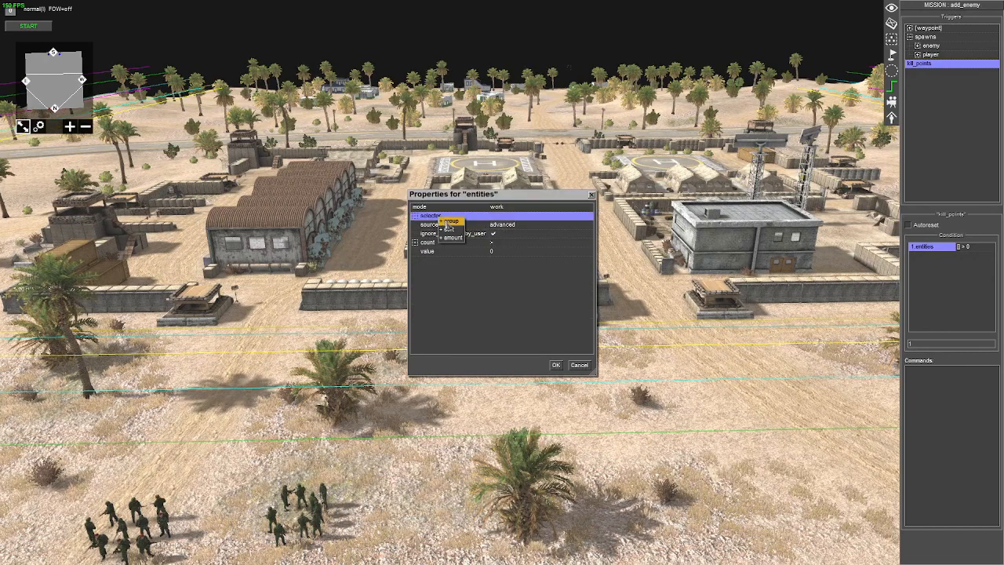
{"action": "left_click", "coordinate": [445, 224]}
Add a prop filter set to human to the includes of the entities condition's selector group
{"action": "right_click", "coordinate": [438, 252]}
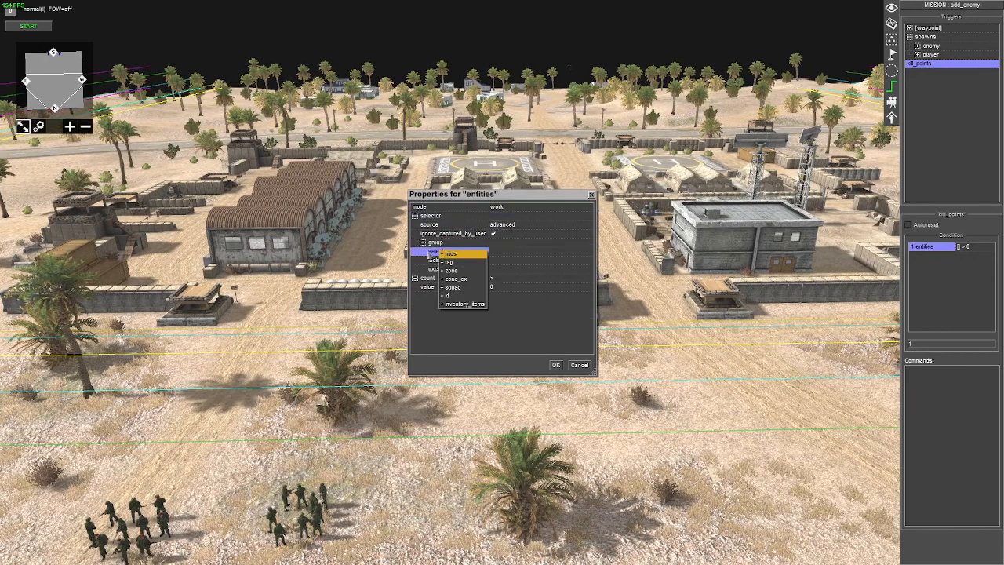
{"action": "right_click", "coordinate": [433, 262]}
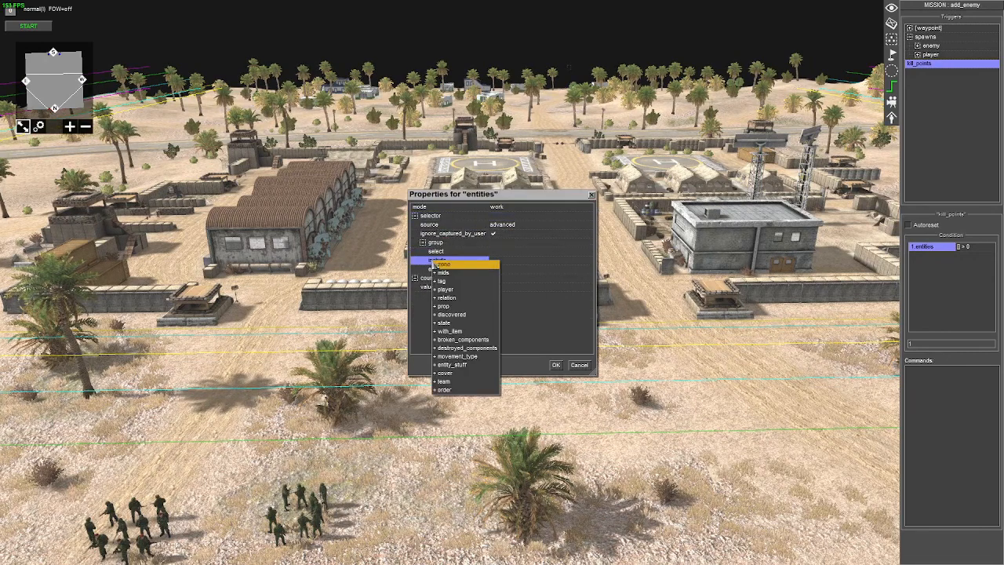
{"action": "left_click", "coordinate": [444, 307]}
{"action": "left_click", "coordinate": [589, 269]}
{"action": "left_click", "coordinate": [496, 285]}
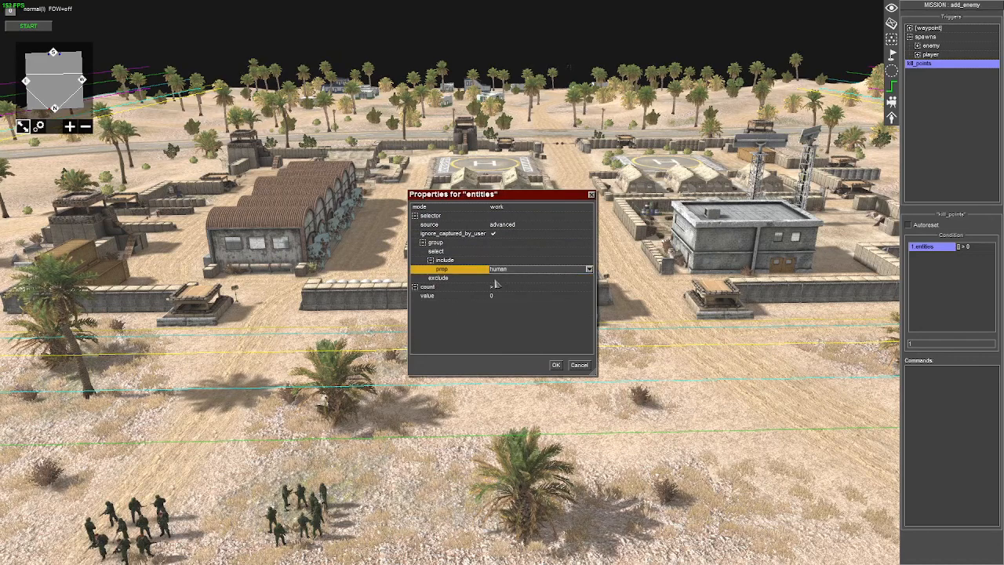
Add a state filter set to dead to the includes of the entities condition's group
{"action": "right_click", "coordinate": [439, 278]}
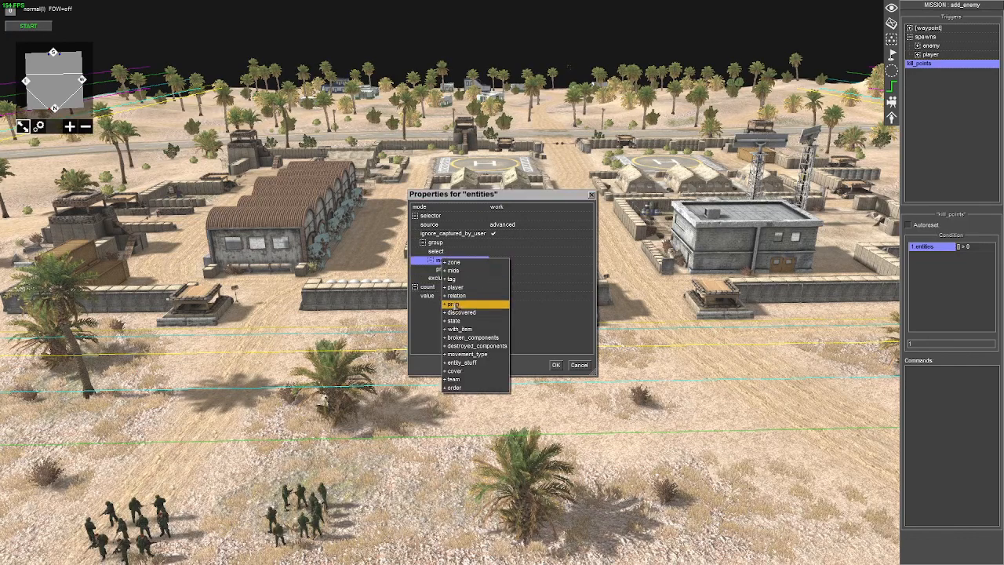
{"action": "left_click", "coordinate": [460, 331]}
{"action": "left_click", "coordinate": [448, 271]}
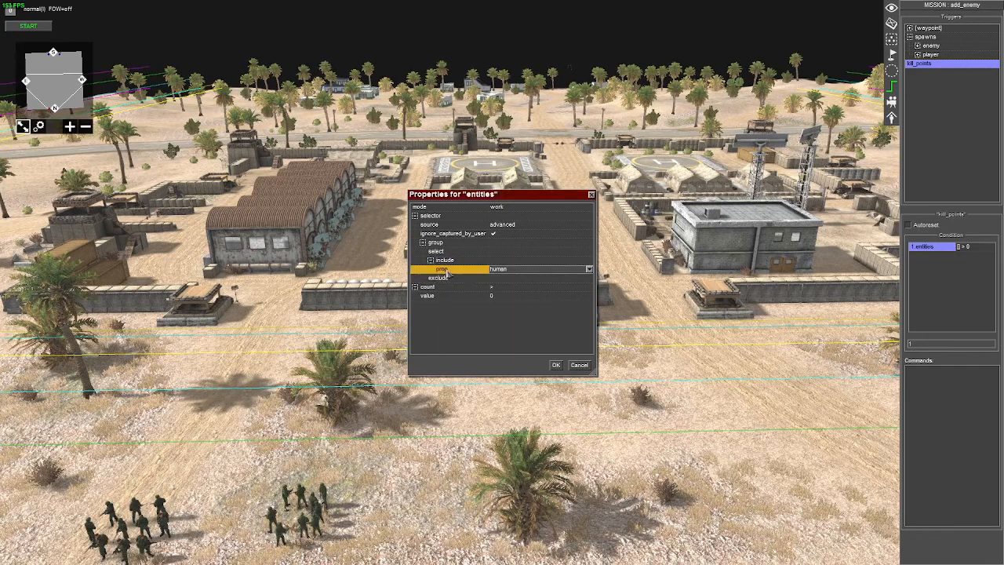
{"action": "right_click", "coordinate": [447, 266]}
{"action": "left_click", "coordinate": [463, 325]}
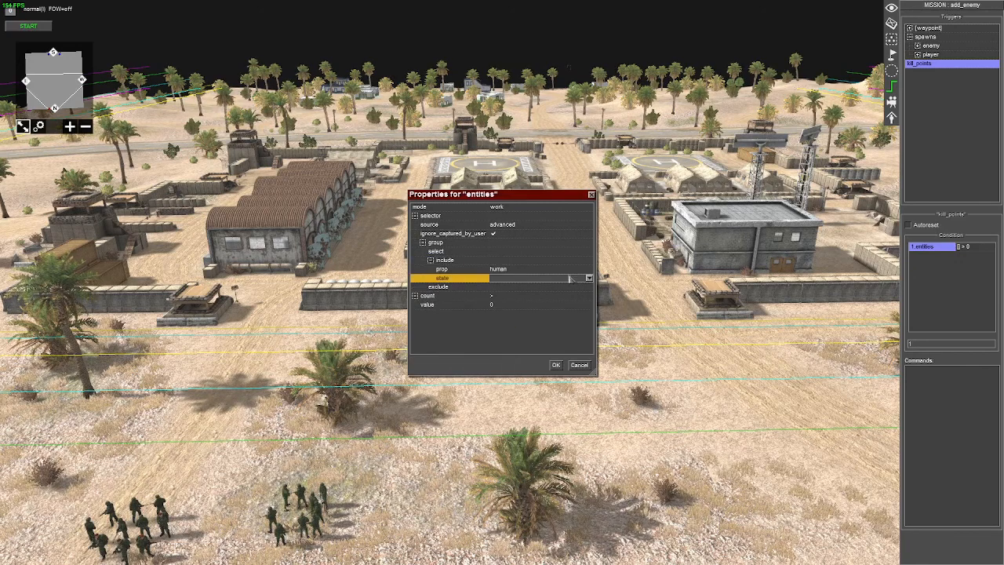
{"action": "left_click", "coordinate": [590, 280]}
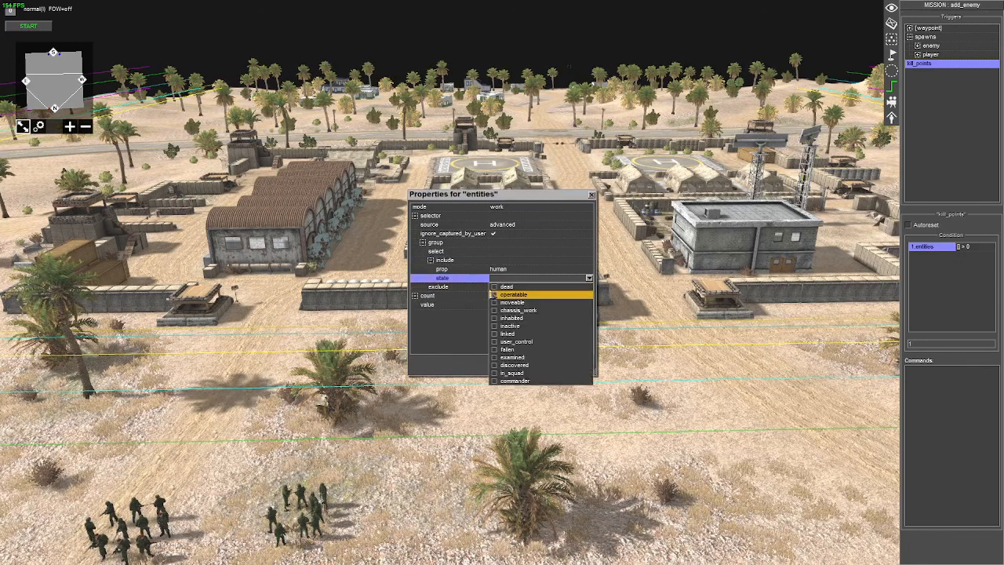
{"action": "left_click", "coordinate": [451, 340]}
Add a player filter set to player 1 to the includes of the entities condition's group
{"action": "right_click", "coordinate": [446, 267]}
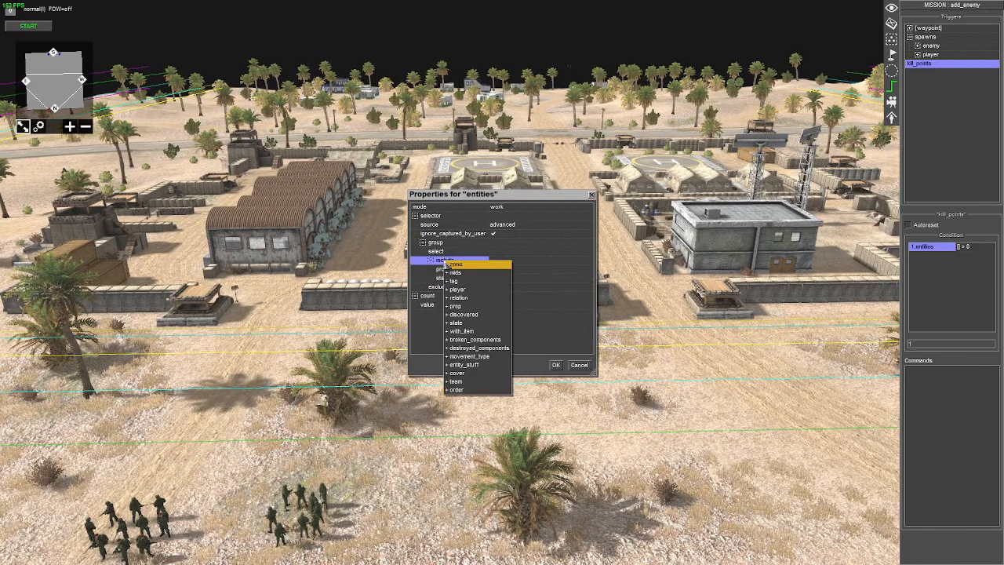
{"action": "left_click", "coordinate": [467, 287]}
{"action": "left_click", "coordinate": [589, 288]}
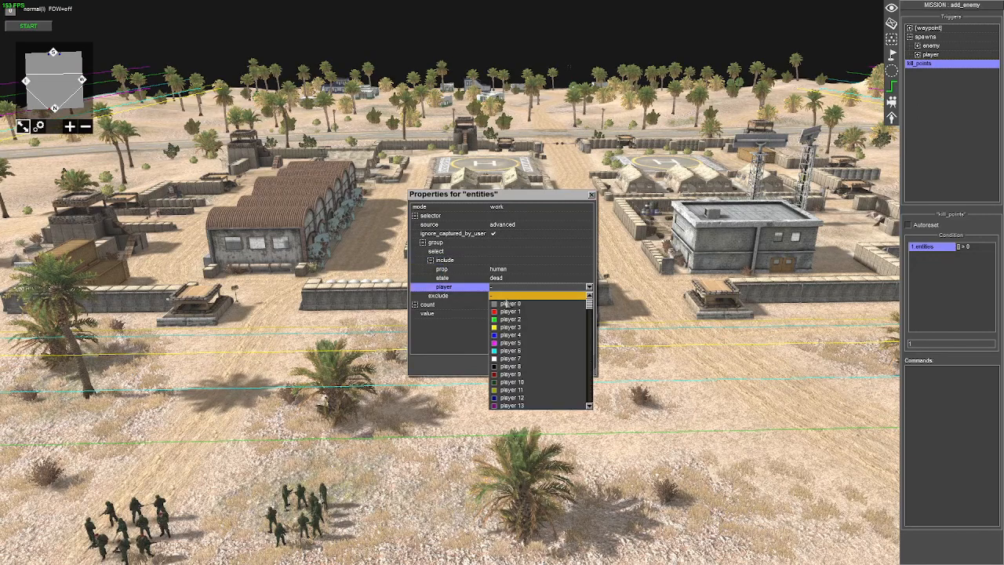
{"action": "left_click", "coordinate": [518, 313]}
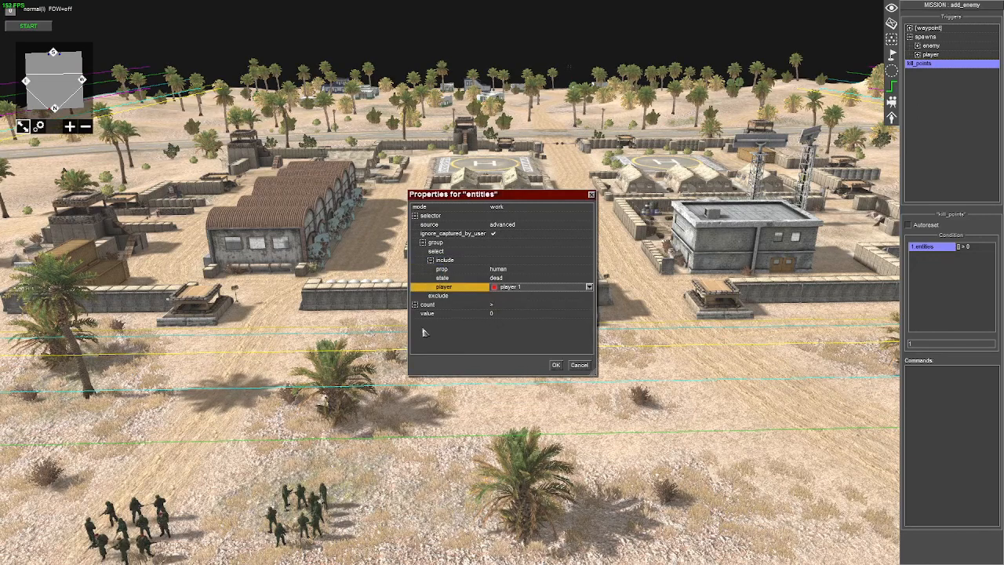
Exclude entities tagged counted from the condition's group and accept the entities condition
{"action": "right_click", "coordinate": [450, 296]}
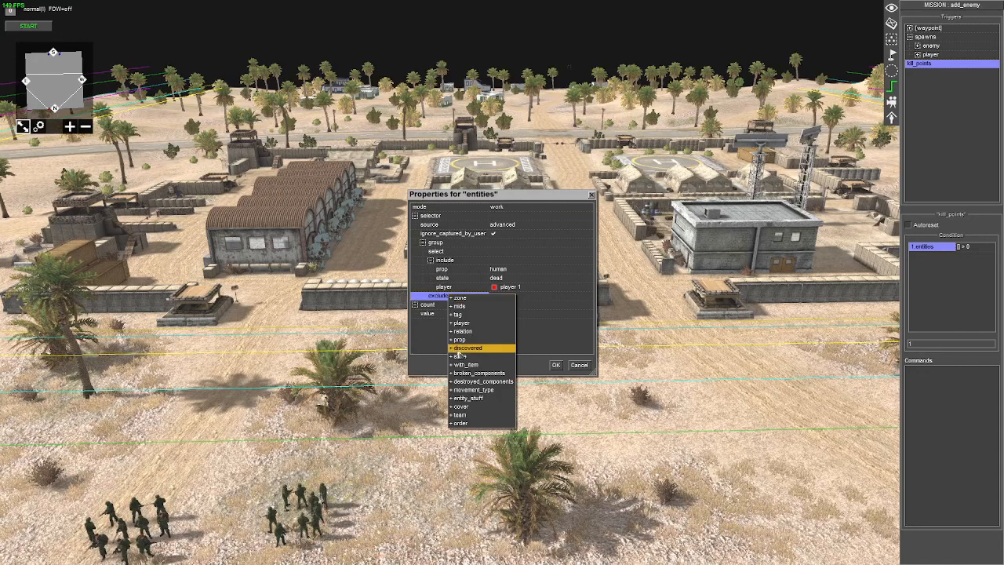
{"action": "left_click", "coordinate": [459, 314]}
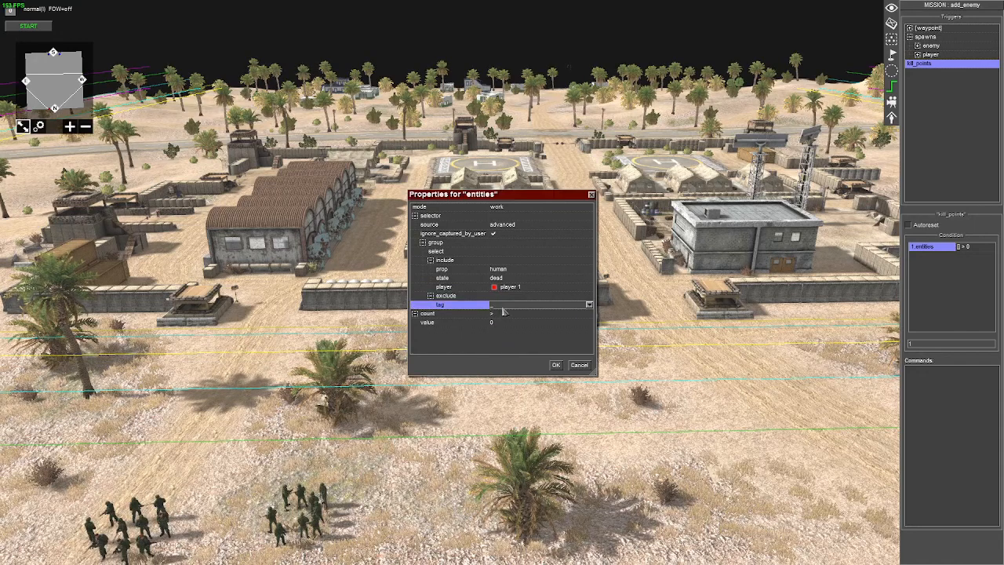
{"action": "type", "text": "counte"}
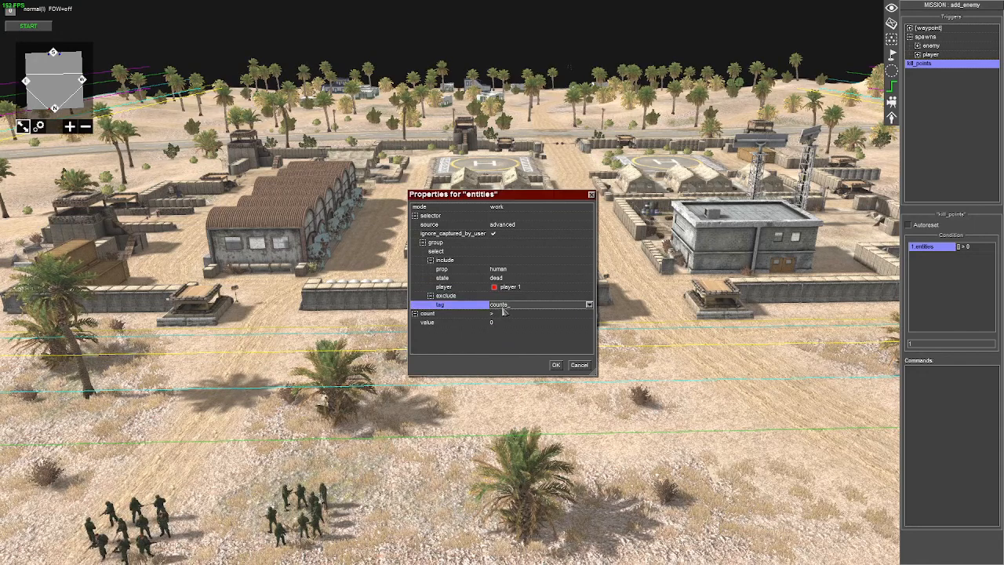
{"action": "type", "text": "d"}
{"action": "key", "text": "Return"}
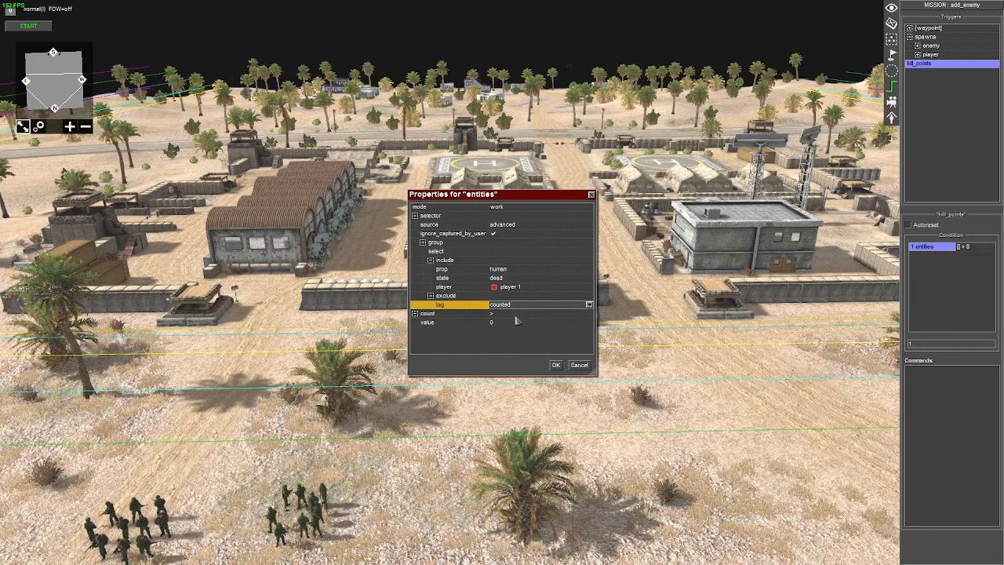
{"action": "left_click", "coordinate": [556, 365]}
Add an entity_state command to the kill_points trigger, with an advanced selector source and a group
{"action": "right_click", "coordinate": [938, 386]}
{"action": "left_click", "coordinate": [955, 390]}
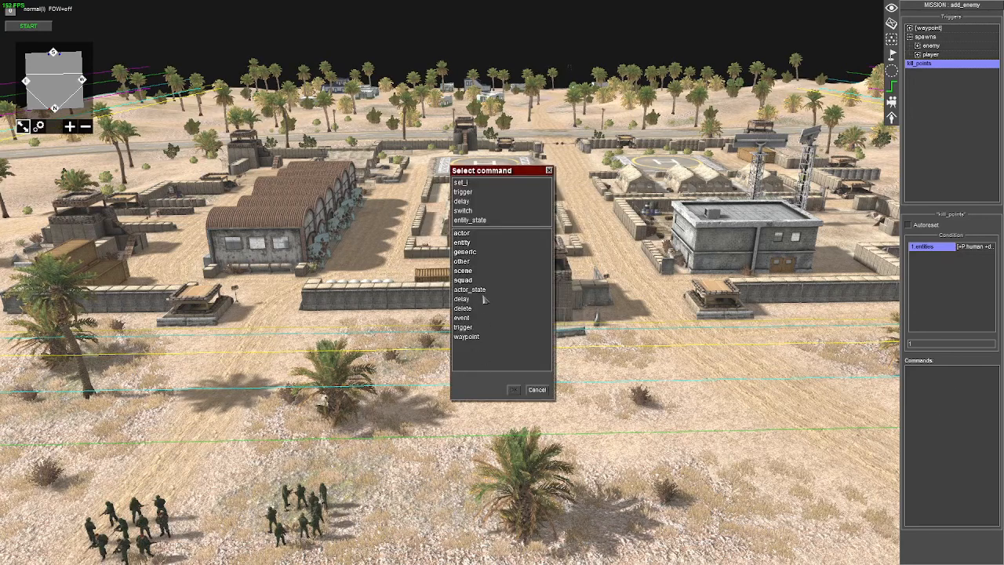
{"action": "double_click", "coordinate": [469, 221]}
{"action": "left_click", "coordinate": [589, 208]}
{"action": "left_click", "coordinate": [515, 208]}
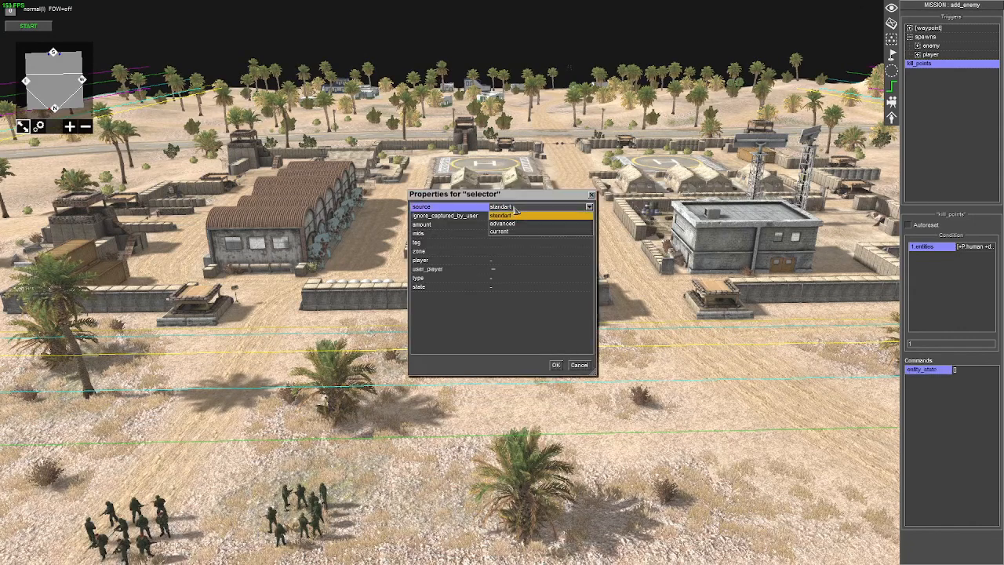
{"action": "left_click", "coordinate": [502, 223]}
{"action": "left_click", "coordinate": [428, 225]}
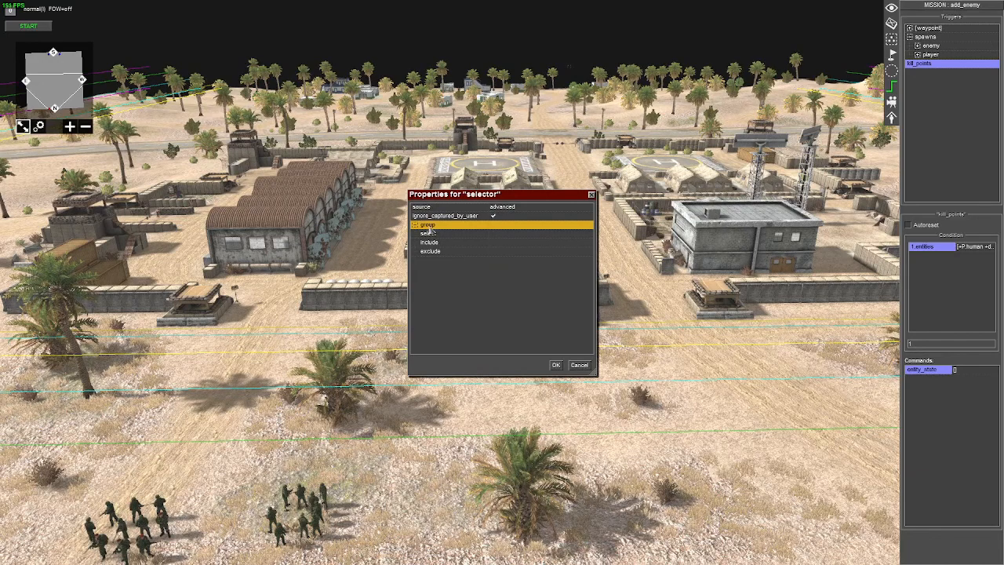
Add an amount of 1 to the entity_state command's selector
{"action": "right_click", "coordinate": [428, 227]}
{"action": "left_click", "coordinate": [438, 247]}
{"action": "left_click", "coordinate": [506, 262]}
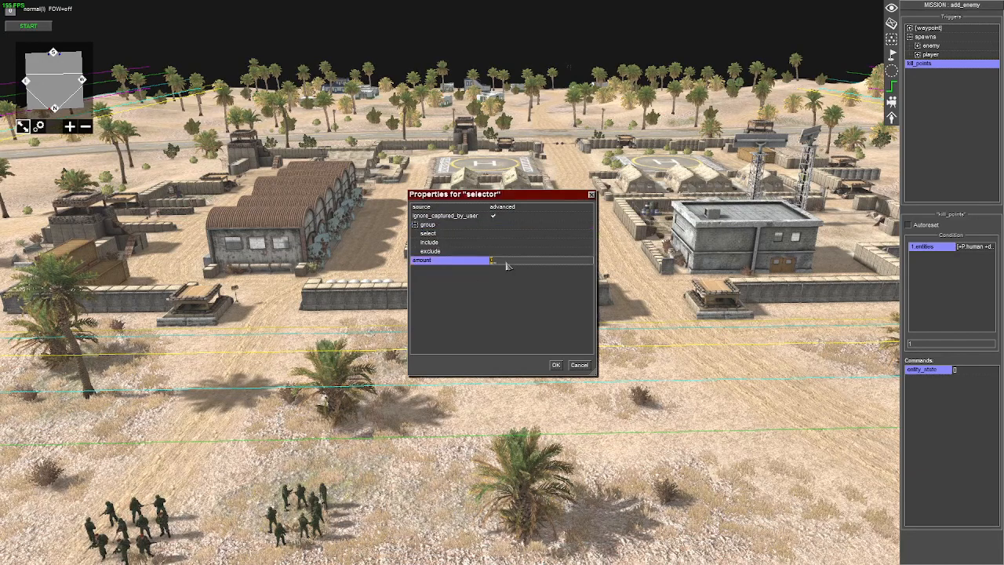
Add a player filter set to player 1 to the includes of the entity_state selector group
{"action": "right_click", "coordinate": [436, 233]}
{"action": "right_click", "coordinate": [430, 244]}
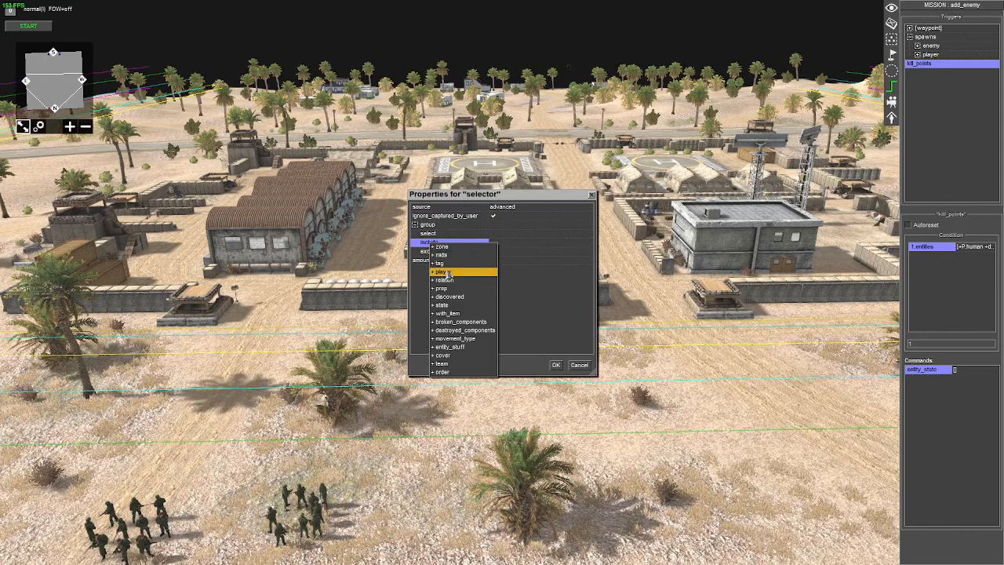
{"action": "left_click", "coordinate": [443, 269]}
{"action": "left_click", "coordinate": [589, 253]}
{"action": "left_click", "coordinate": [500, 279]}
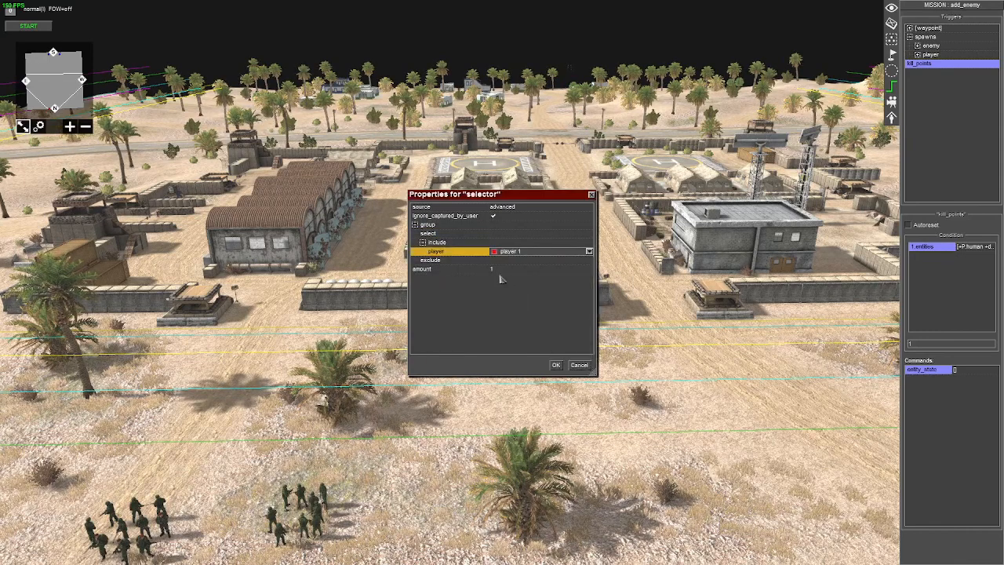
Exclude entities tagged counted from the entity_state selector's group
{"action": "right_click", "coordinate": [440, 263]}
{"action": "left_click", "coordinate": [452, 281]}
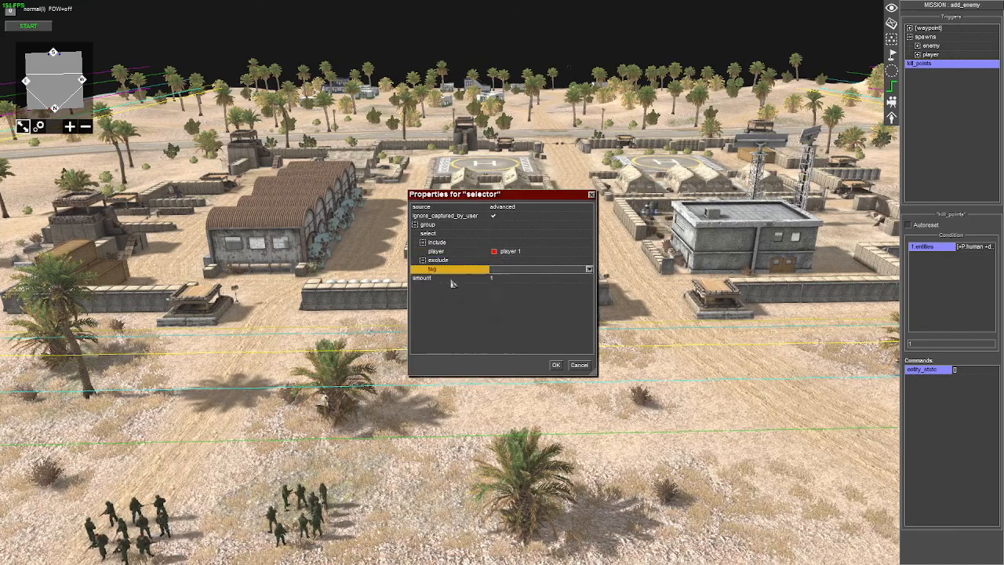
{"action": "left_click", "coordinate": [499, 270]}
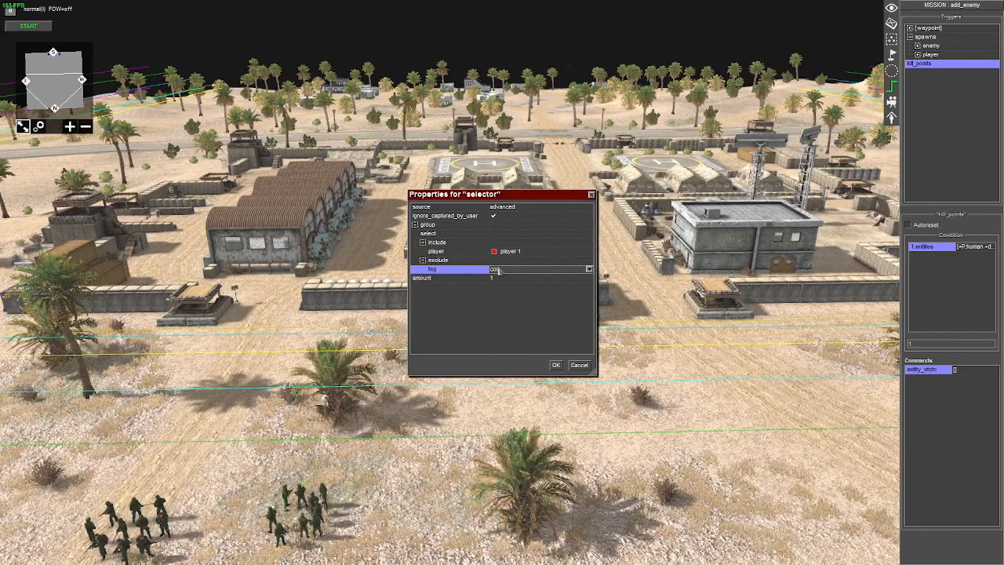
Add a state filter set to dead to the includes of the entity_state selector group
{"action": "right_click", "coordinate": [452, 242]}
{"action": "left_click", "coordinate": [467, 306]}
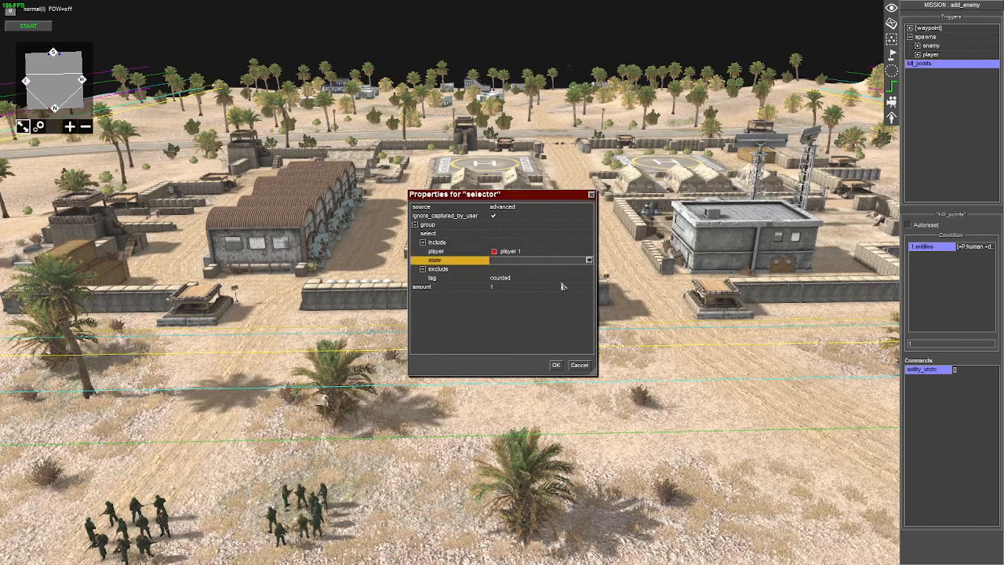
{"action": "left_click", "coordinate": [549, 260]}
{"action": "left_click", "coordinate": [494, 270]}
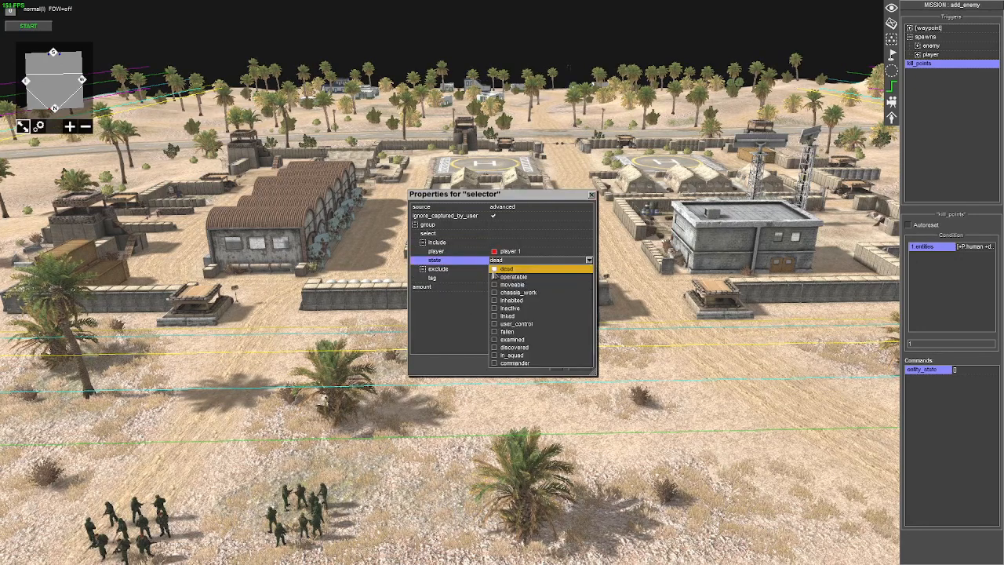
{"action": "left_click", "coordinate": [447, 270]}
Exclude inactive entities from the entity_state selector's group and accept the selector and the command
{"action": "right_click", "coordinate": [444, 270]}
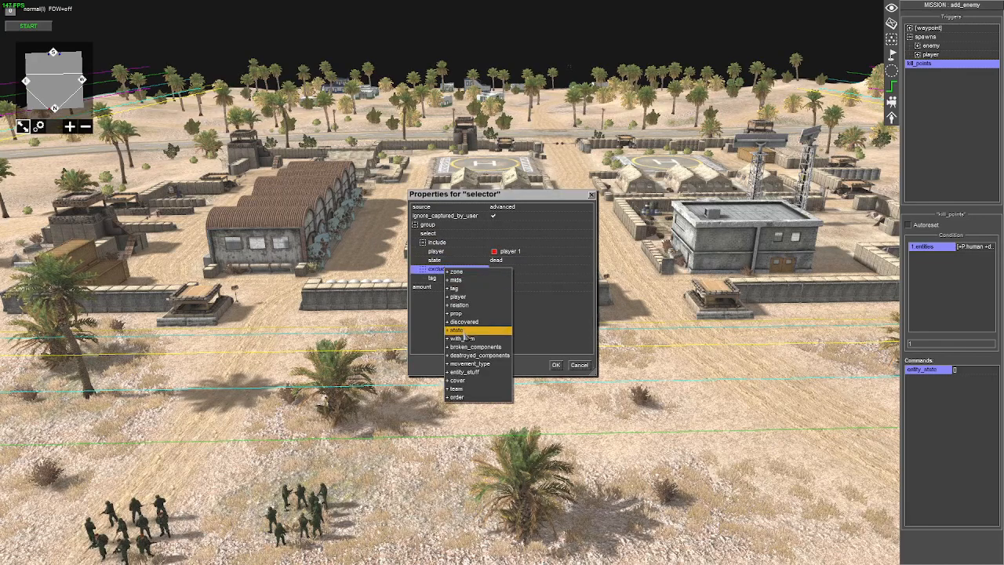
{"action": "left_click", "coordinate": [471, 331]}
{"action": "left_click", "coordinate": [590, 287]}
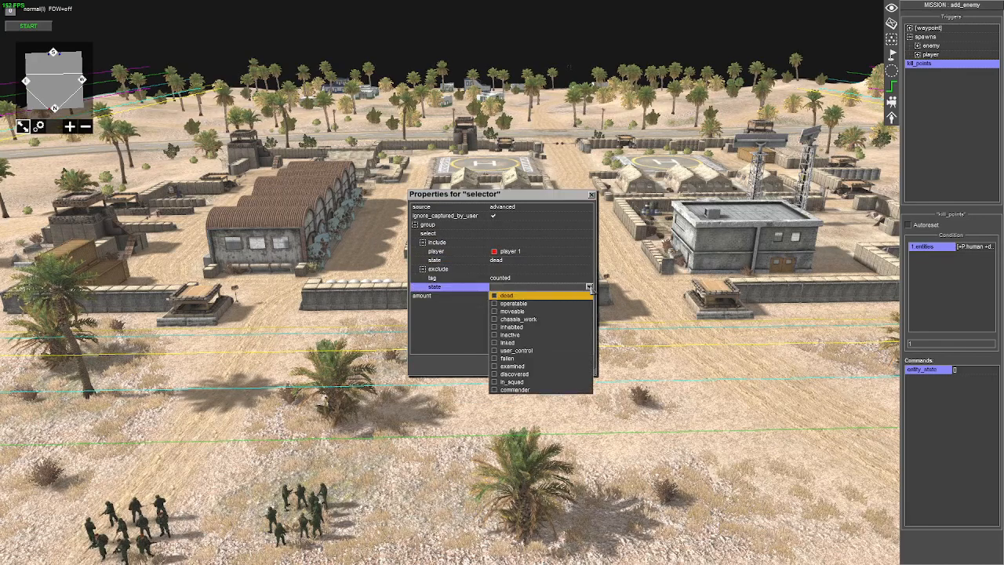
{"action": "left_click", "coordinate": [494, 336]}
{"action": "left_click", "coordinate": [463, 328]}
{"action": "key", "text": "Return"}
{"action": "key", "text": "Return"}
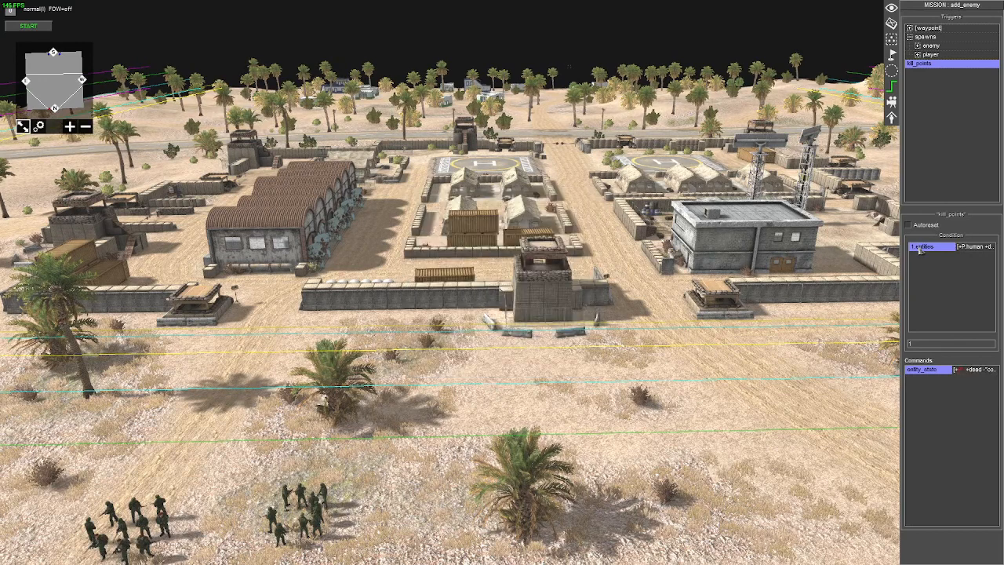
Add a state exclusion set to inactive to the kill_points entities condition and accept it
{"action": "double_click", "coordinate": [923, 248]}
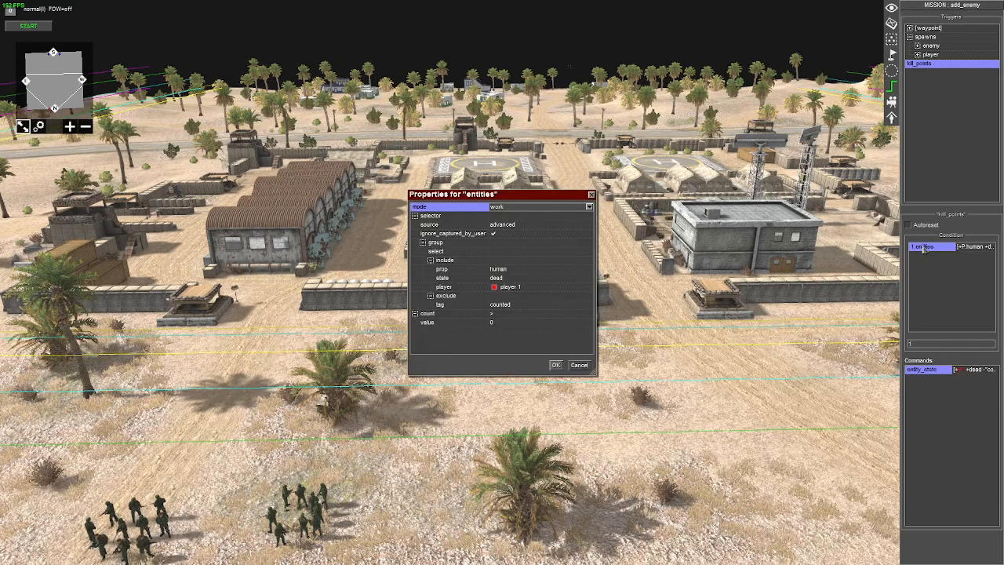
{"action": "right_click", "coordinate": [462, 297]}
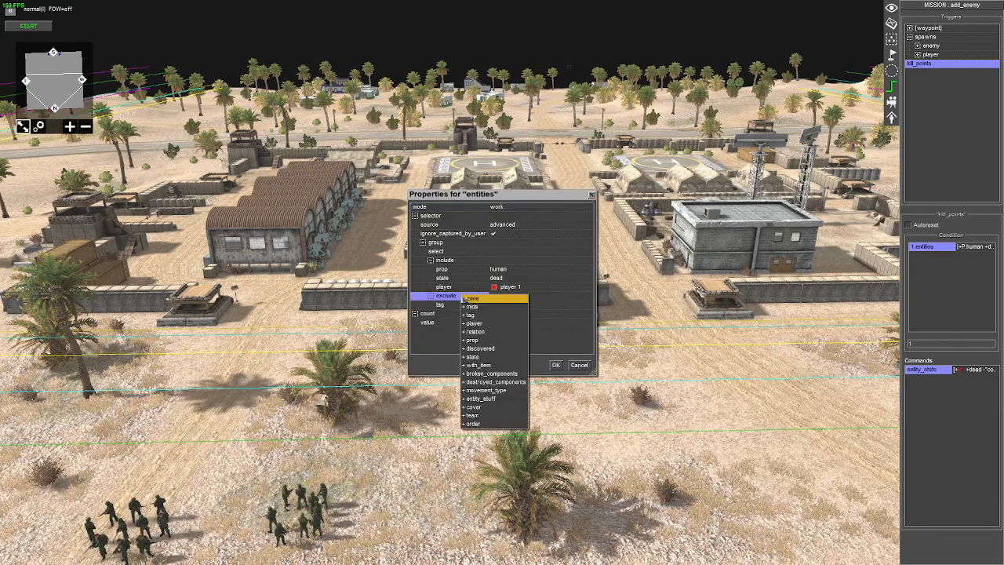
{"action": "left_click", "coordinate": [479, 354]}
{"action": "left_click", "coordinate": [590, 314]}
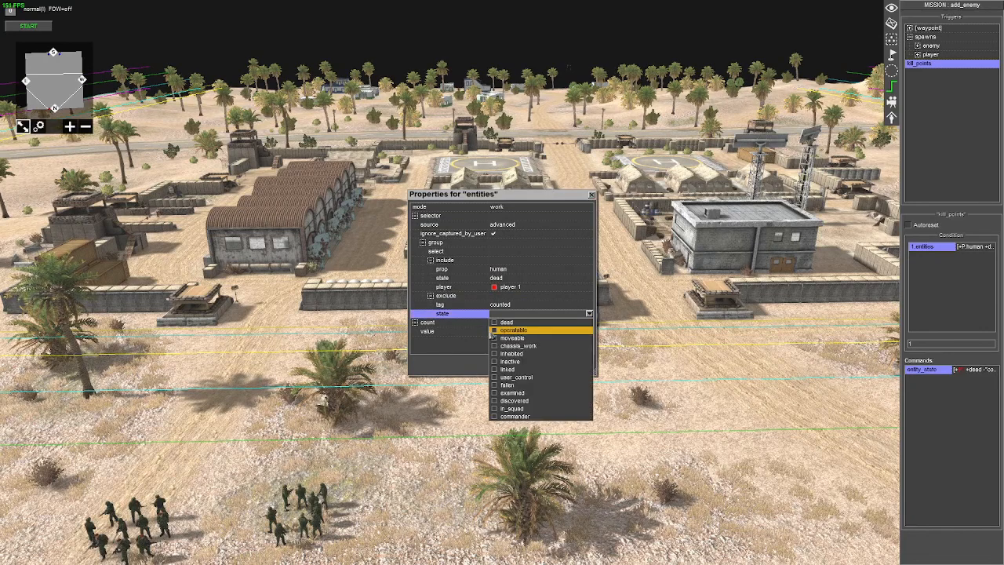
{"action": "left_click", "coordinate": [497, 362]}
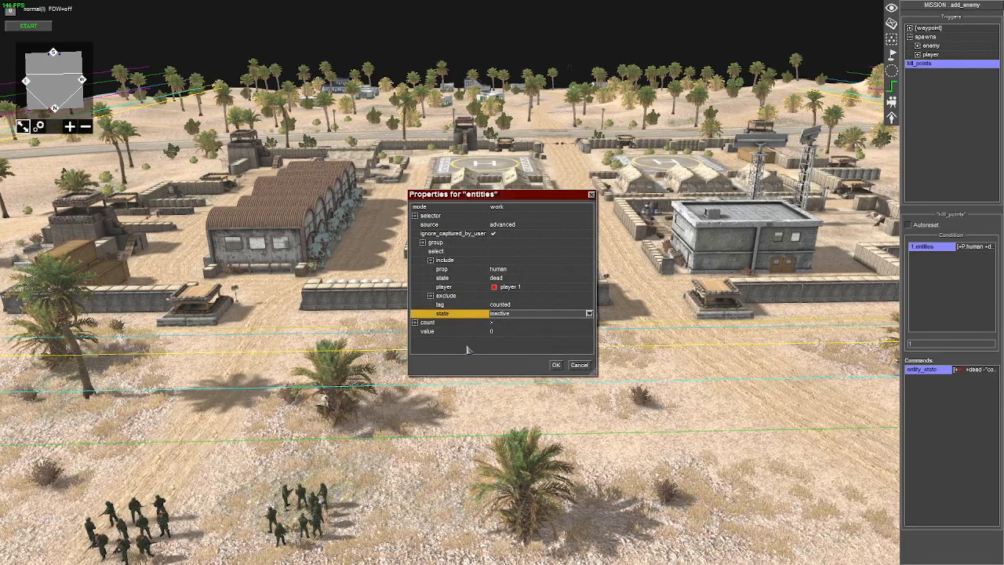
{"action": "key", "text": "Return"}
Add a prop filter set to human to the includes of the entity_state command's selector and accept the selector
{"action": "double_click", "coordinate": [920, 372]}
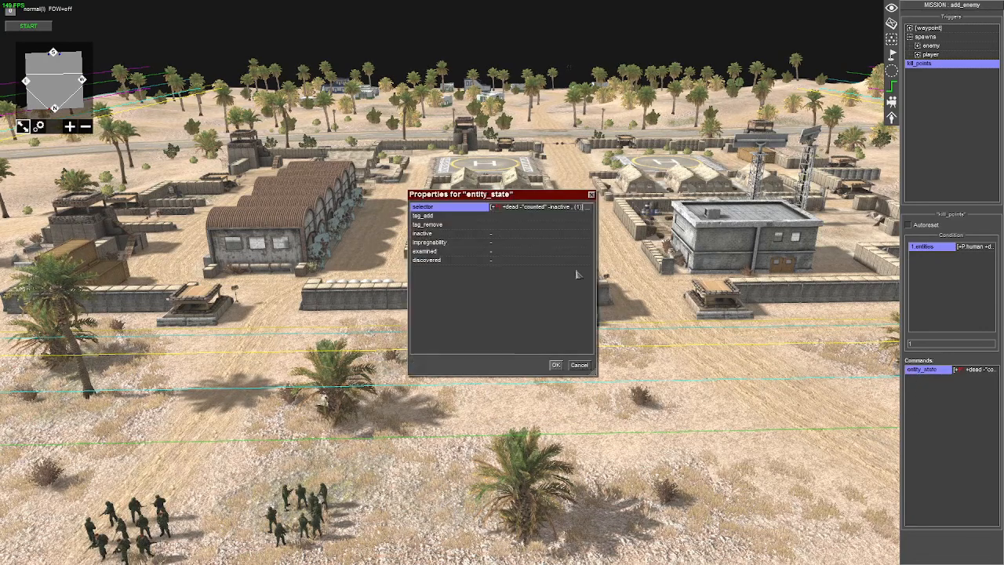
{"action": "double_click", "coordinate": [461, 209]}
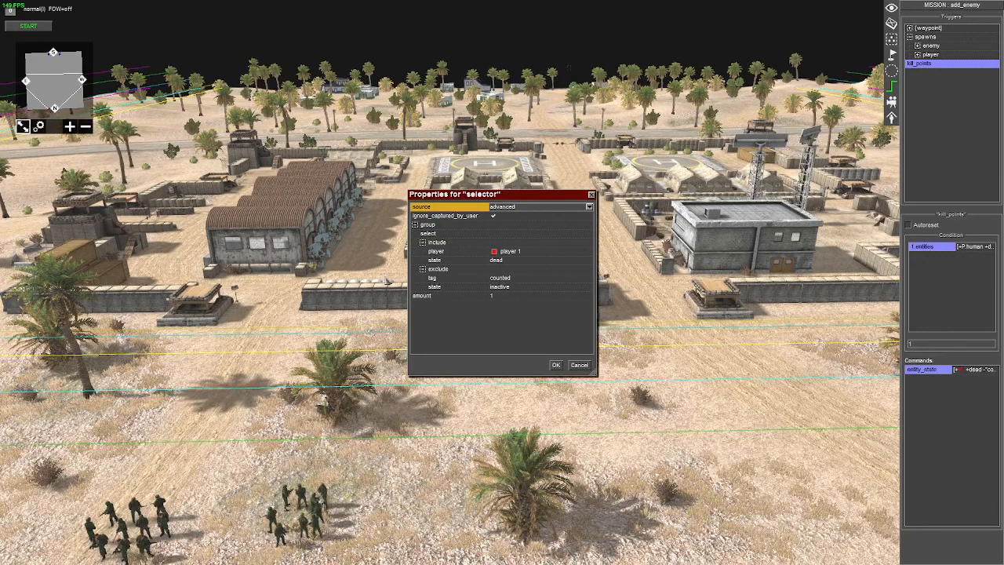
{"action": "right_click", "coordinate": [448, 244]}
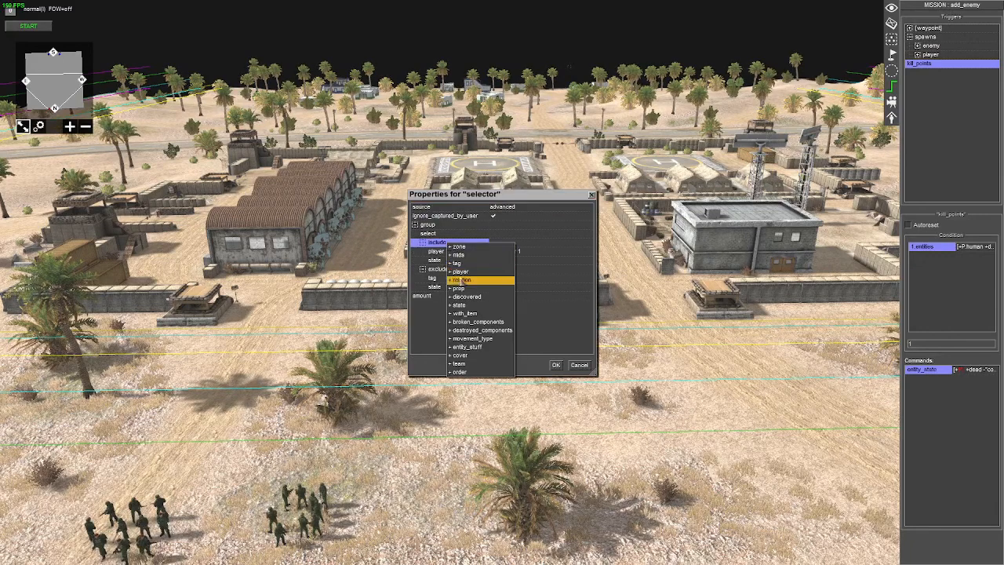
{"action": "left_click", "coordinate": [466, 291]}
{"action": "left_click", "coordinate": [589, 269]}
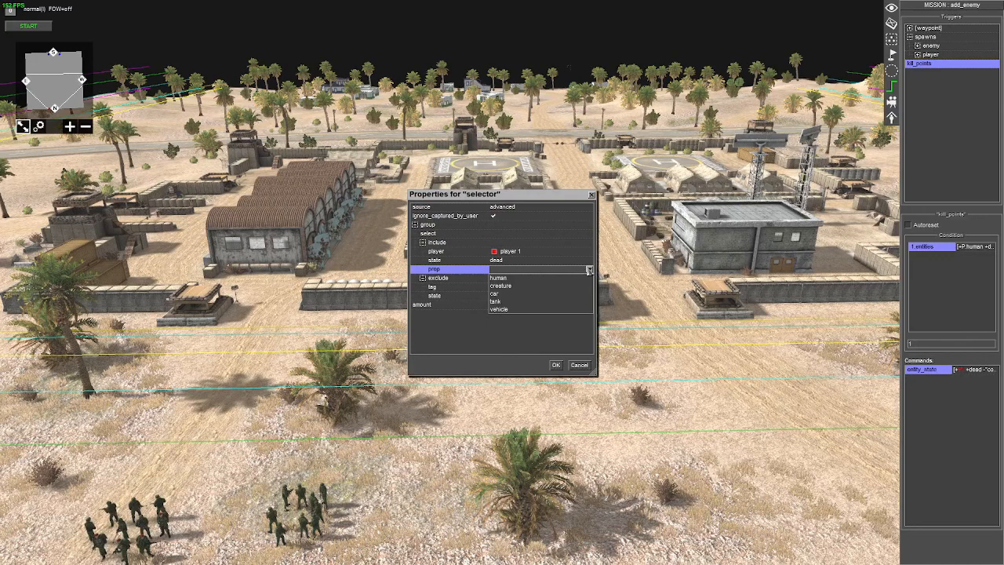
{"action": "left_click", "coordinate": [500, 279]}
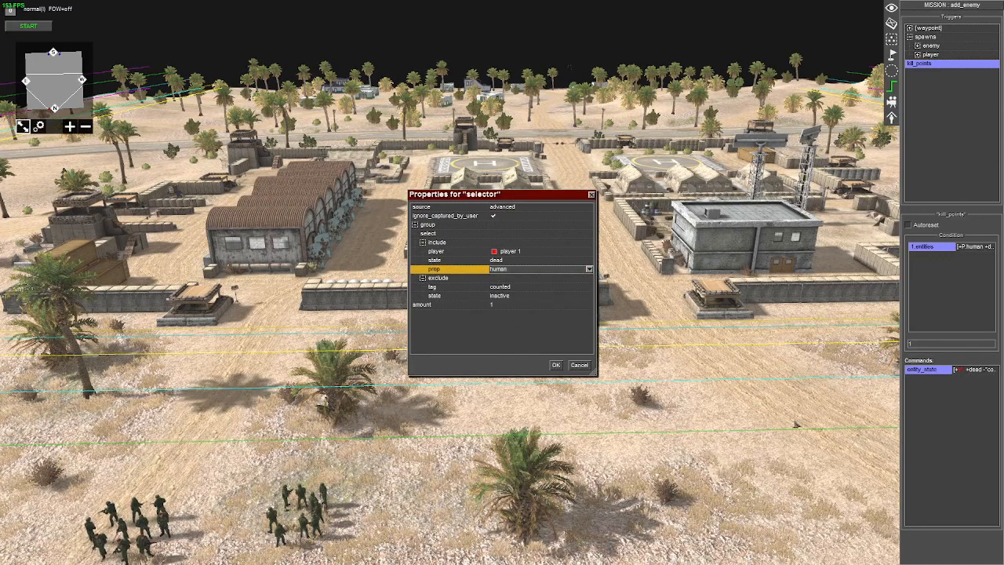
{"action": "left_click", "coordinate": [557, 365]}
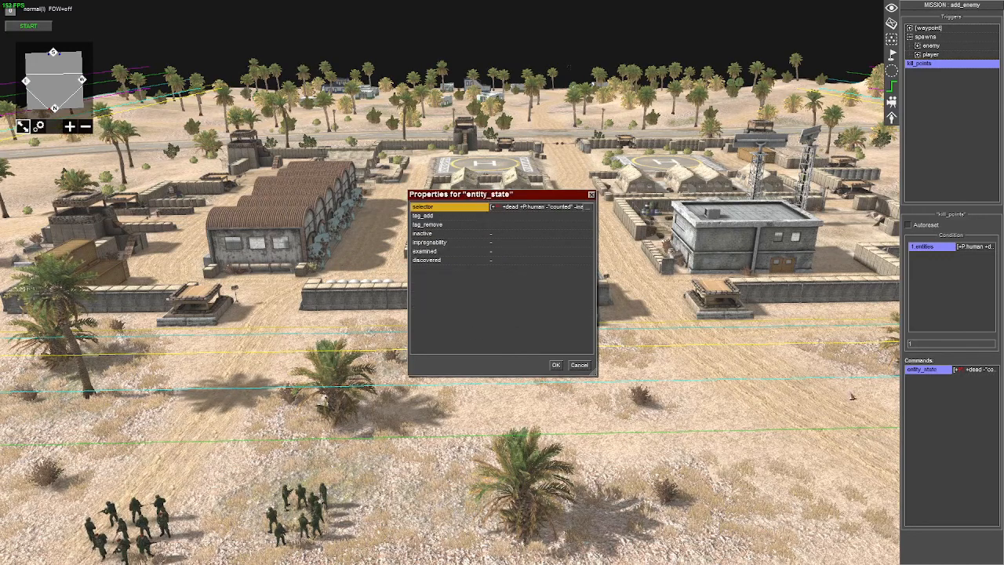
Set the entity_state command's tag_add to counted, accept it and recheck the command's properties
{"action": "left_click", "coordinate": [510, 218]}
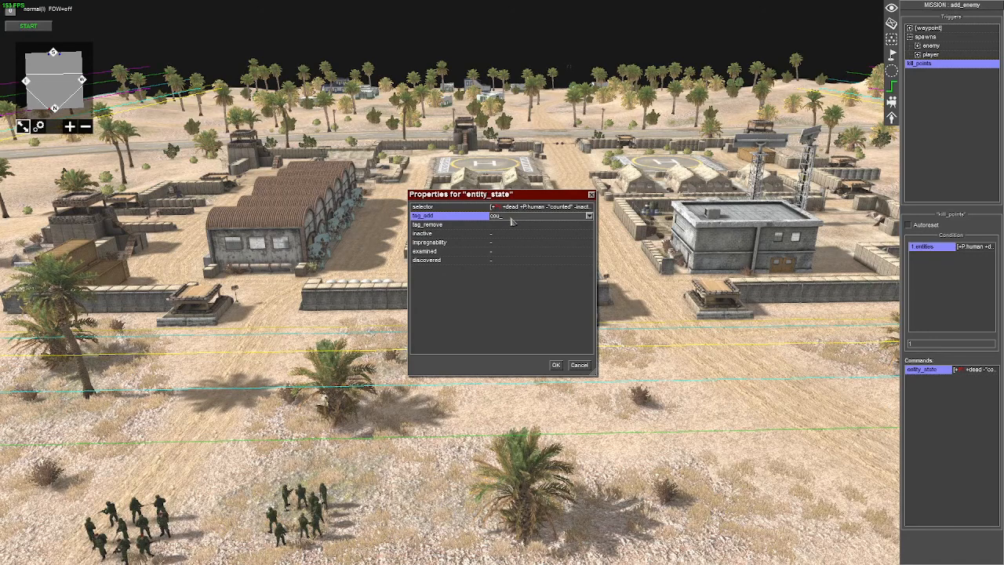
{"action": "key", "text": "Return"}
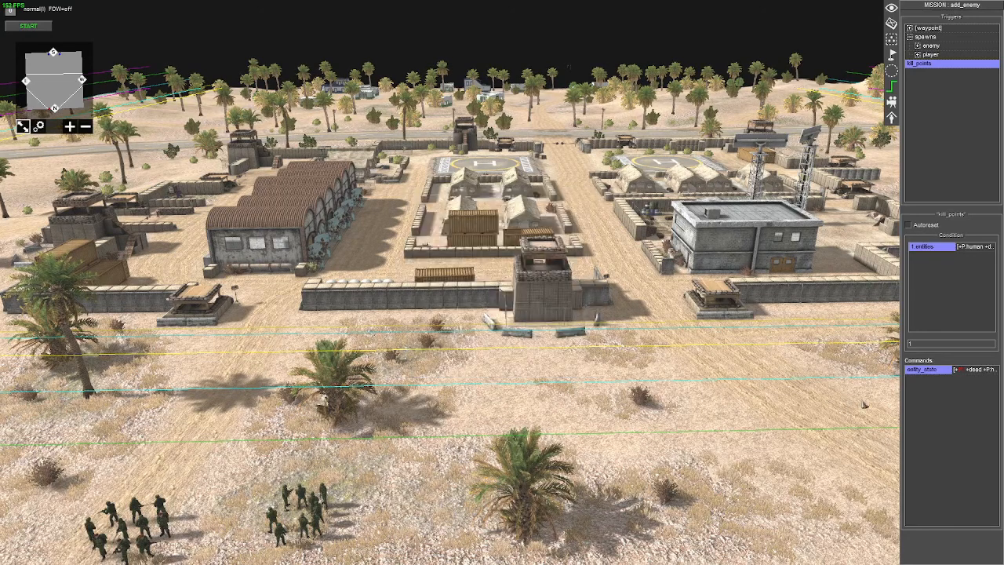
{"action": "double_click", "coordinate": [913, 372]}
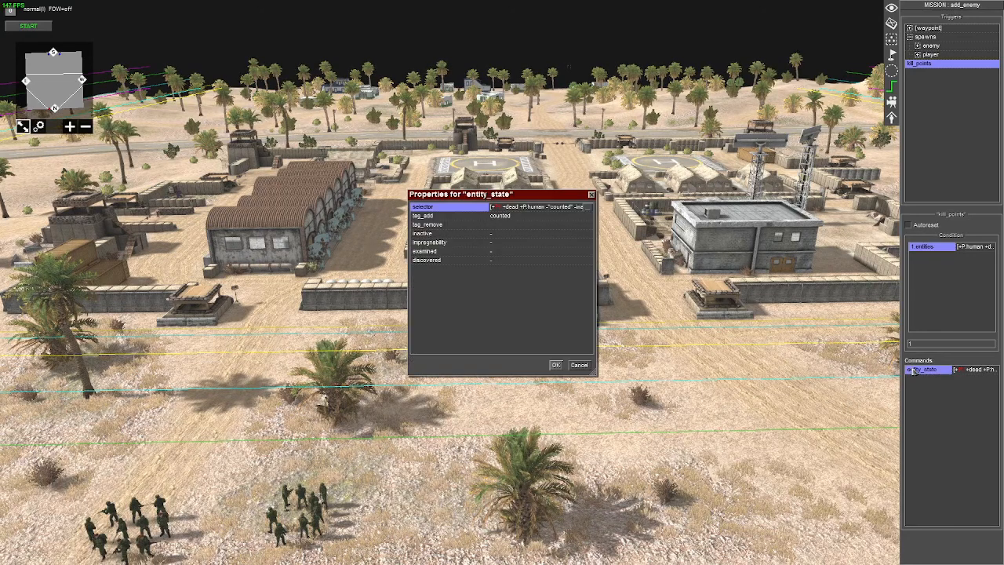
{"action": "key", "text": "Return"}
Add a reinforcement command to kill_points with the score_add operation and a score of 10
{"action": "right_click", "coordinate": [928, 396]}
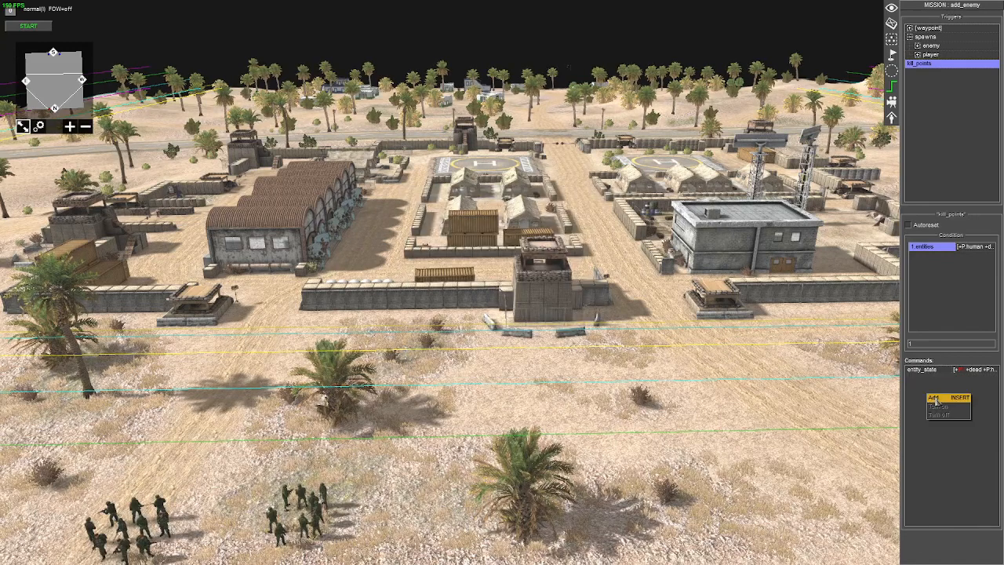
{"action": "left_click", "coordinate": [934, 399]}
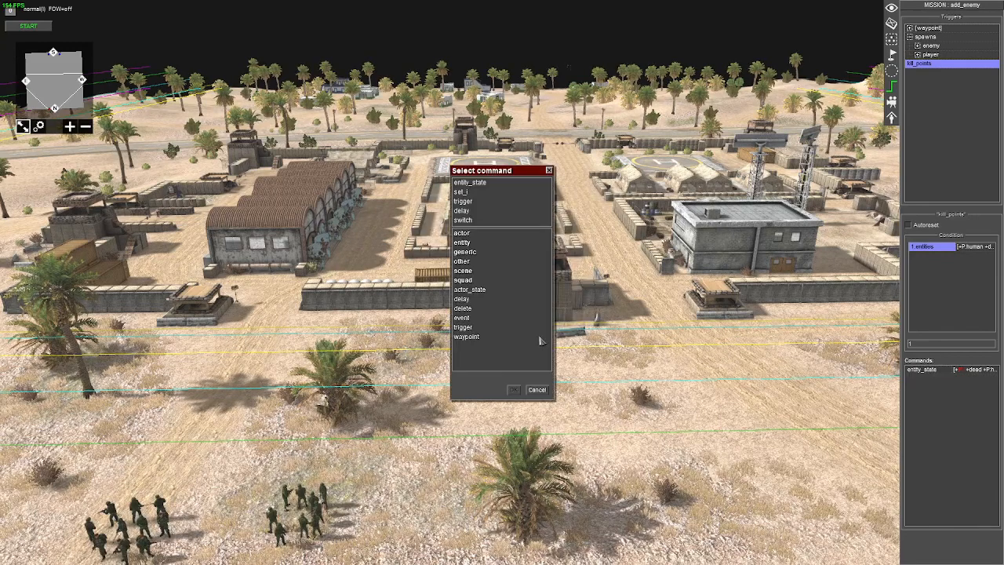
{"action": "double_click", "coordinate": [463, 261]}
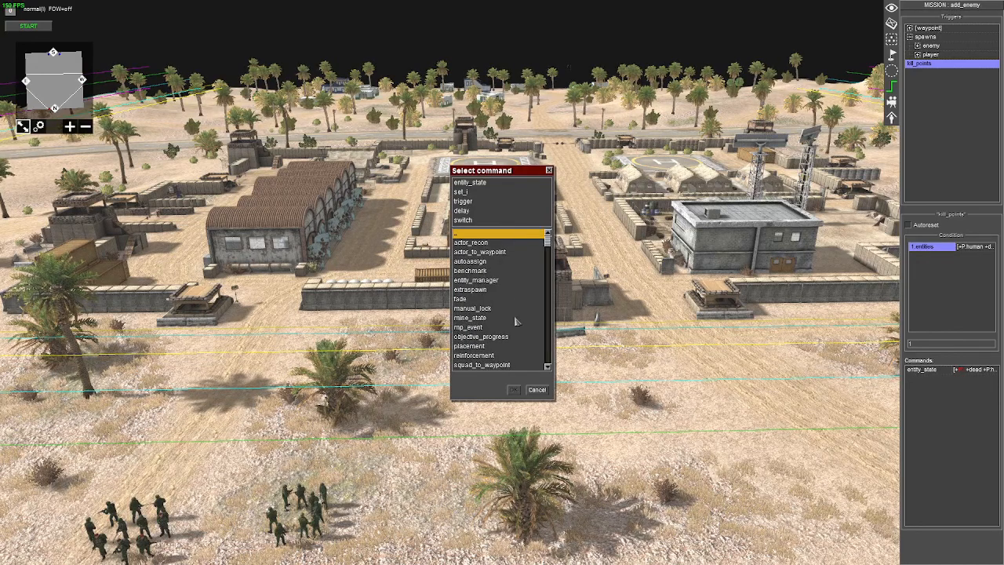
{"action": "scroll", "coordinate": [516, 321], "scroll_direction": "down", "scroll_amount": 2}
{"action": "double_click", "coordinate": [489, 336]}
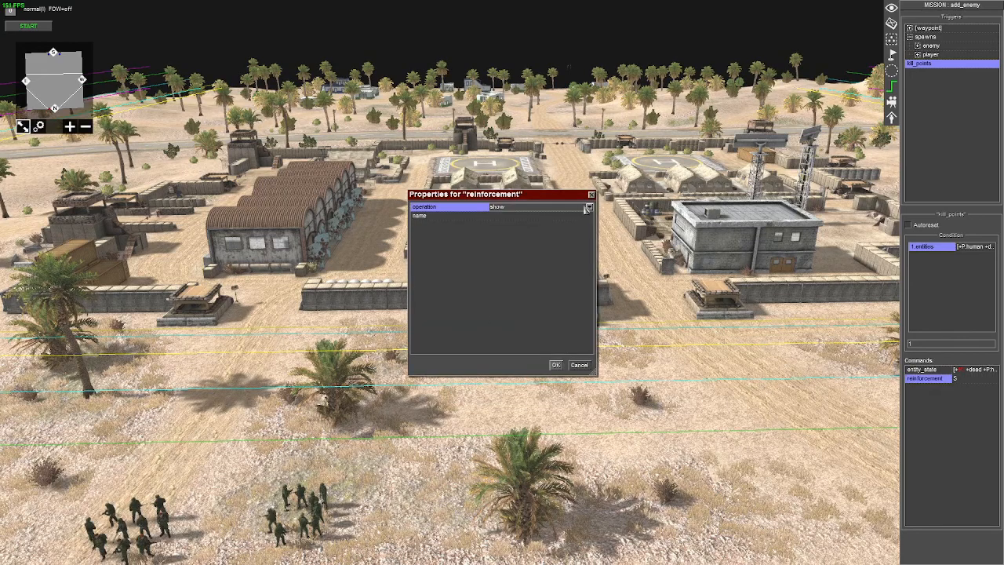
{"action": "left_click", "coordinate": [502, 206]}
{"action": "left_click", "coordinate": [503, 230]}
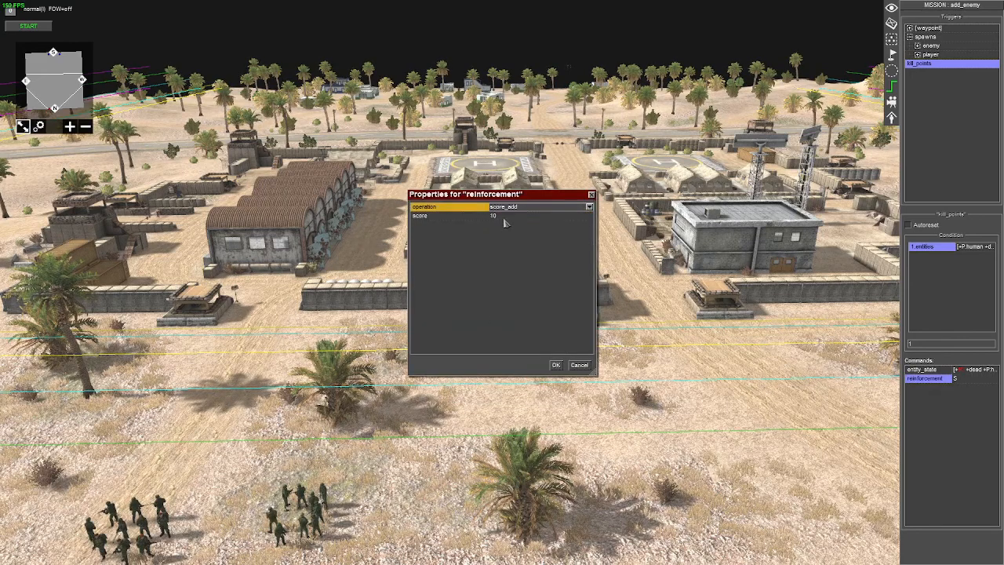
{"action": "left_click", "coordinate": [504, 218]}
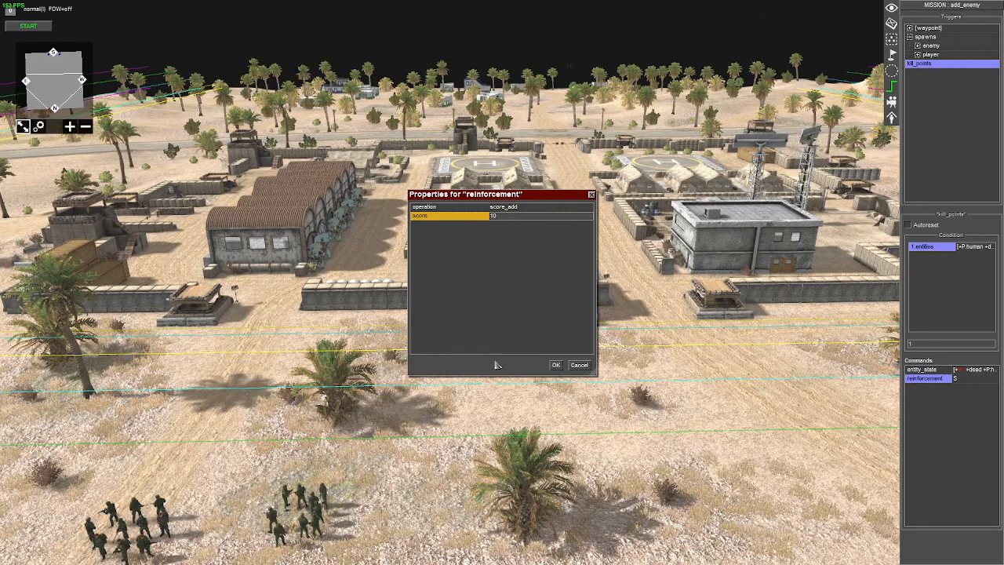
{"action": "left_click", "coordinate": [555, 365]}
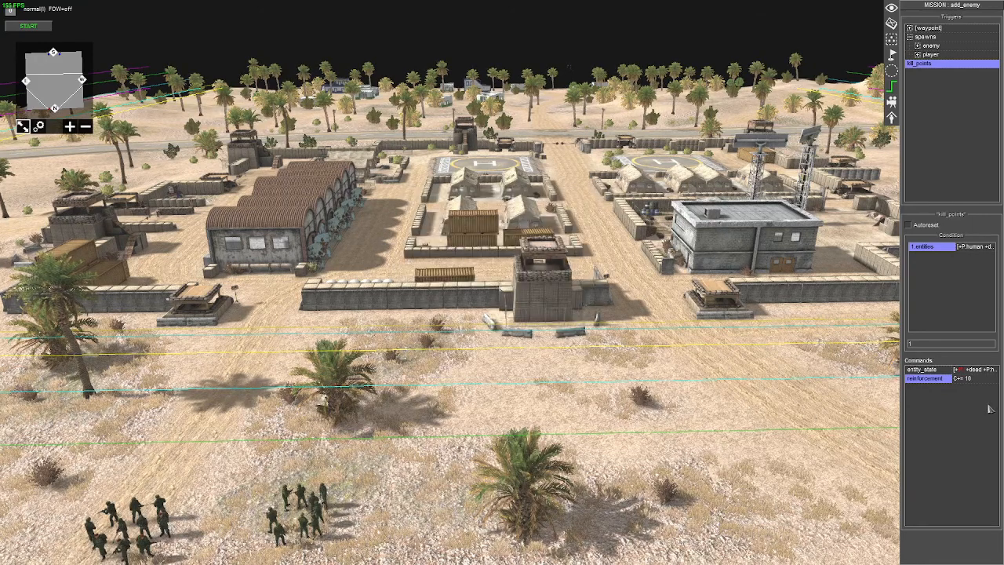
Add a delay command of 0.5 after the reinforcement command
{"action": "double_click", "coordinate": [934, 397]}
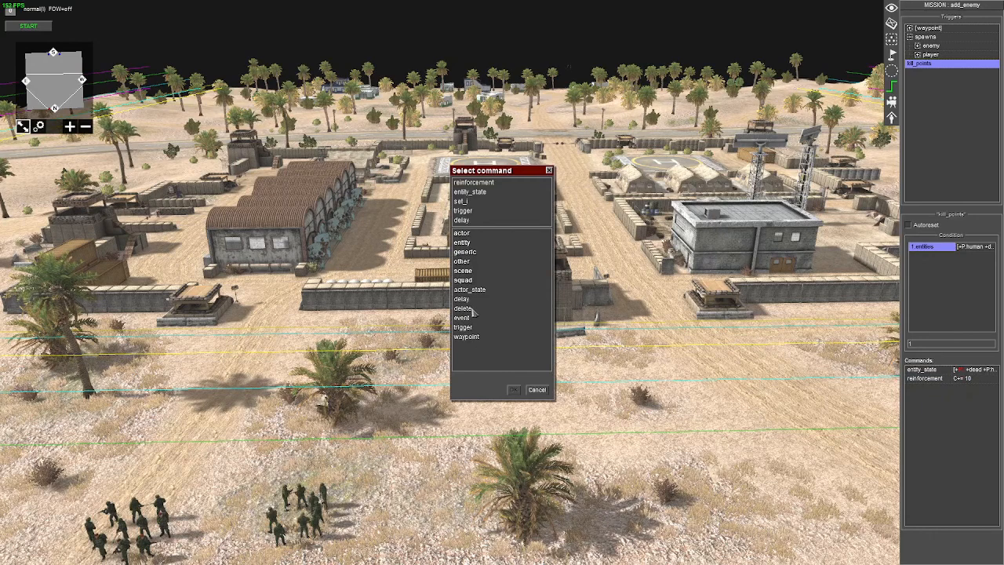
{"action": "double_click", "coordinate": [463, 299]}
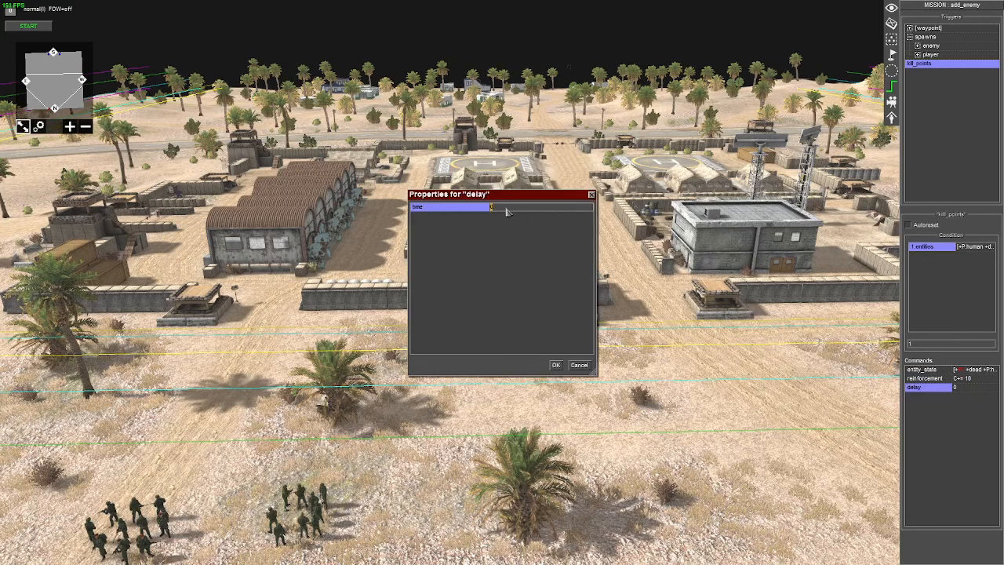
{"action": "type", "text": ".5"}
{"action": "left_click", "coordinate": [555, 366]}
Duplicate the 0.5 delay and move the copy to the beginning of the kill_points command list
{"action": "right_click", "coordinate": [931, 388]}
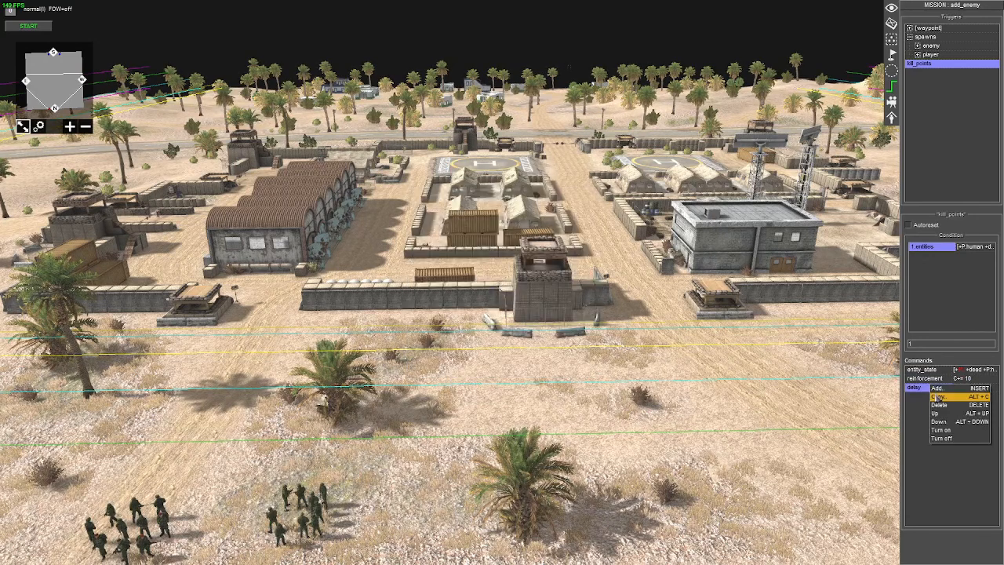
{"action": "left_click", "coordinate": [938, 397]}
{"action": "left_click", "coordinate": [920, 398]}
{"action": "key", "text": "ctrl+Up"}
{"action": "key", "text": "ctrl+Up"}
{"action": "key", "text": "ctrl+Up"}
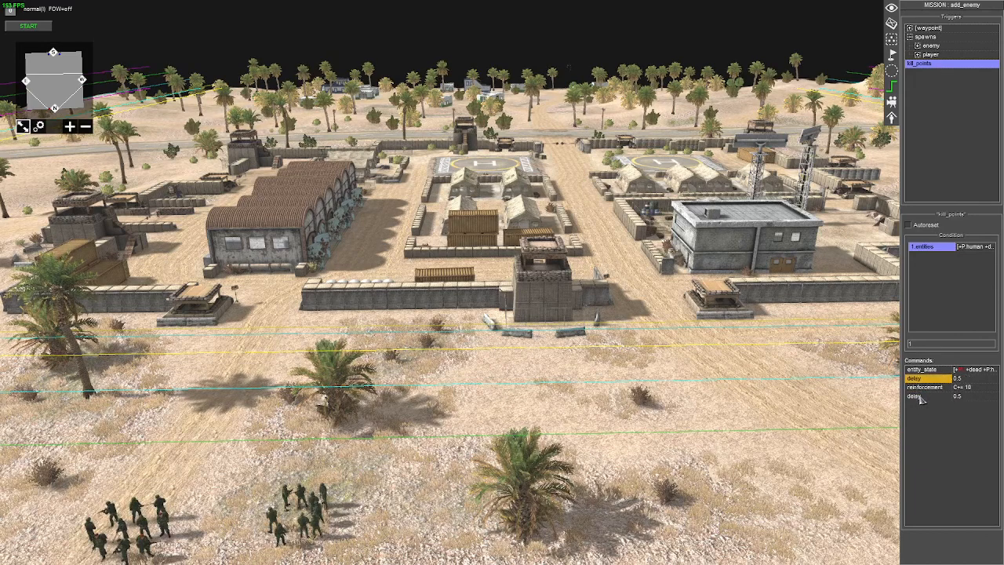
Duplicate the final 0.5 delay and place one copy between the entity_state and reinforcement commands
{"action": "right_click", "coordinate": [927, 397]}
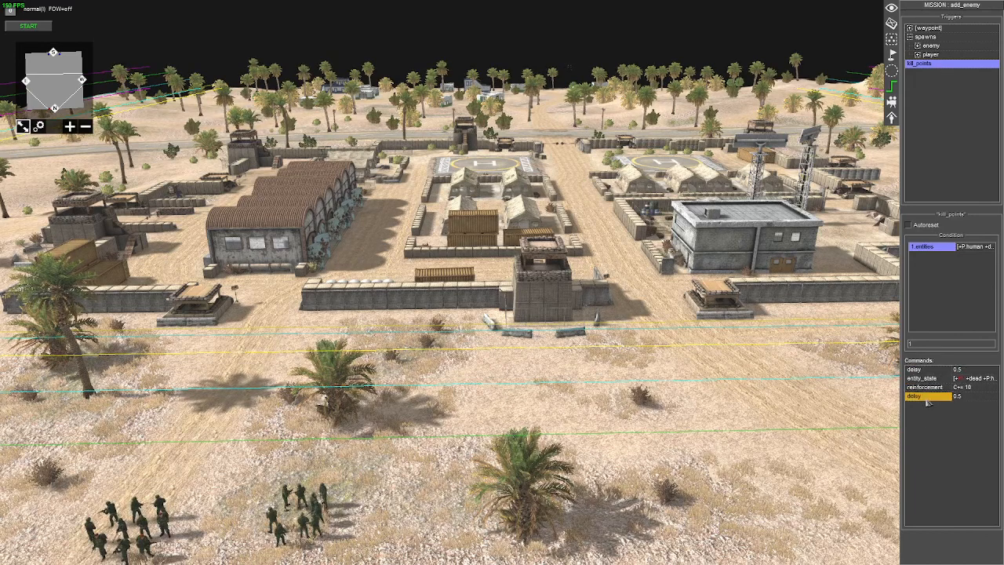
{"action": "left_click", "coordinate": [939, 409]}
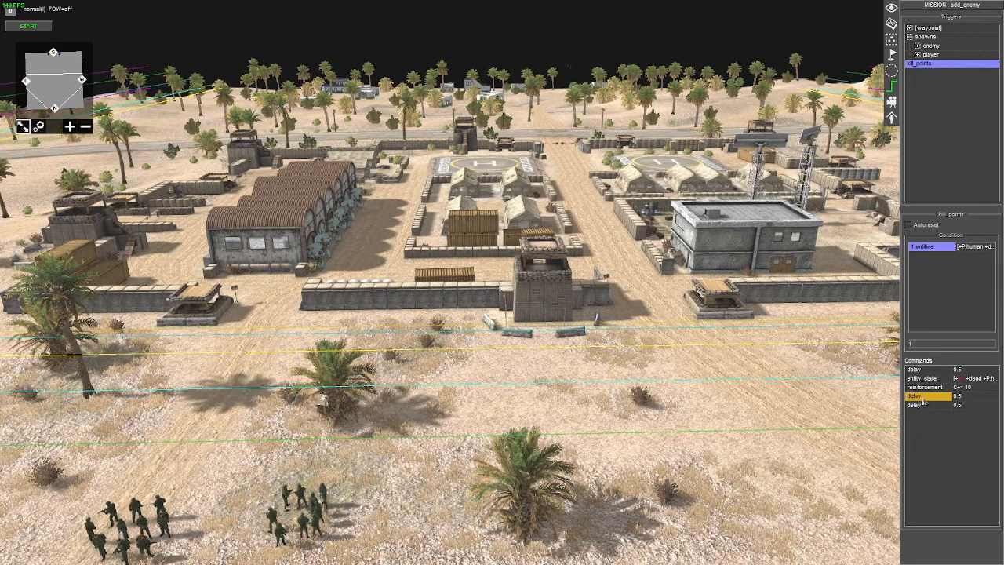
{"action": "key", "text": "ctrl+Up"}
Add a trigger command at the end of the kill_points command list and set its name to kill_points
{"action": "right_click", "coordinate": [936, 441]}
{"action": "left_click", "coordinate": [948, 446]}
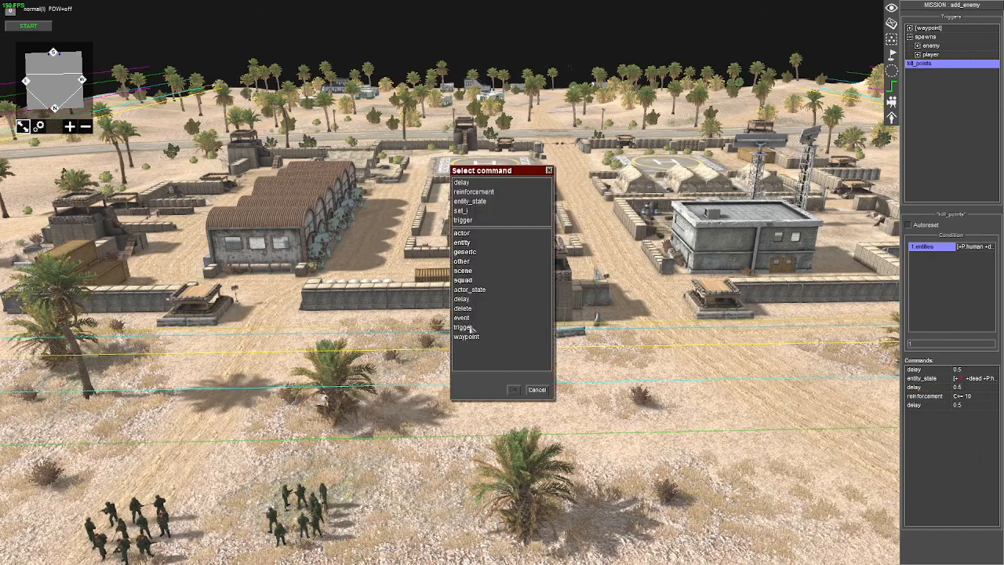
{"action": "double_click", "coordinate": [463, 328]}
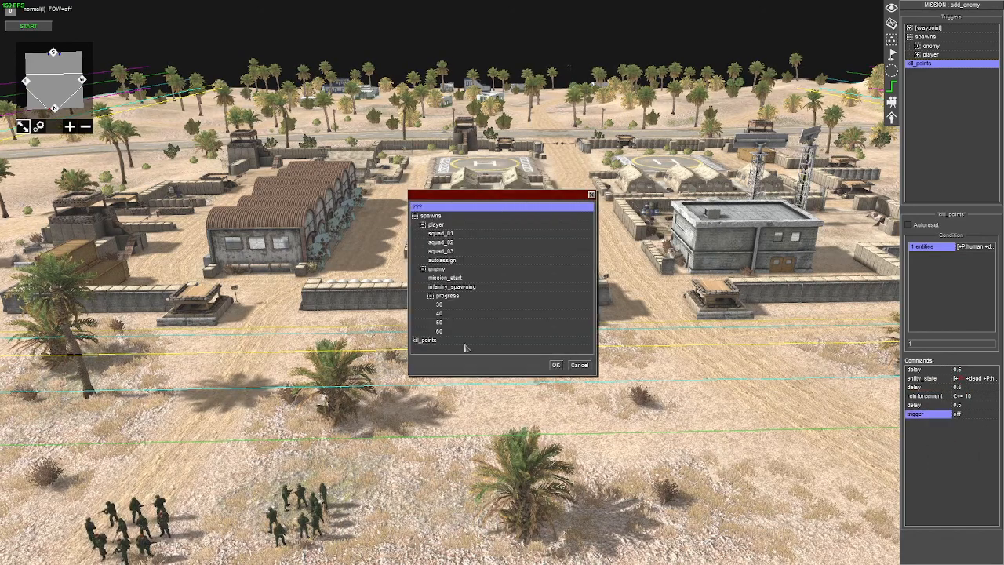
{"action": "left_click", "coordinate": [465, 341]}
{"action": "left_click", "coordinate": [555, 365]}
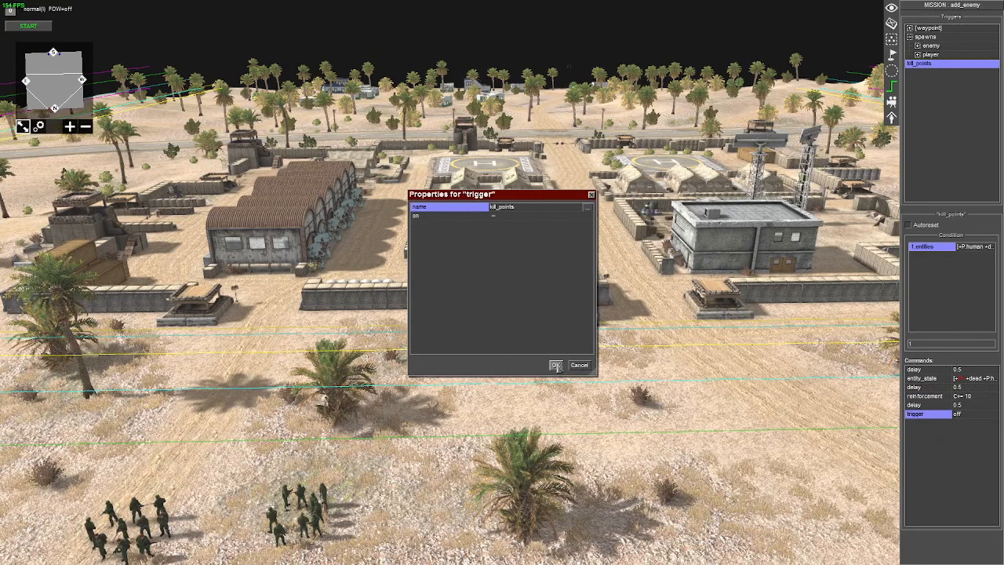
{"action": "left_click", "coordinate": [557, 366]}
Save the add_enemy mission and start the test simulation
{"action": "scroll", "coordinate": [731, 351], "scroll_direction": "down", "scroll_amount": 2}
{"action": "left_click", "coordinate": [911, 5]}
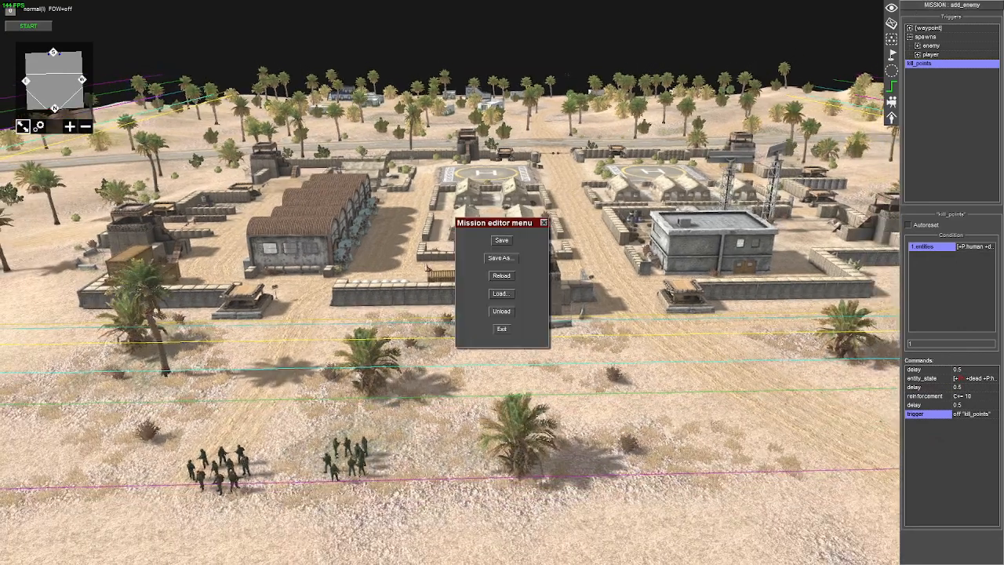
{"action": "left_click", "coordinate": [501, 240]}
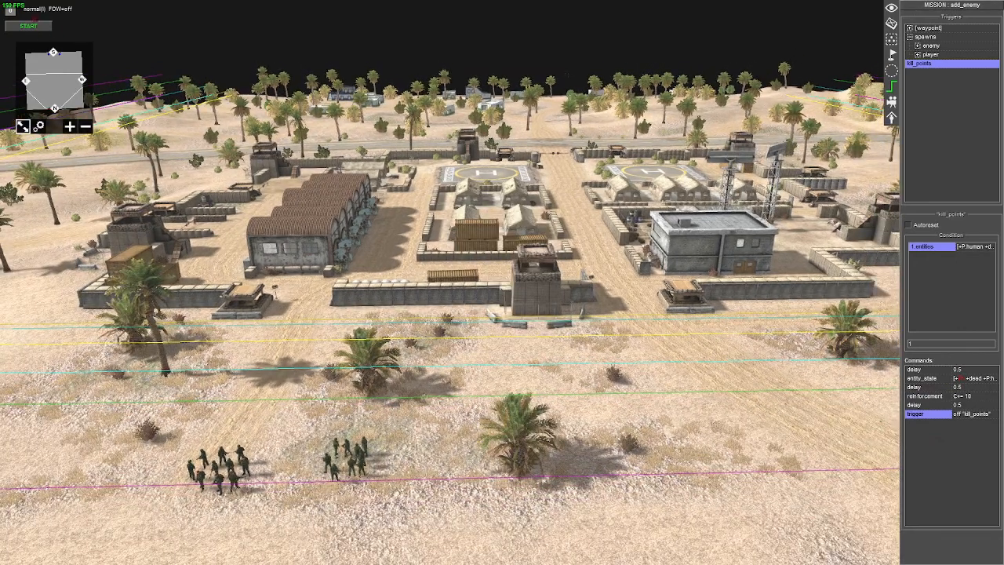
{"action": "left_click", "coordinate": [28, 25]}
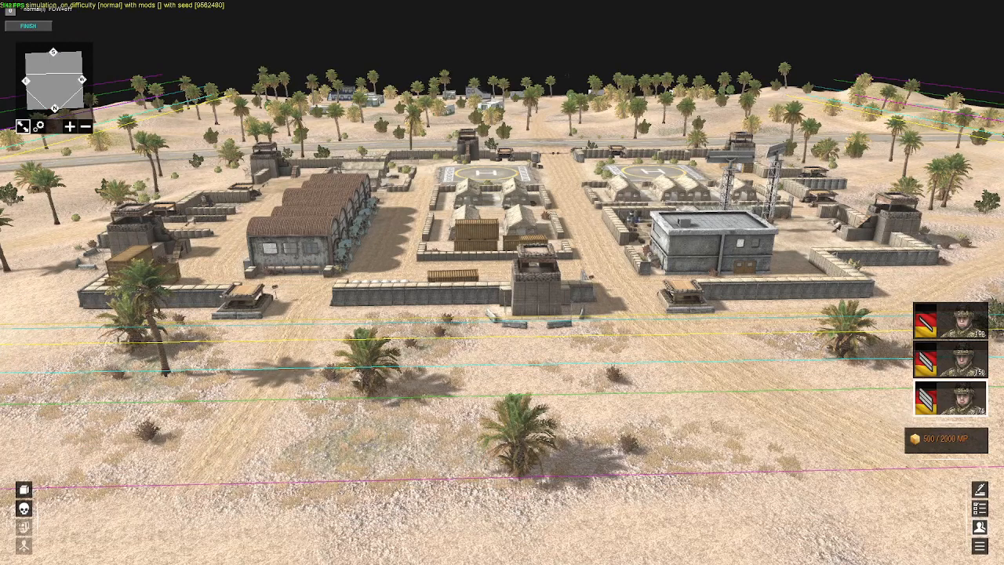
Call in the 75, 150 and 100 MP German reinforcement squads
{"action": "left_click", "coordinate": [951, 400]}
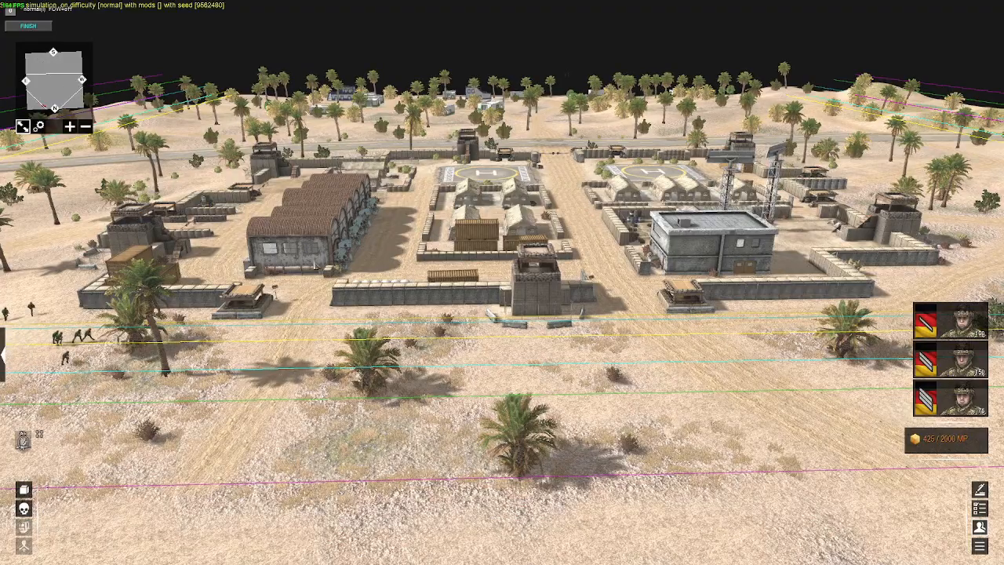
{"action": "left_click", "coordinate": [53, 80]}
{"action": "key", "text": "Up"}
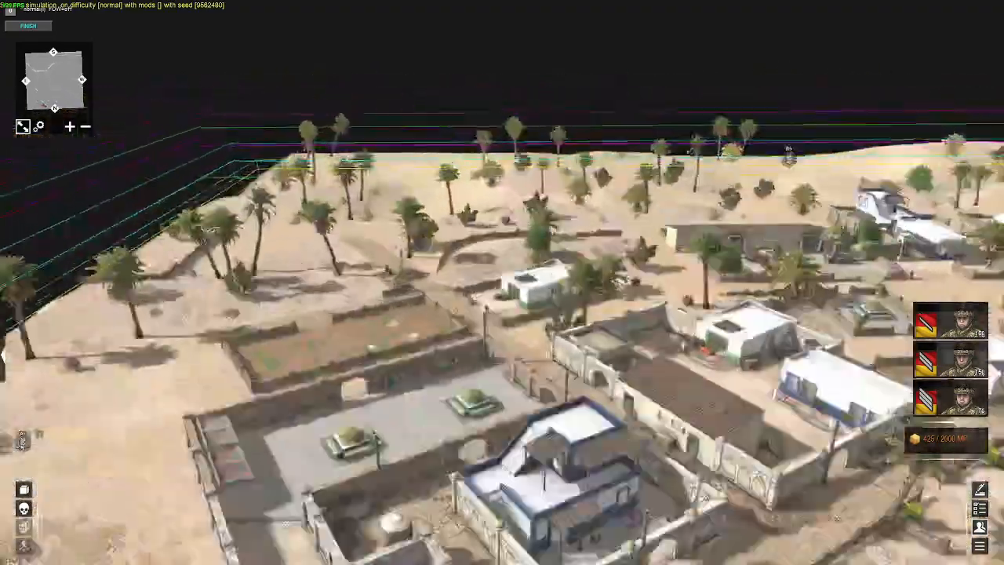
{"action": "key", "text": "Right"}
{"action": "middle_click_drag", "start_coordinate": [550, 236], "coordinate": [785, 439]}
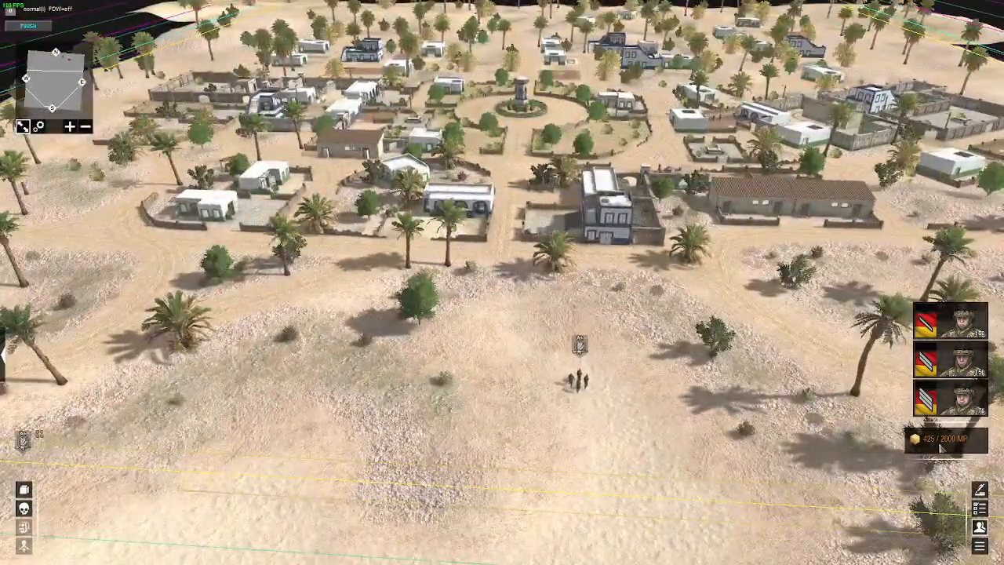
{"action": "left_click", "coordinate": [952, 363]}
{"action": "left_click", "coordinate": [952, 362]}
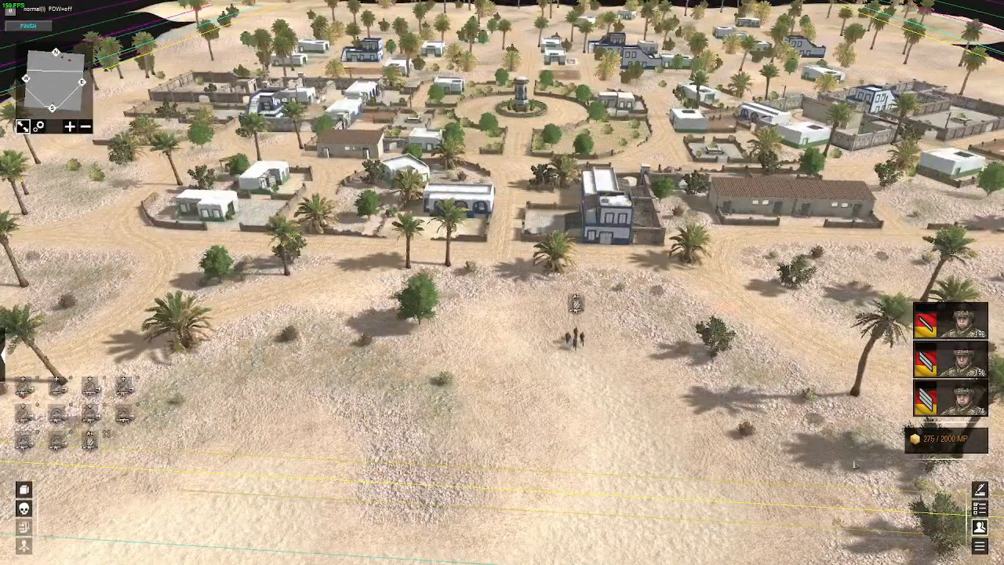
{"action": "left_click", "coordinate": [952, 322]}
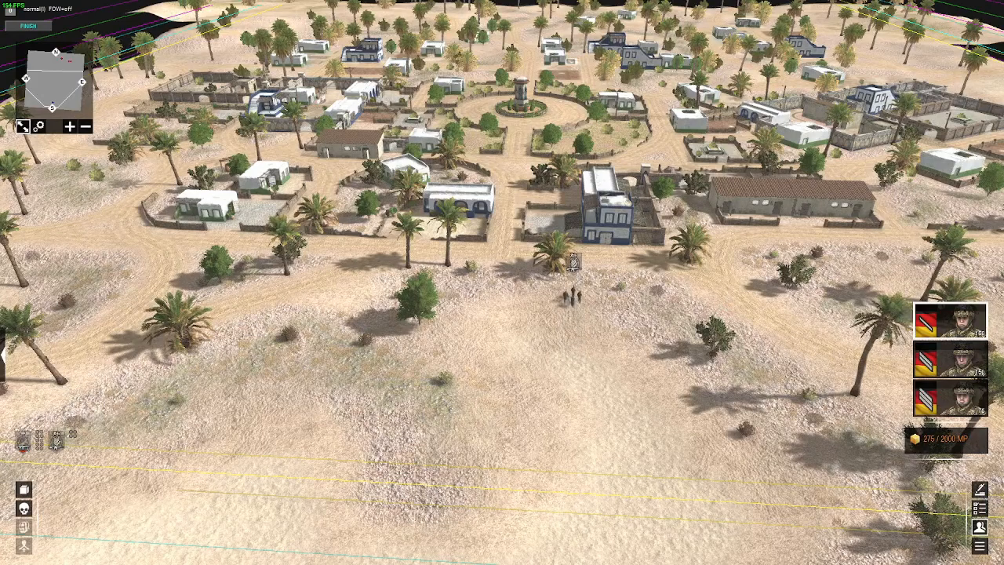
Select the newly arrived German squads and send them into the village
{"action": "key", "text": "Left"}
{"action": "key", "text": "Right"}
{"action": "key", "text": "Down"}
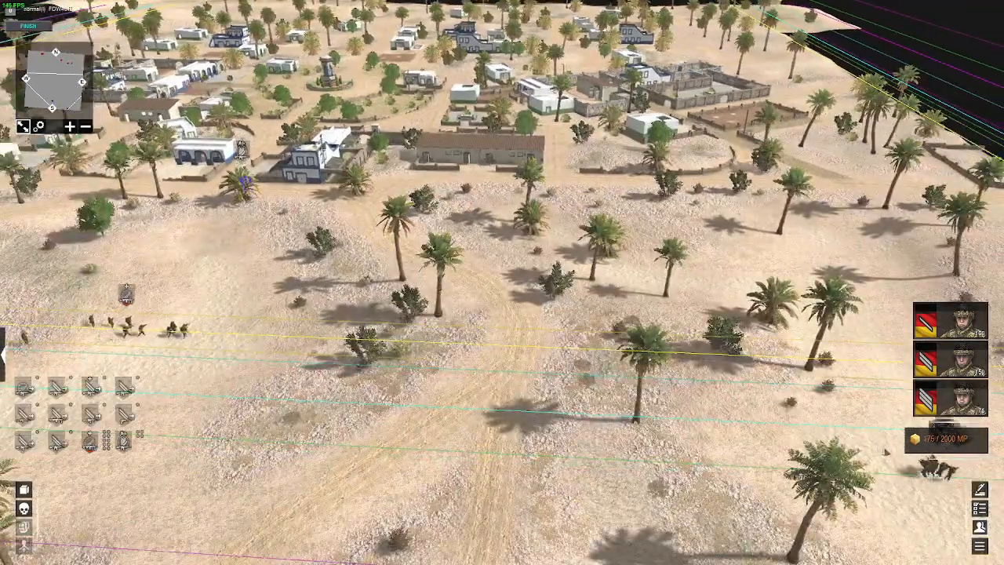
{"action": "left_click_drag", "start_coordinate": [887, 452], "coordinate": [964, 485]}
{"action": "key", "text": "Right"}
{"action": "key", "text": "Up"}
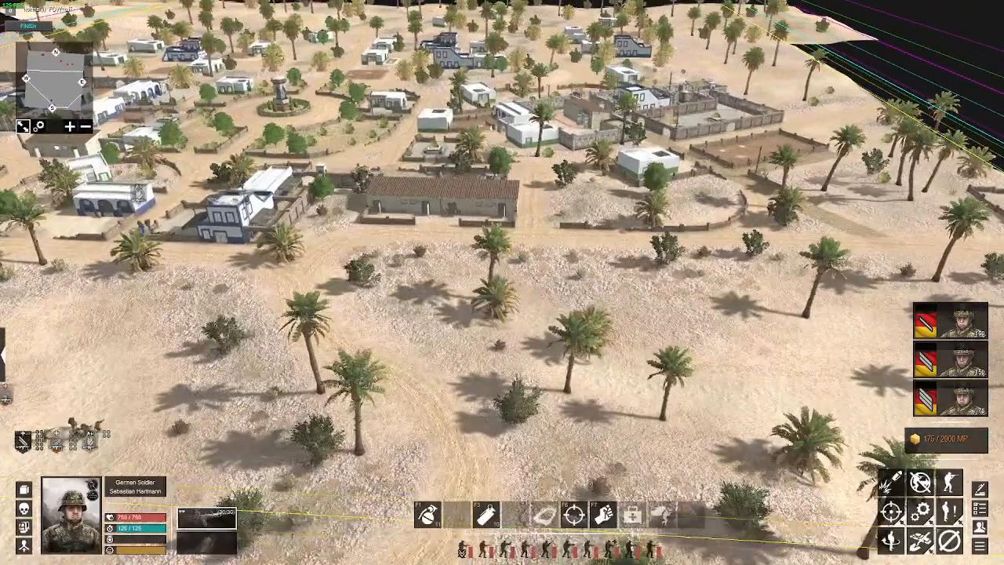
{"action": "key", "text": "Left"}
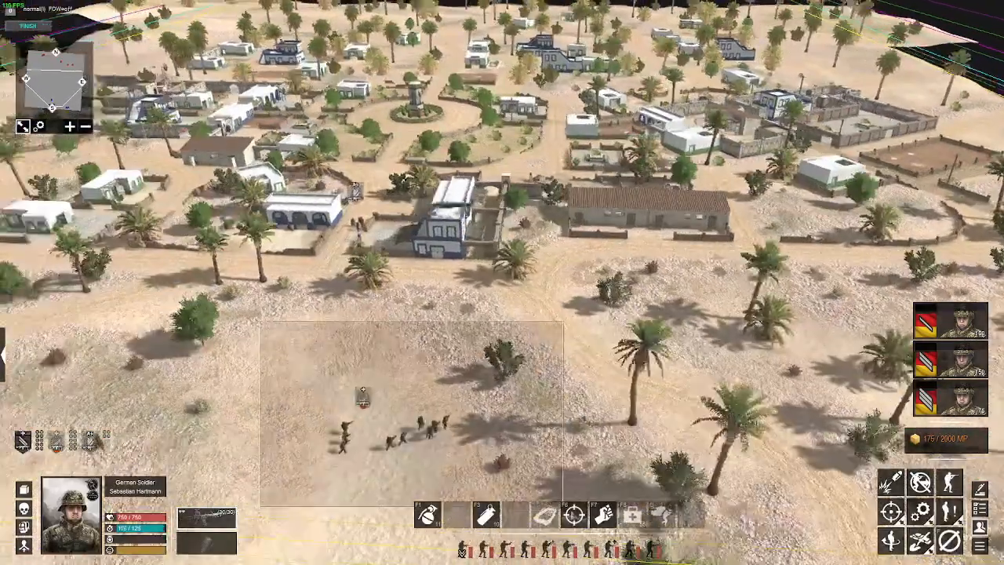
{"action": "left_click_drag", "start_coordinate": [259, 321], "coordinate": [563, 506]}
{"action": "key", "text": "Up"}
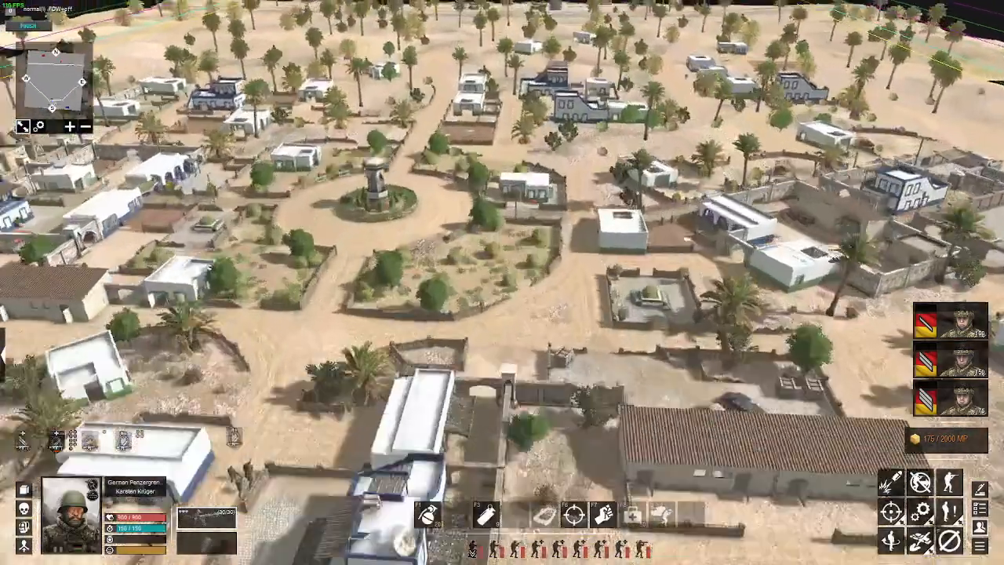
{"action": "scroll", "coordinate": [359, 154], "scroll_direction": "up", "scroll_amount": 4}
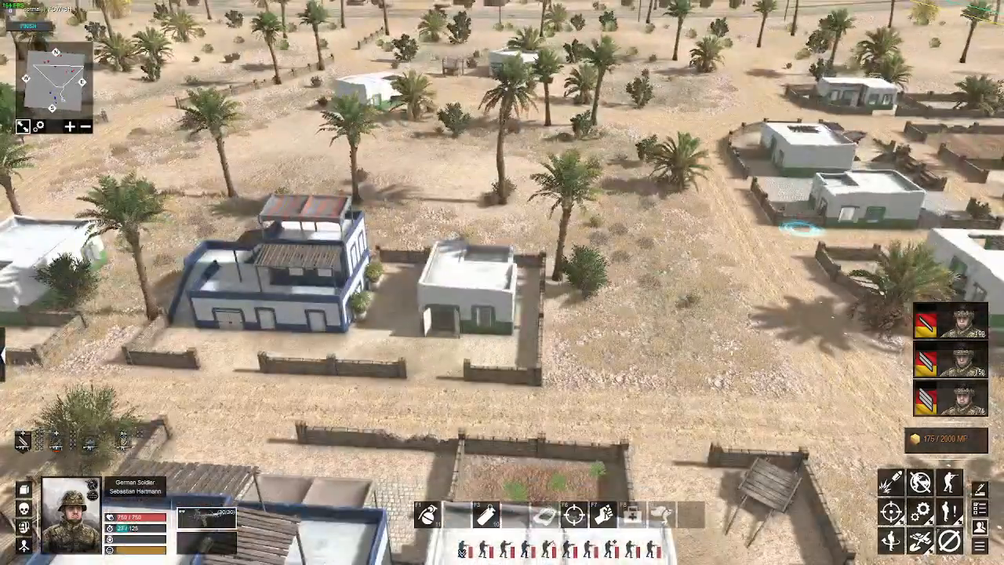
Take direct control of the German Elite Engineer and move him along the village road toward the enemy base
{"action": "key", "text": "Left"}
{"action": "key", "text": "Down"}
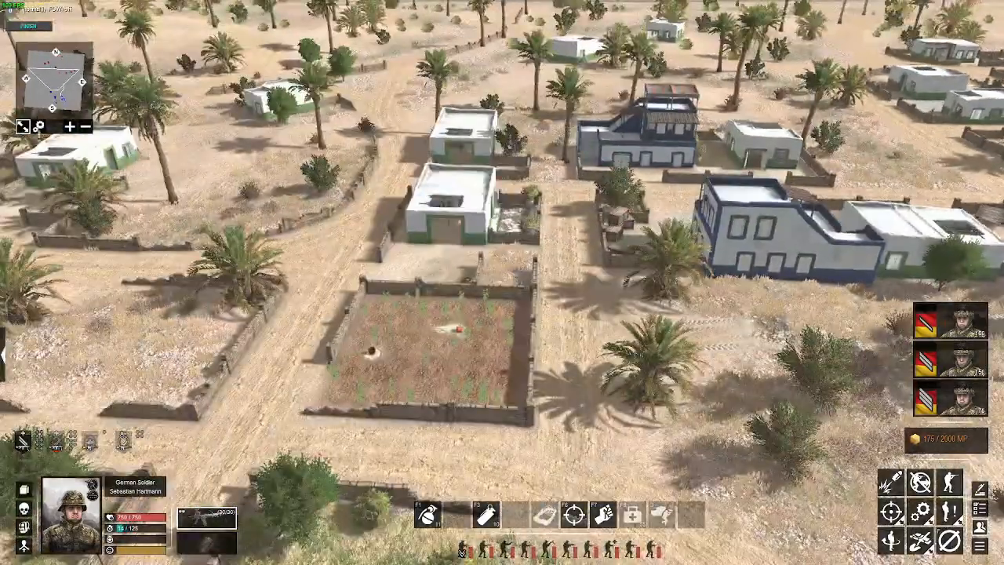
{"action": "scroll", "coordinate": [502, 283], "scroll_direction": "up", "scroll_amount": 3}
{"action": "key", "text": "Left"}
{"action": "key", "text": "Down"}
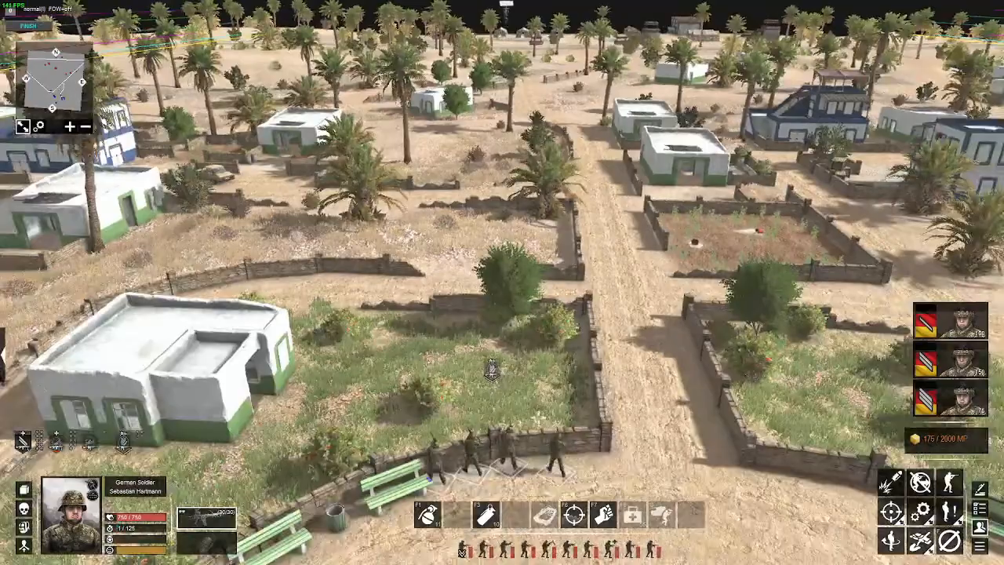
{"action": "key", "text": "e"}
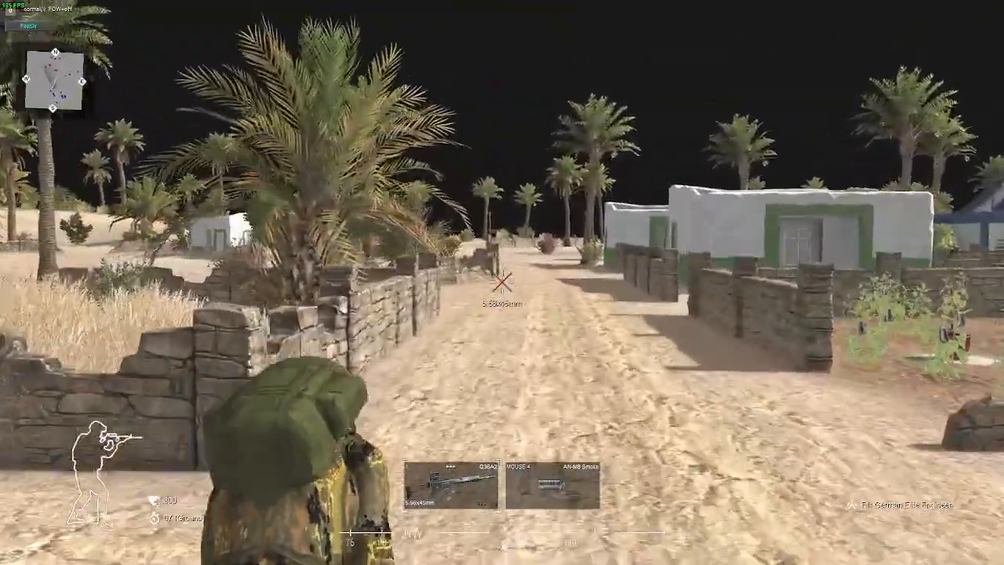
{"action": "key", "text": "e"}
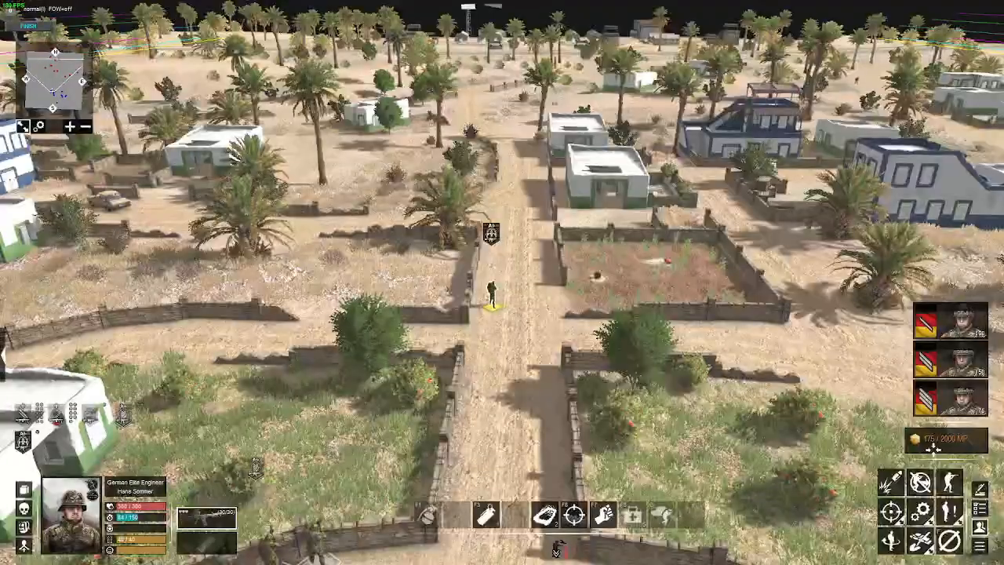
{"action": "key", "text": "e"}
{"action": "key", "text": "w"}
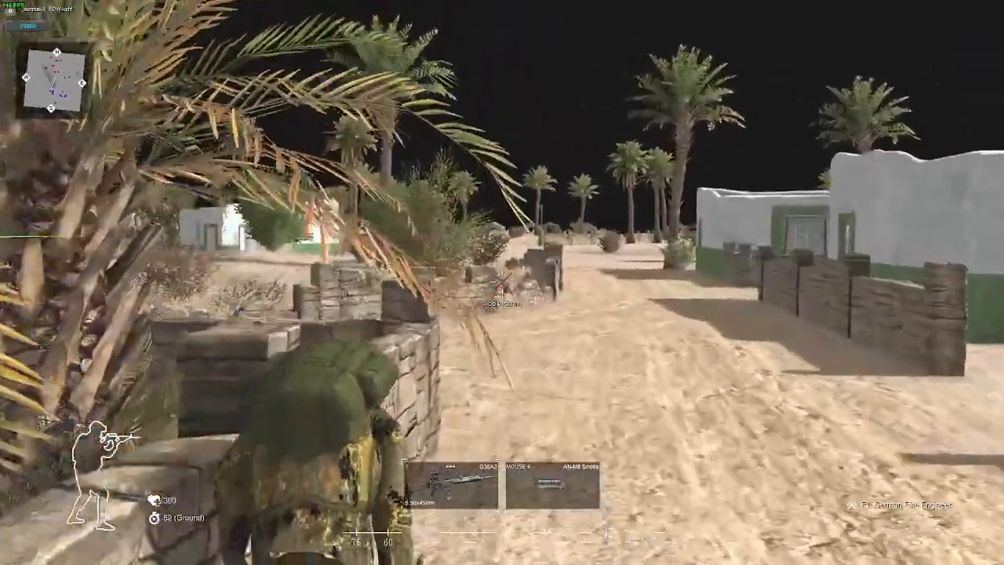
{"action": "key", "text": "w"}
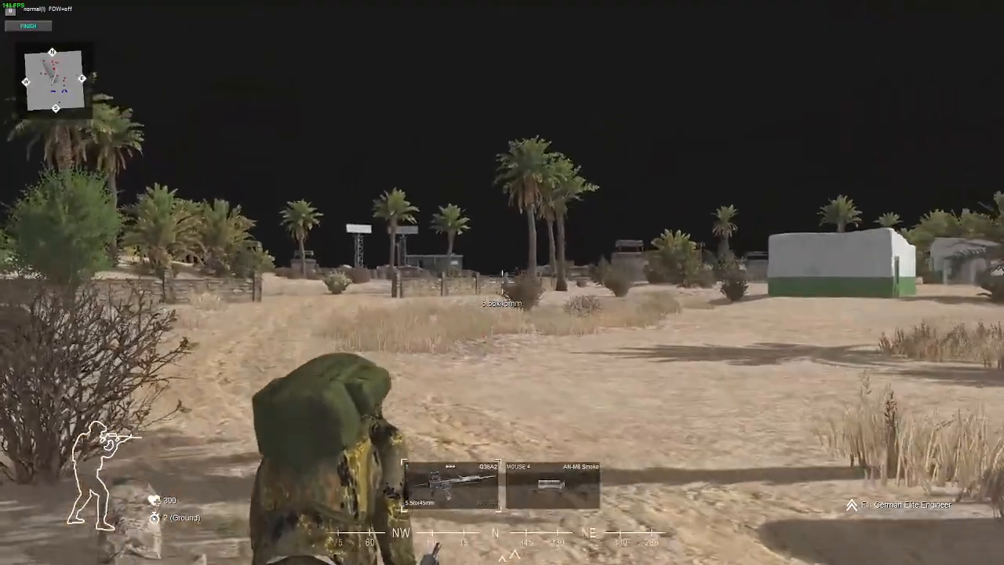
Put the engineer prone and shoot the enemy soldiers at the stone wall through the weapon sight
{"action": "right_click", "coordinate": [503, 283]}
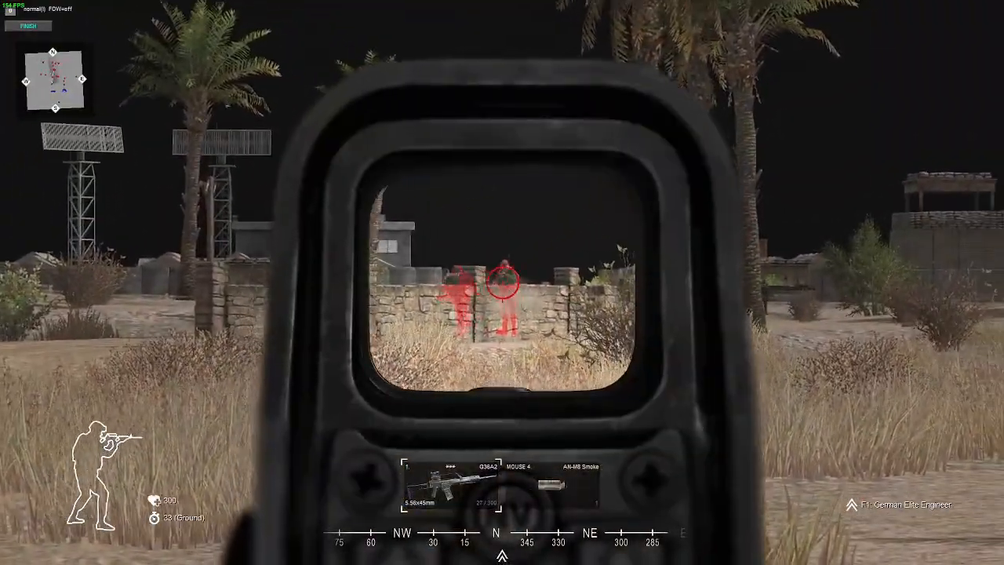
{"action": "right_click", "coordinate": [502, 282]}
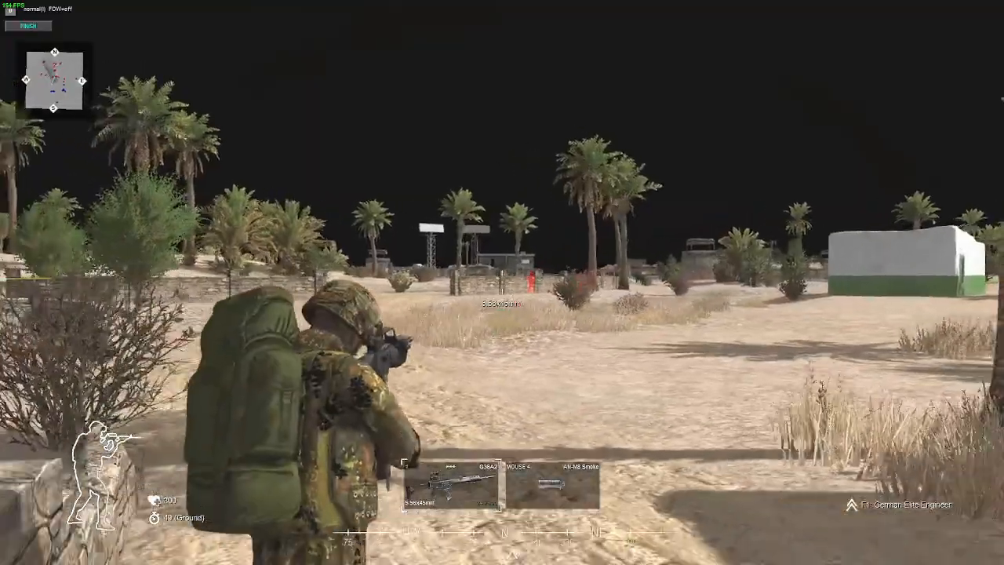
{"action": "key", "text": "z"}
{"action": "right_click", "coordinate": [503, 283]}
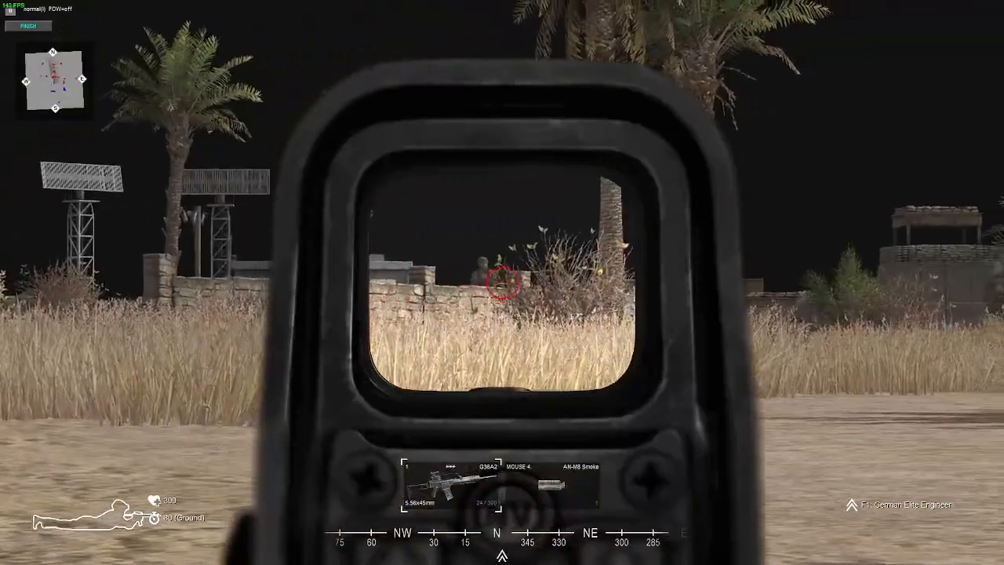
{"action": "left_click", "coordinate": [502, 283]}
{"action": "left_click", "coordinate": [502, 282]}
{"action": "left_click", "coordinate": [502, 283]}
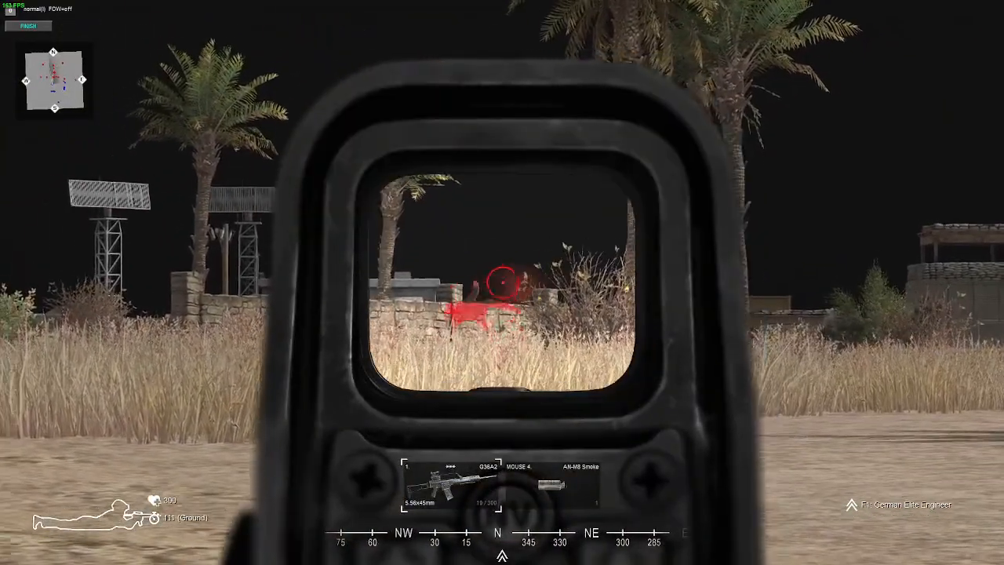
Leave direct control to check the MP counter and the enemy squads, and resume controlling the engineer
{"action": "key", "text": "e"}
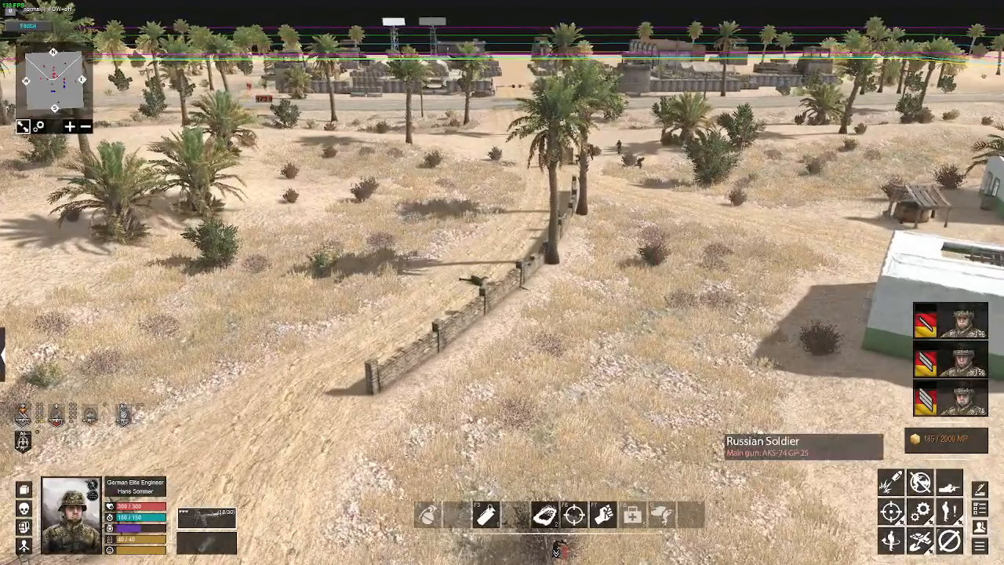
{"action": "scroll", "coordinate": [502, 282], "scroll_direction": "up", "scroll_amount": 3}
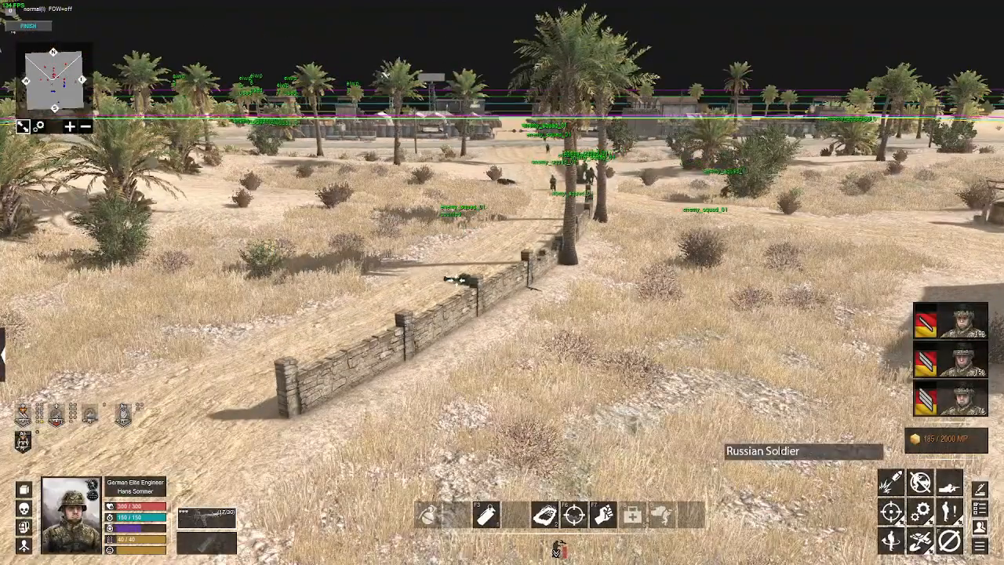
{"action": "scroll", "coordinate": [502, 282], "scroll_direction": "down", "scroll_amount": 3}
{"action": "key", "text": "e"}
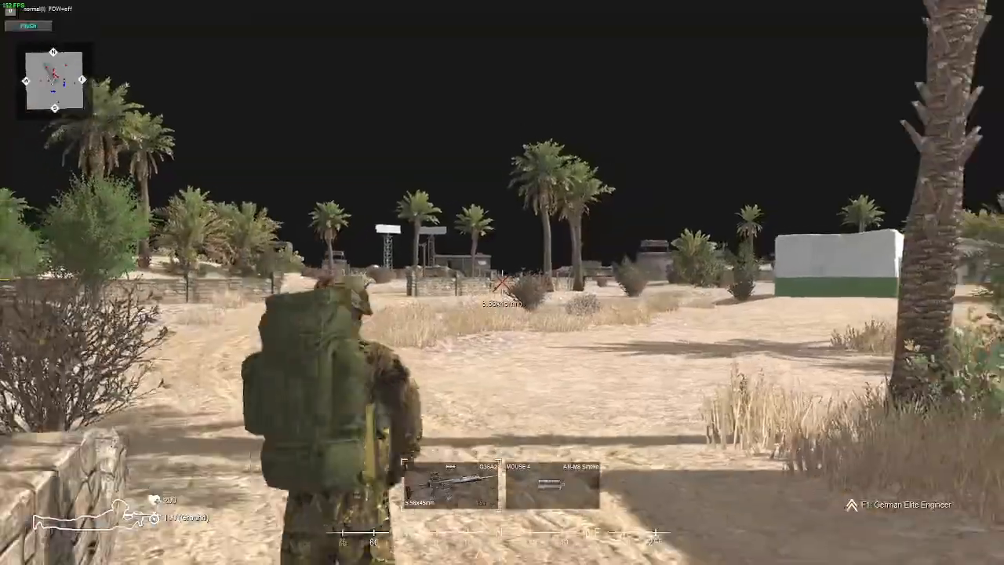
Advance the engineer and aim at the enemies by the wall, pull him back and leave direct control
{"action": "key", "text": "w"}
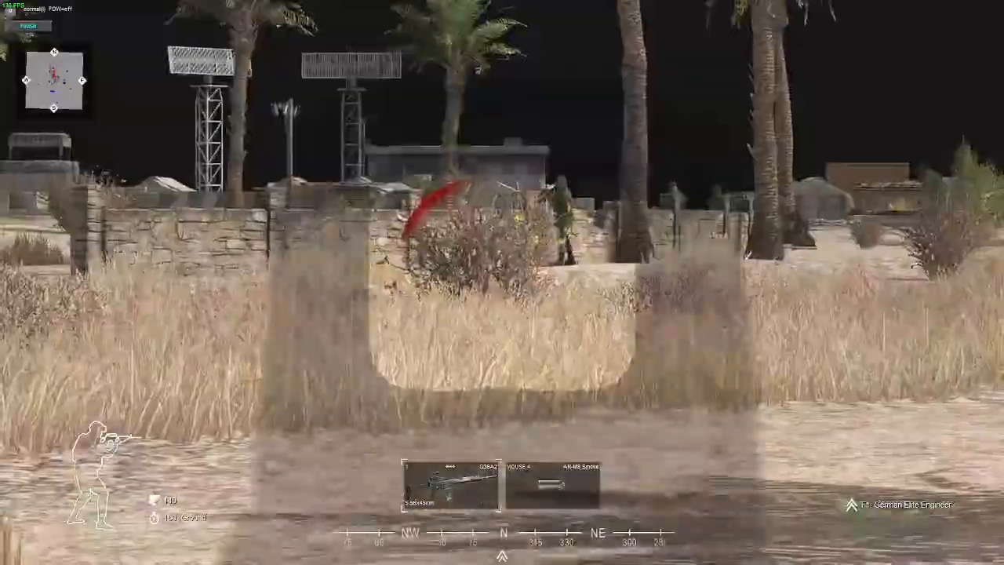
{"action": "right_click", "coordinate": [502, 283]}
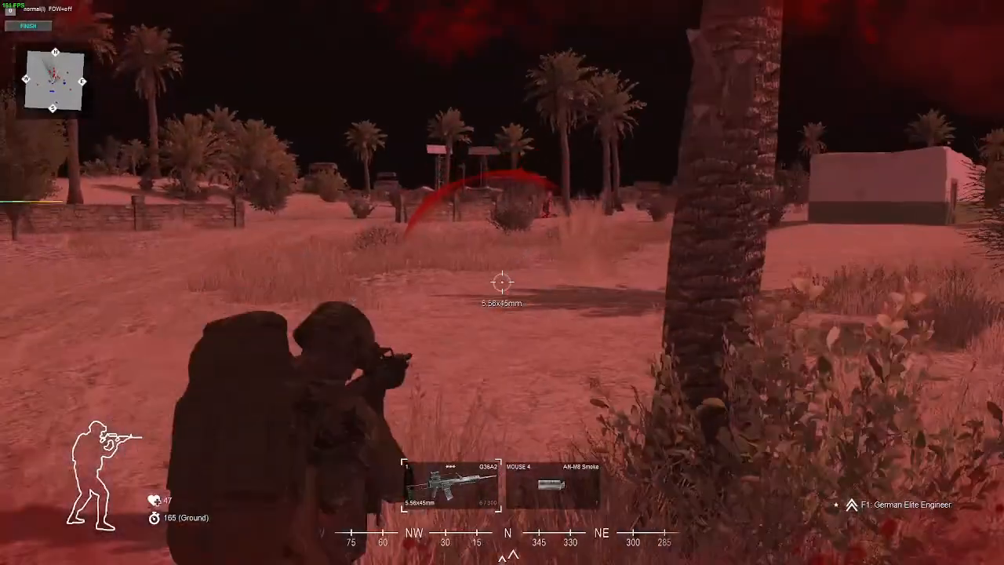
{"action": "key", "text": "s"}
{"action": "key", "text": "e"}
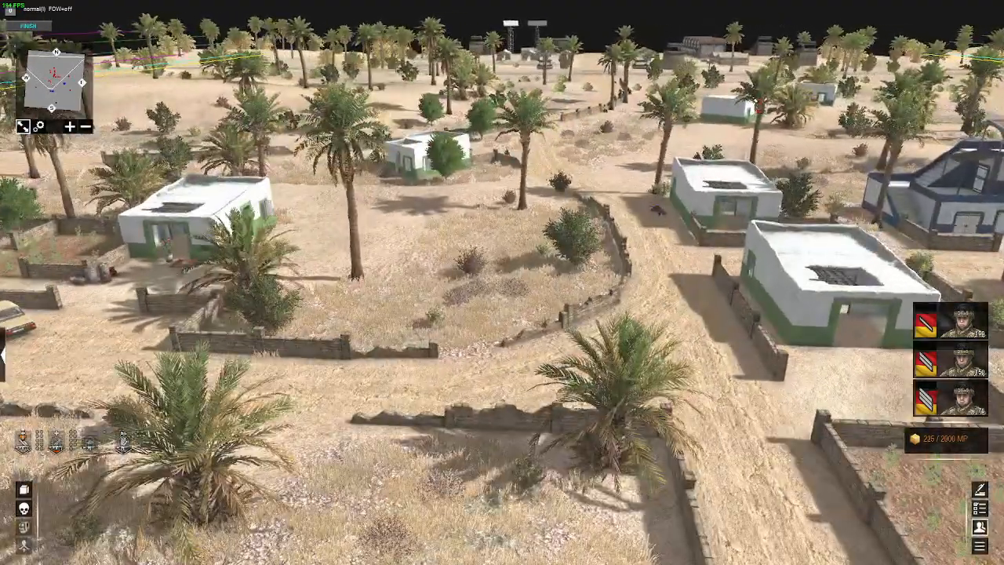
Take direct control of the German Sniper by the benches and move him up the village road
{"action": "middle_click_drag", "start_coordinate": [503, 282], "coordinate": [393, 283]}
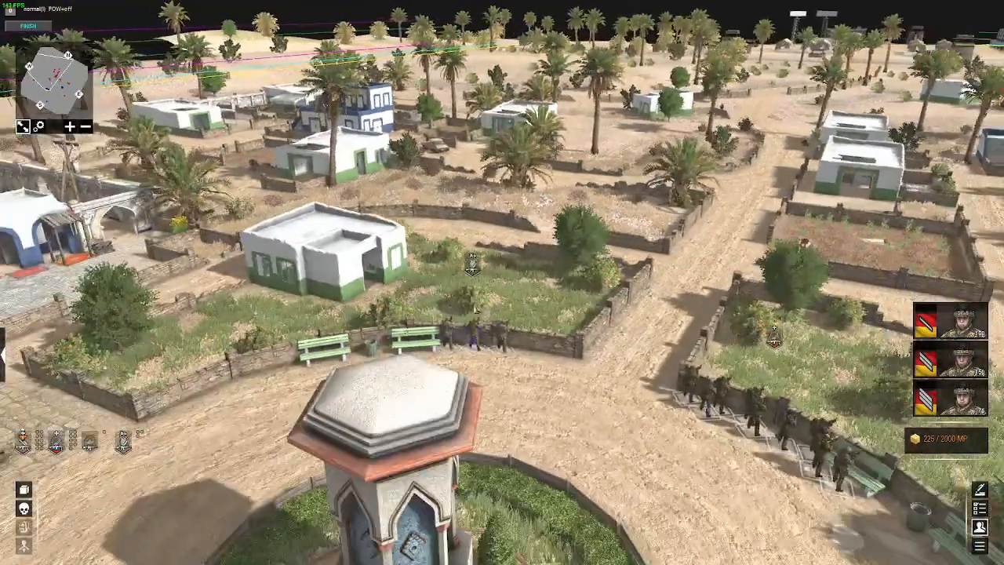
{"action": "left_click", "coordinate": [503, 342]}
{"action": "key", "text": "f"}
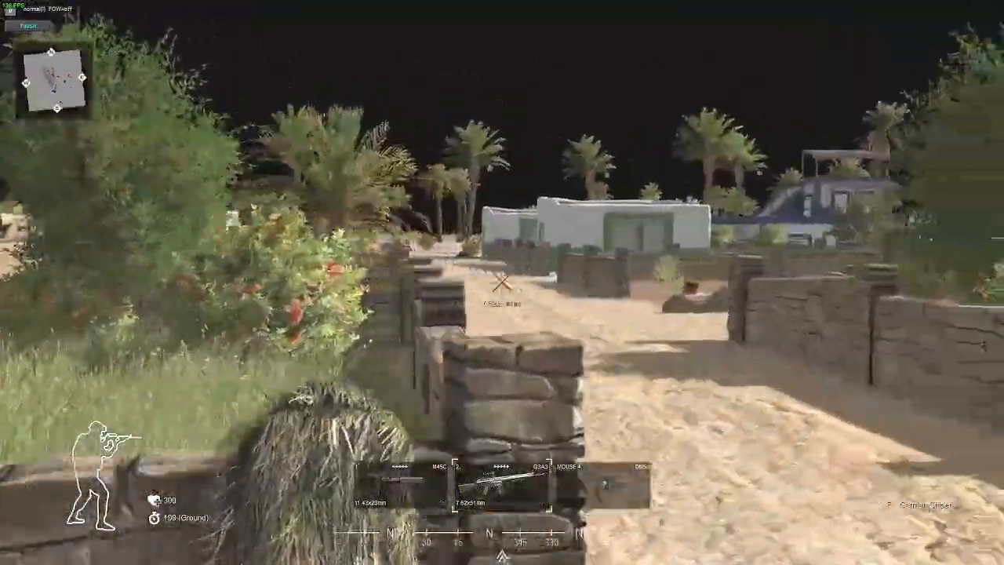
{"action": "key", "text": "w"}
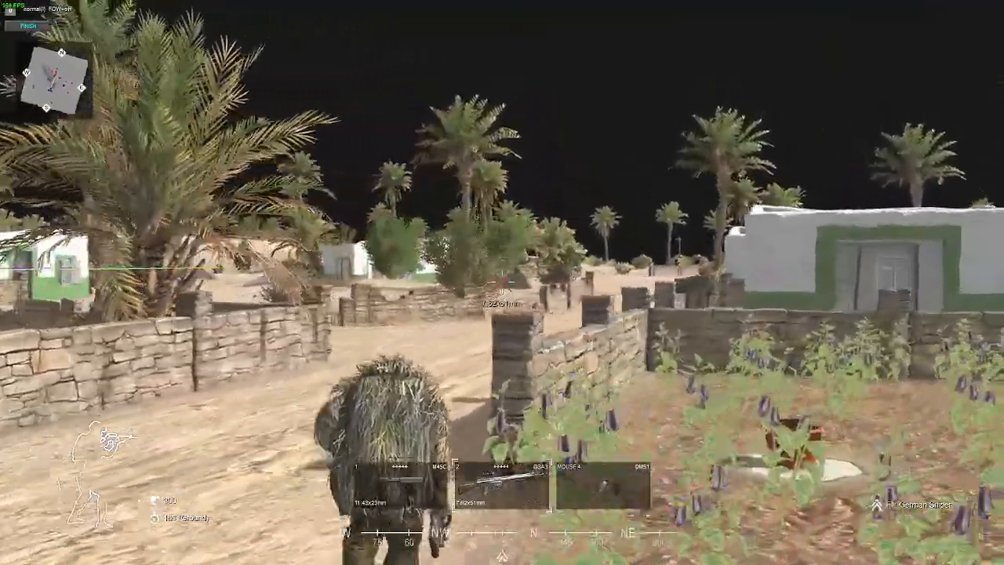
Shoot the enemy soldiers among the stone walls through the scope of the sniper's G3A3 rifle
{"action": "right_click", "coordinate": [502, 283]}
{"action": "left_click", "coordinate": [502, 282]}
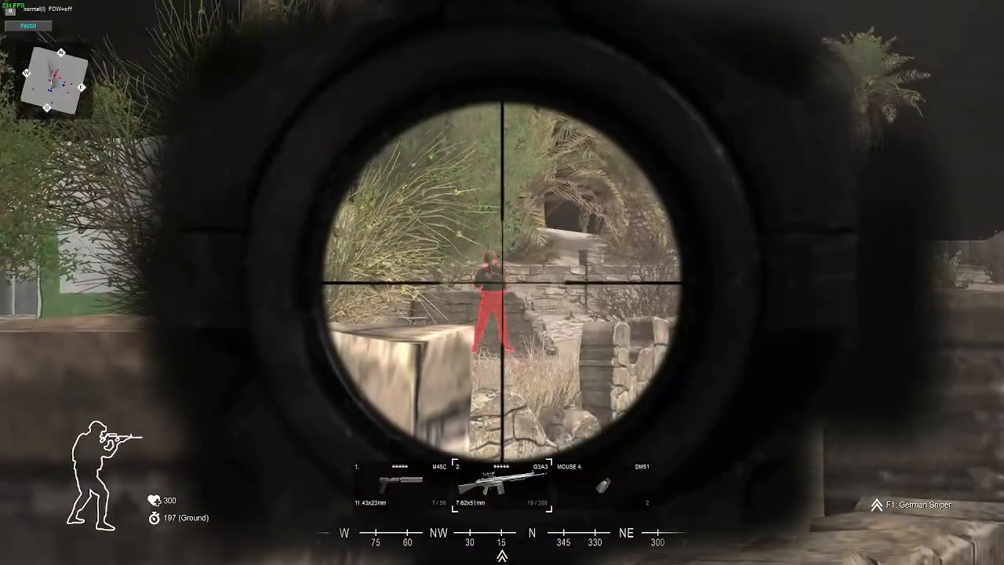
{"action": "left_click", "coordinate": [502, 283]}
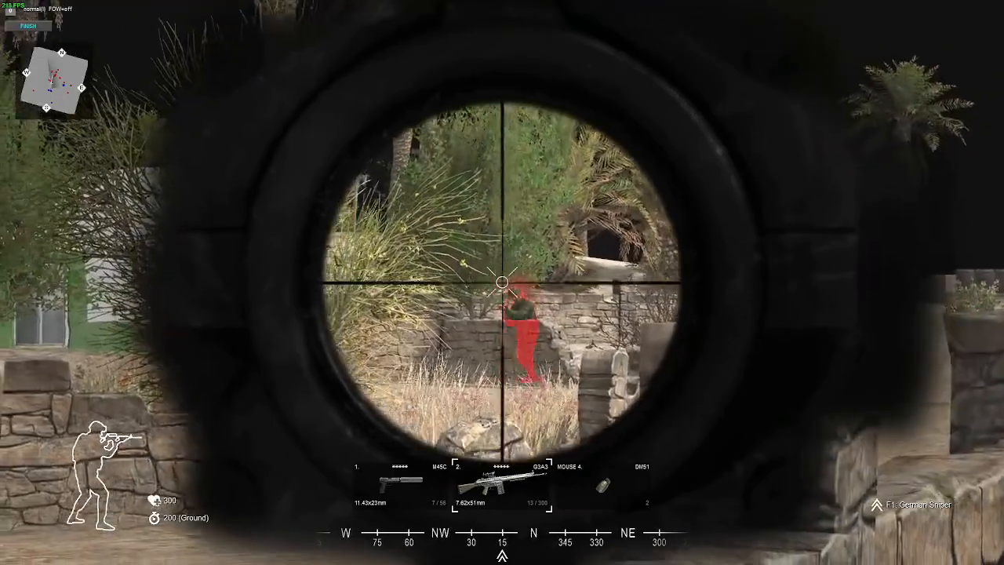
{"action": "right_click", "coordinate": [502, 282]}
{"action": "right_click", "coordinate": [503, 282]}
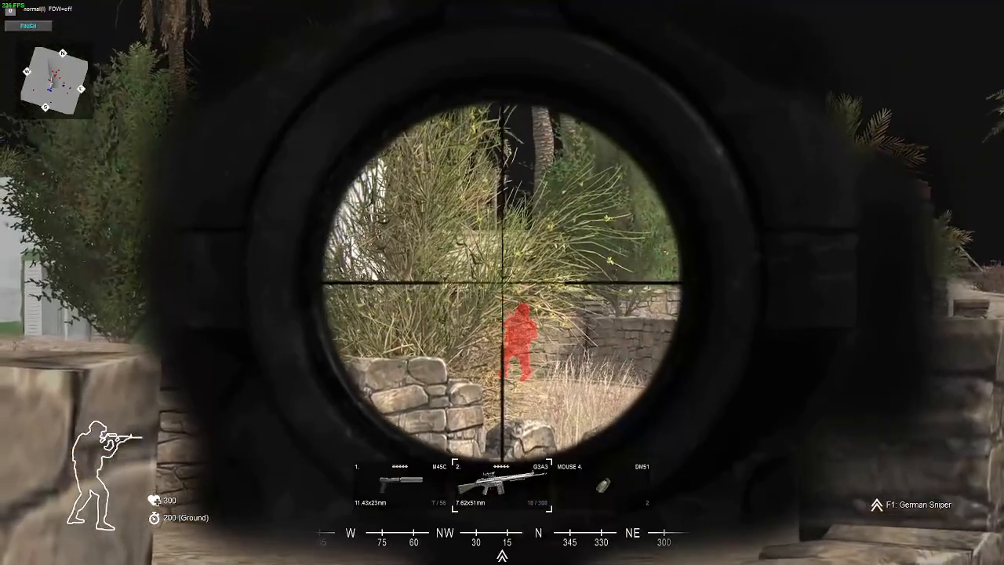
{"action": "right_click", "coordinate": [502, 283]}
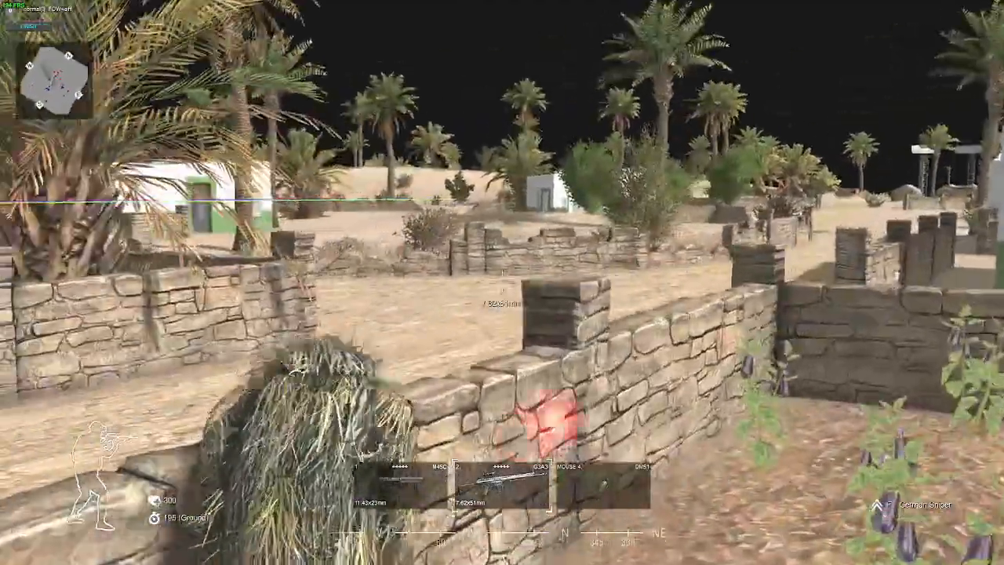
Advance the sniper across the road and past the stone wall into the dry grass field
{"action": "key", "text": "w"}
{"action": "key", "text": "w"}
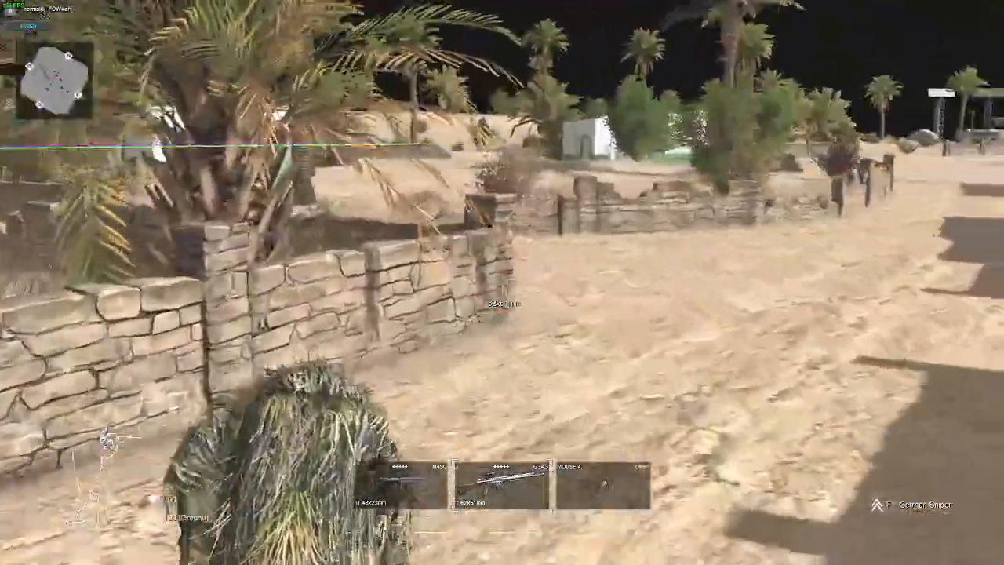
{"action": "key", "text": "w"}
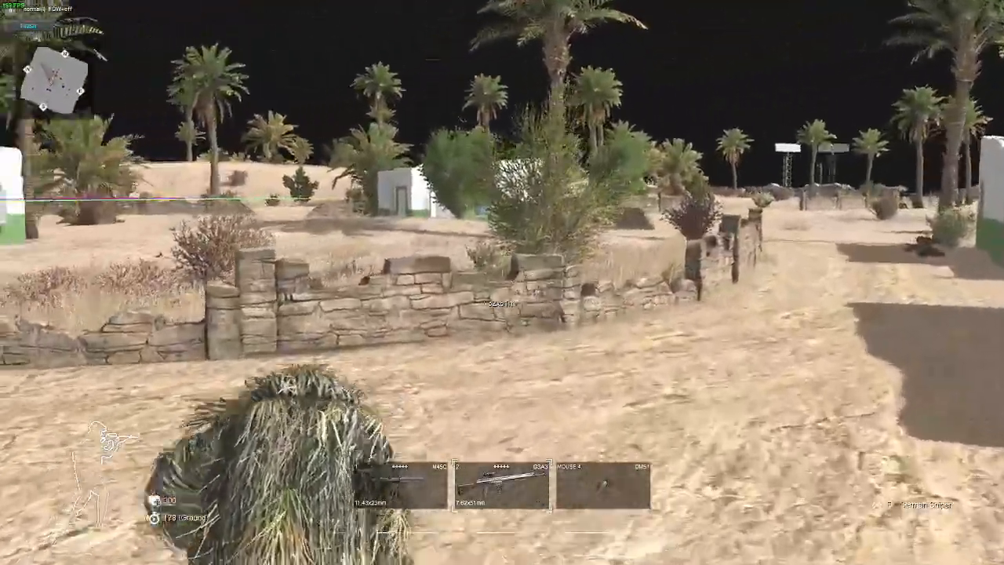
{"action": "key", "text": "w"}
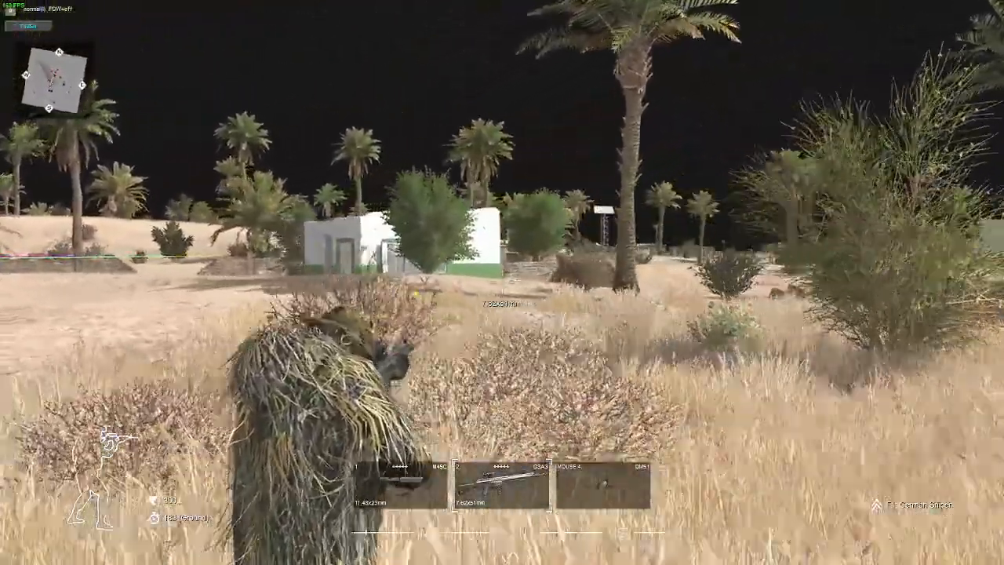
Fire at the enemy behind the far stone wall, release direct control of the sniper and end the simulation
{"action": "right_click", "coordinate": [502, 282]}
{"action": "left_click", "coordinate": [502, 283]}
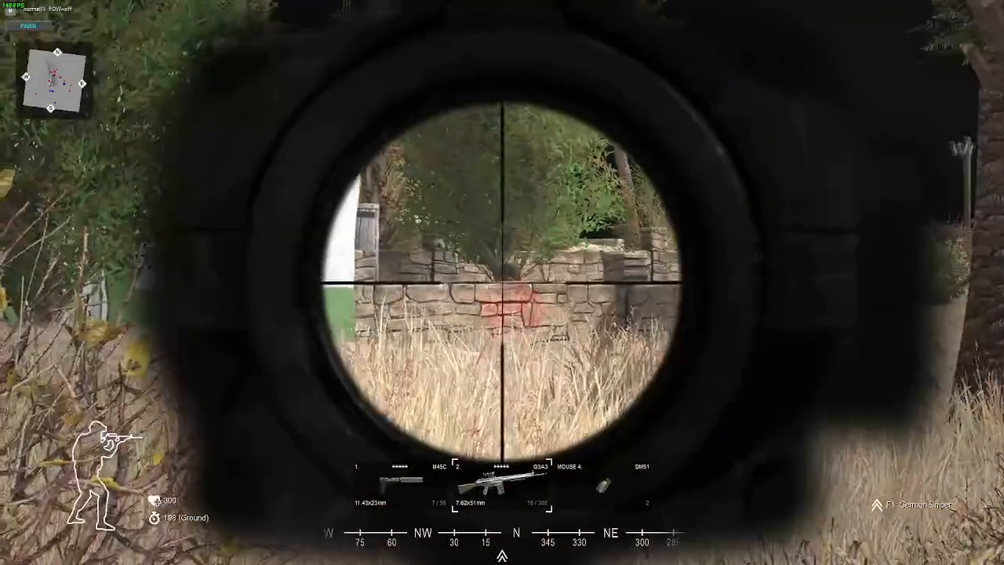
{"action": "right_click", "coordinate": [503, 283]}
{"action": "key", "text": "End"}
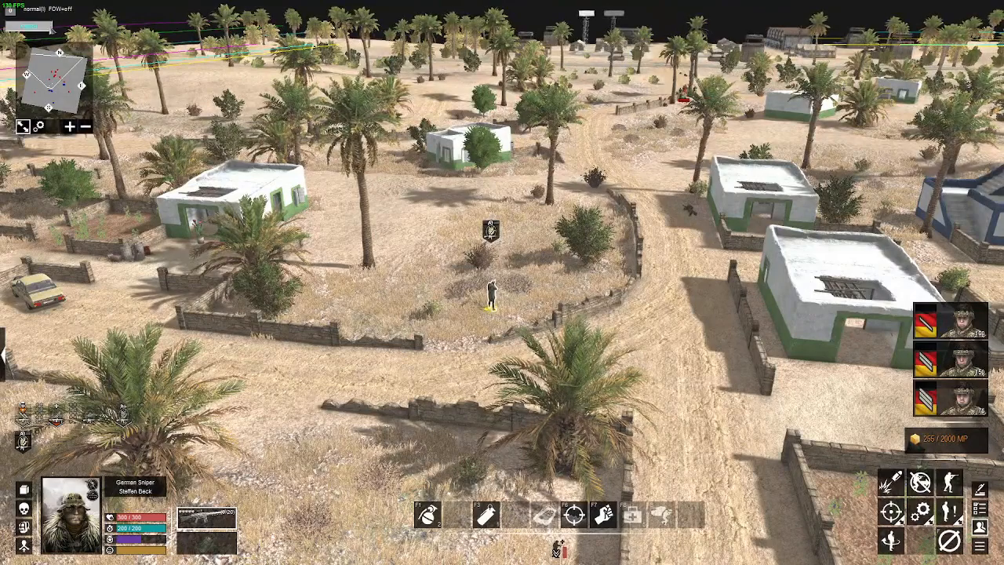
{"action": "left_click", "coordinate": [50, 27]}
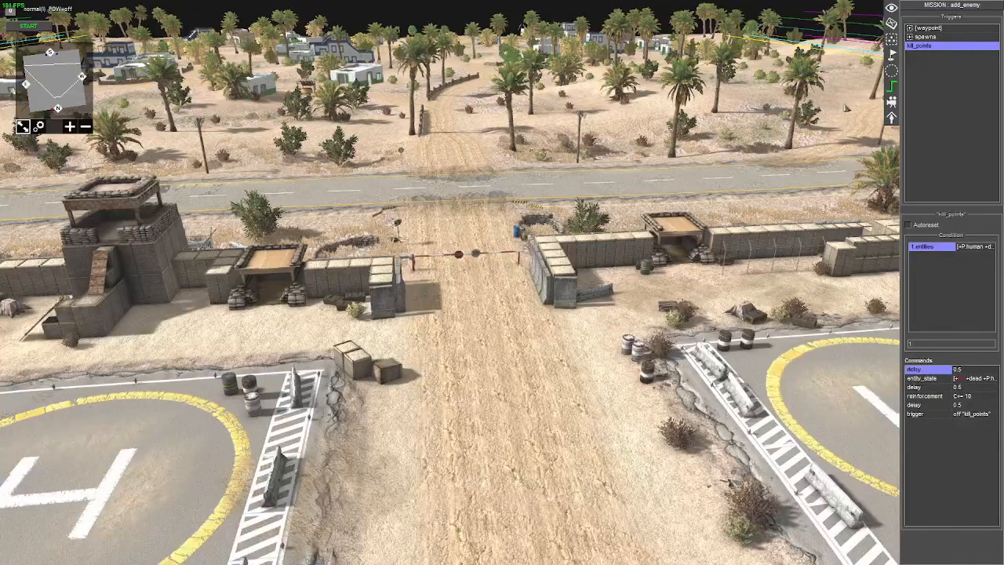
Copy the kill_points trigger under the name death_penalty
{"action": "right_click", "coordinate": [915, 46]}
{"action": "left_click", "coordinate": [923, 68]}
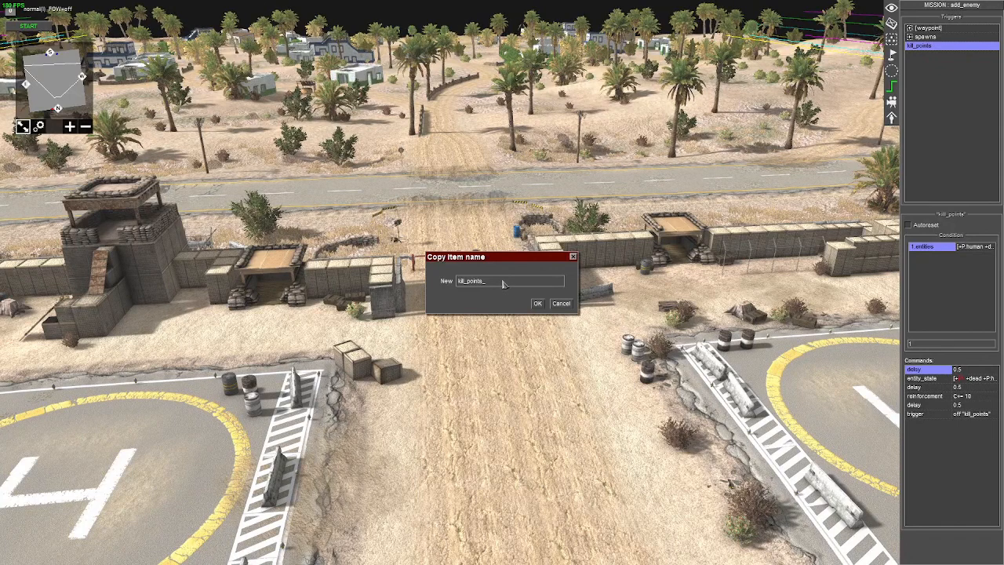
{"action": "key", "text": "BackSpace"}
{"action": "key", "text": "BackSpace"}
{"action": "key", "text": "BackSpace"}
{"action": "key", "text": "BackSpace"}
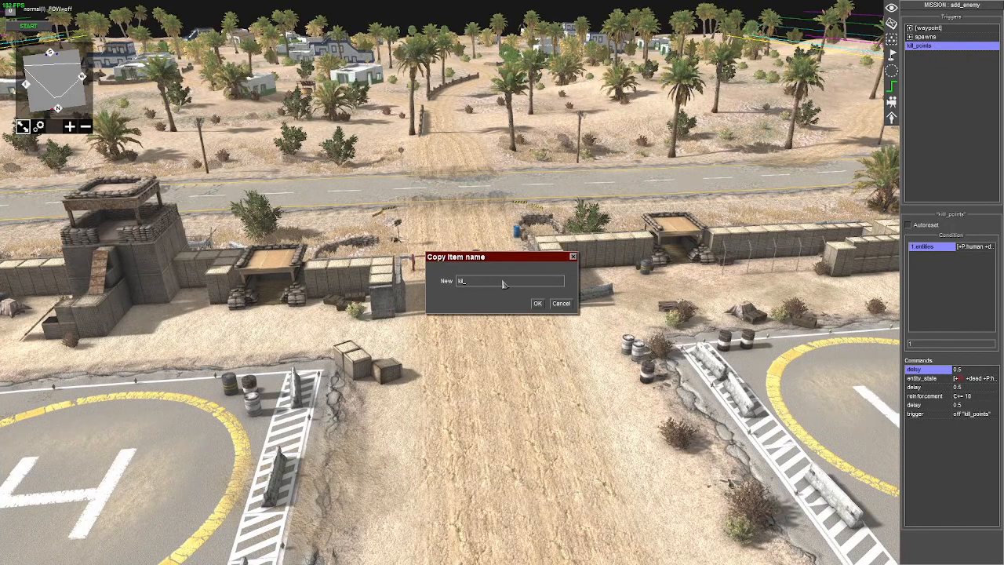
{"action": "type", "text": "dea"}
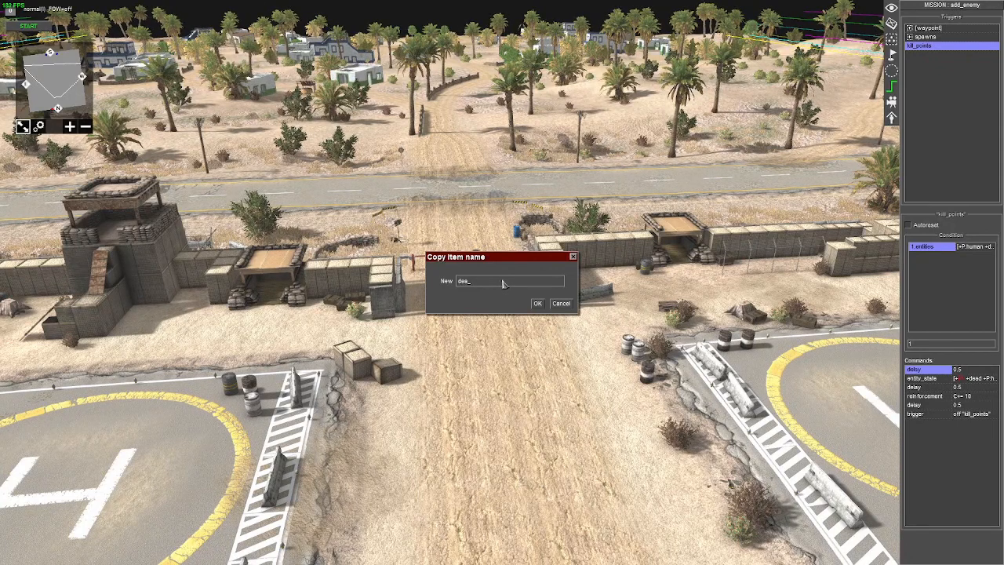
{"action": "type", "text": "th_pens"}
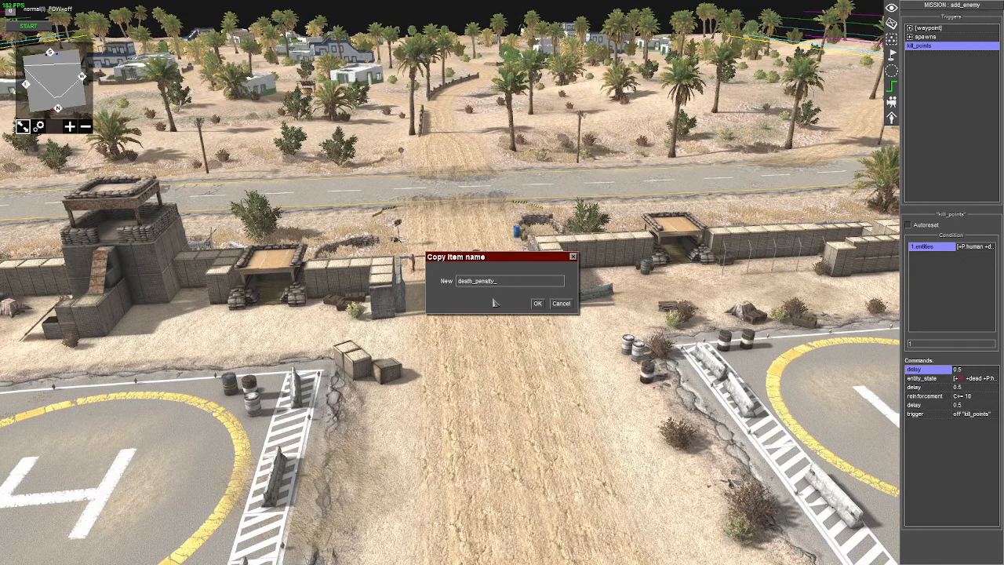
{"action": "key", "text": "Return"}
In death_penalty's entities condition, set the included player to player 0 and turn off ignore_captured_by_user
{"action": "double_click", "coordinate": [925, 248]}
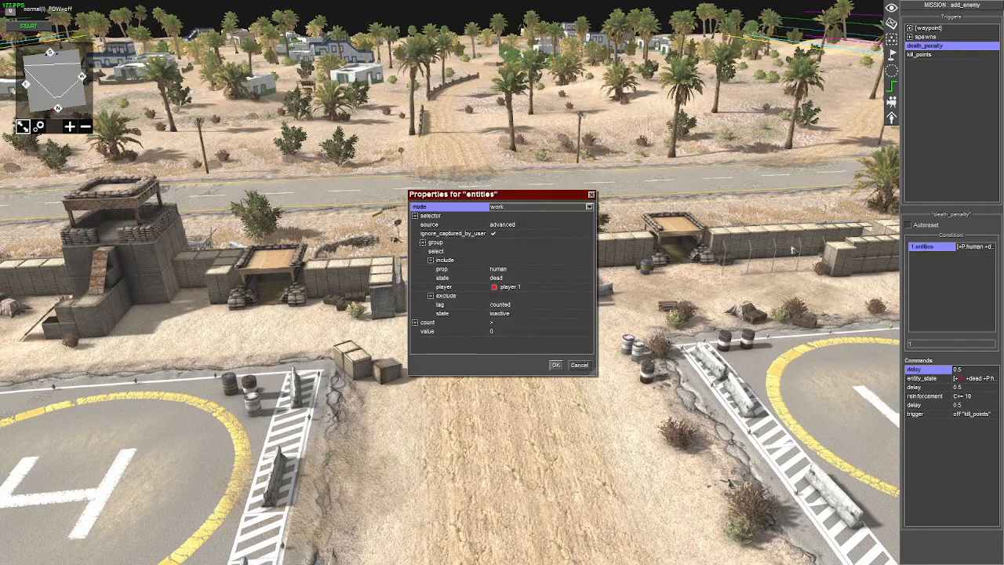
{"action": "left_click", "coordinate": [542, 289]}
{"action": "left_click", "coordinate": [542, 287]}
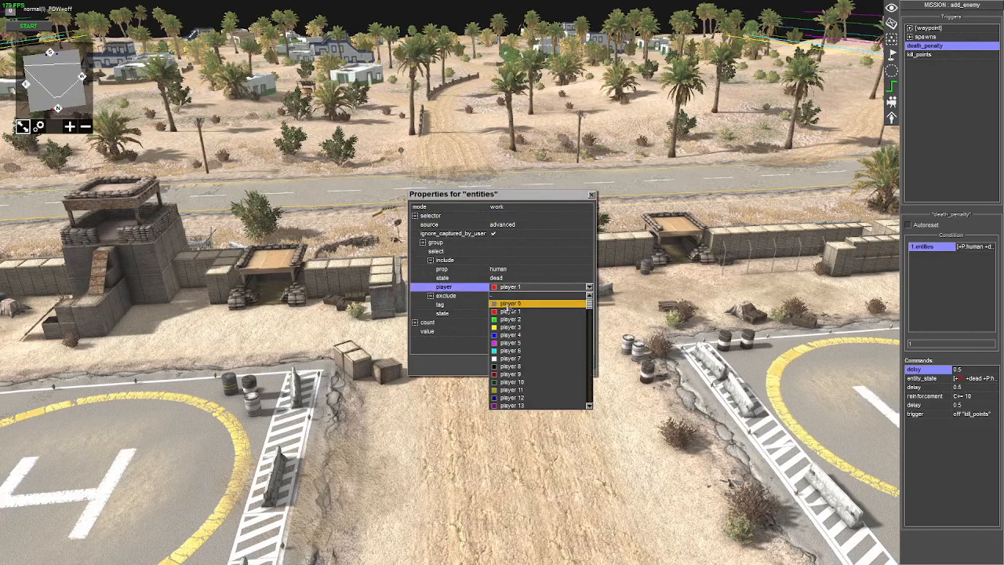
{"action": "left_click", "coordinate": [510, 303]}
{"action": "left_click", "coordinate": [494, 236]}
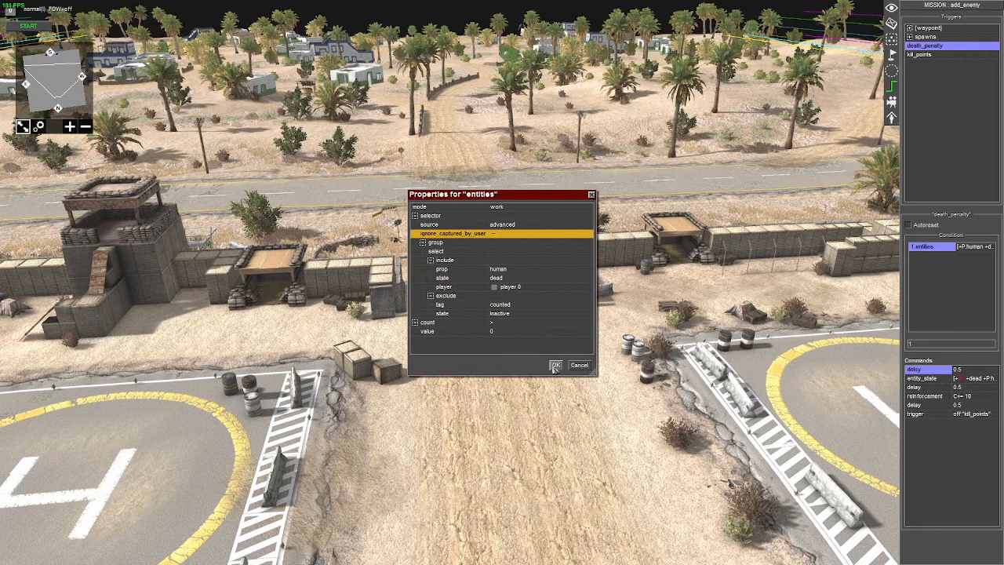
{"action": "left_click", "coordinate": [555, 365]}
Set the player in the selector of death_penalty's entity_state command to player 0
{"action": "left_click", "coordinate": [922, 380]}
{"action": "double_click", "coordinate": [922, 380]}
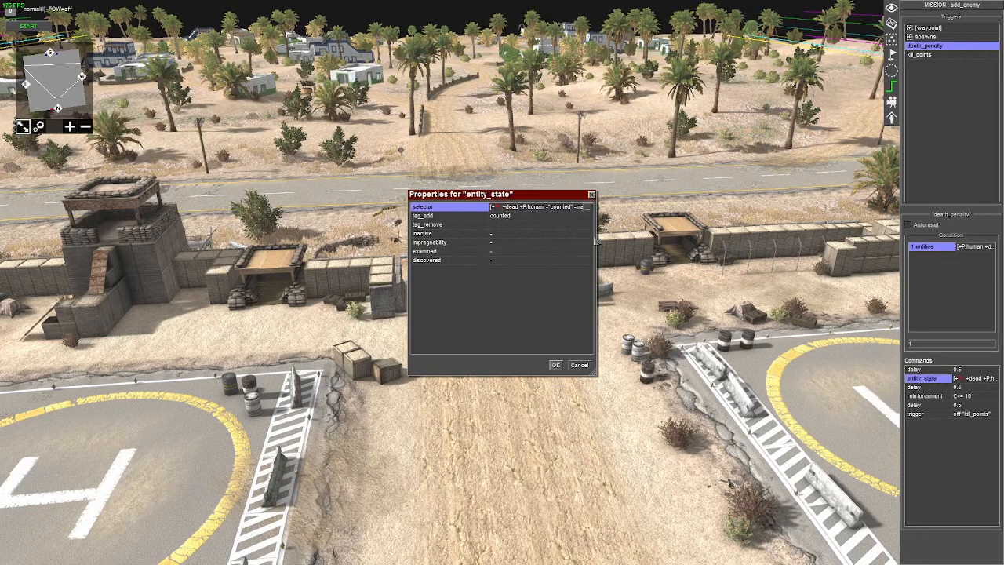
{"action": "left_click", "coordinate": [589, 207]}
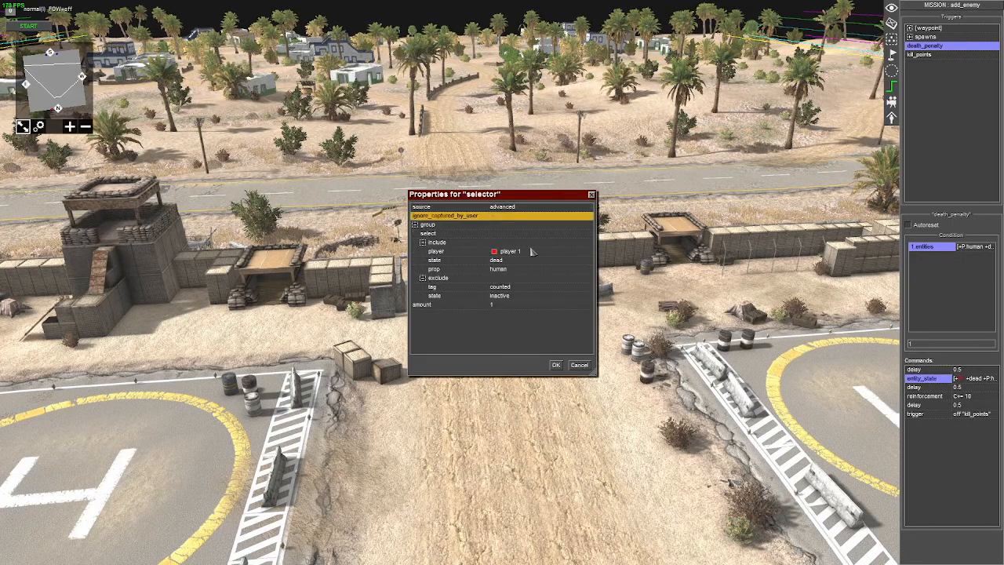
{"action": "left_click", "coordinate": [535, 252]}
{"action": "left_click", "coordinate": [504, 316]}
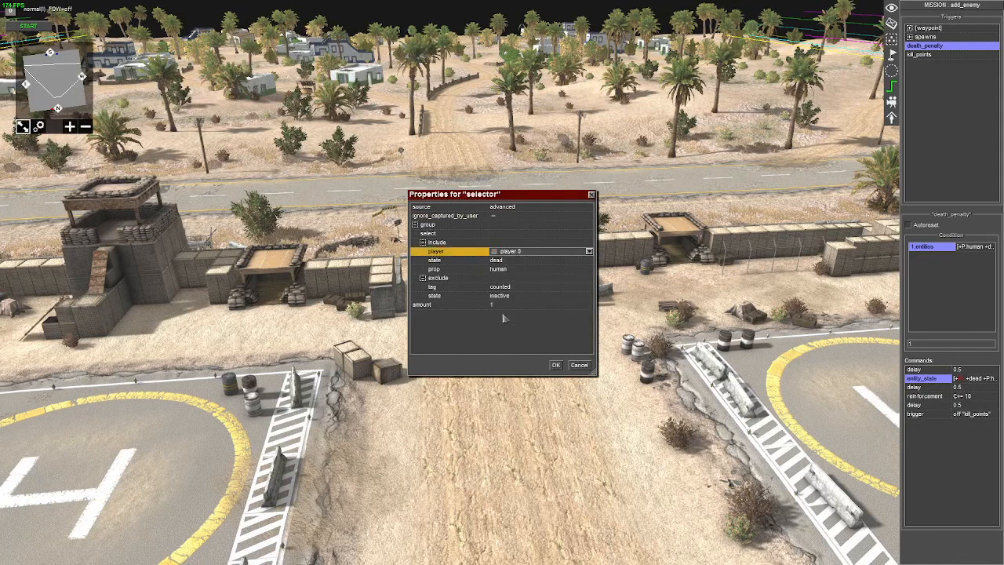
{"action": "left_click", "coordinate": [556, 366]}
{"action": "left_click", "coordinate": [556, 366]}
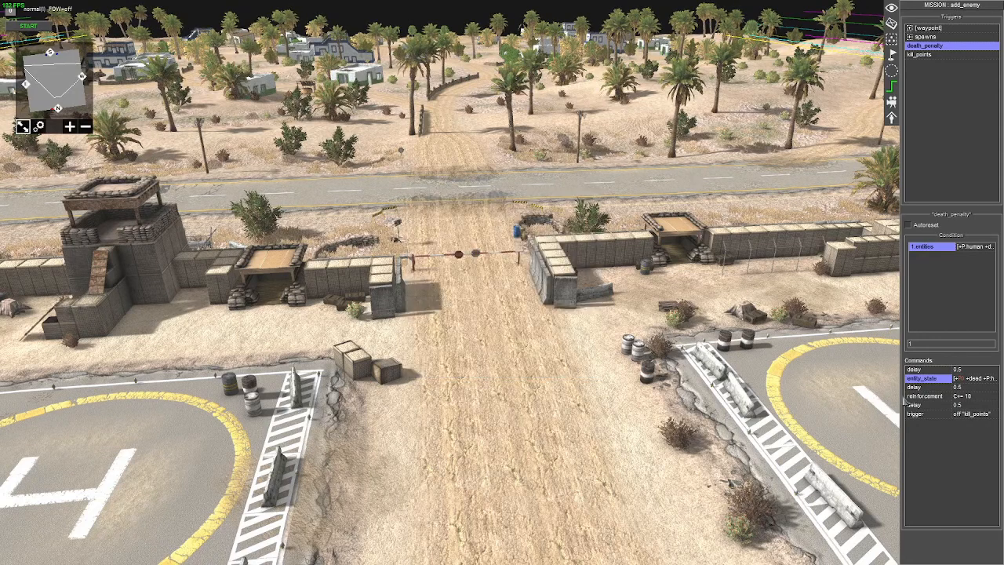
{"action": "double_click", "coordinate": [926, 396]}
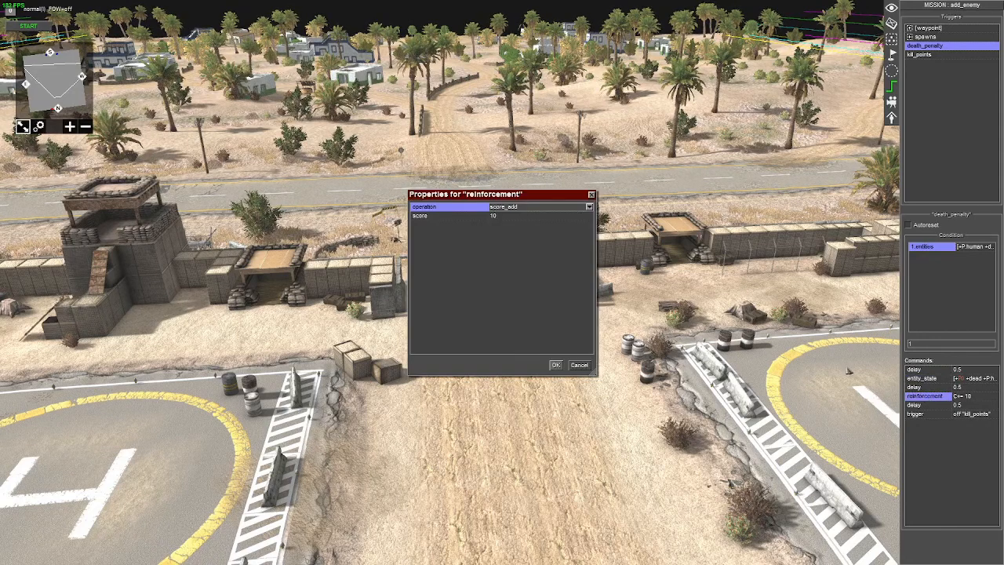
{"action": "left_click", "coordinate": [580, 367]}
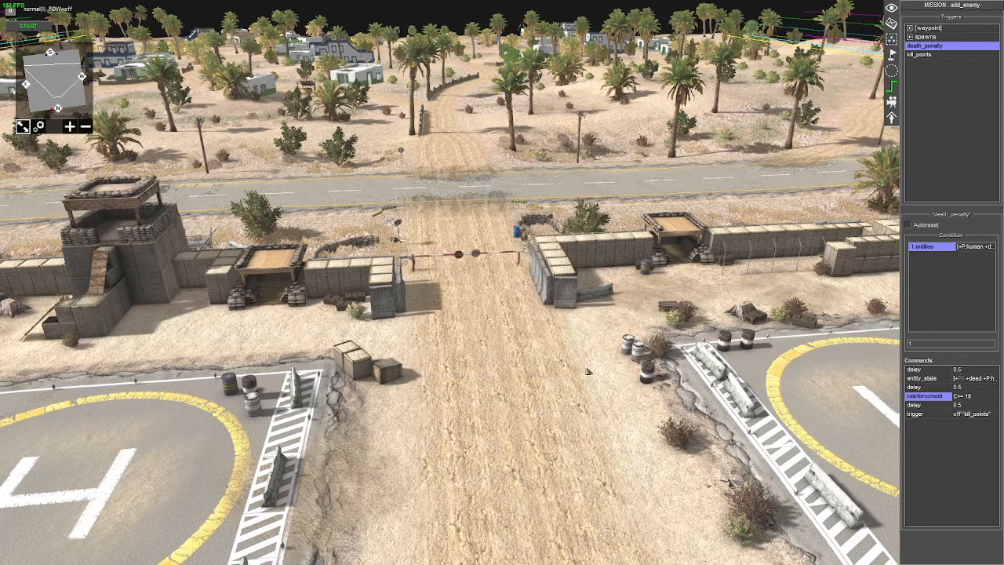
{"action": "double_click", "coordinate": [923, 379]}
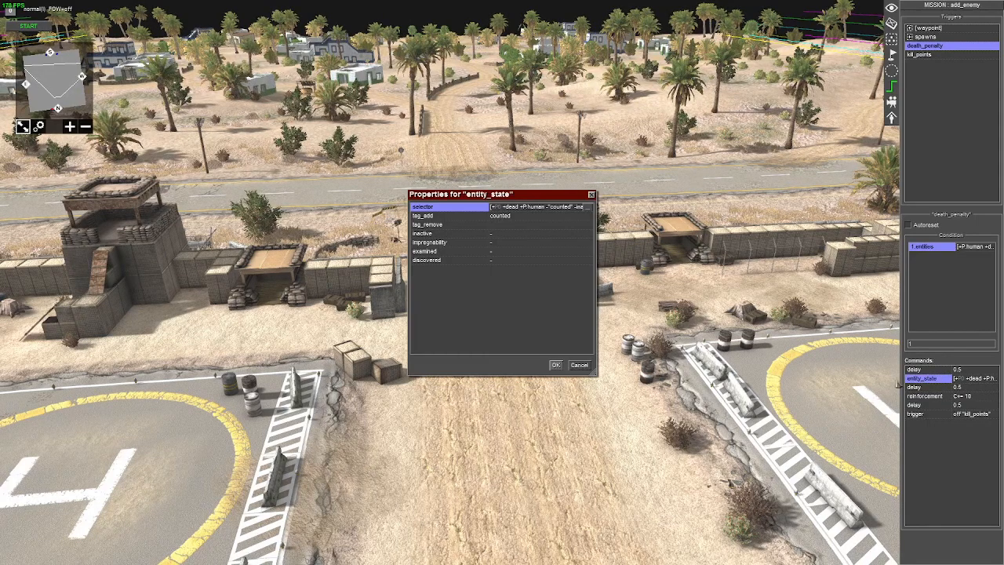
{"action": "left_click", "coordinate": [579, 365]}
Set the score of death_penalty's reinforcement command to -3, keeping the score_add operation
{"action": "double_click", "coordinate": [925, 396]}
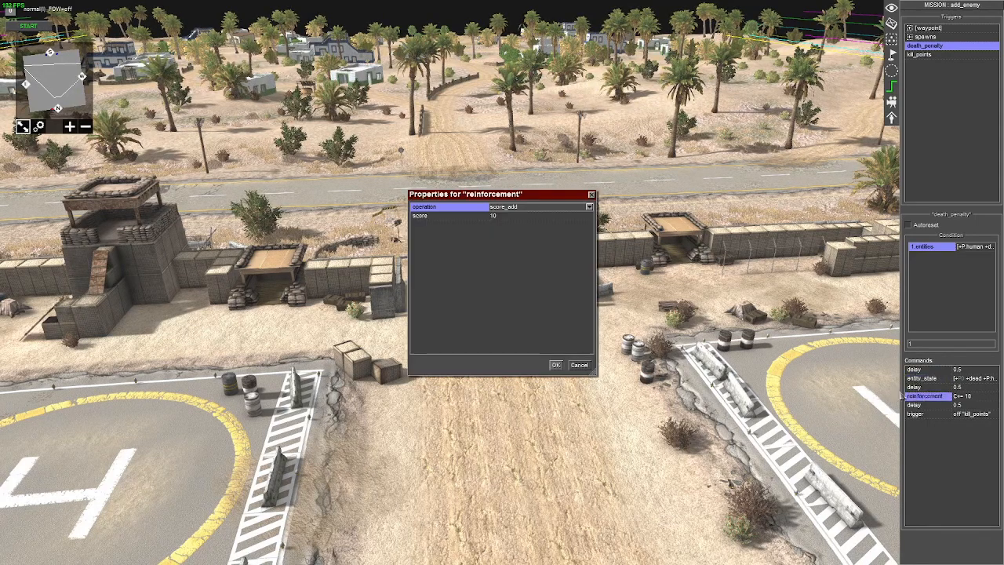
{"action": "left_click", "coordinate": [531, 208]}
{"action": "left_click", "coordinate": [526, 233]}
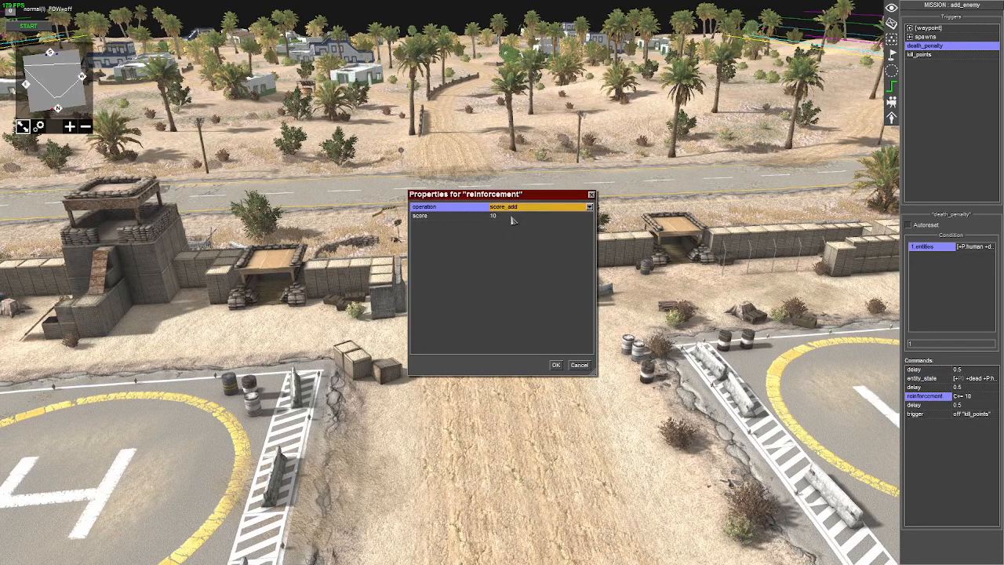
{"action": "left_click", "coordinate": [513, 217]}
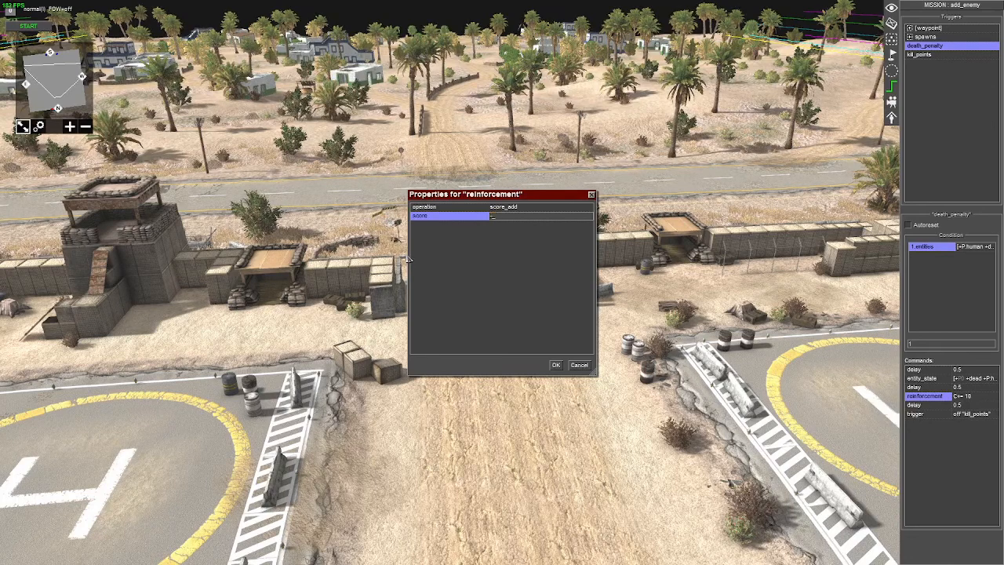
{"action": "type", "text": "-3"}
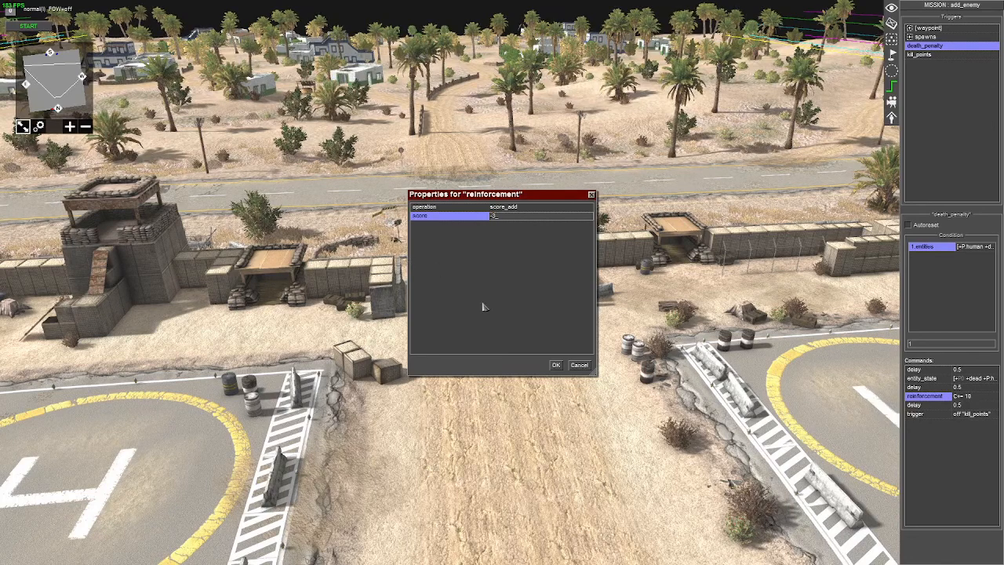
{"action": "left_click", "coordinate": [557, 365]}
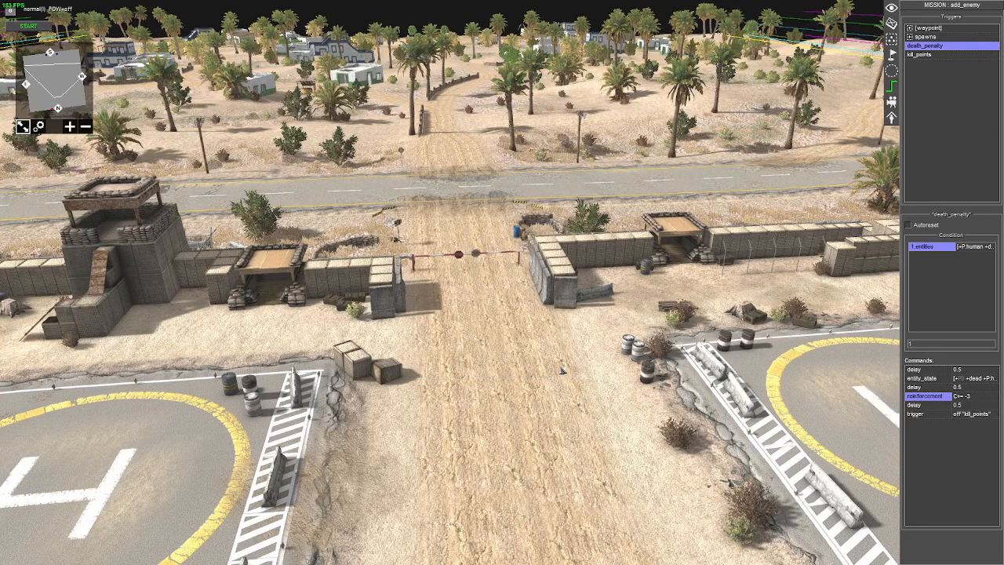
Point the trigger off command in death_penalty to the death_penalty trigger
{"action": "double_click", "coordinate": [923, 416]}
{"action": "left_click", "coordinate": [589, 211]}
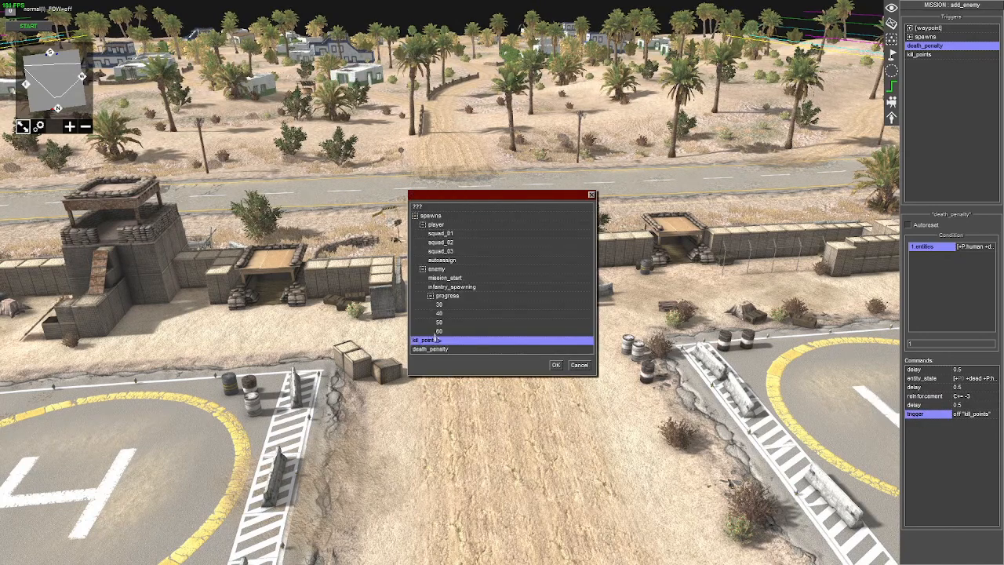
{"action": "left_click", "coordinate": [474, 348]}
{"action": "left_click", "coordinate": [474, 347]}
{"action": "left_click", "coordinate": [556, 365]}
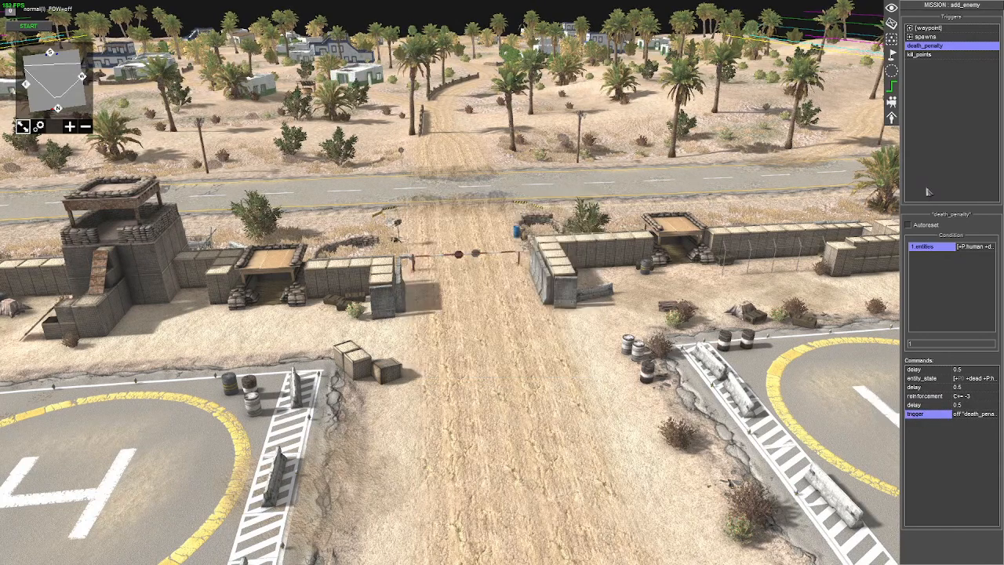
Add a new trigger named win inside a new win_loose group in the add_enemy mission
{"action": "left_click", "coordinate": [929, 90]}
{"action": "right_click", "coordinate": [929, 89]}
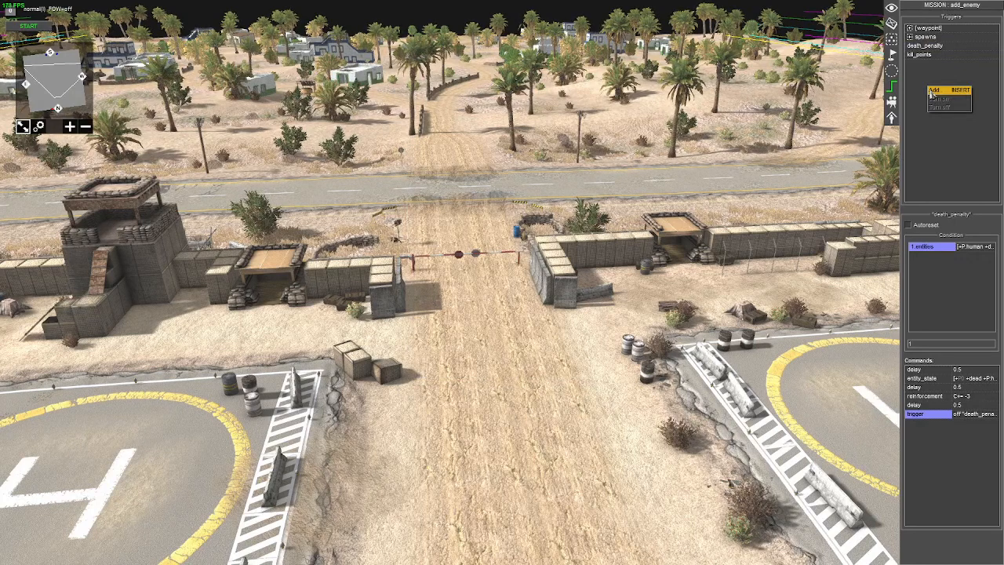
{"action": "left_click", "coordinate": [935, 90]}
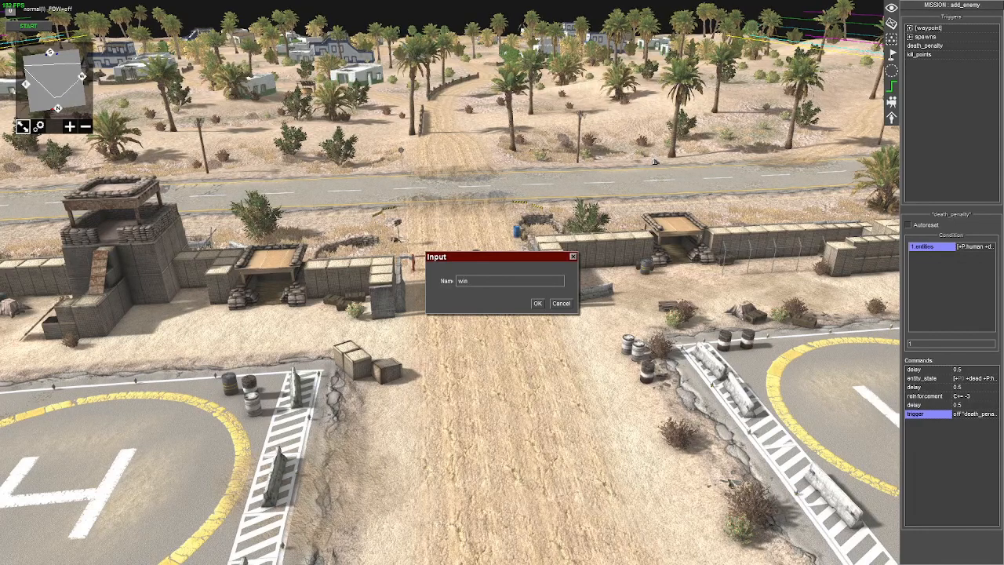
{"action": "type", "text": "win_lose_"}
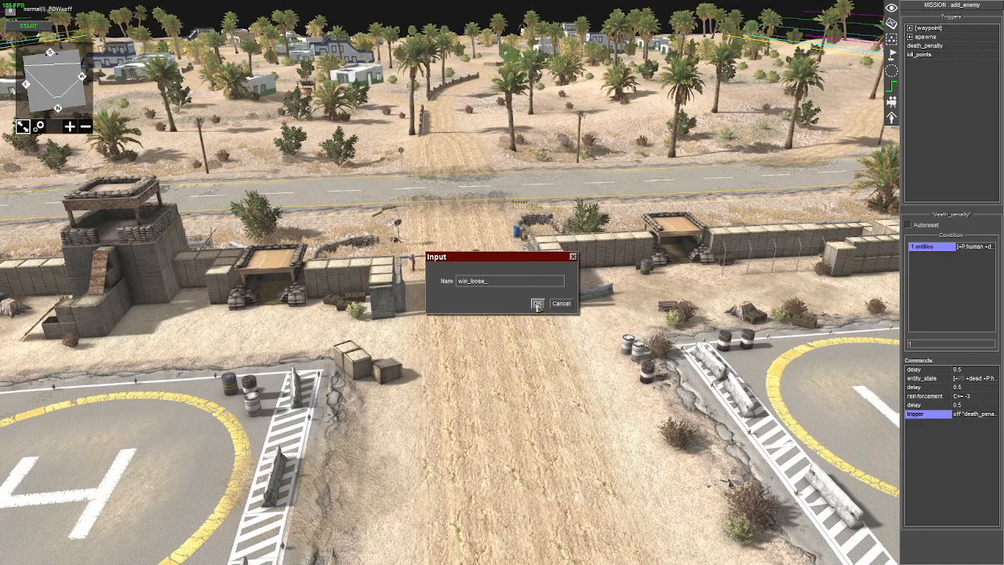
{"action": "key", "text": "BackSpace"}
{"action": "key", "text": "BackSpace"}
{"action": "key", "text": "BackSpace"}
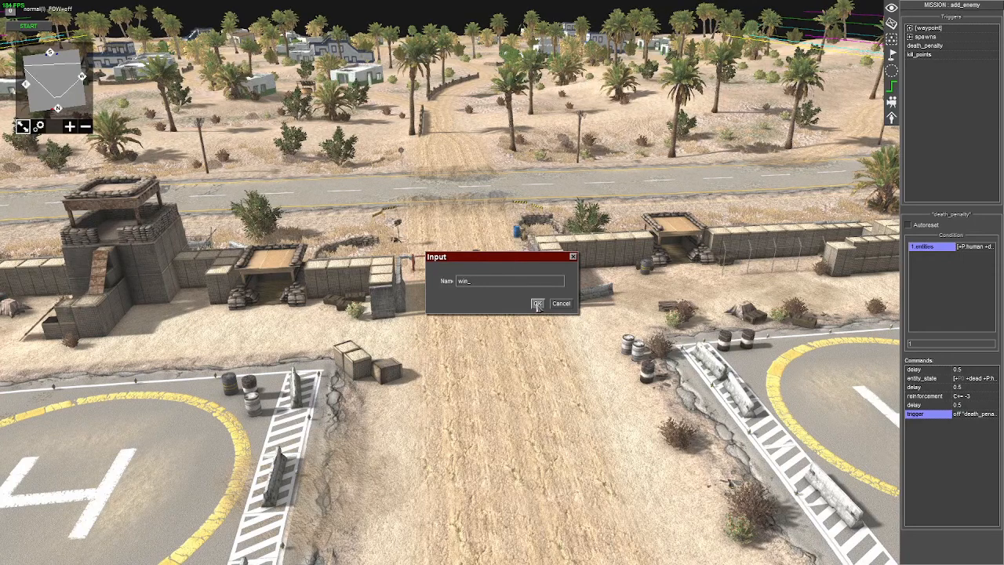
{"action": "type", "text": "loo"}
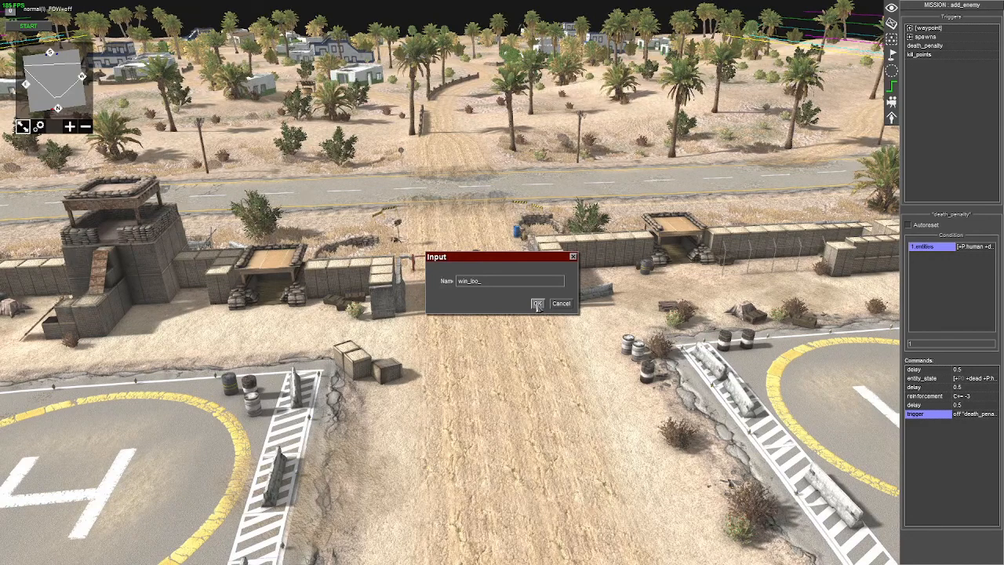
{"action": "type", "text": "se/"}
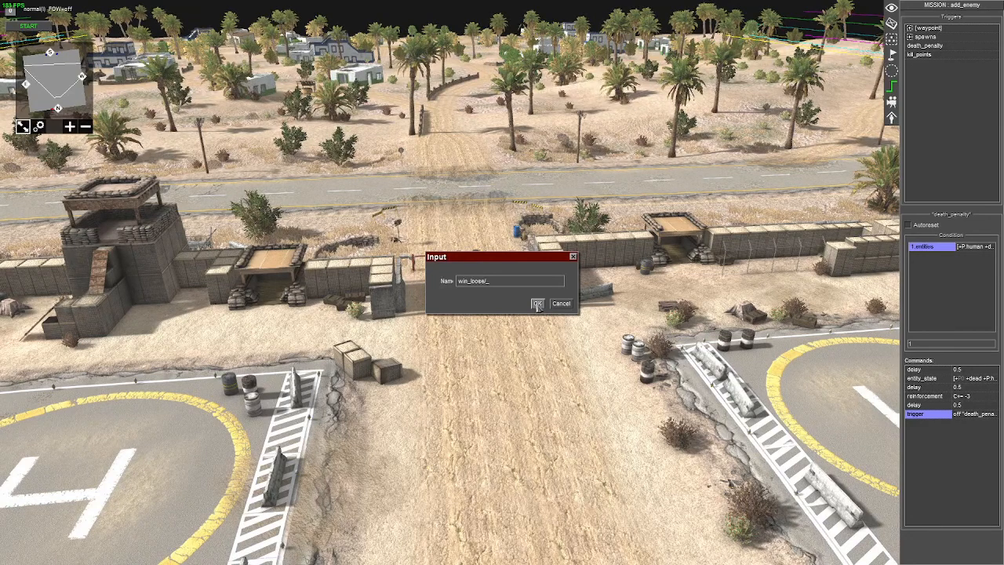
{"action": "type", "text": "\\win"}
{"action": "left_click", "coordinate": [538, 304]}
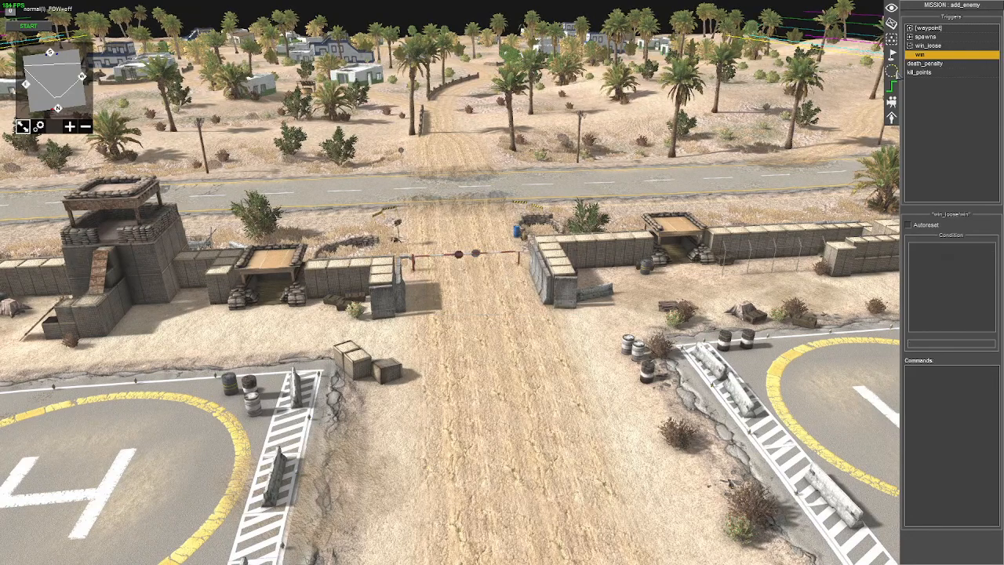
Add an entities condition to the win trigger with an advanced selector source that includes player 1
{"action": "right_click", "coordinate": [933, 281]}
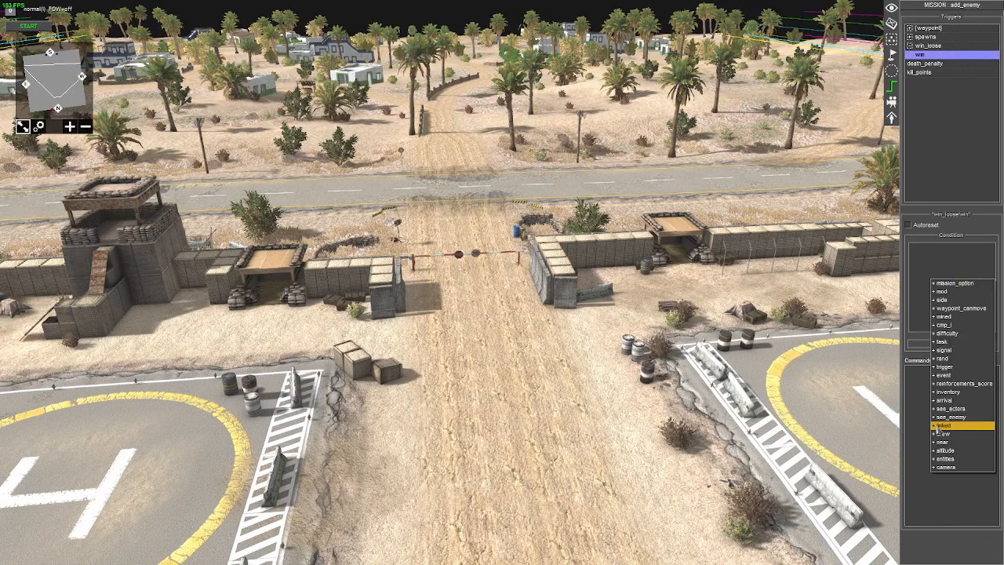
{"action": "left_click", "coordinate": [946, 459]}
{"action": "double_click", "coordinate": [923, 247]}
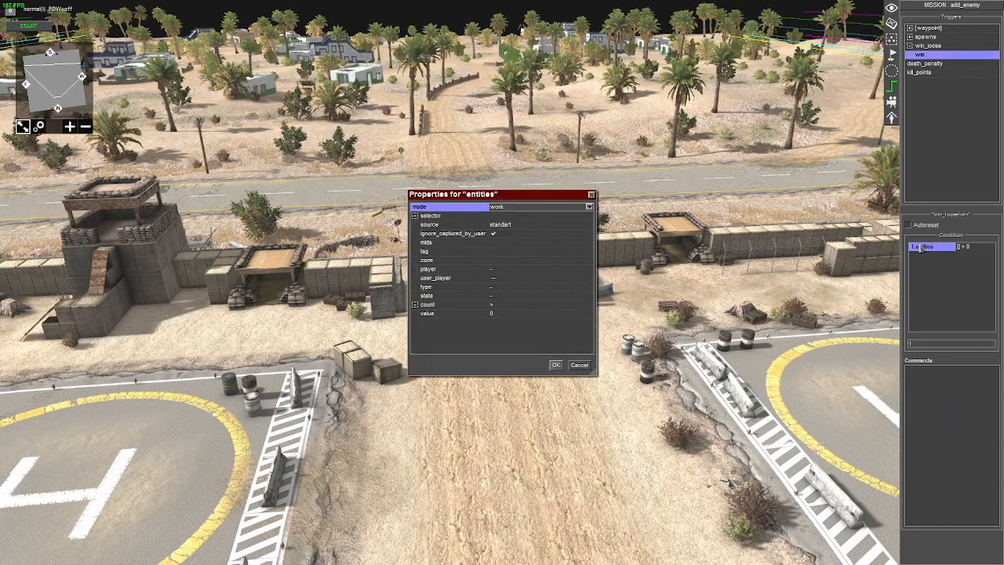
{"action": "left_click", "coordinate": [532, 225]}
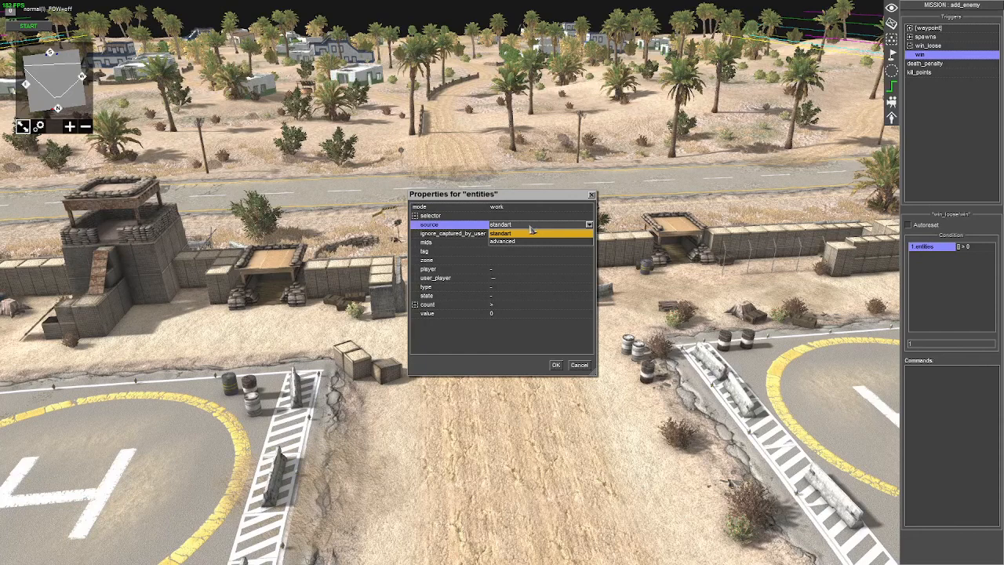
{"action": "left_click", "coordinate": [506, 241]}
{"action": "right_click", "coordinate": [432, 217]}
{"action": "left_click", "coordinate": [440, 219]}
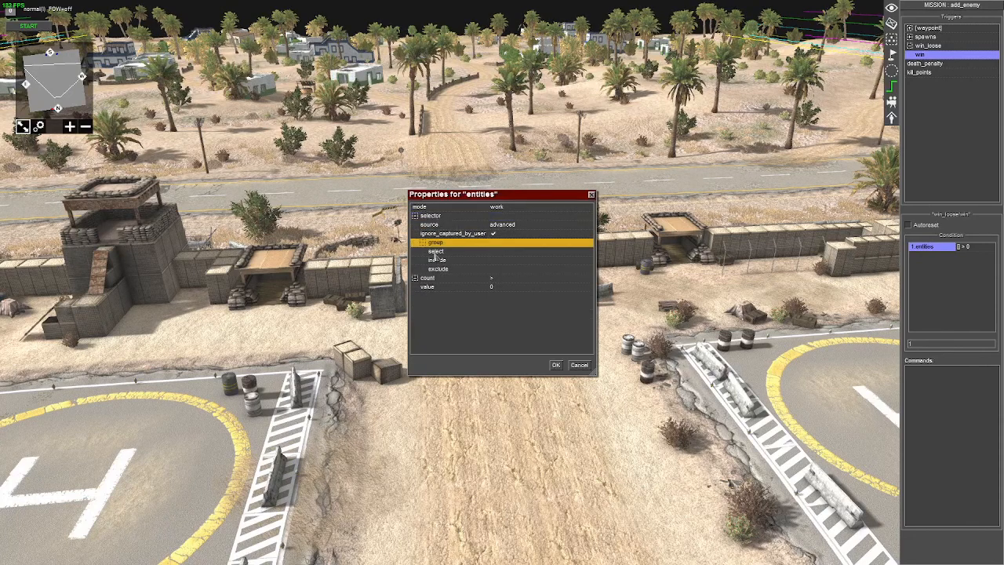
{"action": "right_click", "coordinate": [437, 252]}
{"action": "right_click", "coordinate": [432, 261]}
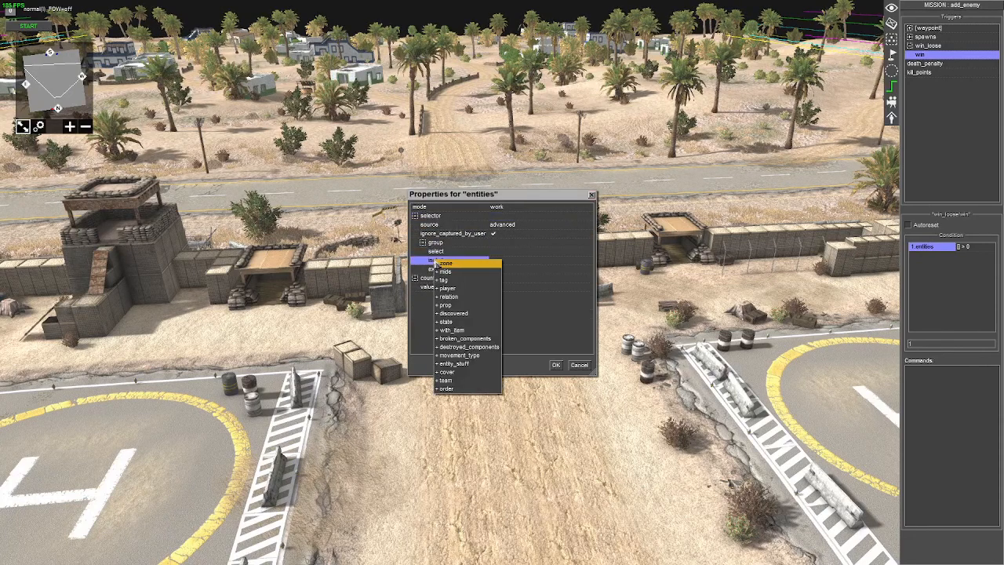
{"action": "left_click", "coordinate": [451, 289]}
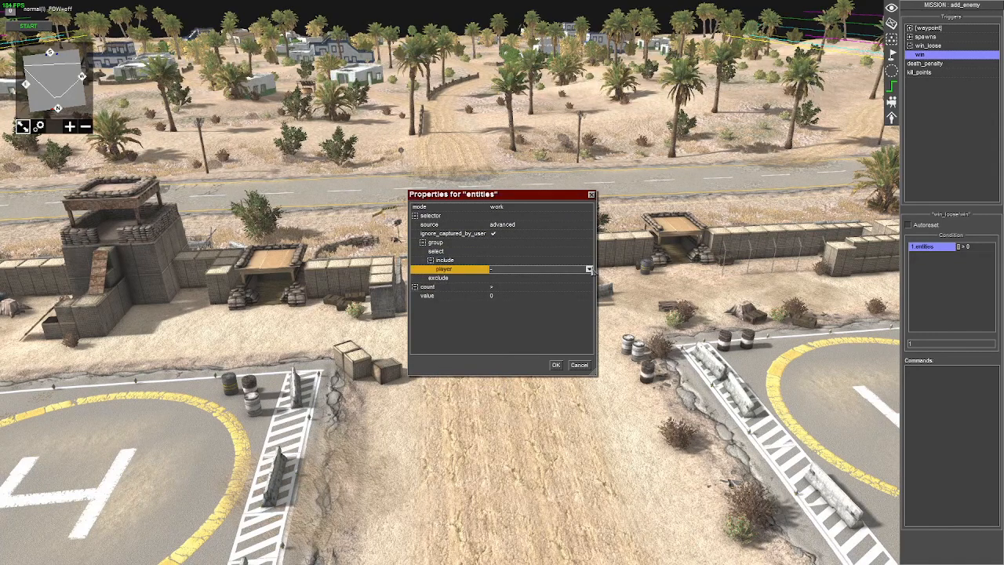
{"action": "left_click", "coordinate": [589, 269]}
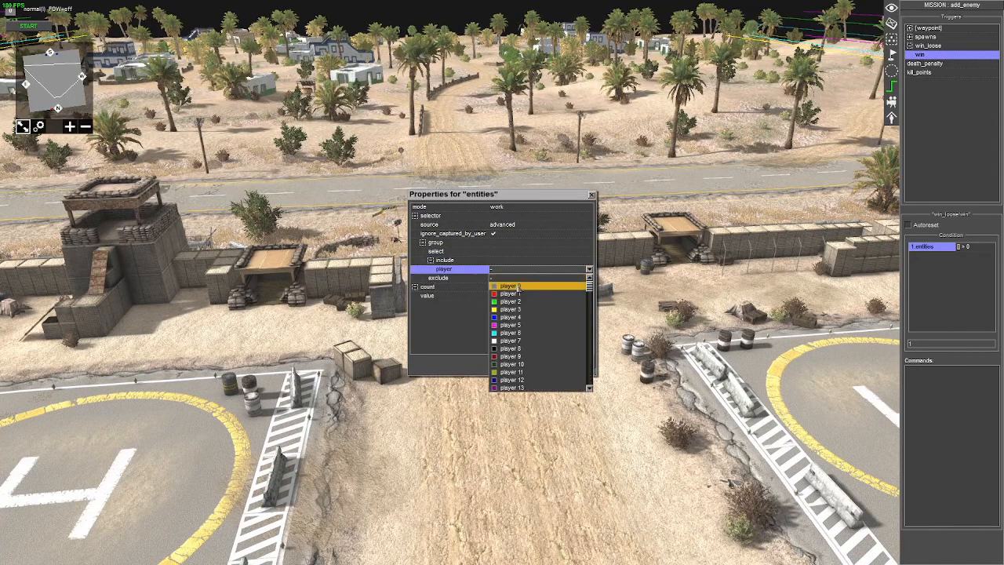
Exclude the dead and inactive states from the selector of win's entities condition
{"action": "right_click", "coordinate": [452, 283]}
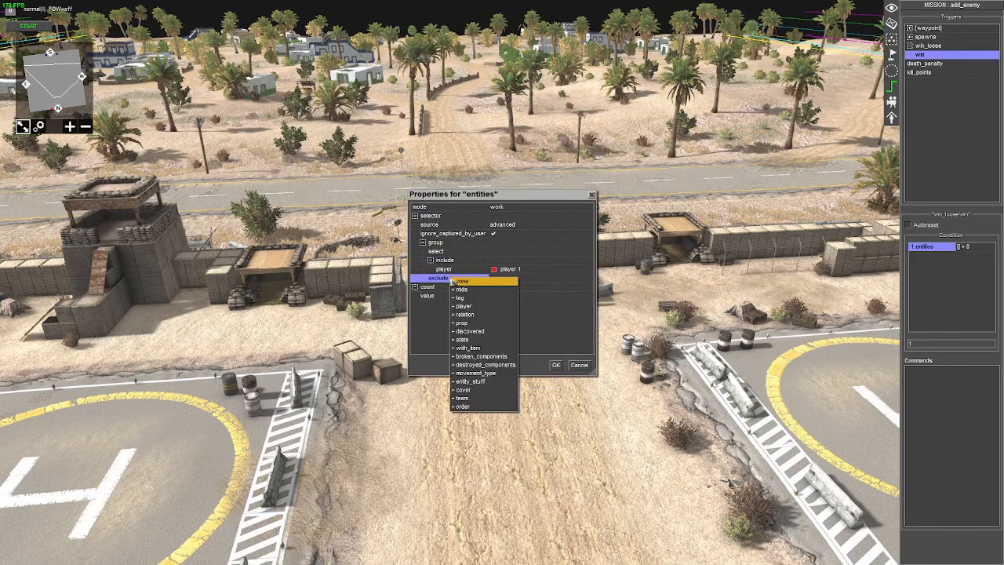
{"action": "left_click", "coordinate": [482, 347]}
{"action": "left_click", "coordinate": [589, 290]}
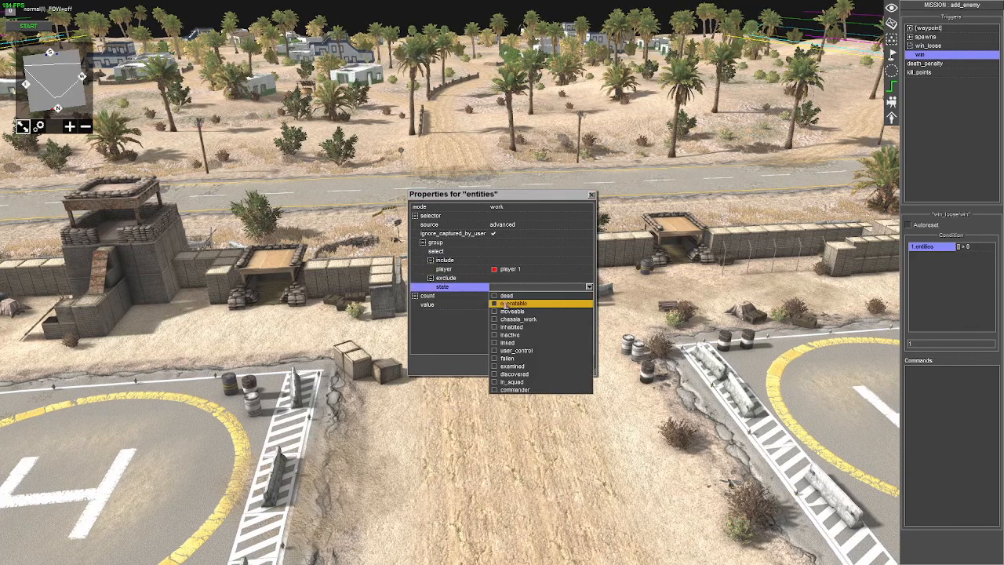
{"action": "right_click", "coordinate": [453, 279]}
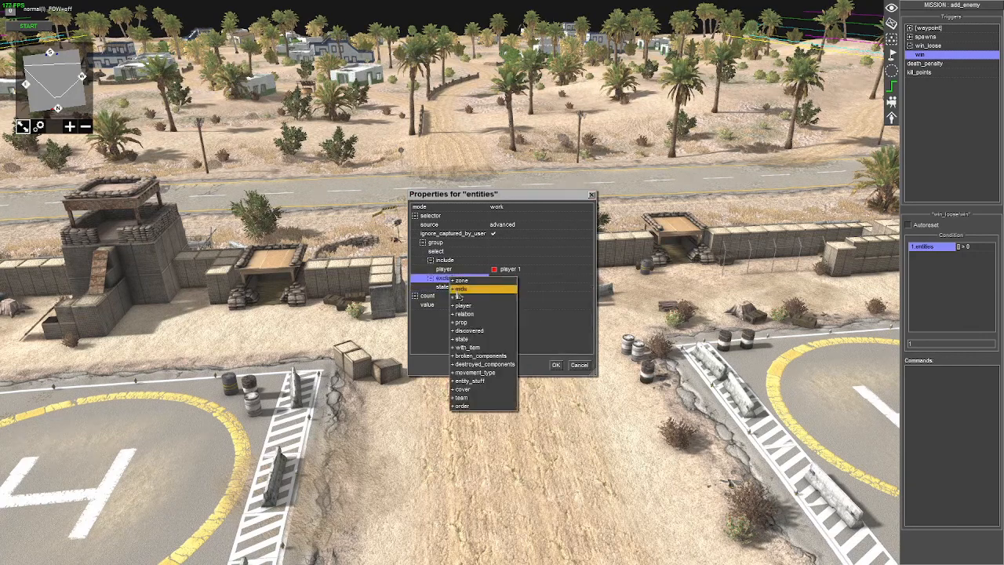
{"action": "left_click", "coordinate": [463, 339]}
{"action": "left_click", "coordinate": [588, 295]}
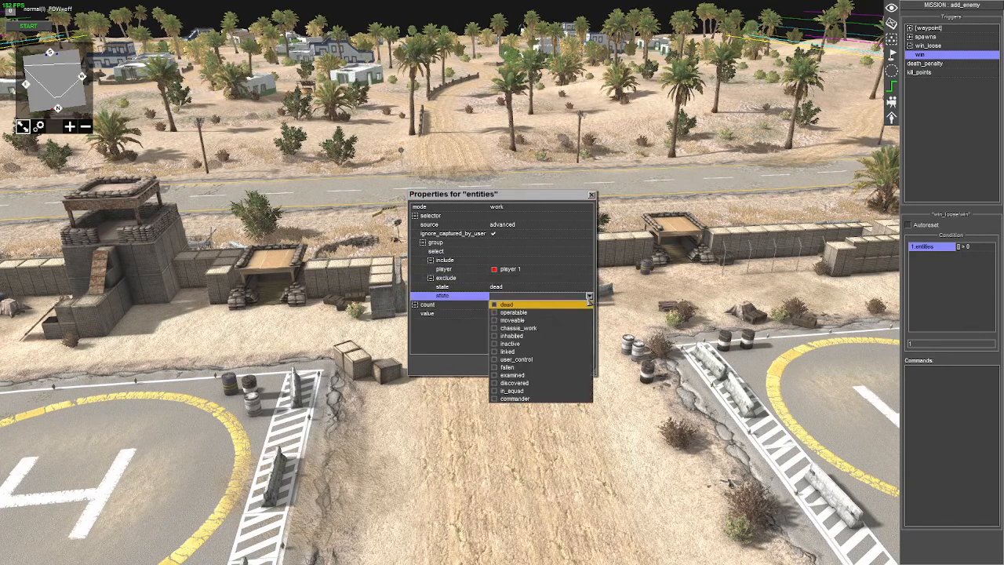
{"action": "left_click", "coordinate": [494, 343]}
{"action": "left_click", "coordinate": [451, 344]}
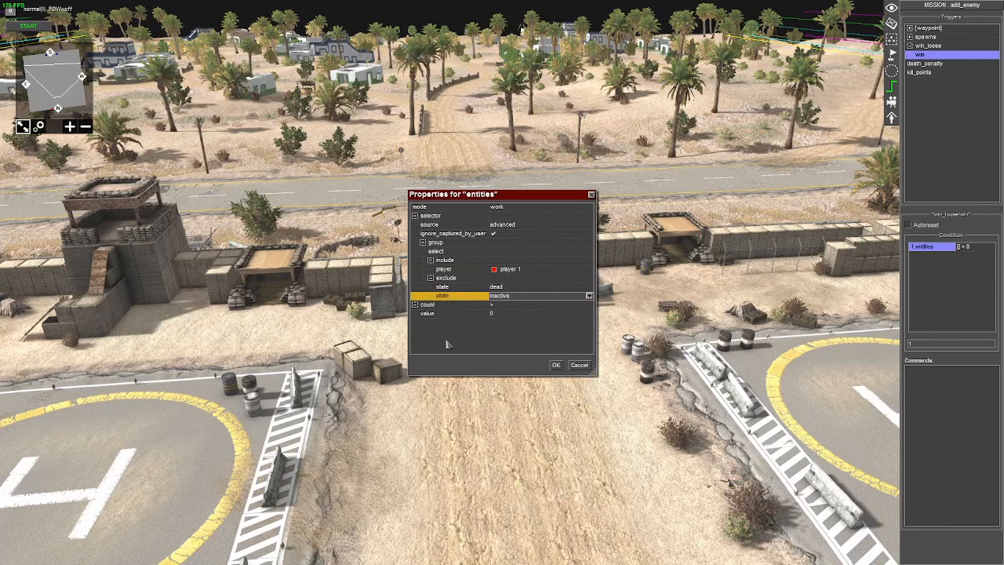
Include the human prop in the selector of win's entities condition
{"action": "right_click", "coordinate": [446, 265]}
{"action": "left_click", "coordinate": [460, 309]}
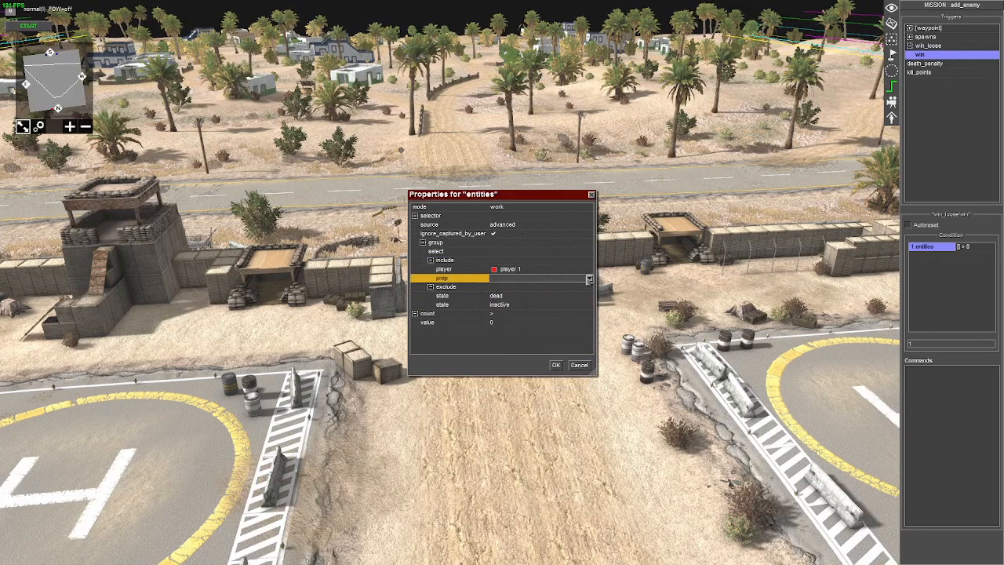
{"action": "left_click", "coordinate": [589, 279]}
{"action": "left_click", "coordinate": [494, 288]}
{"action": "left_click", "coordinate": [445, 279]}
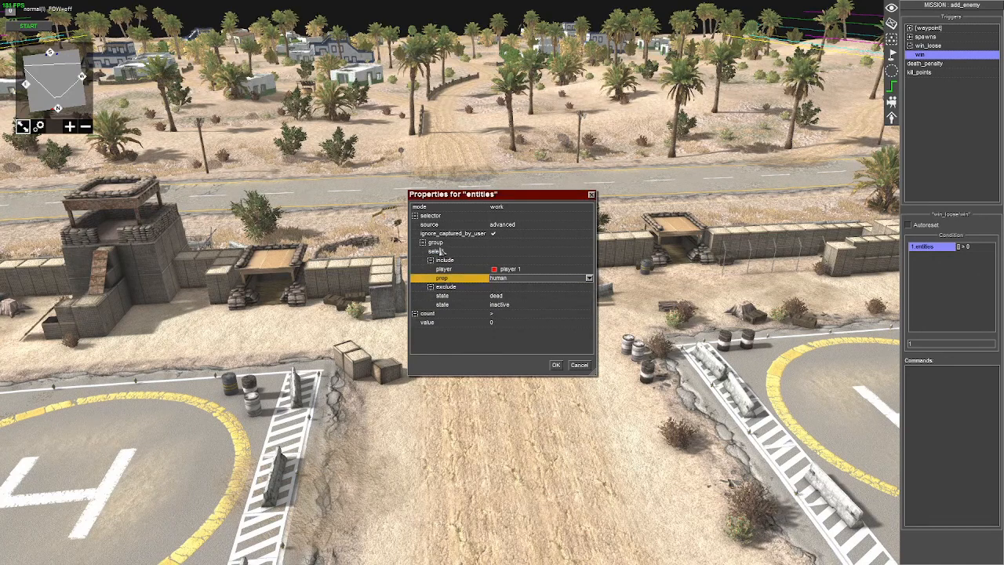
Set the count comparison of win's entities condition to ==, keeping its value 0, and apply the properties
{"action": "left_click", "coordinate": [504, 314]}
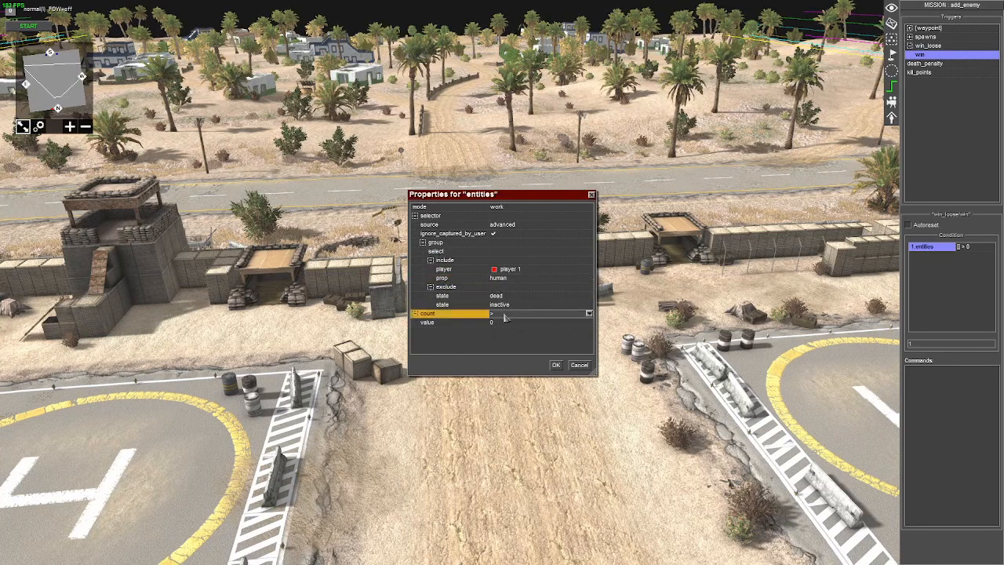
{"action": "left_click", "coordinate": [504, 313]}
{"action": "left_click", "coordinate": [499, 325]}
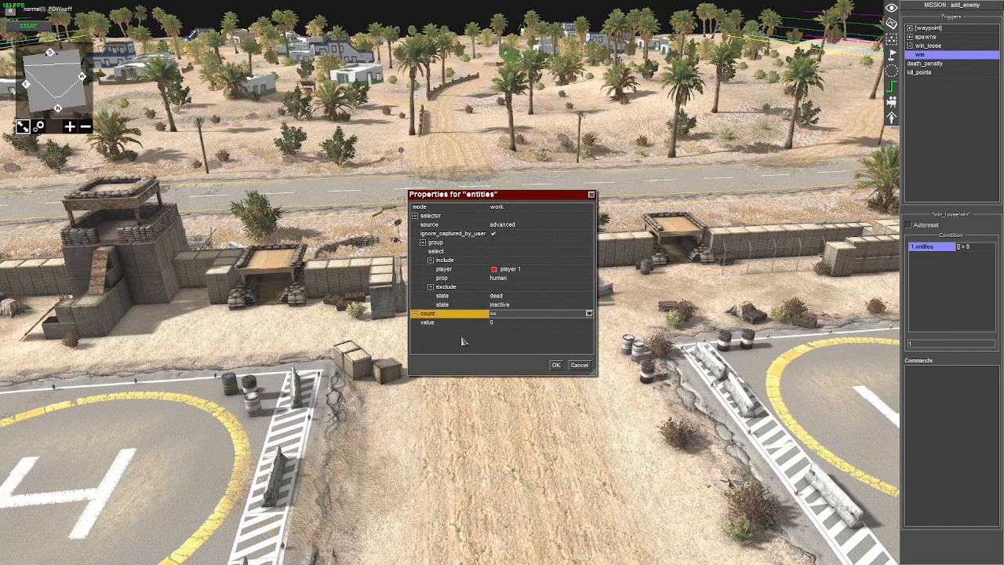
{"action": "left_click", "coordinate": [555, 365]}
Add a cmp_i condition to the win trigger that checks enemy_reinforcements$ <= 0
{"action": "right_click", "coordinate": [947, 283]}
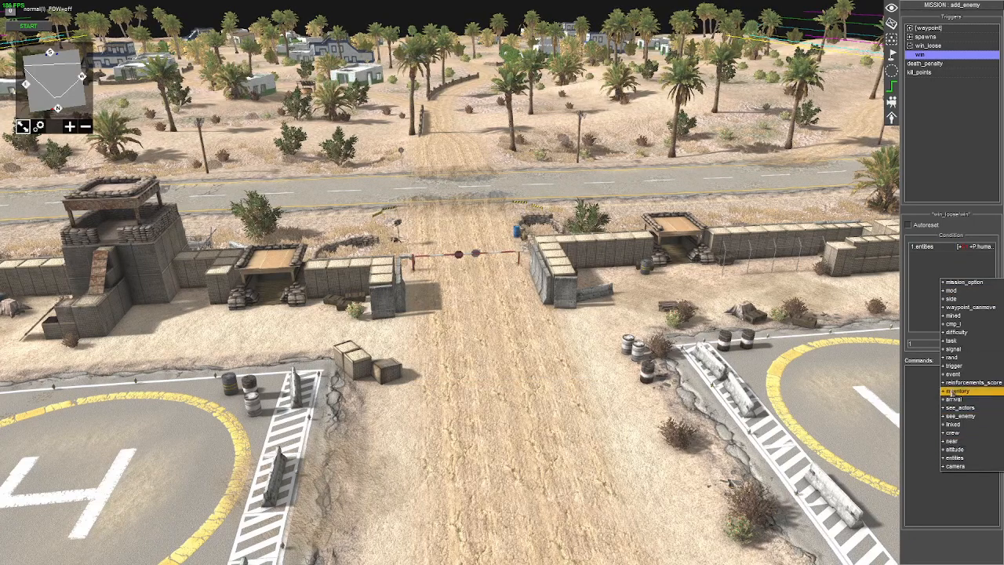
{"action": "left_click", "coordinate": [954, 323]}
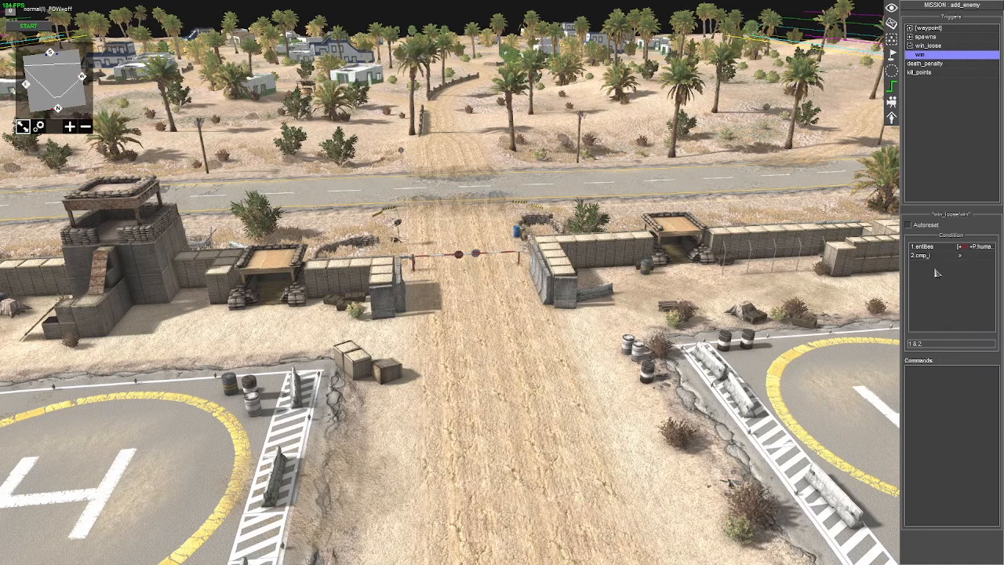
{"action": "double_click", "coordinate": [927, 256]}
{"action": "double_click", "coordinate": [543, 217]}
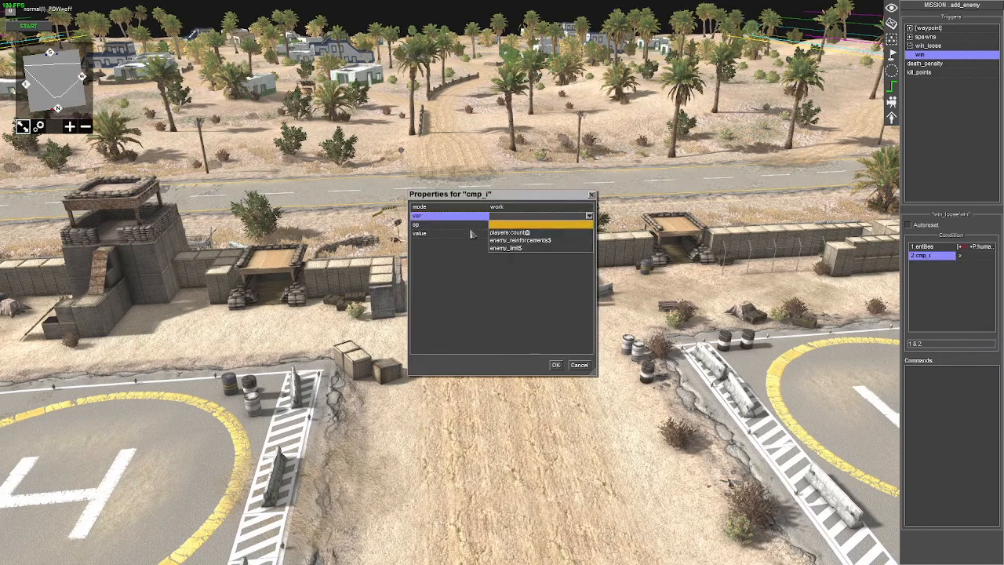
{"action": "left_click", "coordinate": [509, 240]}
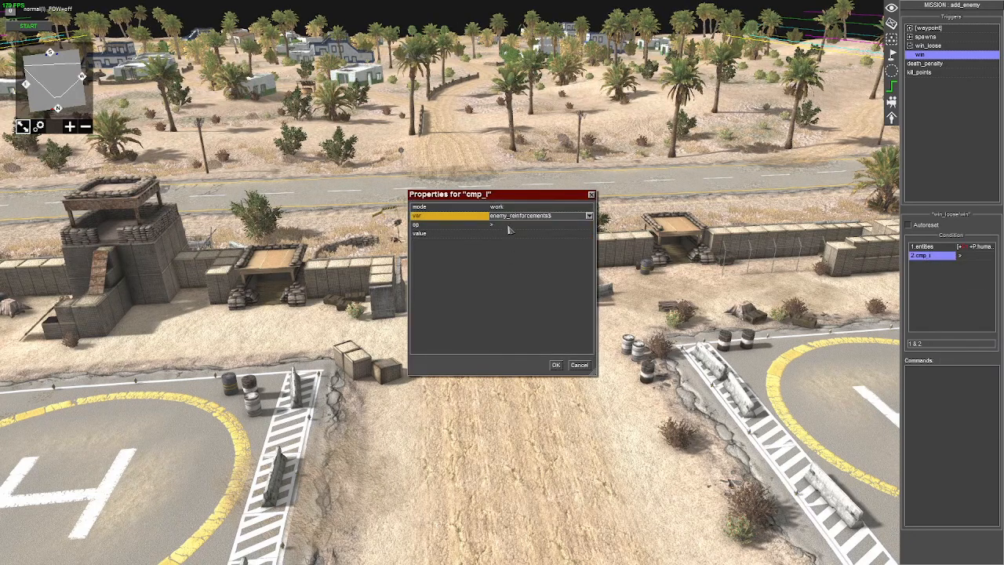
{"action": "double_click", "coordinate": [508, 226]}
{"action": "left_click", "coordinate": [504, 252]}
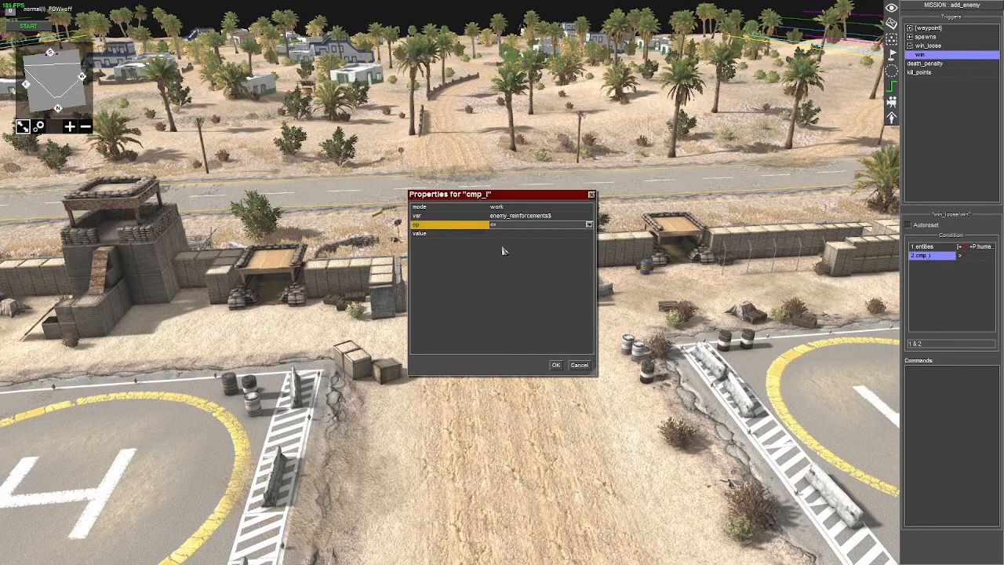
{"action": "double_click", "coordinate": [502, 235]}
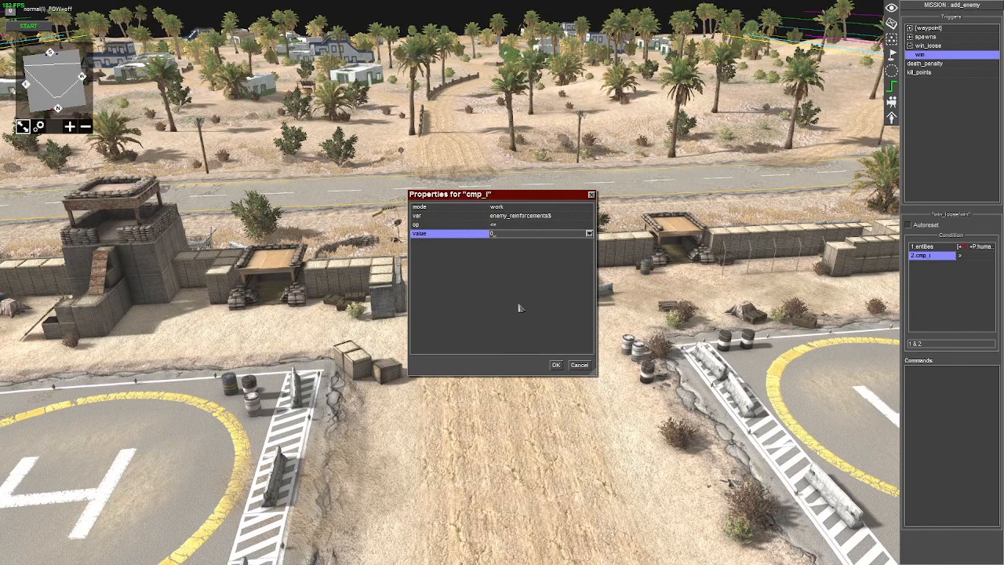
{"action": "left_click", "coordinate": [556, 367]}
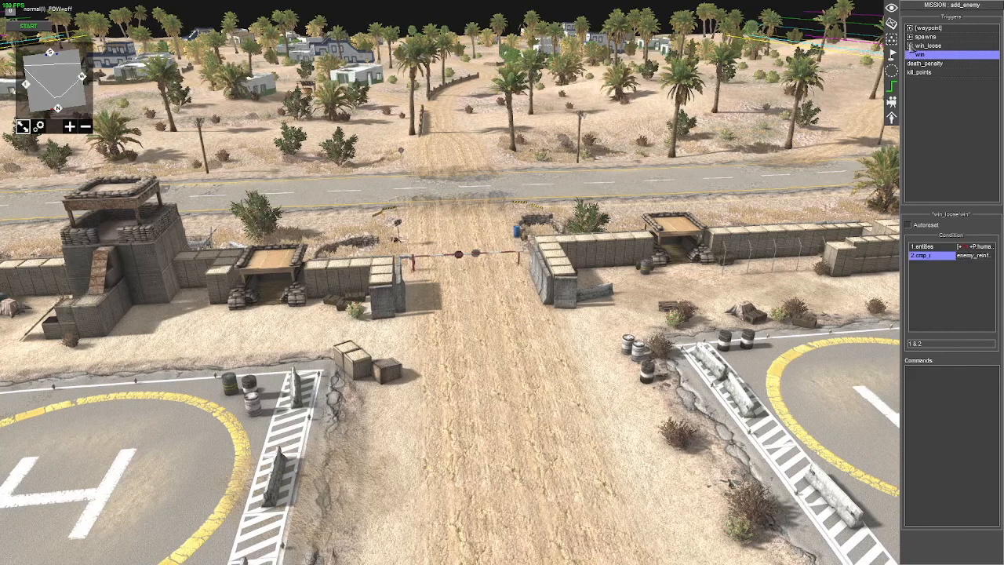
Add an event command to the mission_start trigger in spawns/enemy
{"action": "left_click", "coordinate": [910, 37]}
{"action": "left_click", "coordinate": [918, 46]}
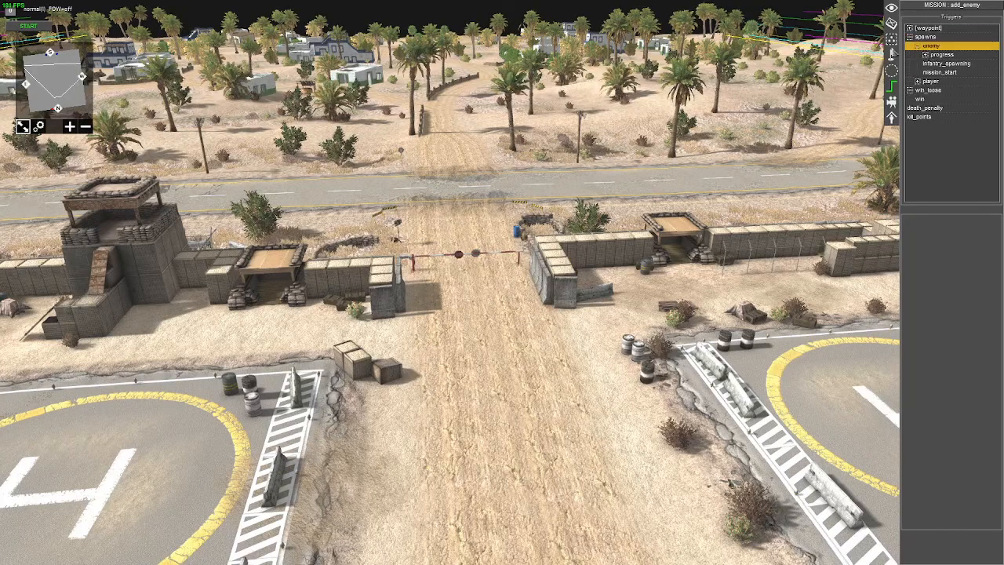
{"action": "left_click", "coordinate": [939, 72]}
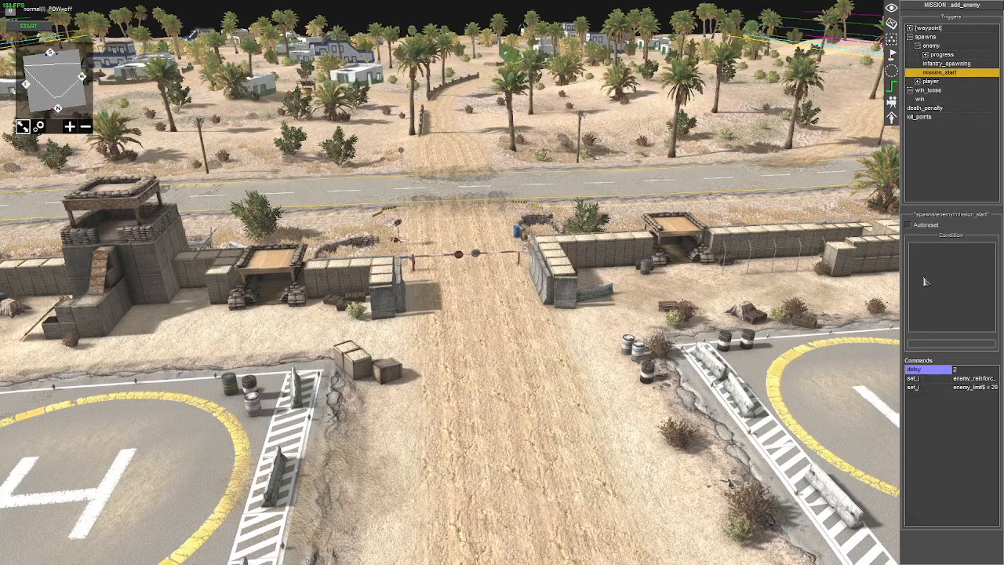
{"action": "right_click", "coordinate": [936, 425]}
{"action": "left_click", "coordinate": [942, 425]}
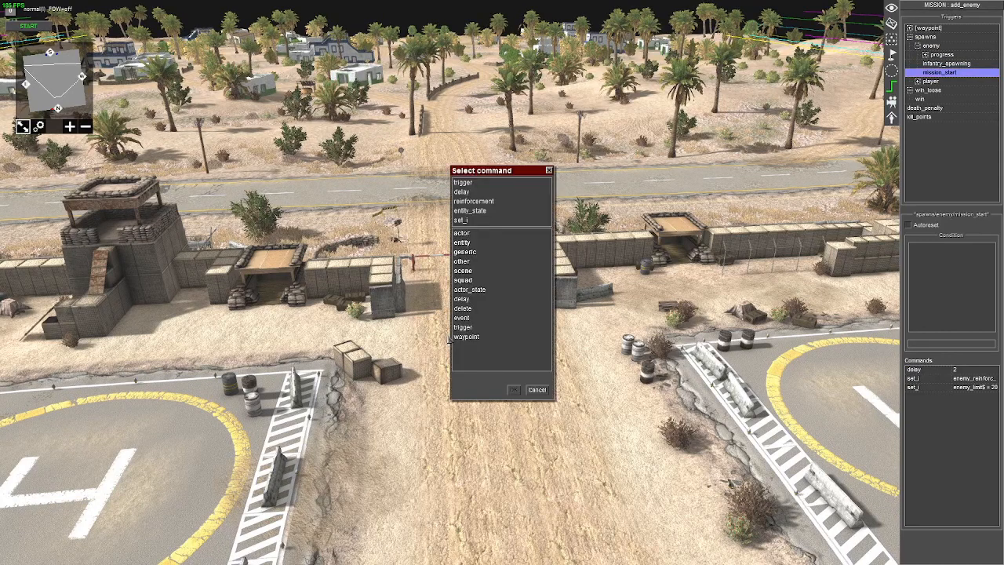
{"action": "double_click", "coordinate": [462, 317]}
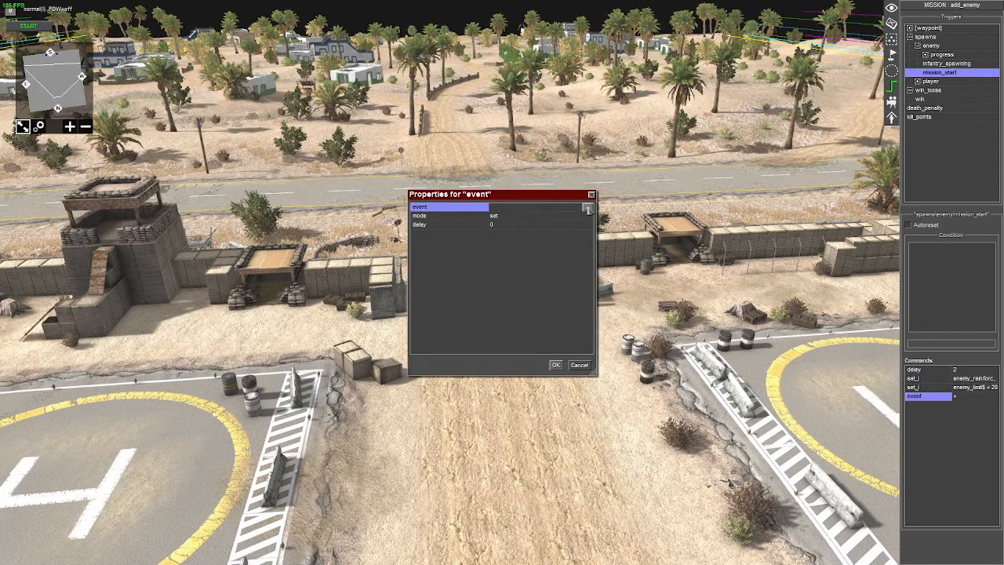
Create a helper event named setup_ready and assign it to mission_start's event command, keeping the mode on set
{"action": "left_click", "coordinate": [587, 209]}
{"action": "right_click", "coordinate": [482, 291]}
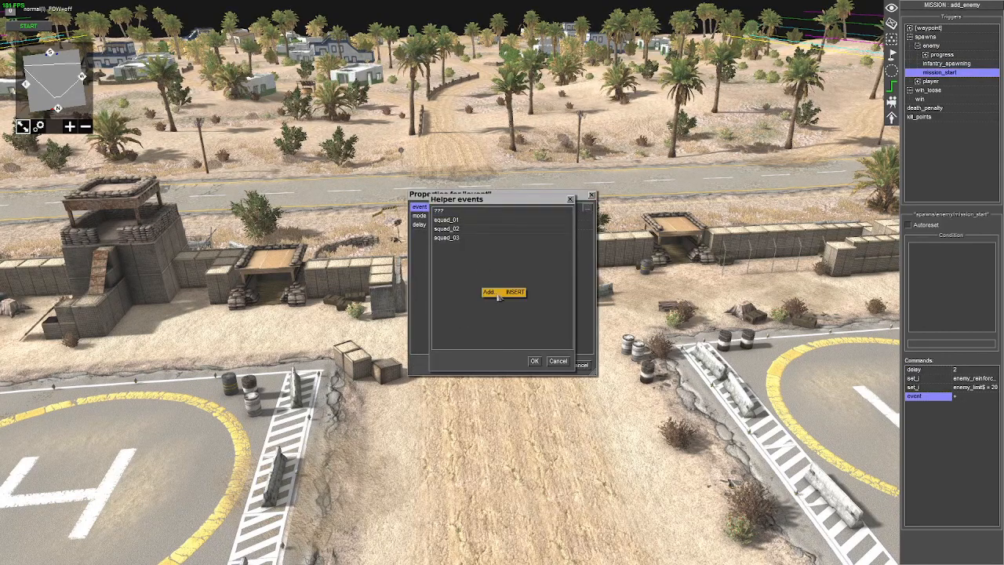
{"action": "left_click", "coordinate": [500, 296]}
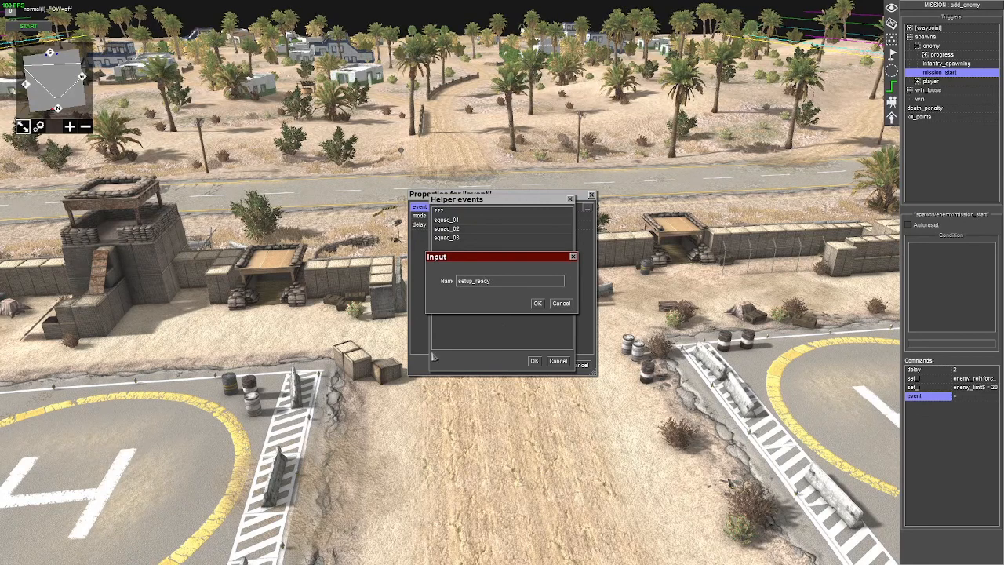
{"action": "key", "text": "Return"}
{"action": "key", "text": "Return"}
{"action": "key", "text": "Return"}
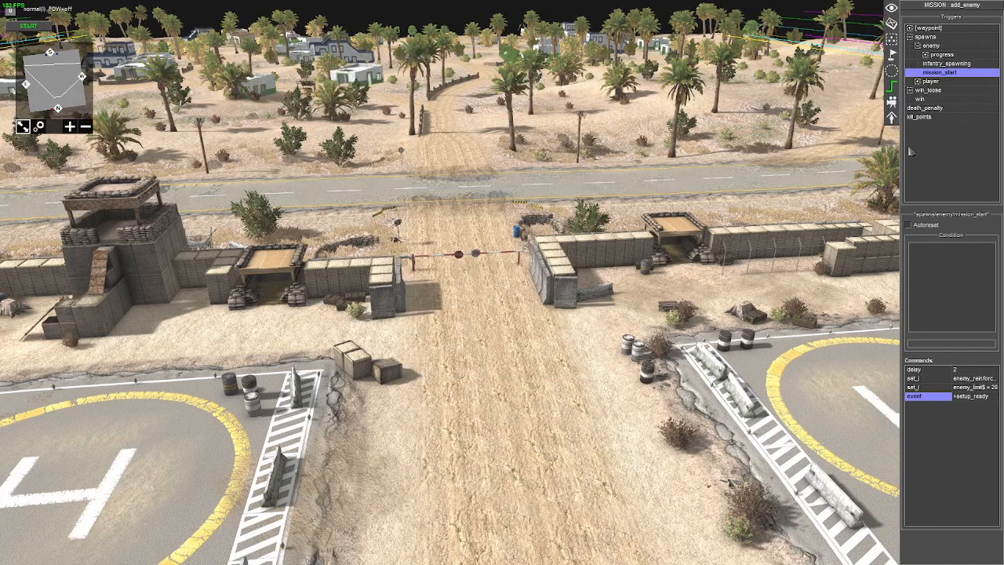
{"action": "double_click", "coordinate": [924, 396]}
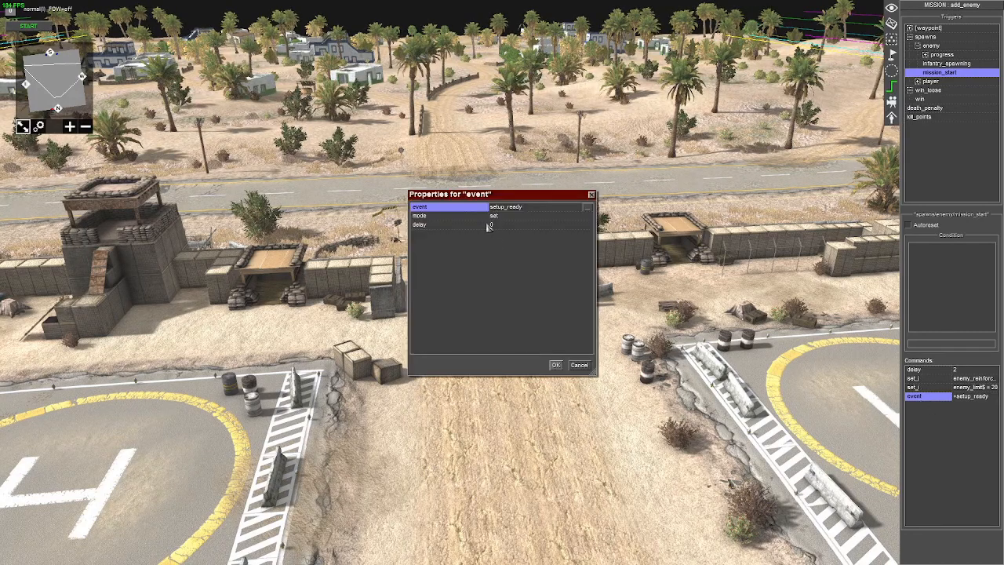
{"action": "key", "text": "Escape"}
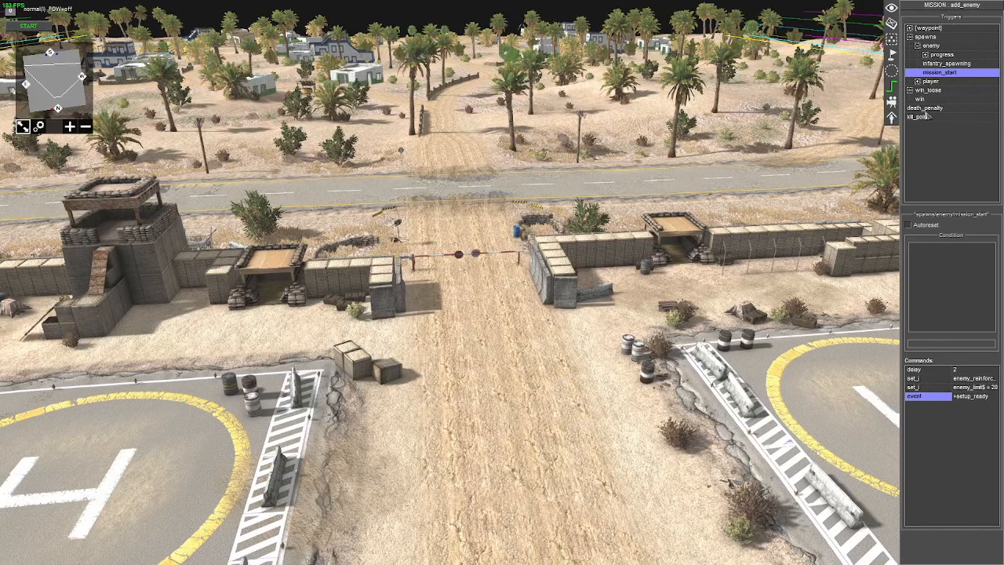
Duplicate mission_start's delay command, move the copy above the setup_ready event, and set its time to 10
{"action": "right_click", "coordinate": [914, 368]}
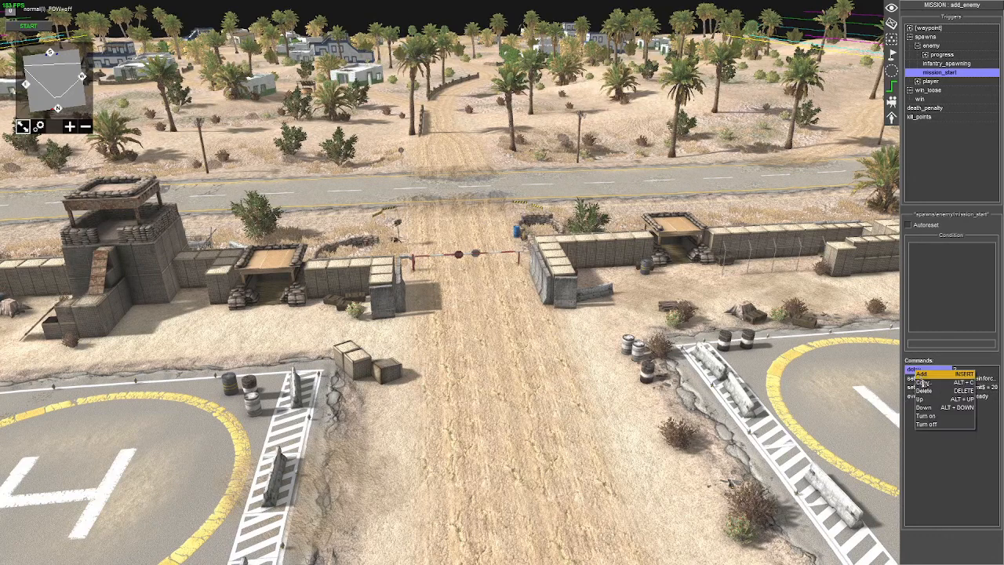
{"action": "left_click", "coordinate": [923, 384]}
{"action": "left_click", "coordinate": [928, 405]}
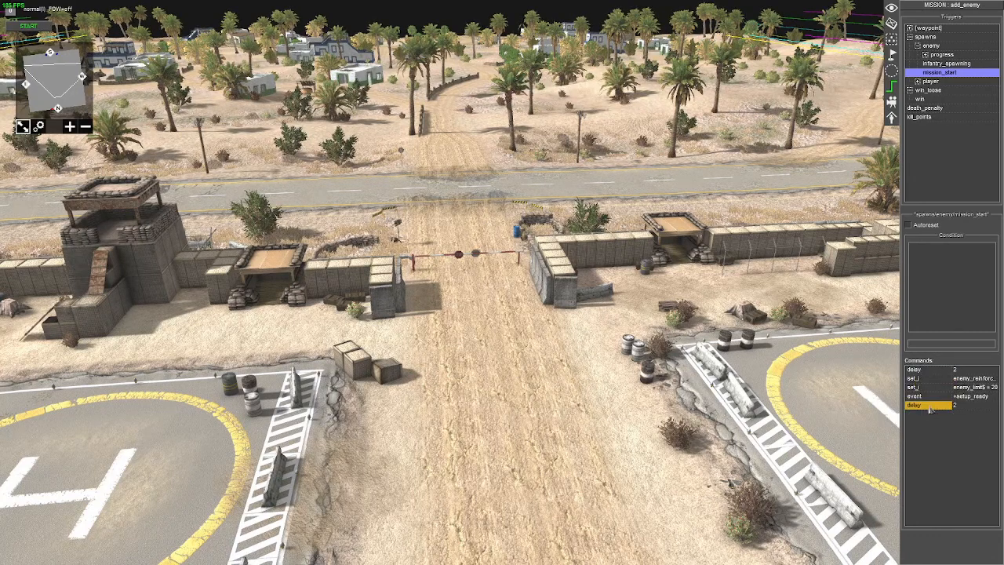
{"action": "key", "text": "alt+Up"}
{"action": "double_click", "coordinate": [926, 397]}
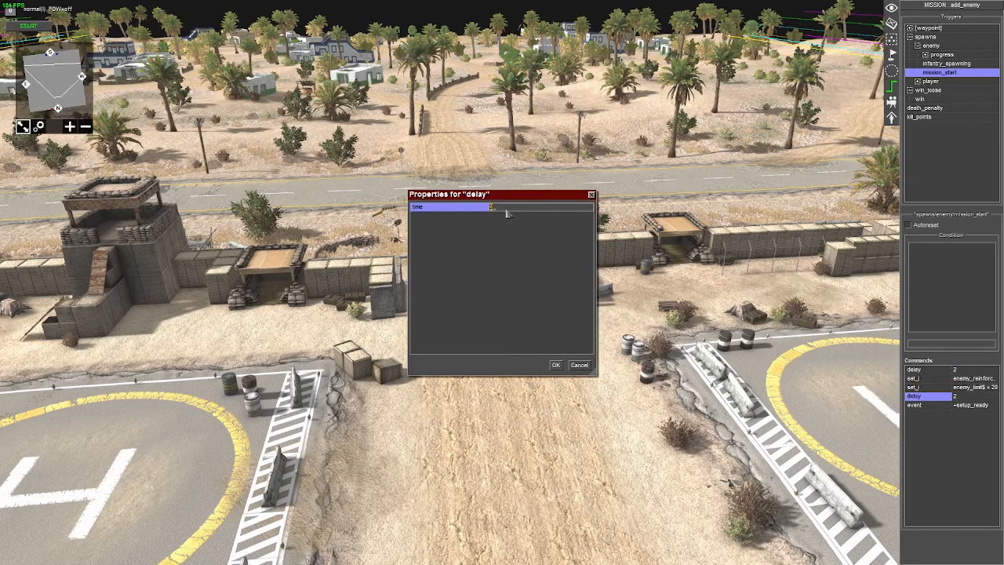
{"action": "key", "text": "Return"}
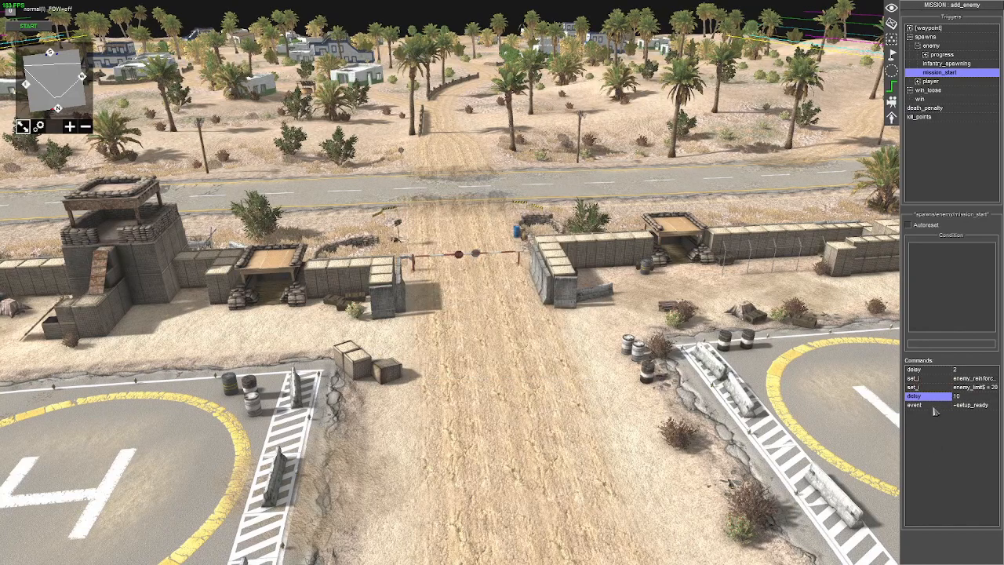
{"action": "double_click", "coordinate": [934, 407]}
{"action": "key", "text": "Return"}
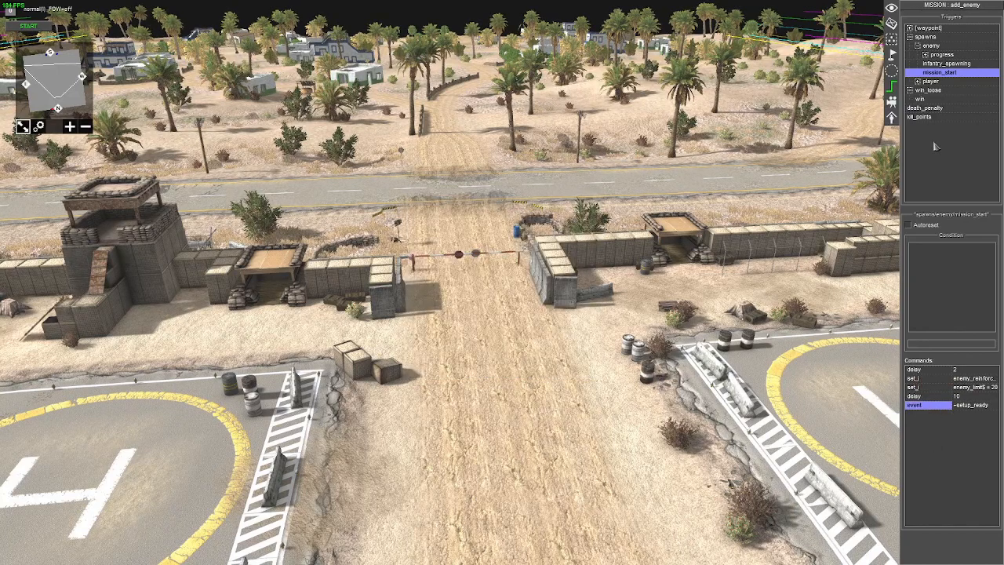
Add an event condition to the win trigger in win_loose and open its properties
{"action": "left_click", "coordinate": [919, 99]}
{"action": "right_click", "coordinate": [928, 304]}
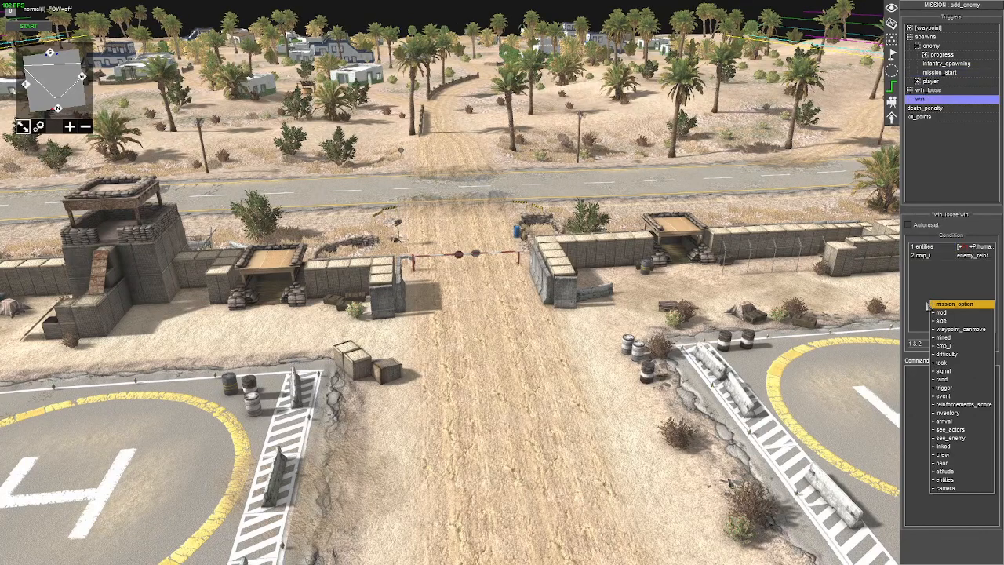
{"action": "left_click", "coordinate": [944, 395]}
{"action": "double_click", "coordinate": [920, 265]}
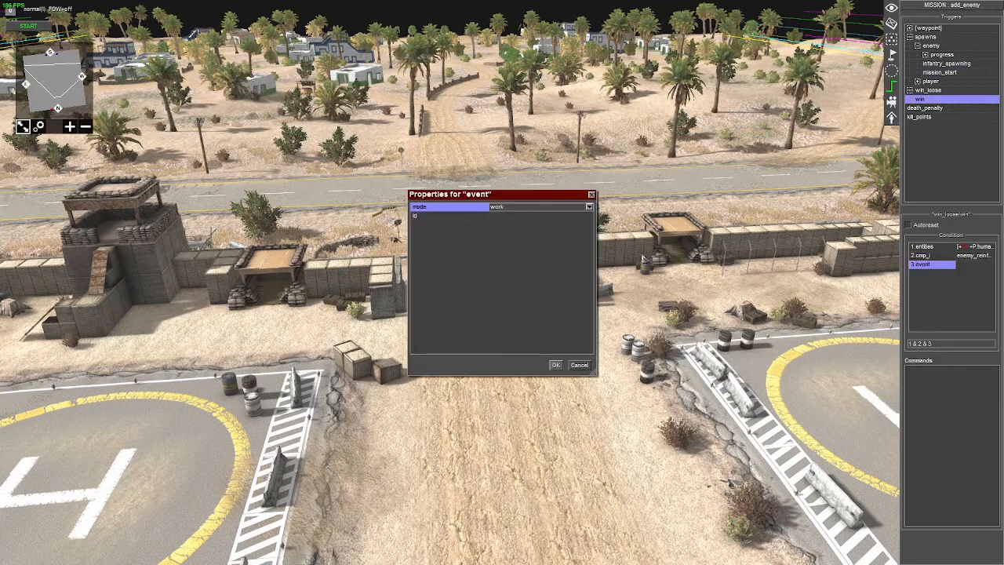
Set the id of win's event condition to setup_ready, and review the trigger's entities and cmp_i conditions
{"action": "left_click", "coordinate": [576, 217]}
{"action": "left_click", "coordinate": [588, 216]}
{"action": "left_click", "coordinate": [445, 221]}
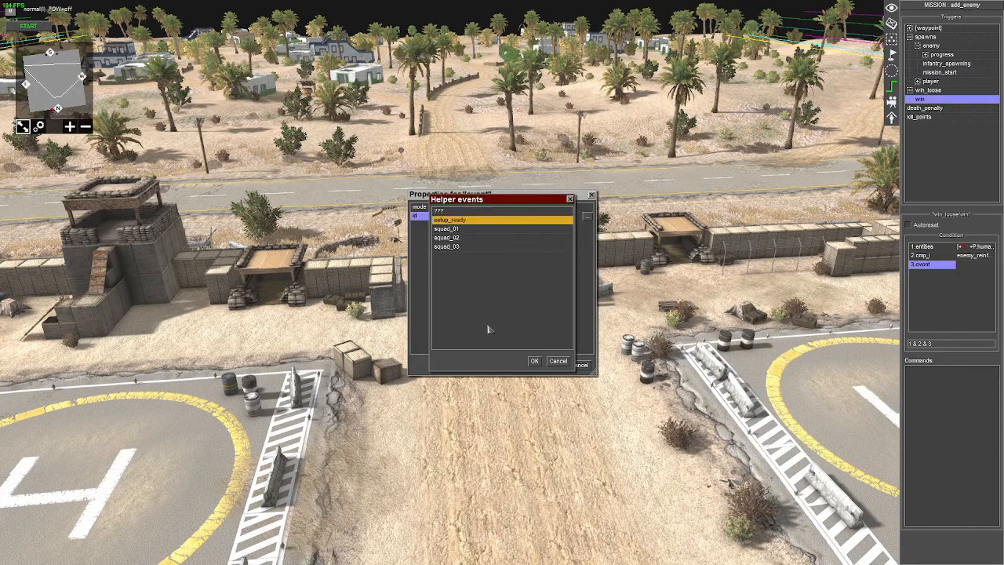
{"action": "left_click", "coordinate": [534, 361]}
{"action": "left_click", "coordinate": [554, 366]}
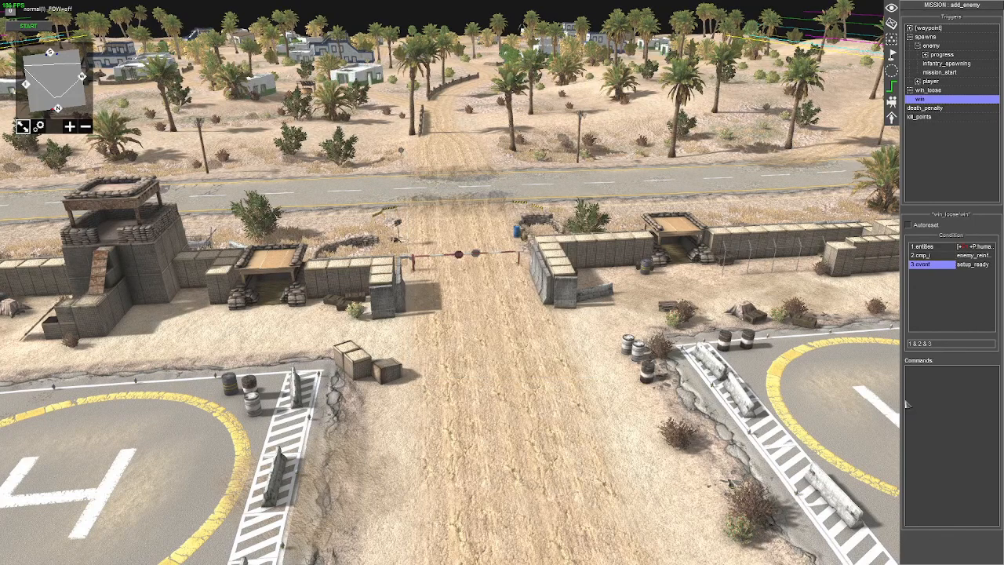
{"action": "double_click", "coordinate": [922, 246]}
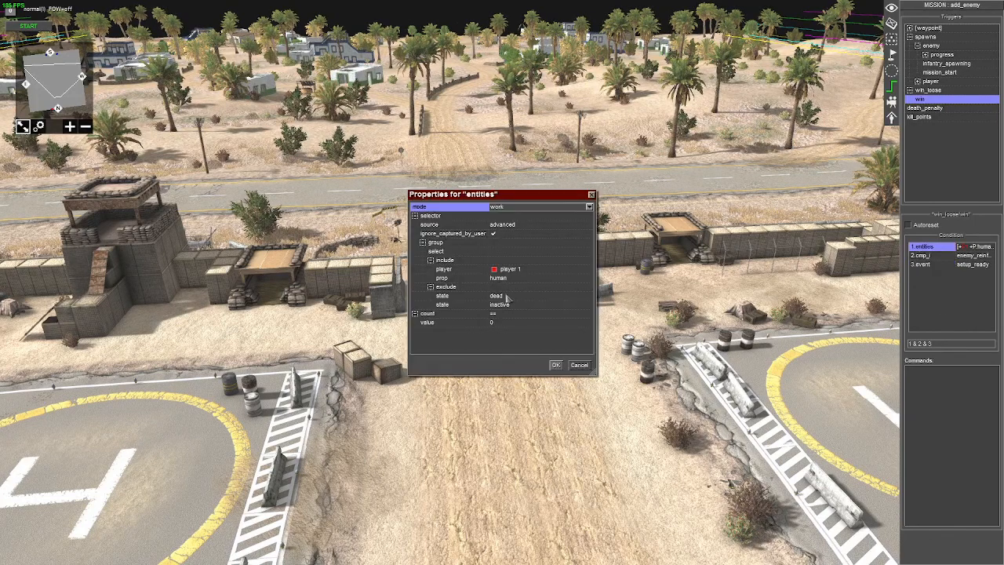
{"action": "left_click", "coordinate": [556, 365]}
{"action": "double_click", "coordinate": [919, 255]}
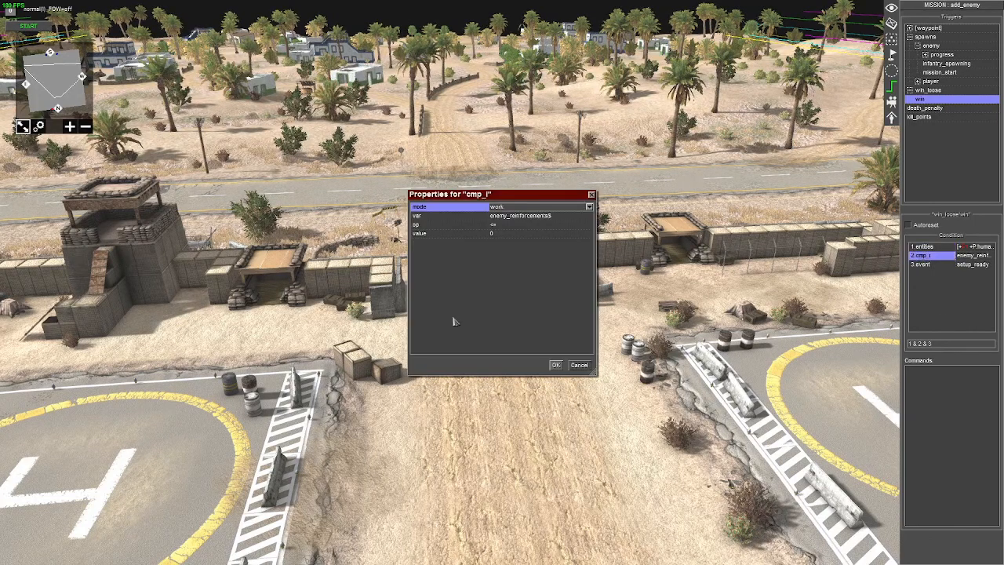
{"action": "left_click", "coordinate": [555, 364]}
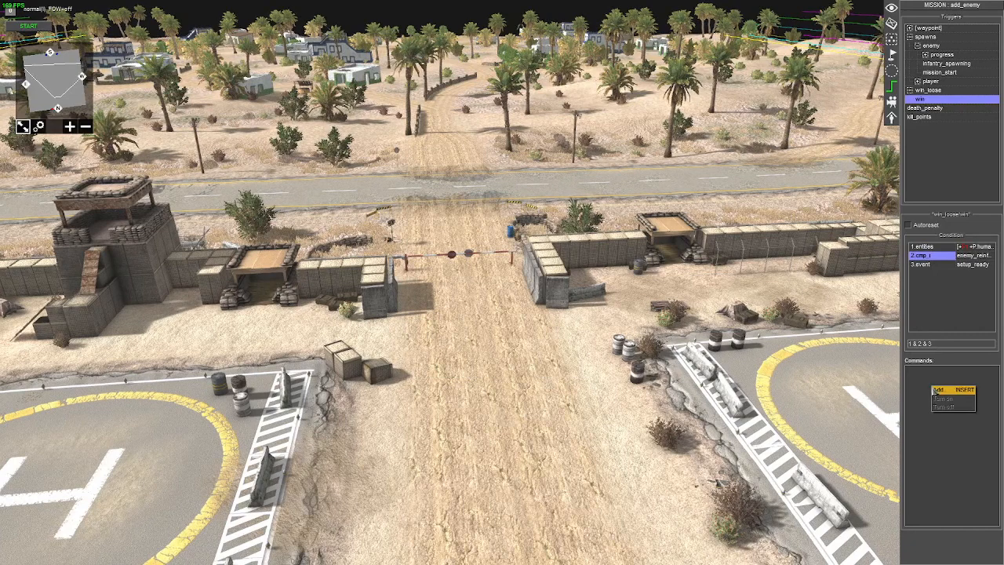
Add a delay command with a time of 3 to the win trigger
{"action": "double_click", "coordinate": [934, 390]}
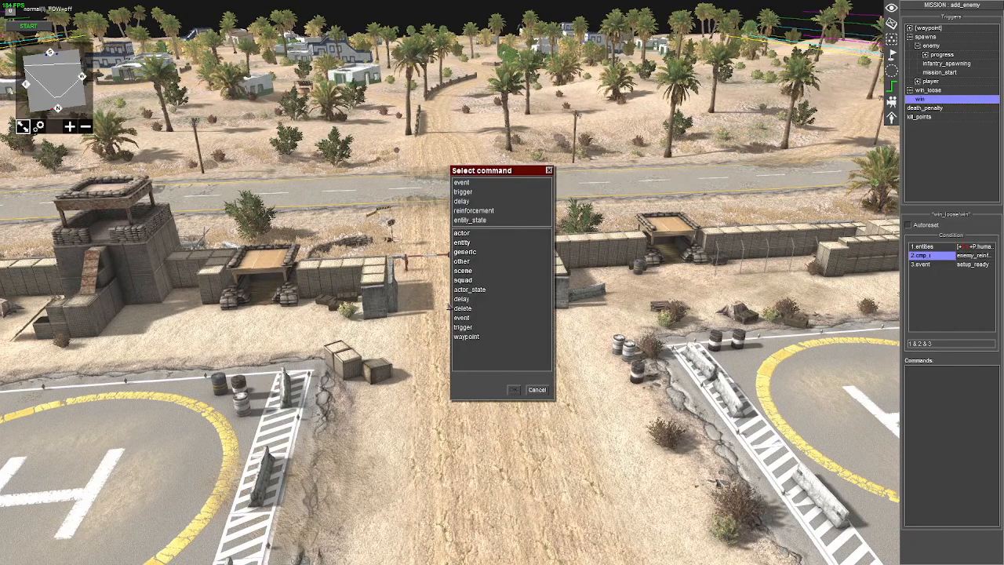
{"action": "double_click", "coordinate": [461, 299]}
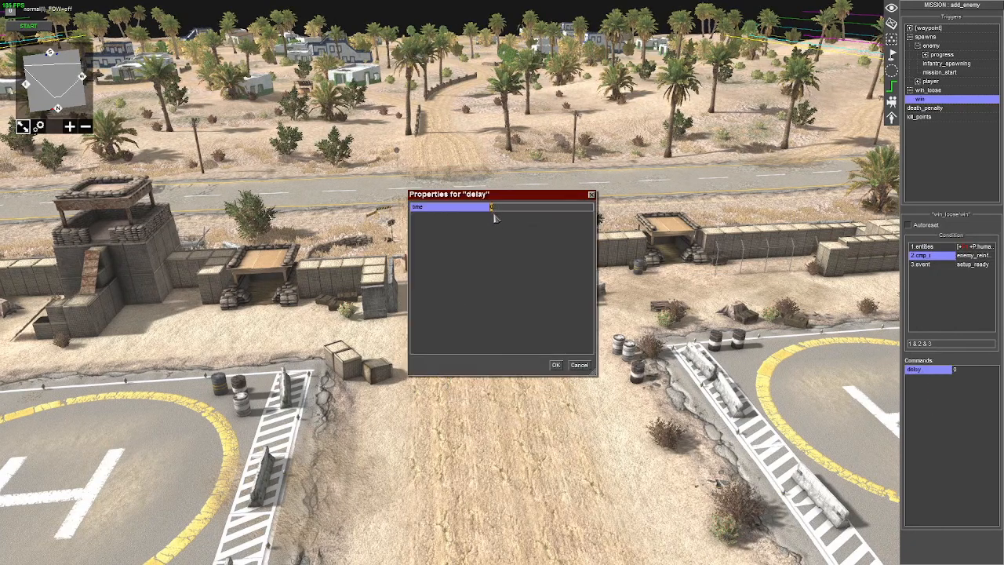
{"action": "type", "text": "3"}
{"action": "key", "text": "Return"}
Add a gameover command with the result win after the win trigger's delay
{"action": "double_click", "coordinate": [934, 404]}
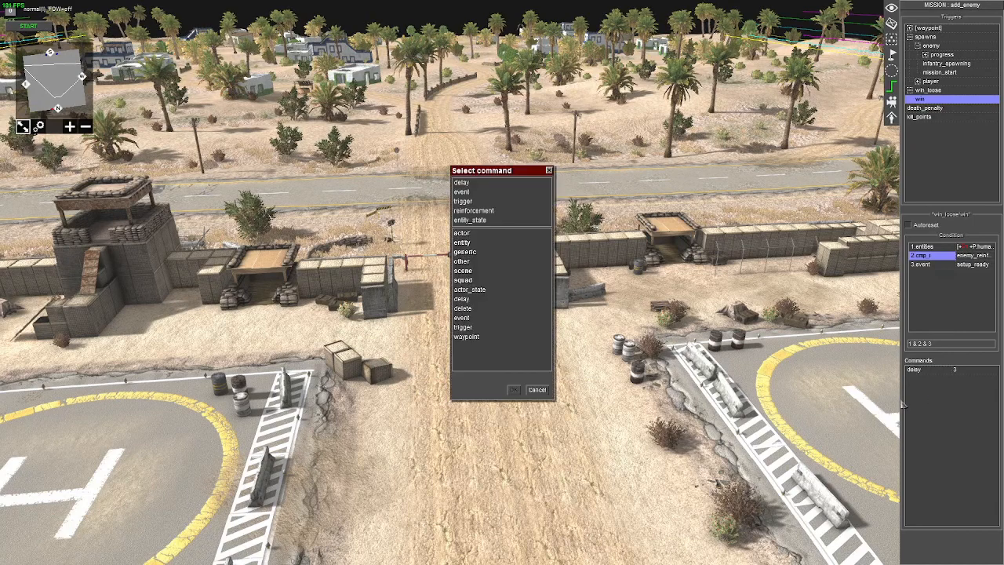
{"action": "double_click", "coordinate": [466, 272]}
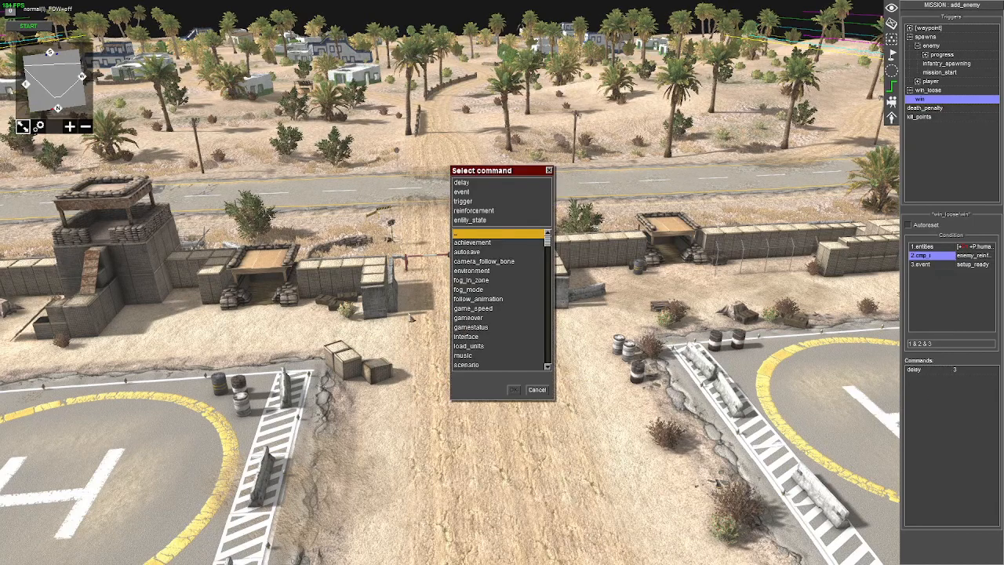
{"action": "double_click", "coordinate": [467, 317]}
{"action": "left_click", "coordinate": [518, 209]}
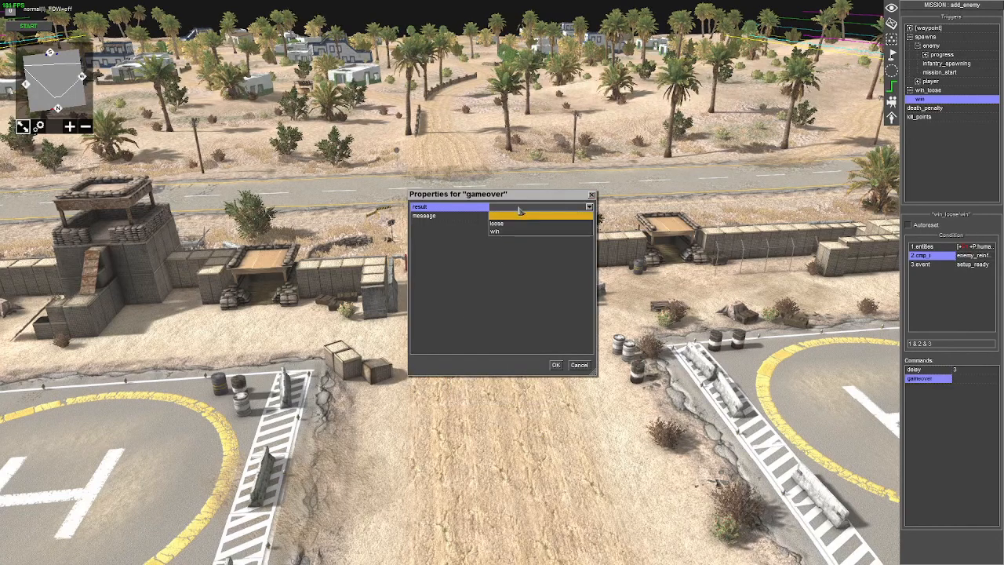
{"action": "left_click", "coordinate": [509, 227]}
{"action": "key", "text": "Return"}
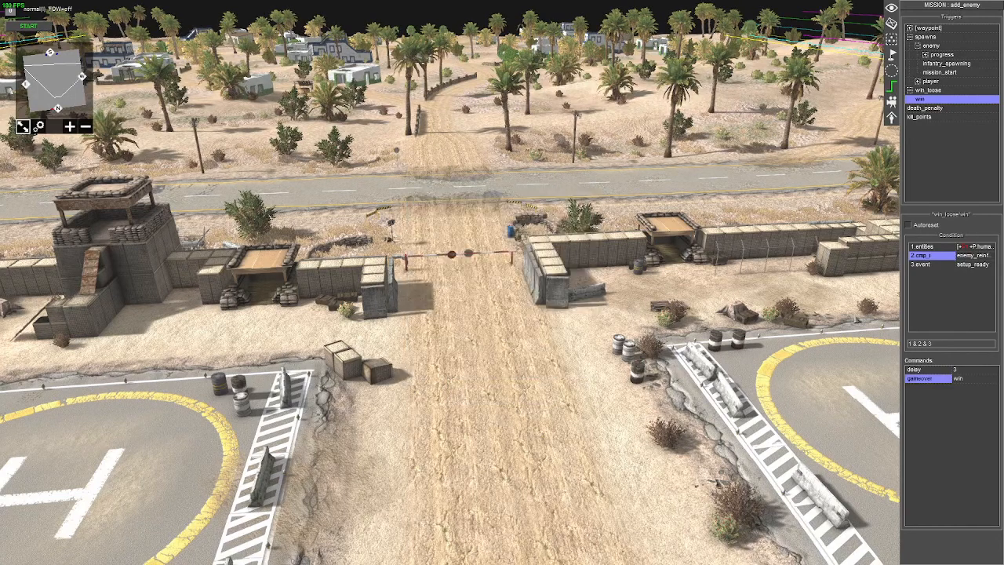
Copy the win trigger under the name win_loose/loose
{"action": "right_click", "coordinate": [923, 106]}
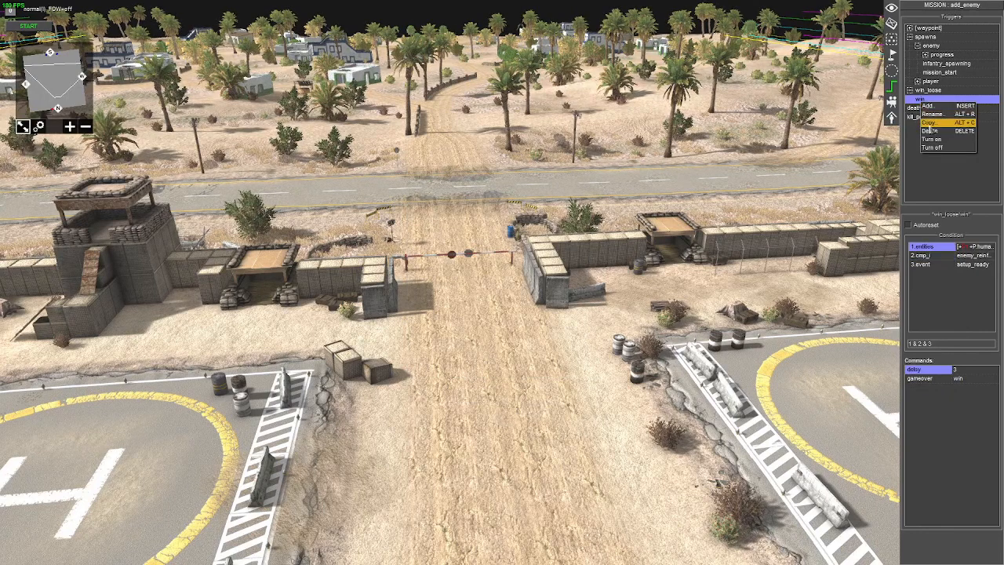
{"action": "left_click", "coordinate": [930, 123]}
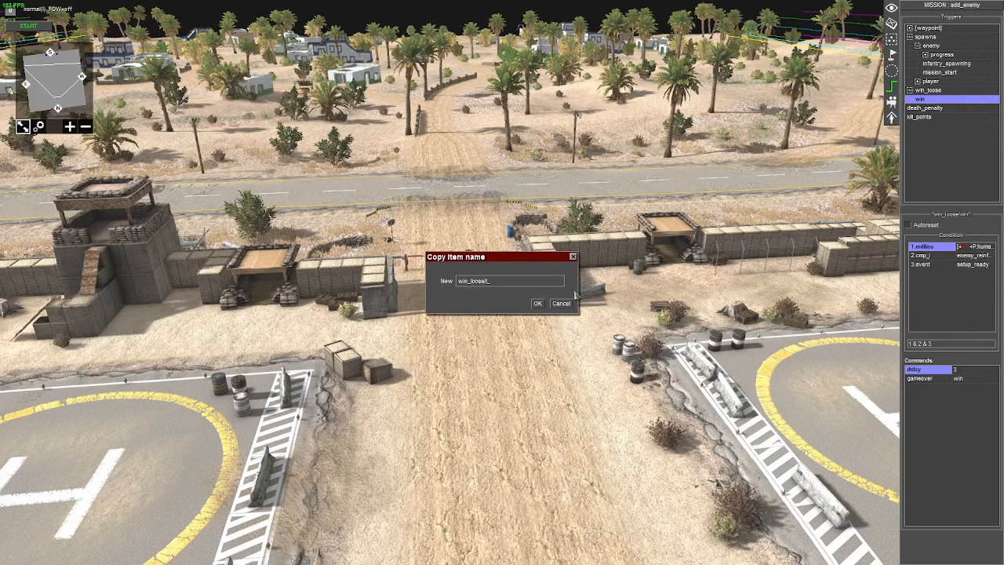
{"action": "type", "text": "loose"}
{"action": "key", "text": "Return"}
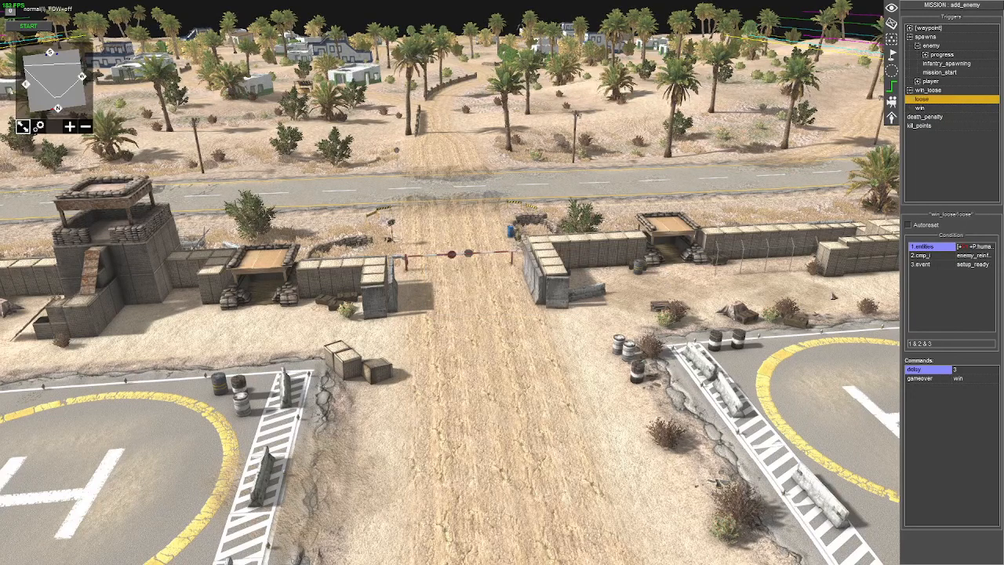
Check the entities condition of the loose trigger and delete it from the condition list
{"action": "left_click", "coordinate": [926, 265]}
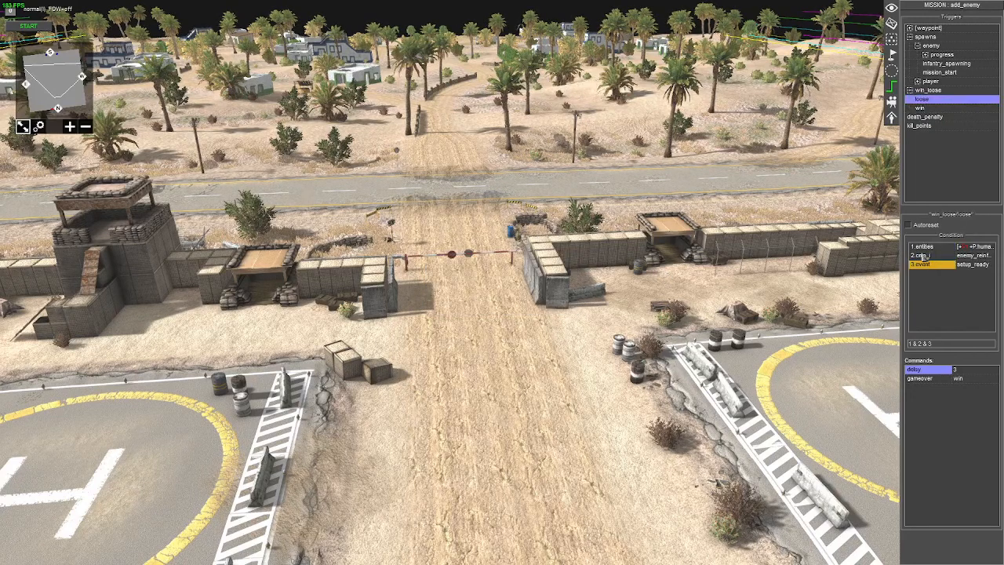
{"action": "double_click", "coordinate": [922, 247]}
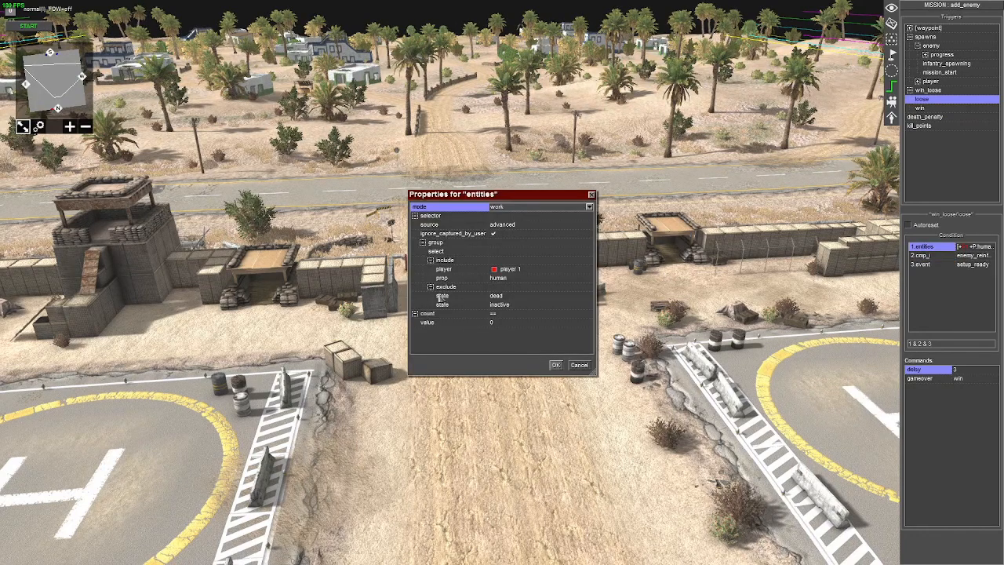
{"action": "left_click", "coordinate": [579, 364]}
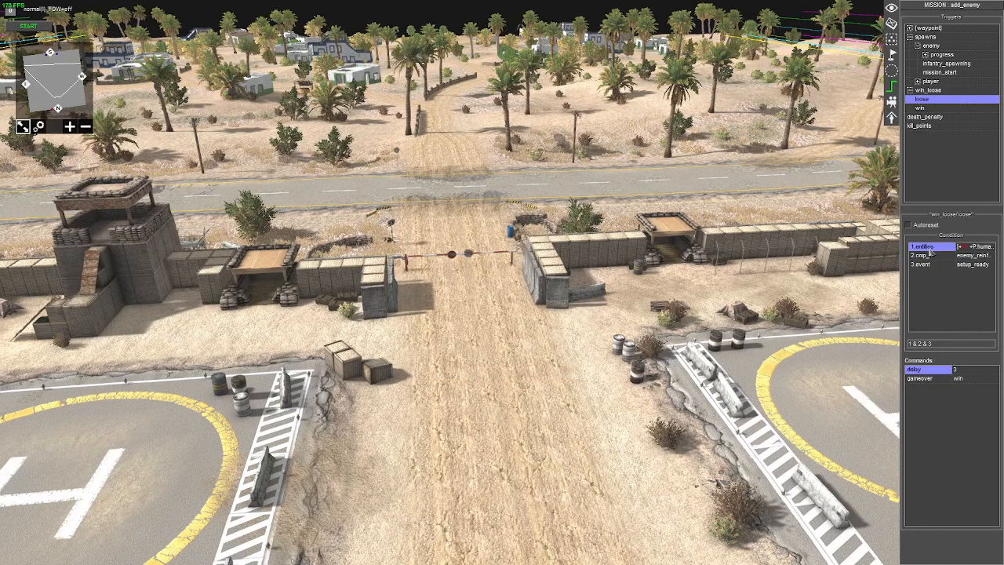
{"action": "key", "text": "Delete"}
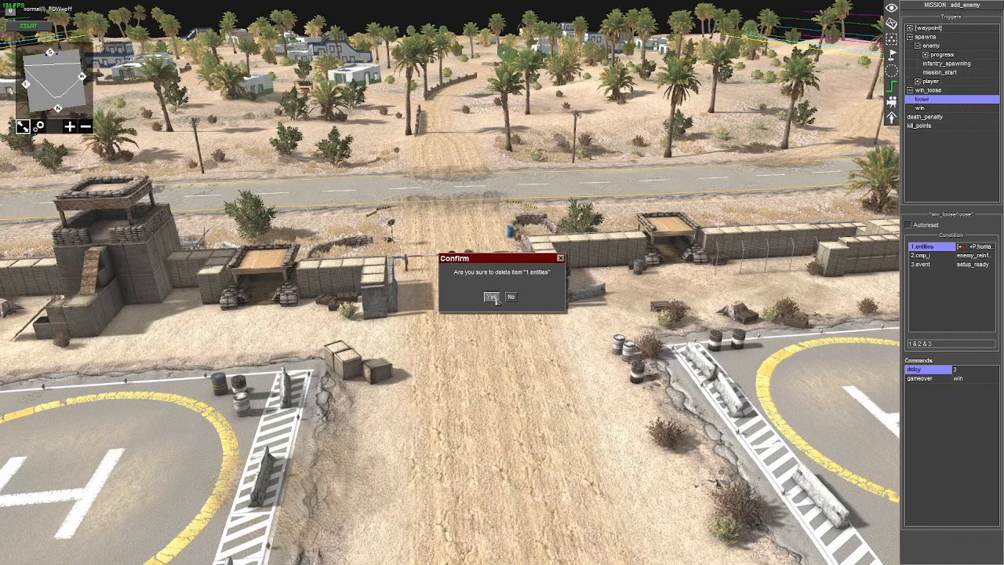
{"action": "left_click", "coordinate": [495, 299]}
Check the loose trigger's cmp_i condition on enemy reinforcements and delete it from the condition list
{"action": "double_click", "coordinate": [930, 248]}
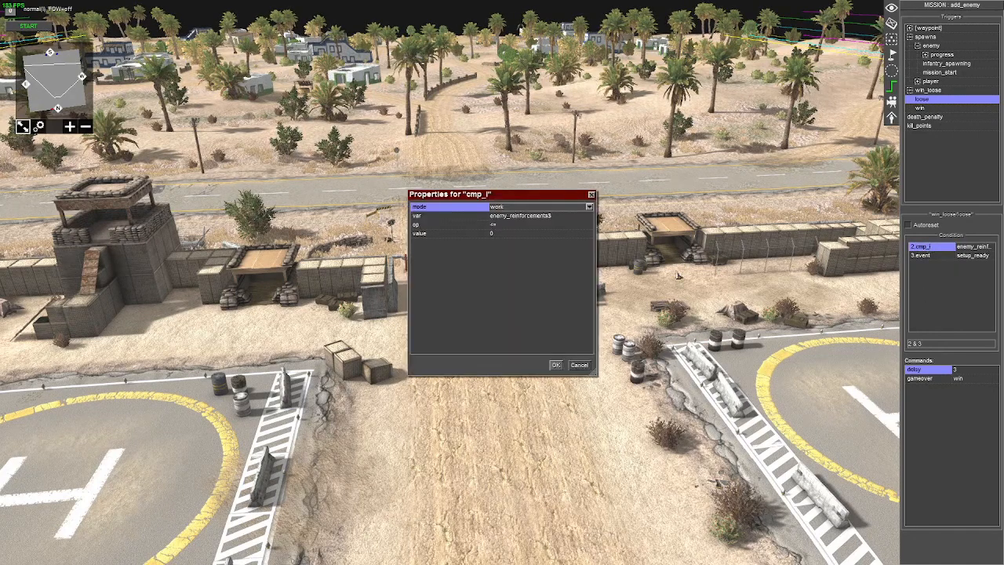
{"action": "left_click", "coordinate": [579, 365]}
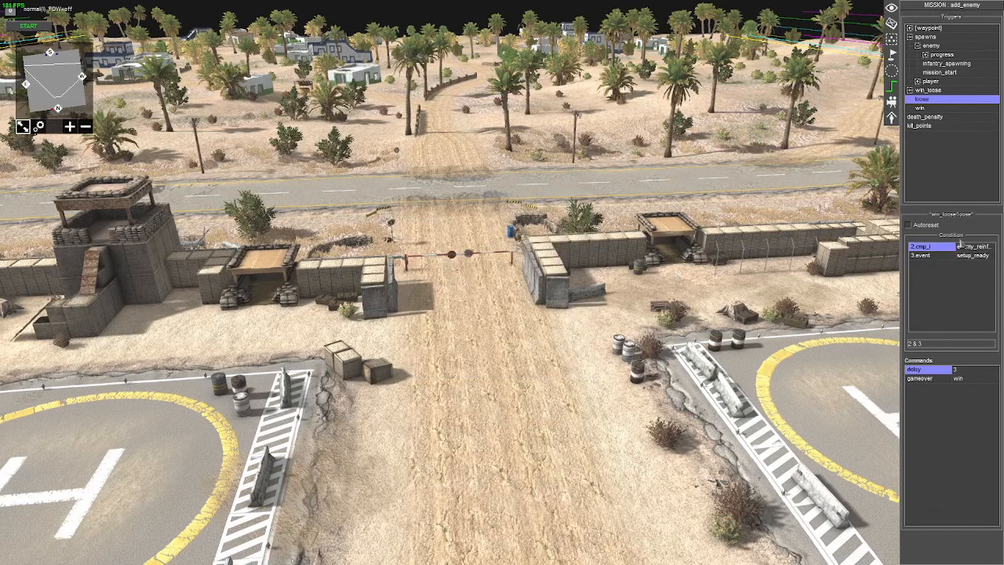
{"action": "key", "text": "Delete"}
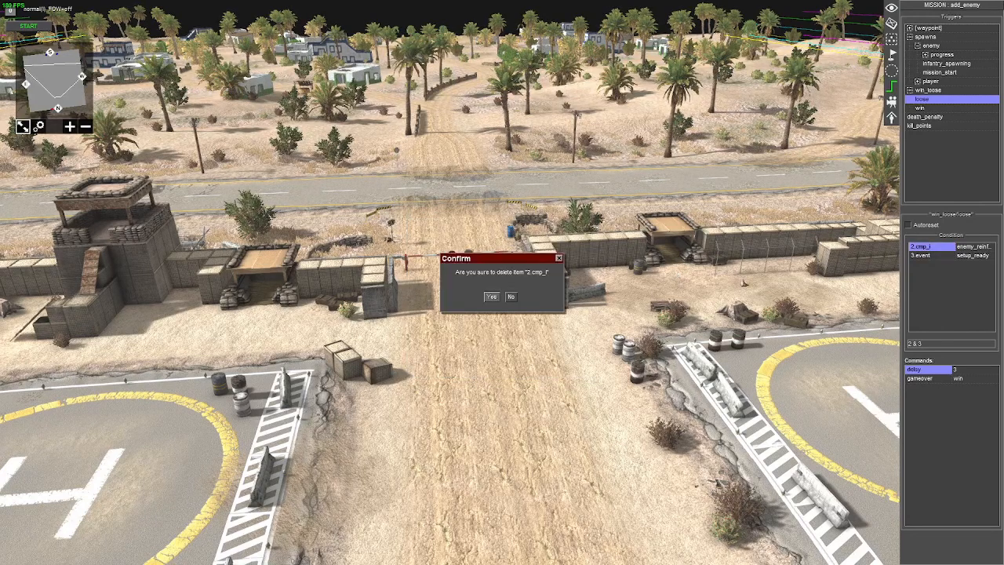
{"action": "left_click", "coordinate": [492, 298]}
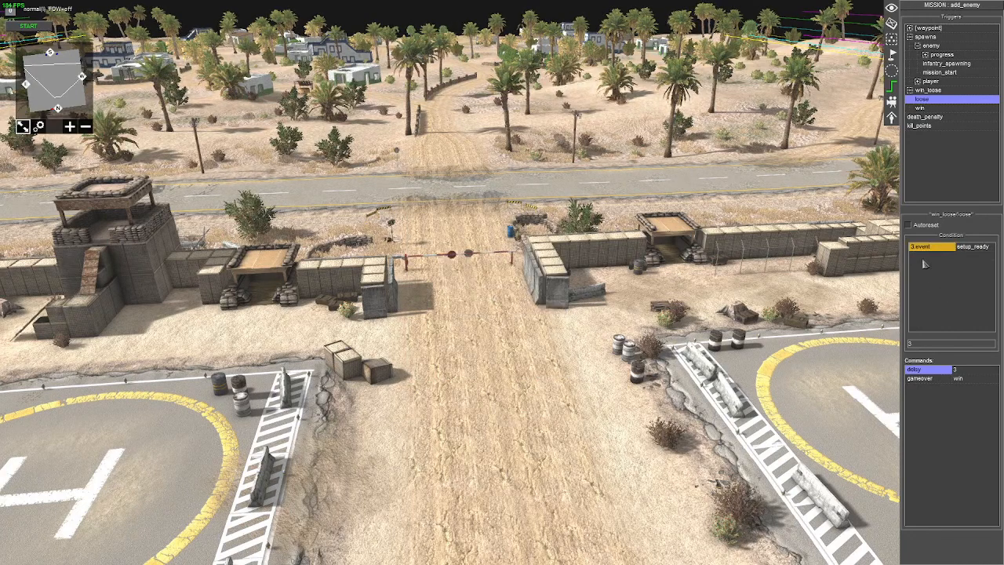
Add a reinforcements_score condition to the loose trigger with compare set to less and scoreCurrent set to 75
{"action": "right_click", "coordinate": [932, 267]}
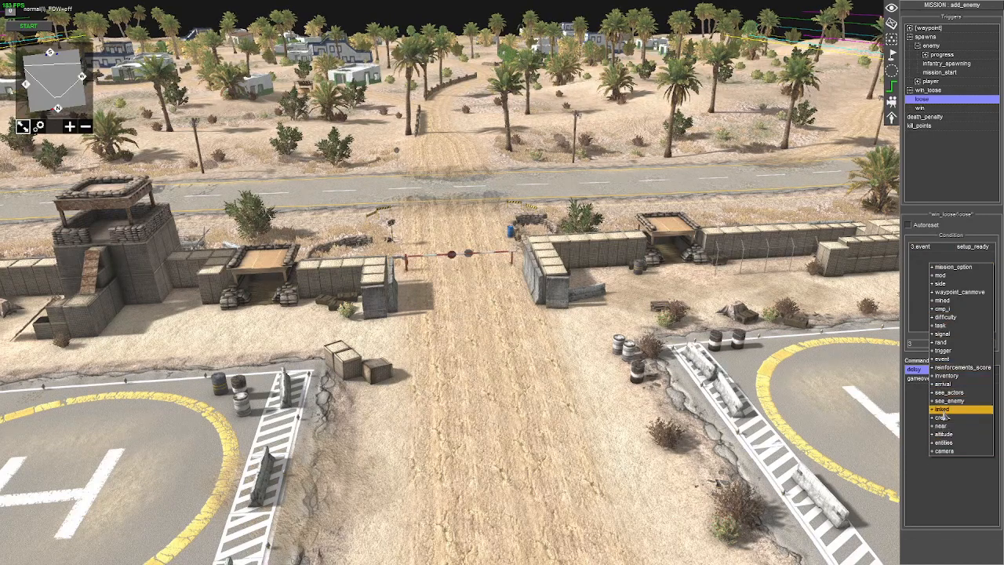
{"action": "left_click", "coordinate": [945, 367]}
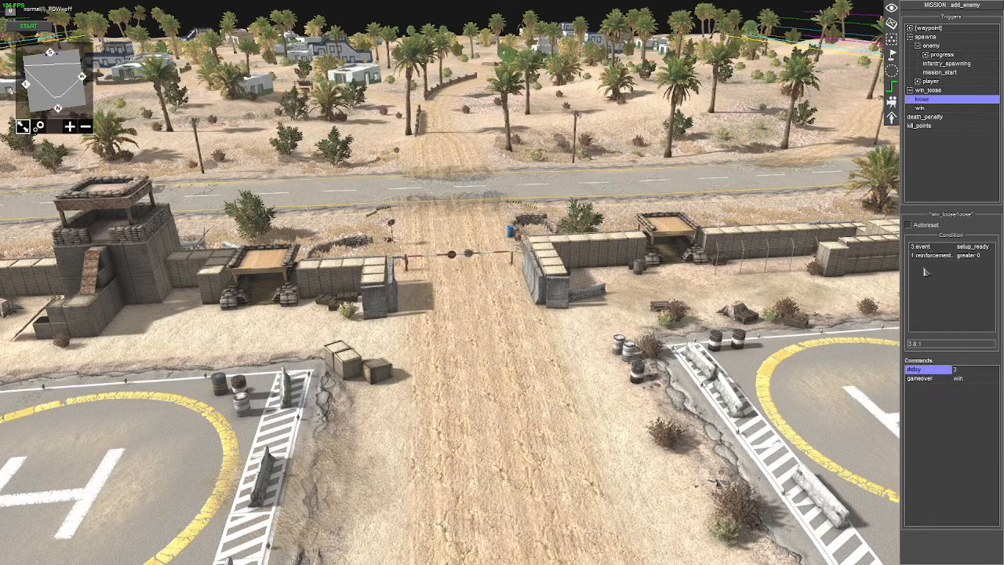
{"action": "double_click", "coordinate": [925, 258]}
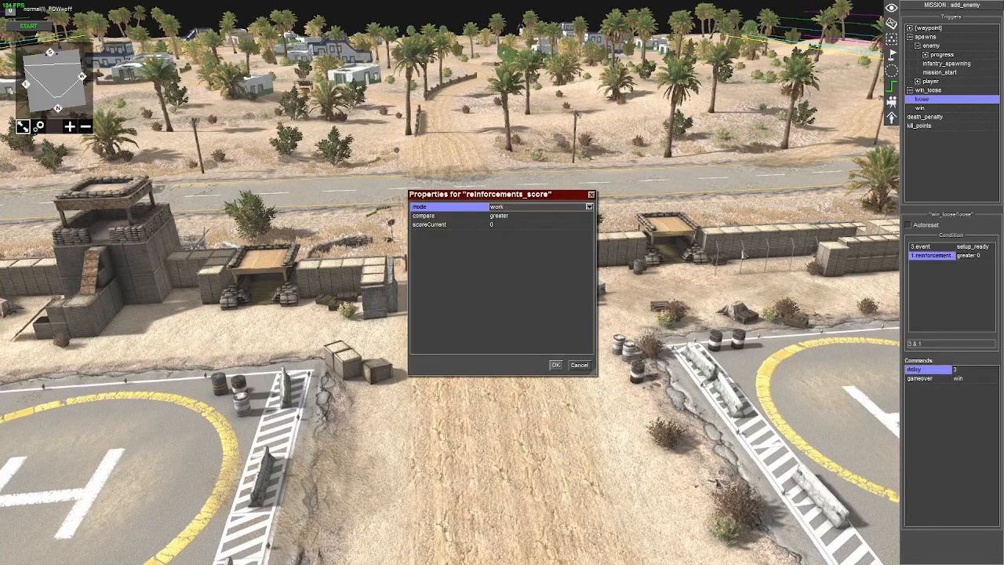
{"action": "left_click", "coordinate": [530, 216]}
{"action": "left_click", "coordinate": [530, 240]}
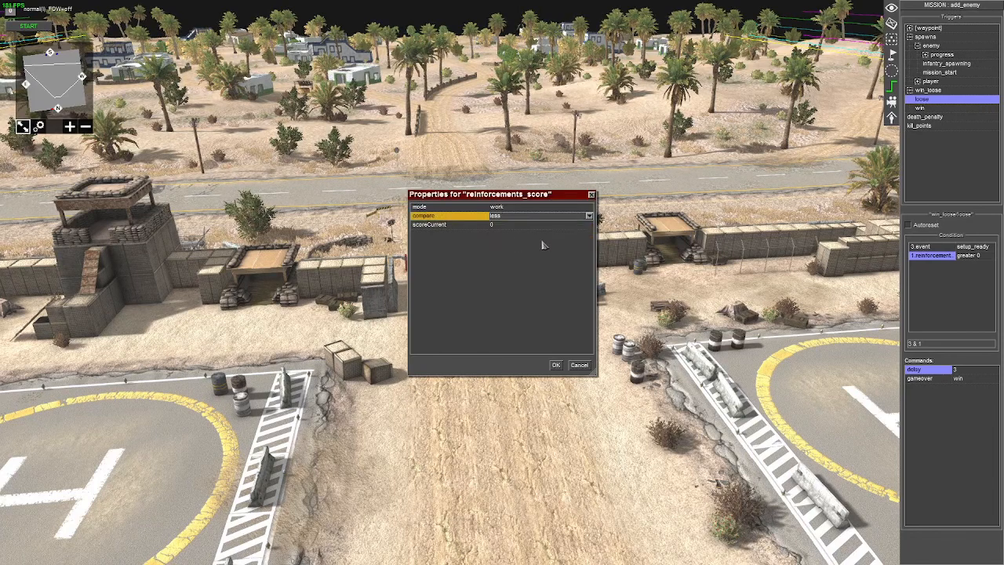
{"action": "left_click", "coordinate": [515, 230]}
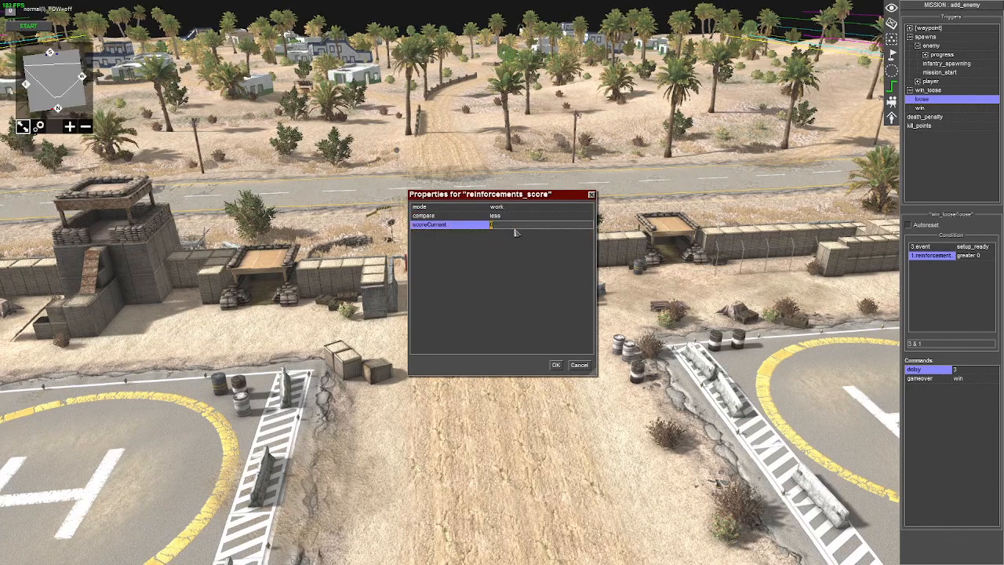
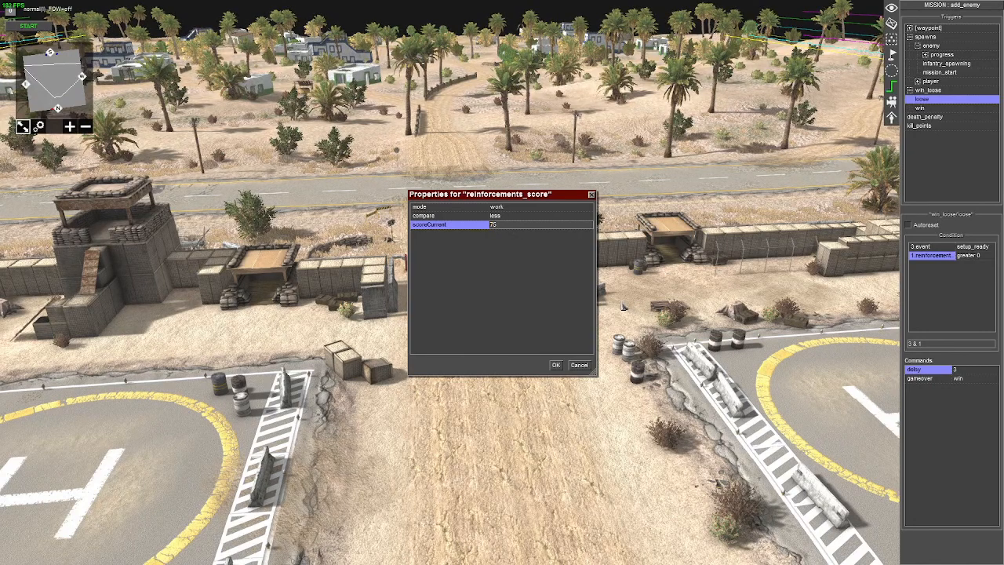
{"action": "key", "text": "Return"}
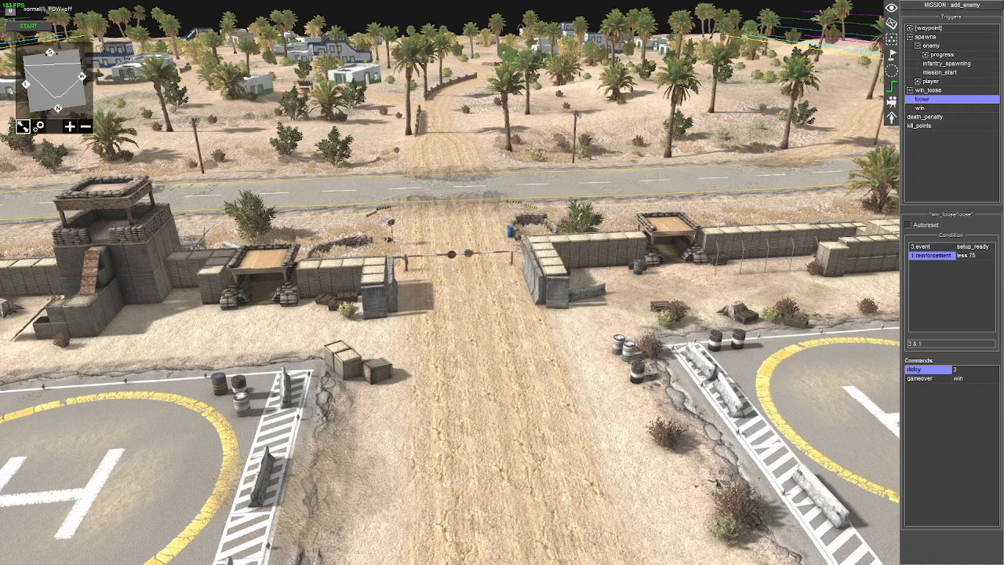
Add an entities condition to the loose trigger with an advanced selector source and a selector group
{"action": "right_click", "coordinate": [932, 295]}
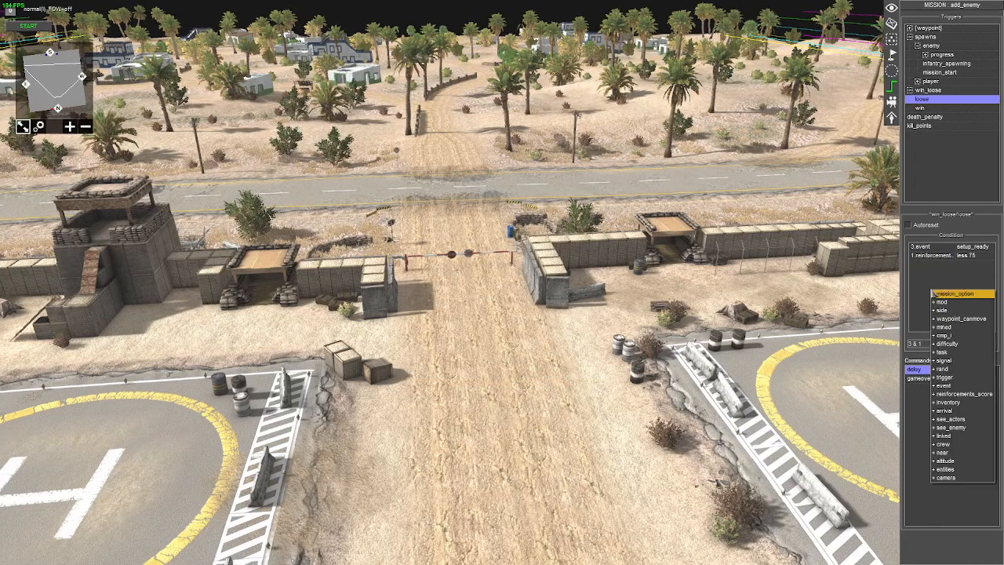
{"action": "left_click", "coordinate": [945, 469]}
{"action": "double_click", "coordinate": [926, 264]}
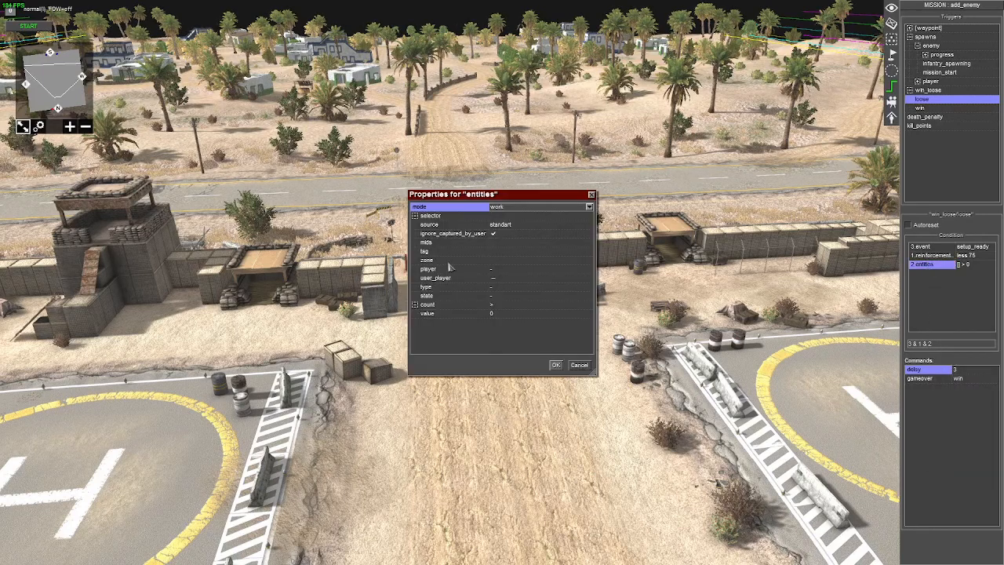
{"action": "left_click", "coordinate": [530, 226]}
{"action": "left_click", "coordinate": [517, 243]}
{"action": "right_click", "coordinate": [435, 216]}
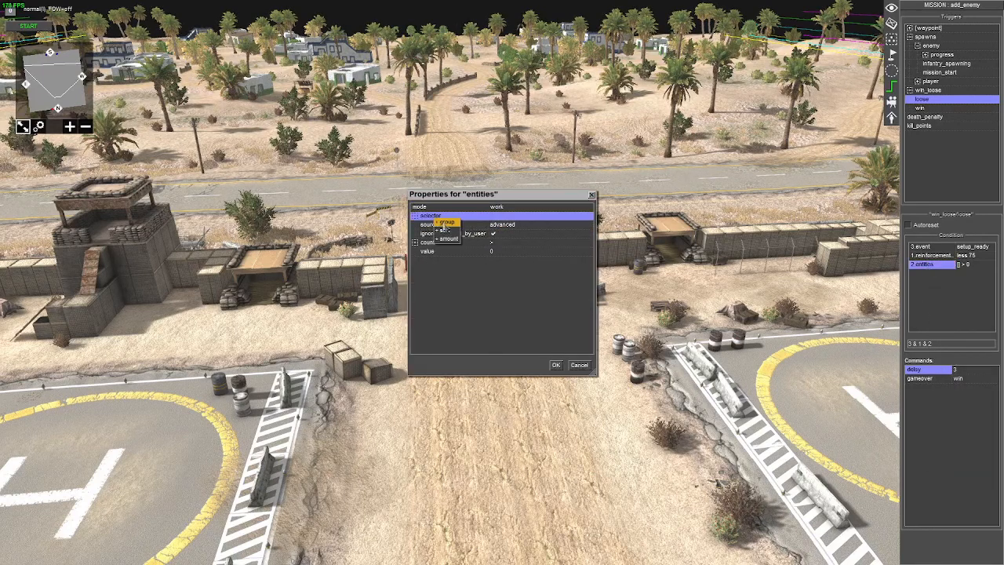
{"action": "left_click", "coordinate": [445, 224]}
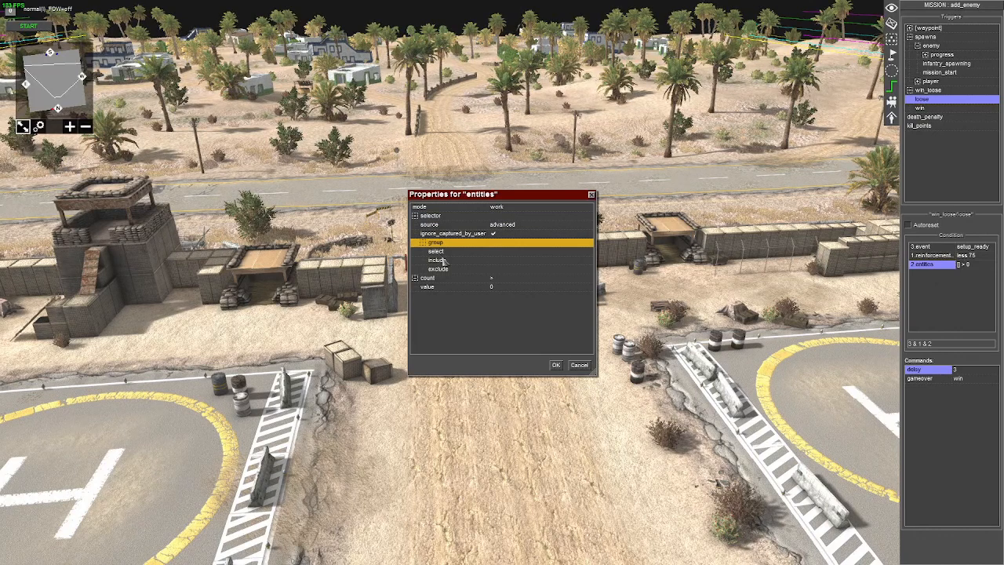
Include player 0 in the entities selector group and turn off ignore_captured_by_user
{"action": "right_click", "coordinate": [444, 261]}
{"action": "left_click", "coordinate": [469, 293]}
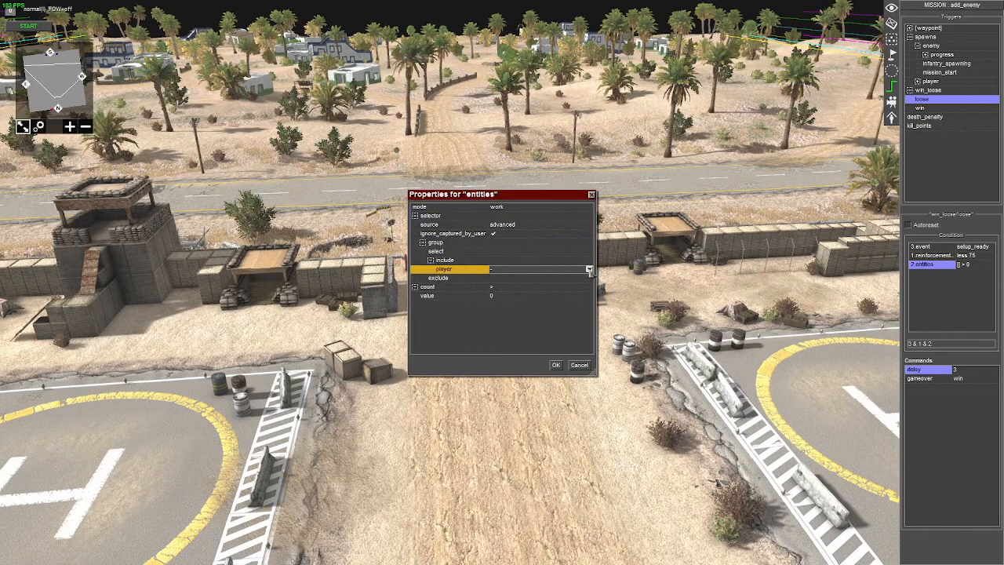
{"action": "left_click", "coordinate": [589, 270]}
{"action": "left_click", "coordinate": [506, 287]}
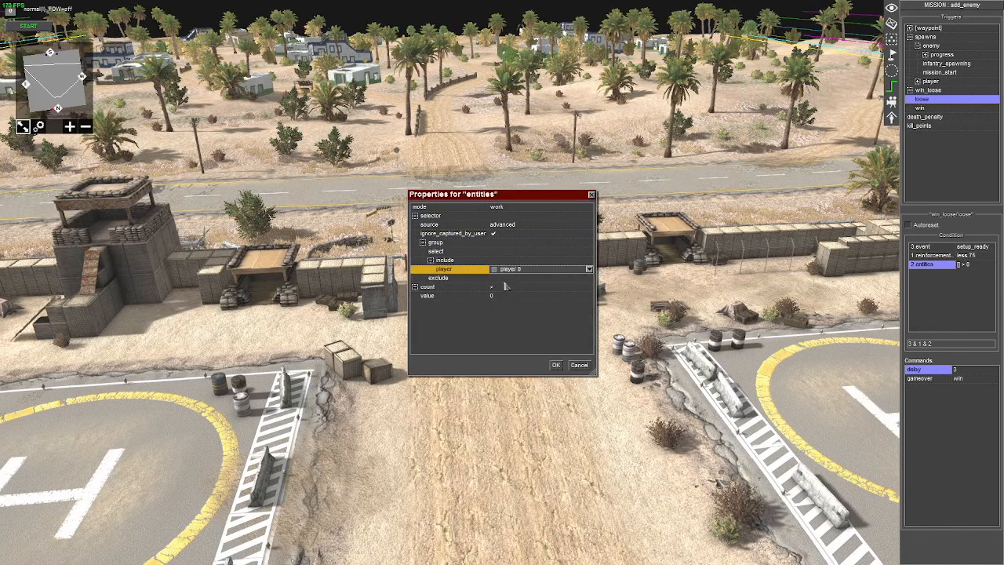
{"action": "left_click", "coordinate": [495, 234]}
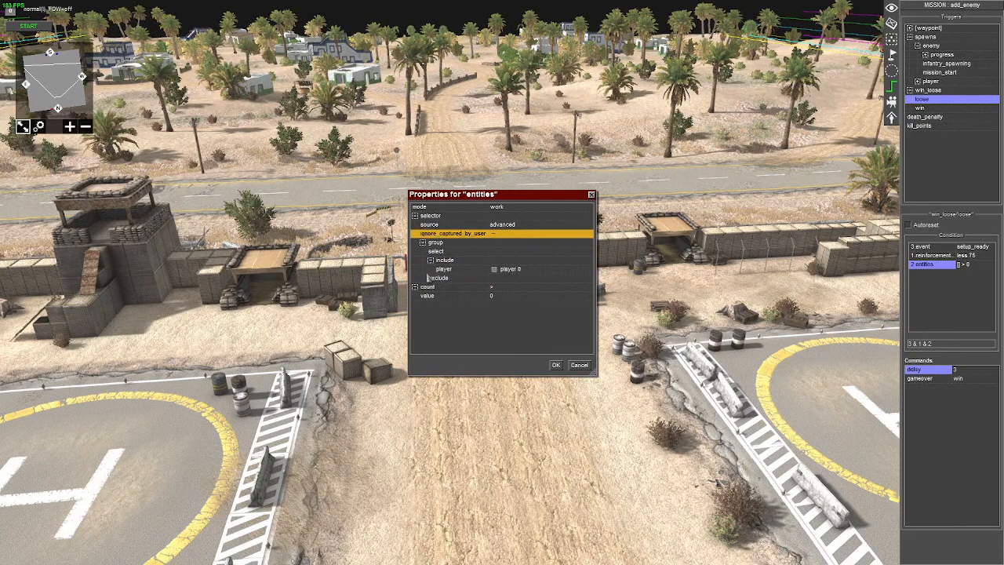
Add a prop filter with the value human to the include part of the entities selector group
{"action": "right_click", "coordinate": [445, 262]}
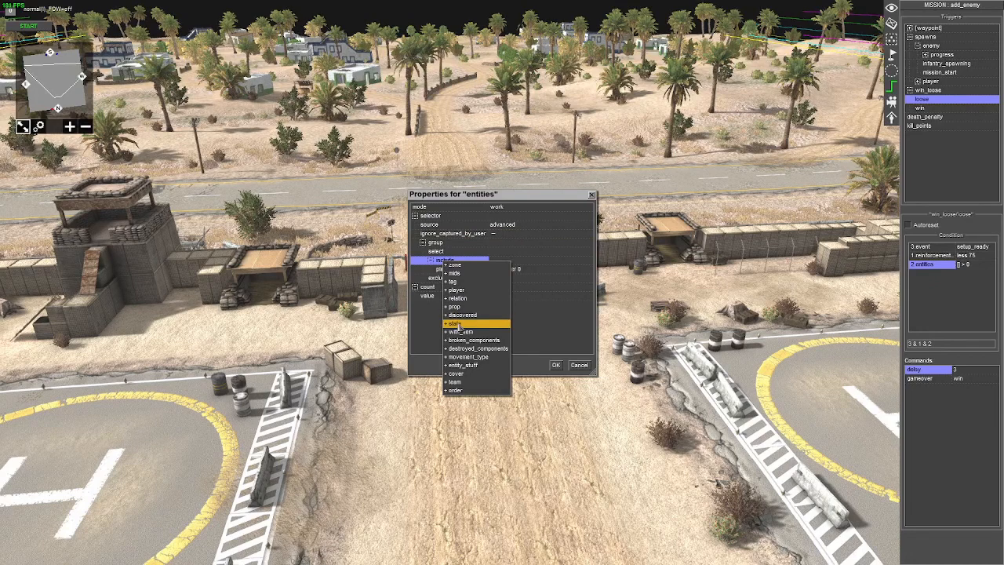
{"action": "left_click", "coordinate": [456, 307]}
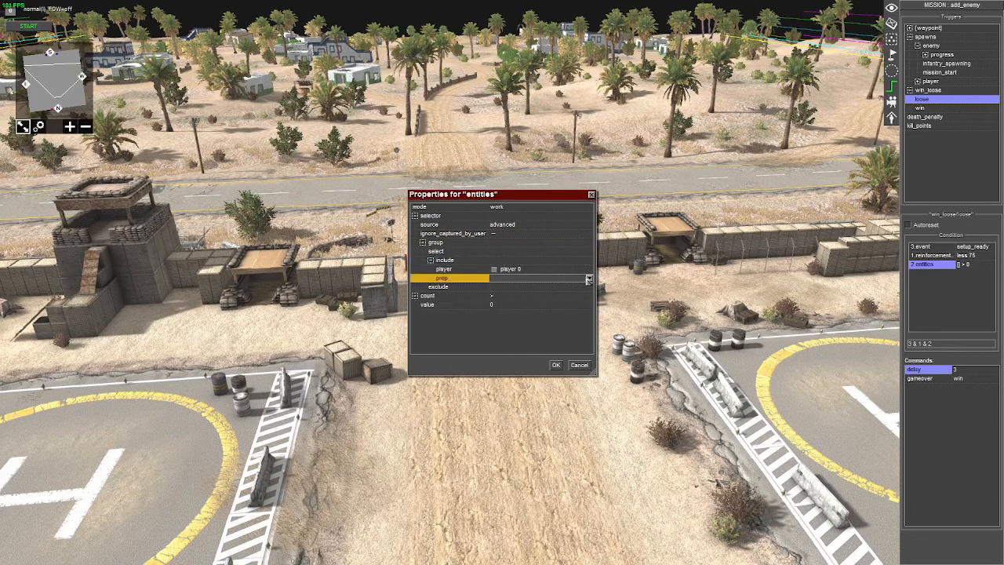
{"action": "left_click", "coordinate": [565, 280]}
{"action": "left_click", "coordinate": [589, 277]}
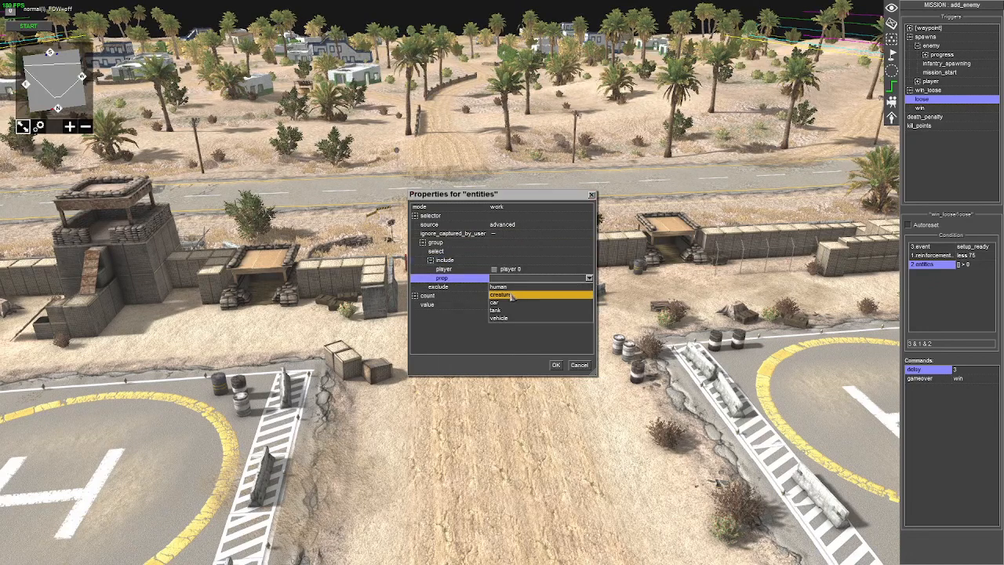
{"action": "left_click", "coordinate": [476, 293]}
Exclude entities with the states inactive and dead from the selector group
{"action": "right_click", "coordinate": [455, 288]}
{"action": "left_click", "coordinate": [509, 339]}
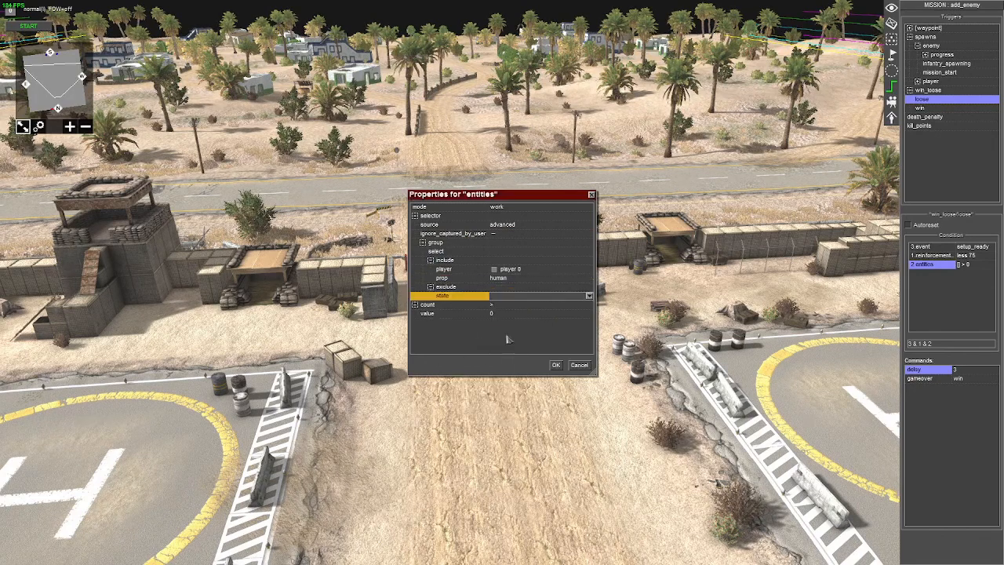
{"action": "left_click", "coordinate": [590, 296]}
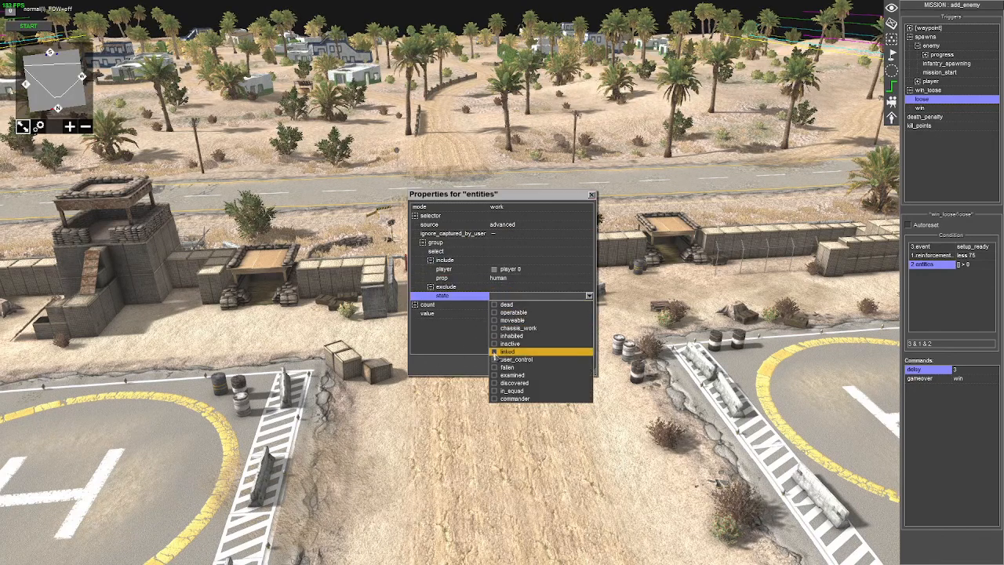
{"action": "left_click", "coordinate": [460, 288]}
{"action": "right_click", "coordinate": [460, 288]}
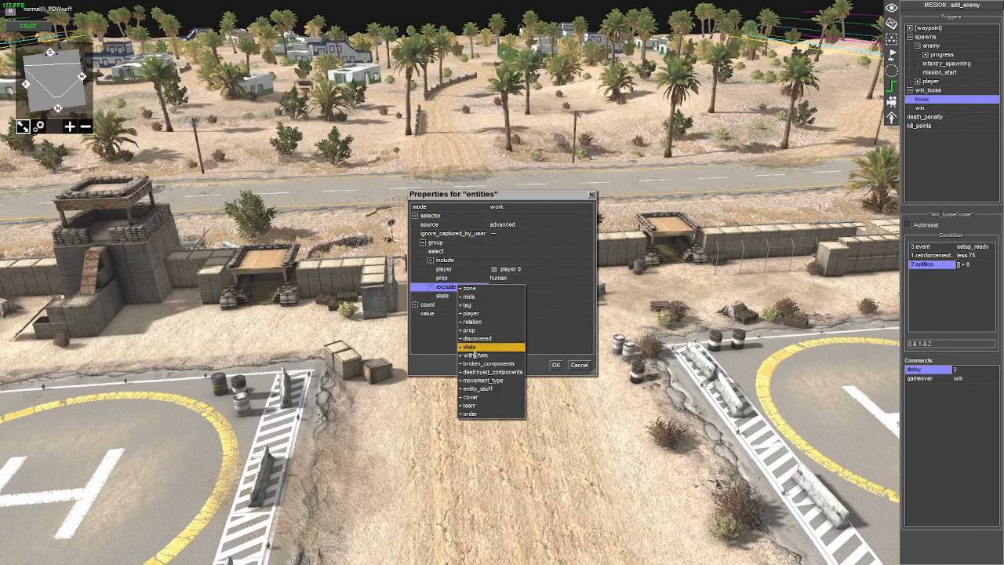
{"action": "left_click", "coordinate": [473, 348]}
{"action": "left_click", "coordinate": [589, 305]}
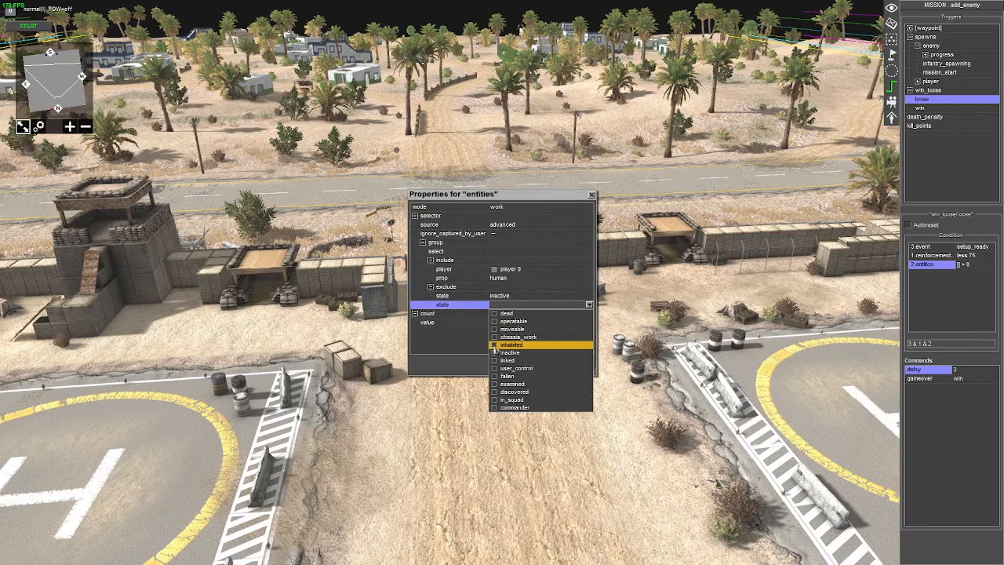
{"action": "left_click", "coordinate": [494, 314]}
{"action": "left_click", "coordinate": [472, 331]}
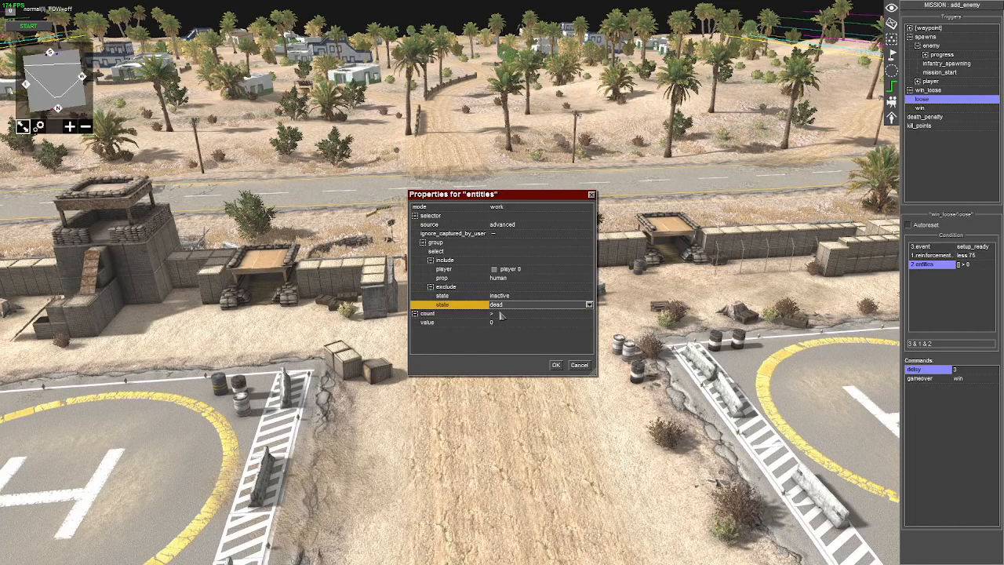
Set the entities condition's count comparison to == and apply the condition's properties
{"action": "left_click", "coordinate": [501, 314]}
{"action": "left_click", "coordinate": [499, 327]}
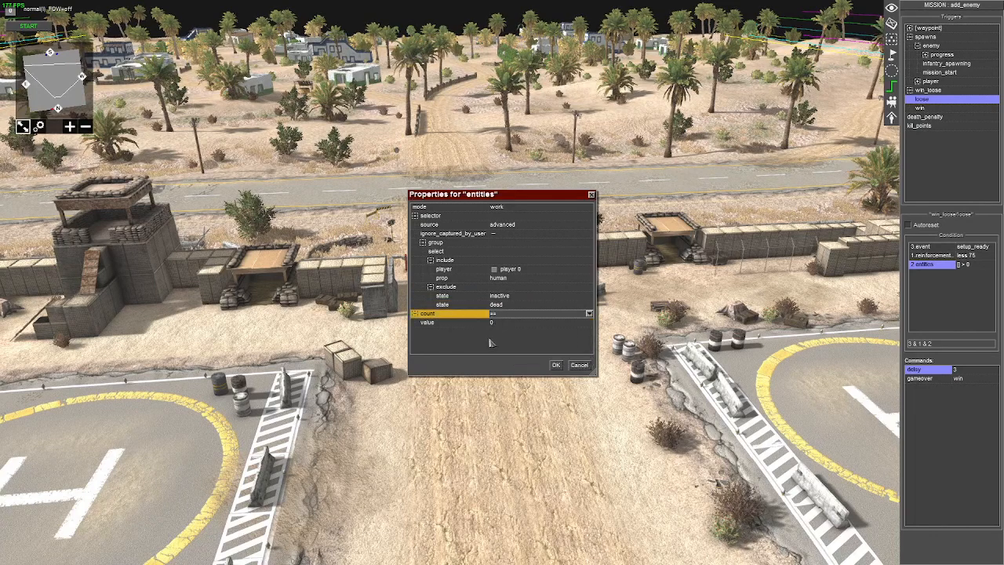
{"action": "left_click", "coordinate": [556, 365]}
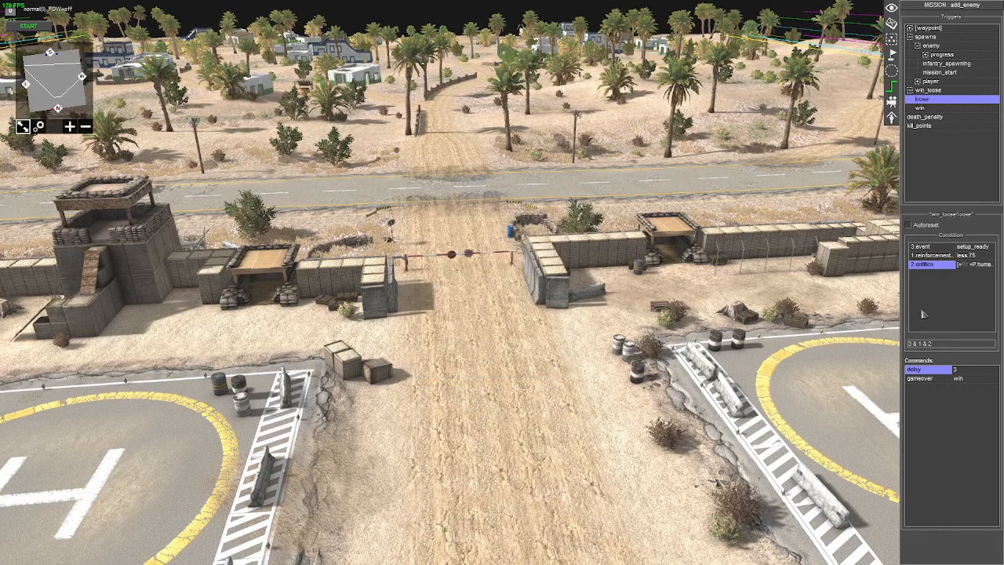
Review the properties of the loose trigger's reinforcements_score and event conditions
{"action": "double_click", "coordinate": [930, 257]}
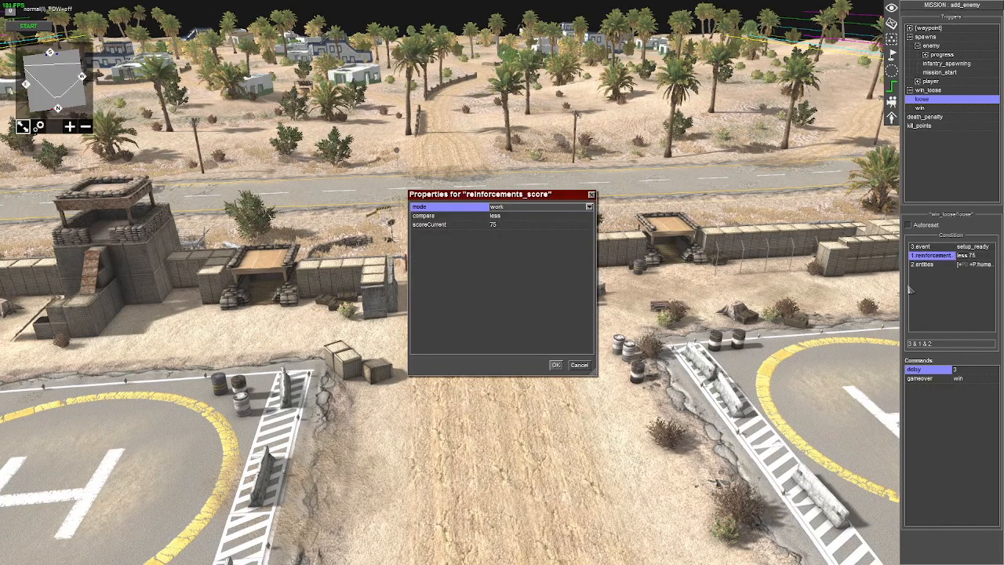
{"action": "left_click", "coordinate": [556, 365]}
{"action": "double_click", "coordinate": [932, 246]}
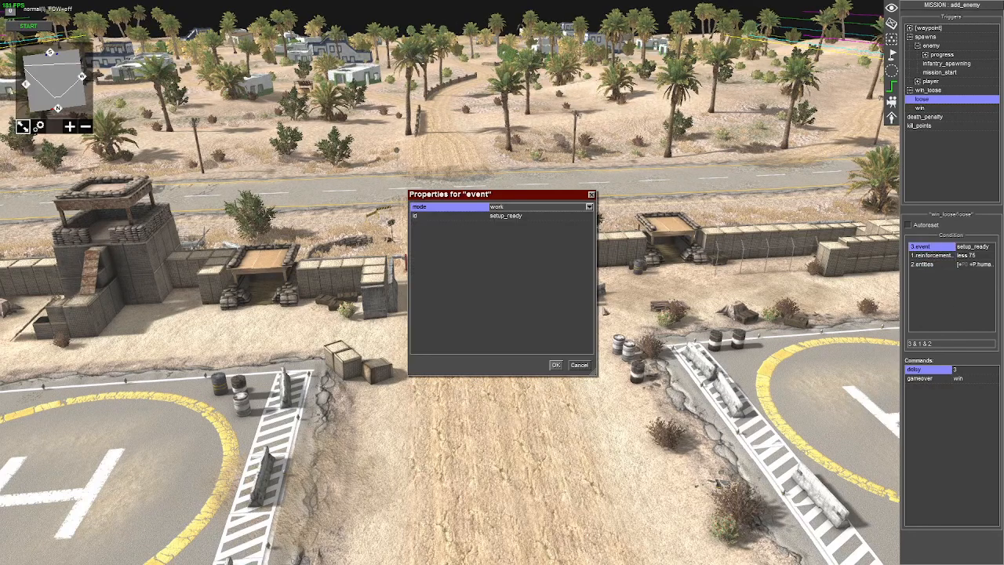
{"action": "left_click", "coordinate": [556, 365]}
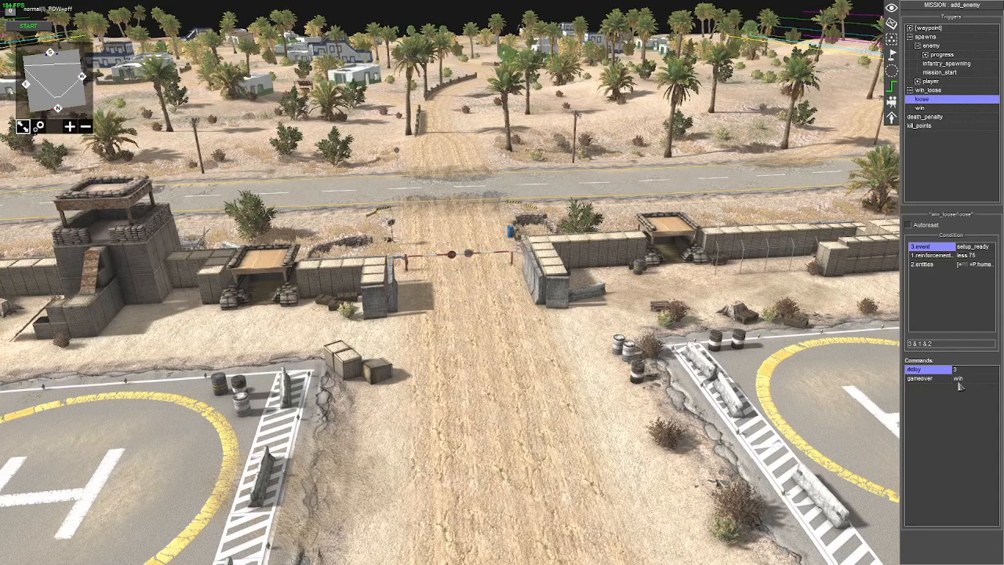
Set the result of the loose trigger's gameover command to loose and save the mission
{"action": "double_click", "coordinate": [972, 380]}
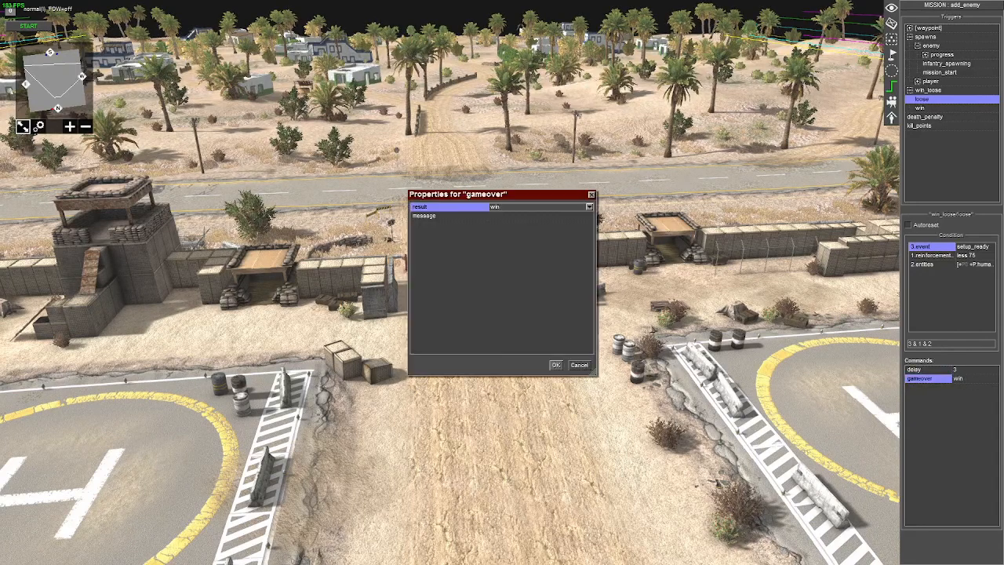
{"action": "left_click", "coordinate": [590, 208]}
{"action": "left_click", "coordinate": [542, 224]}
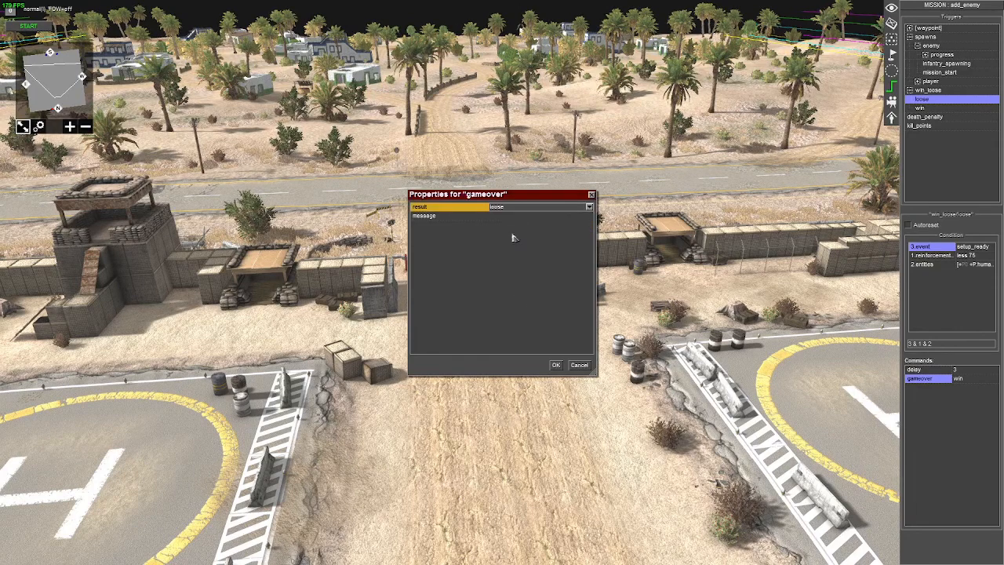
{"action": "left_click", "coordinate": [555, 365]}
{"action": "left_click", "coordinate": [915, 10]}
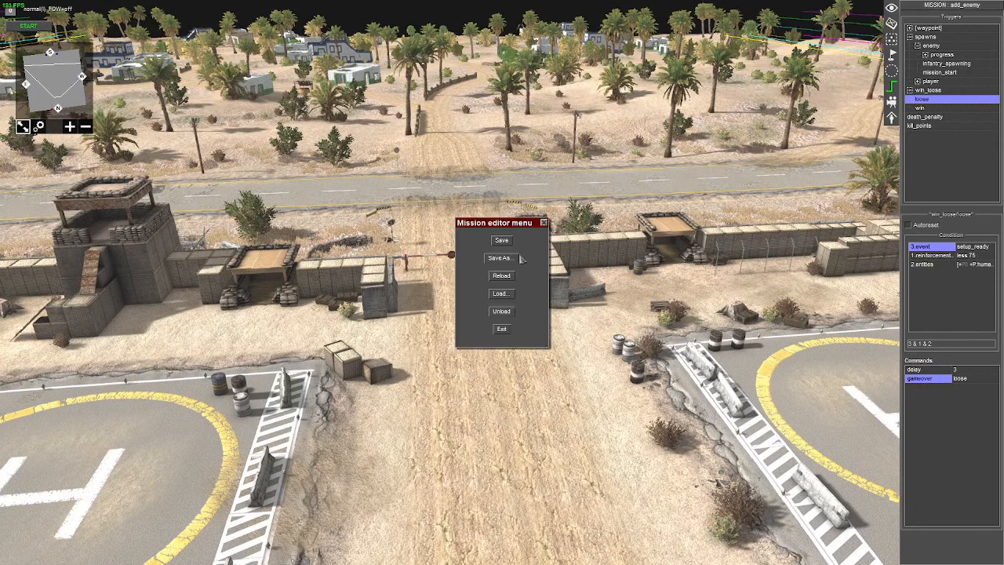
{"action": "left_click", "coordinate": [502, 241]}
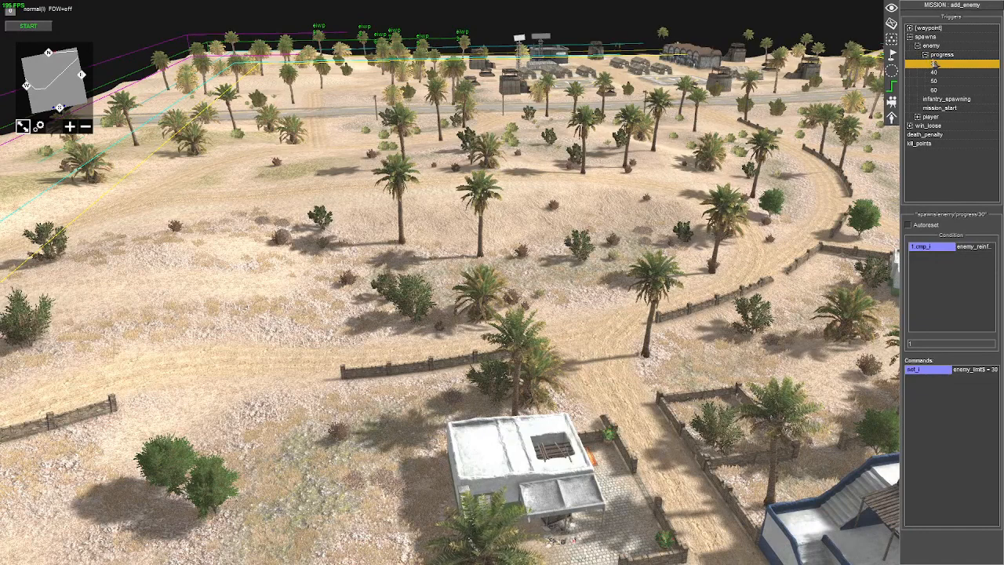
Add an event condition with the id setup_ready to the enemy progress trigger 30
{"action": "right_click", "coordinate": [930, 303]}
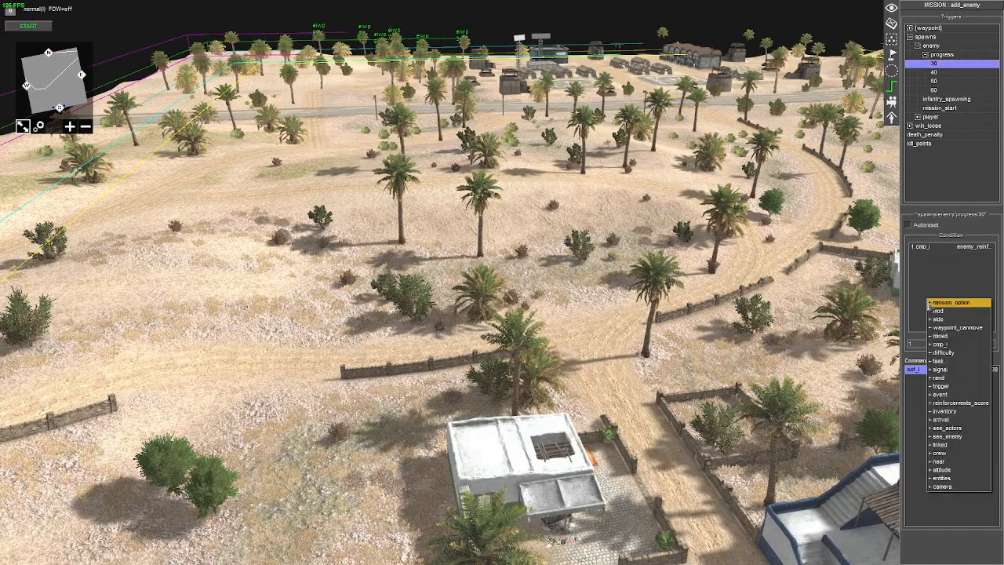
{"action": "left_click", "coordinate": [941, 394]}
{"action": "double_click", "coordinate": [924, 255]}
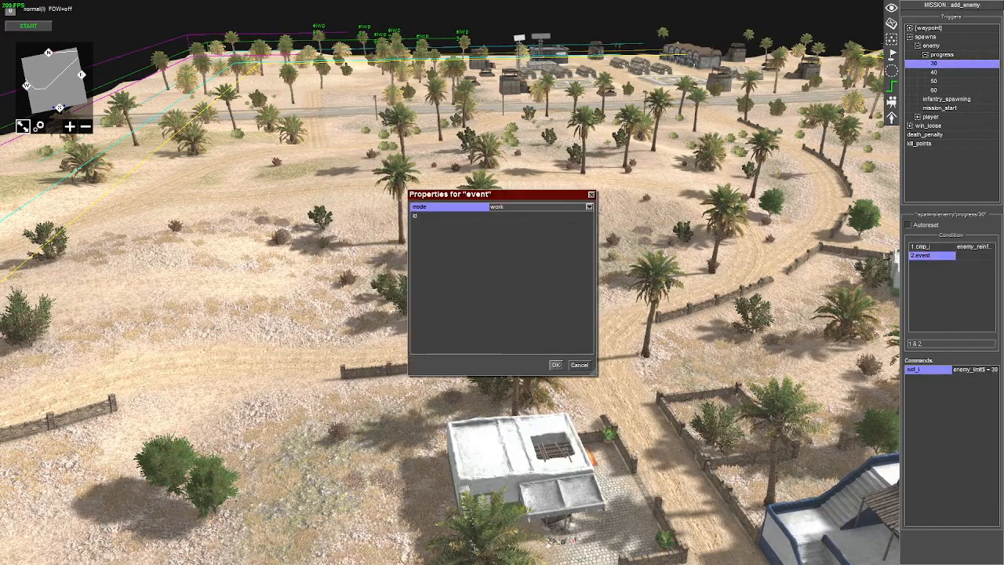
{"action": "left_click", "coordinate": [553, 216]}
{"action": "left_click", "coordinate": [586, 217]}
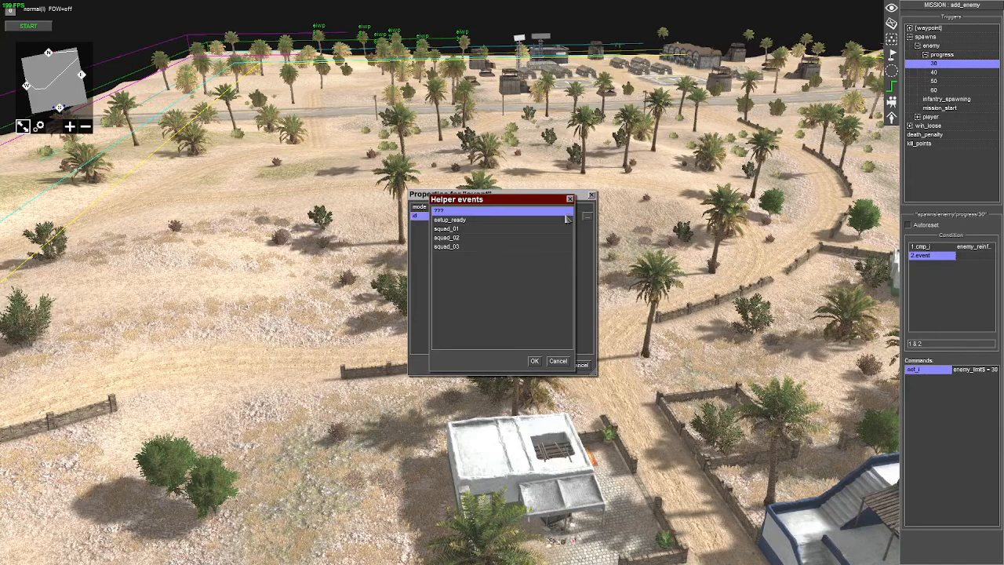
{"action": "double_click", "coordinate": [454, 221]}
Add an event condition with the id setup_ready to the enemy progress trigger 40
{"action": "left_click", "coordinate": [934, 73]}
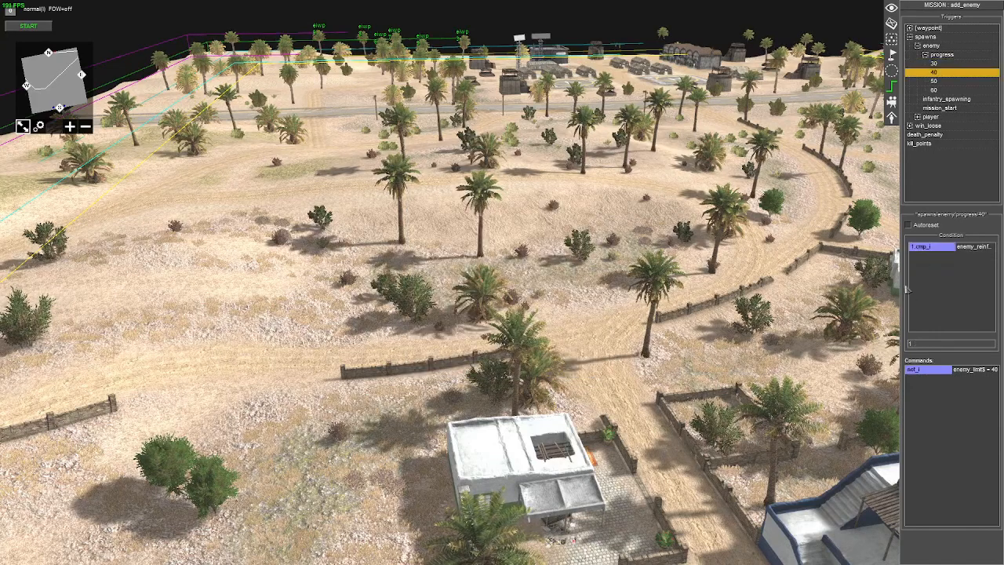
{"action": "right_click", "coordinate": [932, 299]}
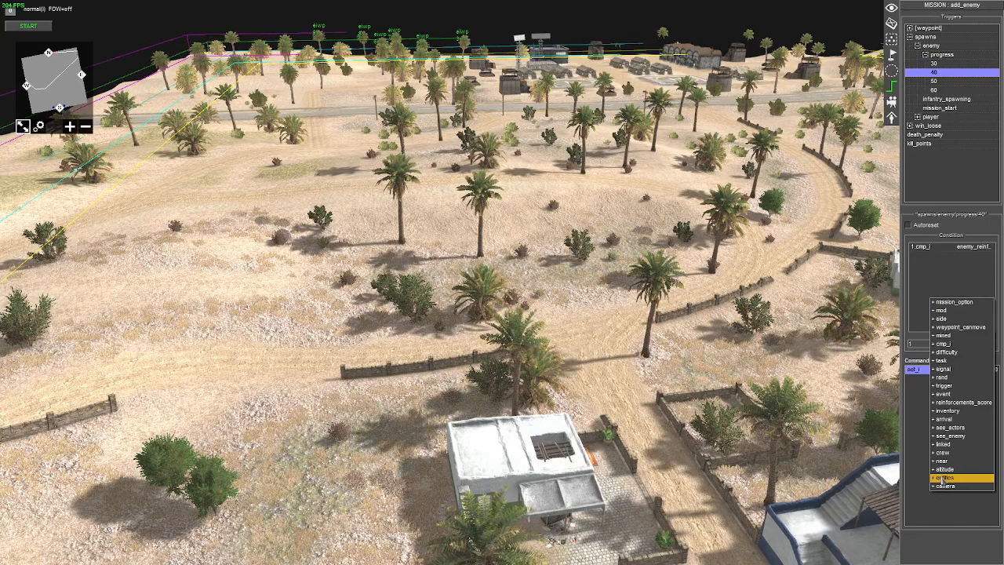
{"action": "left_click", "coordinate": [944, 393]}
{"action": "double_click", "coordinate": [926, 257]}
{"action": "left_click", "coordinate": [514, 218]}
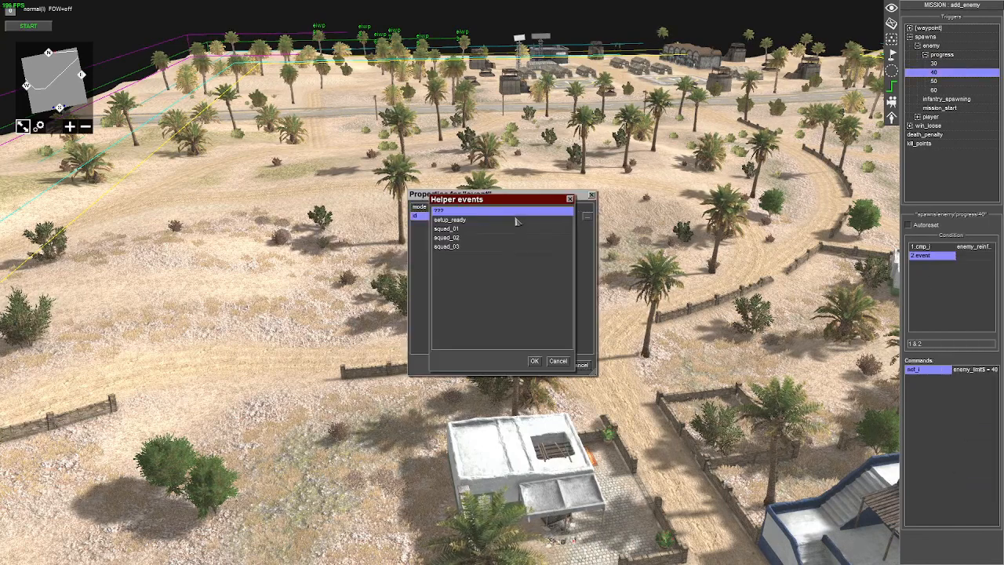
{"action": "left_click", "coordinate": [455, 238]}
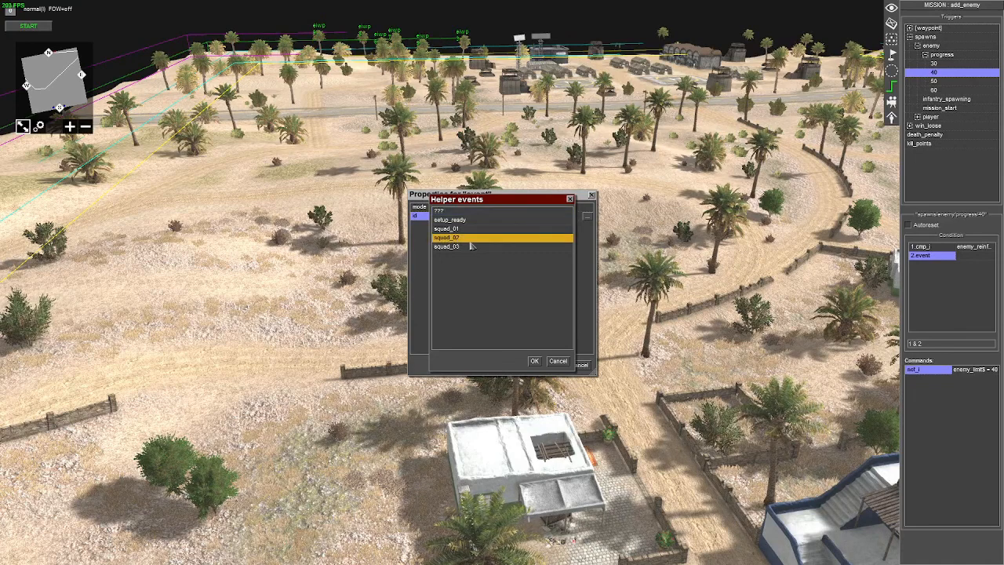
{"action": "left_click", "coordinate": [456, 222]}
{"action": "key", "text": "Return"}
{"action": "key", "text": "Return"}
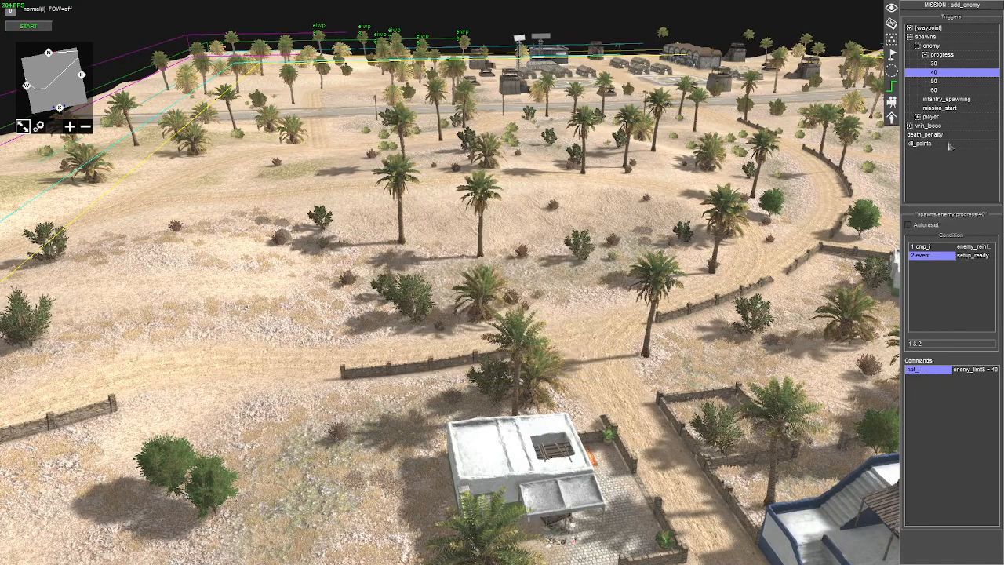
{"action": "left_click", "coordinate": [940, 84]}
{"action": "right_click", "coordinate": [926, 307]}
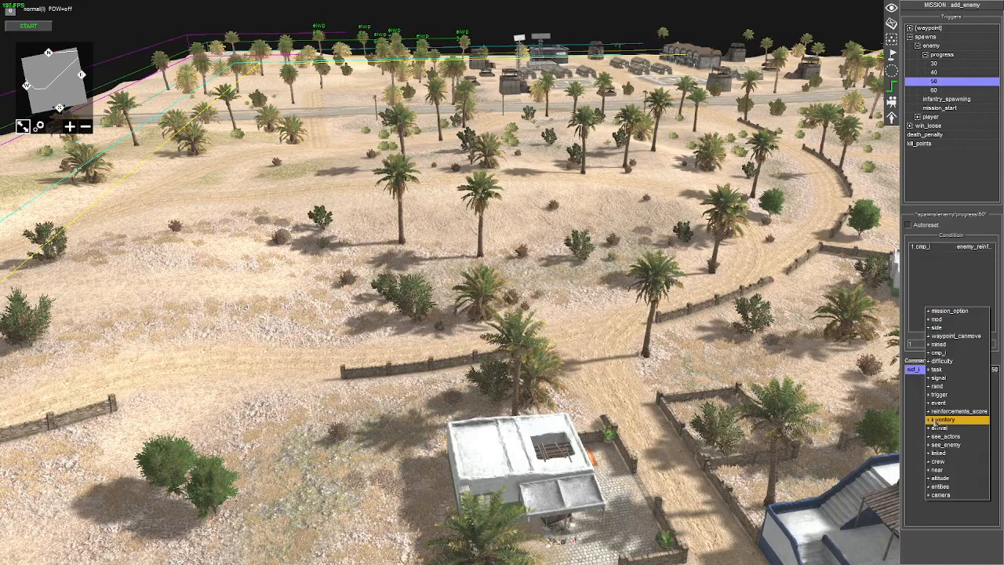
{"action": "left_click", "coordinate": [929, 114]}
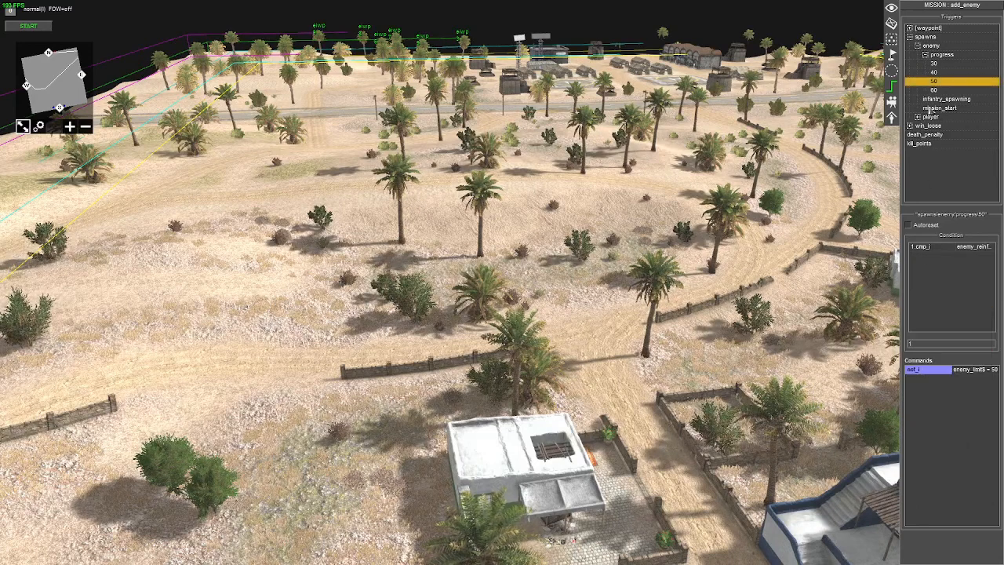
Review the properties of the two set_i commands in the enemy mission_start trigger
{"action": "left_click", "coordinate": [940, 107]}
{"action": "double_click", "coordinate": [931, 381]}
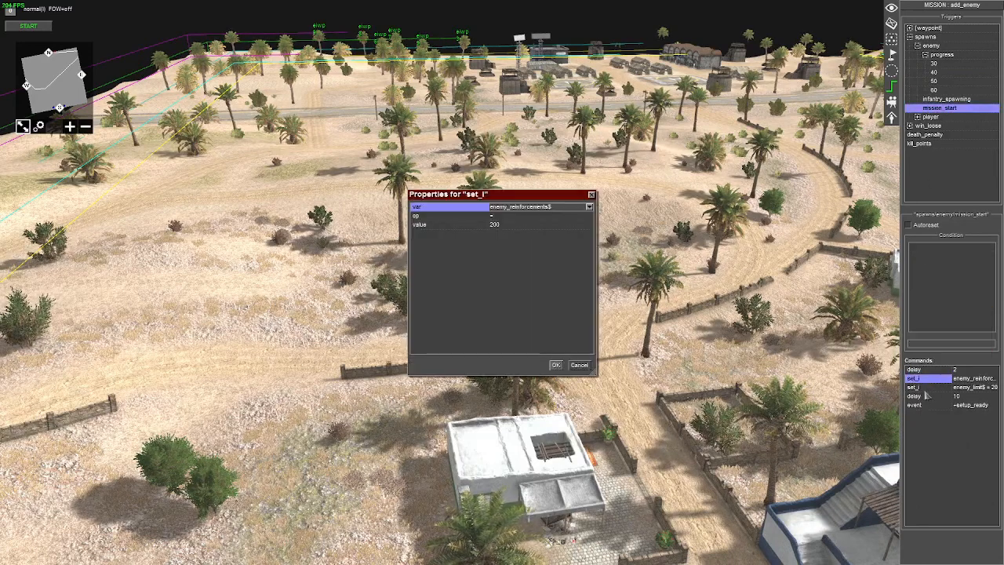
{"action": "key", "text": "Escape"}
{"action": "double_click", "coordinate": [934, 388]}
{"action": "key", "text": "Escape"}
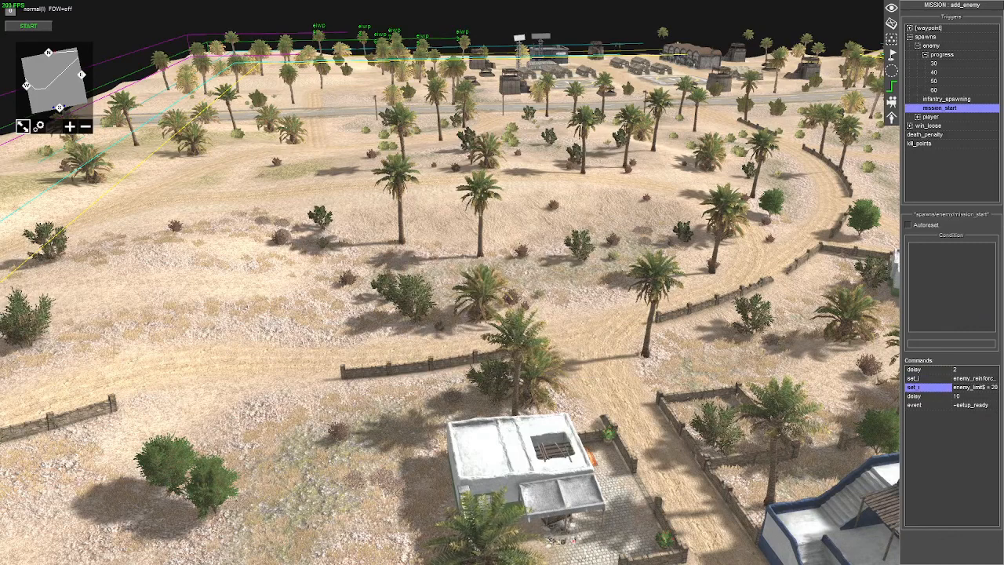
{"action": "double_click", "coordinate": [928, 379]}
{"action": "key", "text": "Escape"}
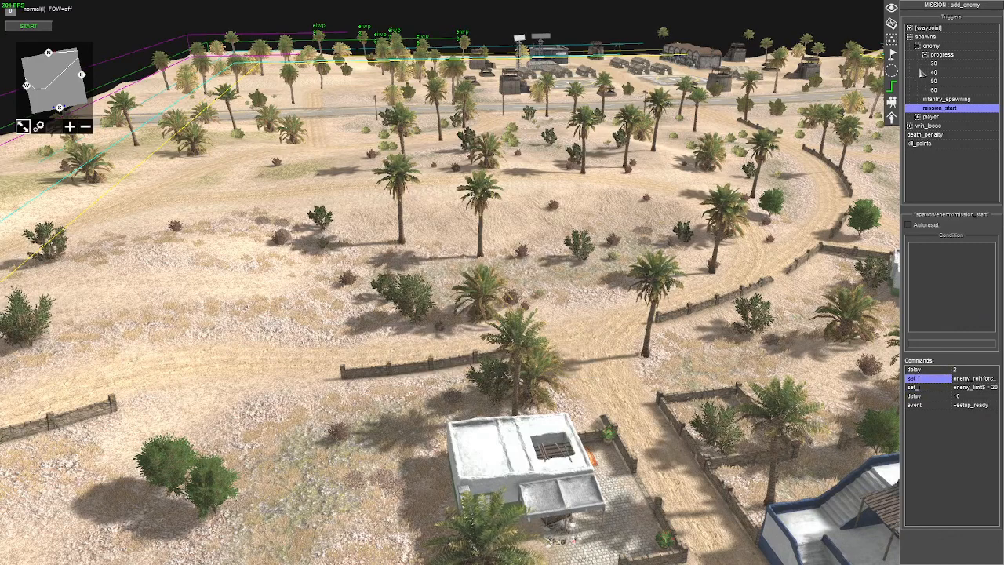
Add an event condition with the id setup_ready to the enemy progress trigger 50
{"action": "left_click", "coordinate": [946, 73]}
{"action": "left_click", "coordinate": [947, 82]}
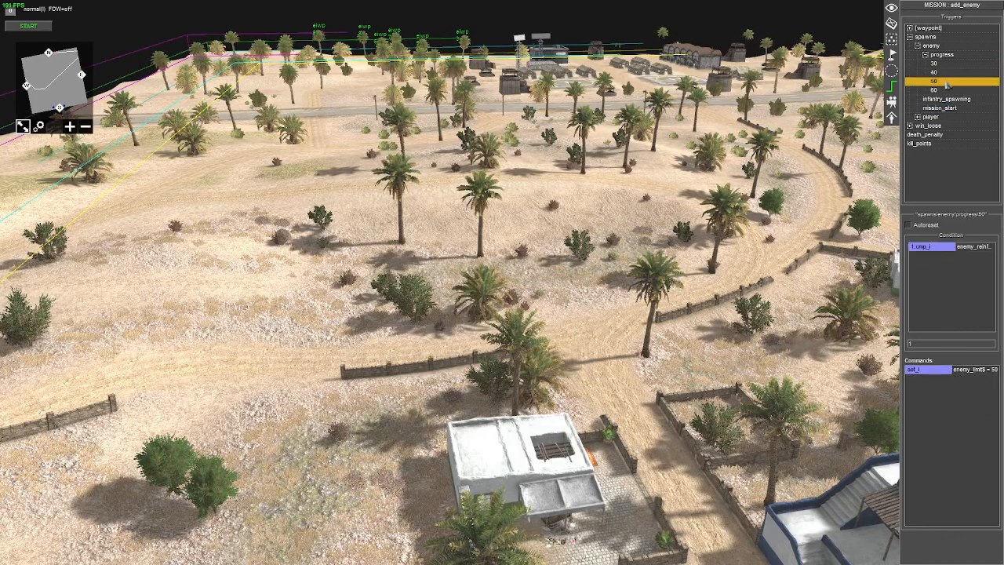
{"action": "right_click", "coordinate": [941, 309]}
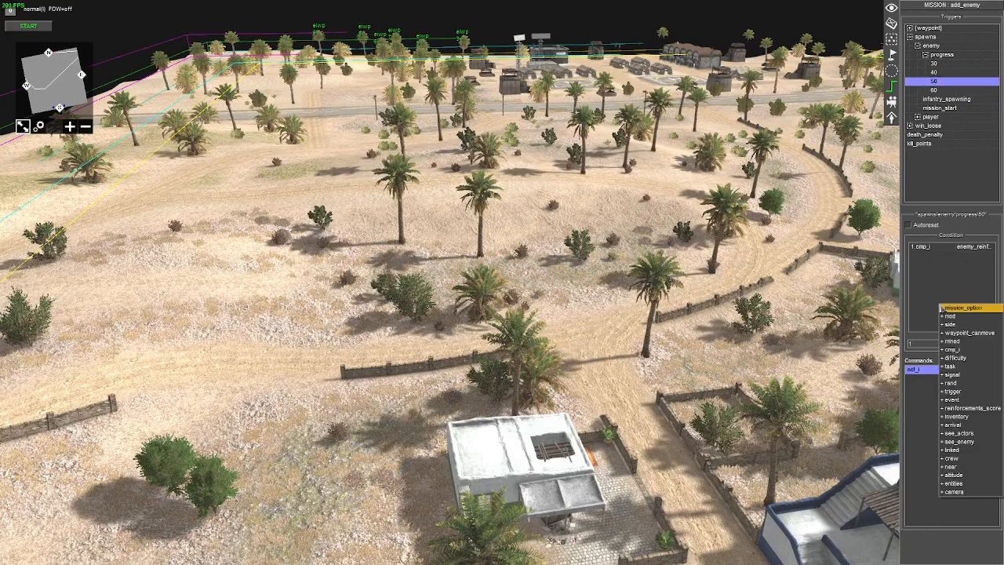
{"action": "left_click", "coordinate": [954, 399]}
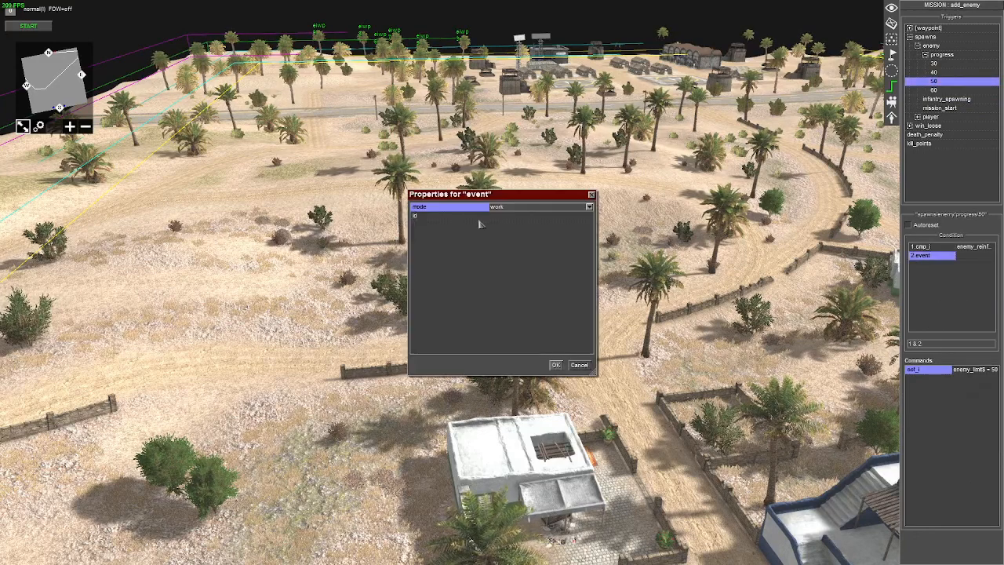
{"action": "left_click", "coordinate": [492, 217]}
{"action": "left_click", "coordinate": [492, 218]}
{"action": "left_click", "coordinate": [440, 221]}
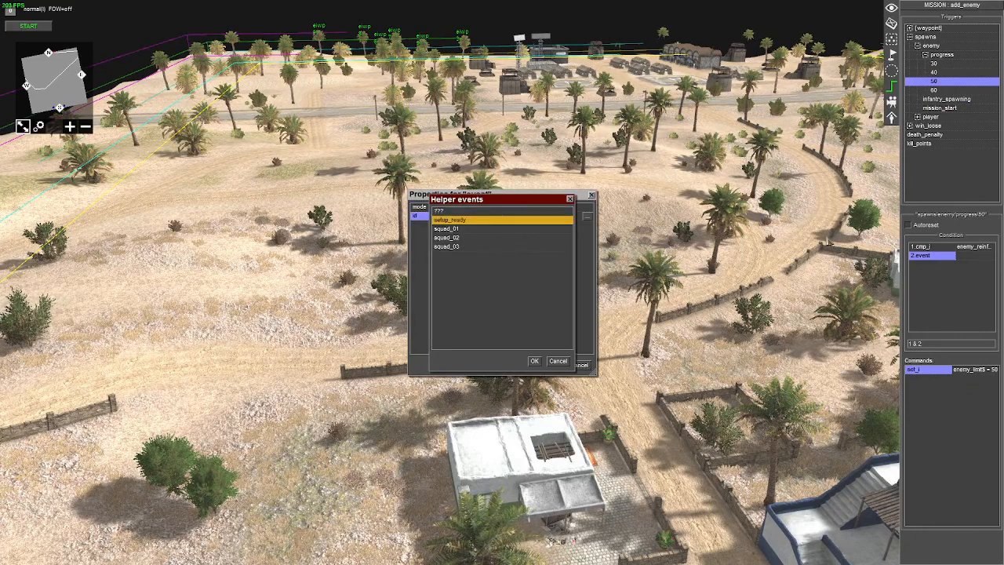
{"action": "key", "text": "Return"}
{"action": "key", "text": "Return"}
Add an event condition with the id setup_ready to the enemy progress trigger 60
{"action": "left_click", "coordinate": [934, 91]}
{"action": "right_click", "coordinate": [938, 281]}
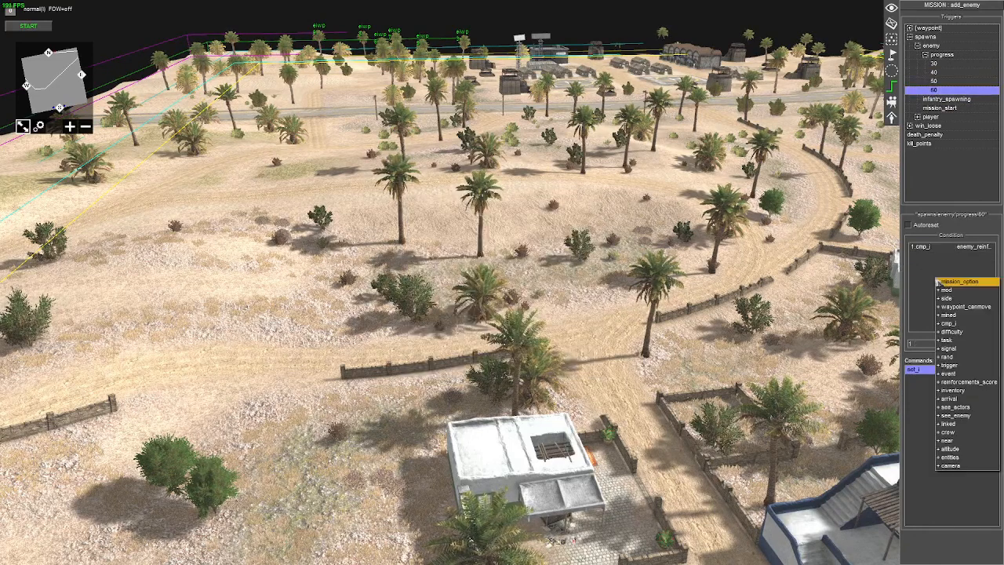
{"action": "left_click", "coordinate": [951, 374]}
{"action": "left_click", "coordinate": [924, 257]}
{"action": "double_click", "coordinate": [922, 257]}
{"action": "double_click", "coordinate": [515, 219]}
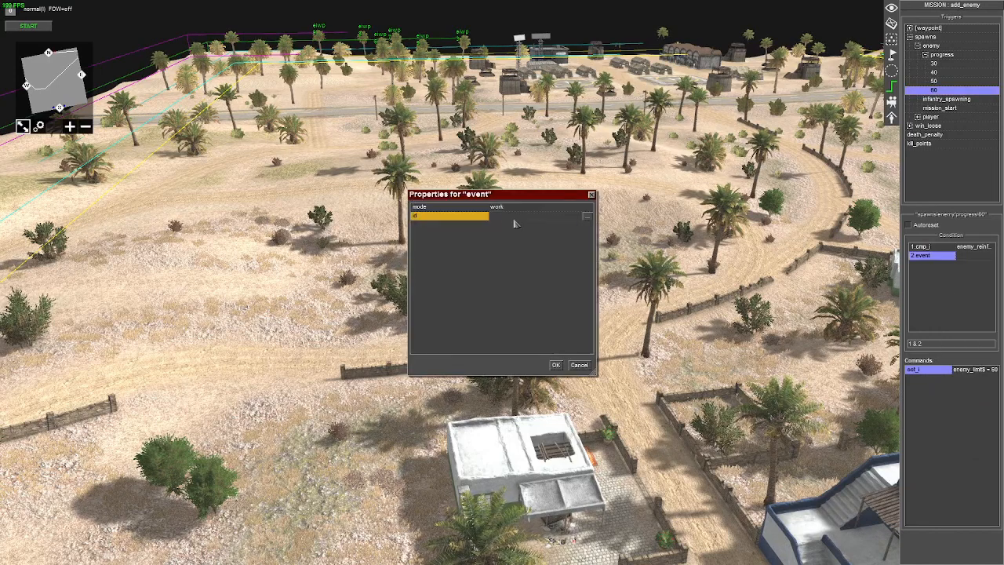
{"action": "double_click", "coordinate": [444, 222]}
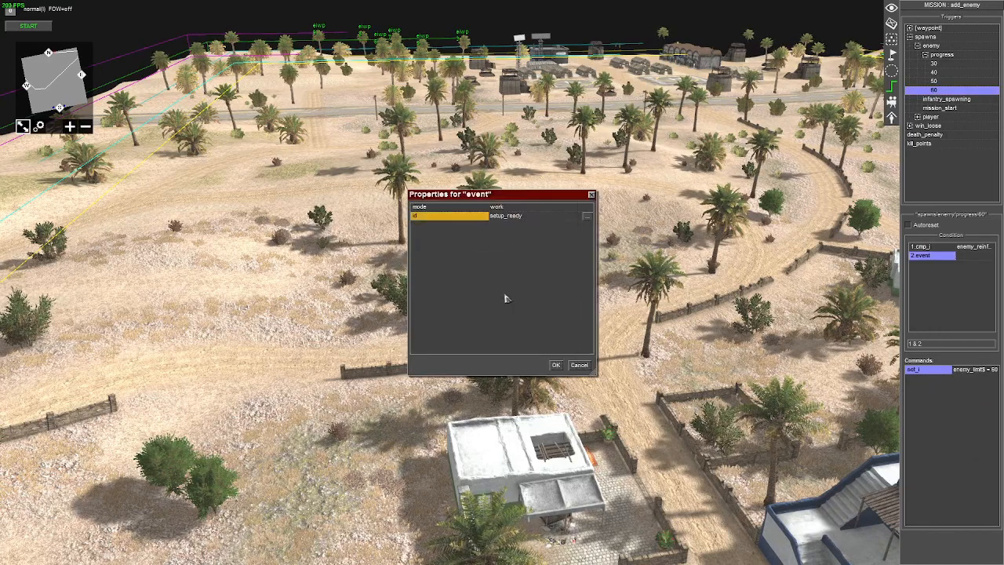
{"action": "left_click", "coordinate": [555, 364]}
Check the conditions of the enemy progress trigger 50 and save the add_enemy mission
{"action": "left_click", "coordinate": [950, 82]}
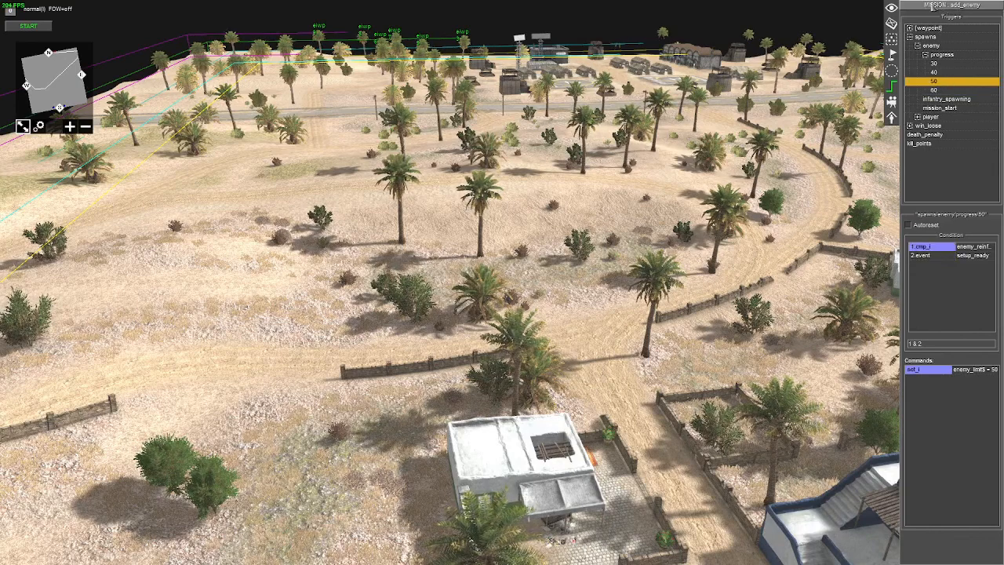
{"action": "left_click", "coordinate": [938, 8]}
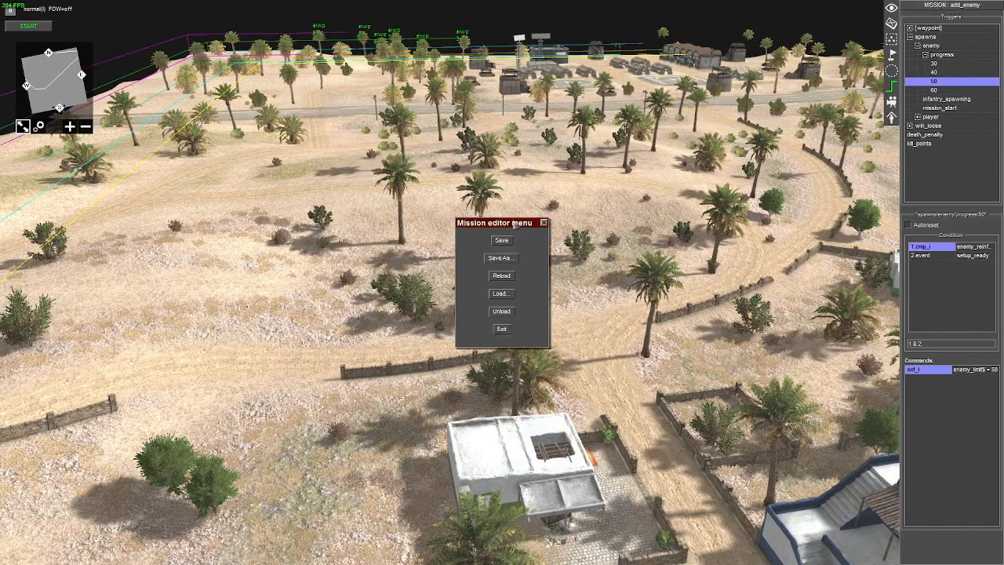
{"action": "left_click", "coordinate": [512, 241]}
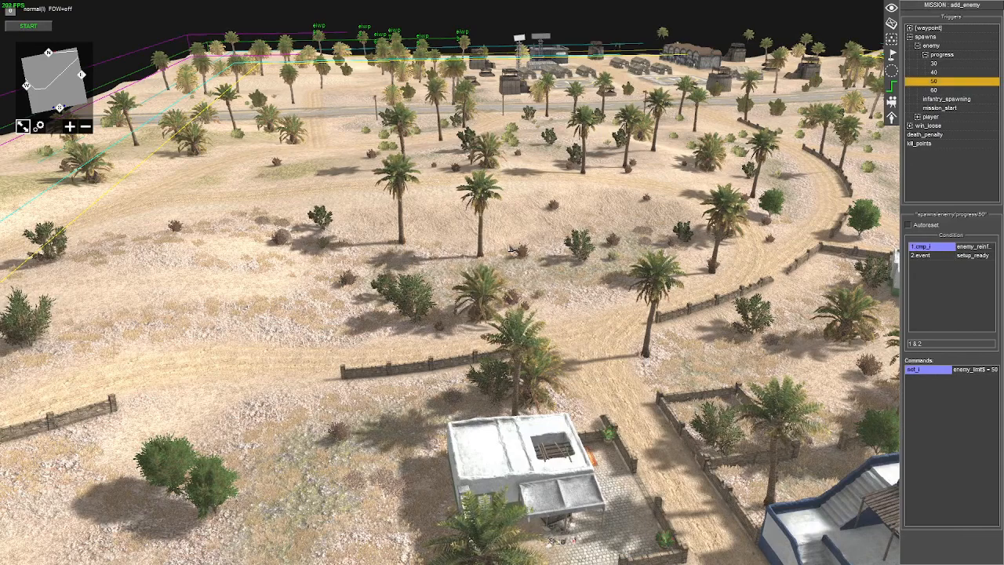